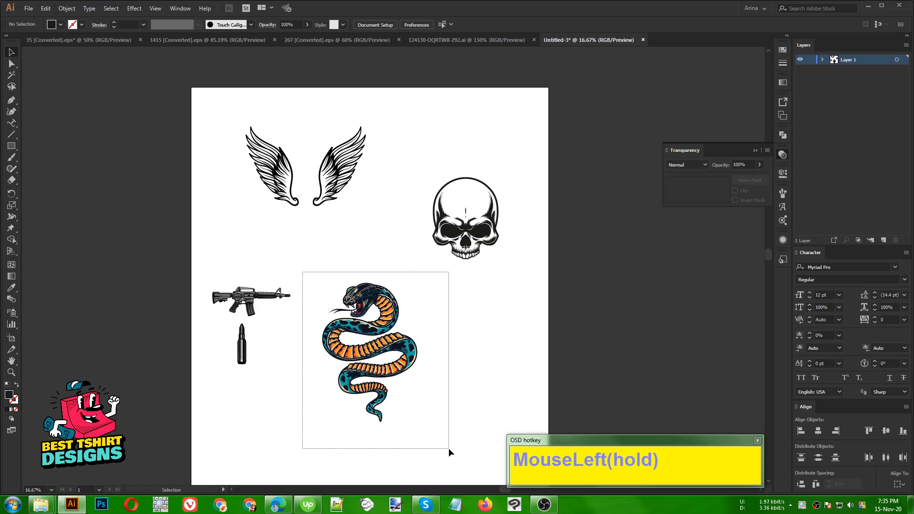
click(434, 334)
drag(308, 275, 433, 433)
click(469, 363)
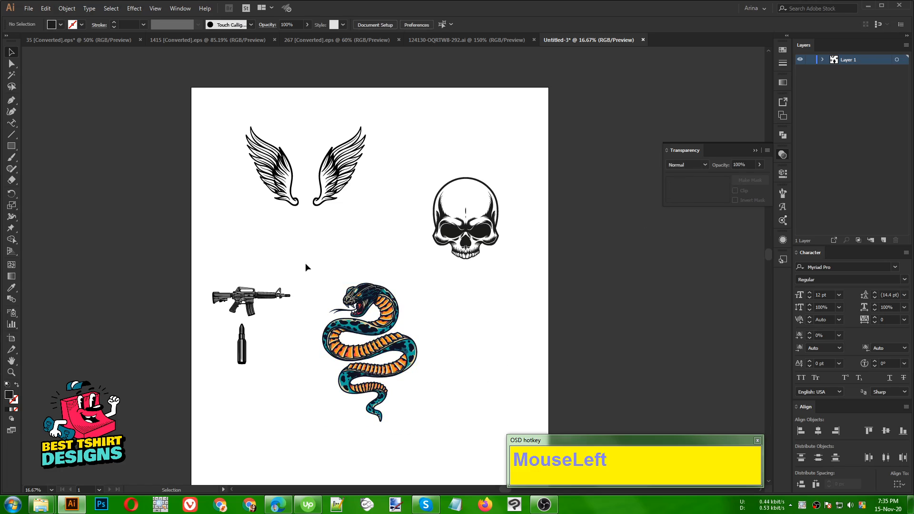
drag(304, 266, 439, 432)
click(476, 381)
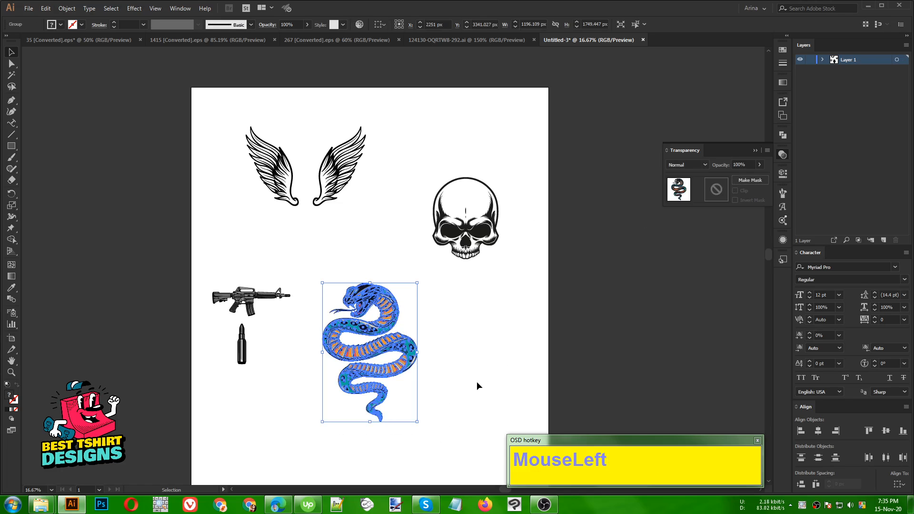
drag(299, 268, 449, 433)
click(453, 360)
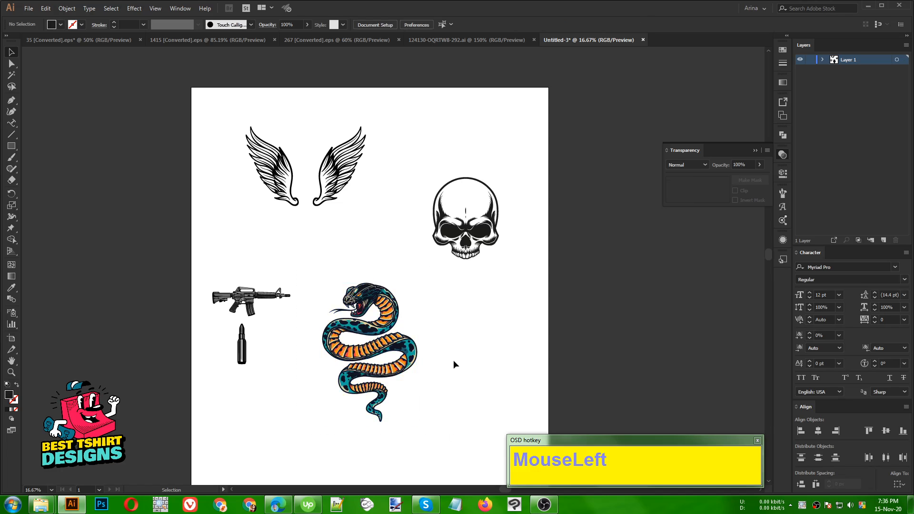
drag(418, 414, 301, 249)
click(369, 235)
click(341, 255)
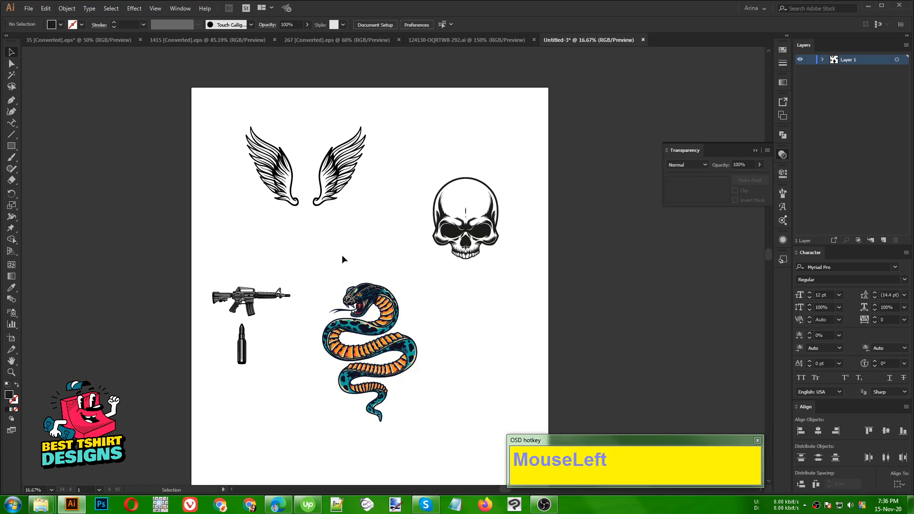
drag(200, 267, 291, 321)
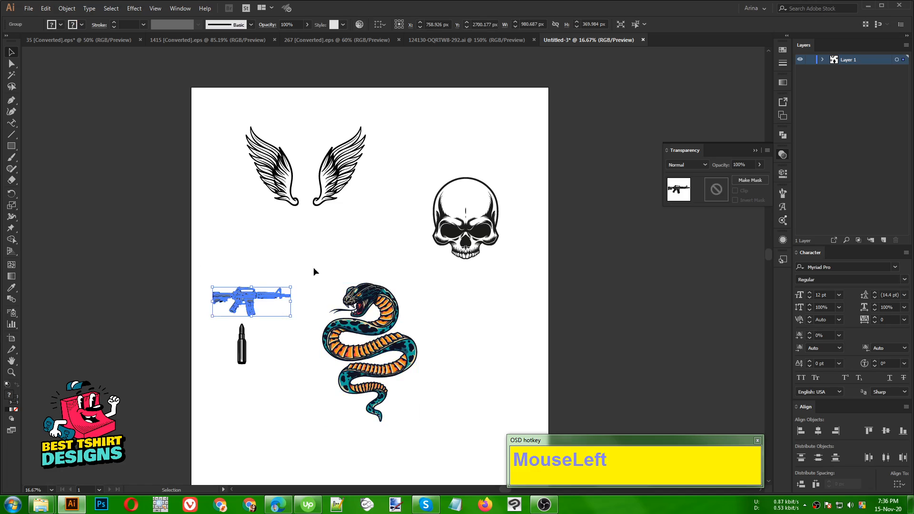
click(314, 271)
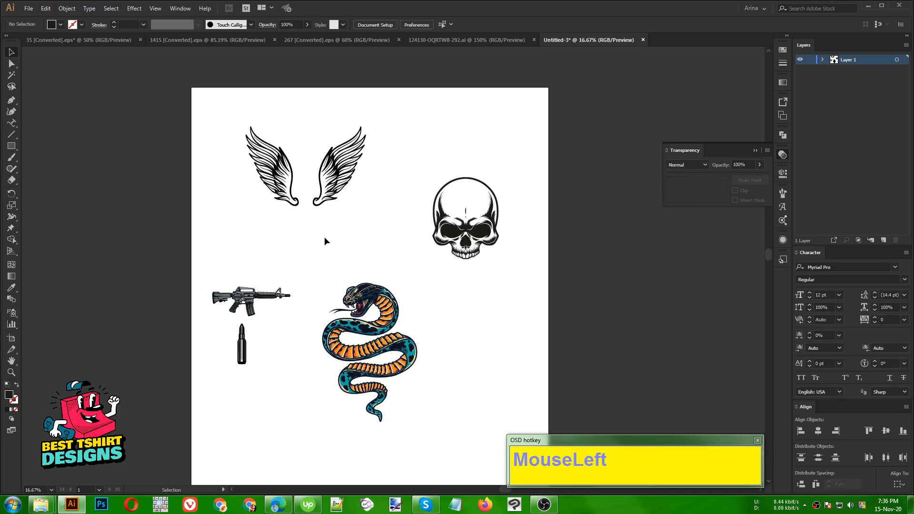
Review the open skull, snake, rifle and wings source files, then return to the Untitled-3 document.
click(76, 40)
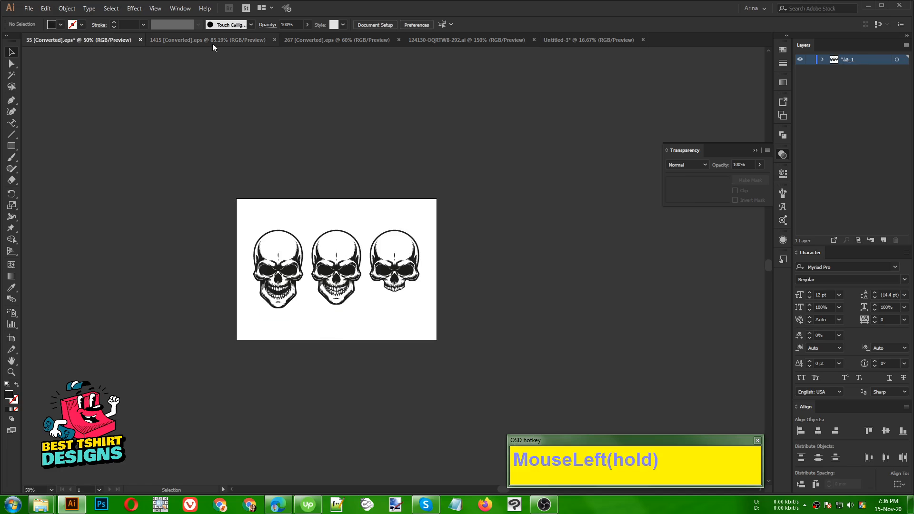
click(209, 40)
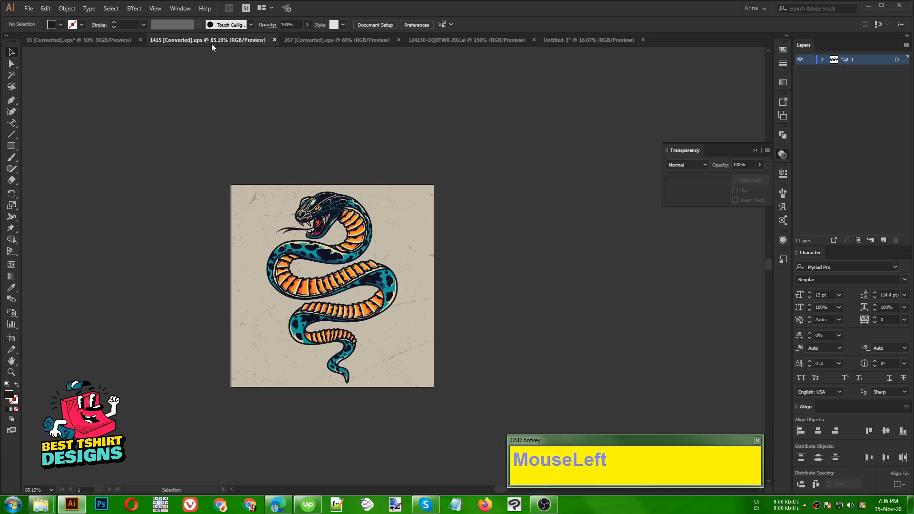
click(317, 41)
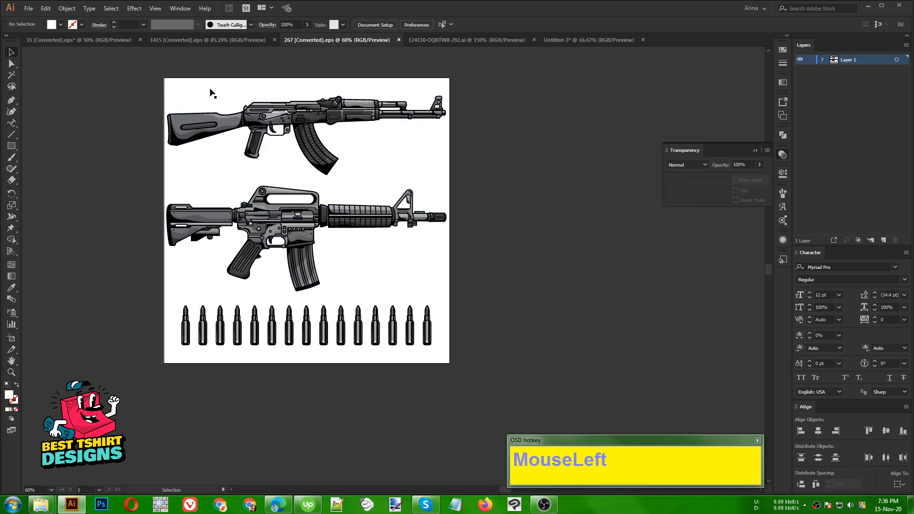
alt+scroll(214, 207, up, 2)
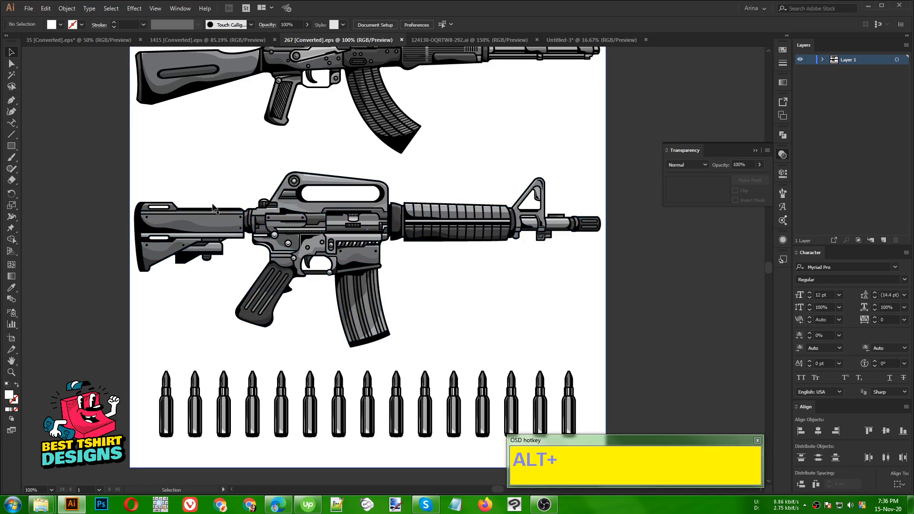
click(296, 232)
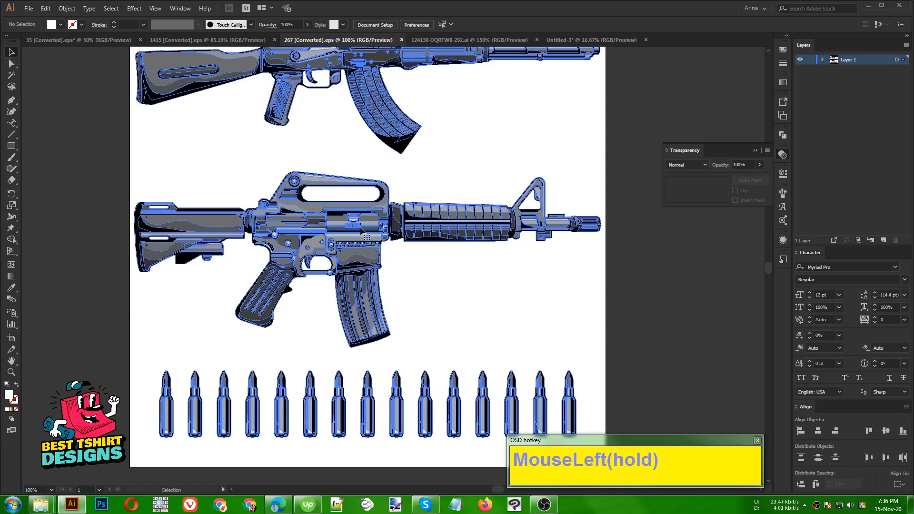
click(475, 290)
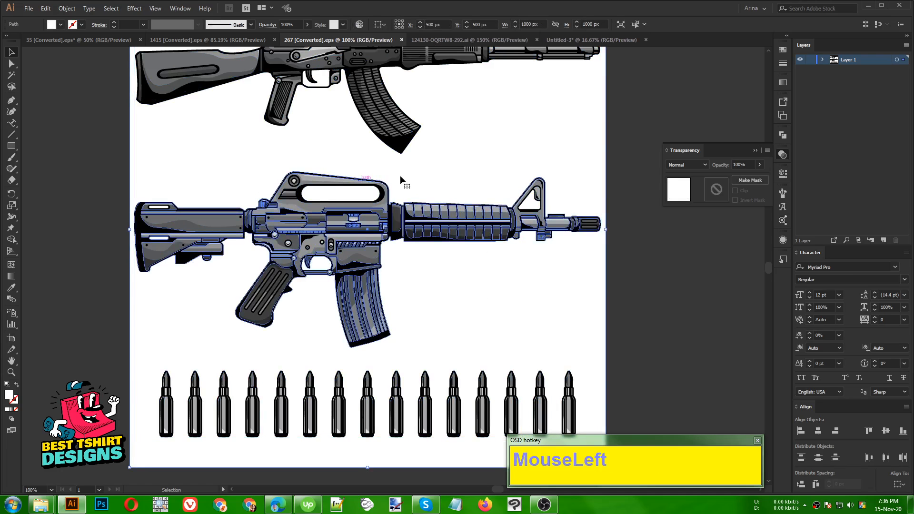
alt+scroll(341, 220, down, 1)
click(500, 205)
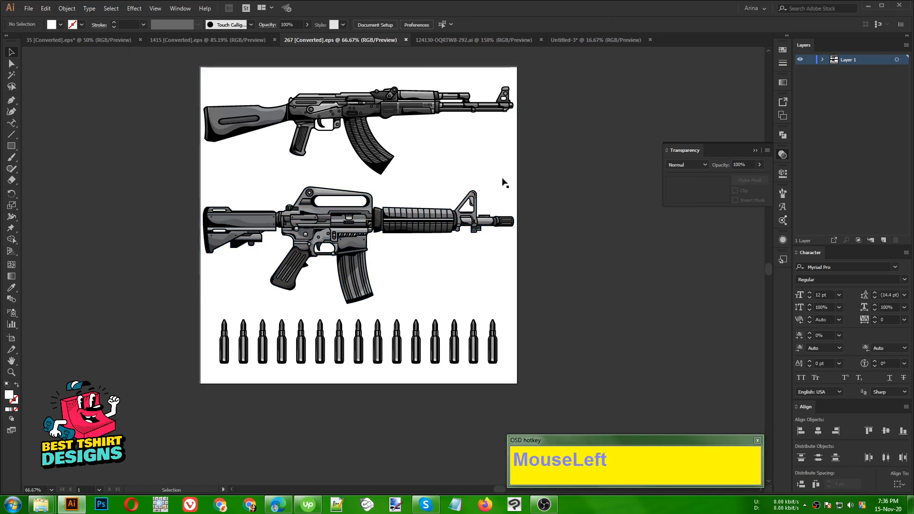
click(480, 41)
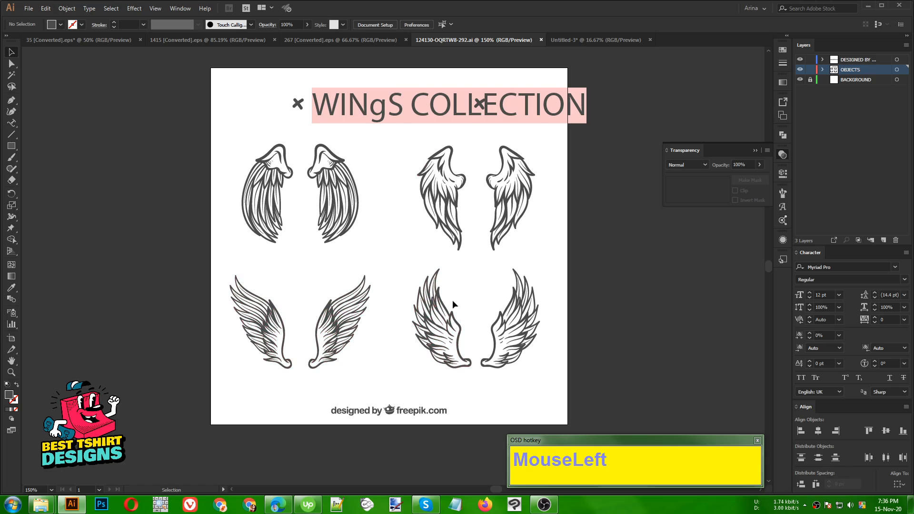
click(584, 41)
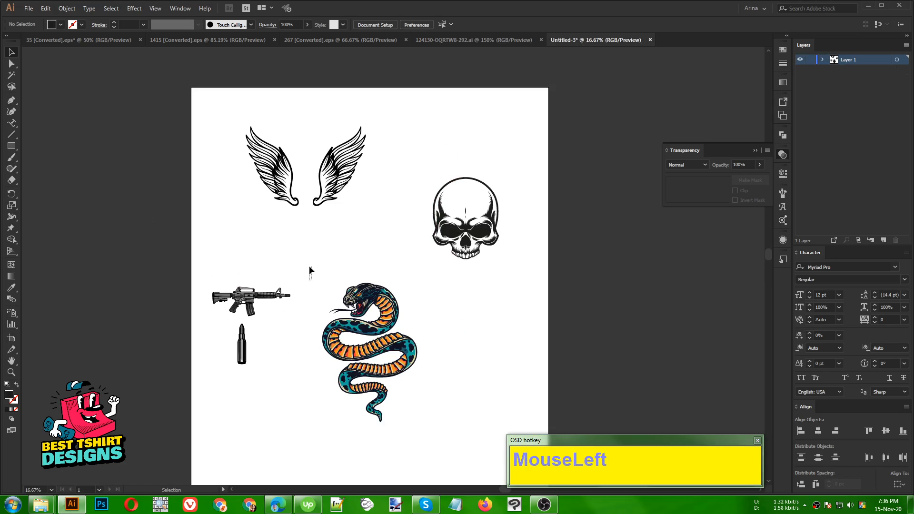
drag(310, 266, 437, 459)
click(470, 400)
drag(275, 310, 219, 263)
click(313, 295)
drag(313, 282, 440, 429)
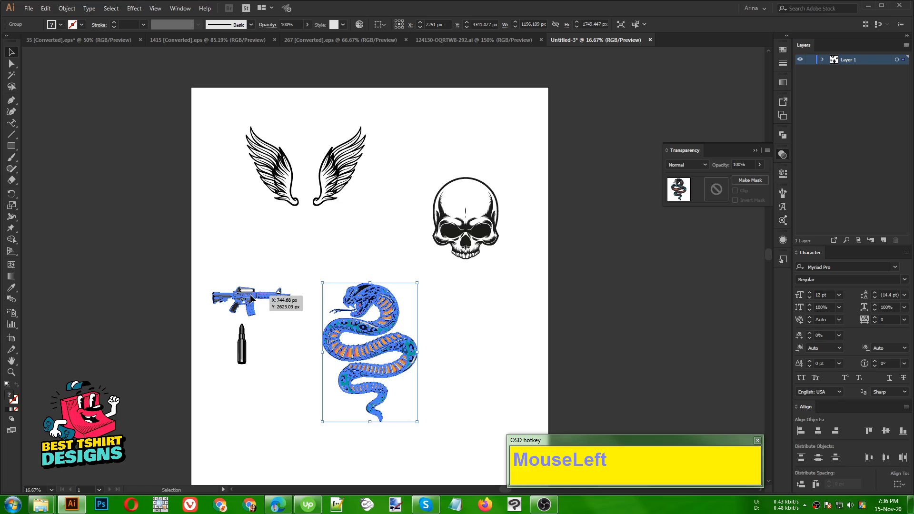
click(251, 298)
click(263, 280)
drag(214, 276, 248, 300)
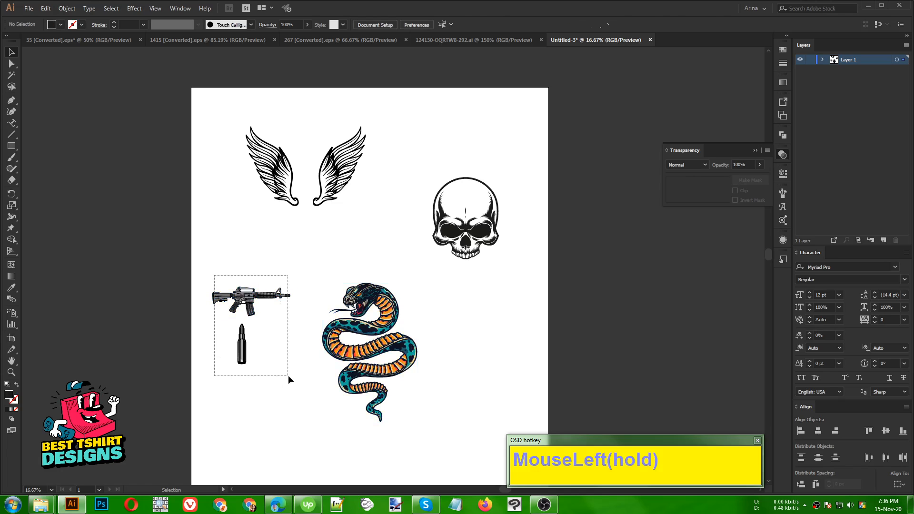
drag(287, 375, 288, 377)
click(307, 309)
drag(301, 253, 436, 441)
click(468, 380)
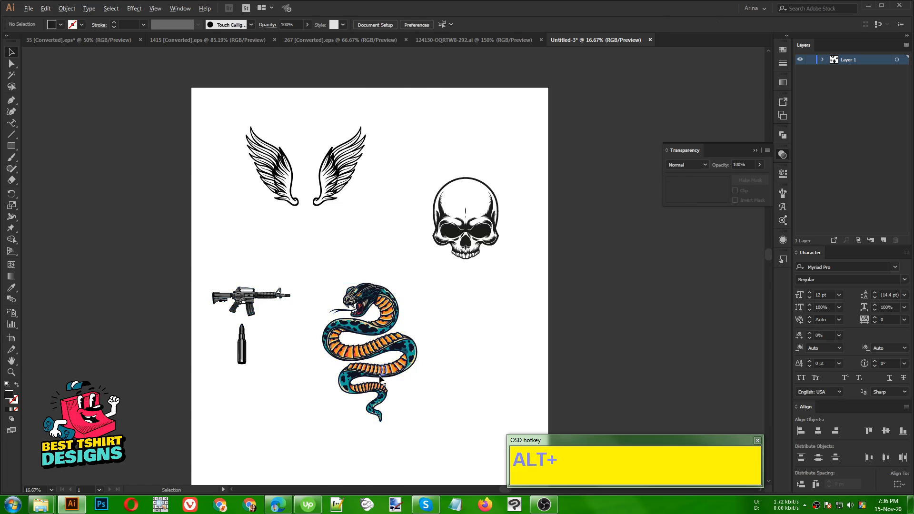
Examine the coloured snake illustration and the grey rifle up close to compare their colouring and detail.
scroll(468, 380, down, 3)
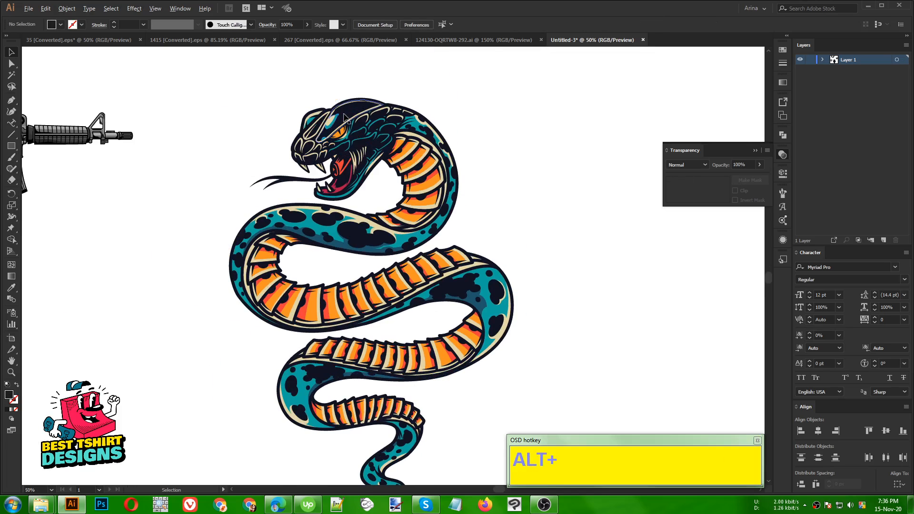
scroll(325, 191, up, 3)
scroll(325, 191, down, 1)
scroll(325, 191, down, 3)
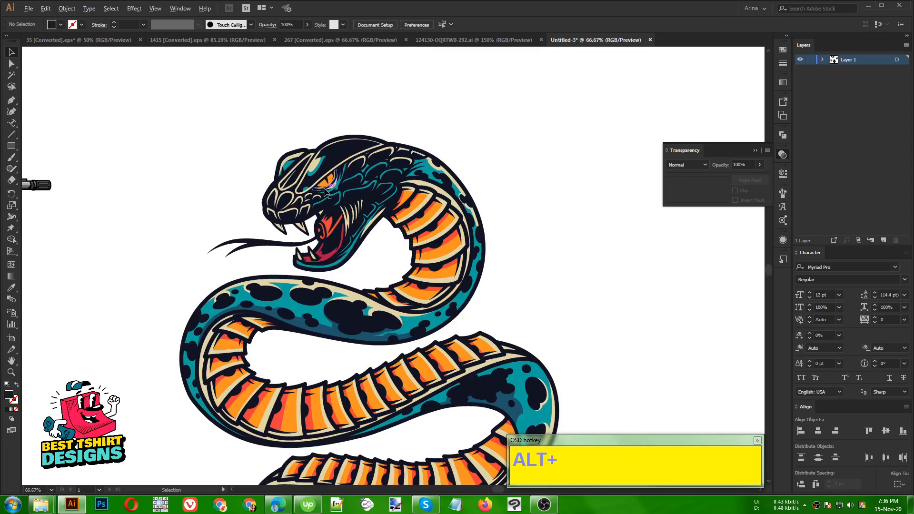
click(187, 241)
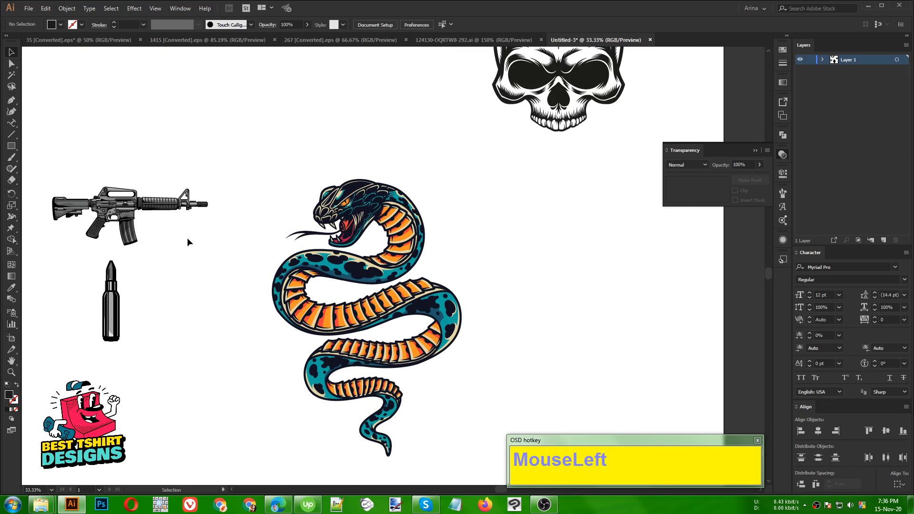
scroll(65, 193, up, 4)
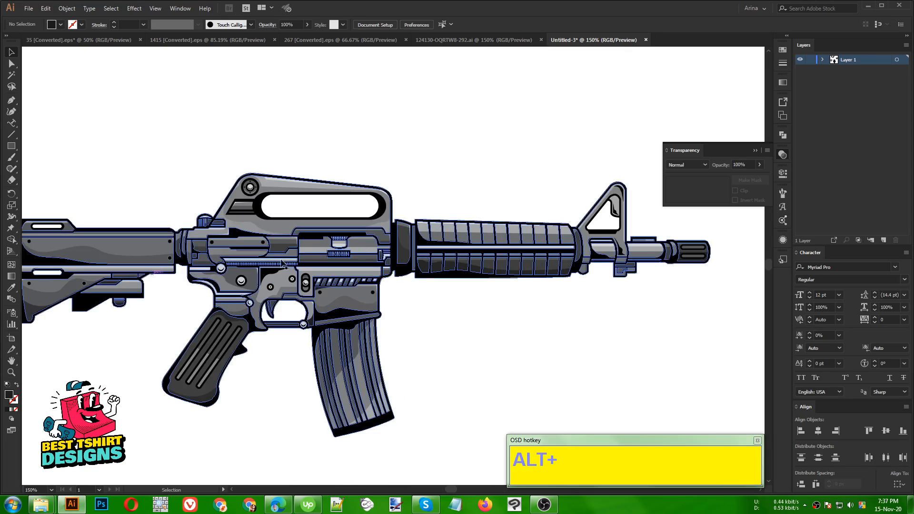
scroll(283, 262, down, 4)
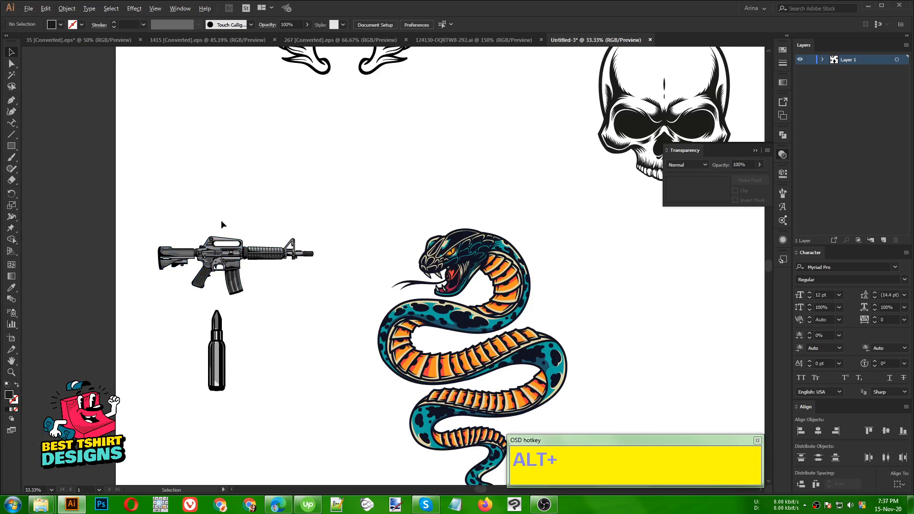
scroll(221, 219, down, 1)
click(530, 367)
scroll(505, 333, up, 2)
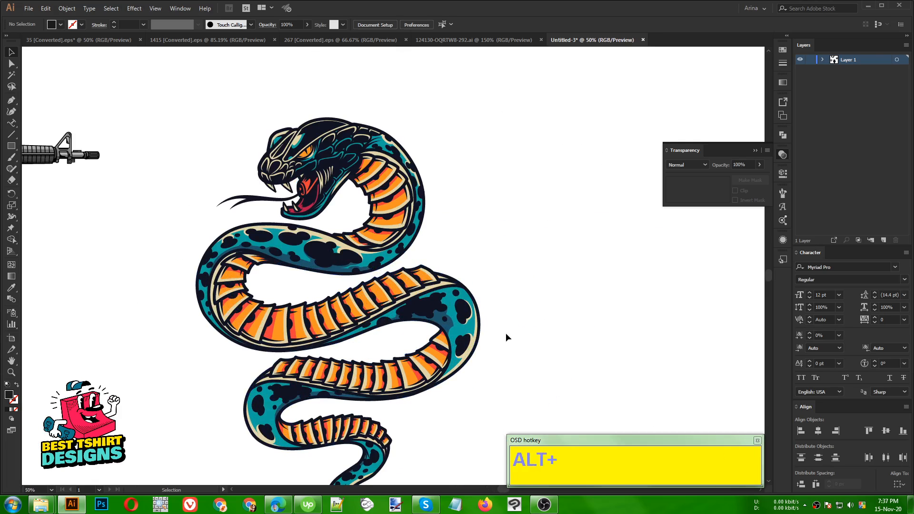
click(508, 335)
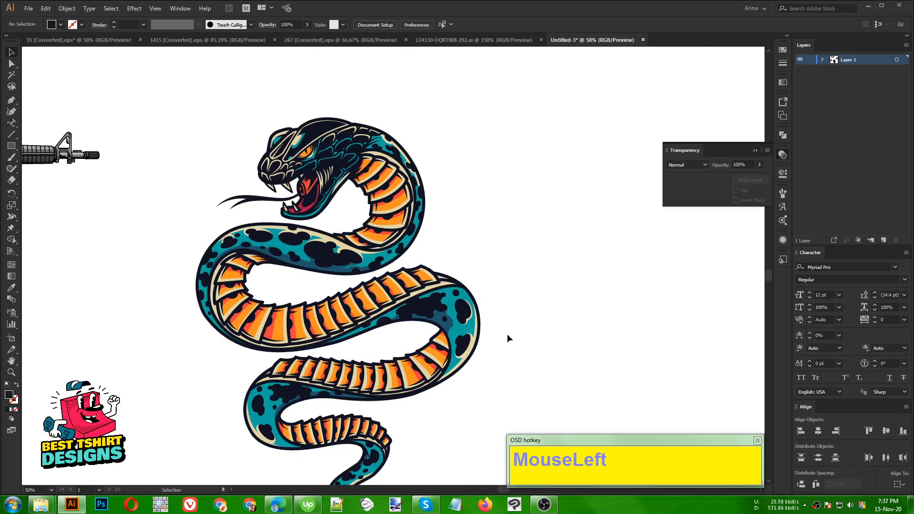
scroll(507, 334, down, 2)
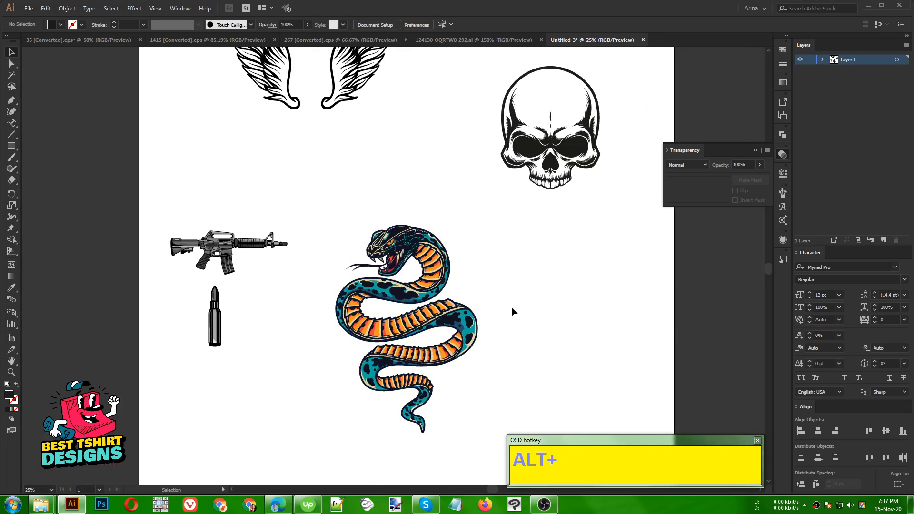
click(476, 304)
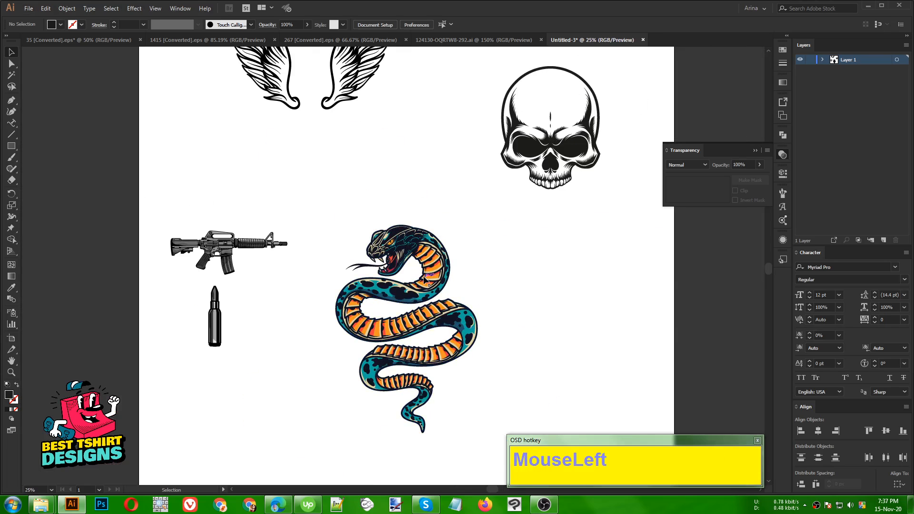
scroll(447, 278, up, 1)
scroll(274, 245, down, 1)
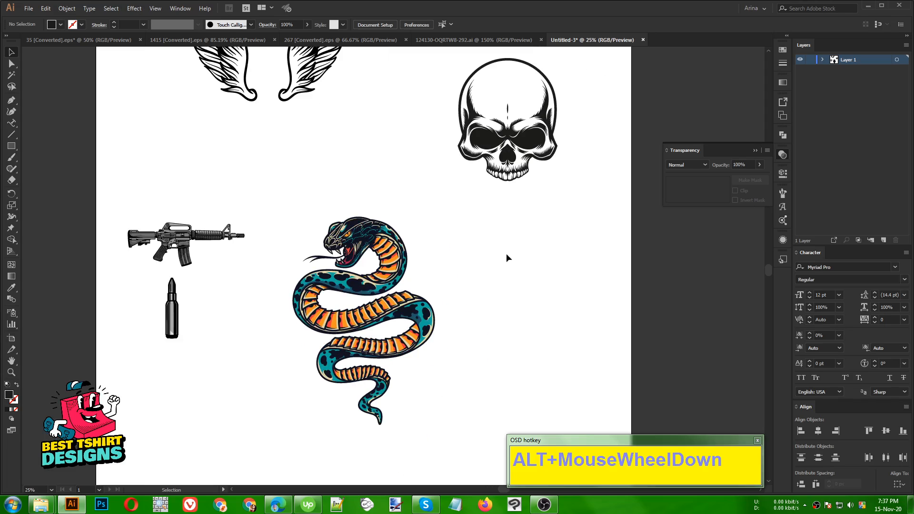
scroll(506, 257, up, 3)
click(409, 236)
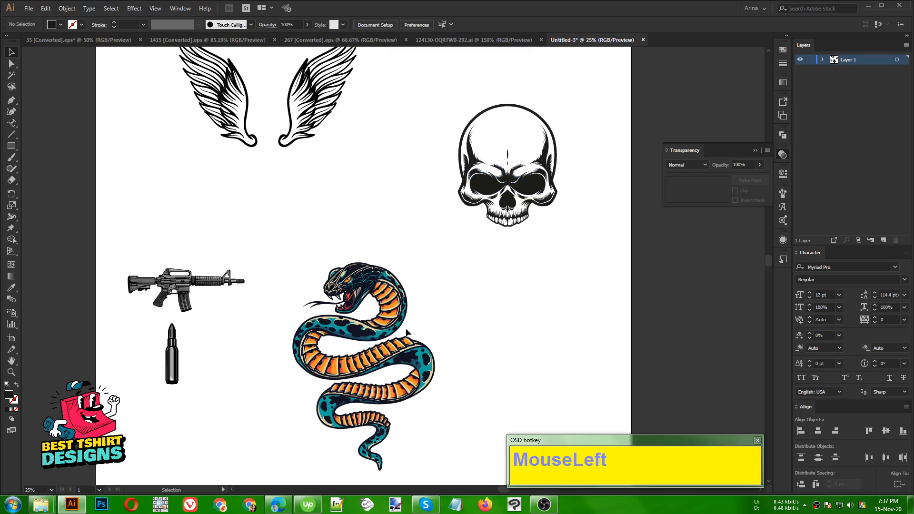
scroll(439, 329, up, 3)
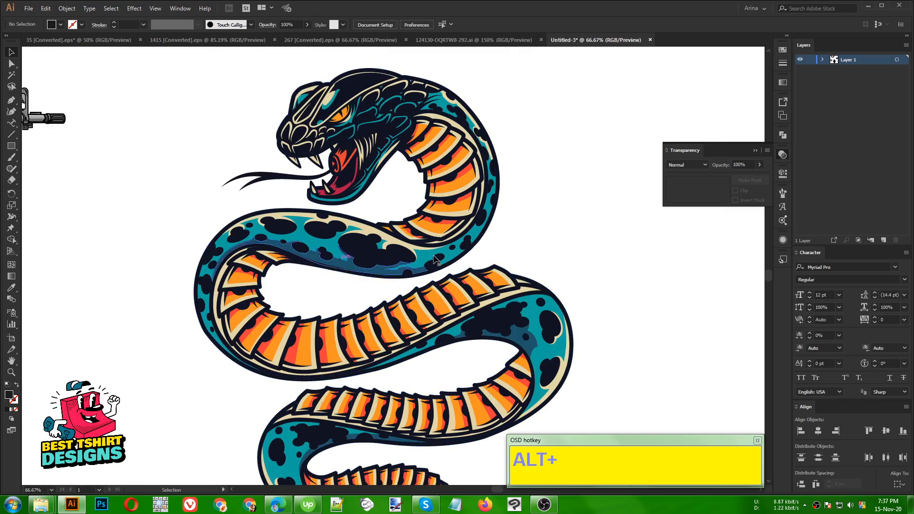
scroll(491, 295, down, 2)
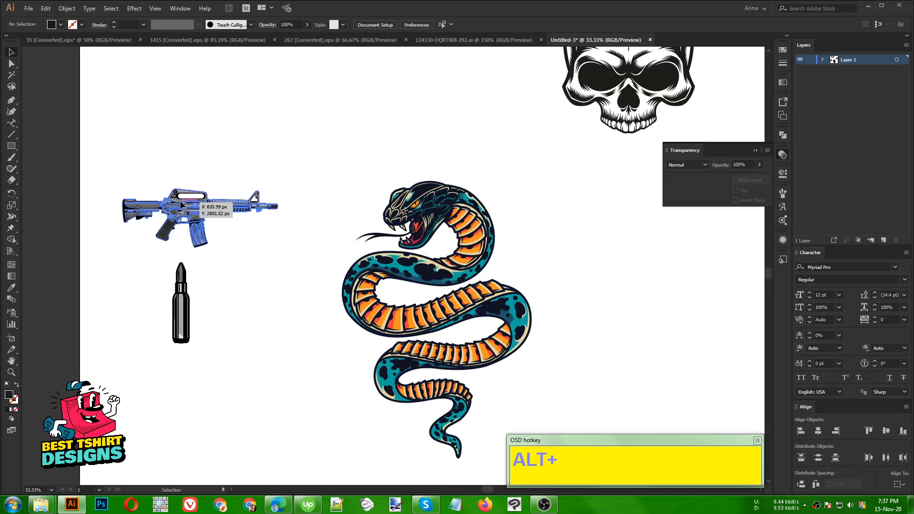
drag(95, 155, 281, 258)
click(337, 231)
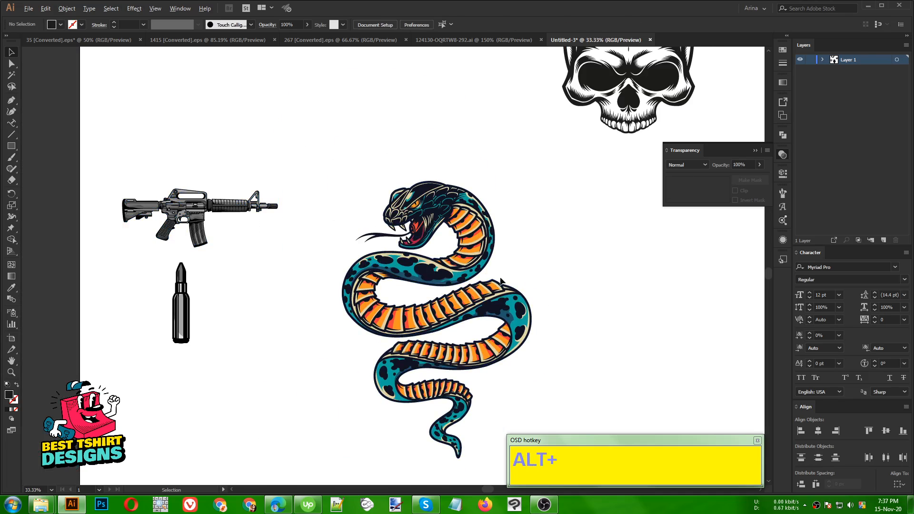
Enter isolation mode on the coloured snake group and select the snake artwork inside it.
alt+scroll(483, 276, up, 2)
alt+scroll(362, 260, down, 1)
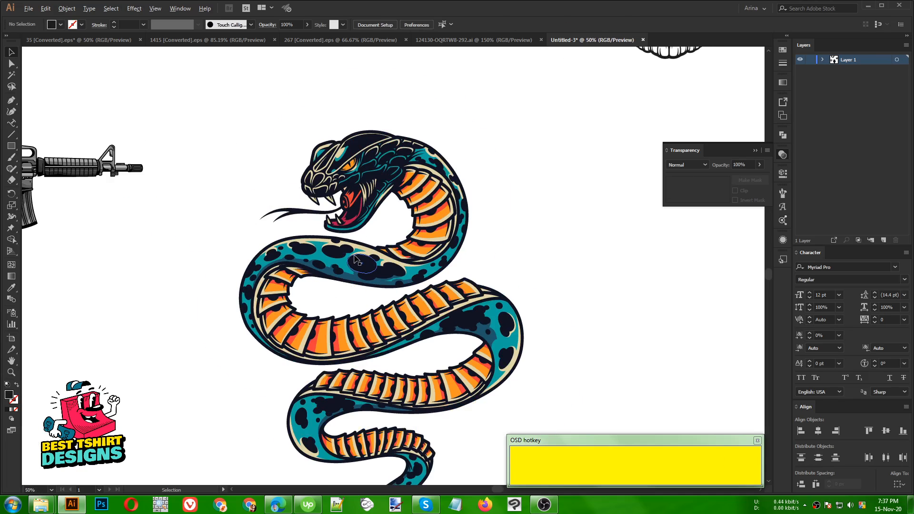
alt+scroll(362, 261, up, 1)
click(358, 262)
double_click(358, 261)
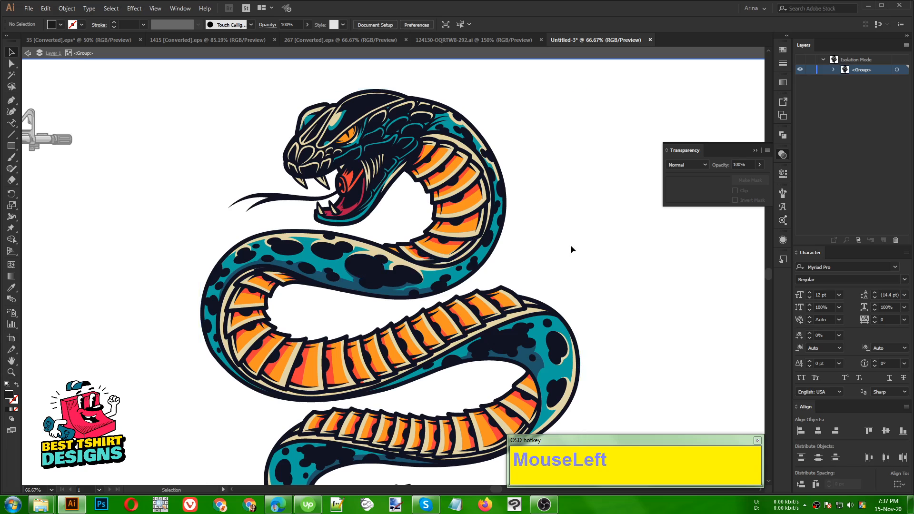
scroll(220, 130, up, 4)
drag(220, 130, 500, 343)
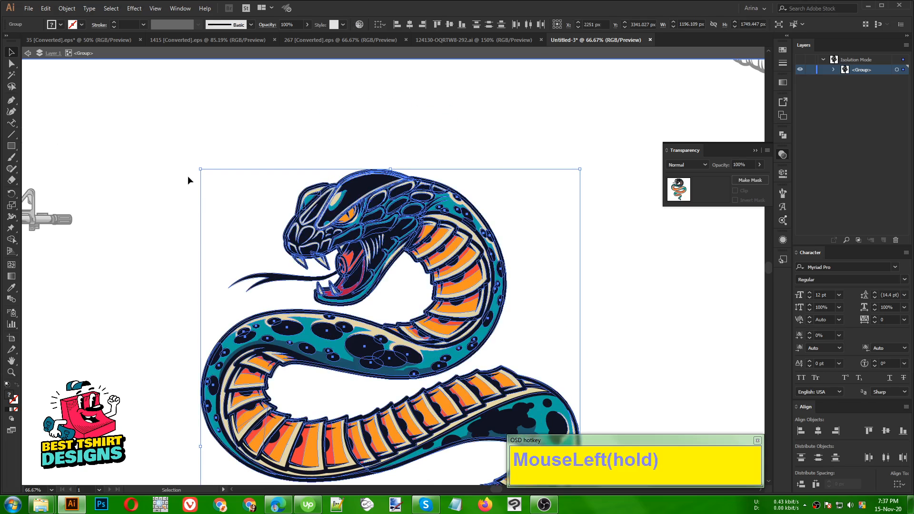
Select all the teal shapes of the snake by colour with the Magic Wand and delete them.
click(271, 132)
alt+scroll(385, 277, up, 3)
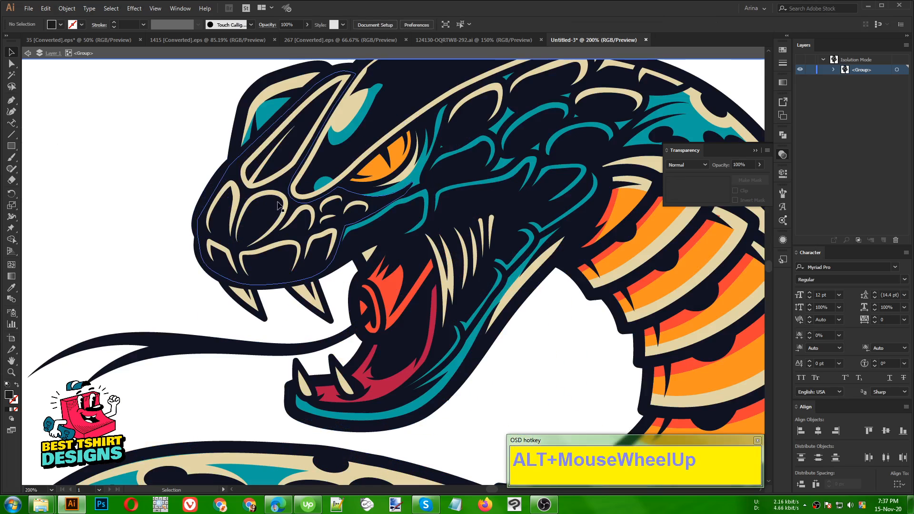
scroll(253, 190, up, 2)
alt+scroll(225, 176, down, 1)
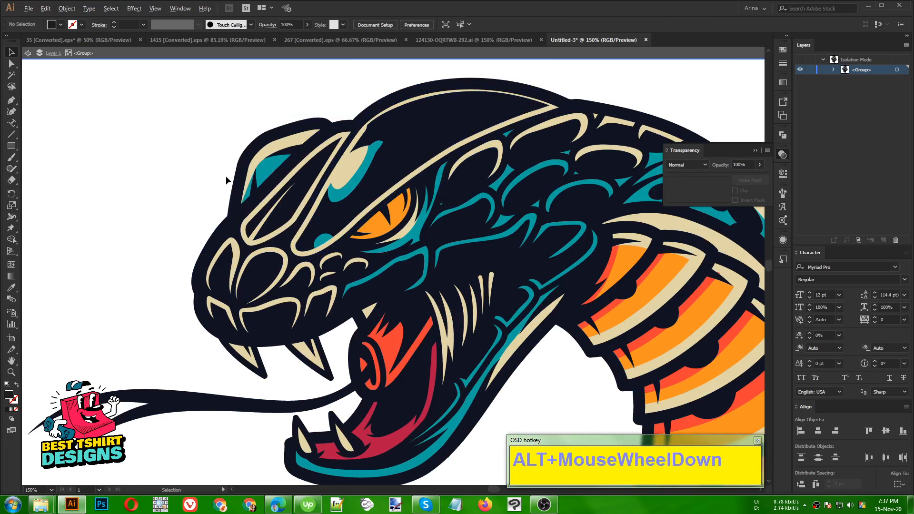
alt+scroll(226, 175, down, 2)
click(502, 244)
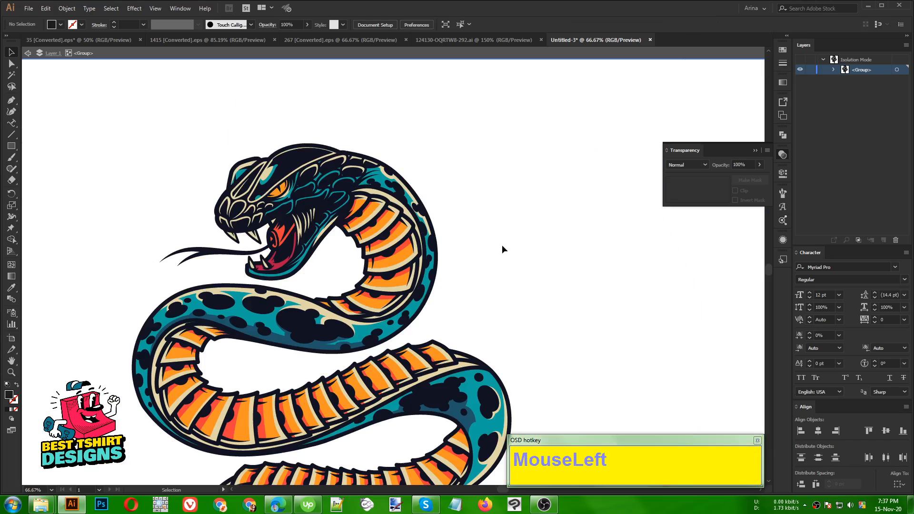
click(12, 75)
click(270, 319)
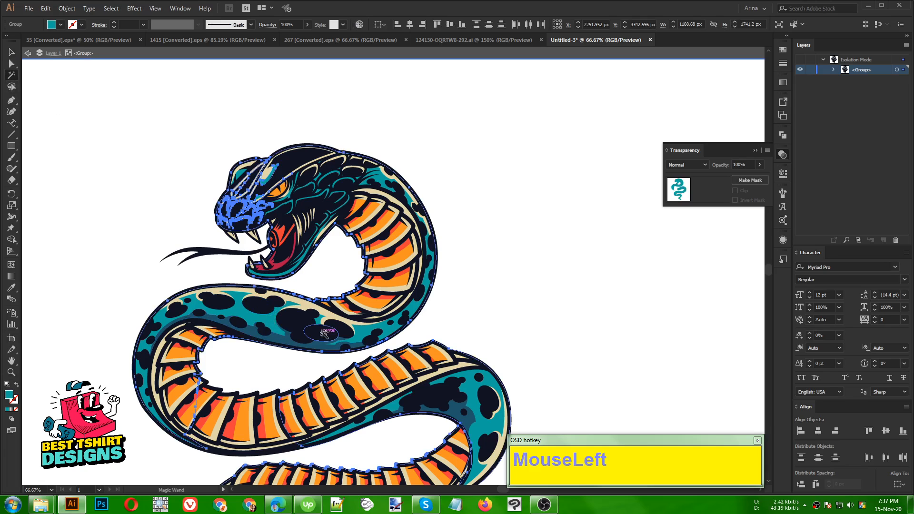
key(Delete)
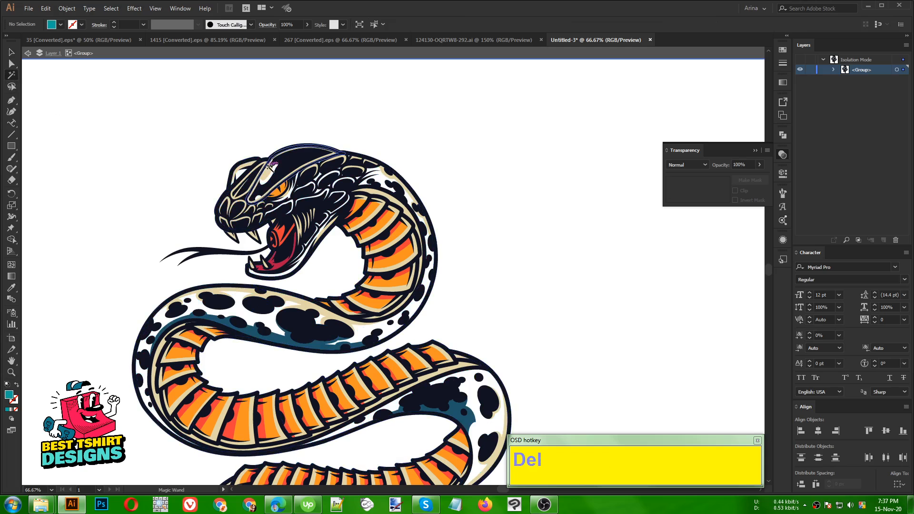
scroll(466, 347, down, 2)
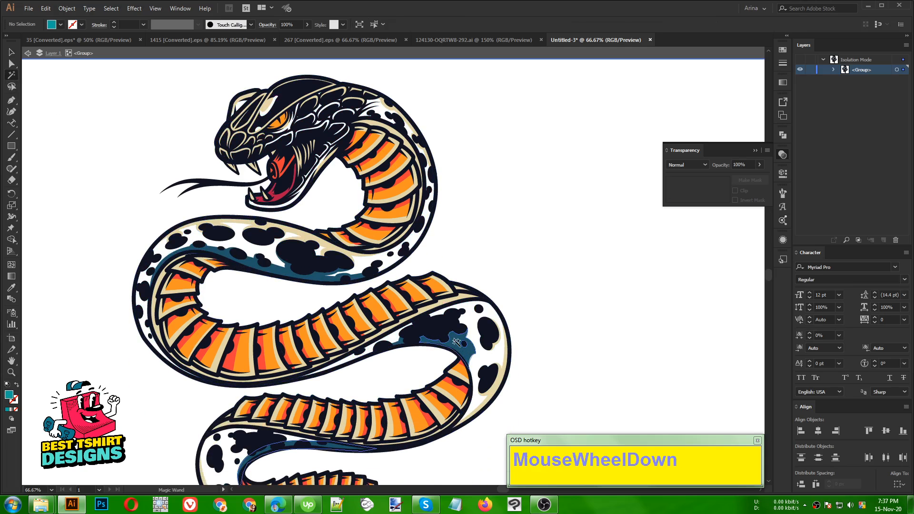
click(456, 339)
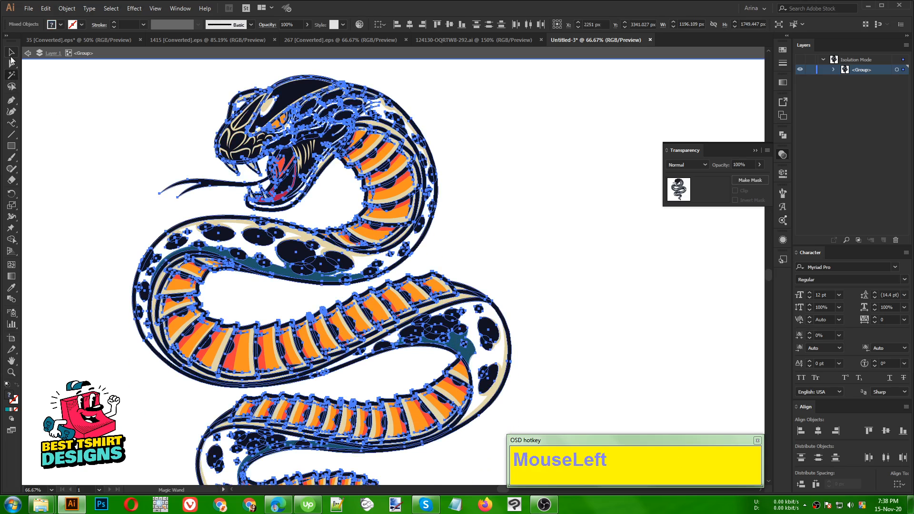
click(11, 54)
click(493, 259)
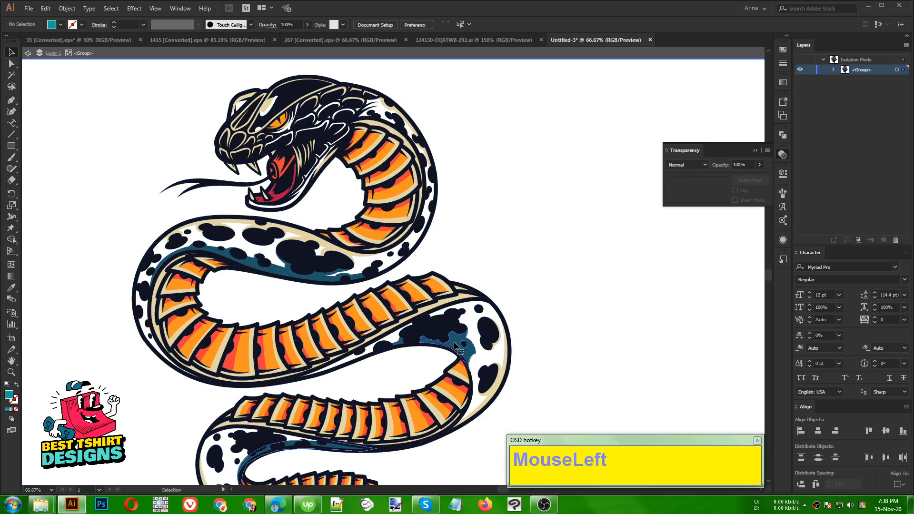
Select every dark blue shading shape on the snake's body by matching fill colour and delete them.
click(456, 348)
scroll(454, 347, down, 1)
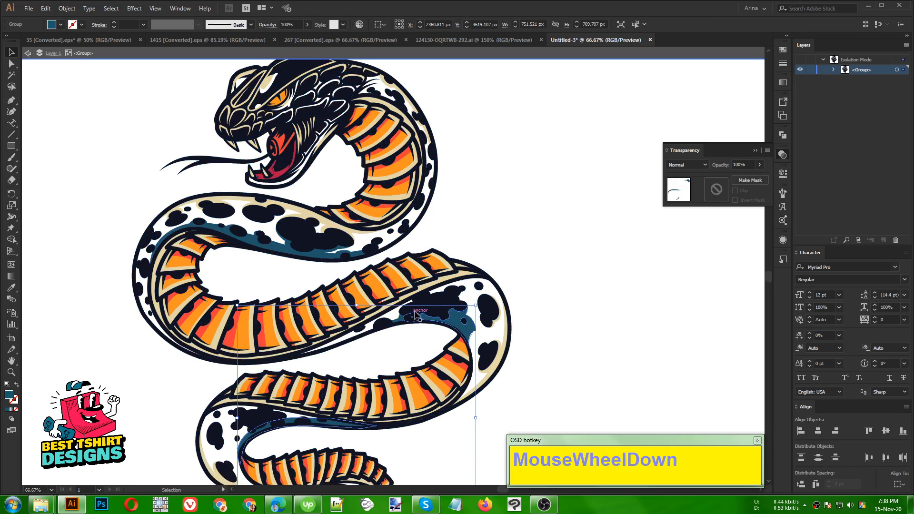
scroll(280, 142, up, 1)
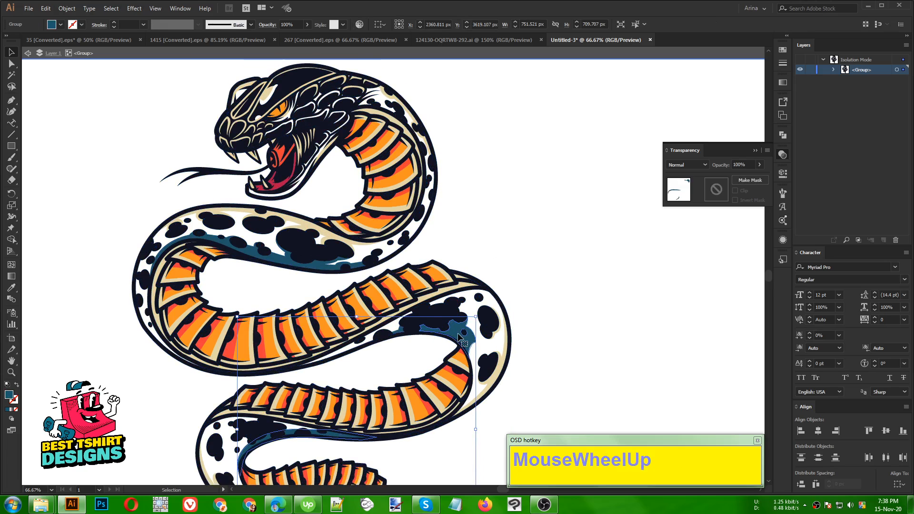
click(113, 10)
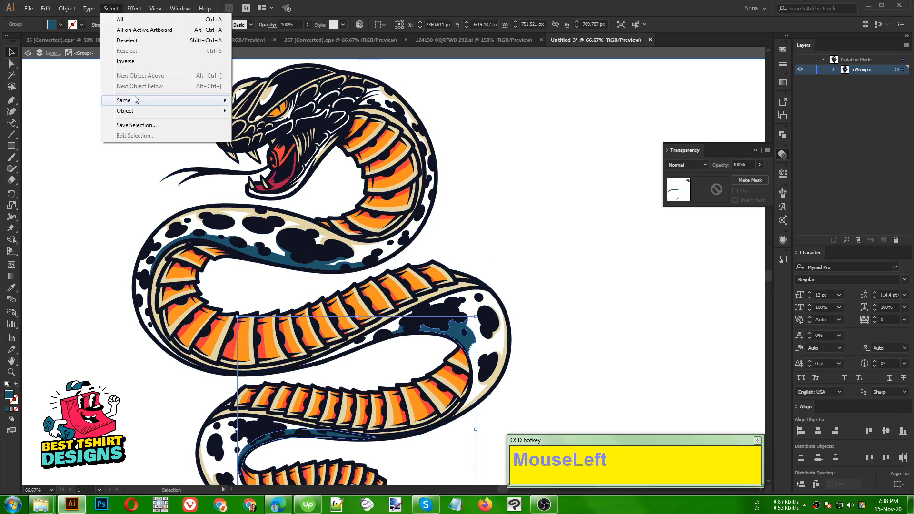
mouse_move(135, 100)
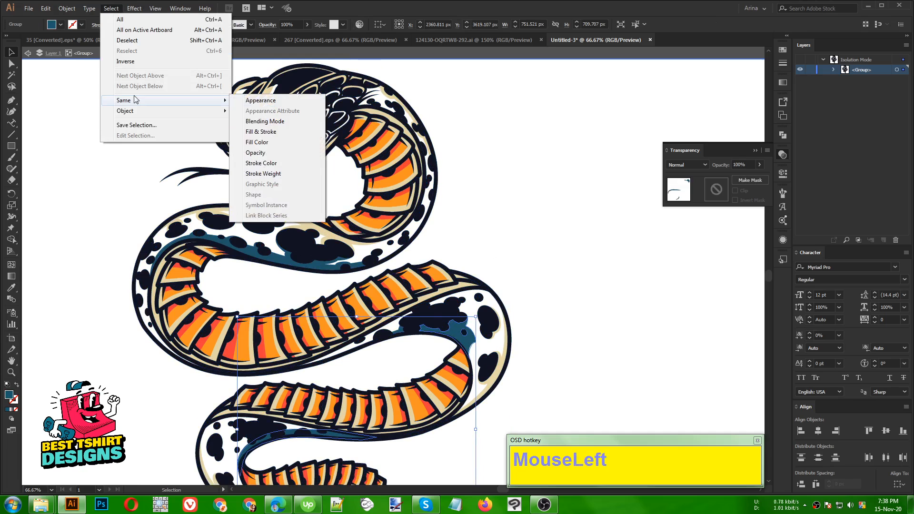
click(257, 142)
scroll(238, 296, down, 5)
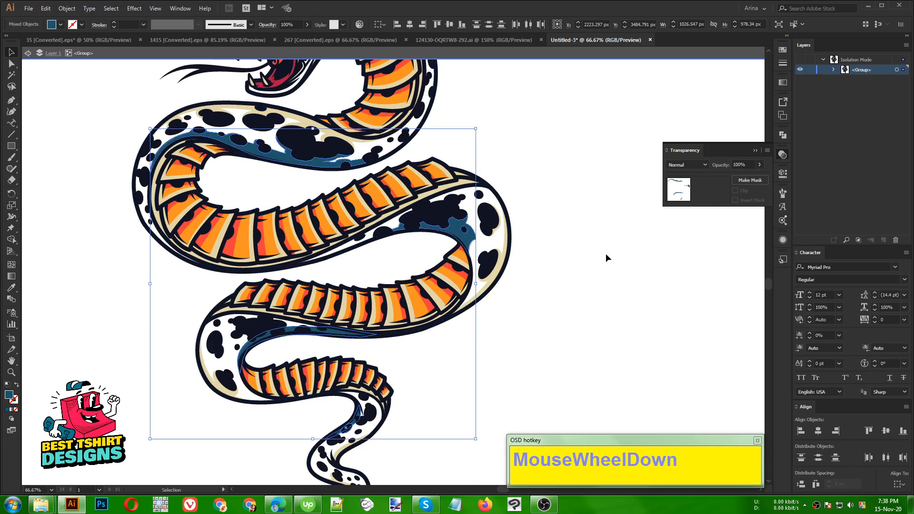
key(Delete)
Delete the snake's orange belly fills and its red shading and mouth shapes, selecting each colour with the Magic Wand.
scroll(588, 262, up, 3)
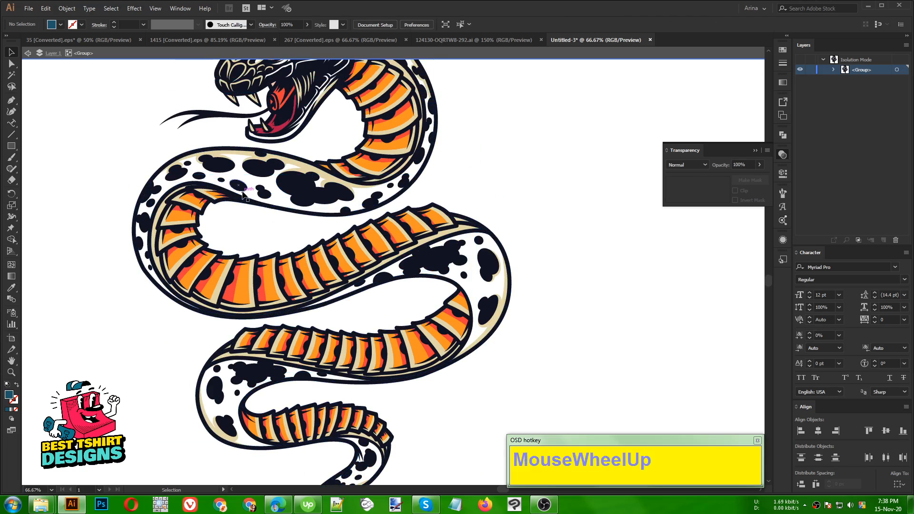
click(11, 76)
scroll(354, 218, up, 2)
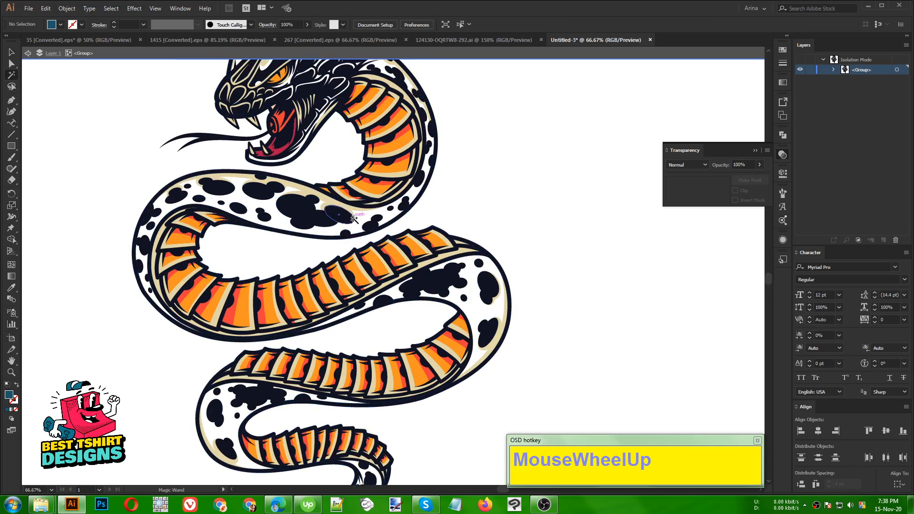
click(375, 189)
key(Delete)
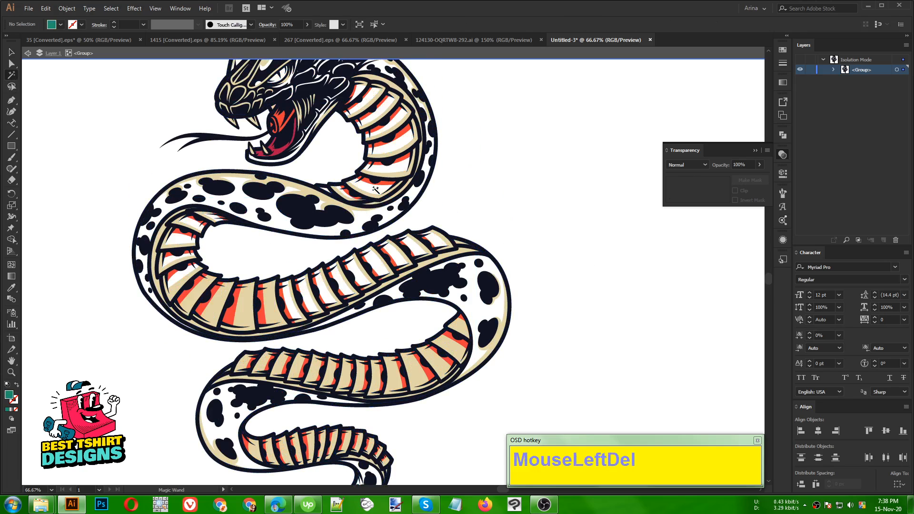
click(404, 162)
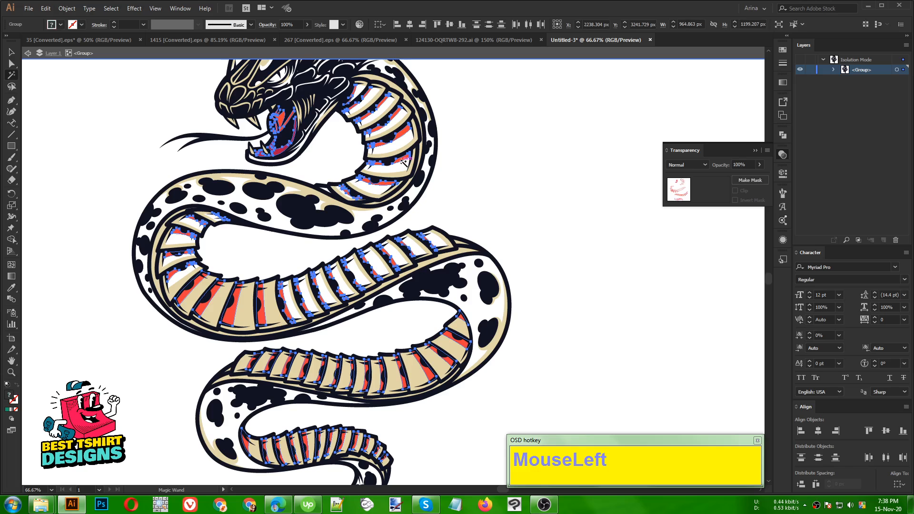
key(Delete)
scroll(404, 162, up, 5)
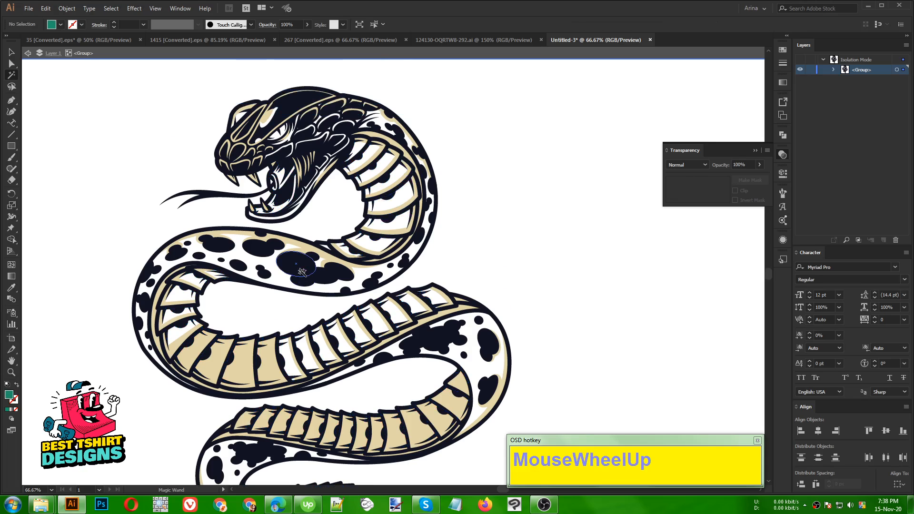
Select all the dark line art with the Magic Wand, move it to the right clear of the beige shapes, and deselect.
click(302, 272)
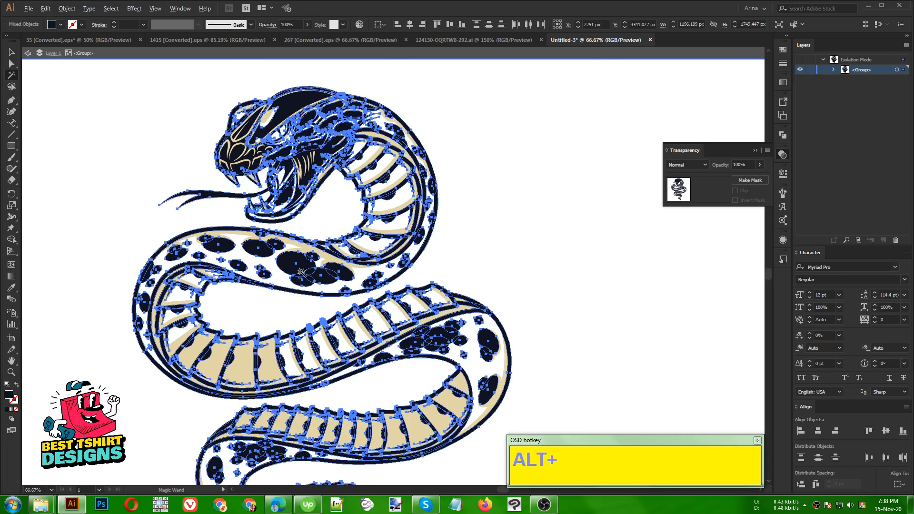
alt+scroll(302, 272, down, 1)
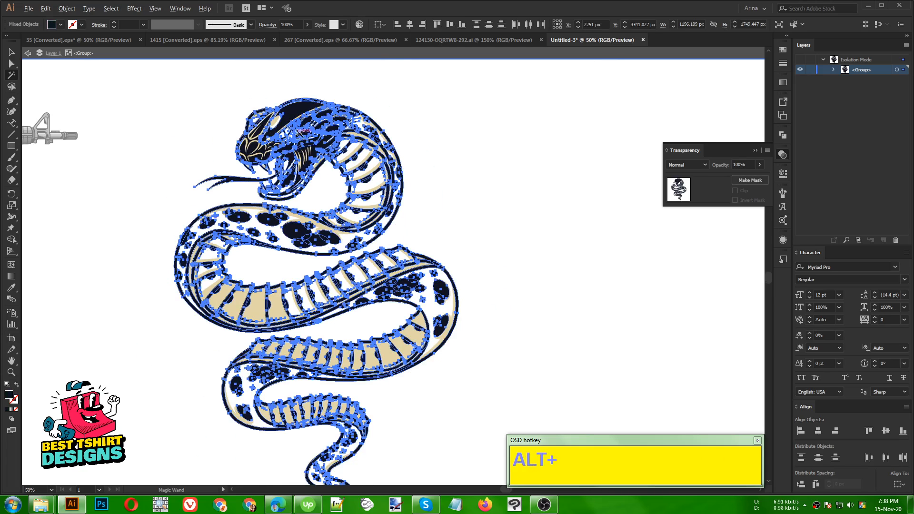
alt+scroll(301, 129, up, 2)
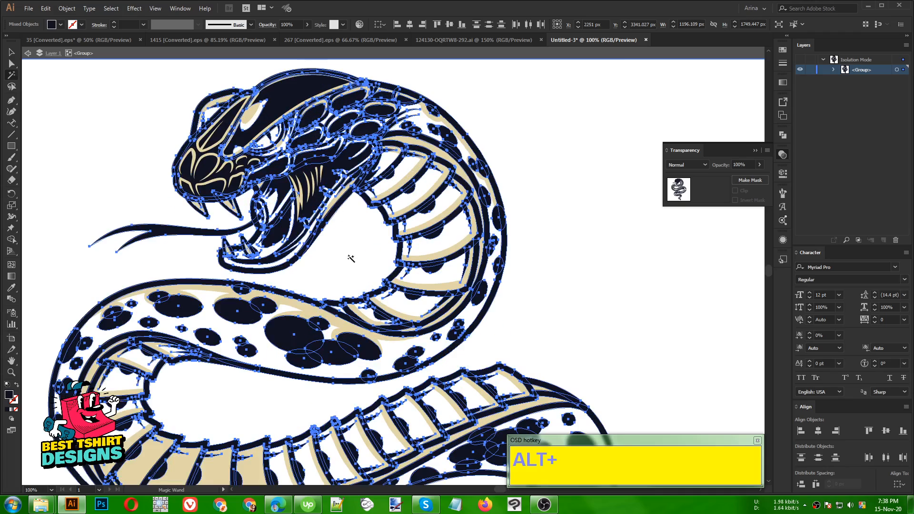
key(v)
drag(301, 332, 594, 327)
alt+scroll(187, 264, down, 1)
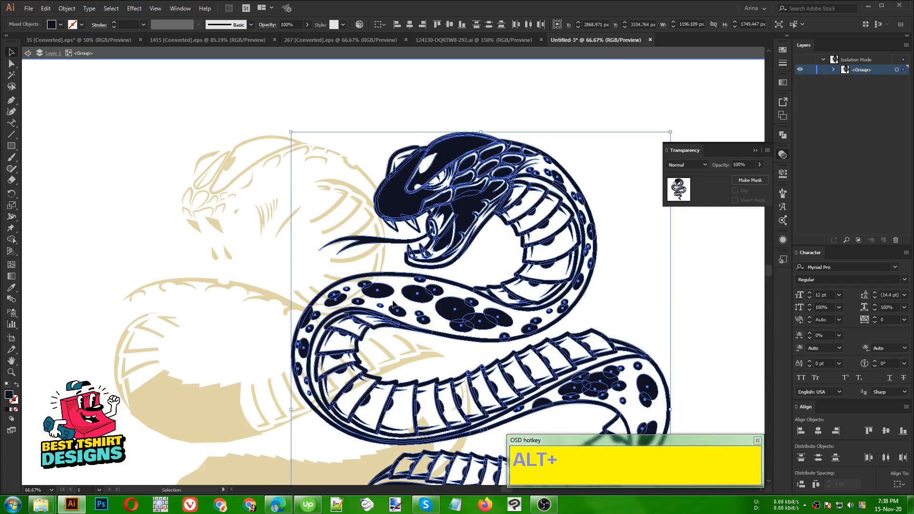
alt+scroll(296, 272, down, 1)
drag(413, 302, 518, 300)
click(324, 192)
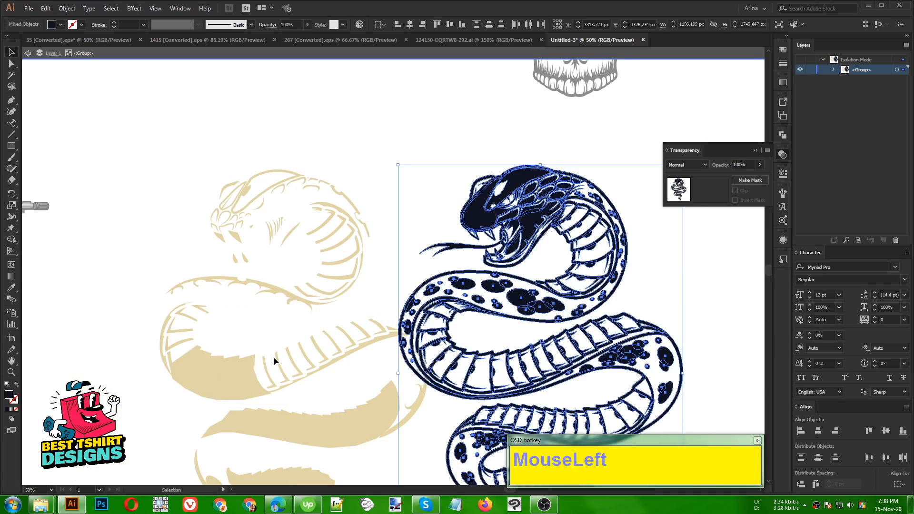
click(385, 207)
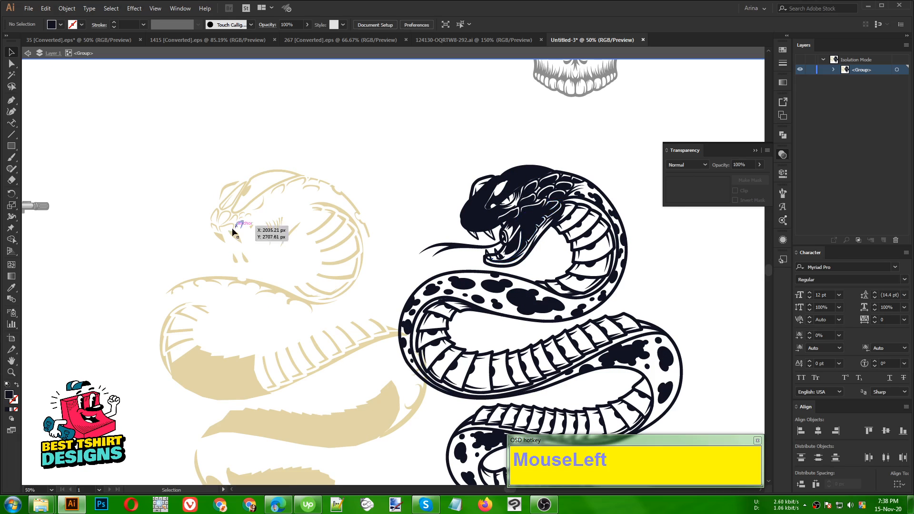
Undo the moves of the dark line art and deselect it.
key(ctrl)
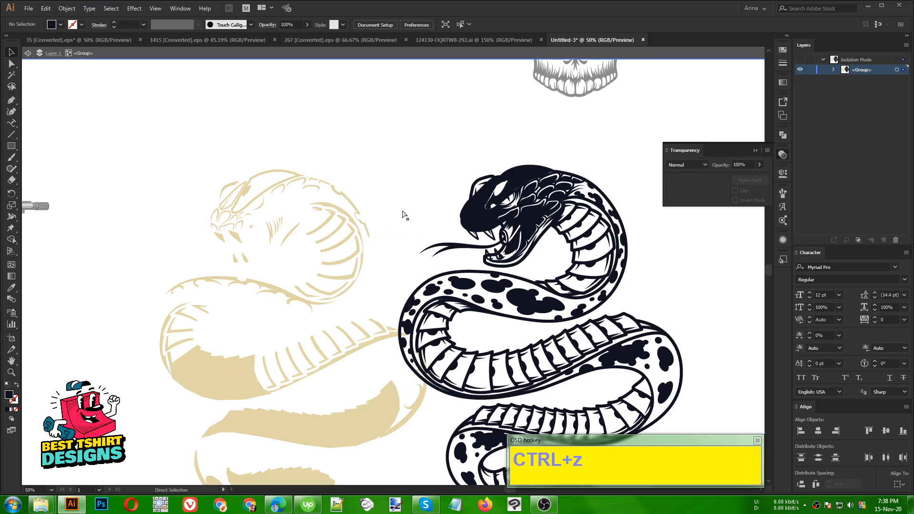
key(ctrl+z)
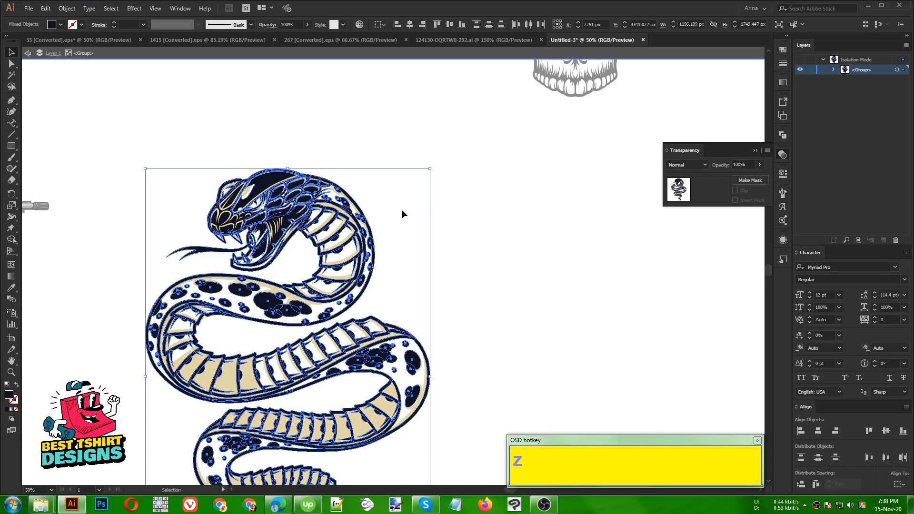
click(424, 202)
Select all the beige shading shapes with the Magic Wand and erase a rectangular area of them covering the snake's body below the neck.
scroll(431, 282, down, 2)
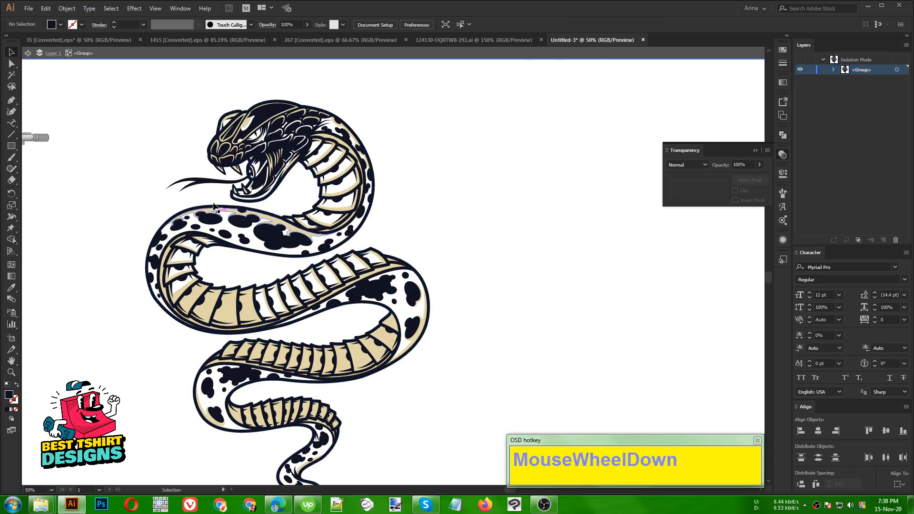
drag(214, 207, 204, 238)
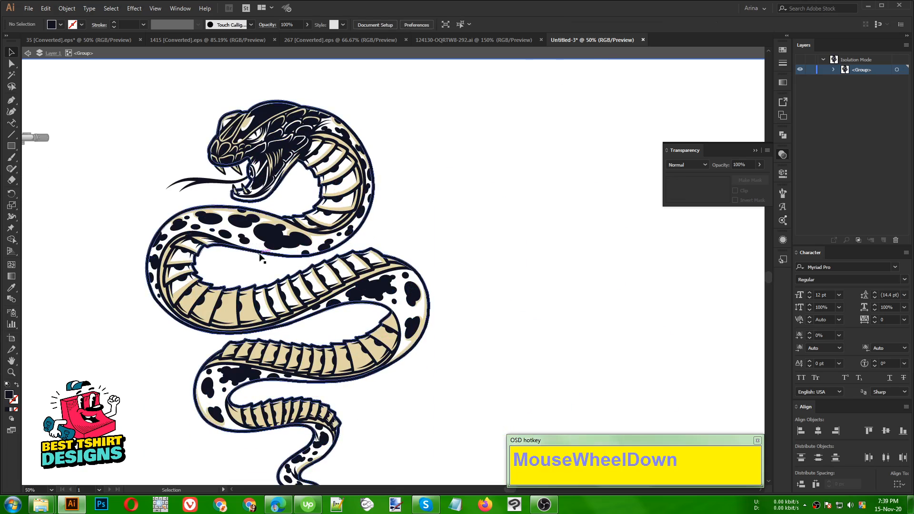
scroll(207, 311, up, 1)
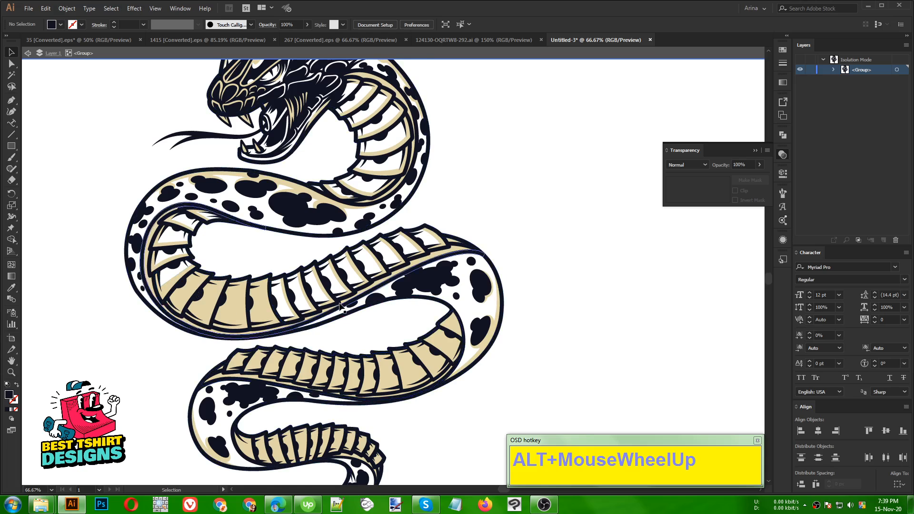
scroll(333, 281, up, 3)
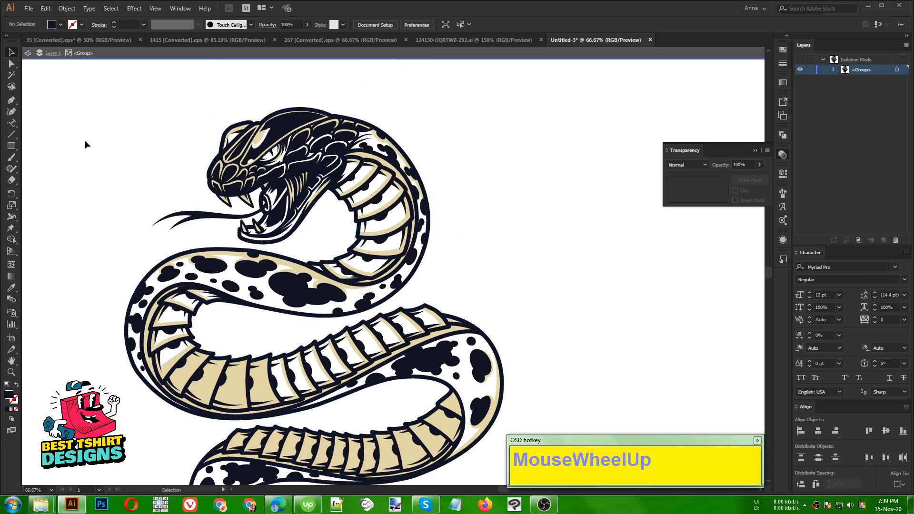
click(12, 76)
click(243, 400)
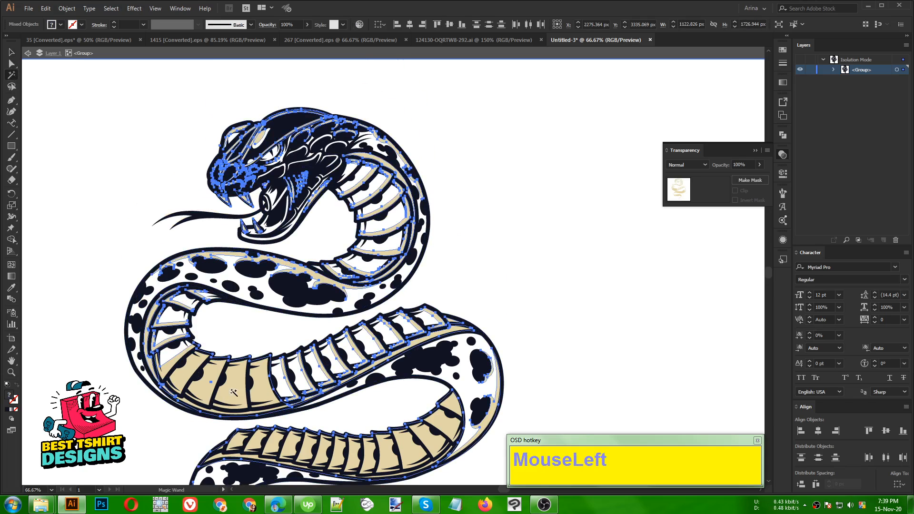
alt+scroll(244, 175, down, 1)
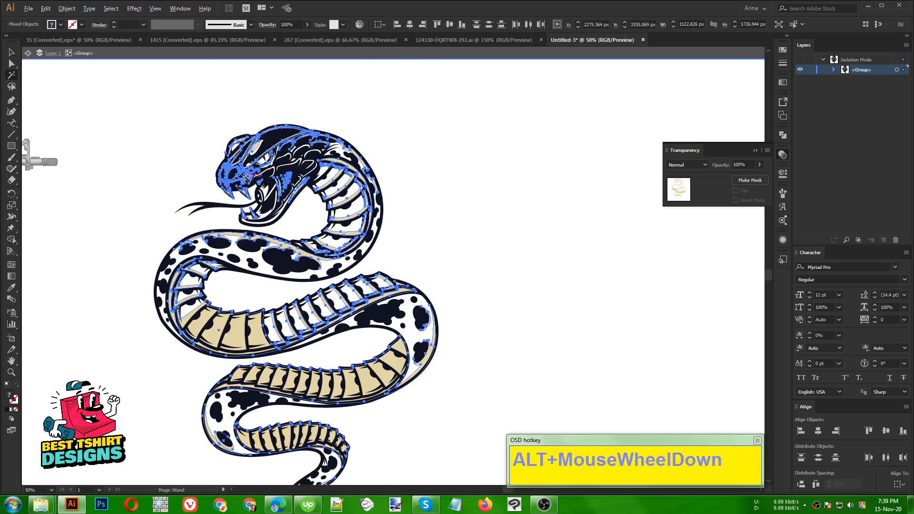
scroll(339, 281, down, 3)
alt+scroll(315, 259, down, 1)
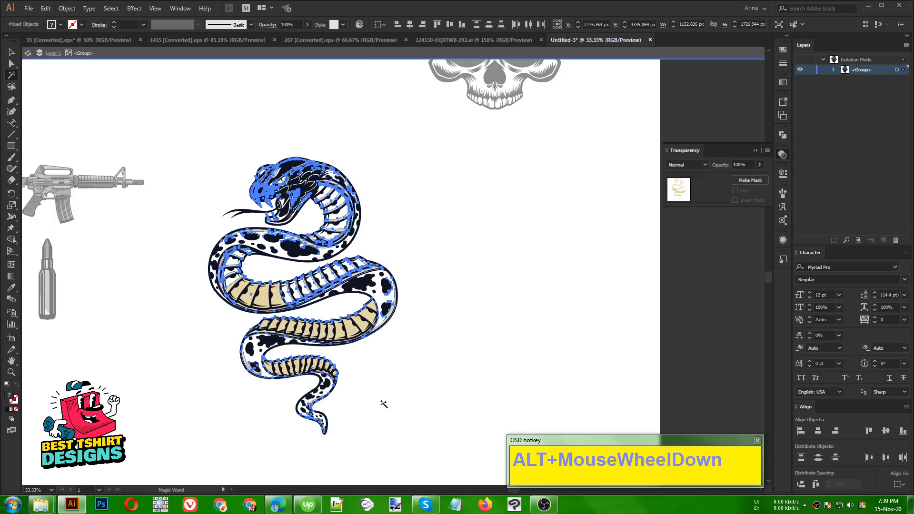
key(shift+e)
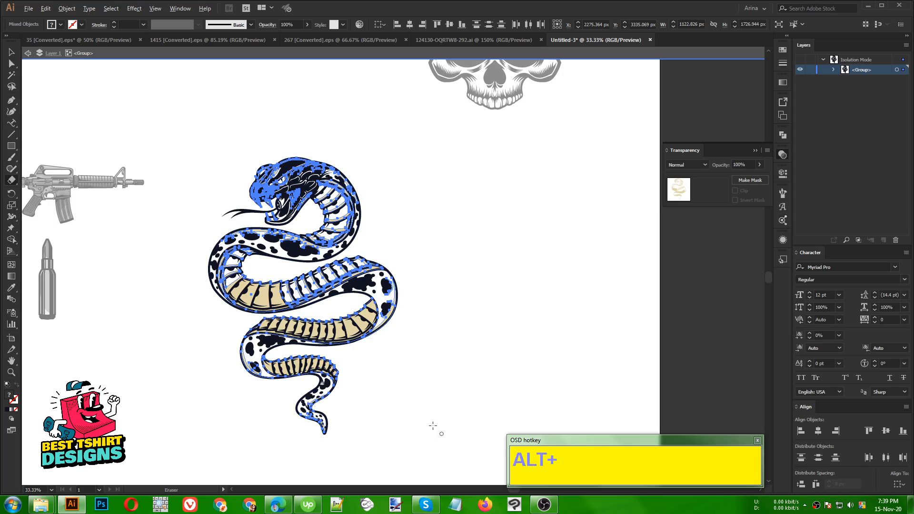
mouse_move(469, 465)
mouse_down()
mouse_move(407, 442)
mouse_move(157, 249)
mouse_move(117, 229)
mouse_up()
scroll(306, 229, up, 2)
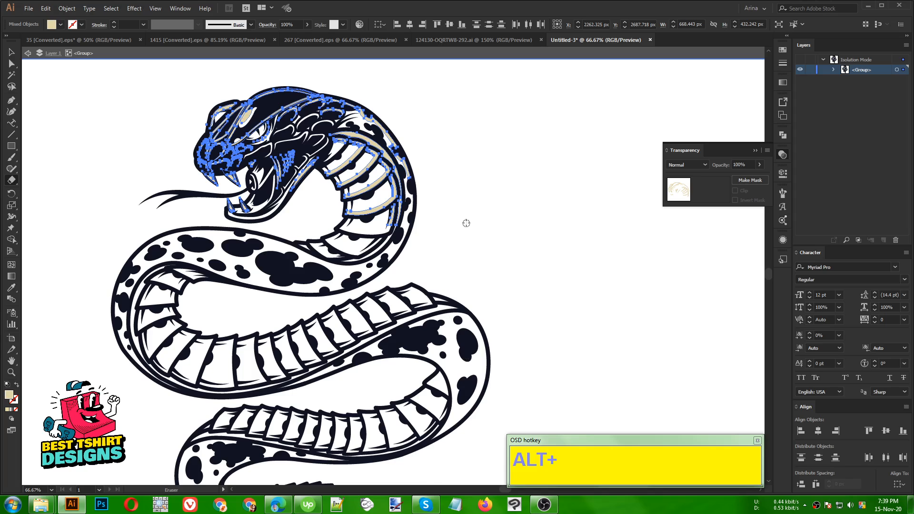
Cut the selected beige highlight shapes out of the snake's head and neck, leaving nothing selected.
scroll(457, 218, up, 1)
scroll(198, 128, up, 1)
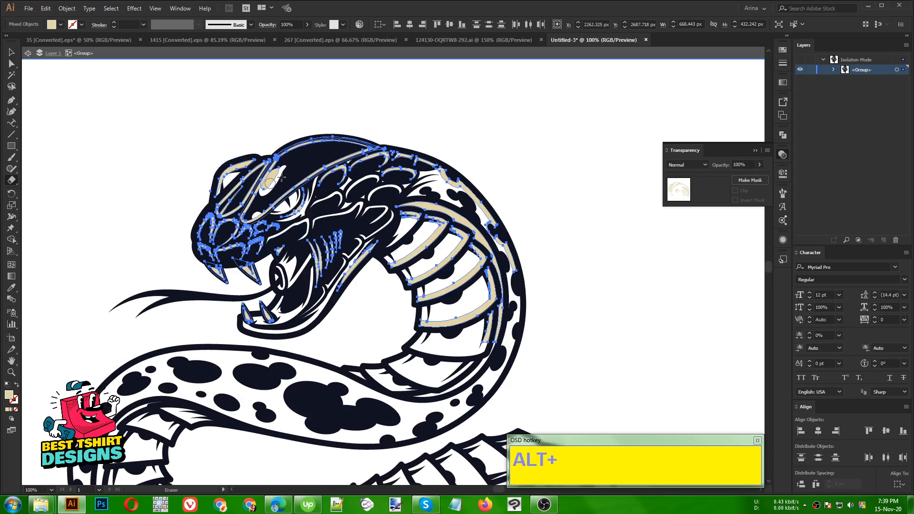
scroll(281, 181, down, 1)
key(v)
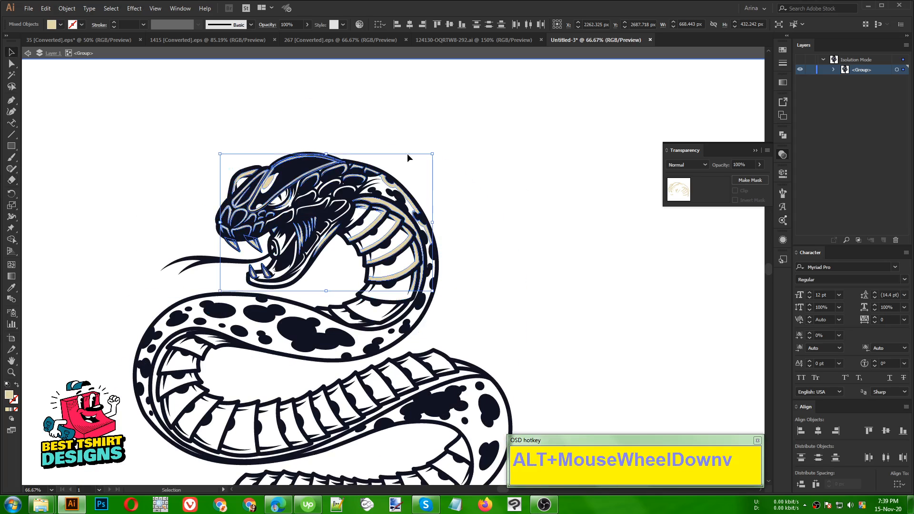
key(ctrl)
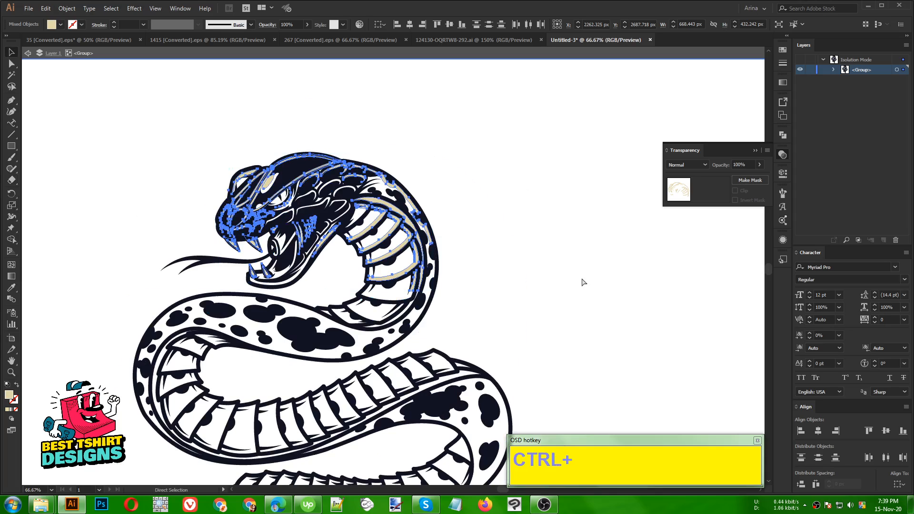
key(ctrl+x)
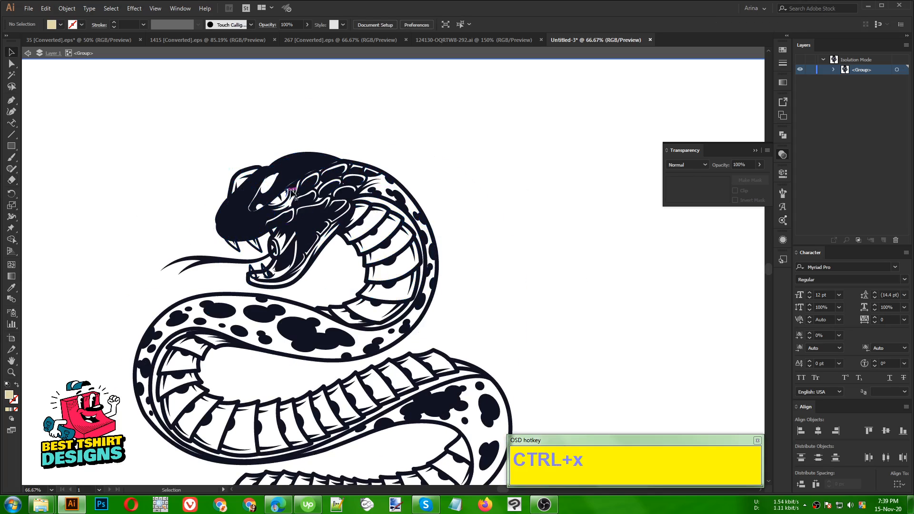
click(471, 170)
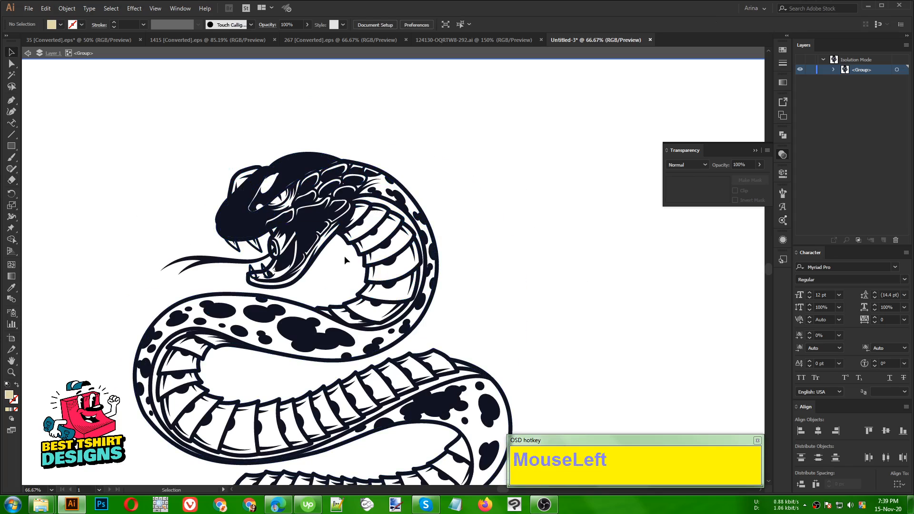
scroll(343, 255, down, 1)
click(322, 156)
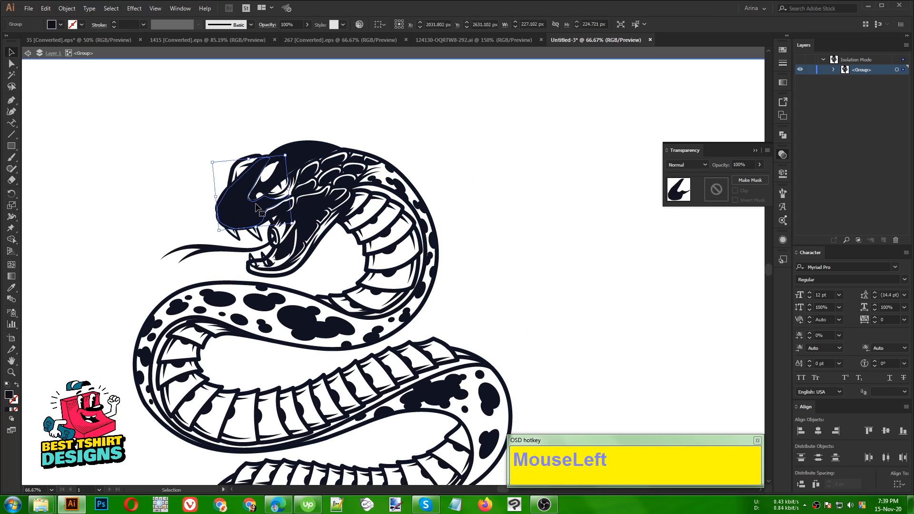
click(345, 199)
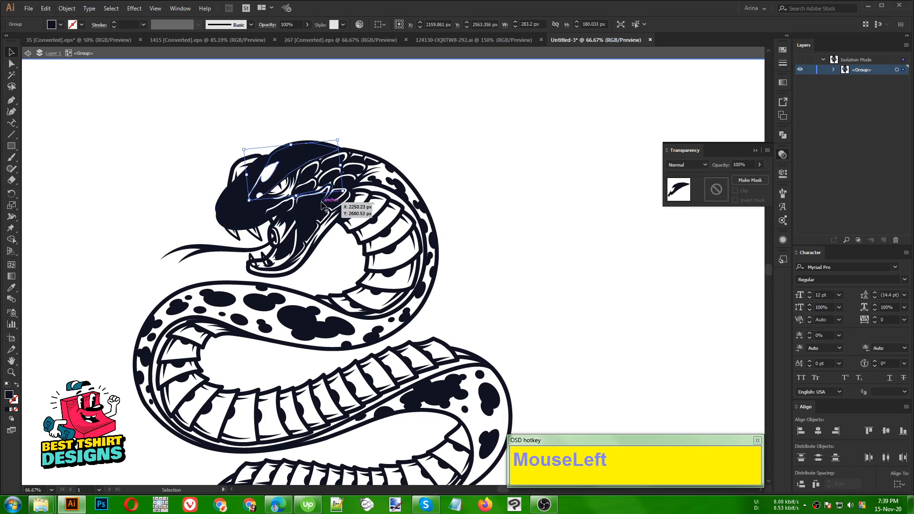
alt+scroll(286, 186, down, 2)
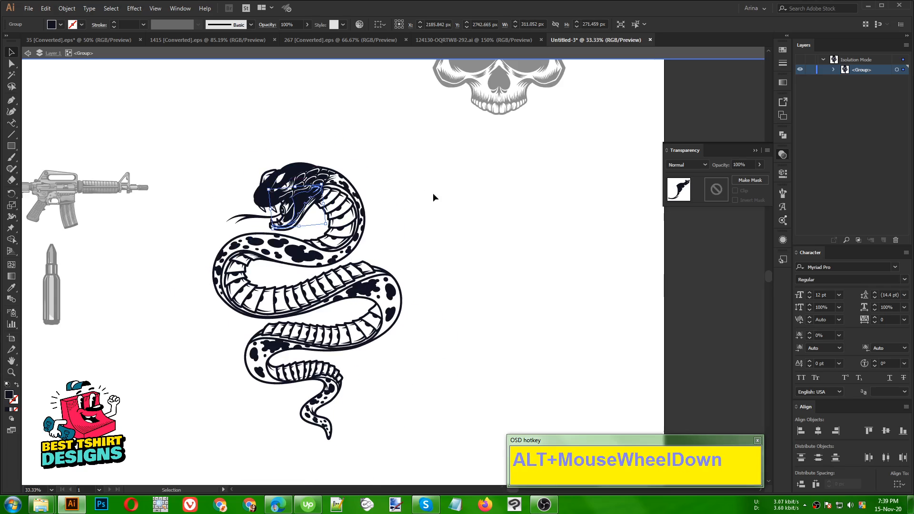
click(432, 192)
Try to group all of the snake's dark line art, testing the grouping by selecting pieces of the head.
drag(180, 145, 443, 454)
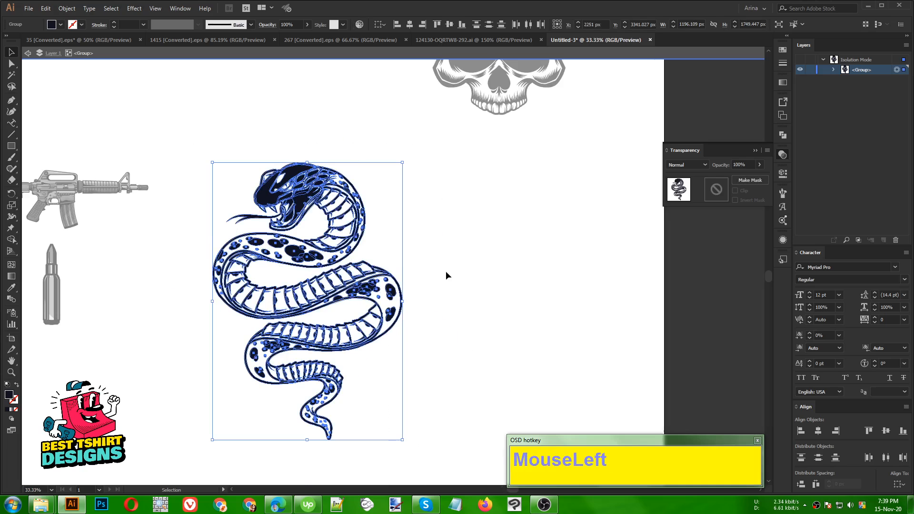
key(ctrl)
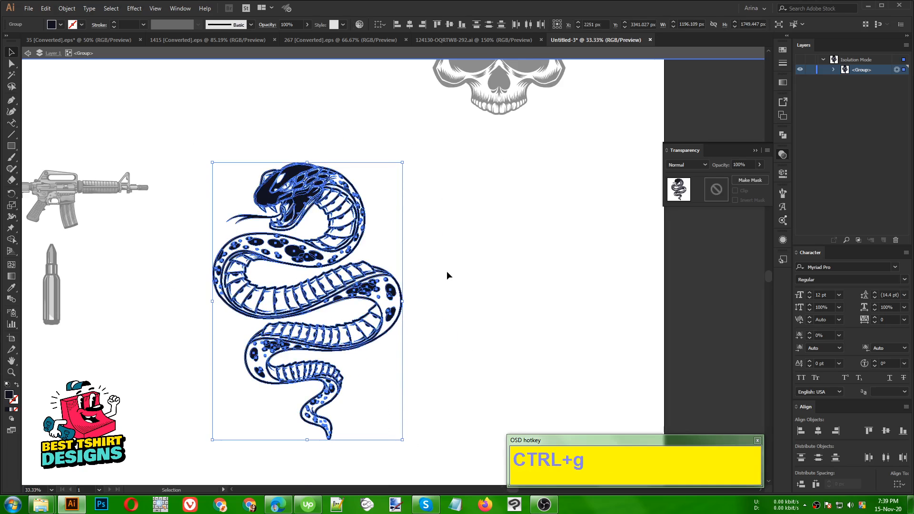
click(446, 275)
click(305, 191)
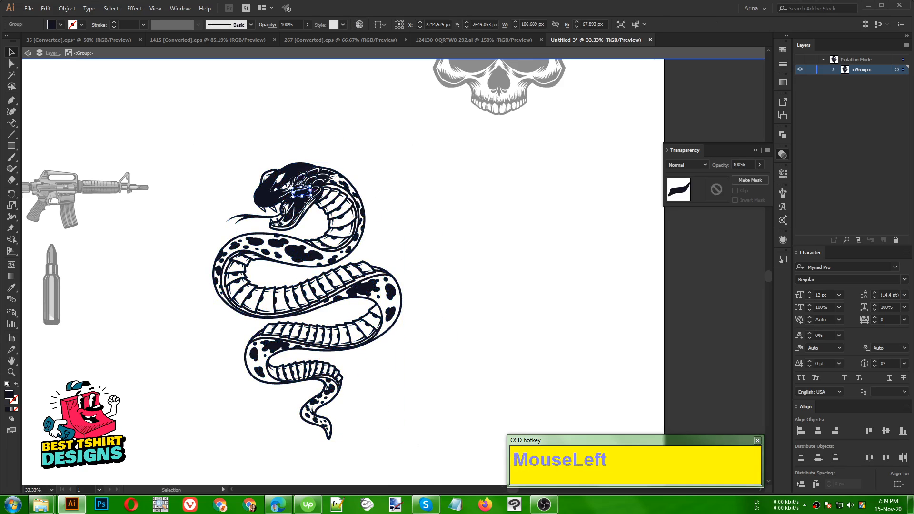
click(268, 179)
click(263, 196)
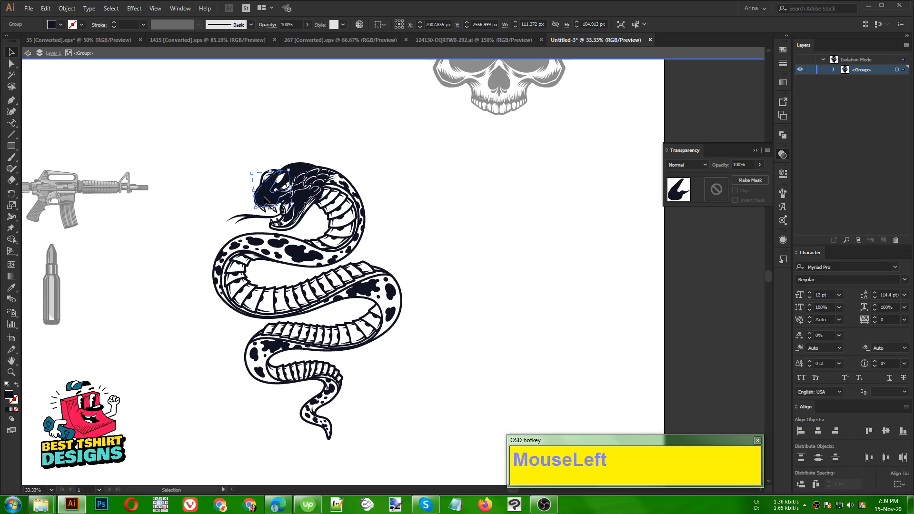
drag(183, 144, 464, 469)
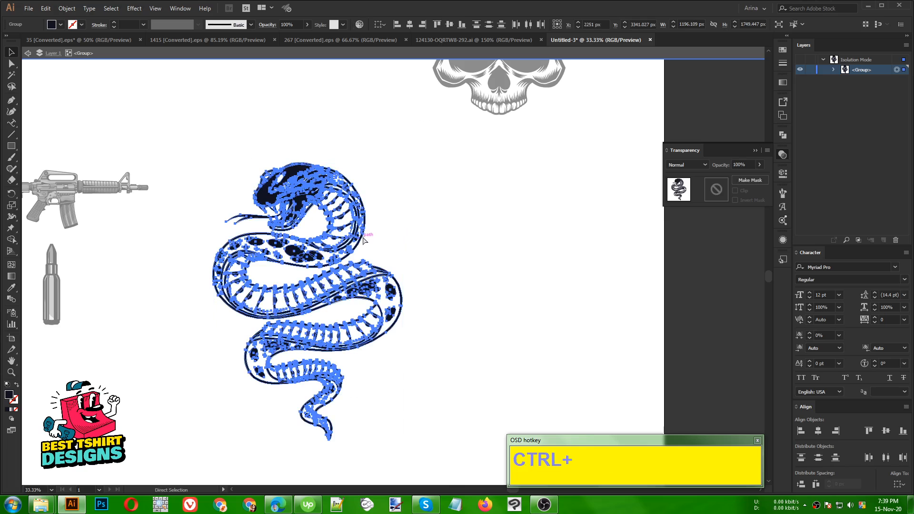
key(ctrl+g)
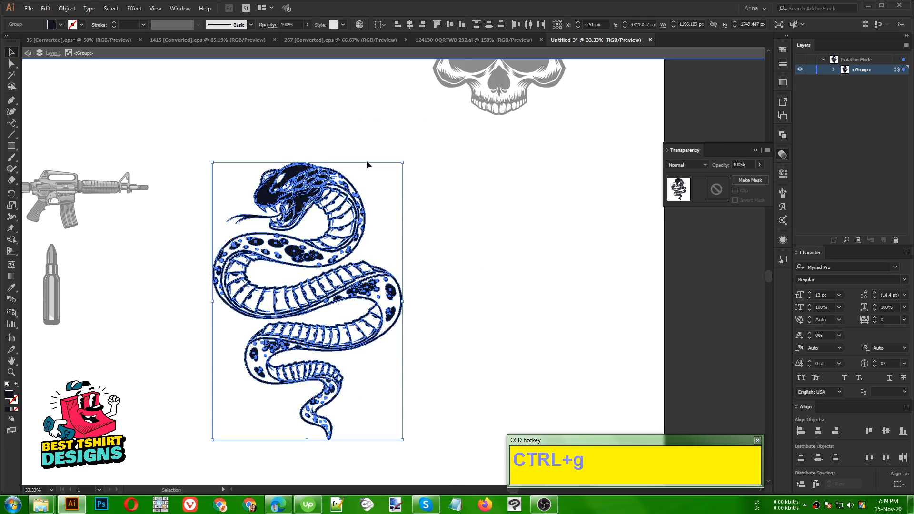
click(187, 133)
click(269, 200)
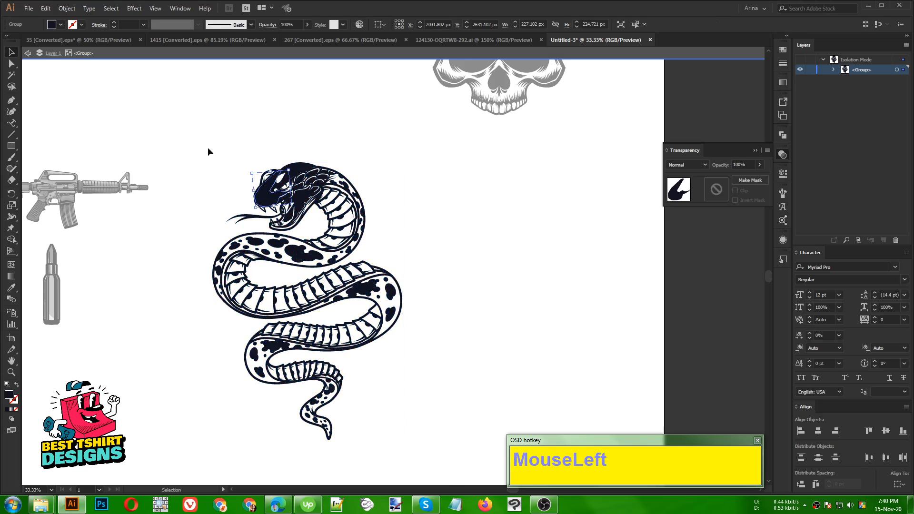
Select all of the snake's line art and give it an opacity mask with Clip turned off.
drag(192, 137, 441, 458)
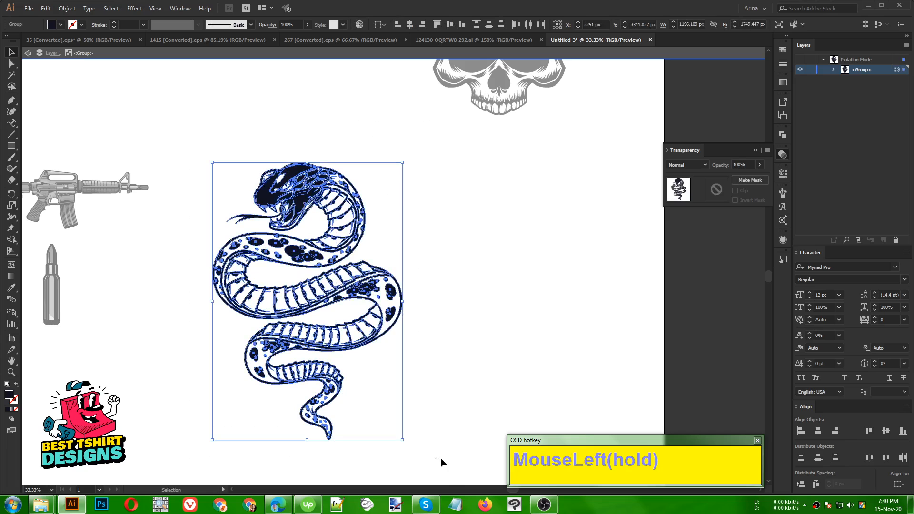
click(716, 189)
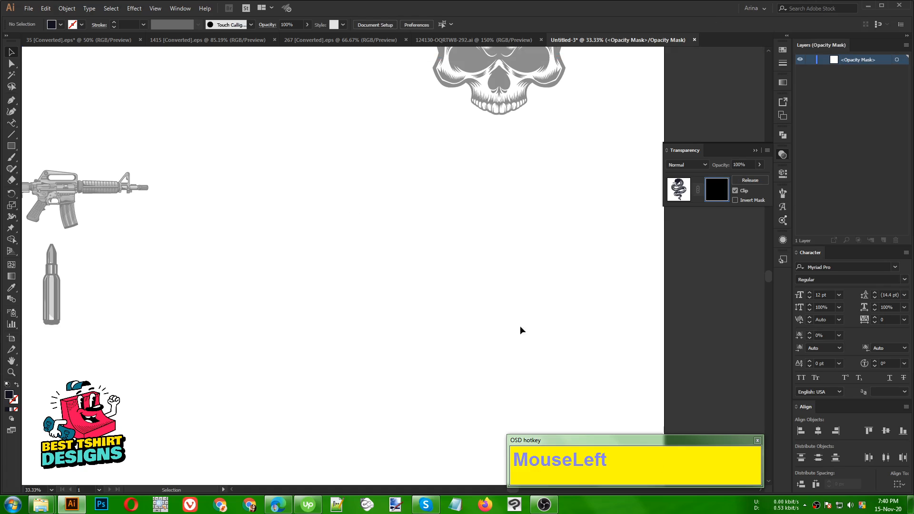
click(735, 191)
alt+scroll(310, 149, up, 3)
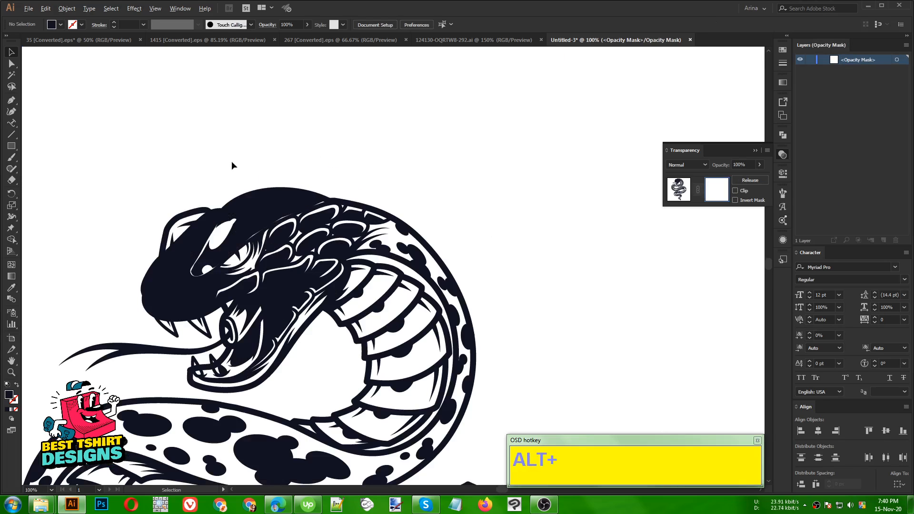
Paste the cut highlight shapes in front inside the opacity mask, fill them black, and return to the artwork.
scroll(430, 266, down, 1)
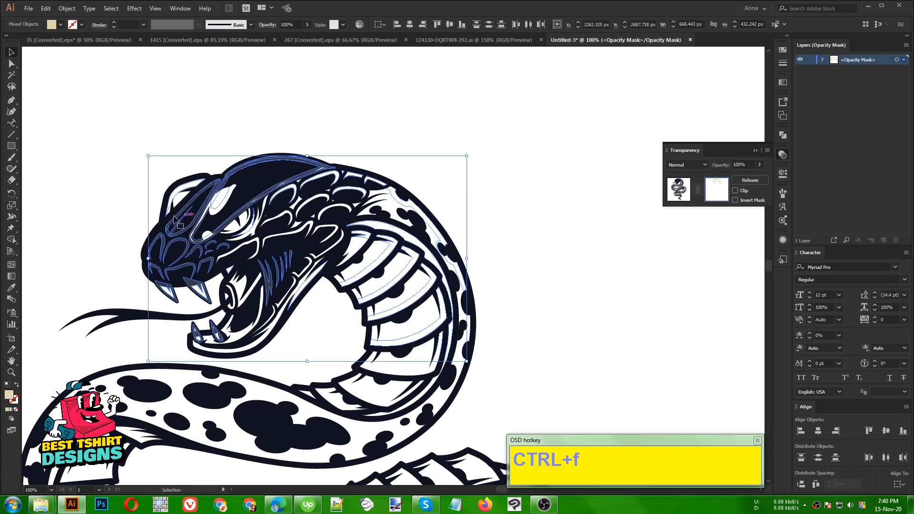
click(58, 25)
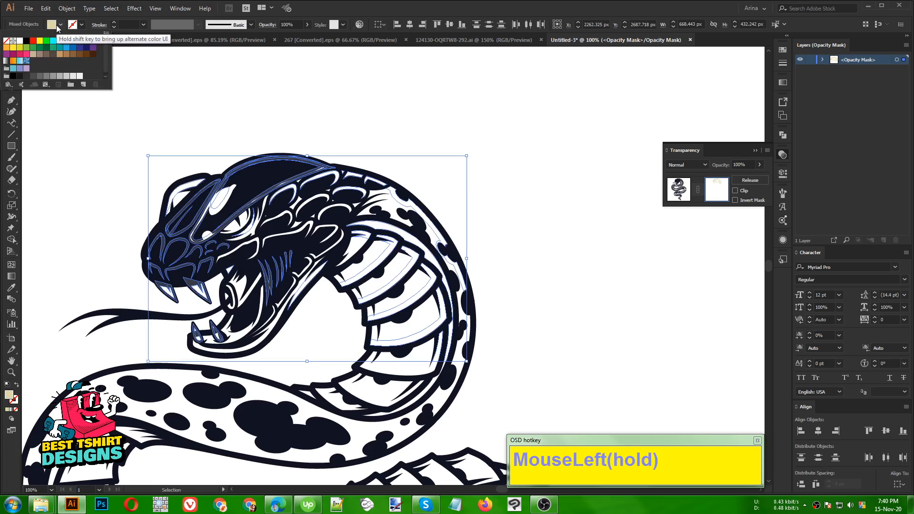
click(26, 41)
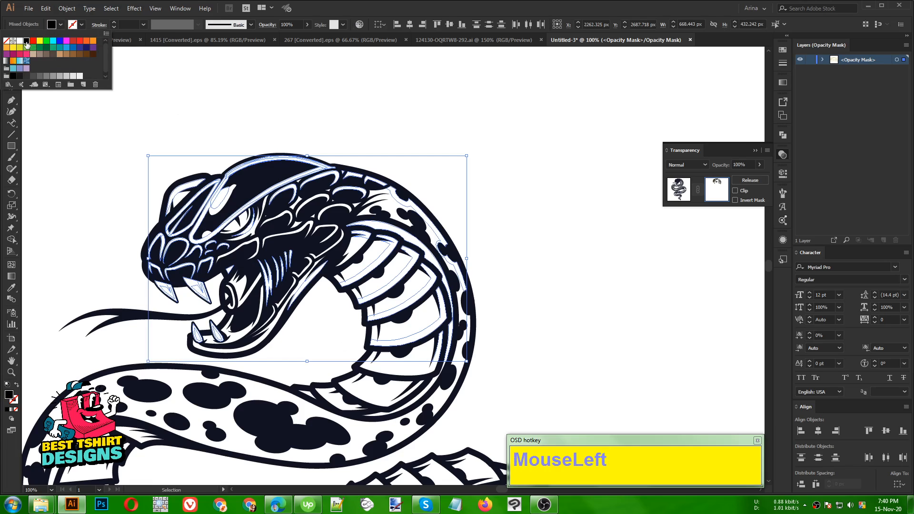
click(177, 84)
click(177, 84)
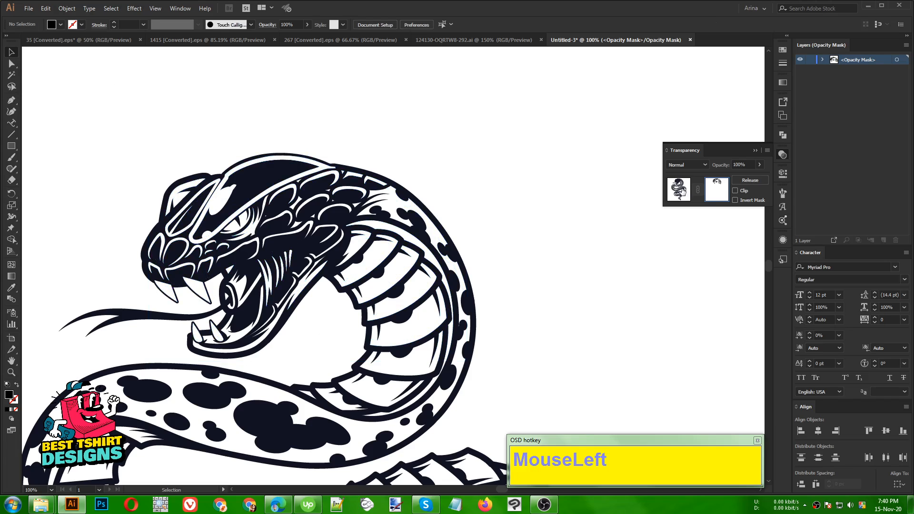
click(679, 189)
click(501, 198)
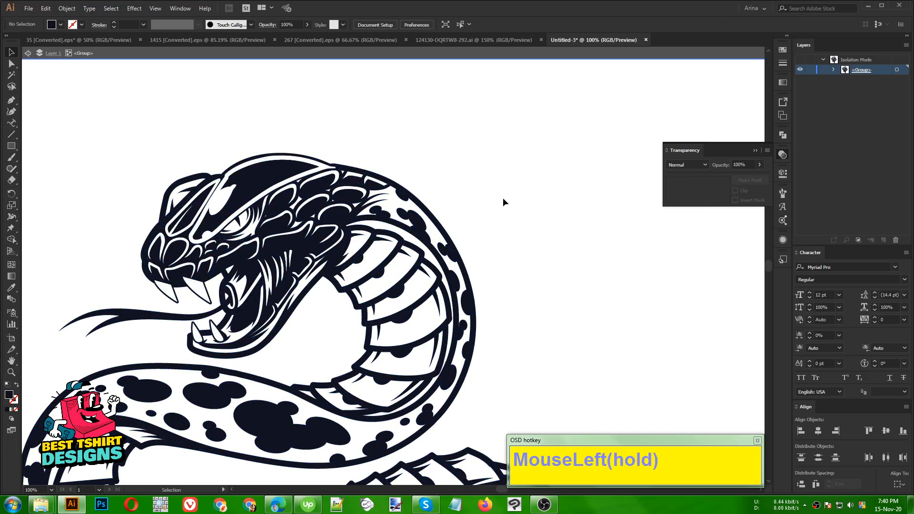
Leave the snake group's isolation mode and move the snake slightly down and to the left on the artboard.
alt+scroll(502, 198, down, 3)
drag(393, 207, 280, 157)
key(ctrl+z)
double_click(548, 242)
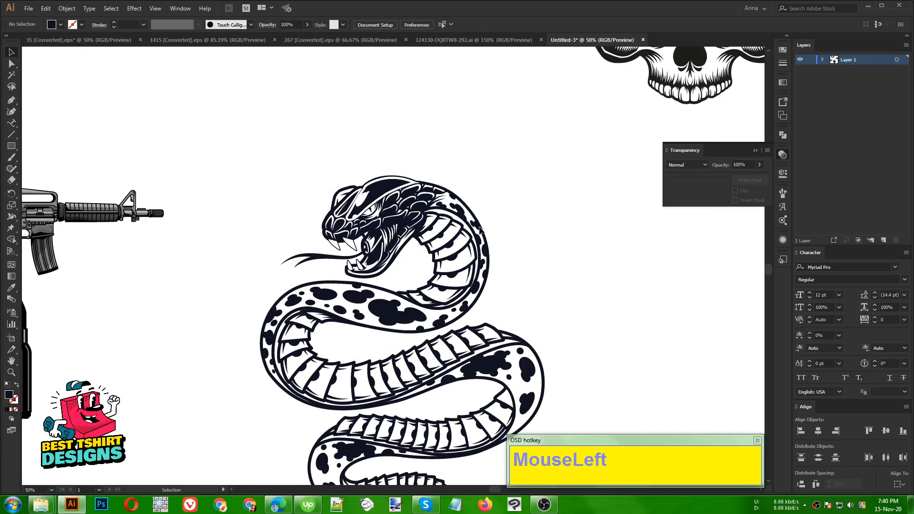
alt+scroll(275, 164, down, 3)
drag(342, 200, 337, 221)
click(428, 227)
alt+scroll(308, 204, up, 2)
alt+scroll(308, 203, up, 2)
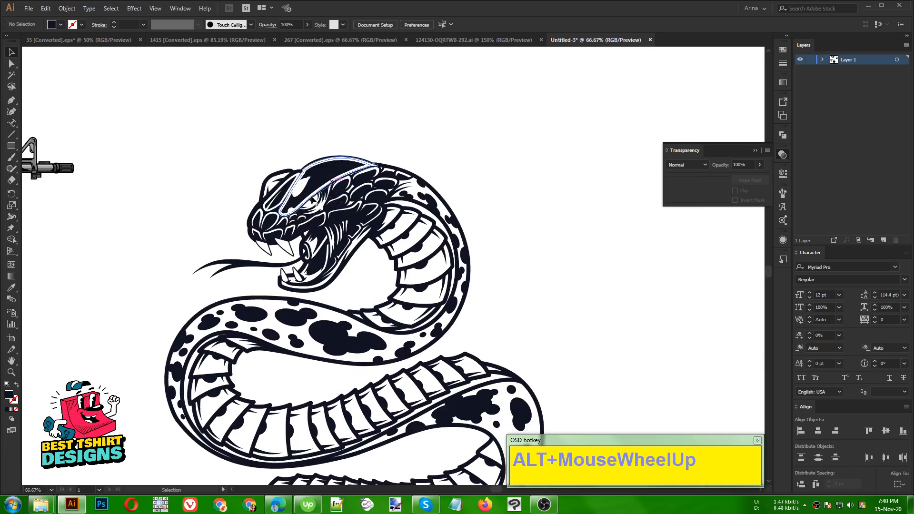
Fill the masked snake line art with red and inspect the highlights on its head.
alt+scroll(334, 184, down, 1)
alt+scroll(335, 184, down, 1)
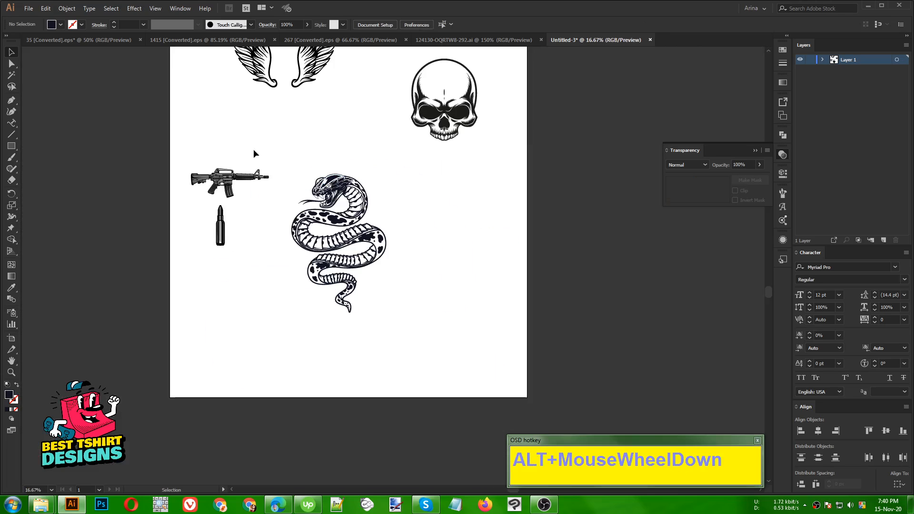
click(323, 190)
drag(71, 25, 76, 43)
click(296, 145)
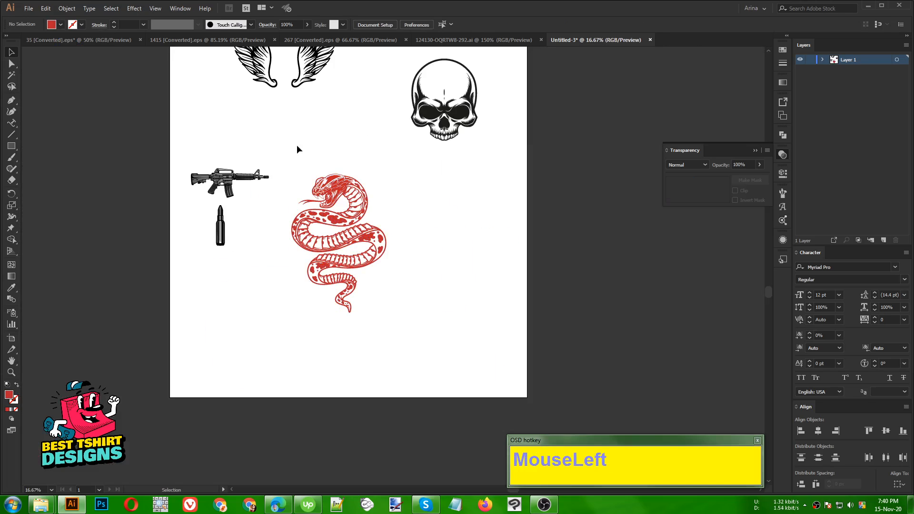
alt+scroll(308, 172, up, 4)
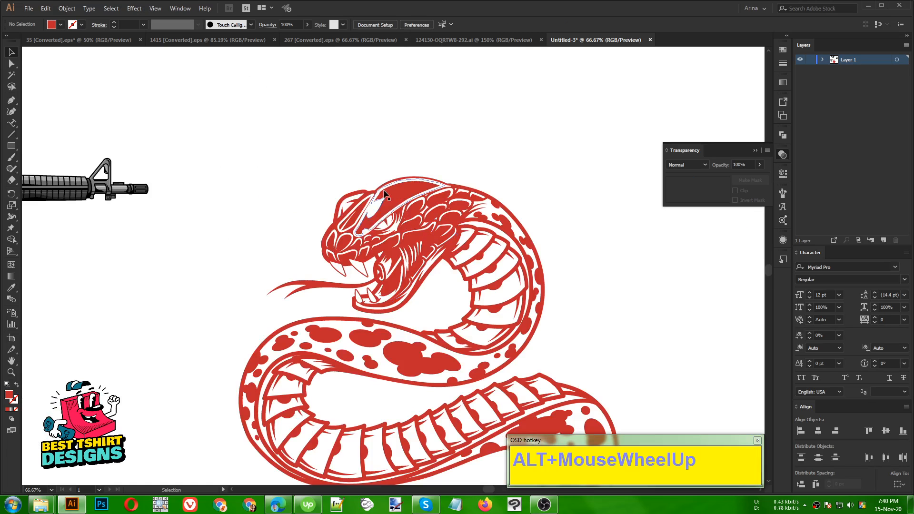
alt+scroll(306, 185, down, 3)
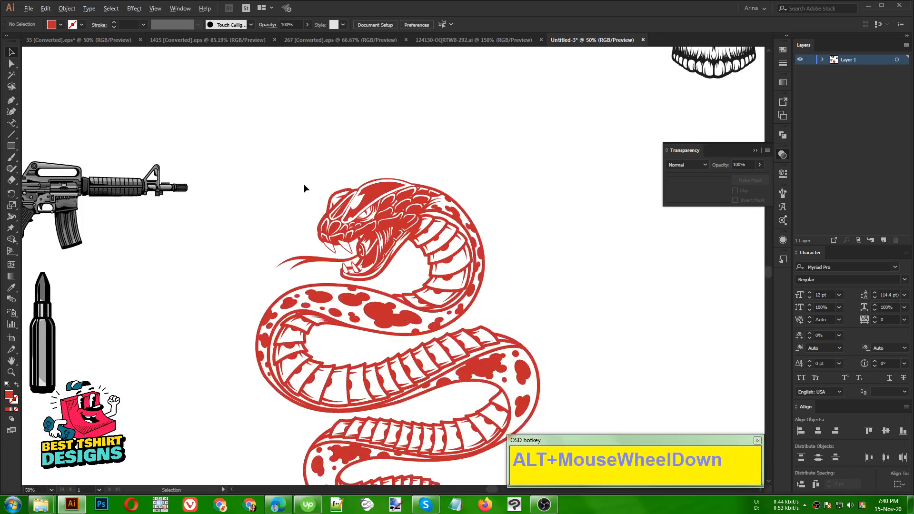
Move the red snake down and to the right on the artboard, below the skull, and deselect it.
click(507, 263)
drag(277, 159, 435, 372)
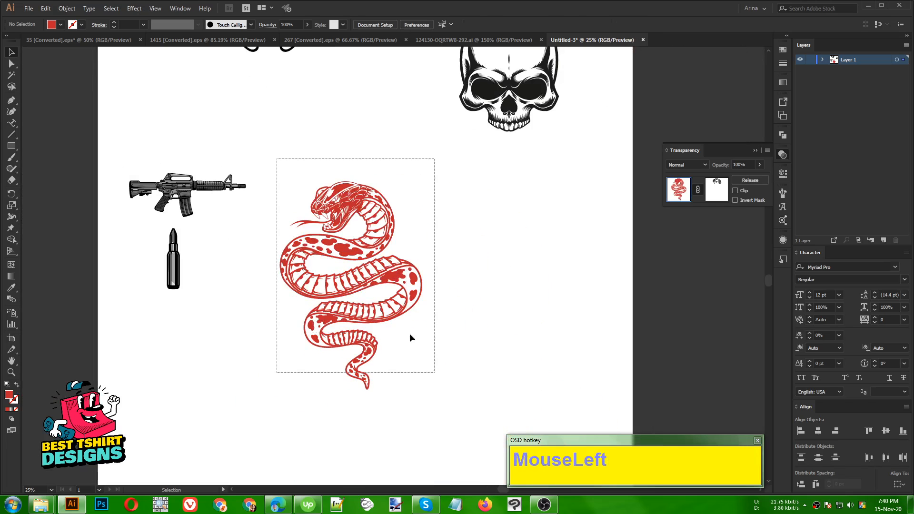
drag(344, 204, 436, 251)
click(549, 272)
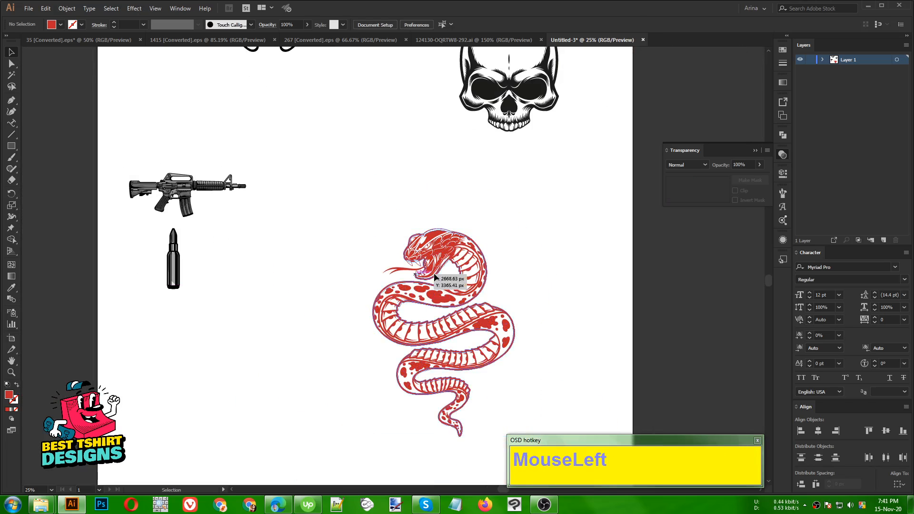
scroll(271, 241, up, 1)
drag(363, 233, 514, 400)
click(584, 342)
Move the rifle right toward the middle of the artboard, into the space left by the snake.
click(199, 213)
drag(199, 213, 304, 220)
alt+scroll(304, 220, up, 5)
alt+scroll(289, 261, down, 1)
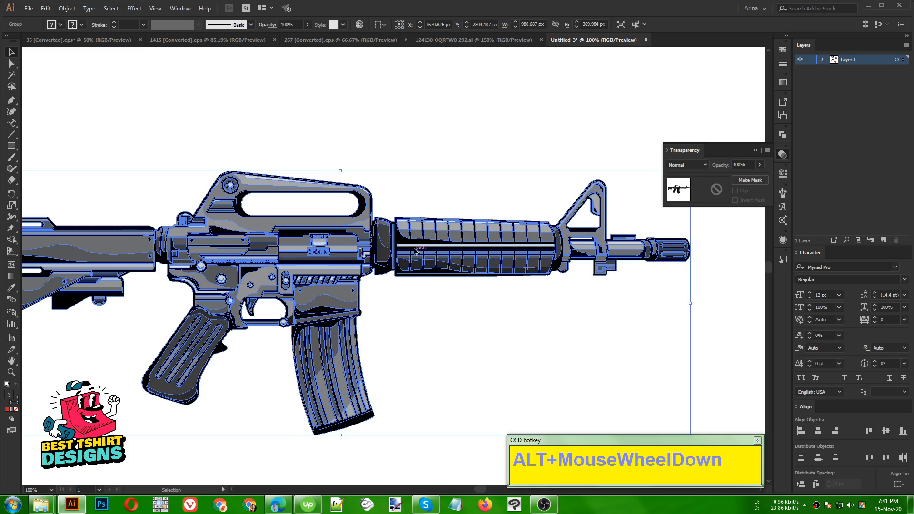
Isolate the rifle group and delete its light highlight shapes and its grey body fills using the Magic Wand.
double_click(318, 257)
click(312, 325)
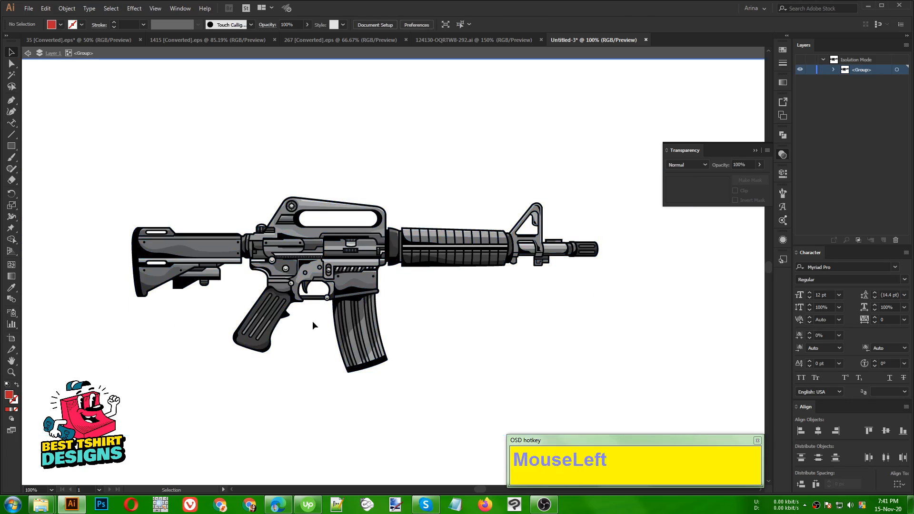
click(11, 74)
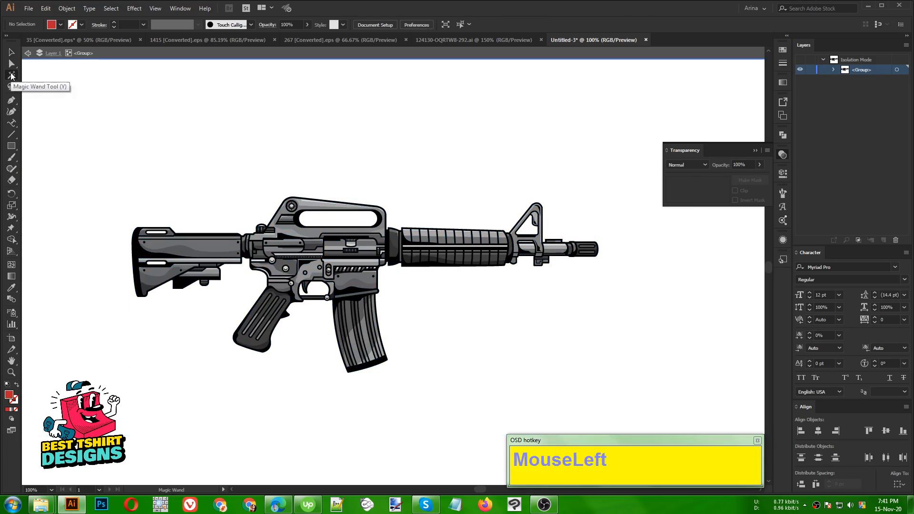
click(322, 206)
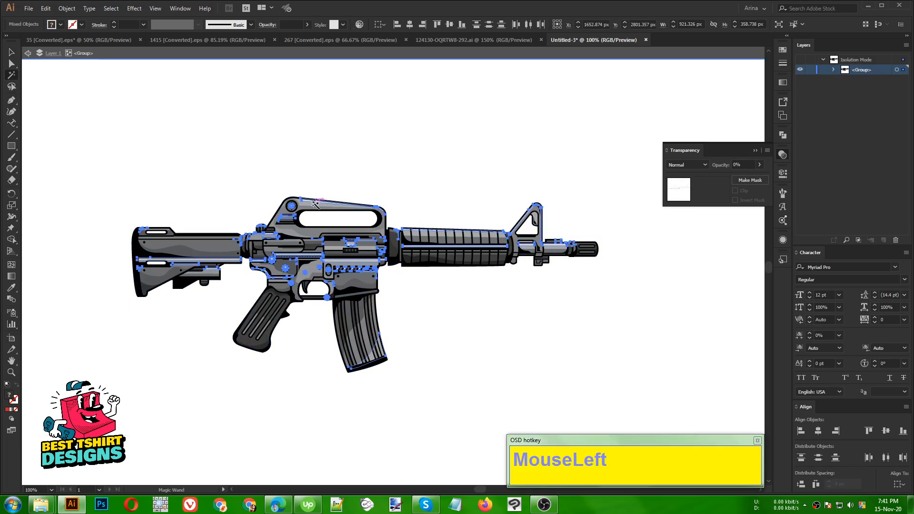
key(Delete)
click(312, 233)
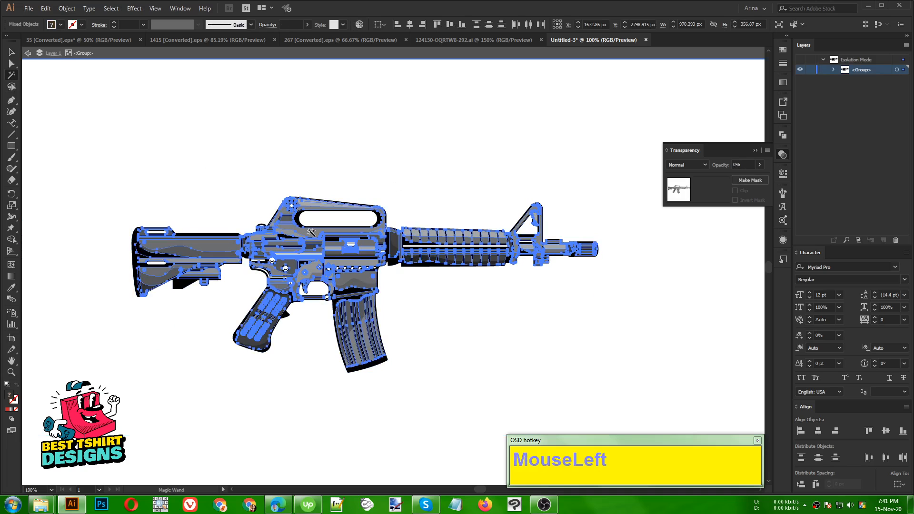
key(Delete)
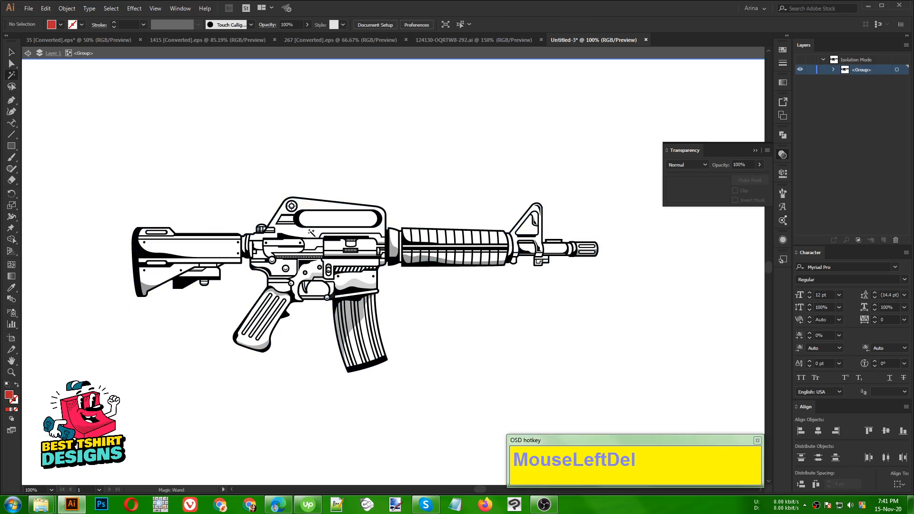
Try to delete the rifle's remaining shading by matching colour from the stock, and undo the deletion.
click(208, 253)
click(145, 285)
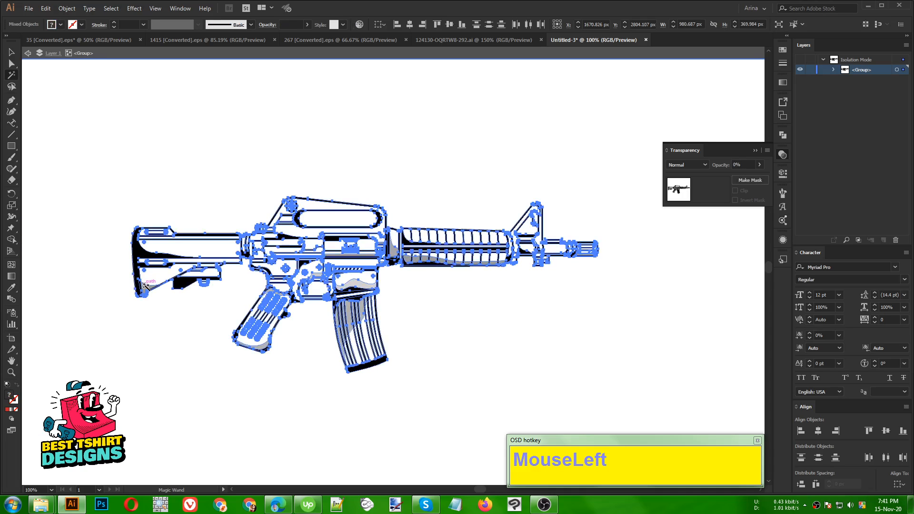
key(Delete)
key(ctrl+z)
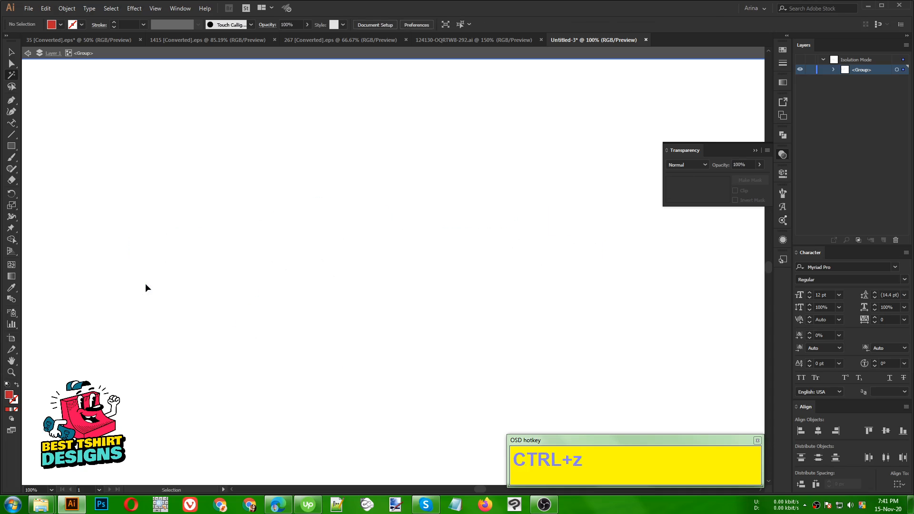
key(v)
click(172, 332)
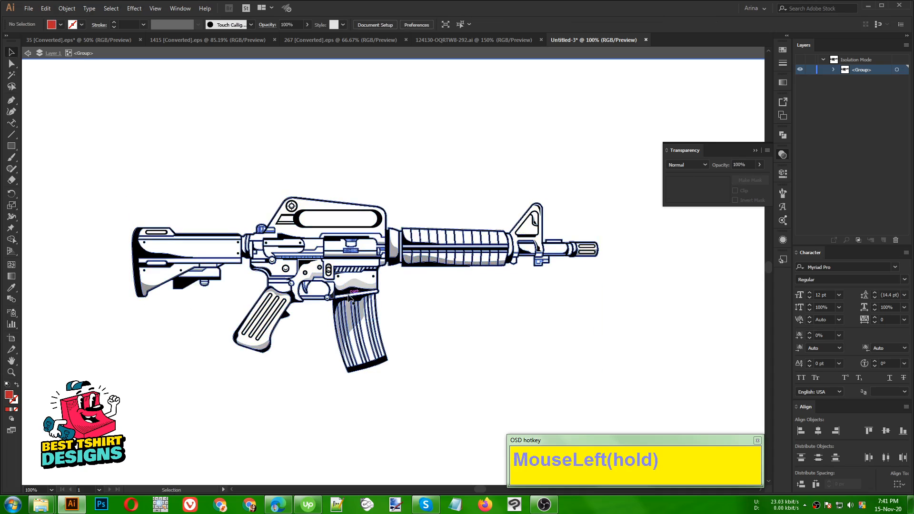
click(360, 284)
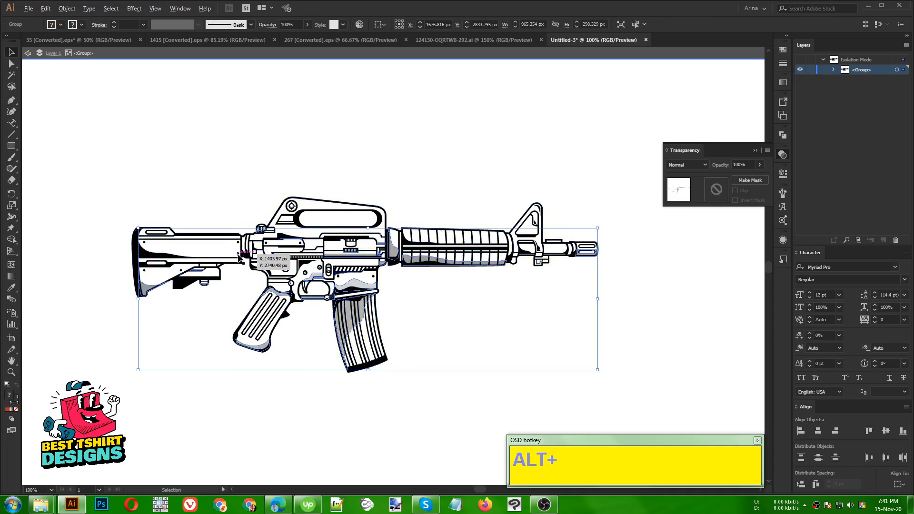
scroll(257, 255, up, 1)
click(495, 309)
click(424, 299)
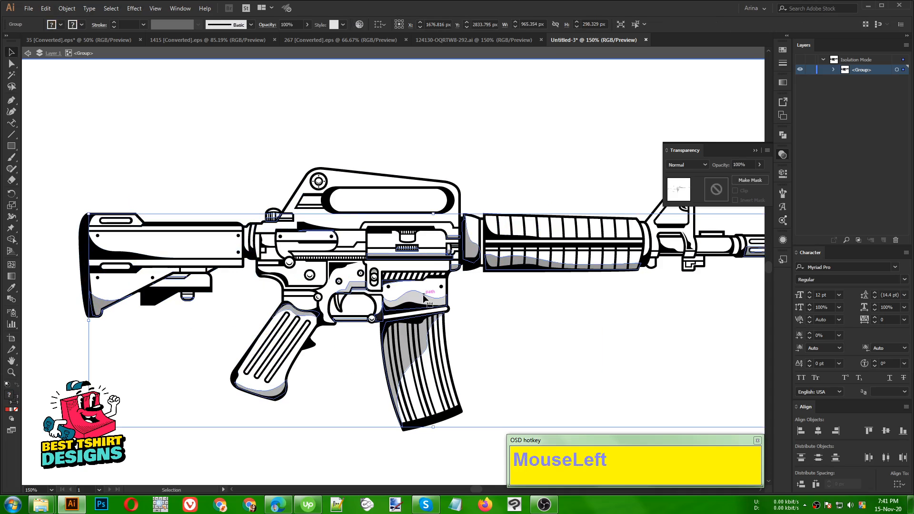
double_click(423, 295)
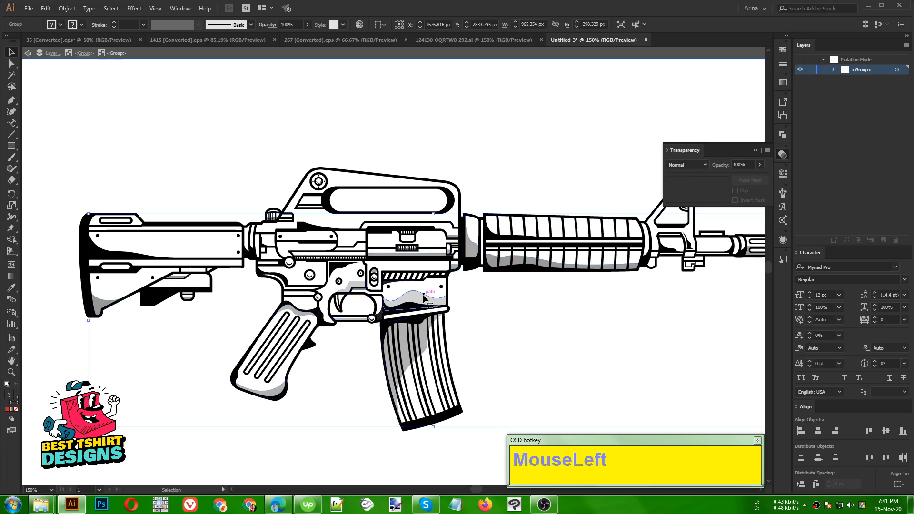
double_click(496, 306)
Isolate the rifle, pull its remaining grey shading group off the line art and delete it, leaving isolation mode.
scroll(261, 271, down, 1)
double_click(371, 291)
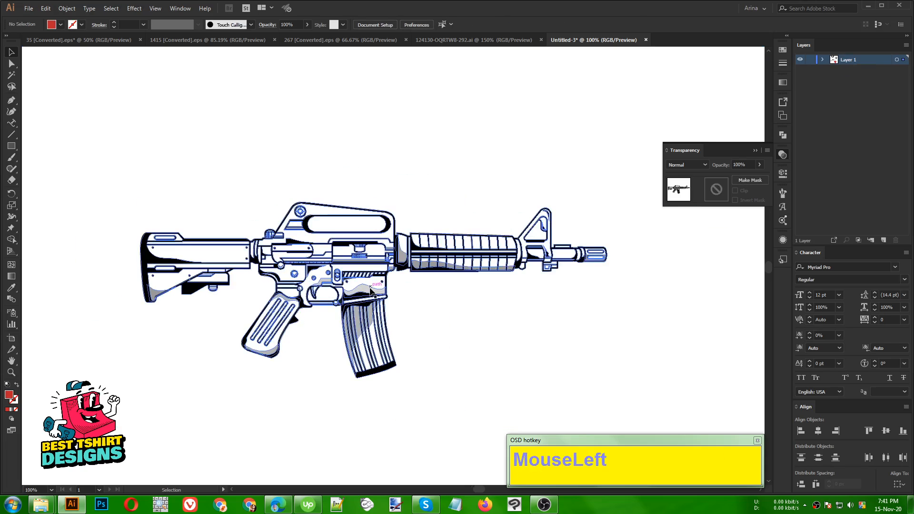
click(370, 291)
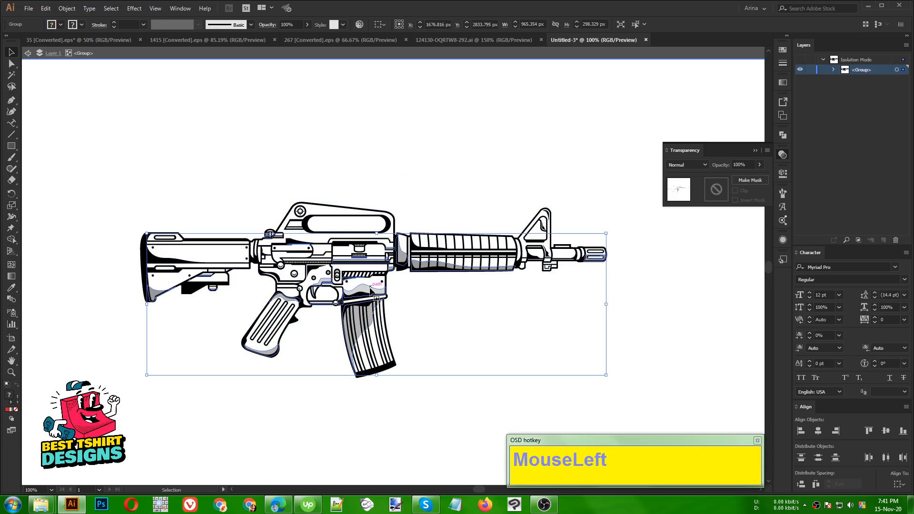
mouse_move(370, 289)
mouse_down()
mouse_move(320, 352)
mouse_move(285, 429)
mouse_move(249, 431)
mouse_up()
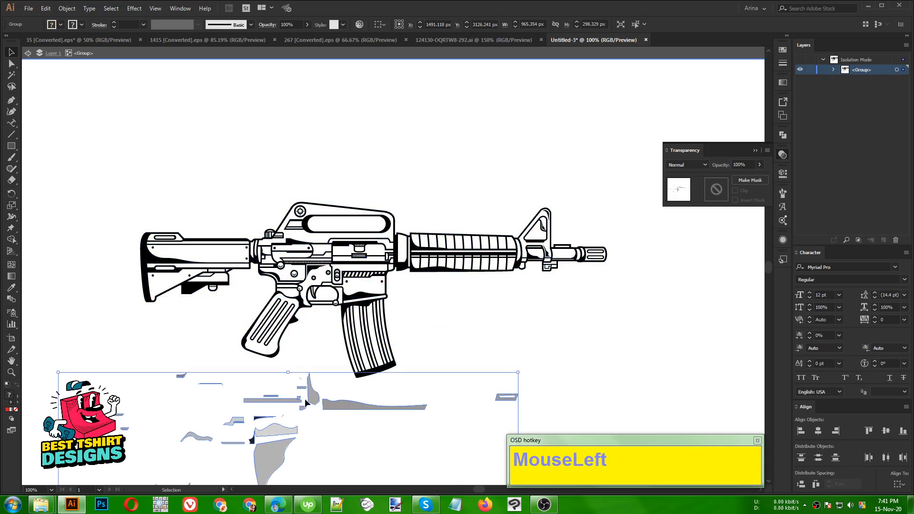
scroll(306, 402, down, 4)
key(Delete)
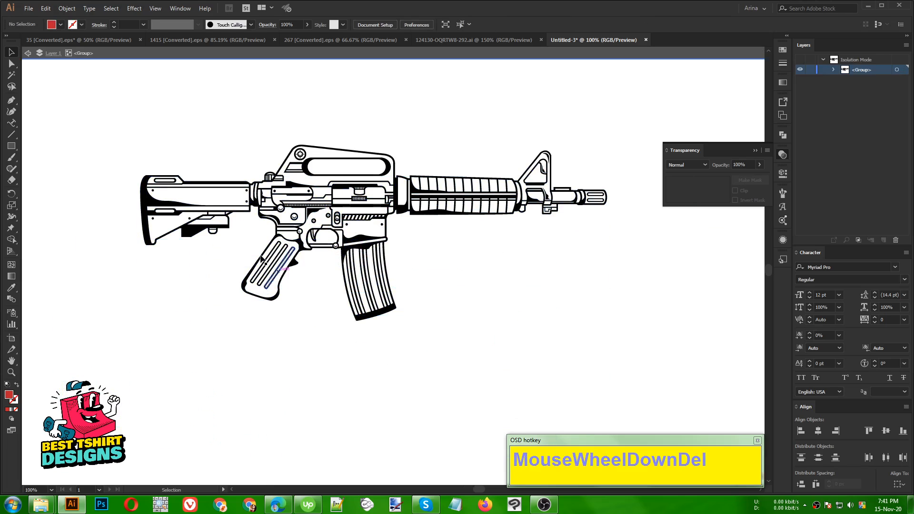
click(231, 233)
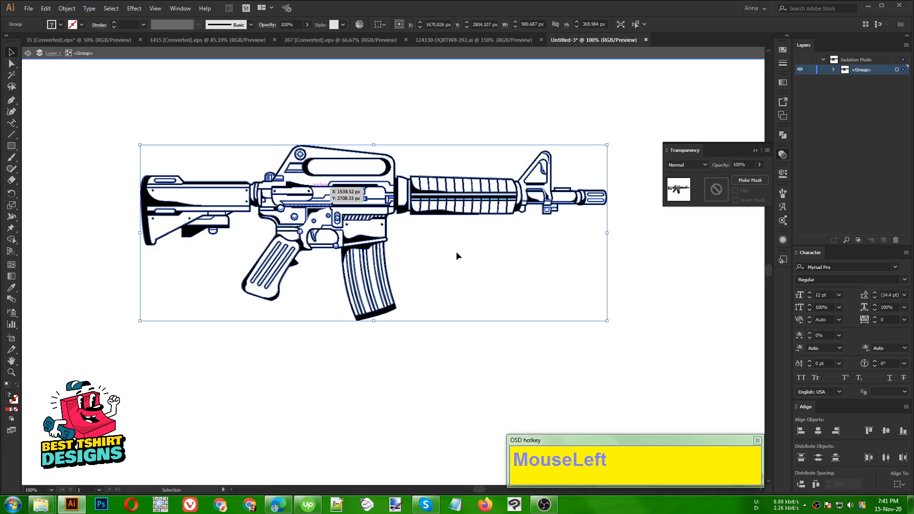
click(500, 253)
double_click(443, 258)
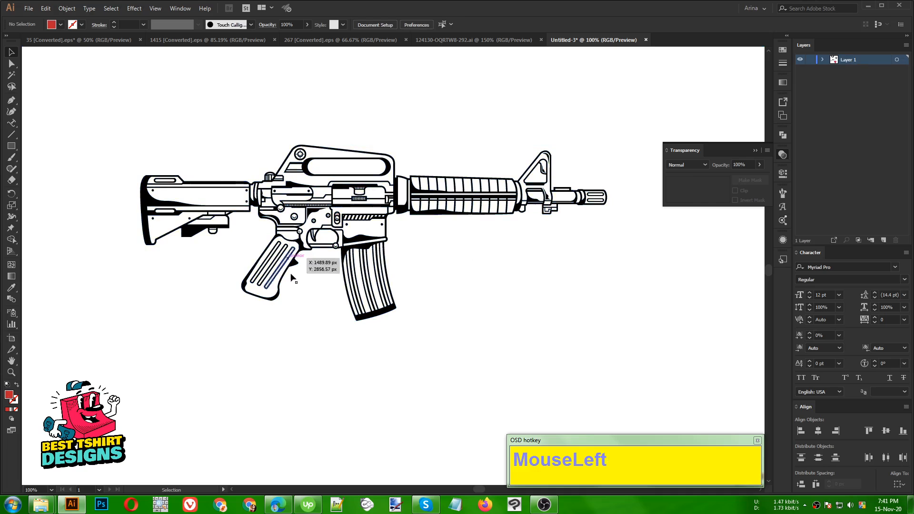
Select the whole rifle line art and expand its fill and stroke.
drag(108, 113, 613, 365)
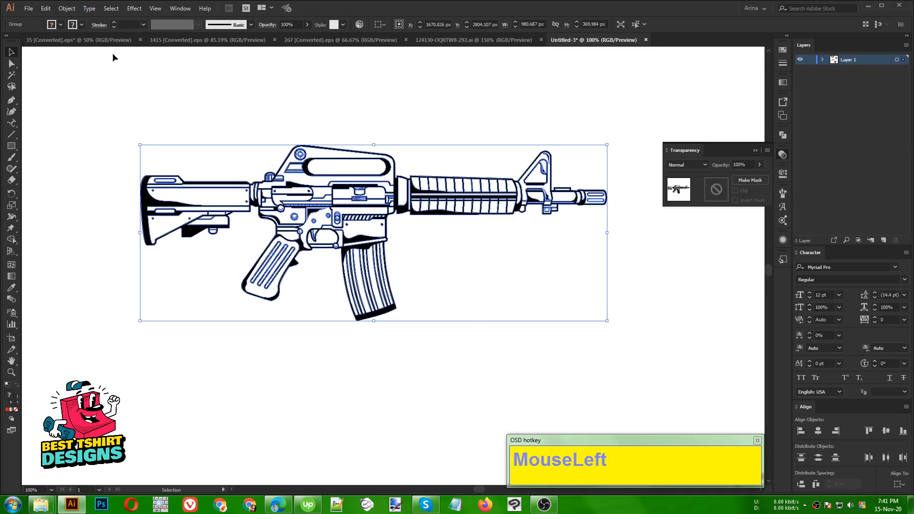
click(225, 157)
drag(106, 105, 638, 342)
drag(68, 14, 81, 113)
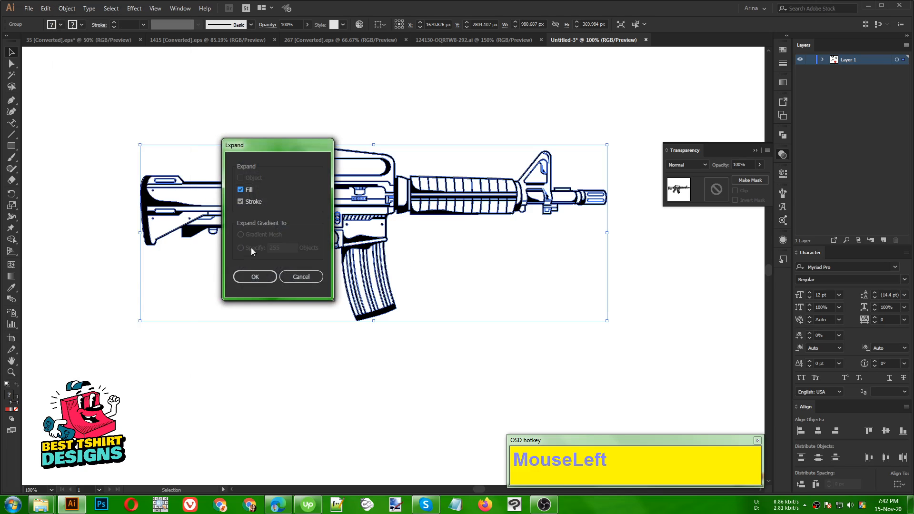
click(257, 273)
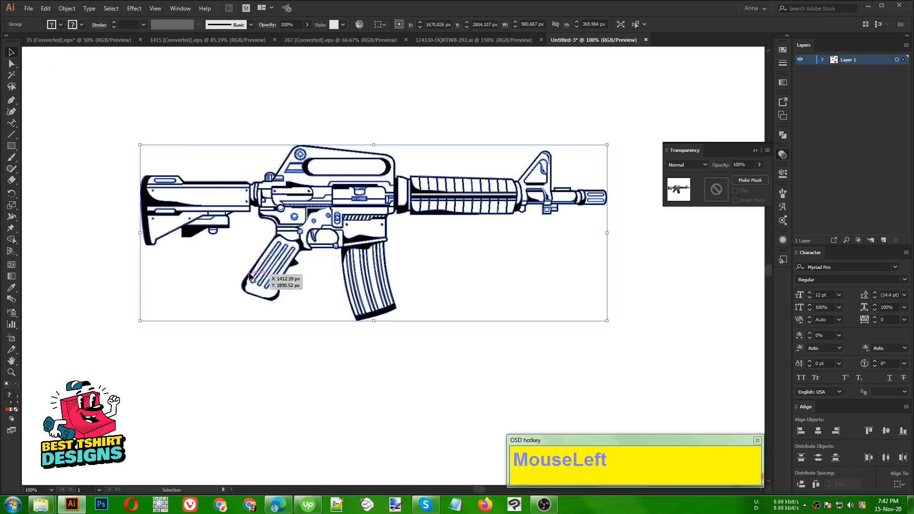
click(67, 8)
click(81, 112)
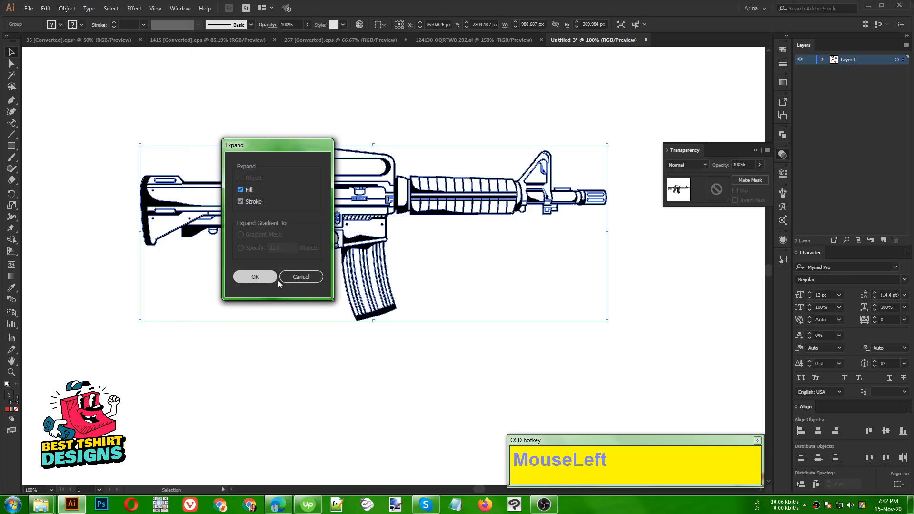
click(258, 277)
Set the stroke of the whole selected rifle to None.
drag(120, 105, 684, 356)
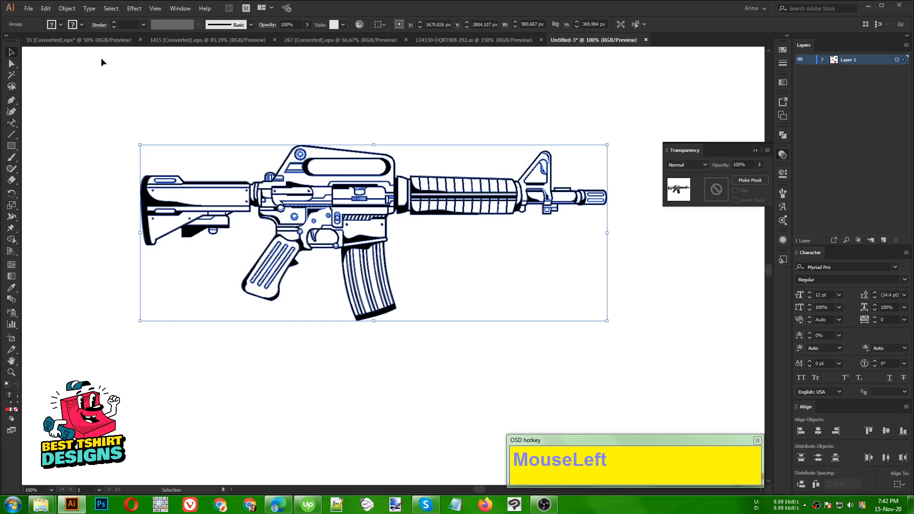
click(82, 25)
click(6, 41)
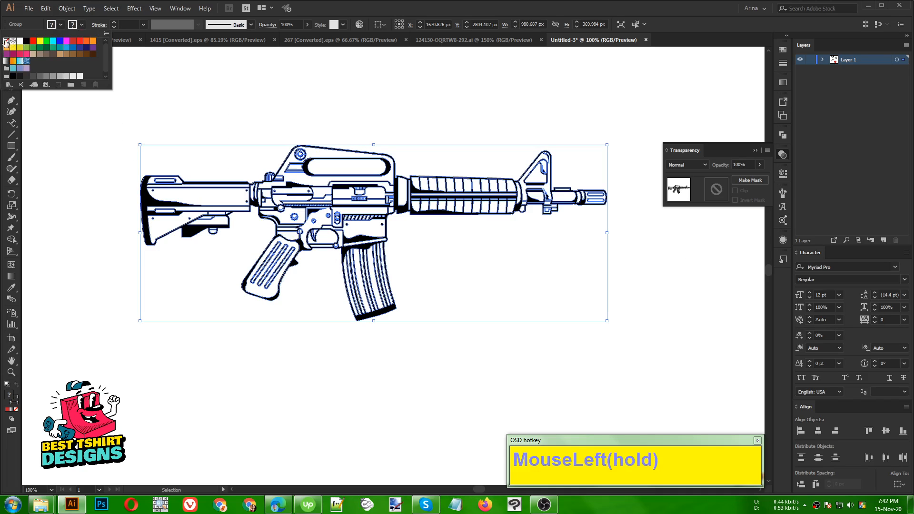
click(61, 25)
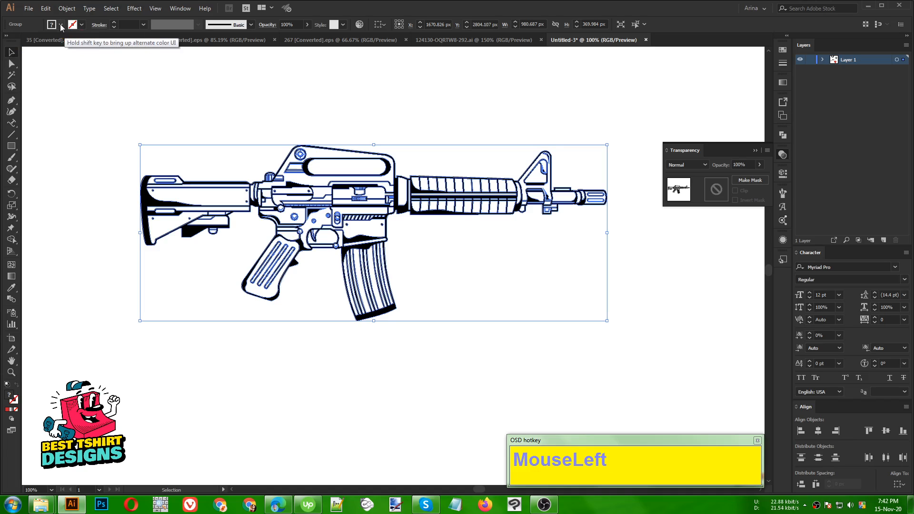
Try filling the whole rifle with black, and undo the fill.
click(61, 25)
click(27, 42)
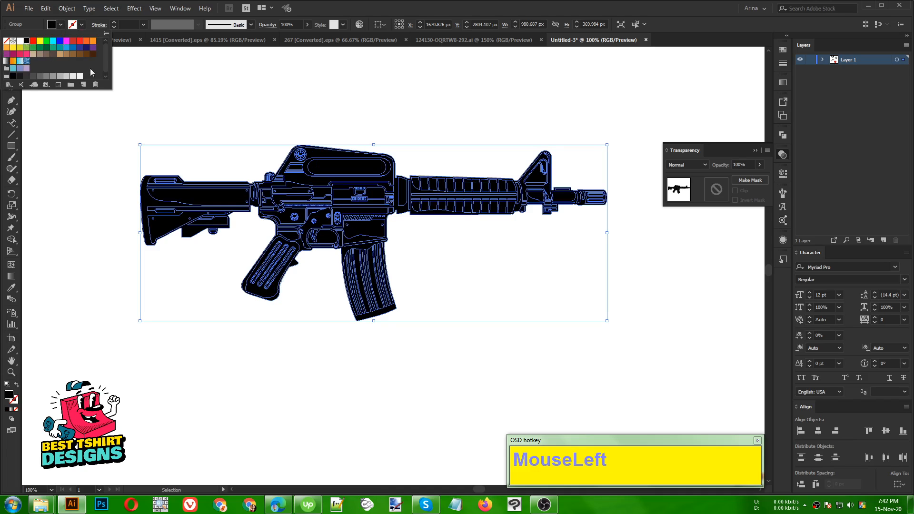
click(270, 94)
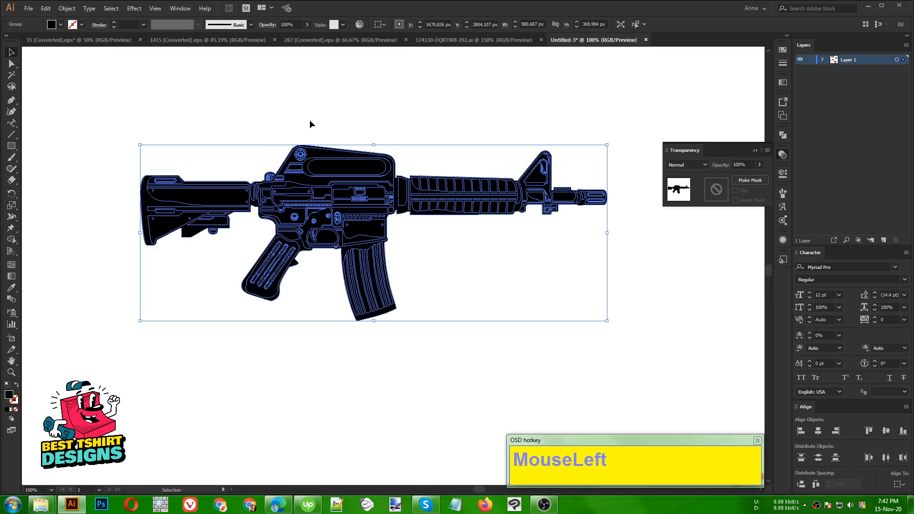
key(ctrl+z)
key(ctrl+z)
click(315, 153)
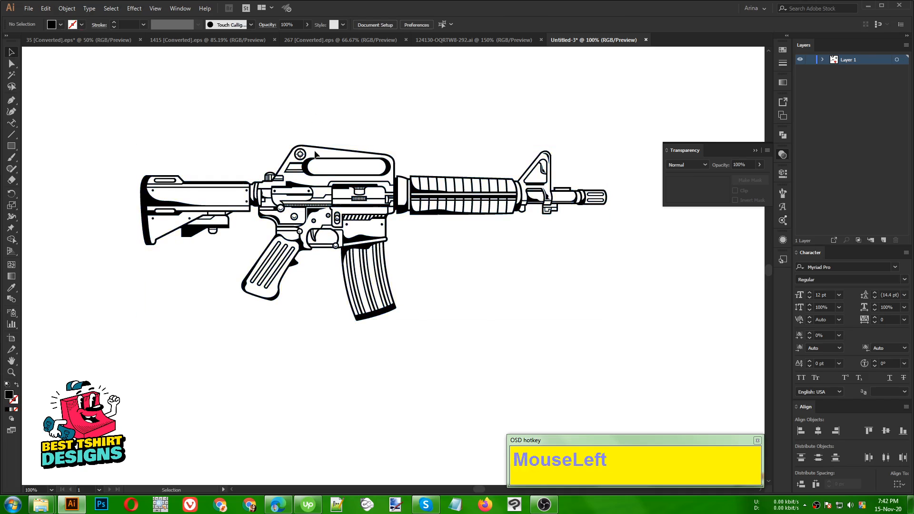
Select the rifle group and release its compound paths.
click(312, 189)
right_click(312, 189)
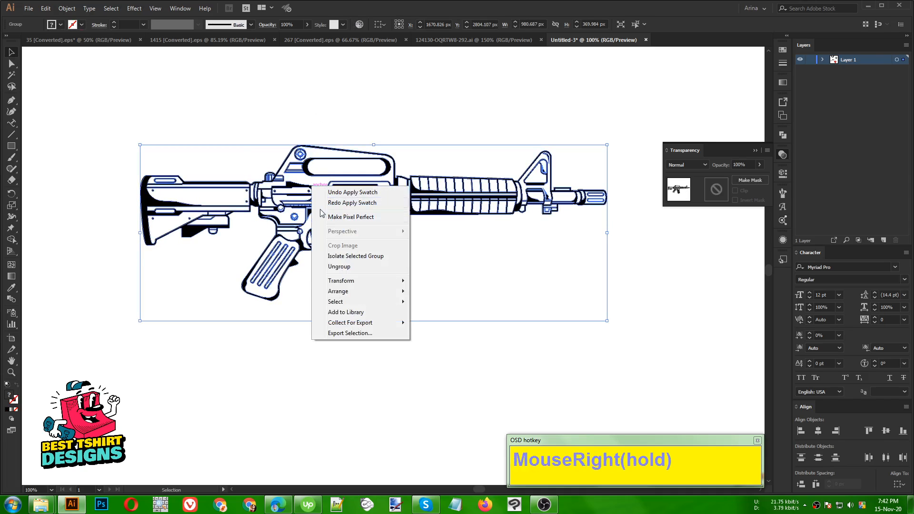
click(239, 143)
drag(209, 98, 541, 320)
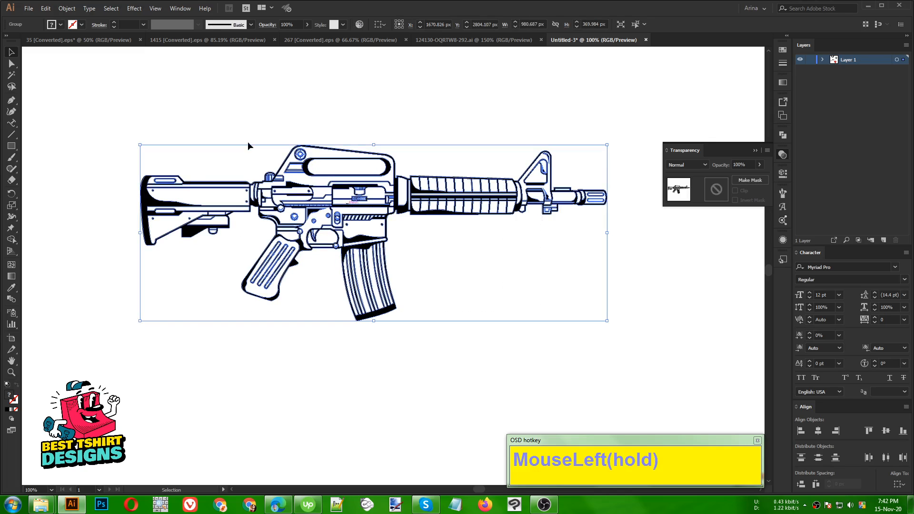
click(67, 8)
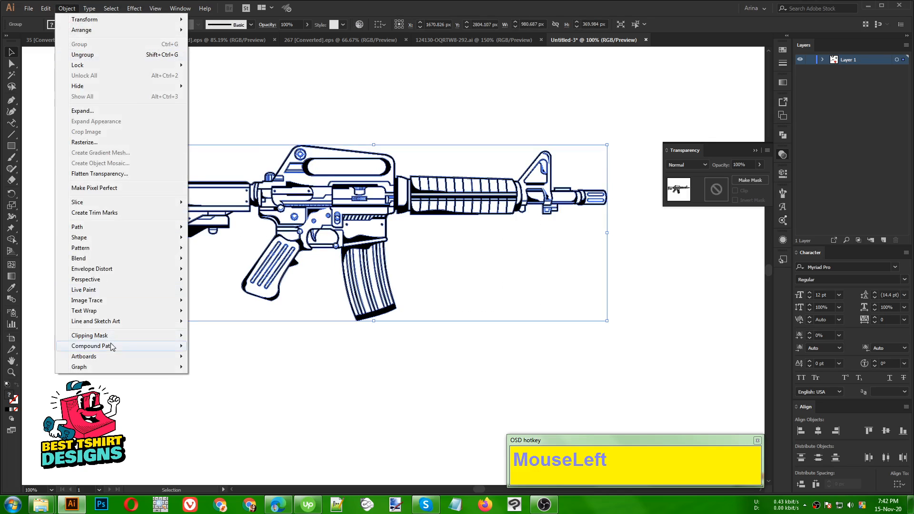
mouse_move(112, 346)
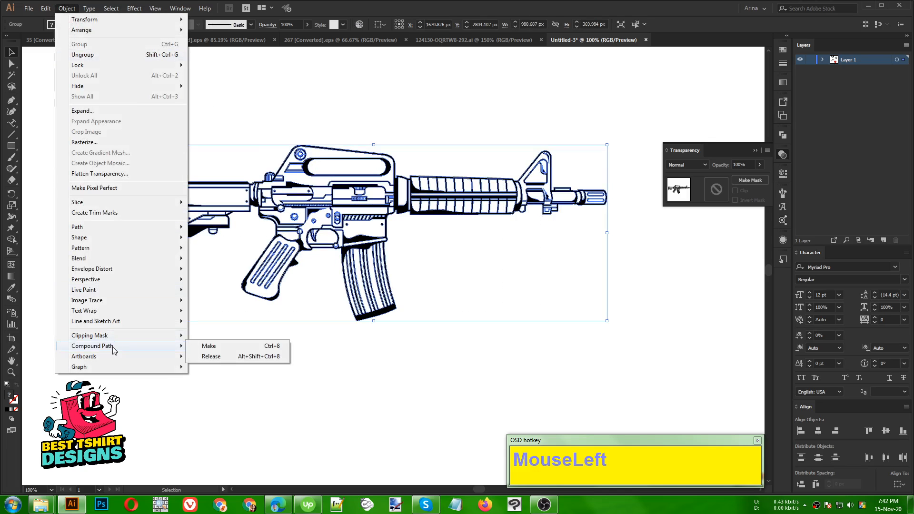
click(211, 356)
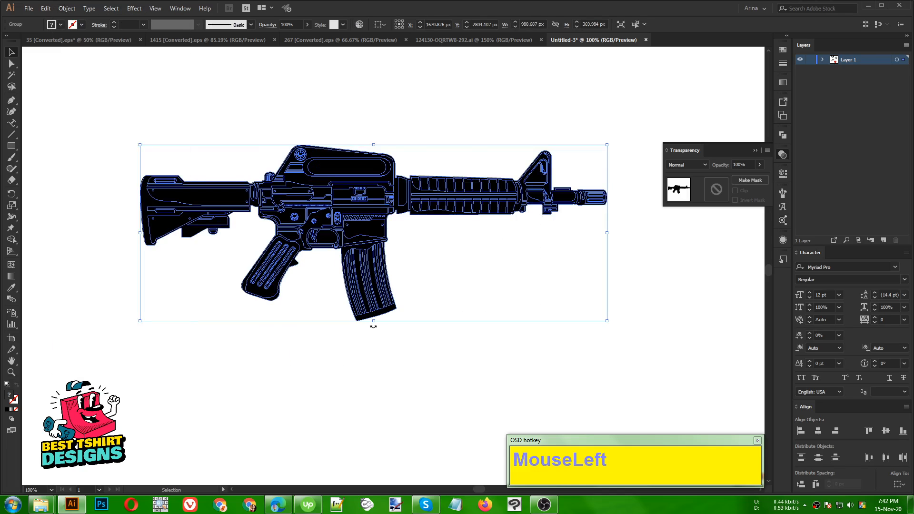
Shift the rifle slightly left, isolate its group and move the main artwork down and to the right.
drag(352, 170, 314, 174)
double_click(316, 172)
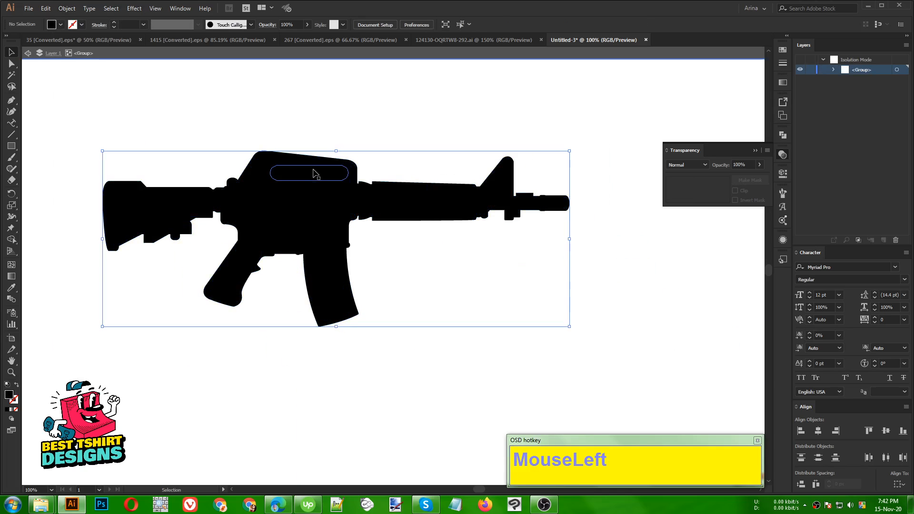
drag(270, 194, 328, 380)
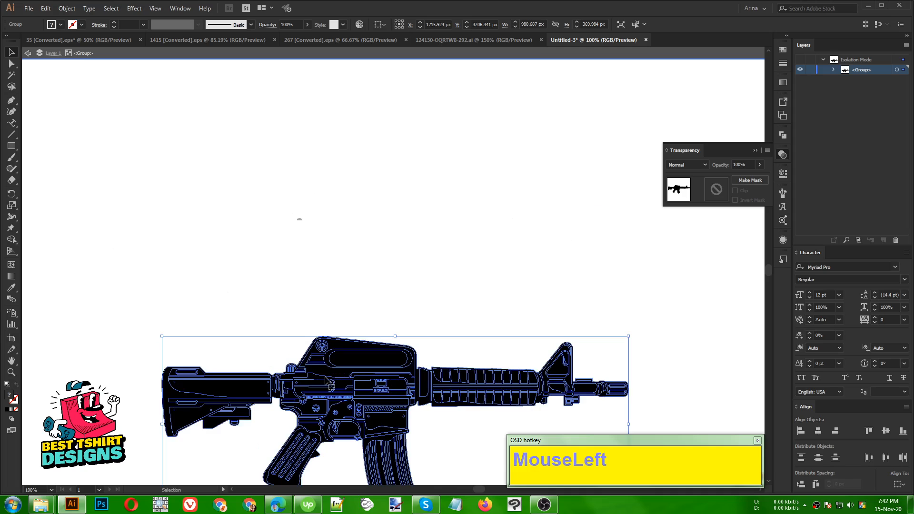
Ungroup the moved rifle artwork inside isolation mode.
right_click(329, 381)
click(355, 306)
scroll(338, 366, down, 1)
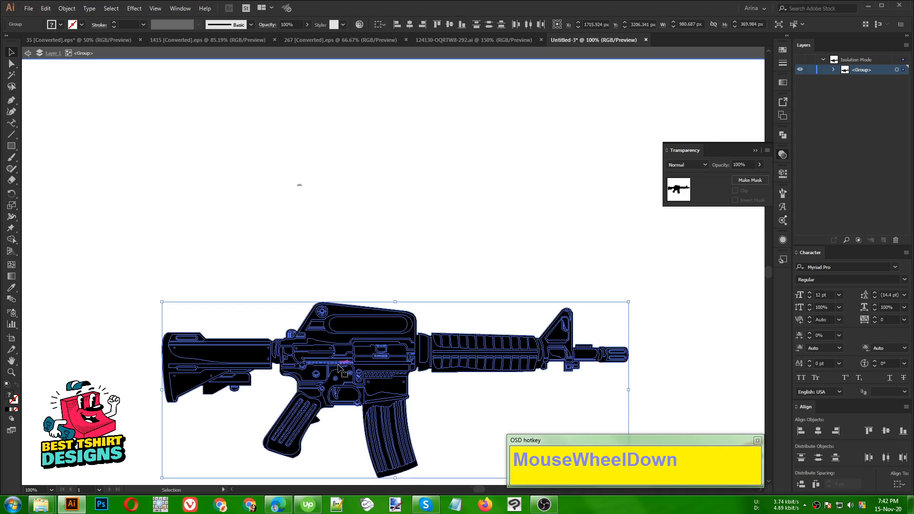
Undo the rifle's latest moves, ungrouping and compound-path release to restore its original line art, and deselect it.
click(326, 276)
drag(329, 365, 289, 359)
key(ctrl+z)
key(ctrl+z)
key(ctrl+z)
key(ctrl+z)
key(ctrl+z)
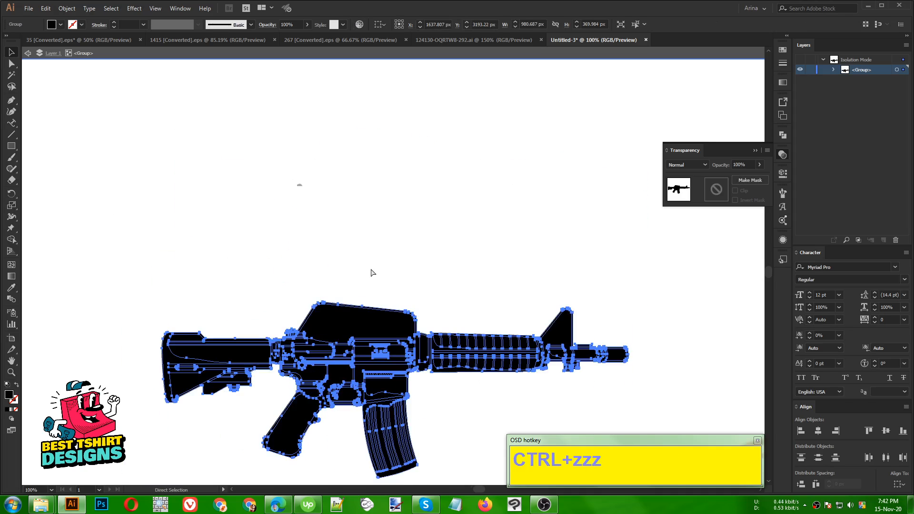
key(ctrl+z)
key(ctrl+z)
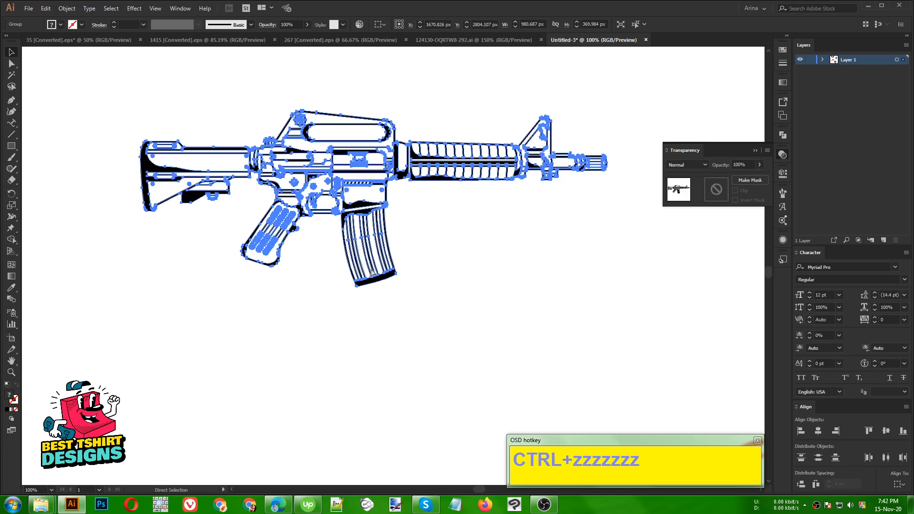
key(v)
click(433, 262)
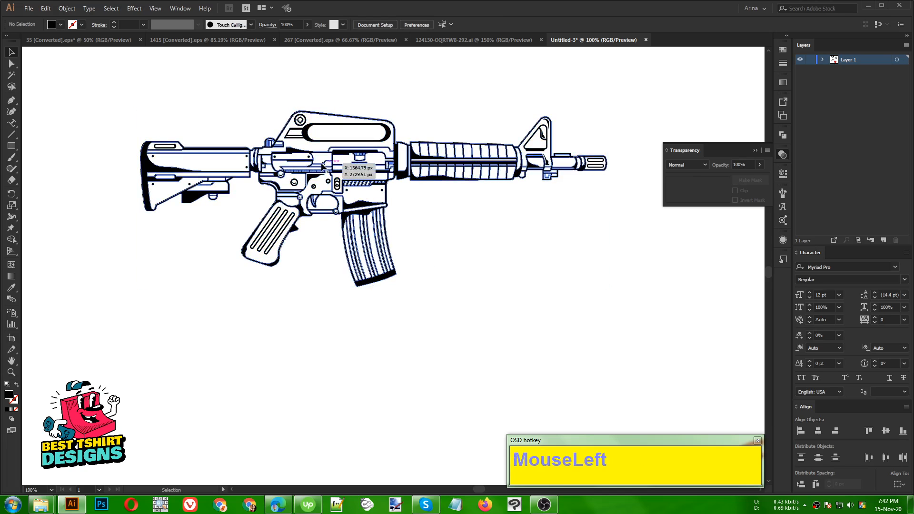
Move the restored rifle down into clearer space and deselect it.
drag(323, 168, 318, 279)
drag(198, 179, 391, 345)
click(340, 171)
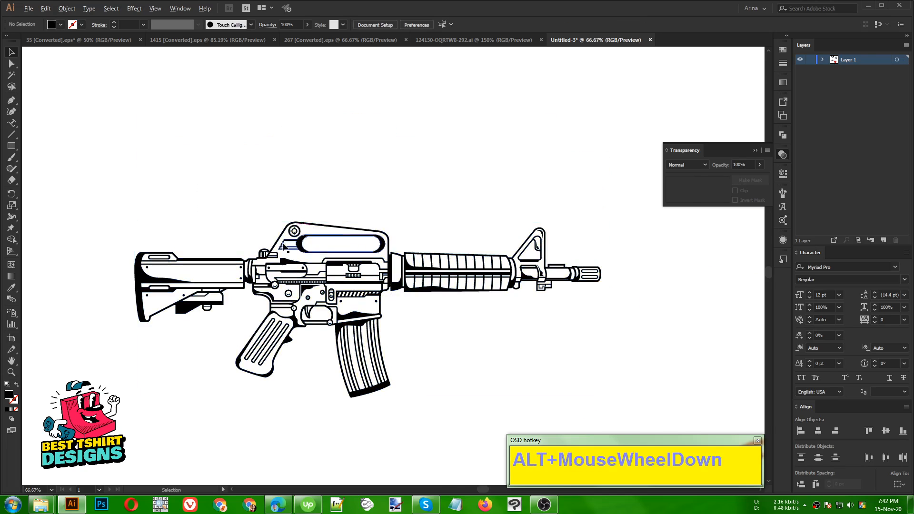
Isolate the bullet group, select its grey and light shading with the Magic Wand, delete it, and leave isolation mode.
alt+scroll(282, 242, down, 2)
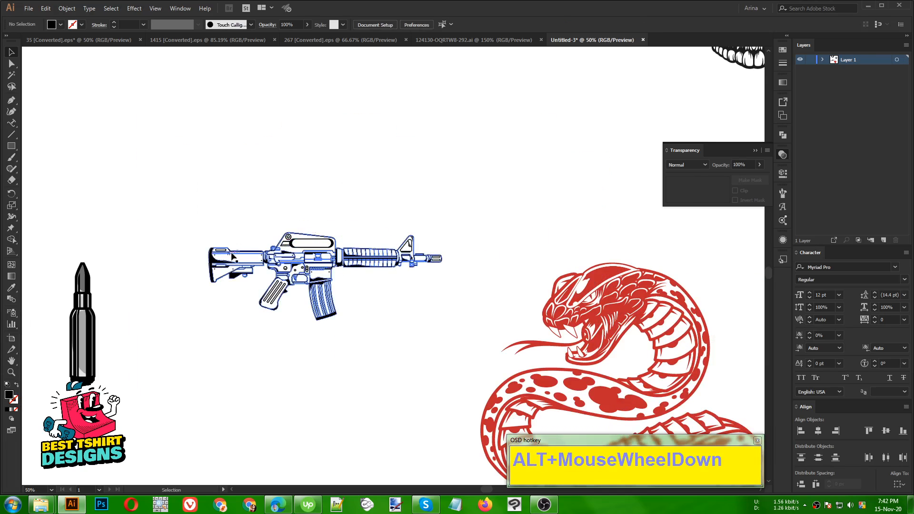
double_click(82, 335)
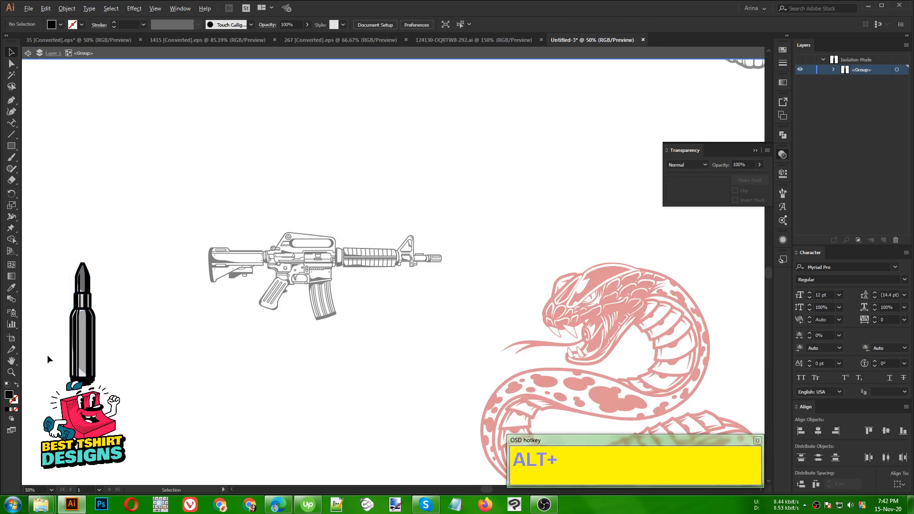
alt+scroll(47, 355, up, 4)
alt+scroll(358, 341, down, 1)
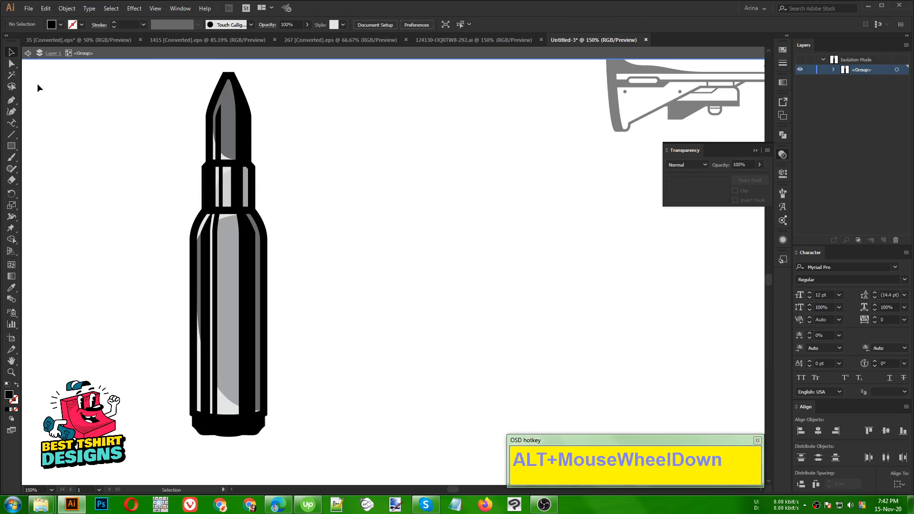
click(12, 75)
click(227, 261)
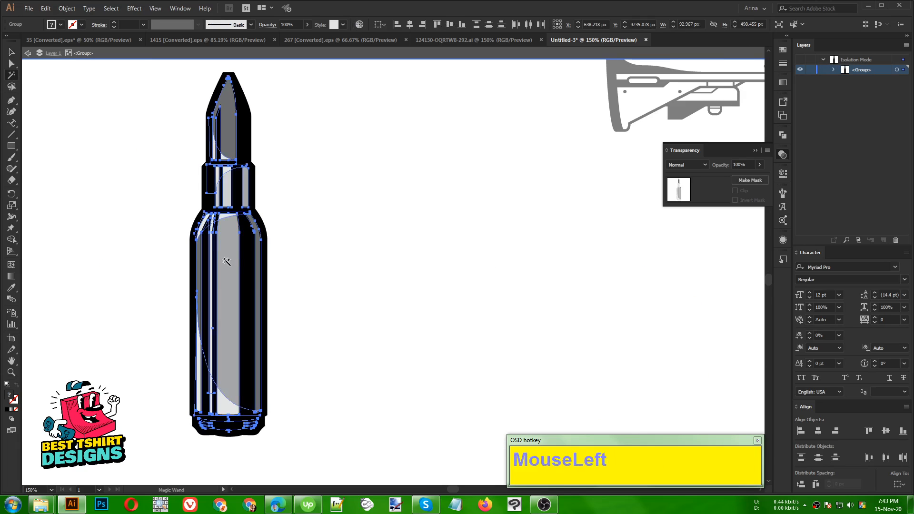
key(Delete)
key(v)
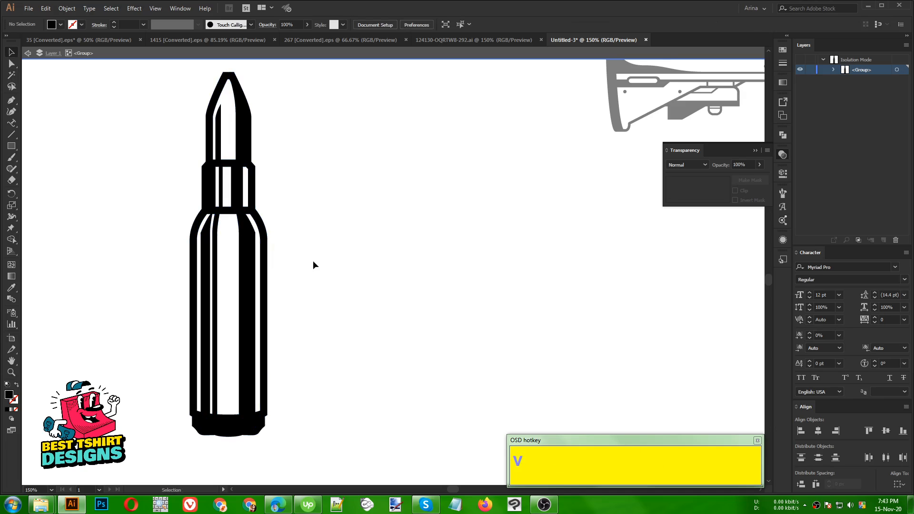
double_click(313, 259)
Try the skull in the empty area just below the right wing.
alt+scroll(172, 252, down, 1)
alt+scroll(170, 247, down, 3)
scroll(167, 242, up, 1)
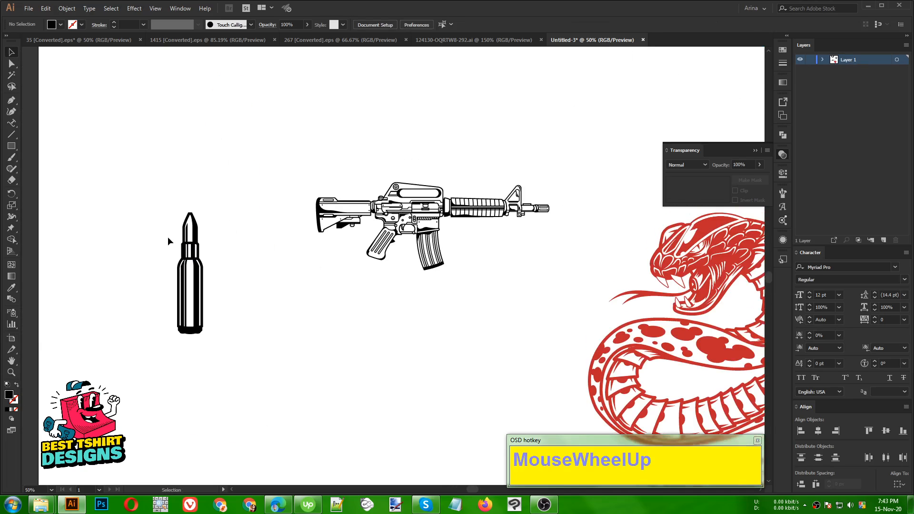
alt+scroll(168, 236, down, 2)
scroll(308, 233, up, 2)
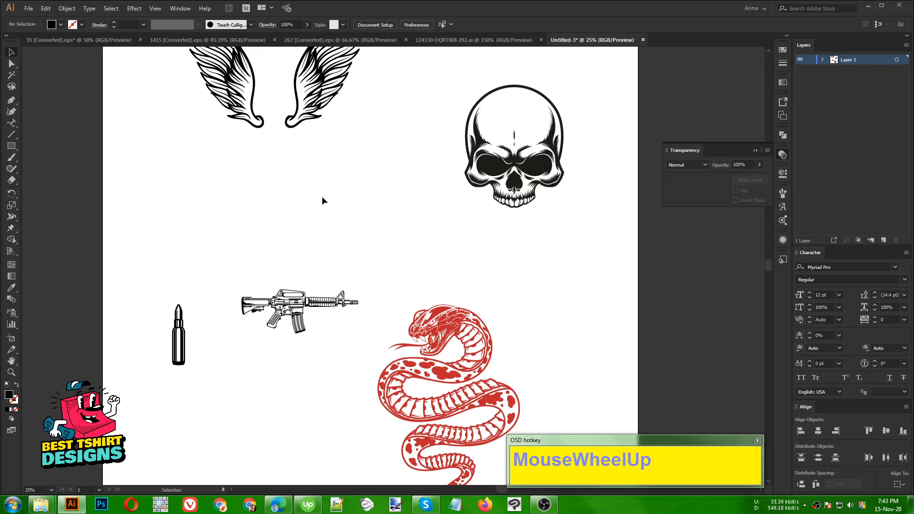
scroll(322, 196, up, 2)
drag(494, 239, 325, 297)
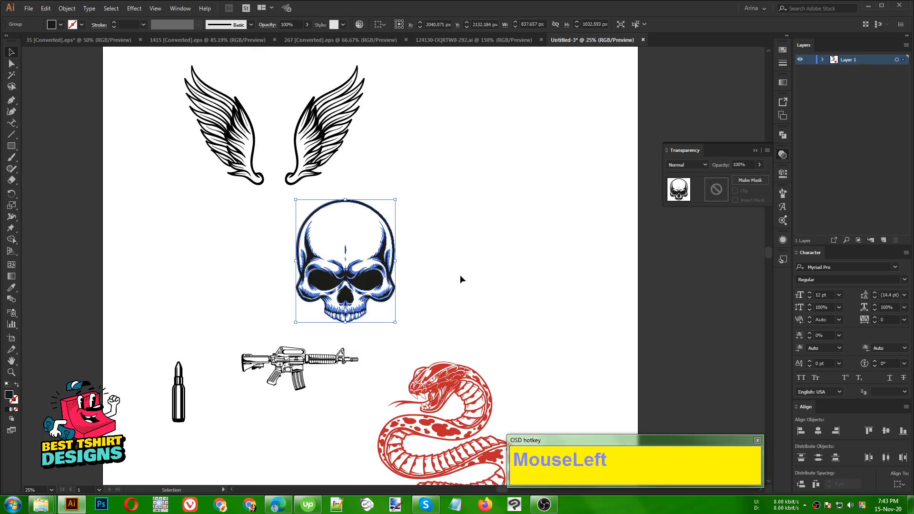
click(460, 275)
Move the skull to the artboard's upper-right area and shift the pair of wings toward the upper left.
drag(381, 287, 567, 163)
click(499, 299)
click(393, 318)
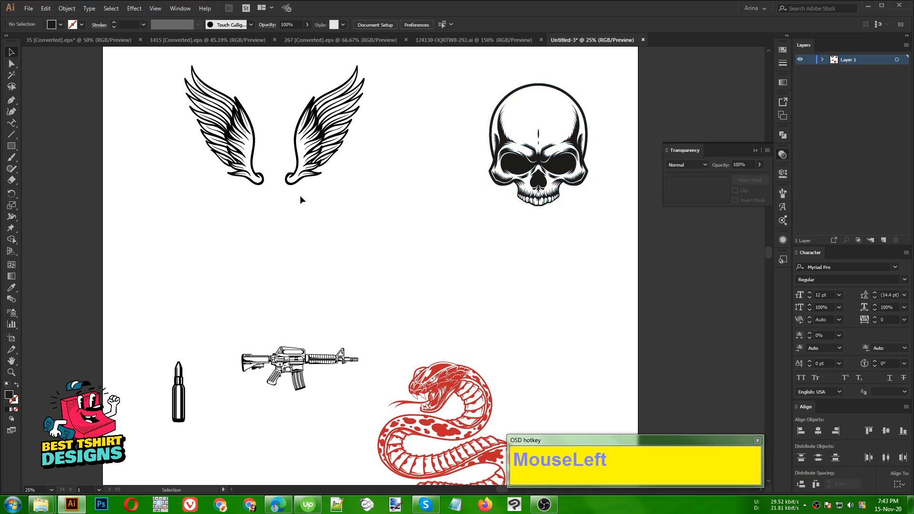
drag(340, 205, 194, 125)
click(266, 223)
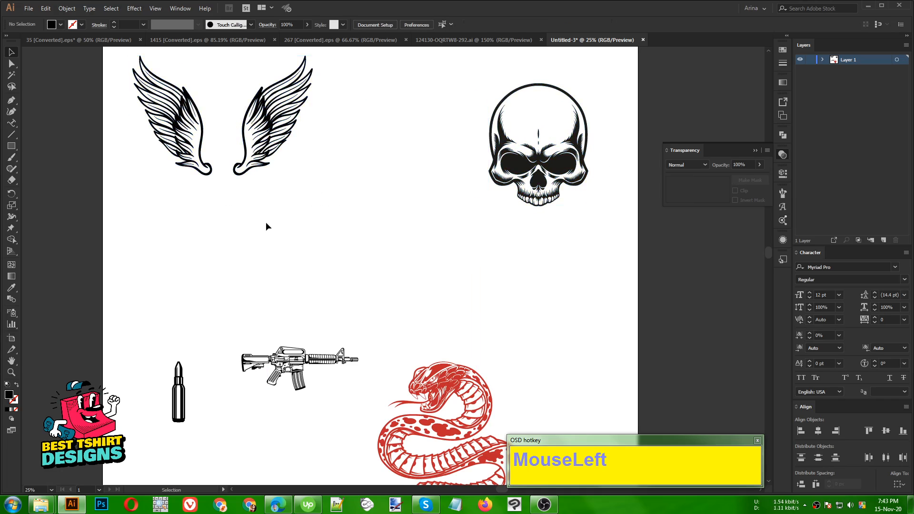
Change the red snake's fill to black and deselect it.
scroll(266, 224, down, 3)
click(430, 298)
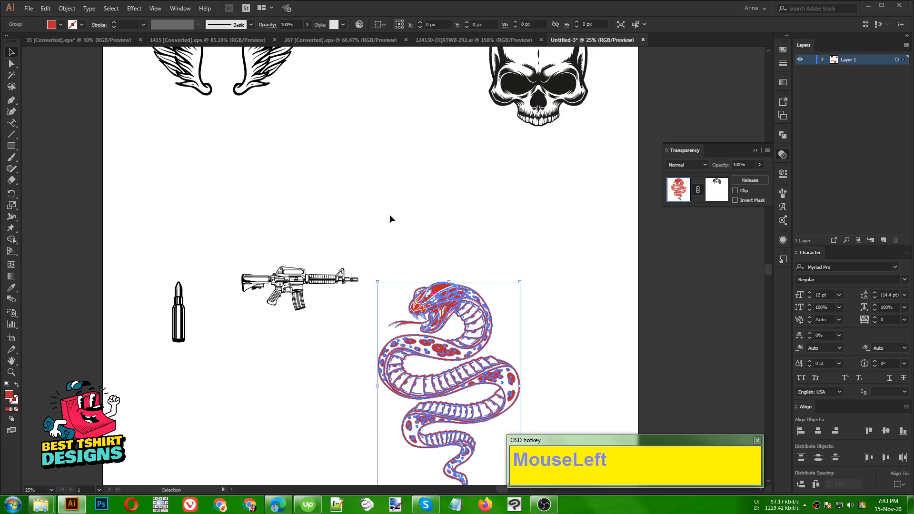
click(61, 24)
click(30, 43)
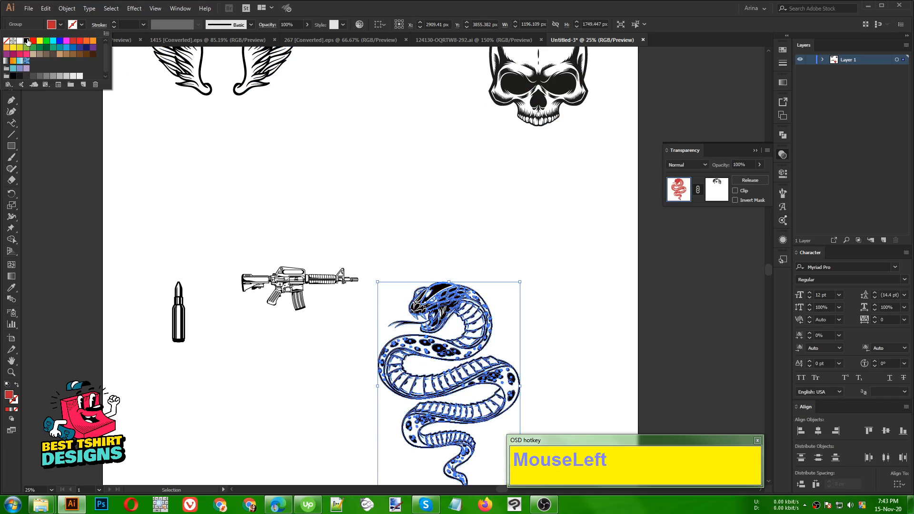
click(139, 152)
click(139, 150)
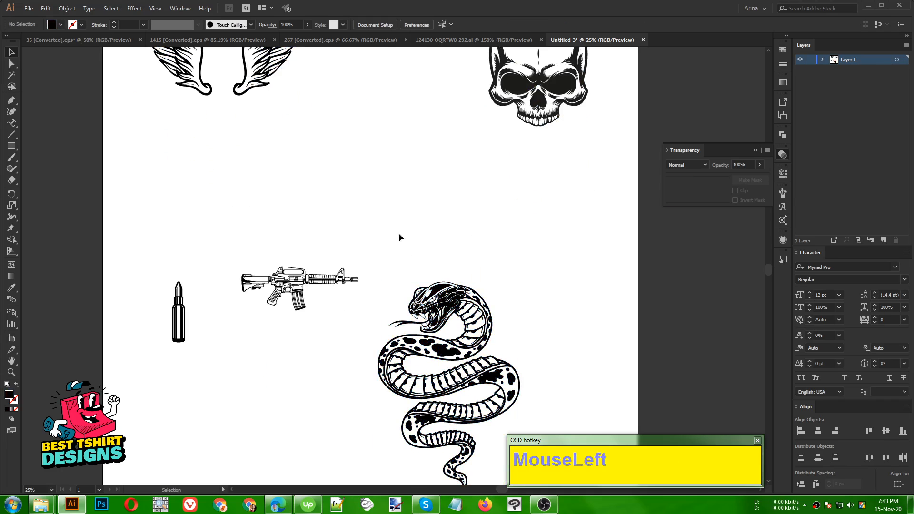
Rotate the rifle counterclockwise to a 45-degree diagonal so its barrel points up and to the right.
scroll(362, 206, up, 3)
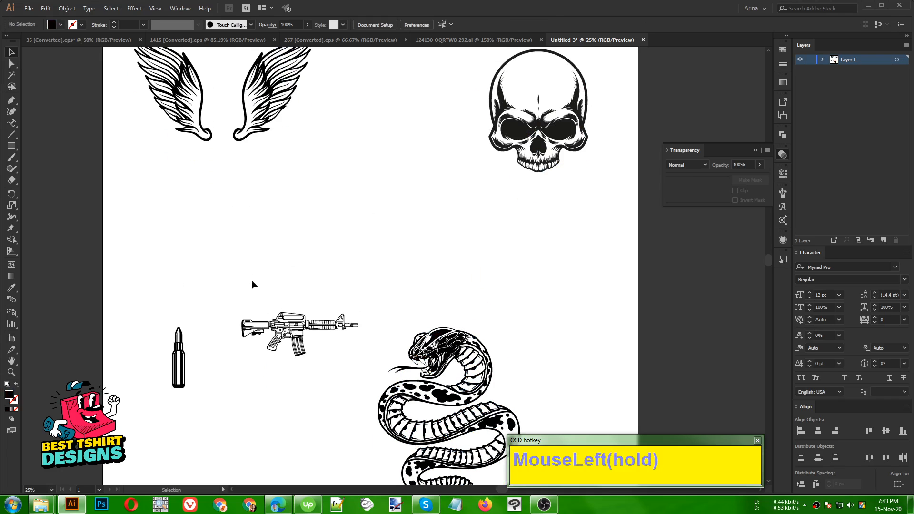
drag(330, 374, 331, 375)
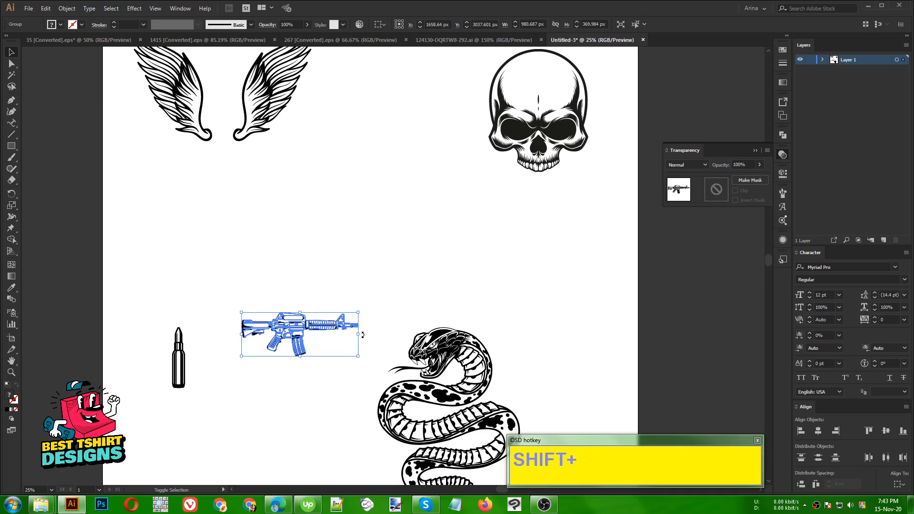
drag(359, 334, 385, 264)
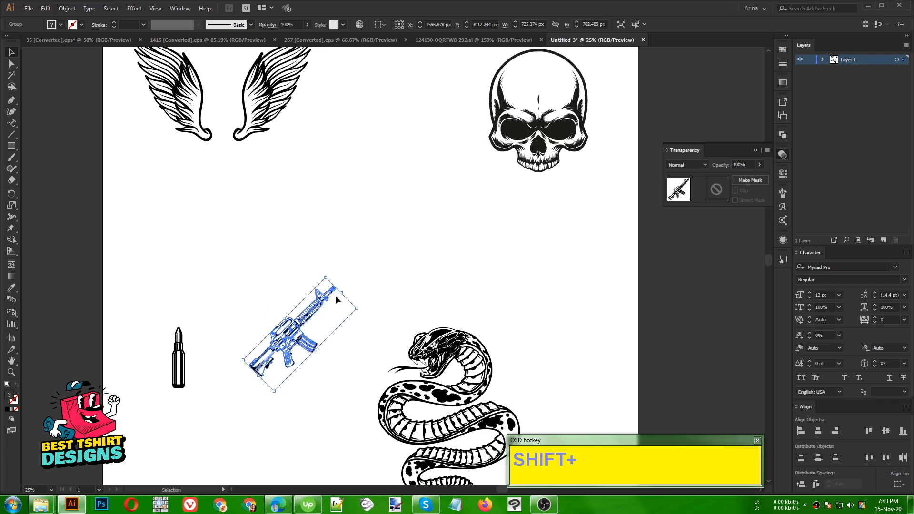
Reflect a copy of the rotated rifle across the vertical axis to form a crossed pair.
right_click(297, 332)
mouse_move(333, 429)
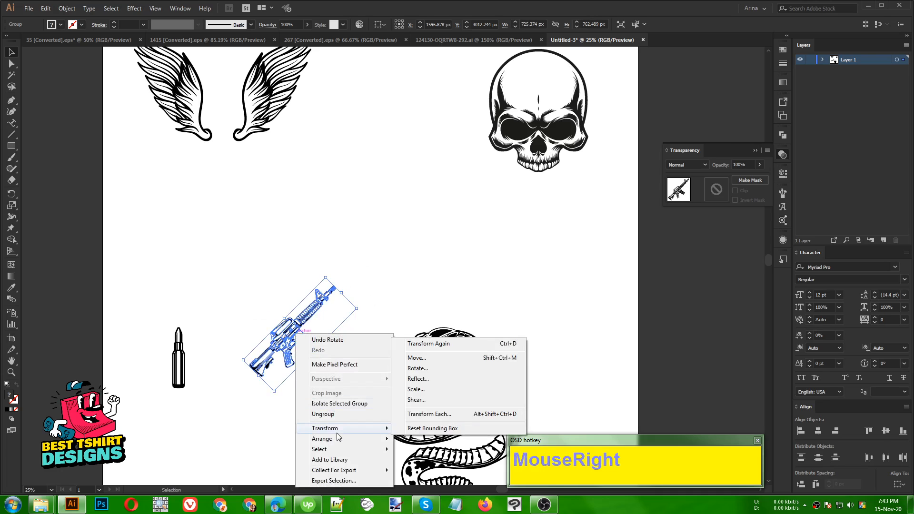
click(423, 380)
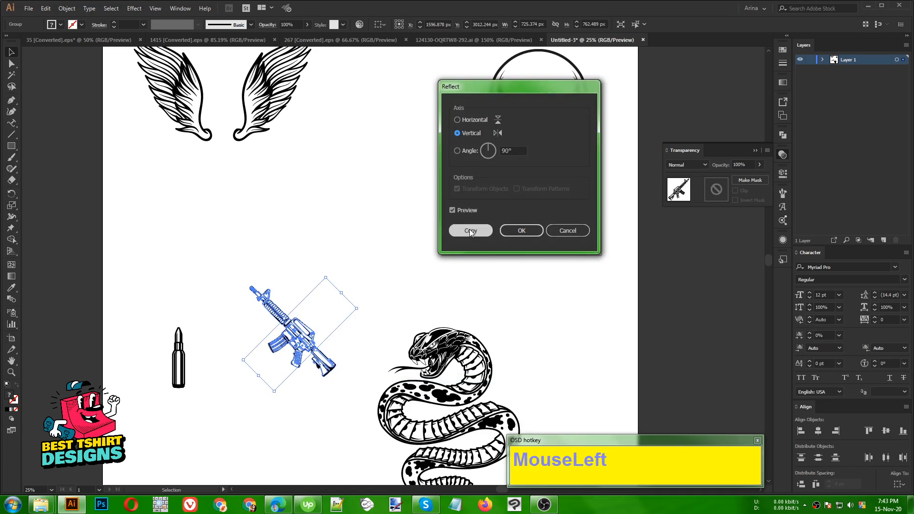
click(470, 230)
Enlarge both crossed rifles together to about 1108 by 1165 px and move them up to the middle of the artboard.
drag(219, 261, 344, 410)
drag(337, 335, 357, 339)
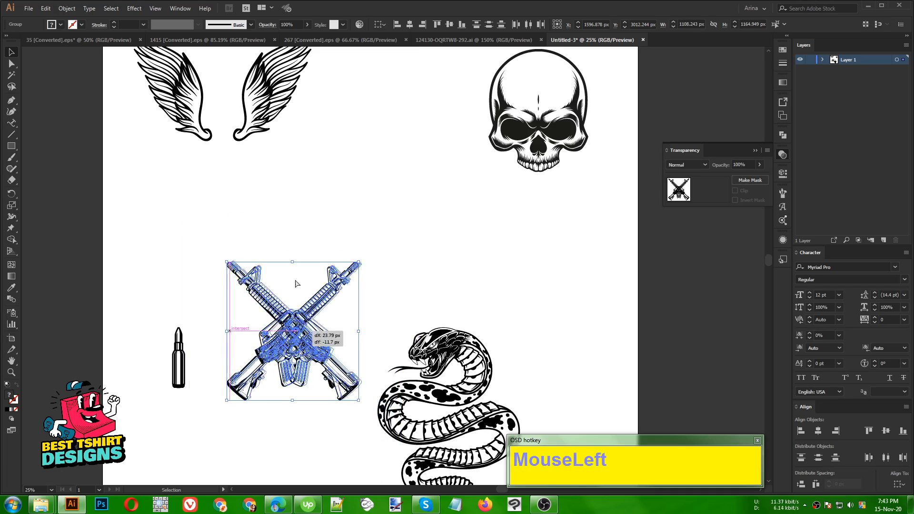
drag(289, 328, 294, 275)
scroll(295, 275, up, 3)
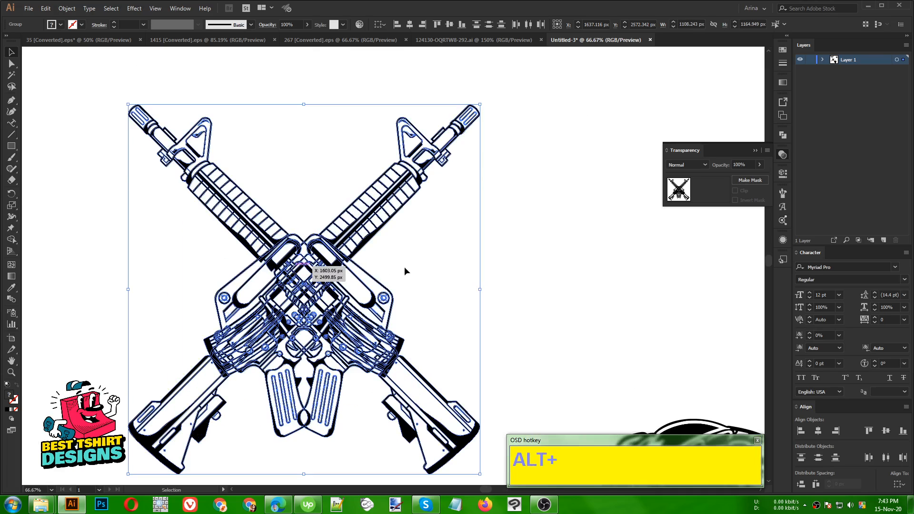
click(406, 267)
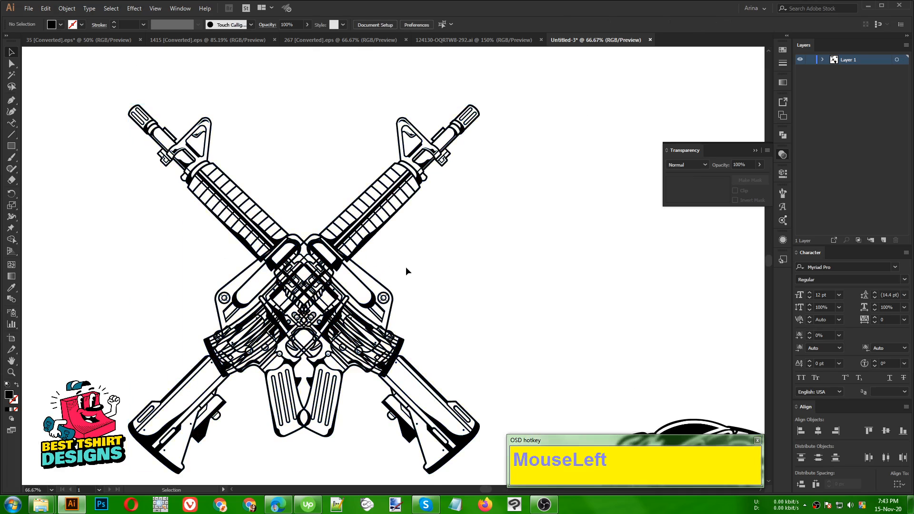
Copy the rifle whose barrel points up and to the left, and deselect it.
click(203, 181)
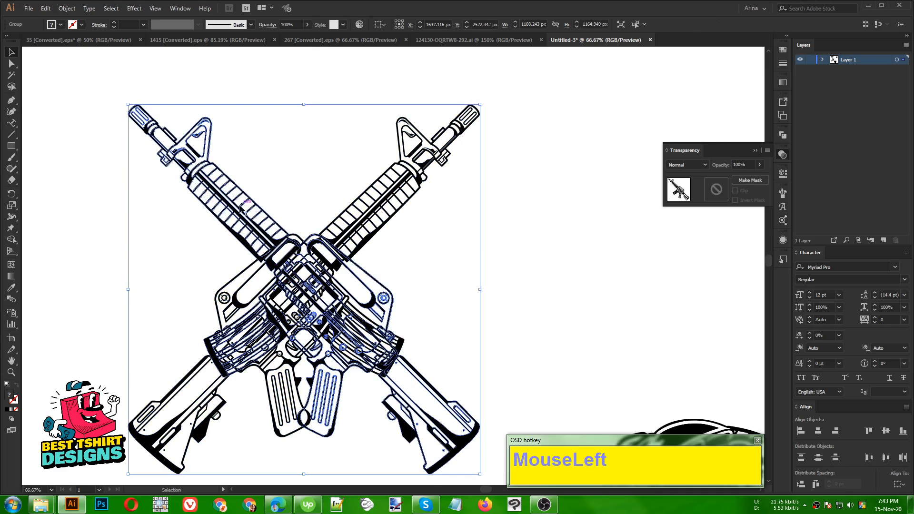
ctrl+click(243, 223)
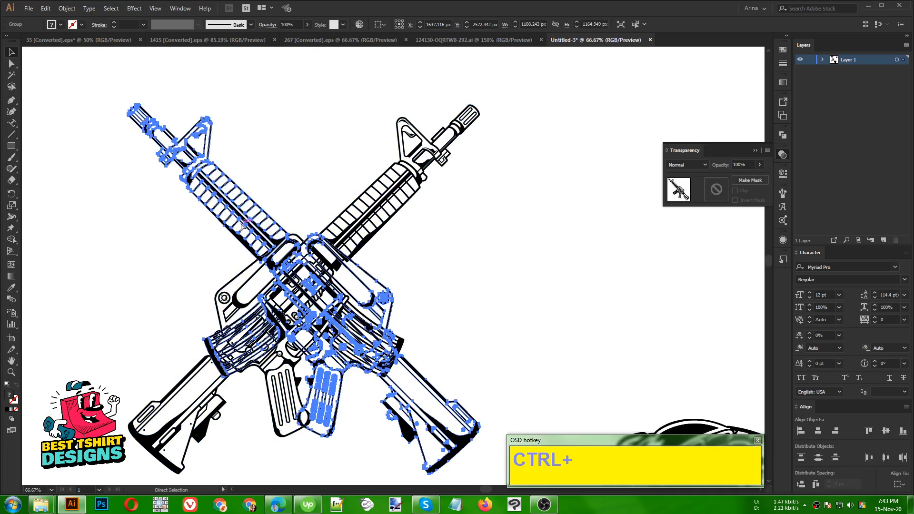
key(ctrl+c)
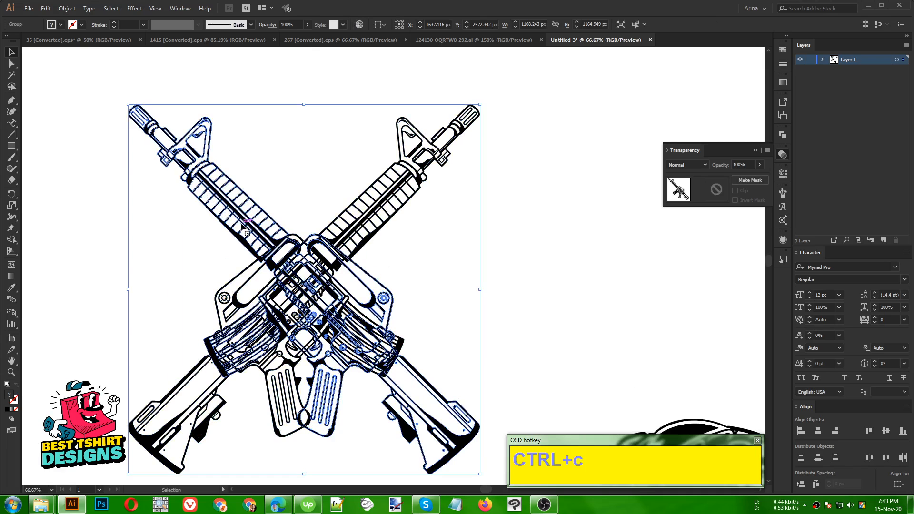
click(454, 292)
Give the rifle pointing up and to the right an opacity mask with Clip off, and paste the copied rifle in front inside it.
click(377, 216)
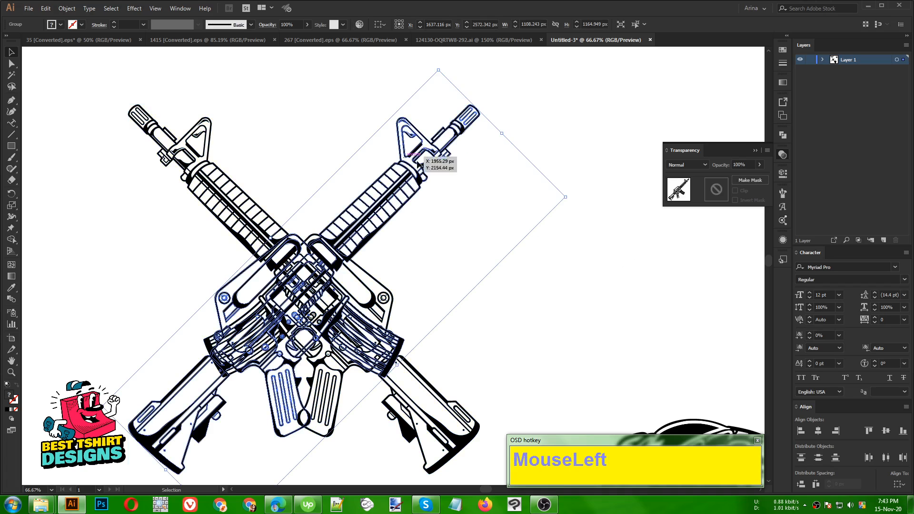
click(715, 189)
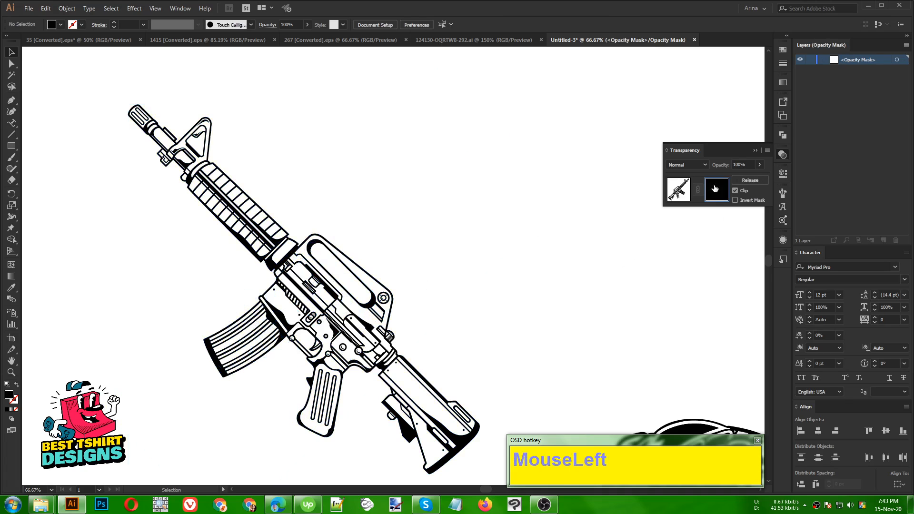
click(735, 190)
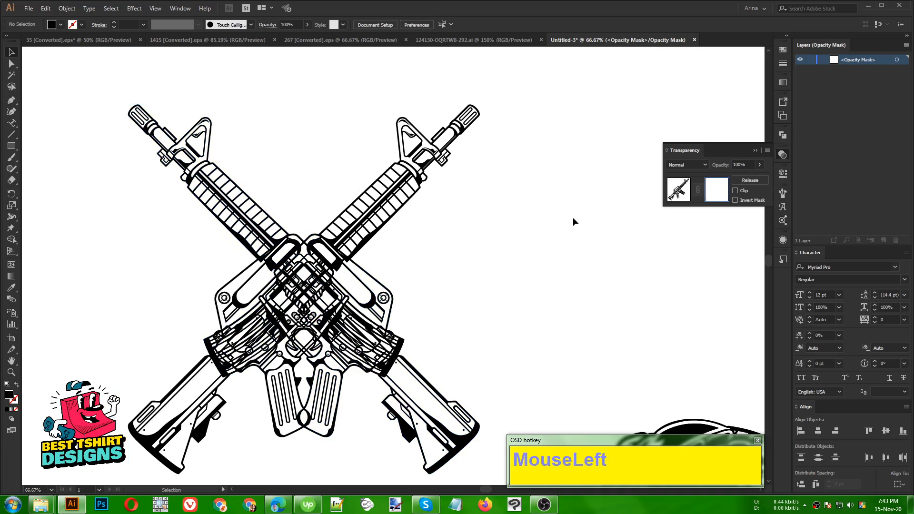
key(ctrl)
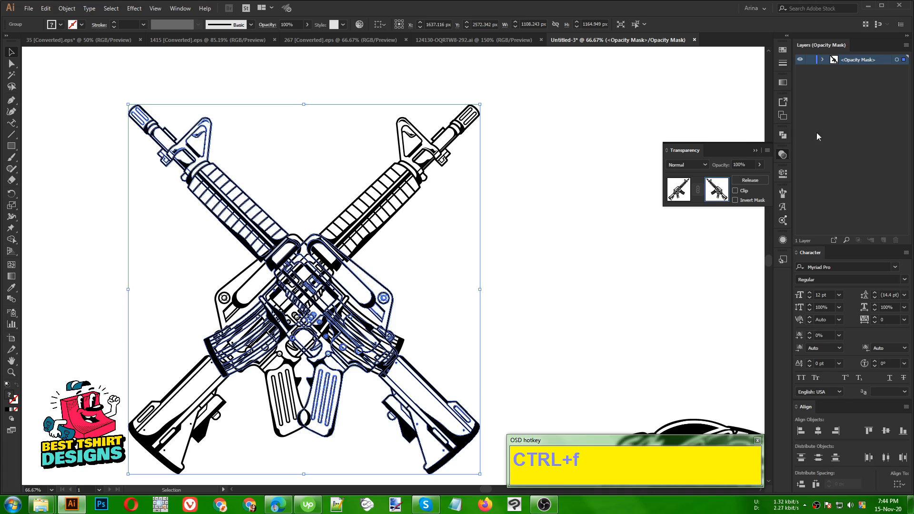
Unite the pasted rifle inside the opacity mask into one solid shape with Pathfinder, and deselect it.
click(782, 135)
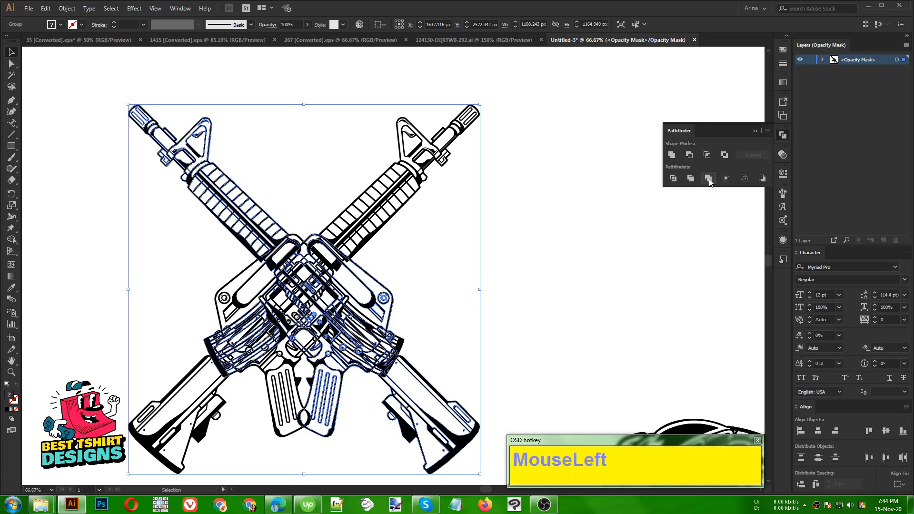
click(674, 159)
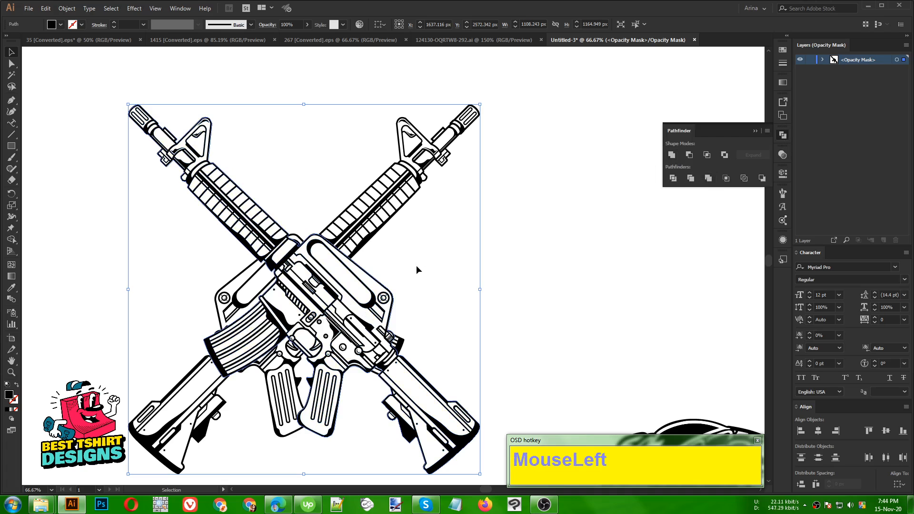
click(427, 244)
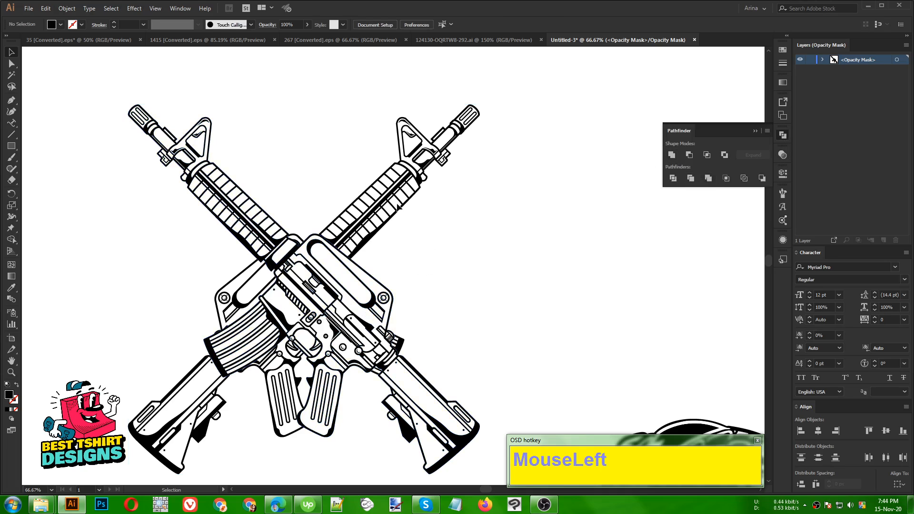
Return from the opacity mask to the artwork, group the two crossed rifles together and deselect them.
click(782, 156)
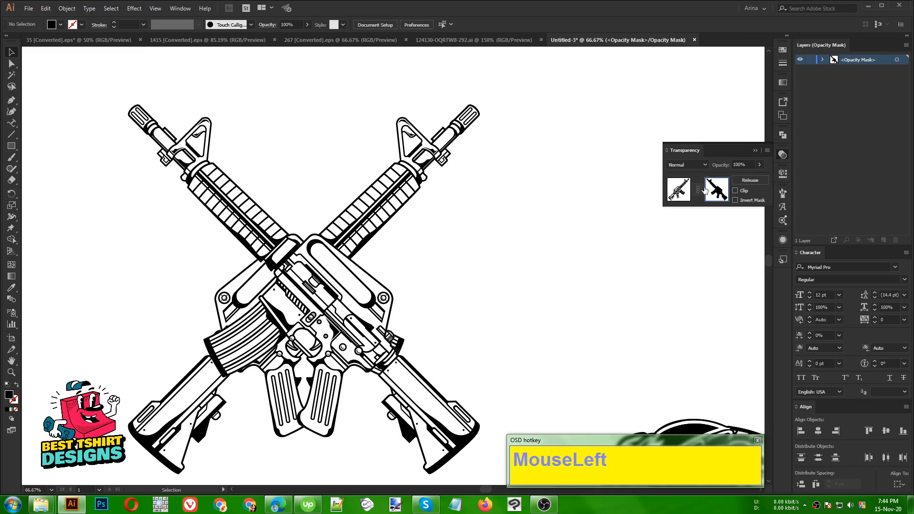
click(679, 191)
click(449, 279)
alt+scroll(320, 272, down, 1)
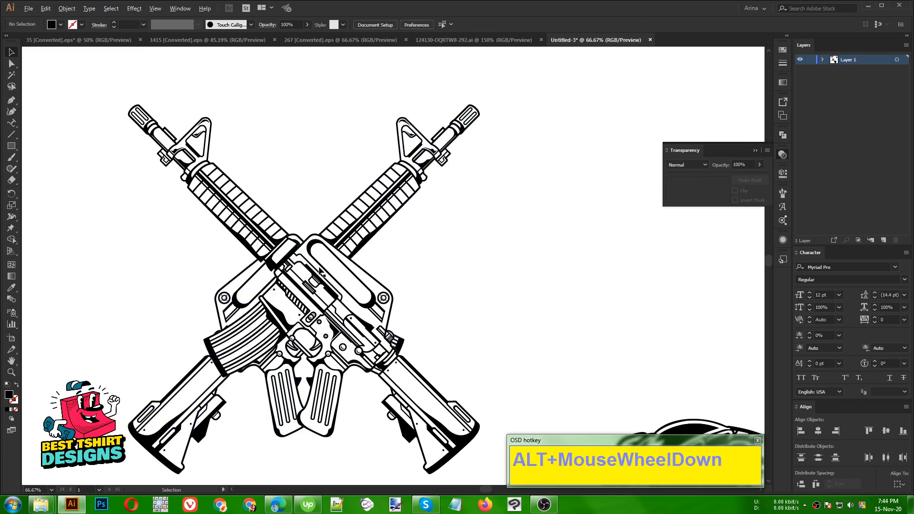
alt+scroll(320, 272, down, 2)
click(379, 251)
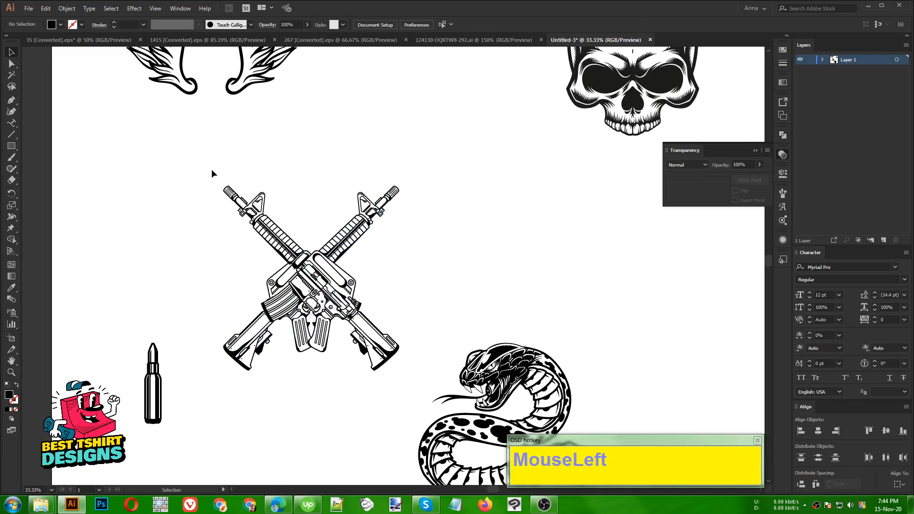
drag(211, 169, 406, 312)
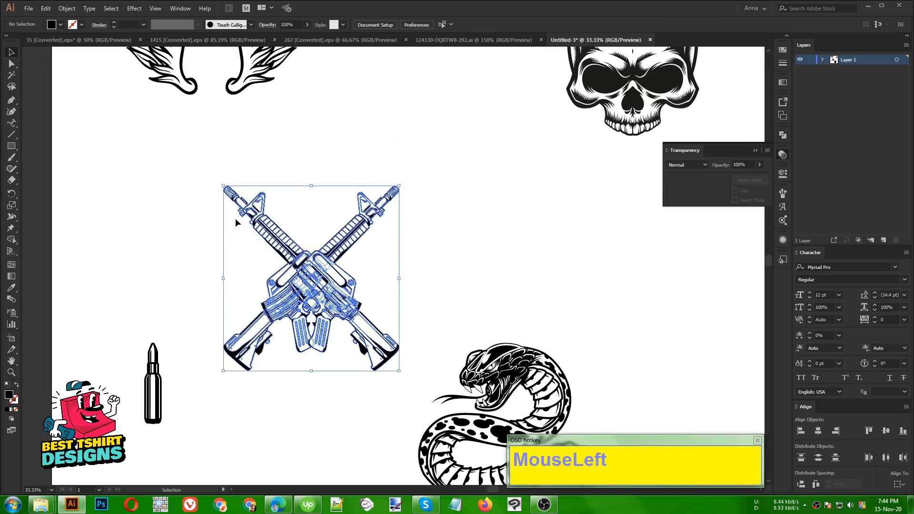
drag(194, 181, 477, 277)
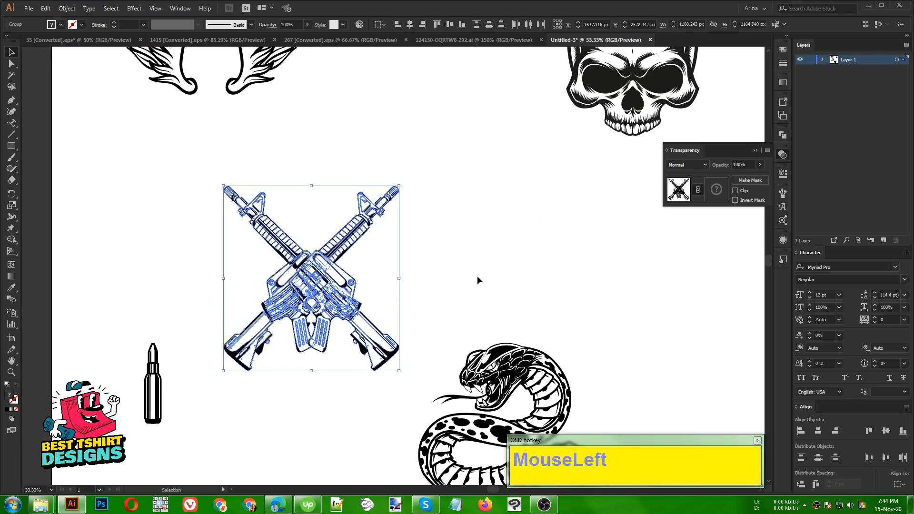
key(ctrl+g)
click(476, 276)
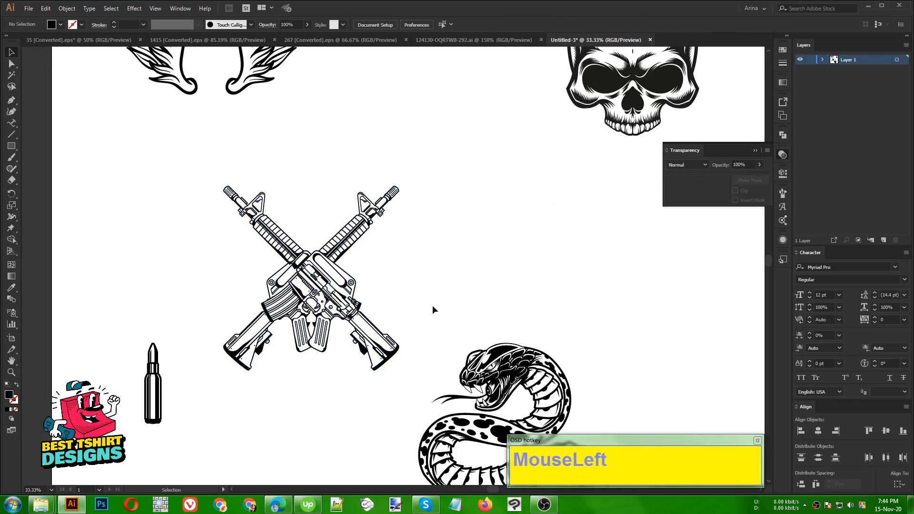
Isolate the rifle group, delete the solid rifle shape from the opacity mask of the rifle pointing up and to the right, and leave the mask.
scroll(397, 297, up, 2)
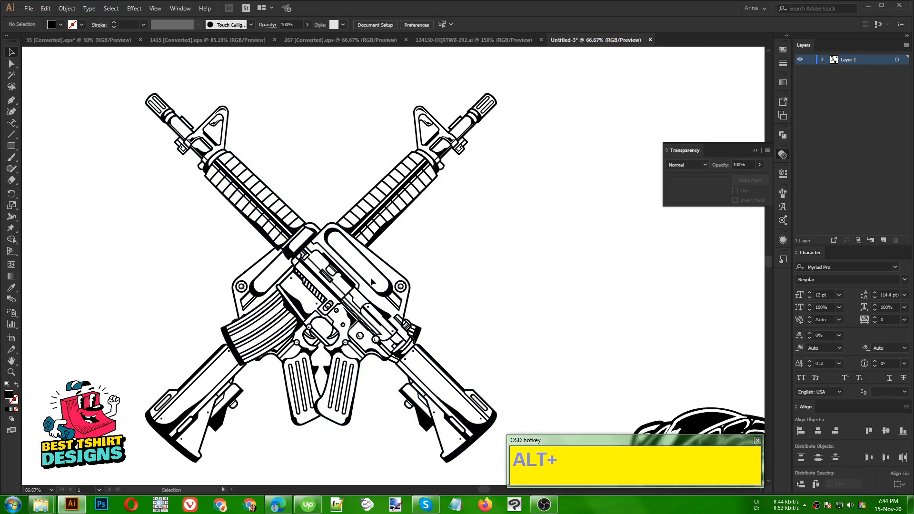
double_click(379, 276)
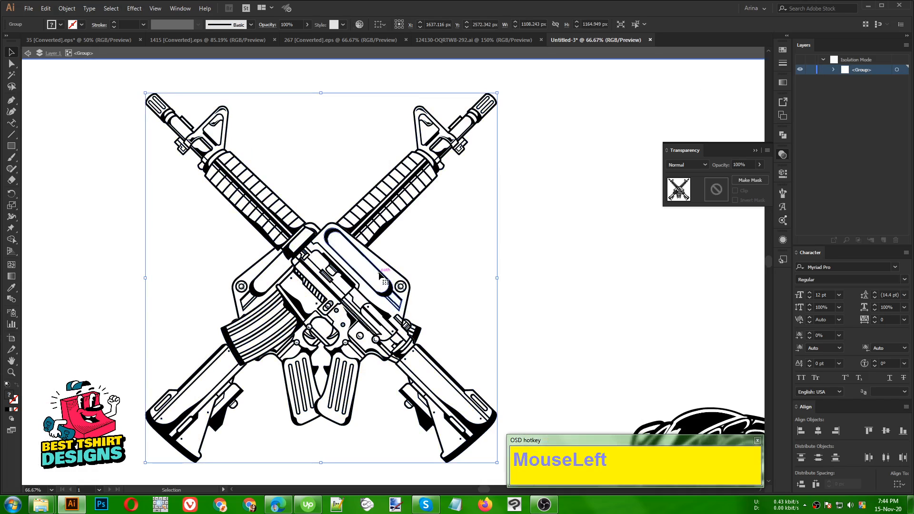
click(376, 230)
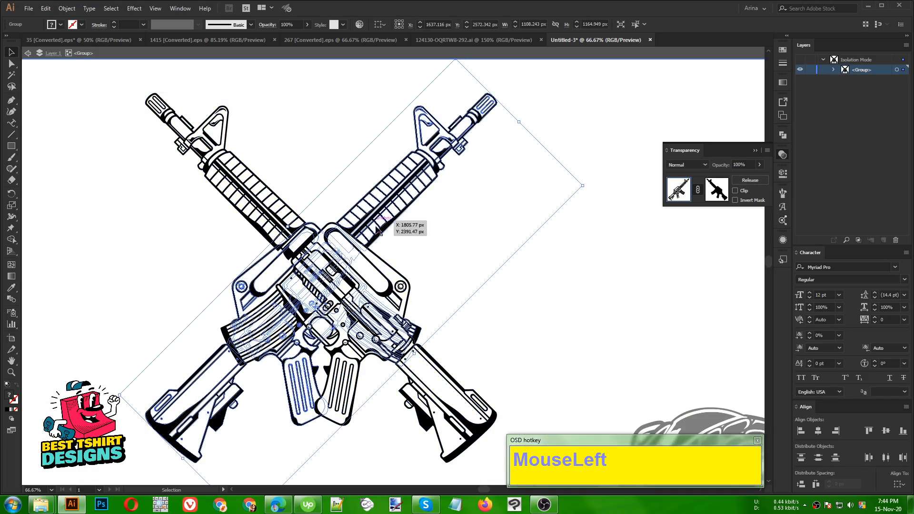
click(718, 191)
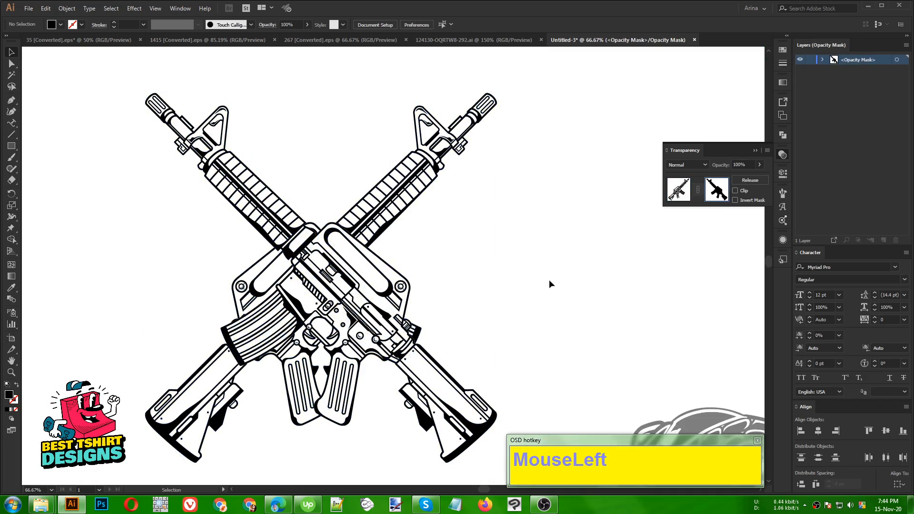
click(376, 276)
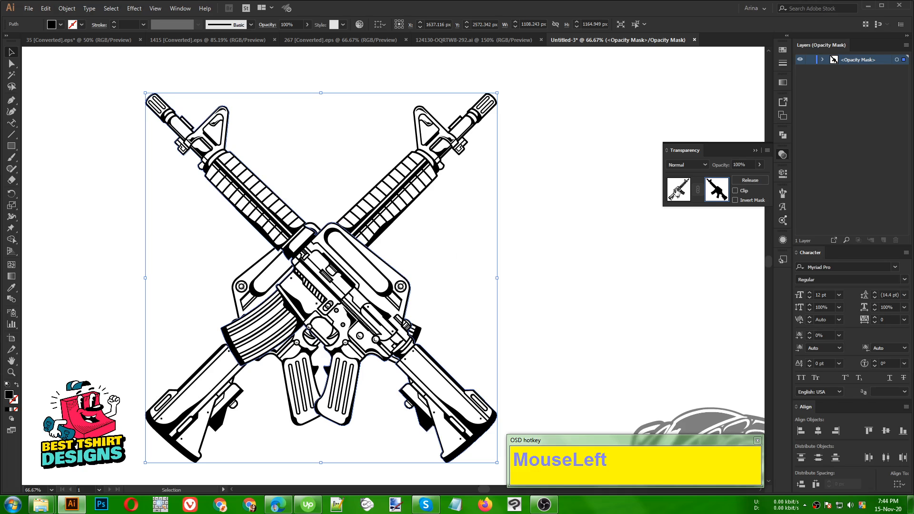
key(Delete)
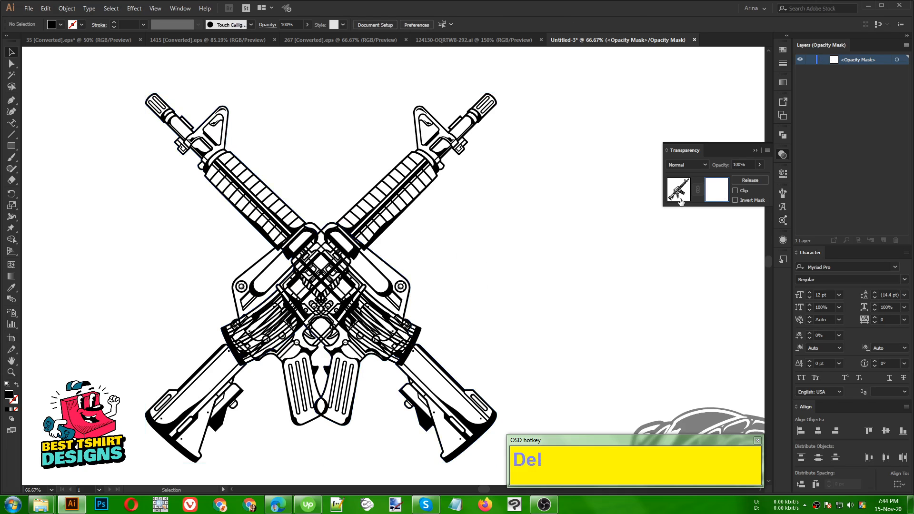
click(680, 200)
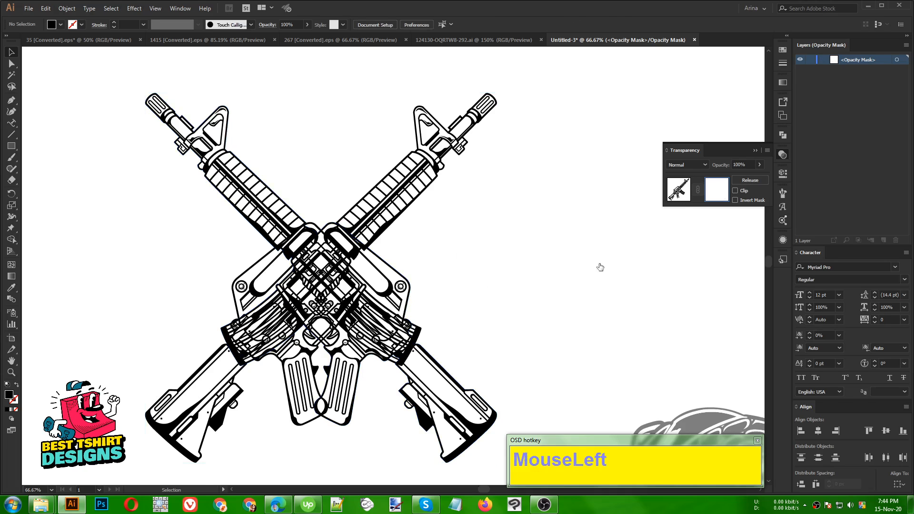
Copy the rifle pointing up and to the left and paste it in front inside the other rifle's opacity mask.
click(436, 367)
key(ctrl)
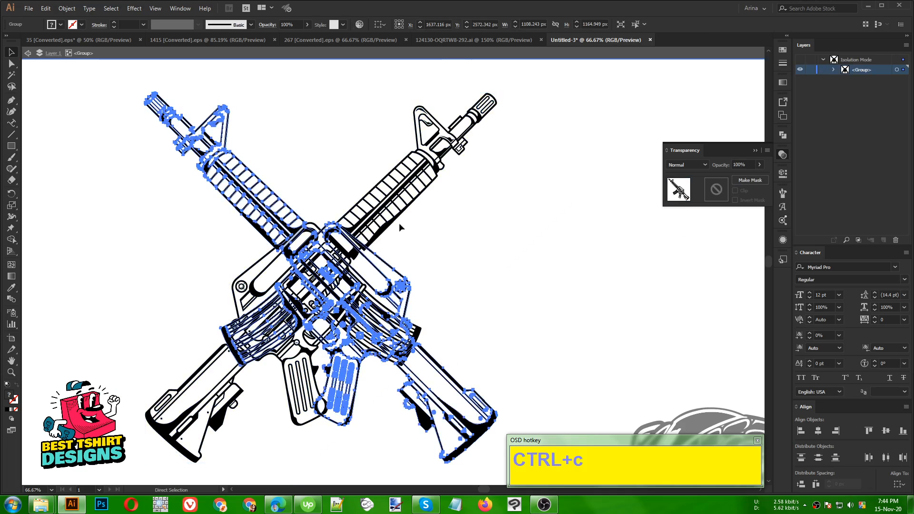
click(384, 213)
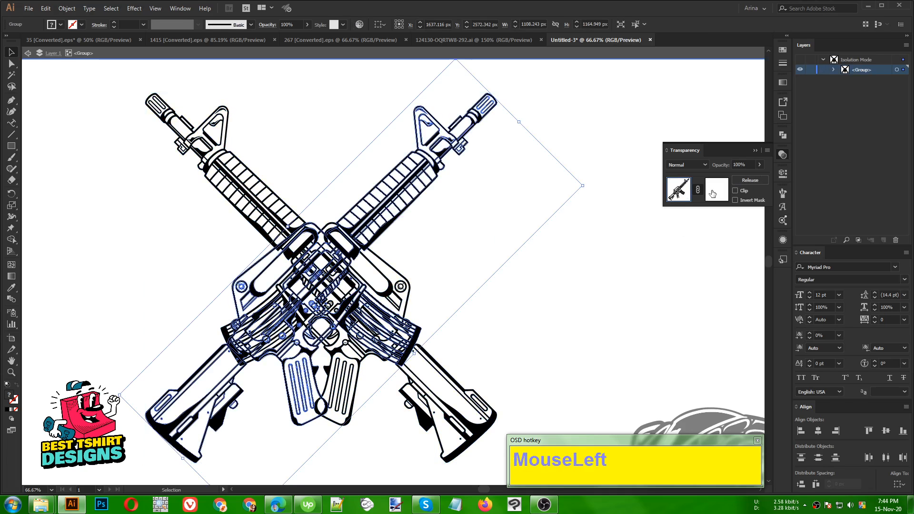
click(713, 193)
key(ctrl+f)
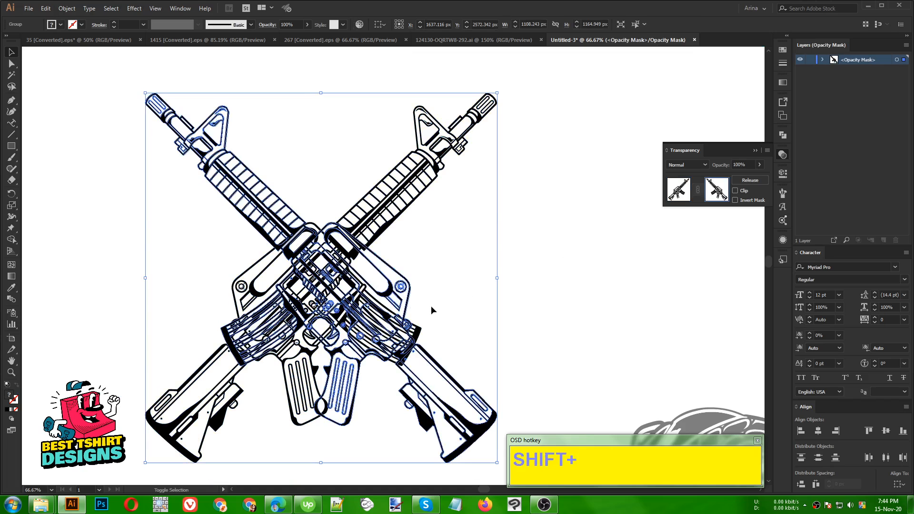
Merge the mask rifle's receiver, magazine, grip and stock areas with the Shape Builder, keeping the carry handle opening empty.
key(shift+m)
mouse_move(358, 255)
mouse_down()
mouse_move(264, 334)
mouse_move(255, 313)
mouse_move(270, 351)
mouse_move(336, 339)
mouse_move(363, 294)
mouse_up()
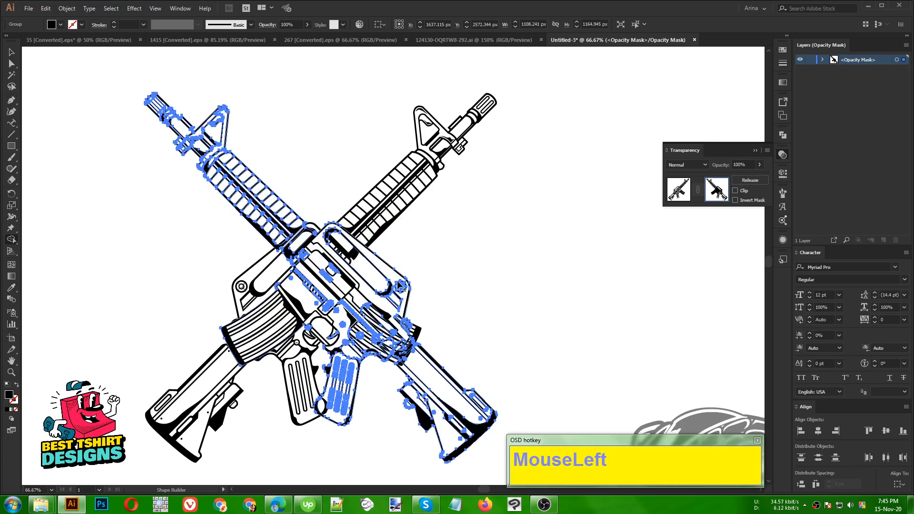
mouse_move(401, 286)
mouse_down()
mouse_move(384, 329)
mouse_move(368, 310)
mouse_move(331, 409)
mouse_up()
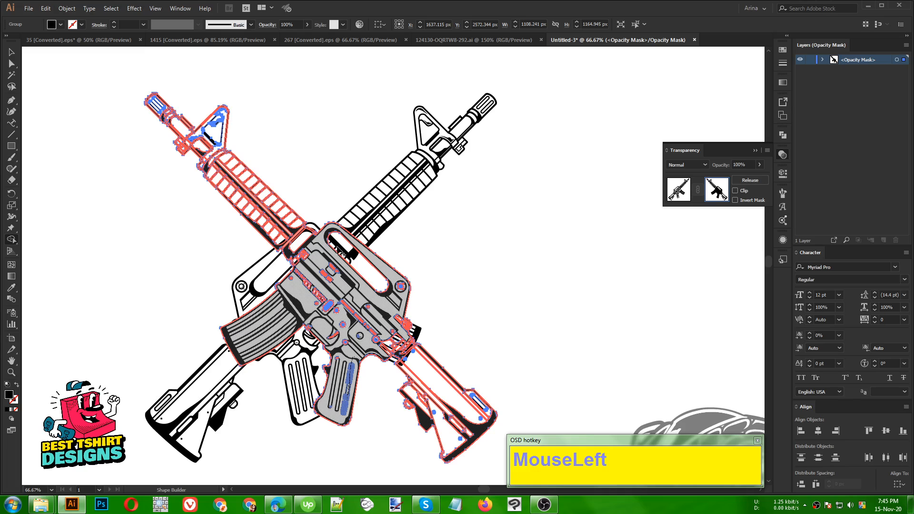
drag(340, 286, 303, 285)
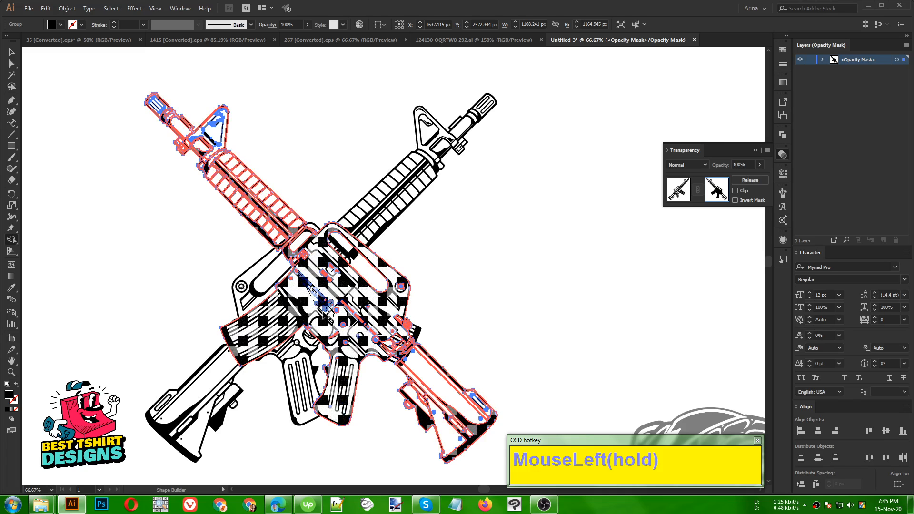
mouse_move(326, 314)
mouse_down()
mouse_move(401, 347)
mouse_move(414, 323)
mouse_move(405, 381)
mouse_move(371, 434)
mouse_move(420, 447)
mouse_move(427, 435)
mouse_move(429, 447)
mouse_move(477, 419)
mouse_up()
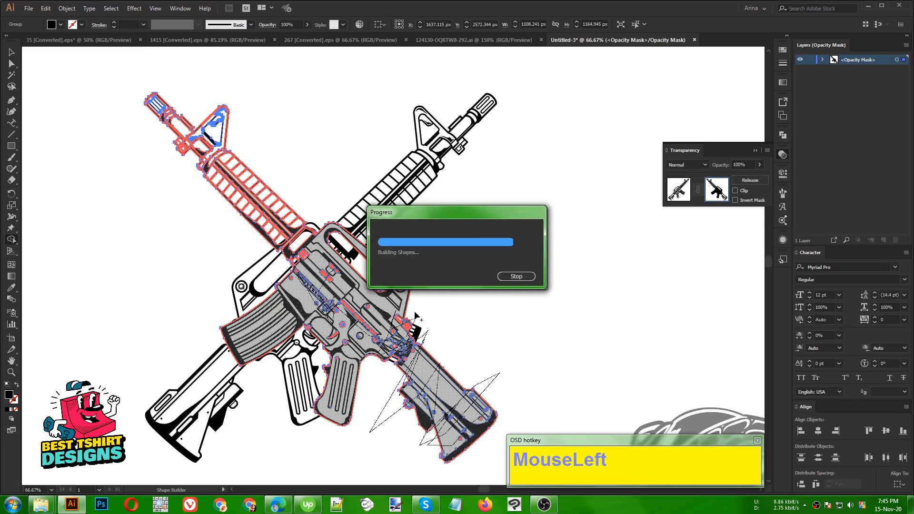
mouse_move(431, 298)
mouse_down()
mouse_move(396, 355)
mouse_move(380, 335)
mouse_up()
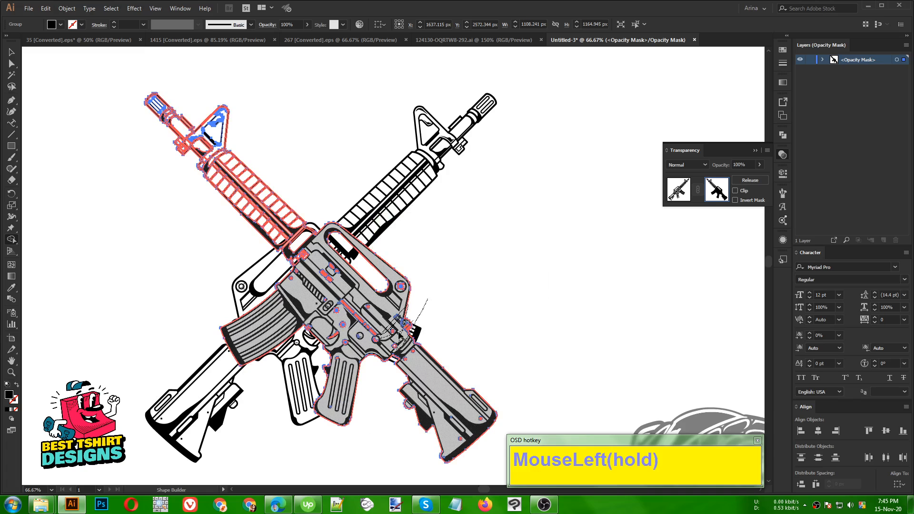
Merge the mask rifle's lower handguard and the remaining small gaps in the receiver with the Shape Builder, and deselect it.
mouse_move(307, 257)
mouse_down()
mouse_move(269, 236)
mouse_move(229, 192)
mouse_move(250, 184)
mouse_move(300, 228)
mouse_up()
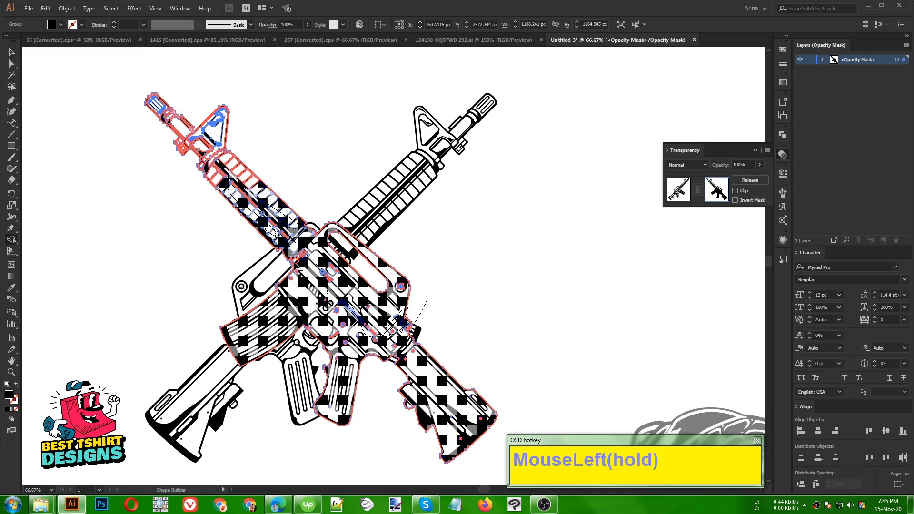
drag(301, 265, 305, 250)
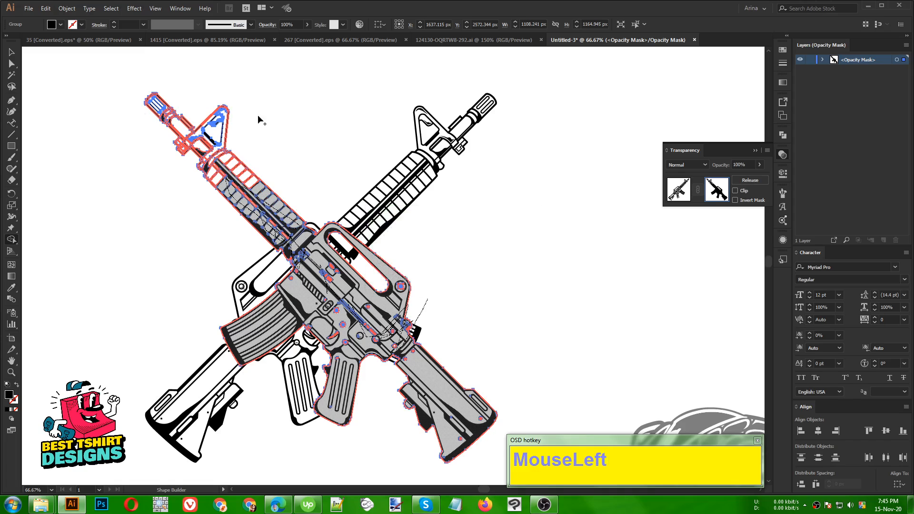
alt+scroll(330, 255, up, 2)
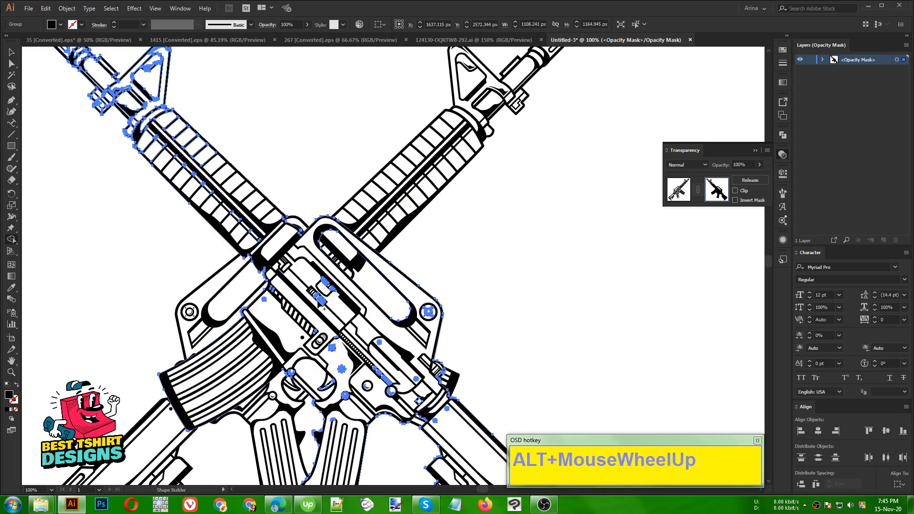
mouse_move(322, 283)
mouse_down()
mouse_move(345, 301)
mouse_move(325, 315)
mouse_up()
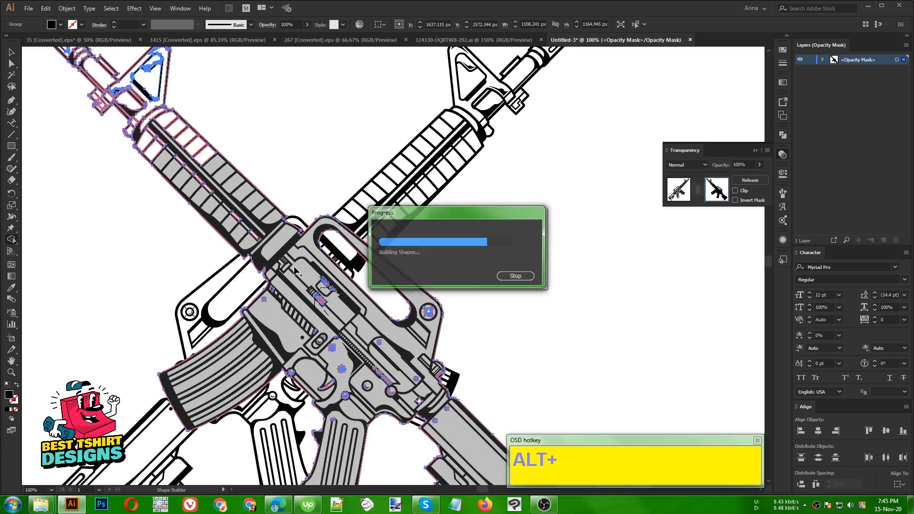
alt+scroll(413, 267, down, 2)
key(v)
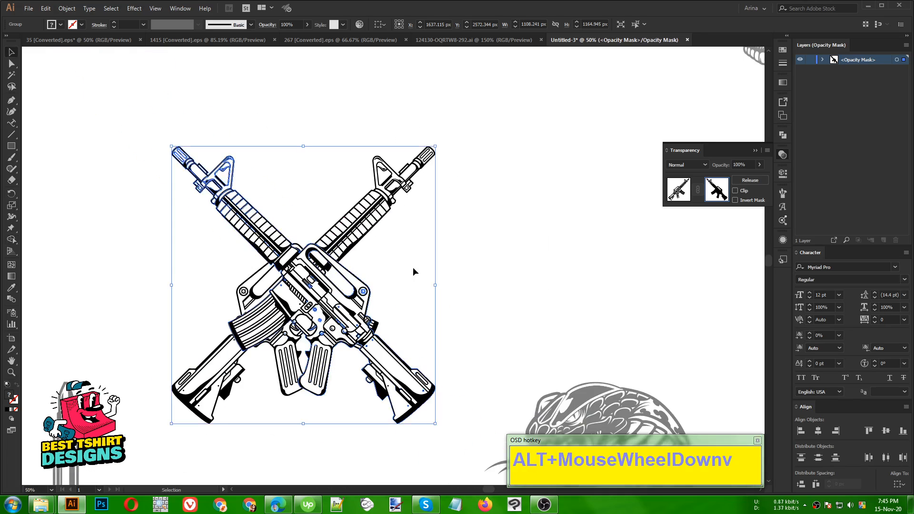
click(412, 271)
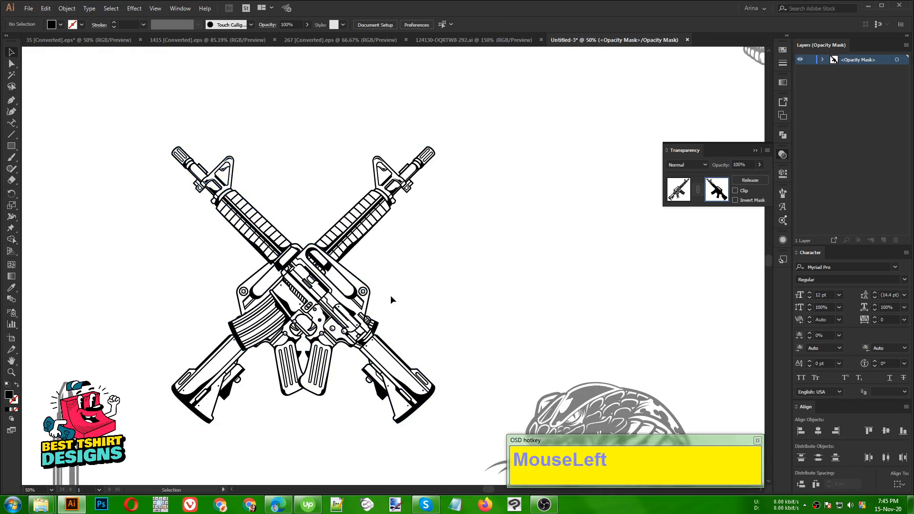
Leave the opacity mask and the rifle group's isolation mode, with nothing selected.
click(674, 197)
double_click(526, 291)
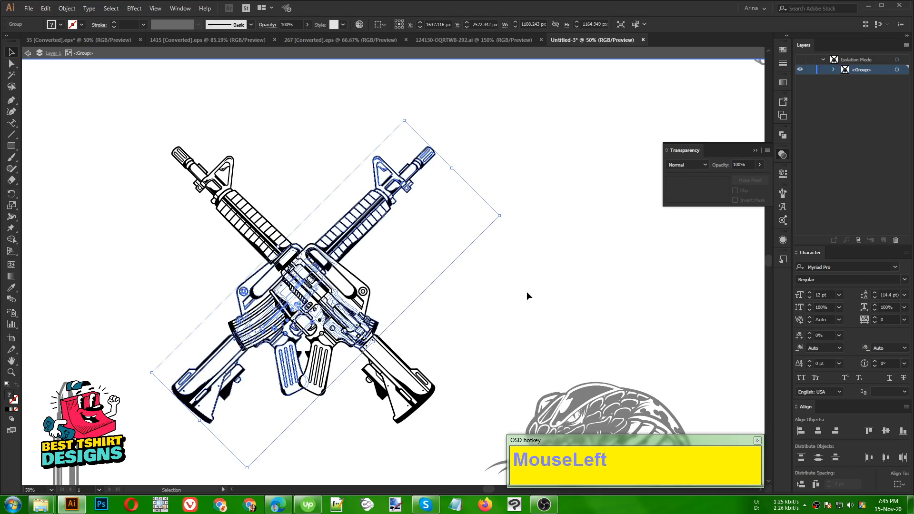
click(305, 259)
click(307, 258)
click(361, 282)
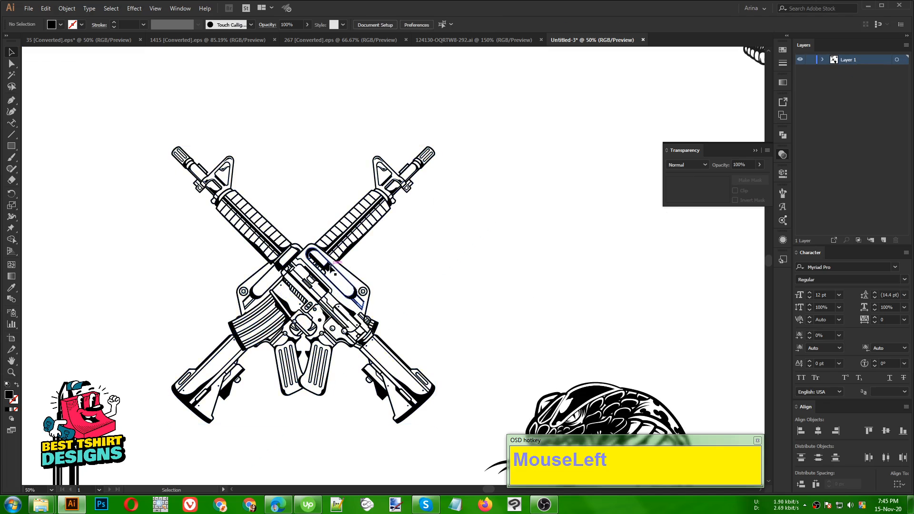
scroll(333, 242, down, 1)
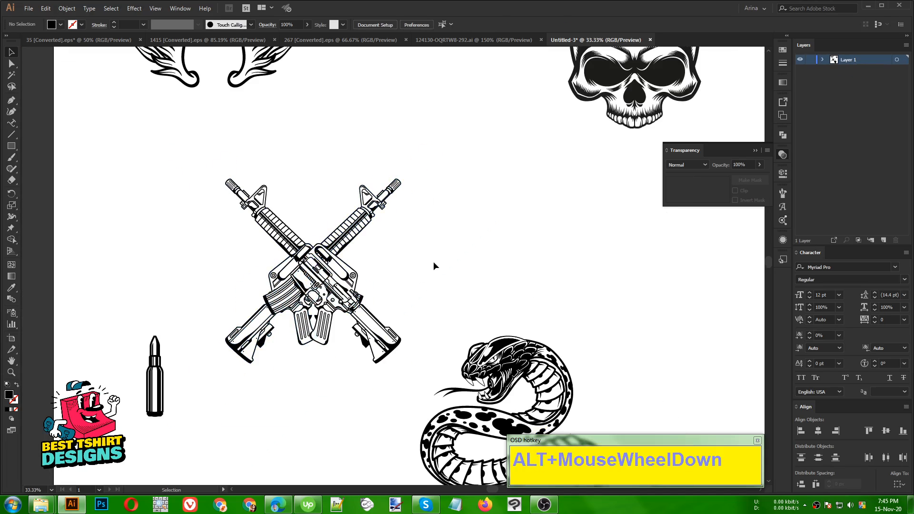
click(437, 261)
Move the snake up, shrink it proportionally and place it over the middle of the crossed rifles.
drag(510, 341, 505, 152)
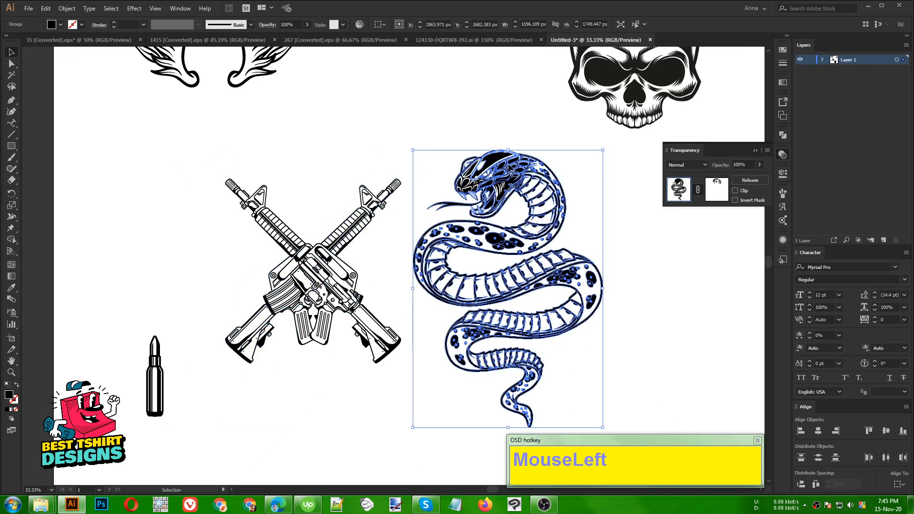
drag(603, 267, 339, 272)
click(409, 260)
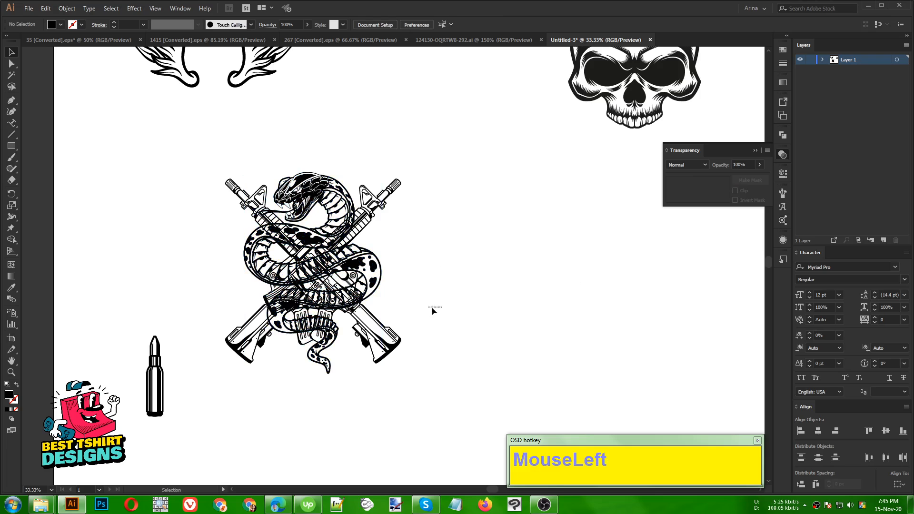
Align the snake and the crossed rifles to each other by their horizontal and vertical centers, and deselect them.
drag(441, 307, 233, 198)
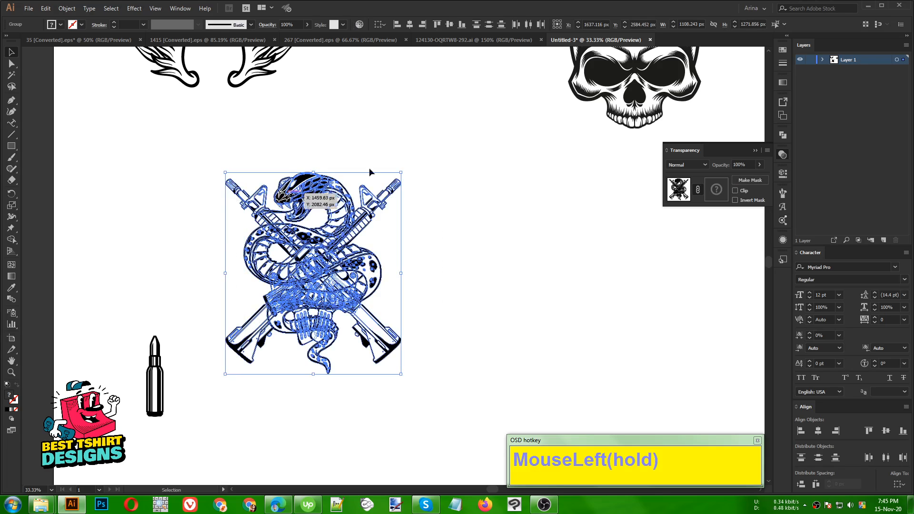
click(410, 25)
click(449, 25)
click(332, 147)
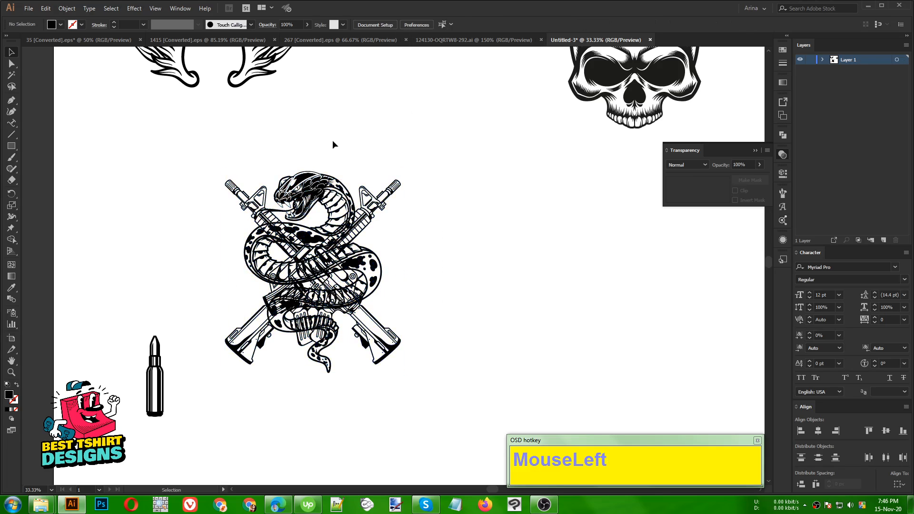
scroll(273, 262, up, 1)
scroll(464, 276, up, 1)
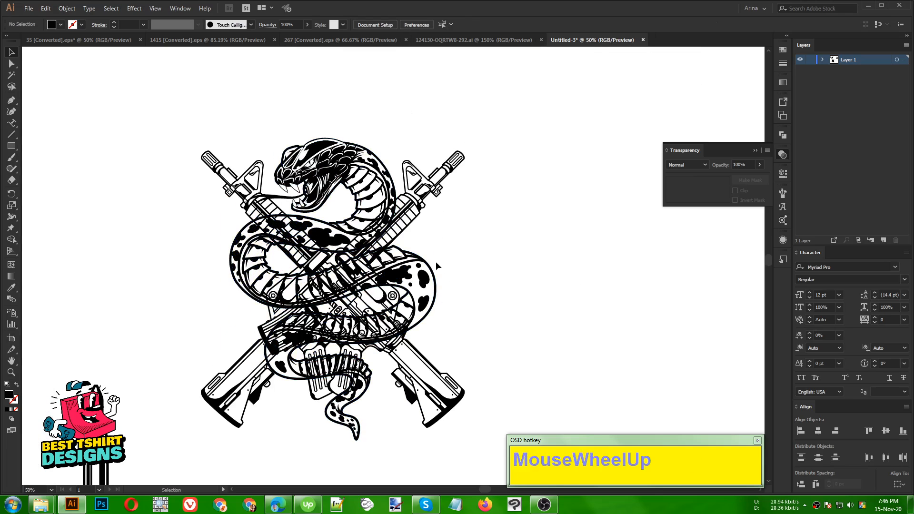
Fill the snake with red to set it apart from the black rifles, and deselect it.
click(358, 218)
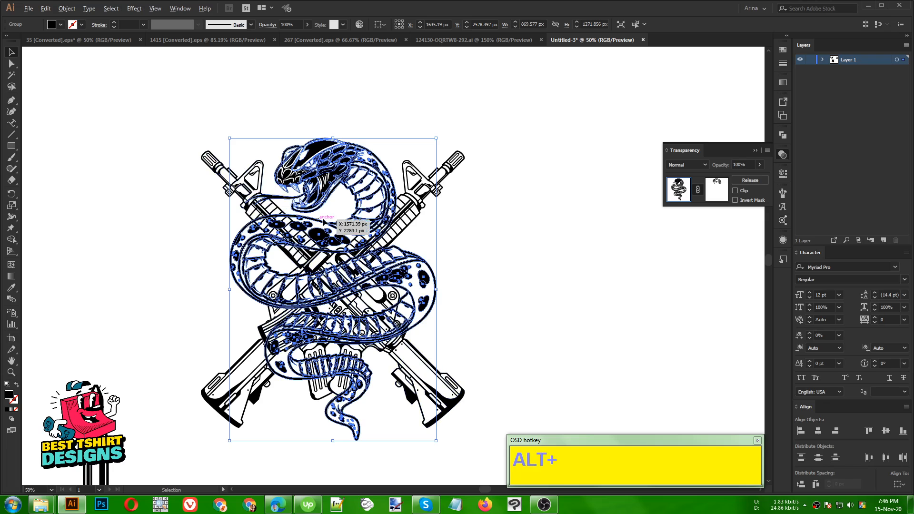
scroll(325, 218, up, 1)
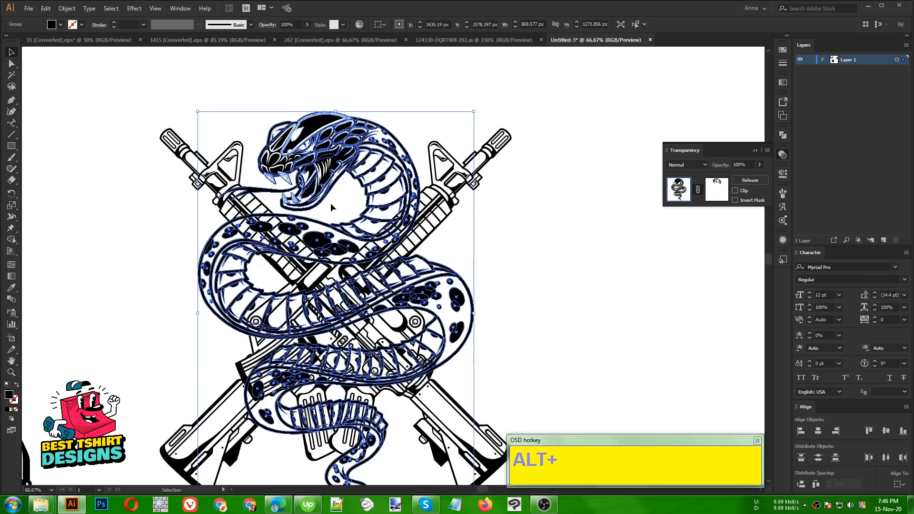
scroll(330, 203, up, 1)
drag(61, 24, 82, 42)
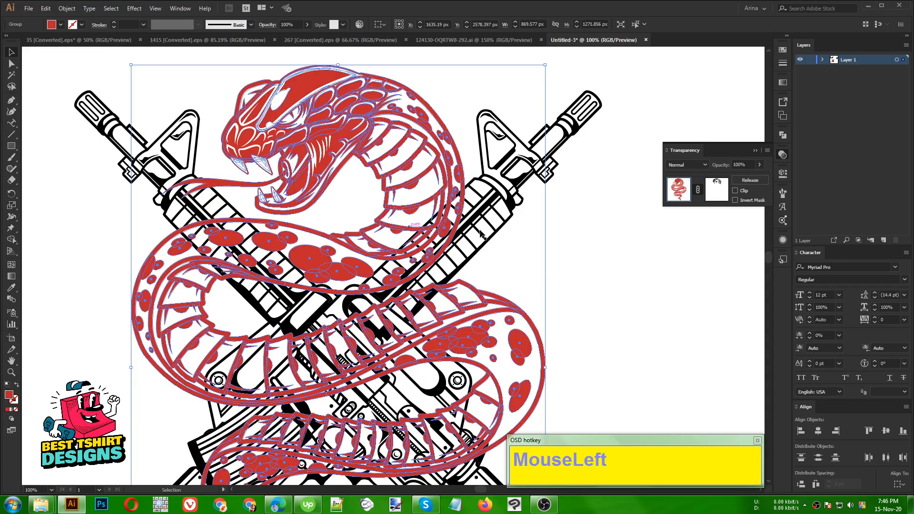
click(526, 259)
Examine how the red snake's head, coils and tail overlap the crossed rifles.
scroll(527, 259, down, 1)
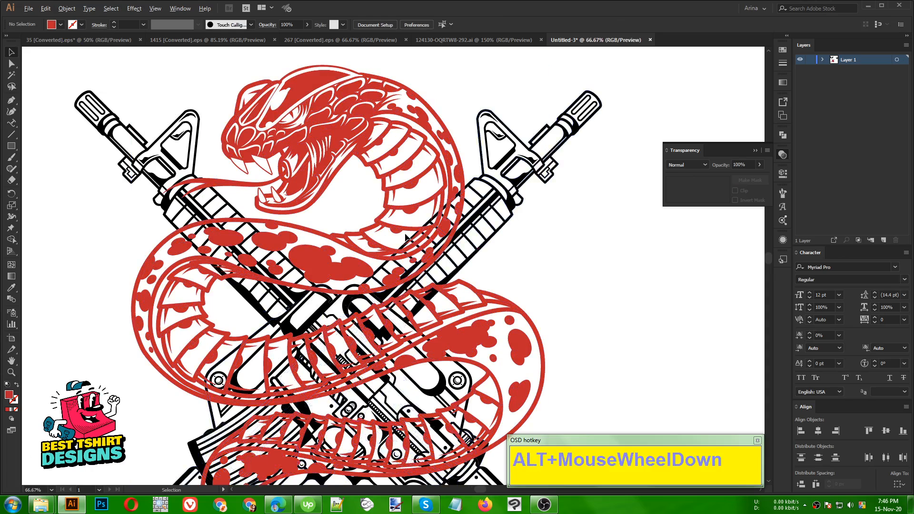
click(515, 261)
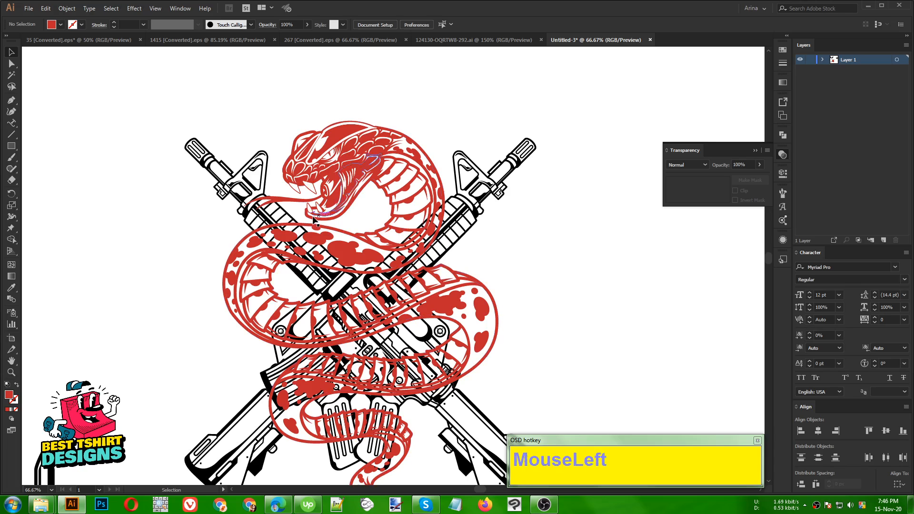
scroll(496, 236, down, 1)
click(496, 236)
scroll(496, 236, down, 3)
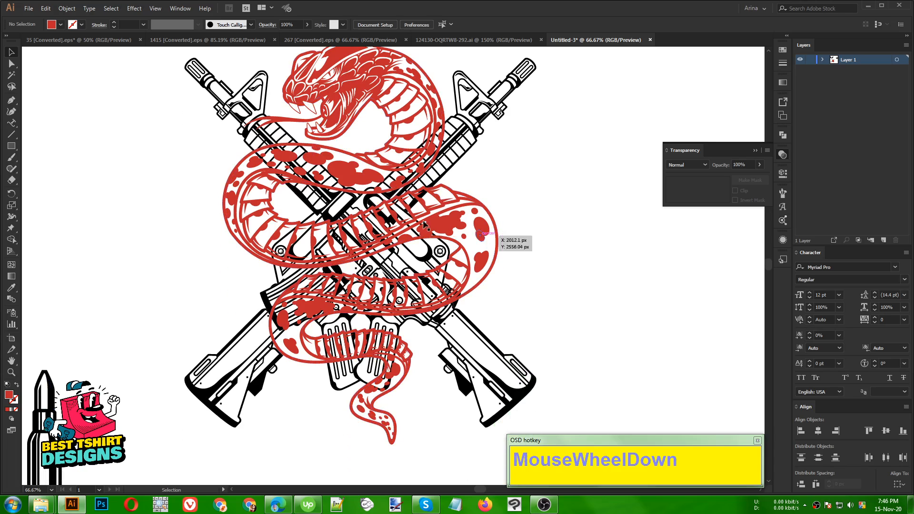
scroll(409, 212, up, 1)
click(608, 260)
scroll(411, 247, down, 2)
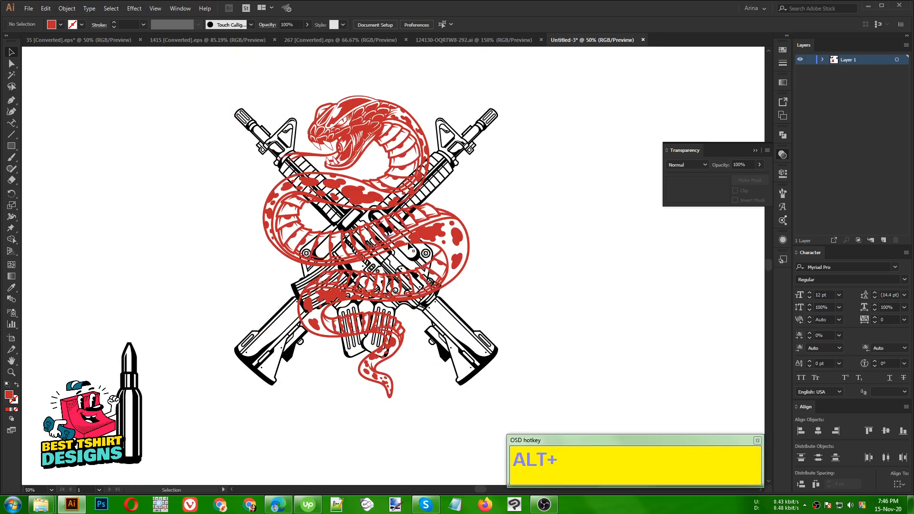
click(526, 245)
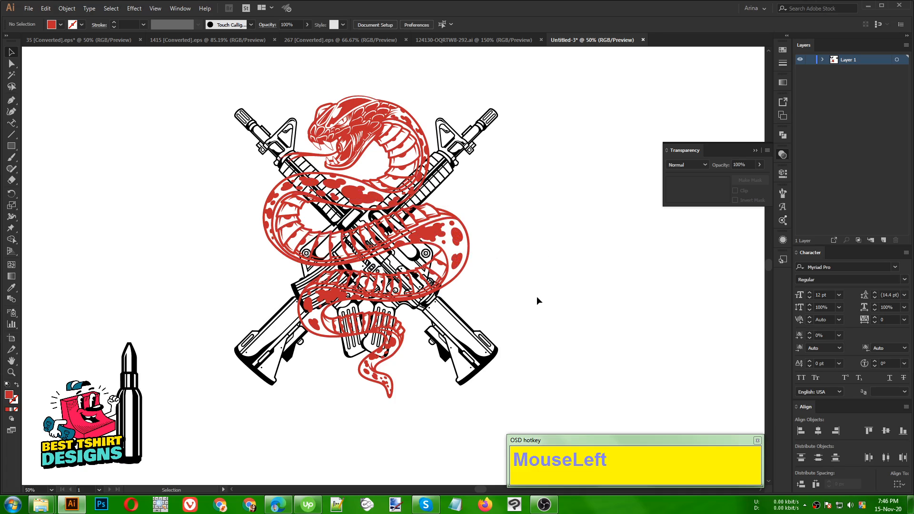
alt+scroll(370, 360, up, 2)
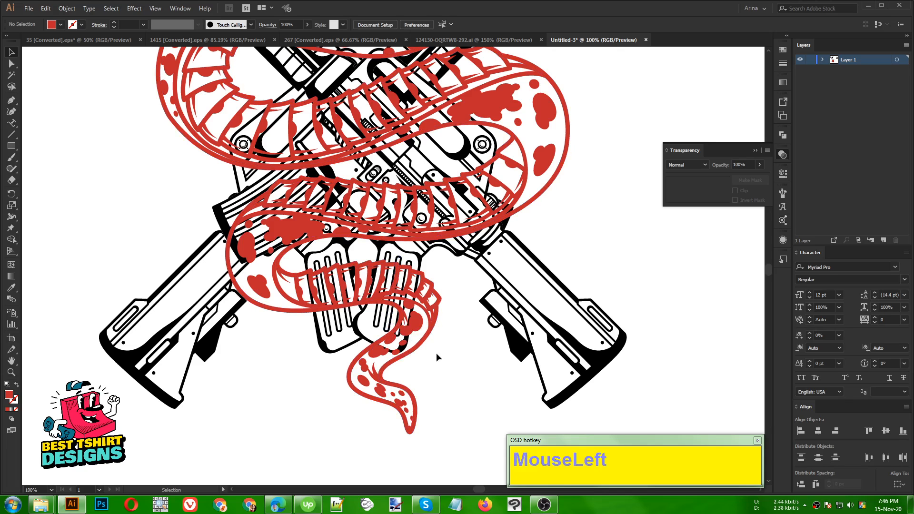
alt+scroll(371, 355, down, 1)
alt+scroll(374, 362, down, 1)
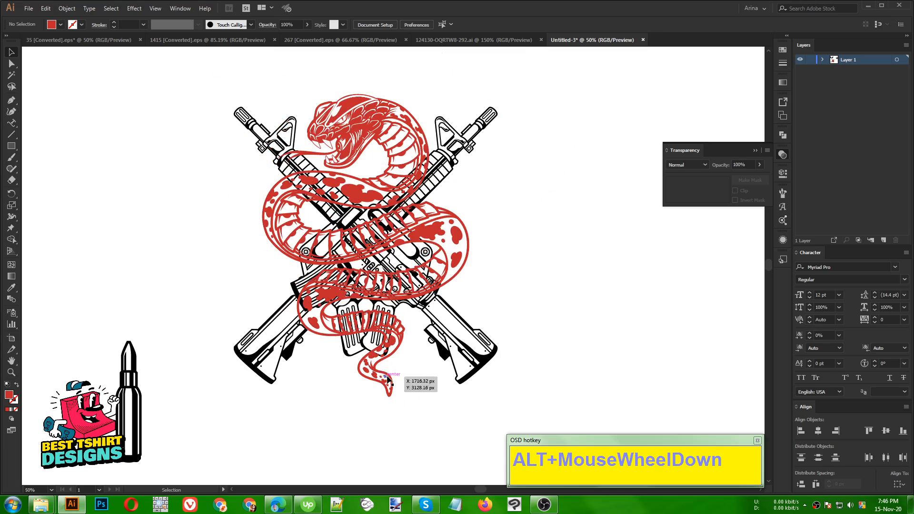
Scale the snake proportionally about its center, first down, then up to about 966 × 1413 px.
click(381, 386)
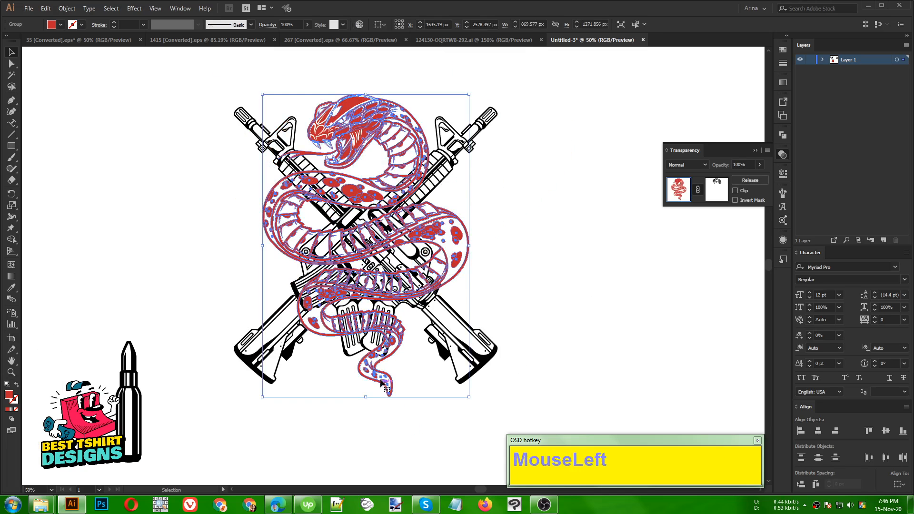
alt+shift+drag(369, 96, 366, 109)
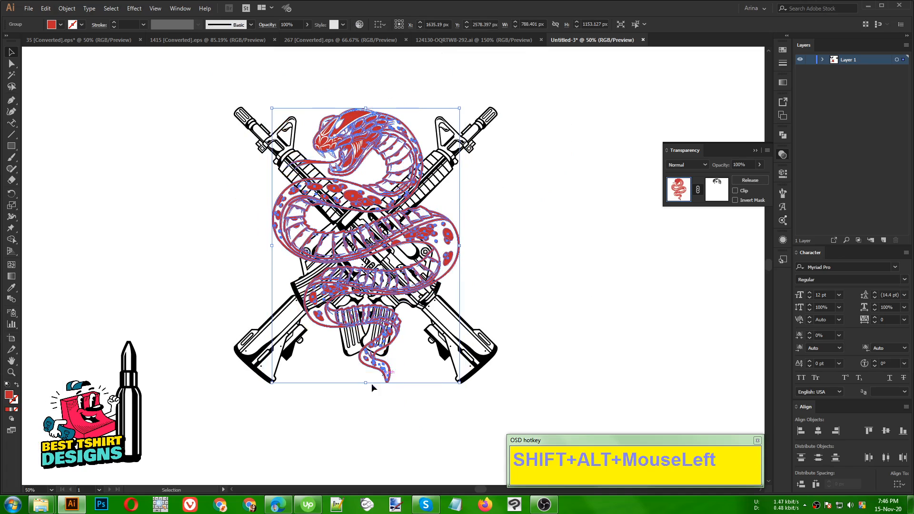
alt+shift+drag(365, 382, 367, 414)
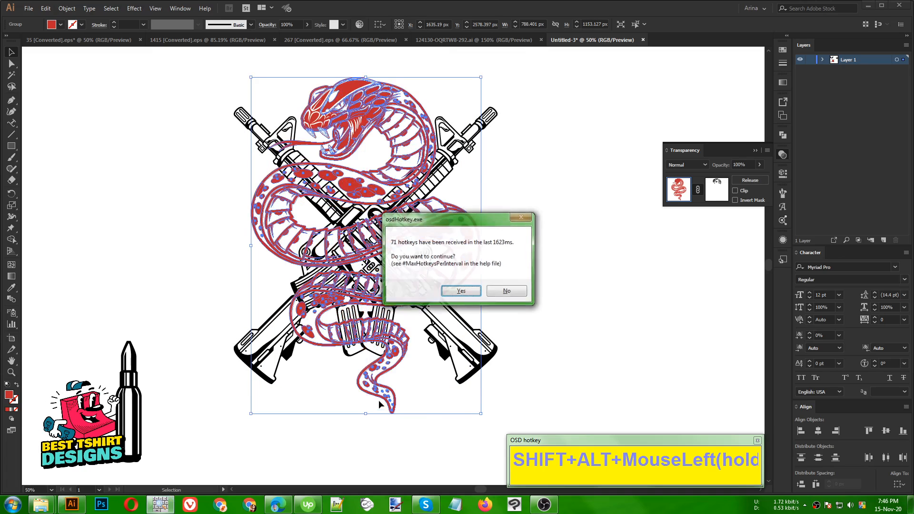
click(447, 292)
alt+scroll(341, 320, down, 1)
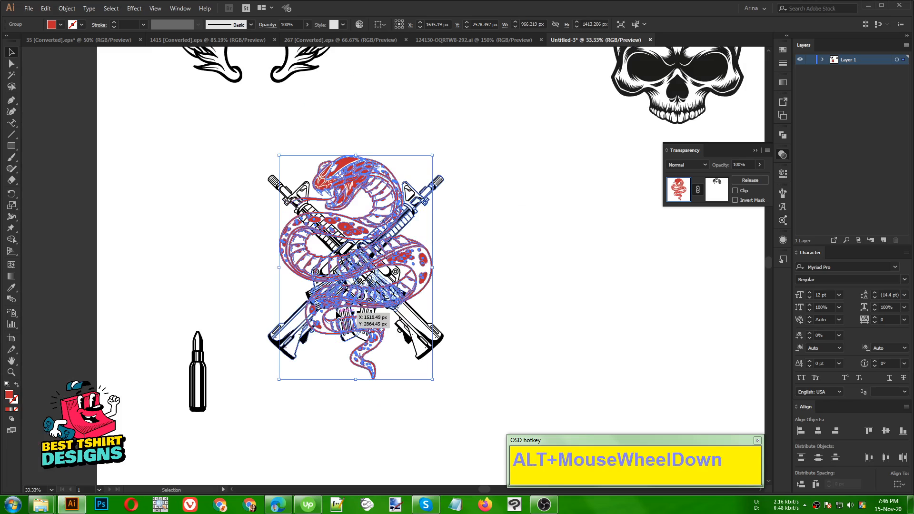
Nudge the snake straight down over the crossed rifles by about 79 px.
key(Down)
key(Down)
key(Down)
key(Down)
key(Down)
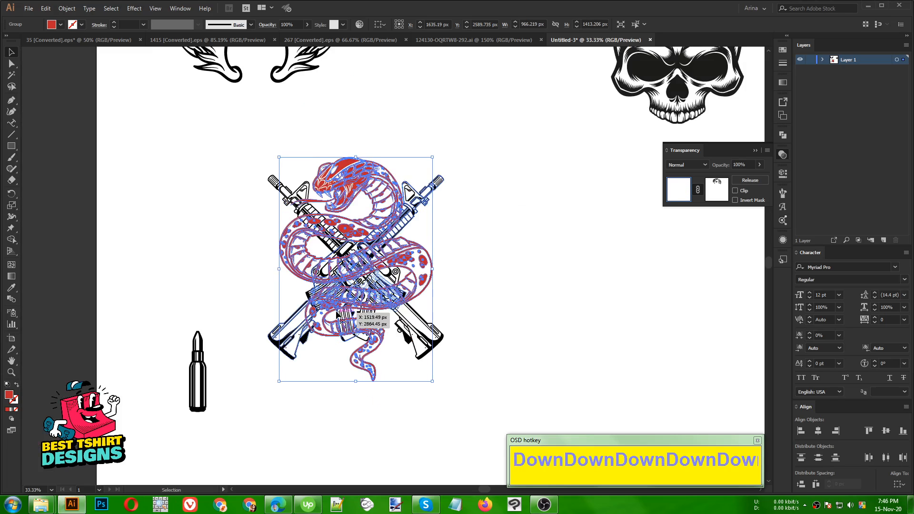
key(Down)
key(Down)
key(Down)
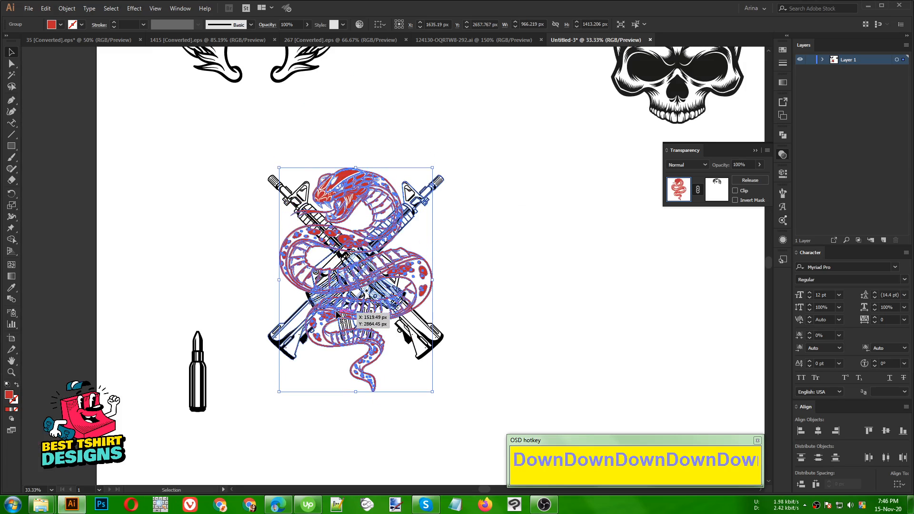
key(Down)
key(Up)
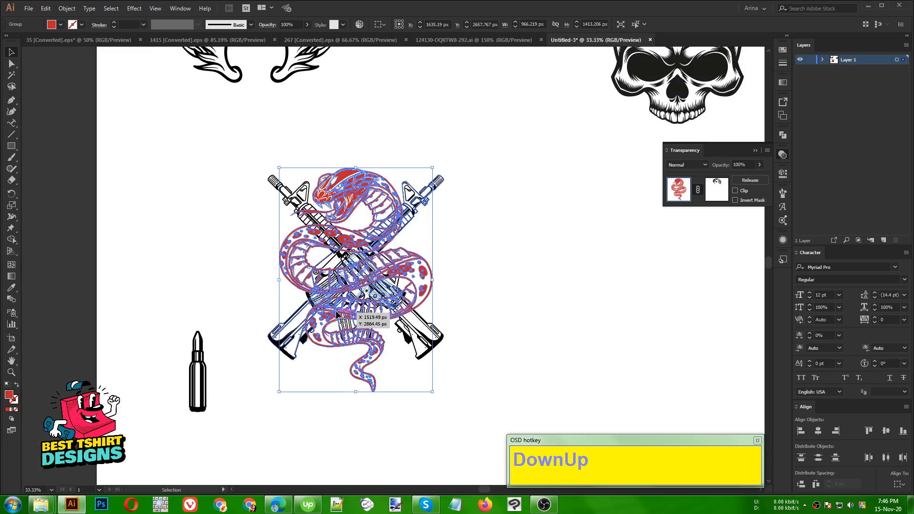
Shrink the snake proportionally about its center in two passes to about 859 × 1257 px.
drag(355, 392, 355, 385)
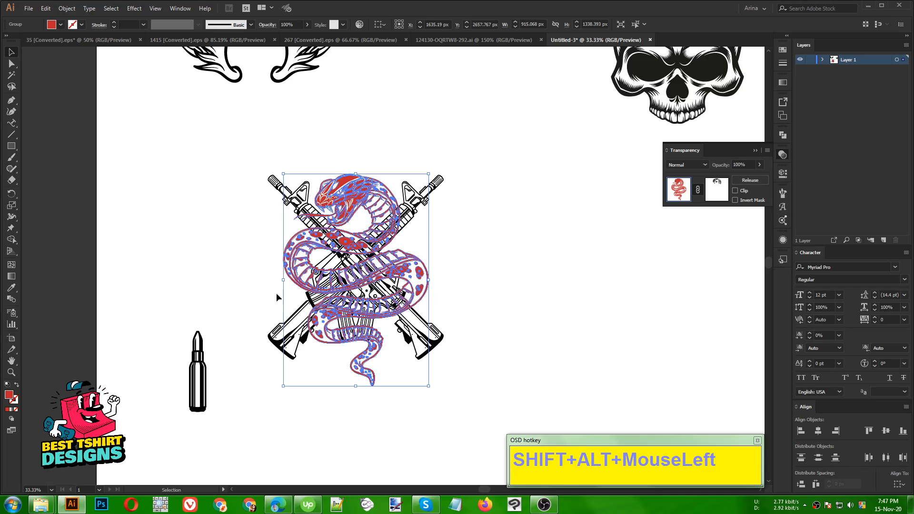
click(449, 257)
scroll(350, 276, up, 2)
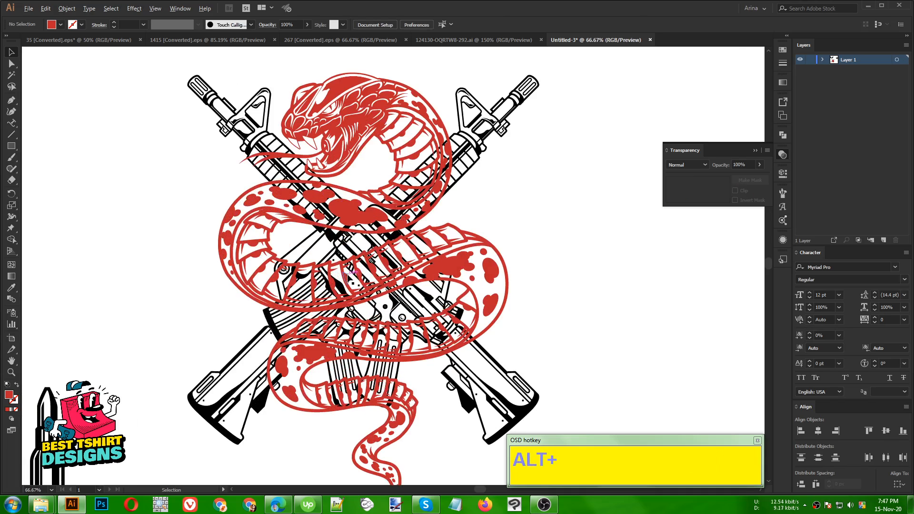
scroll(350, 277, down, 1)
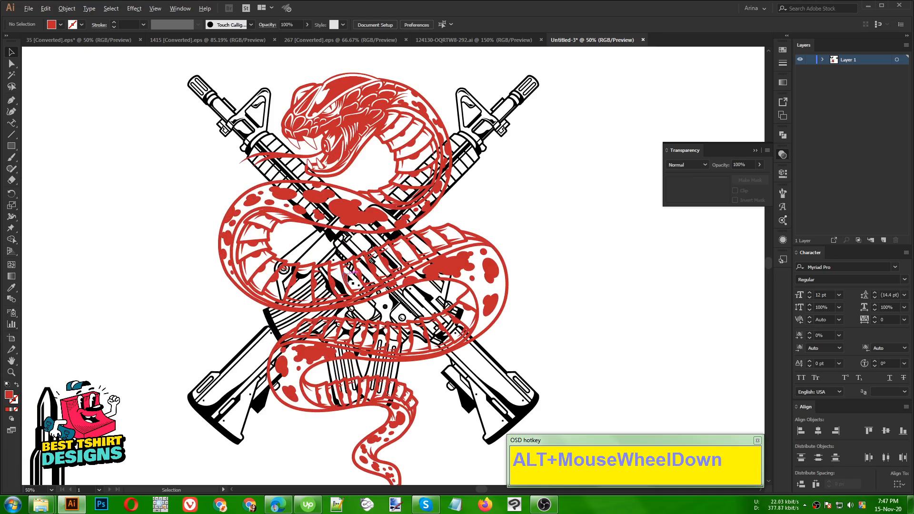
click(352, 233)
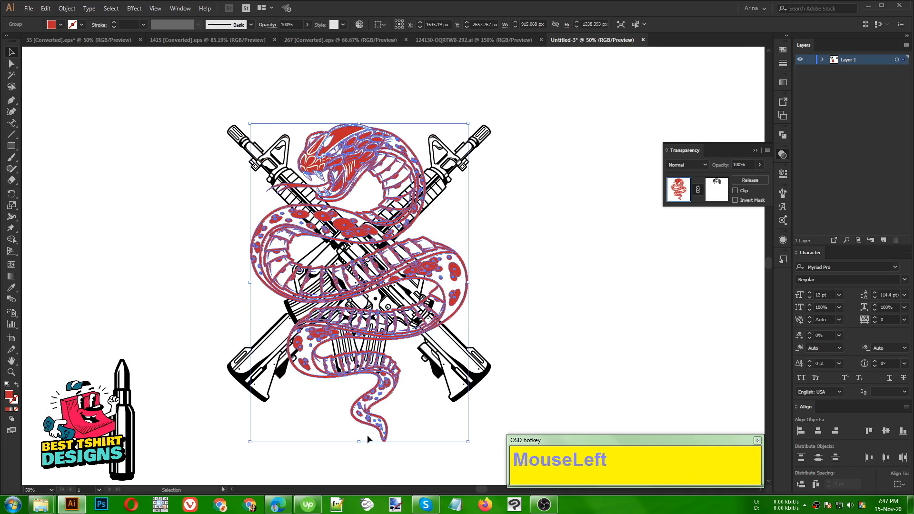
drag(359, 441, 359, 432)
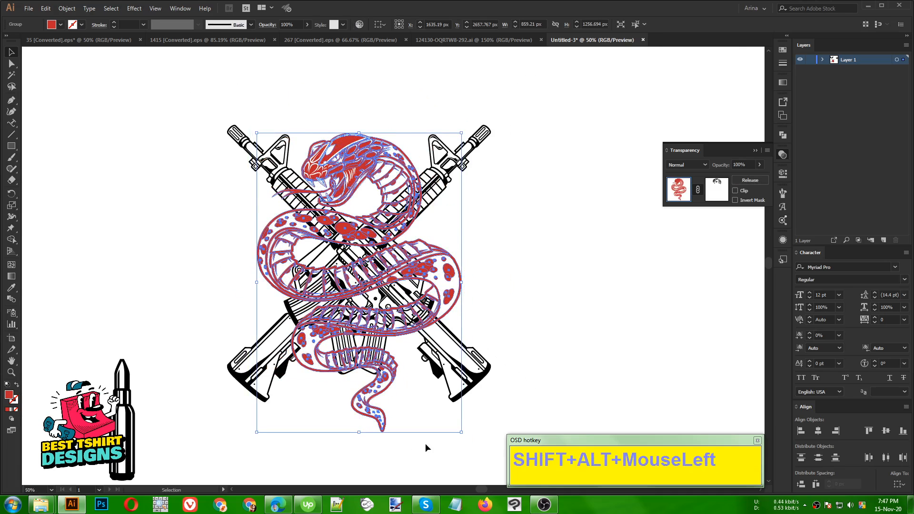
Shrink the snake proportionally to about 821 × 1200 px, nudge it slightly lower on the rifles and deselect it.
key(Right)
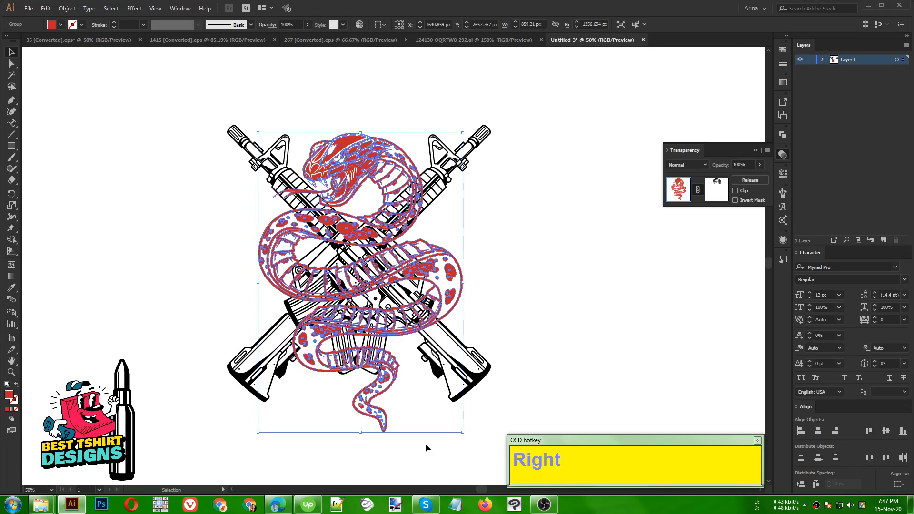
key(Down)
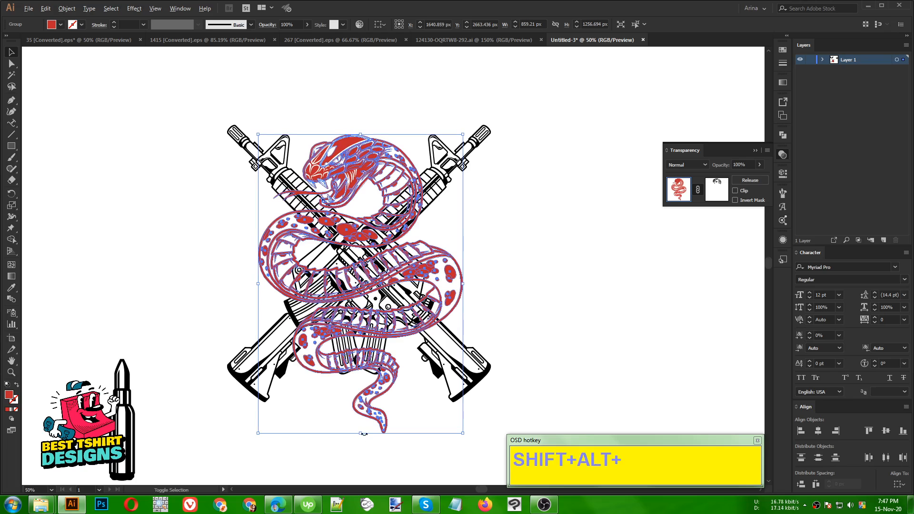
drag(360, 433, 361, 427)
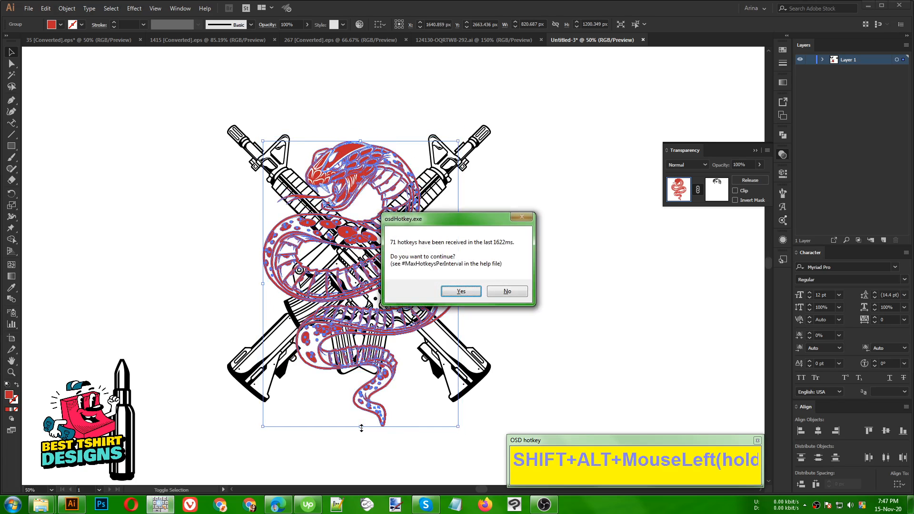
click(479, 291)
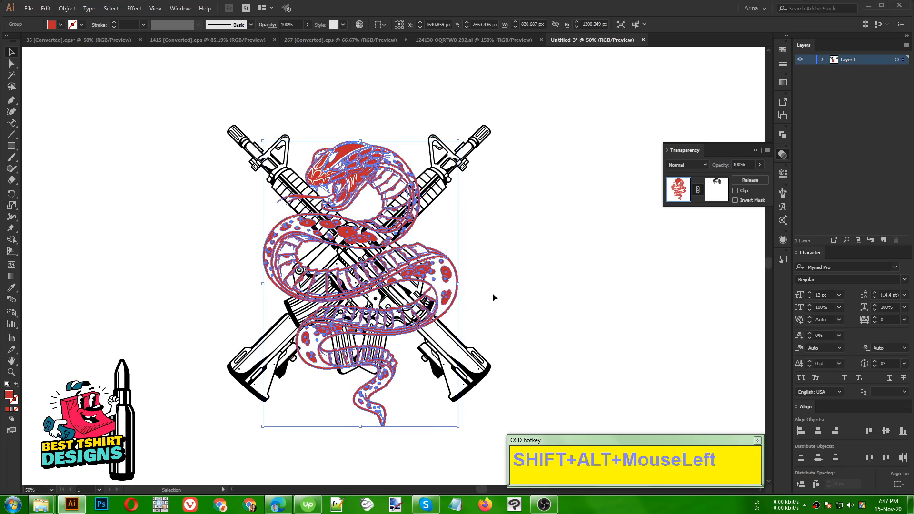
key(Down)
key(Down)
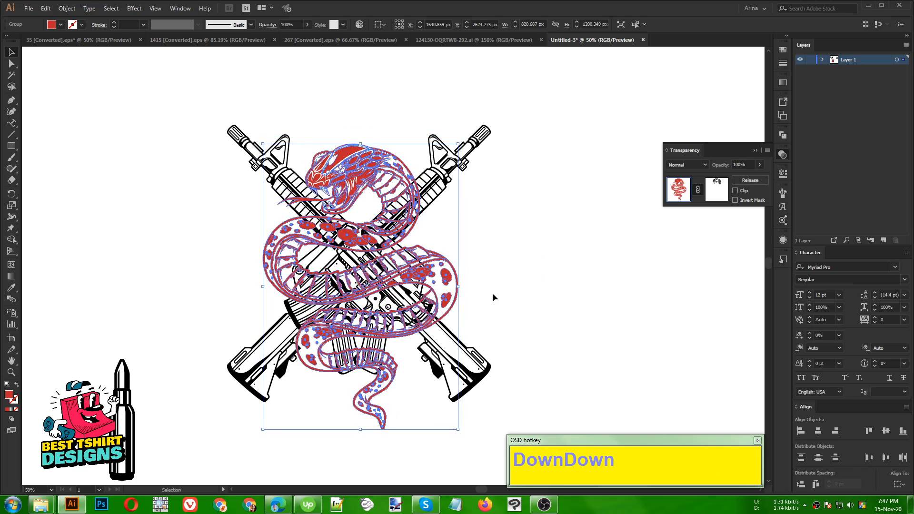
key(Left)
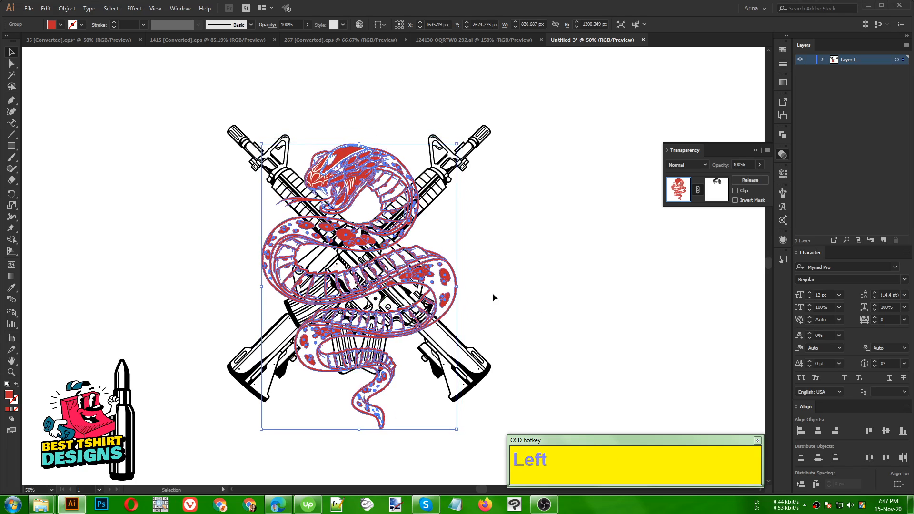
click(421, 395)
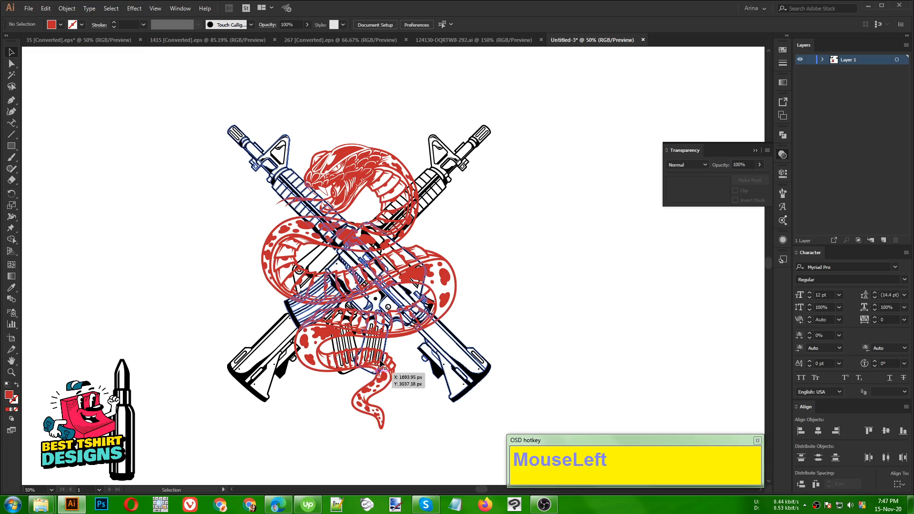
Align the snake and the crossed rifles to each other by their vertical centers, and deselect them.
click(420, 275)
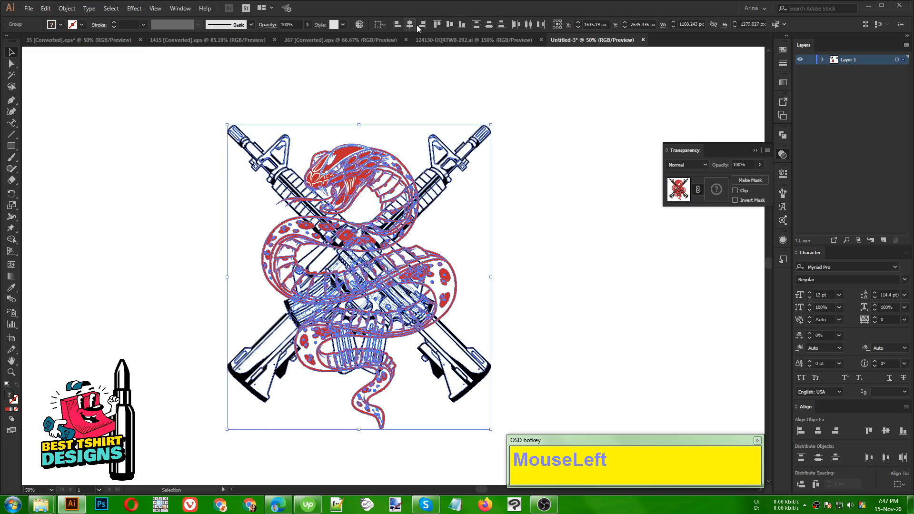
click(447, 24)
click(382, 82)
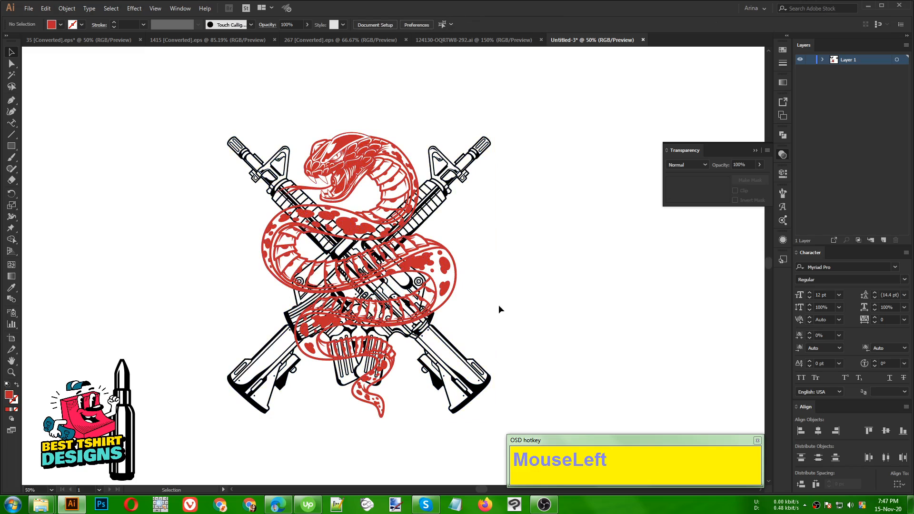
Enlarge the snake proportionally to about 897 × 1313 px, keeping its top edge in place and extending the tail below the rifles.
click(372, 402)
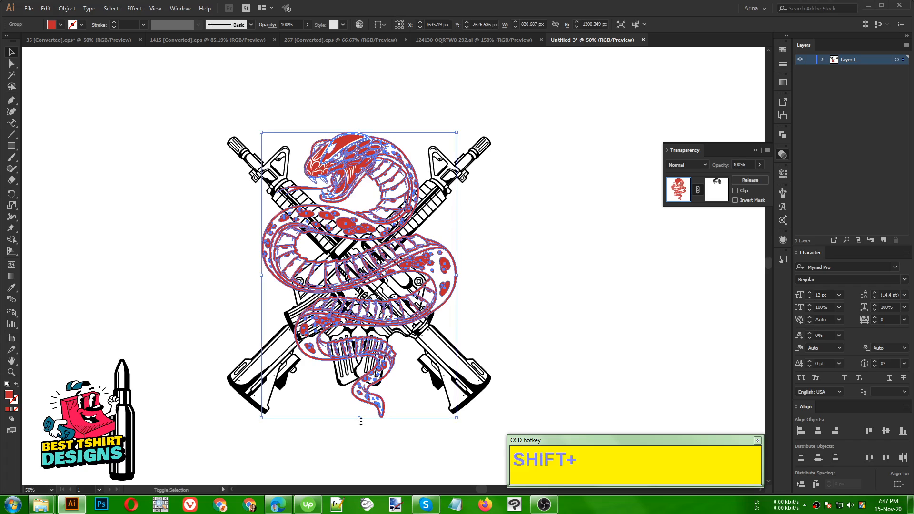
drag(361, 420, 362, 440)
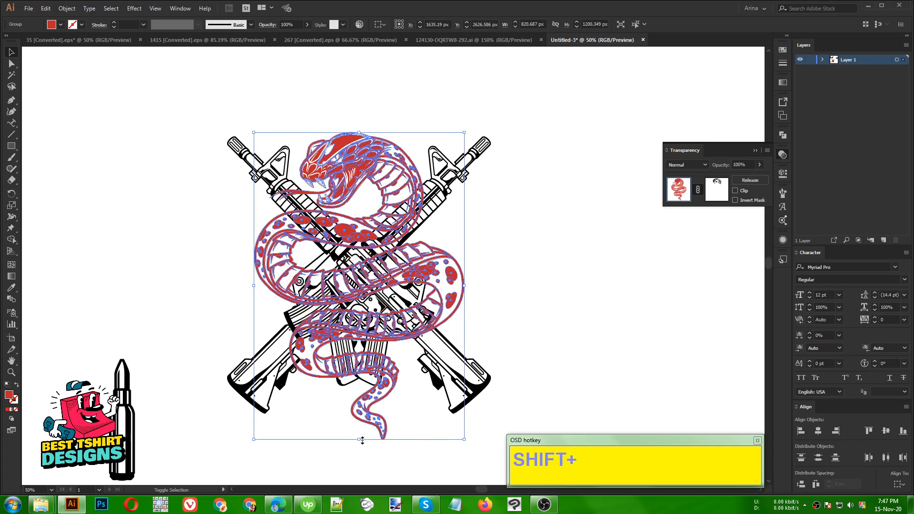
scroll(377, 402, up, 1)
scroll(383, 362, down, 2)
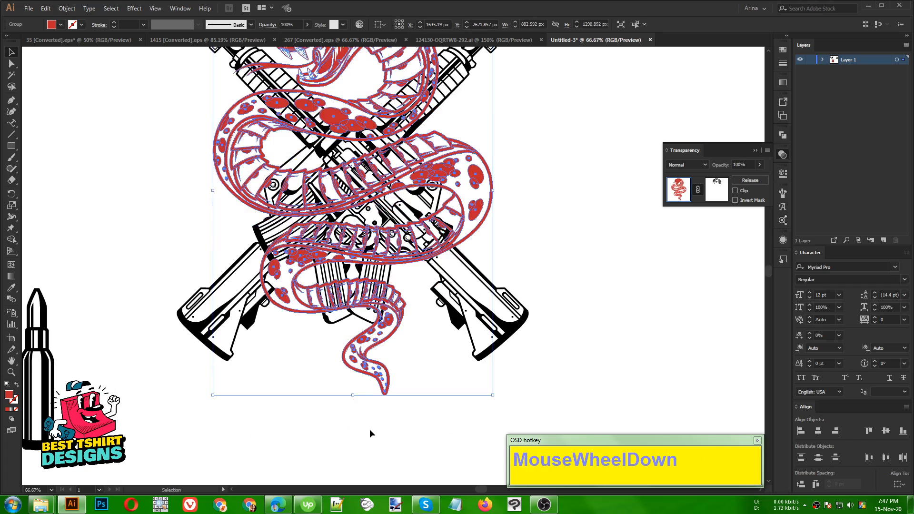
drag(353, 395, 353, 404)
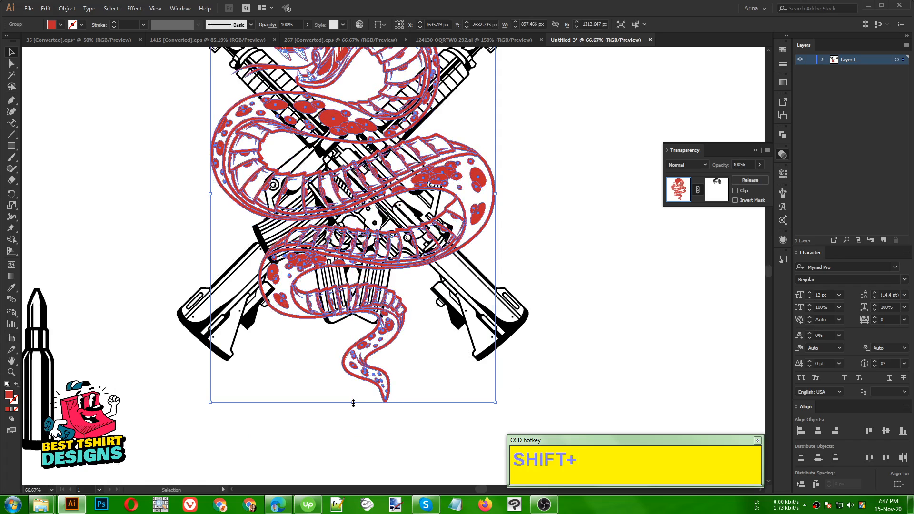
Nudge the snake slightly to the right over the crossed rifles and deselect it.
key(shift+Right)
key(shift+Right)
key(shift+Right)
key(shift+Right)
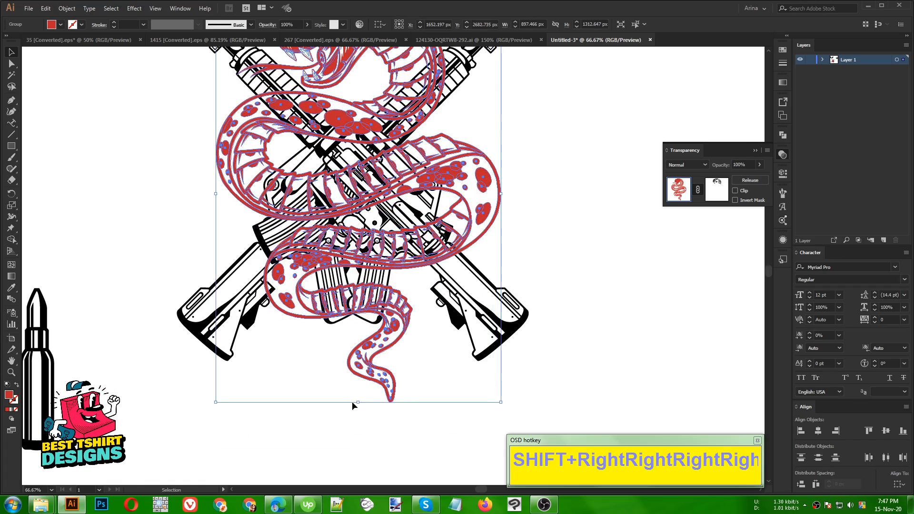
click(327, 367)
scroll(327, 368, down, 1)
click(499, 282)
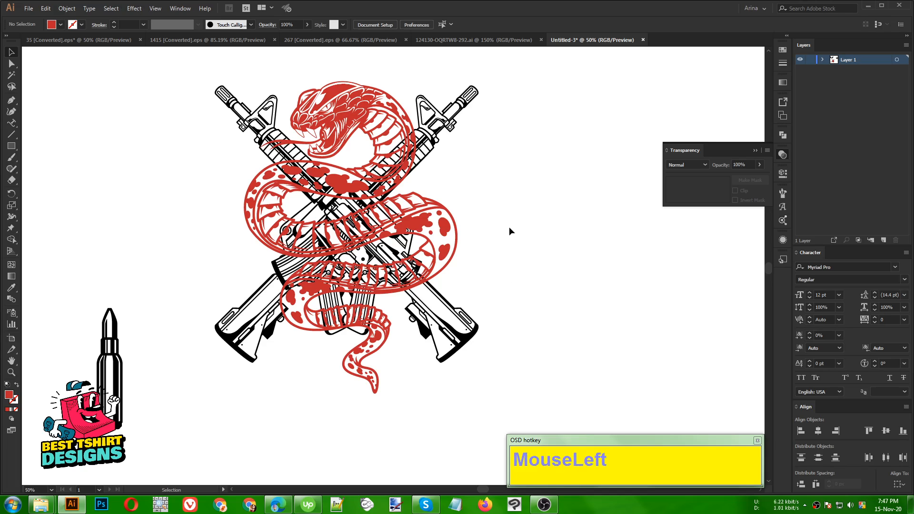
Copy the crossed rifles and paste them in place inside the snake's opacity mask.
scroll(377, 313, up, 2)
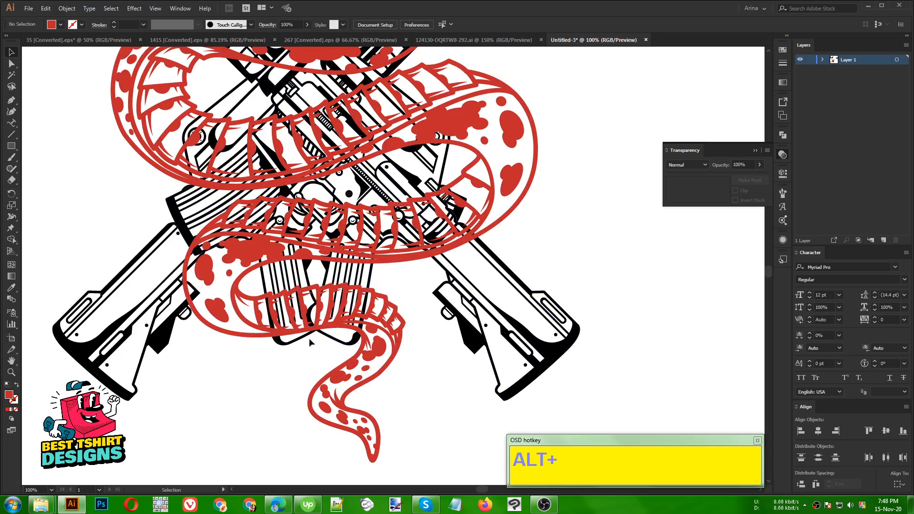
click(355, 343)
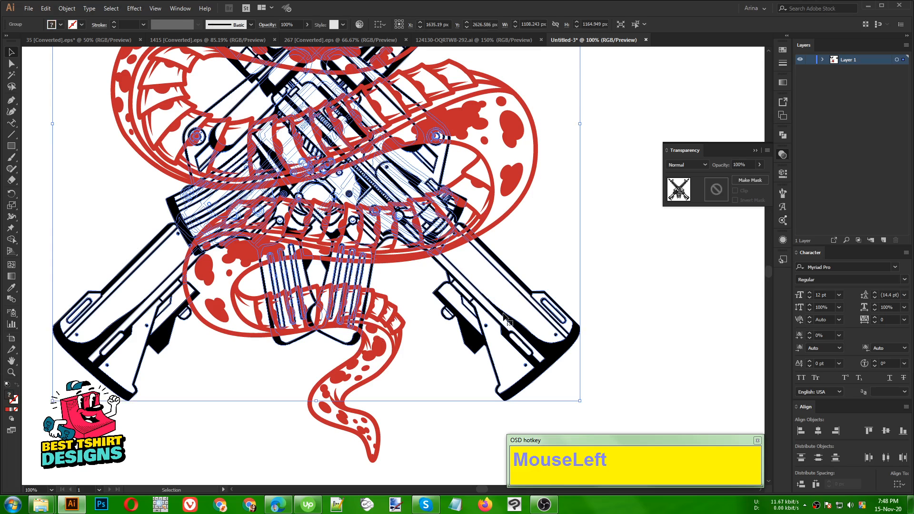
key(ctrl)
key(ctrl+c)
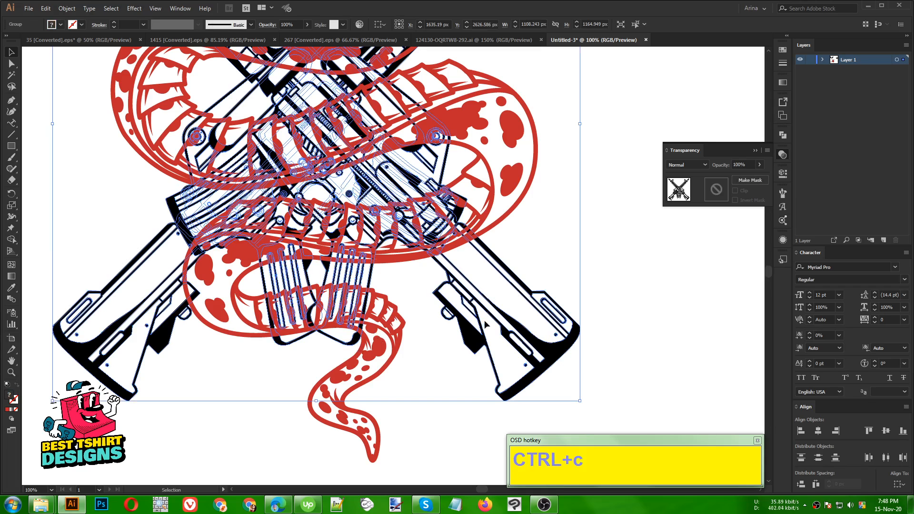
click(399, 349)
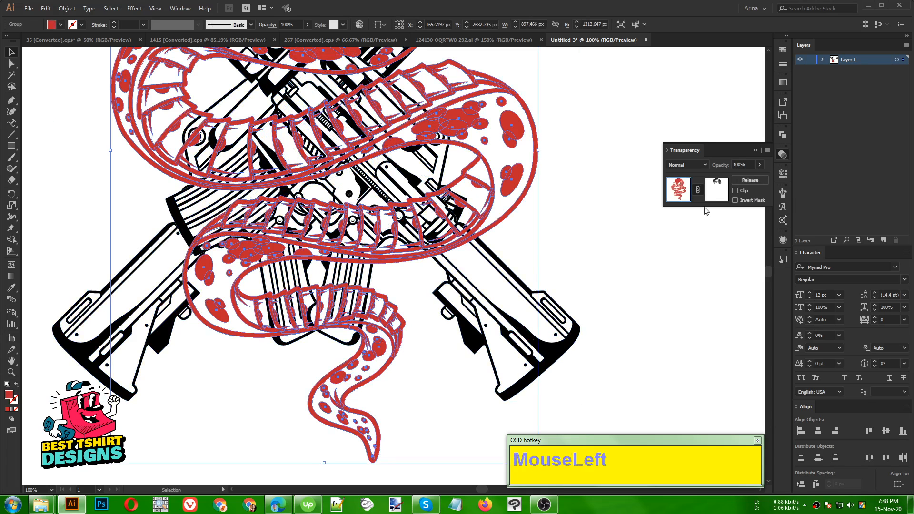
click(717, 195)
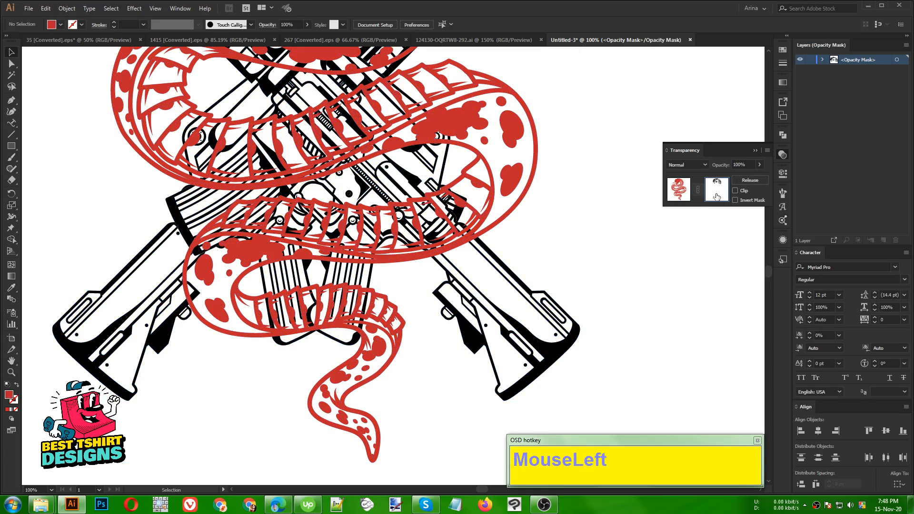
alt+scroll(416, 296, down, 1)
scroll(403, 257, up, 2)
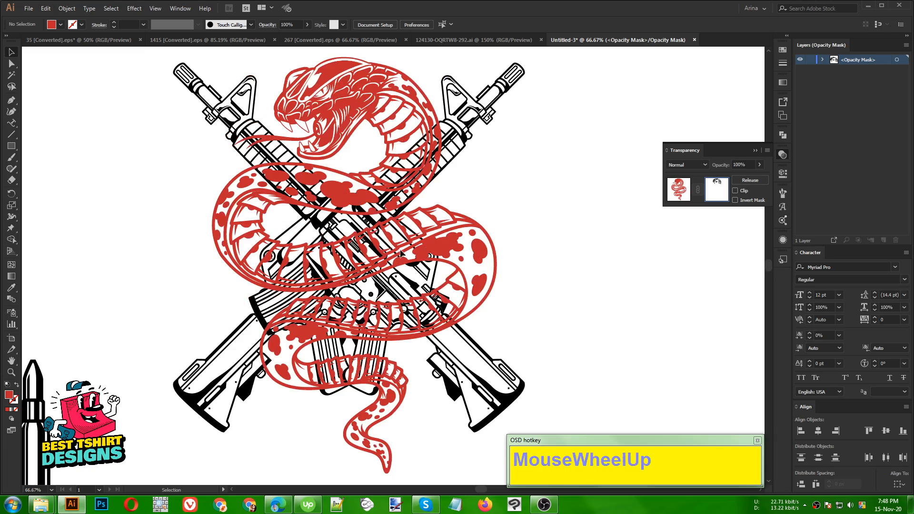
click(721, 195)
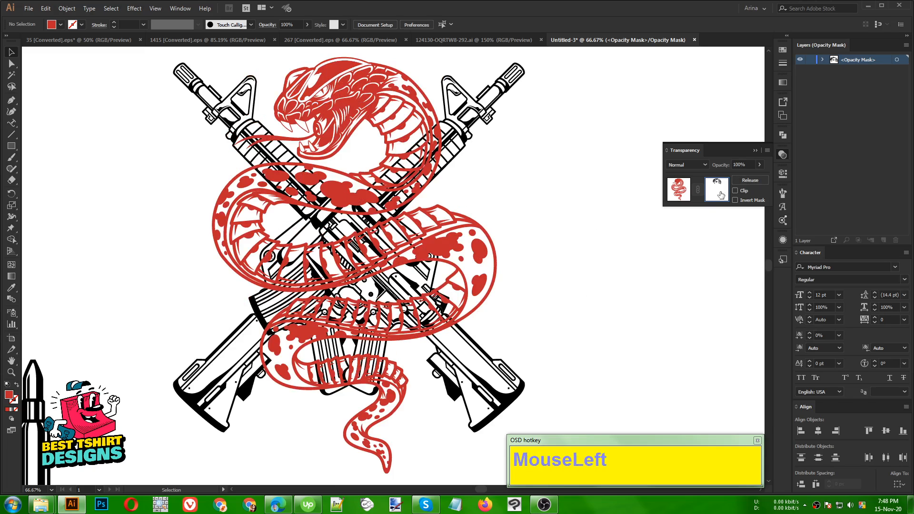
key(ctrl)
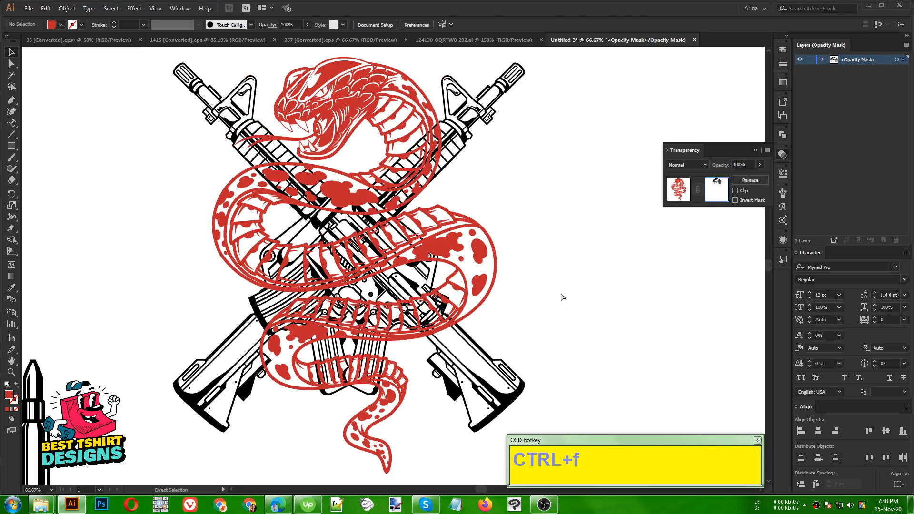
key(ctrl+f)
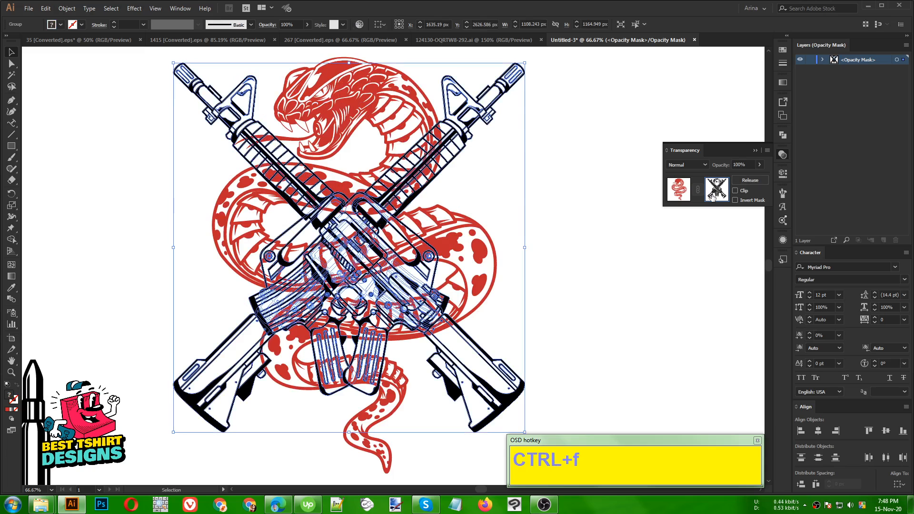
Unite the pasted rifles in the opacity mask into one solid black silhouette and deselect it.
click(783, 135)
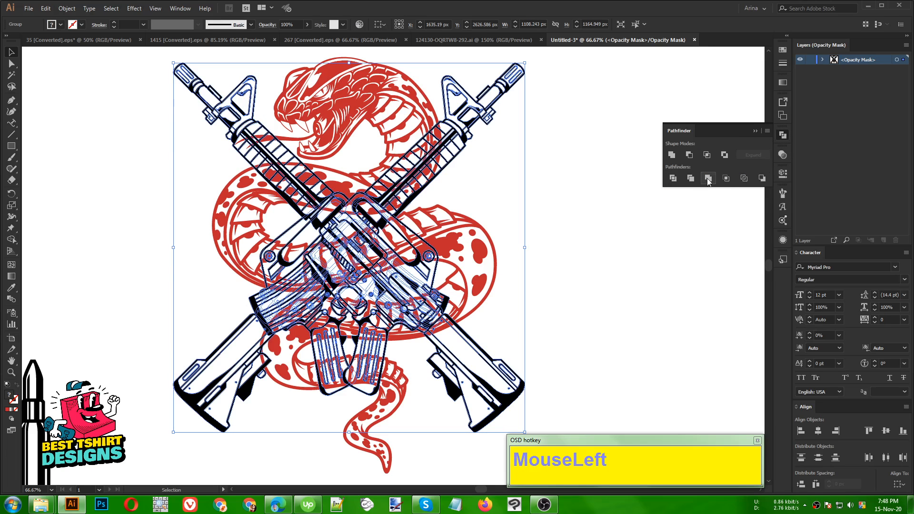
click(671, 155)
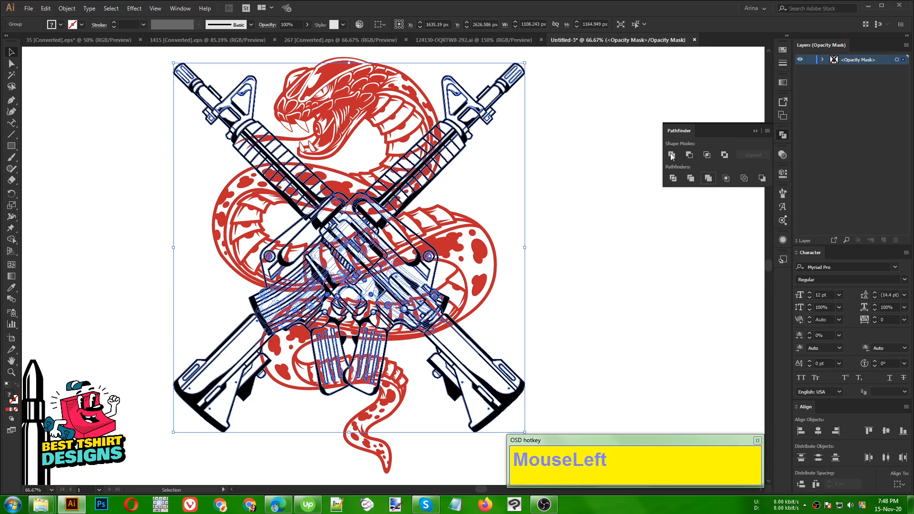
click(546, 240)
click(781, 155)
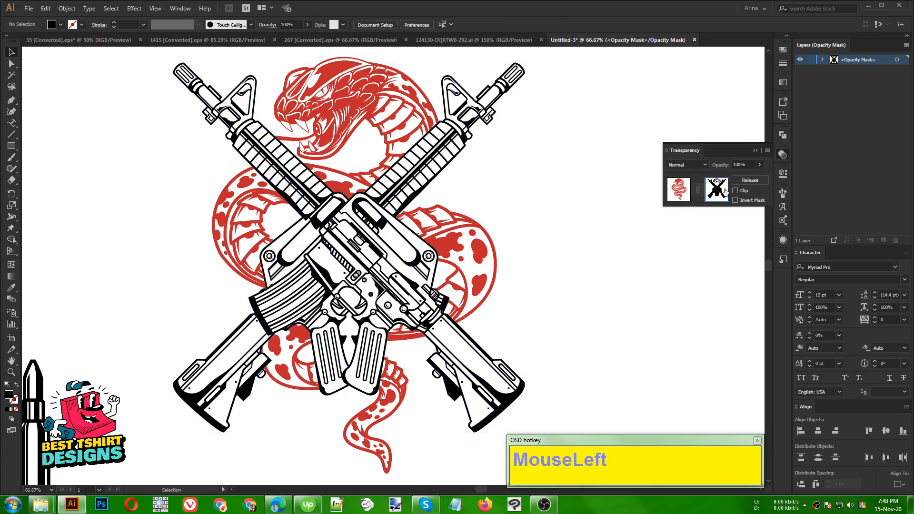
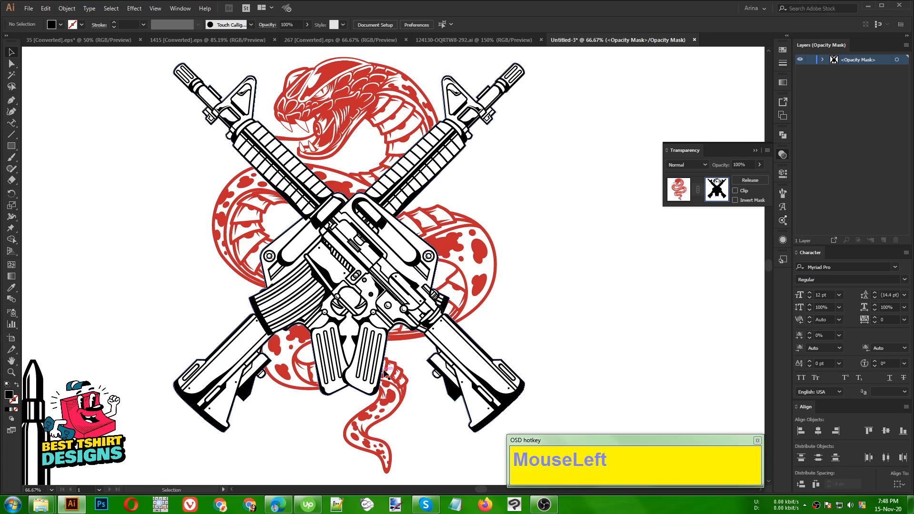
scroll(347, 399, up, 1)
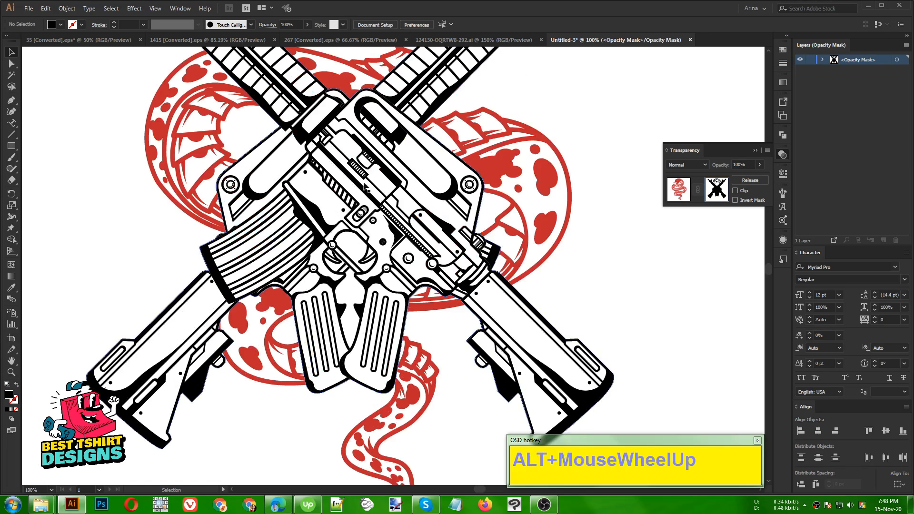
scroll(303, 196, up, 3)
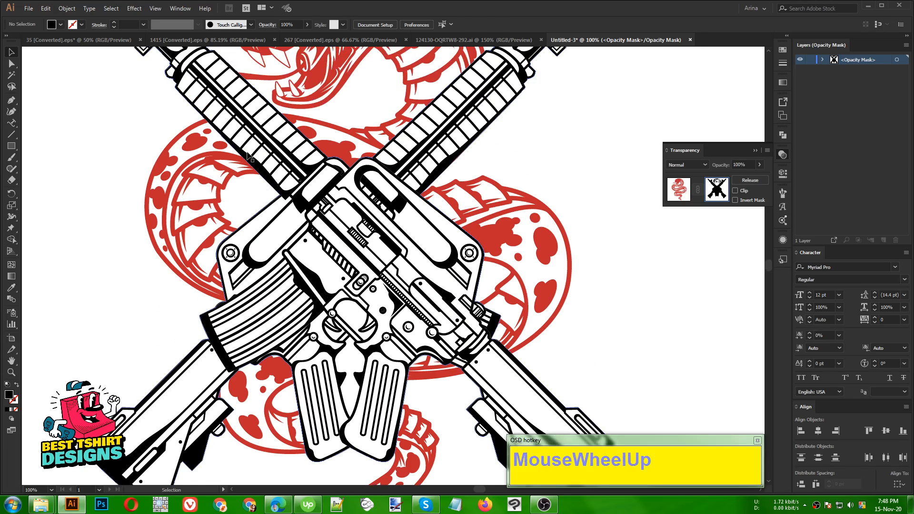
alt+scroll(306, 198, down, 1)
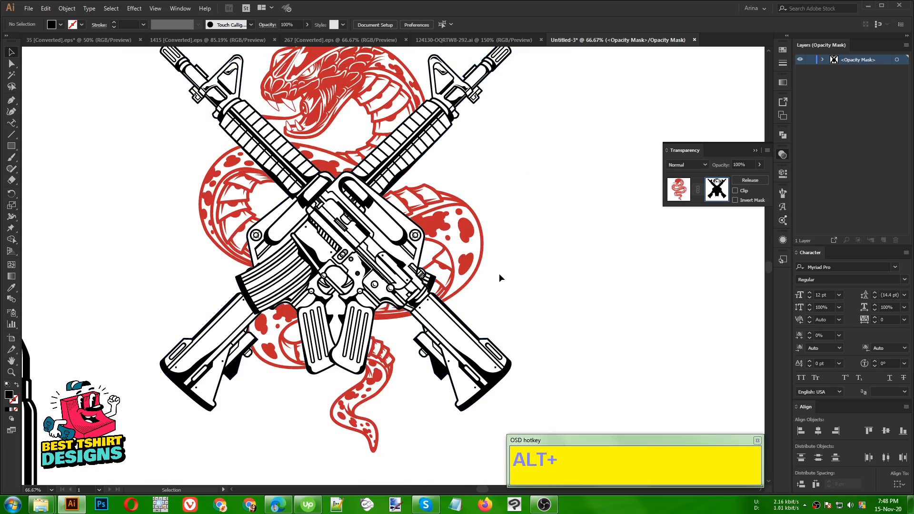
click(504, 274)
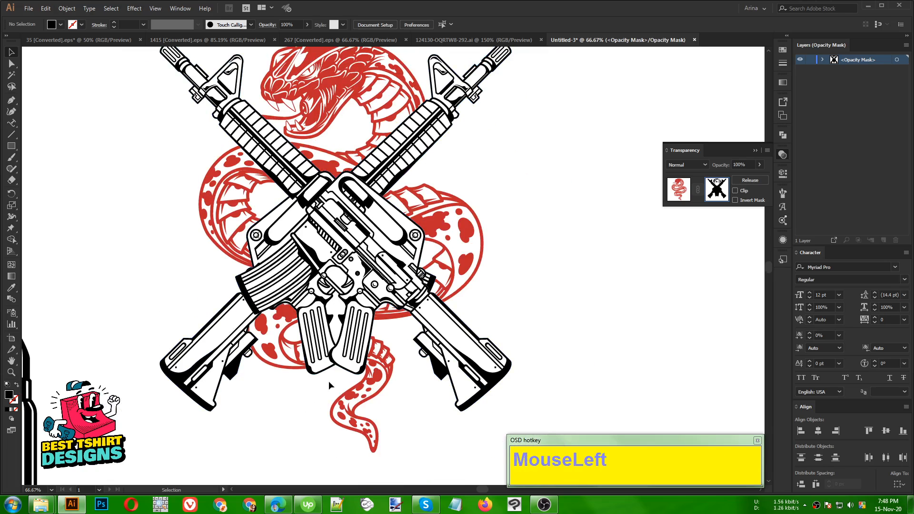
Erase the mask's rifle silhouette with an enlarged Eraser brush along the snake's lower coil, above the magazines, undoing the stray stroke over the left magazine.
click(369, 323)
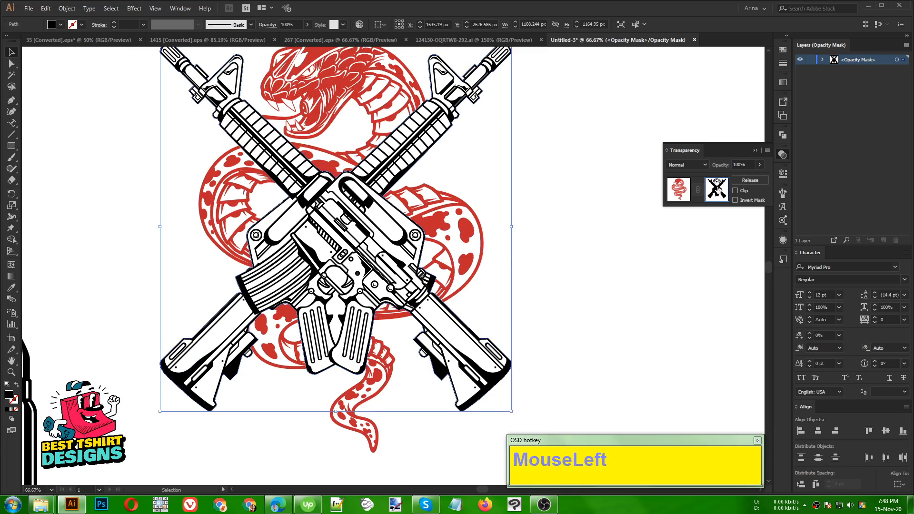
scroll(549, 292, up, 2)
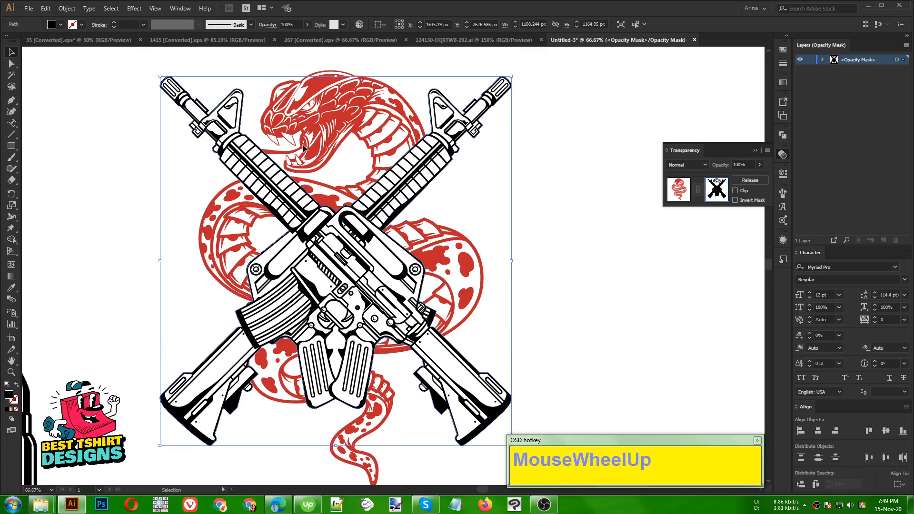
click(561, 306)
drag(549, 217, 124, 192)
scroll(438, 271, down, 3)
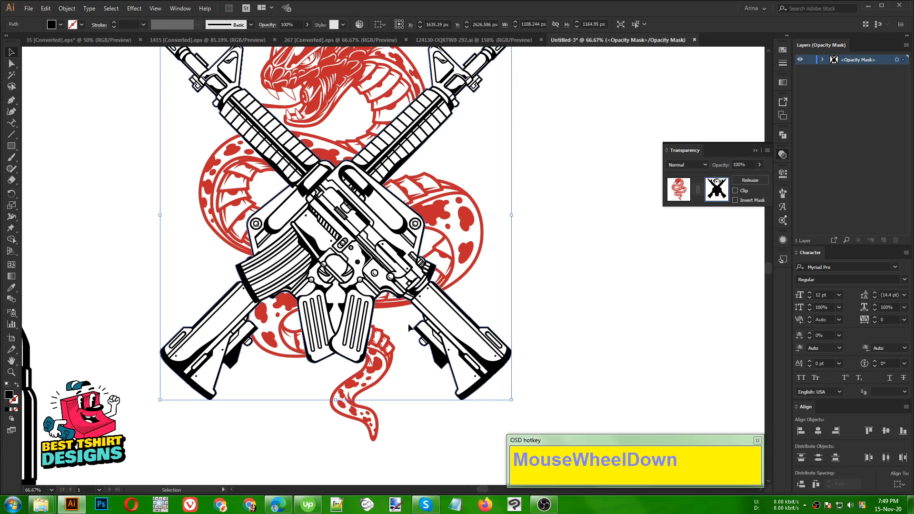
key(shift+e)
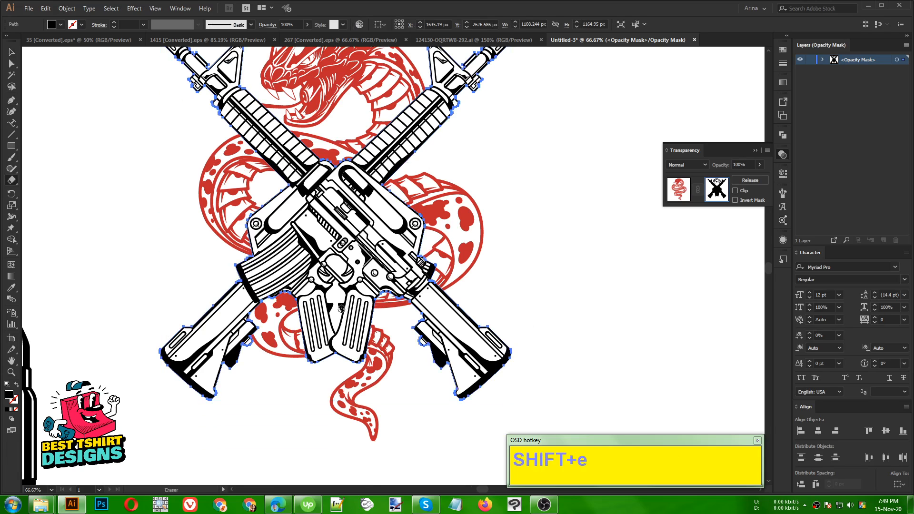
key(bracketright)
key(bracketright)
key(bracketright)
key(bracketright)
key(bracketright)
key(bracketright)
key(bracketright)
key(bracketright)
key(bracketleft)
key(bracketleft)
key(bracketleft)
key(bracketleft)
key(bracketleft)
drag(294, 305, 431, 285)
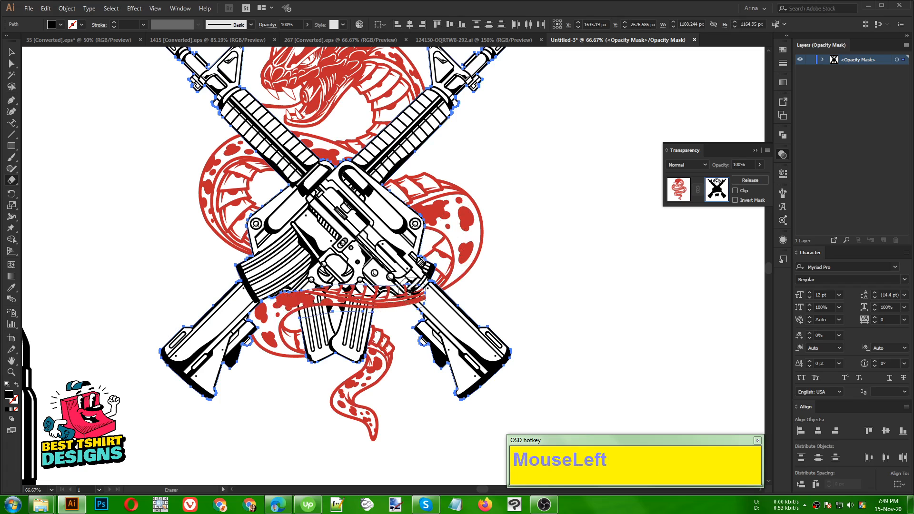
drag(274, 299, 378, 276)
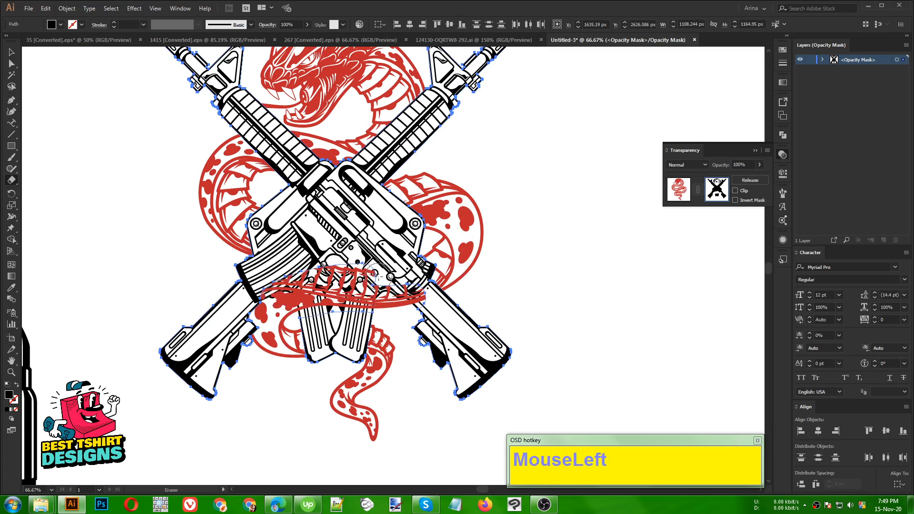
mouse_move(257, 322)
mouse_down()
mouse_move(249, 333)
mouse_move(266, 290)
mouse_move(322, 281)
mouse_up()
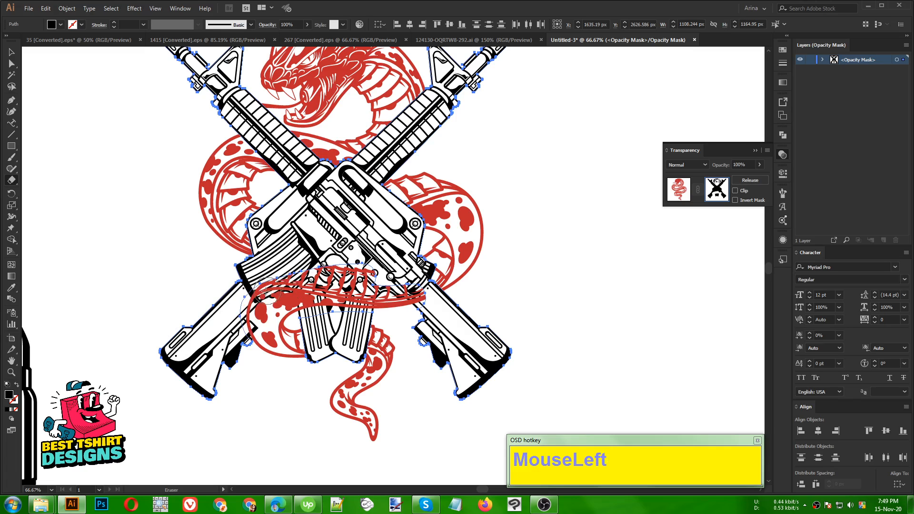
mouse_move(267, 294)
mouse_down()
mouse_move(336, 263)
mouse_move(368, 273)
mouse_up()
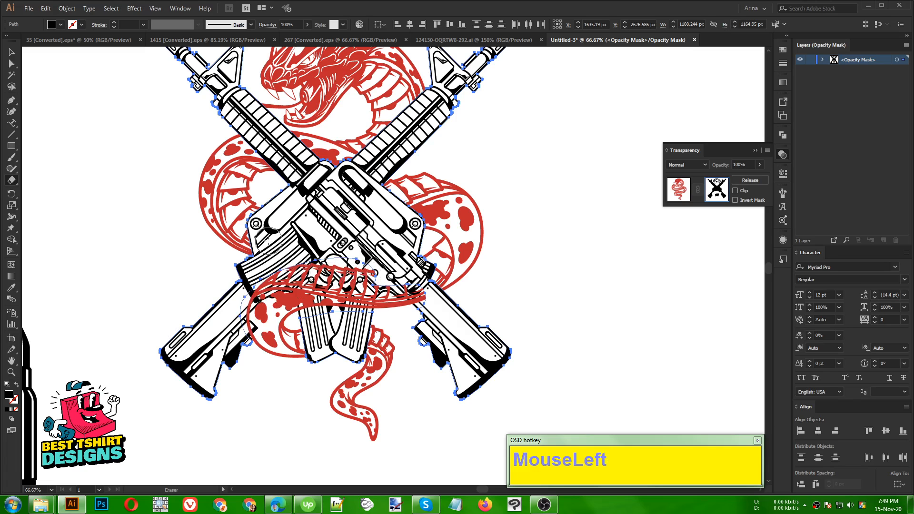
mouse_move(288, 246)
mouse_down()
mouse_move(266, 257)
mouse_move(284, 259)
mouse_up()
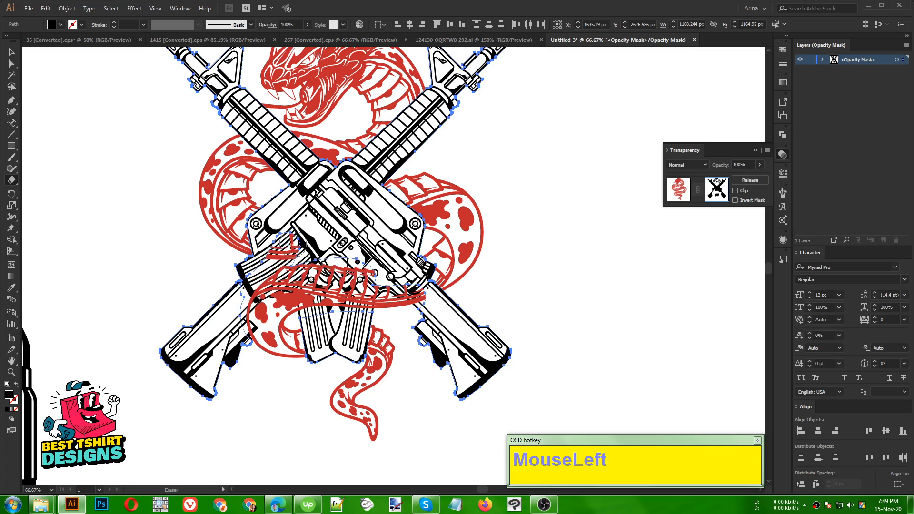
key(ctrl+z)
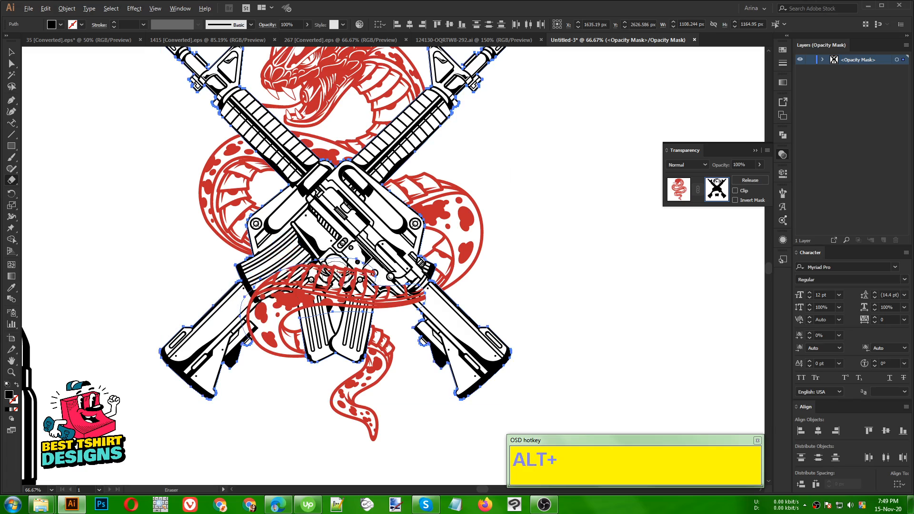
Erase the rest of the mask silhouette where the lower coil crosses the right rifle, and deselect it.
alt+scroll(336, 277, up, 1)
mouse_move(238, 304)
mouse_down()
mouse_move(233, 286)
mouse_move(271, 269)
mouse_move(304, 281)
mouse_move(235, 275)
mouse_move(306, 265)
mouse_move(322, 285)
mouse_move(453, 261)
mouse_move(495, 223)
mouse_move(481, 276)
mouse_move(453, 318)
mouse_move(459, 314)
mouse_up()
key(ctrl+z)
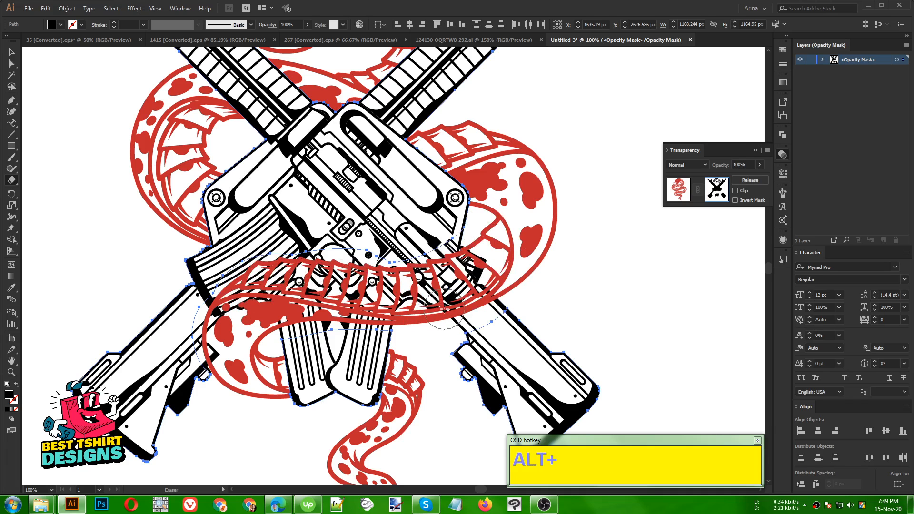
scroll(380, 289, down, 1)
key(v)
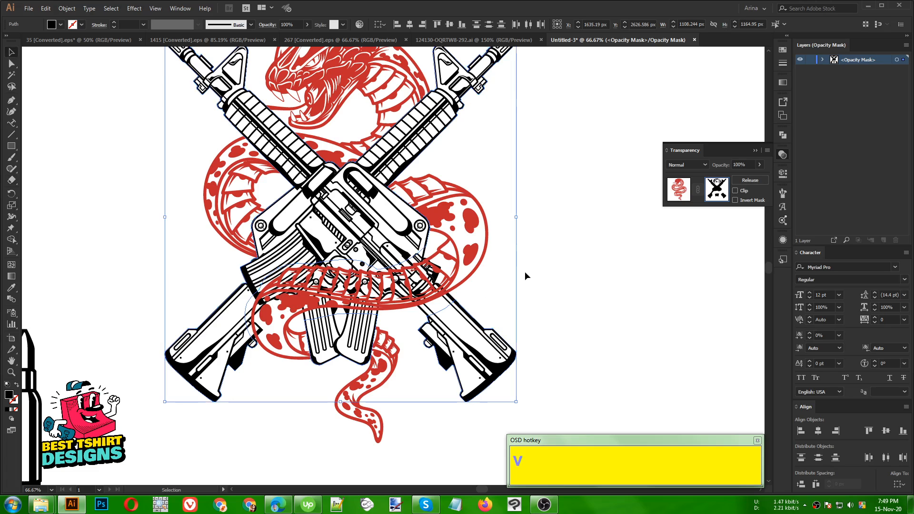
click(525, 272)
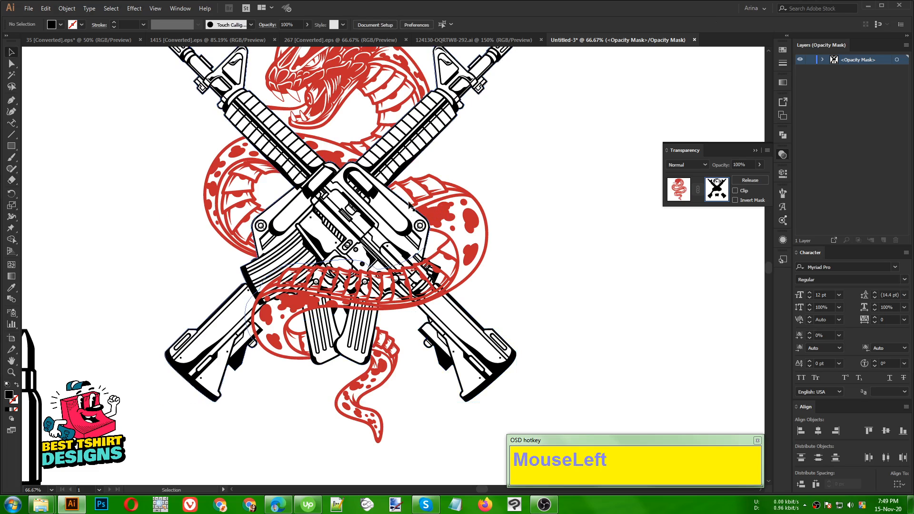
Erase the mask's rifle silhouette along the snake's upper body coil where it crosses both rifles above their crossing point.
scroll(412, 231, up, 3)
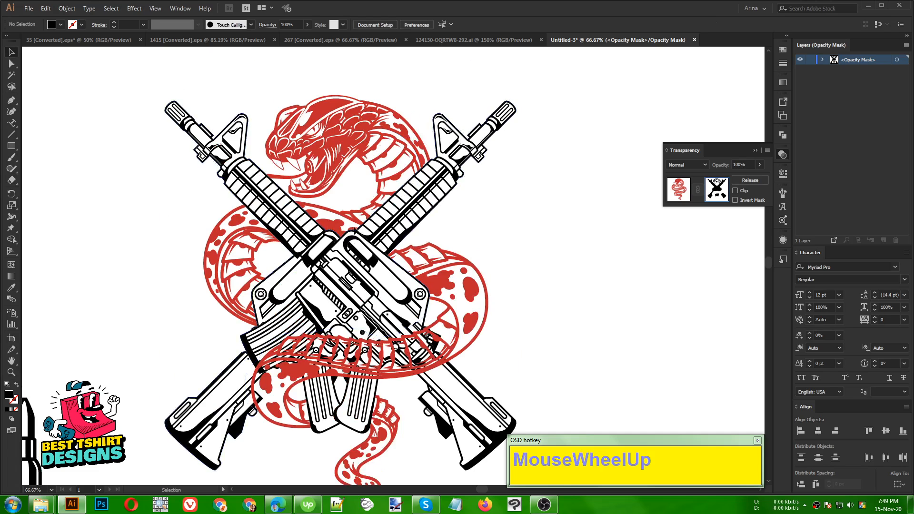
click(411, 220)
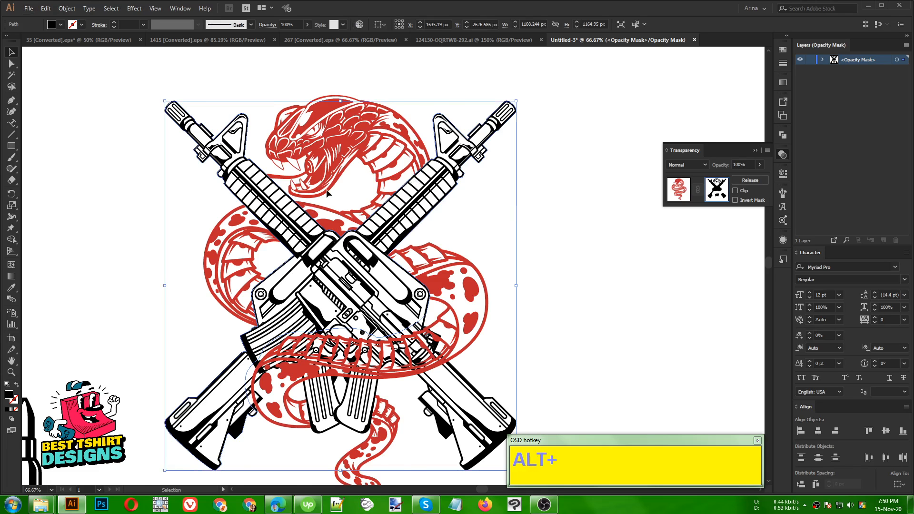
scroll(327, 192, up, 1)
key(shift+e)
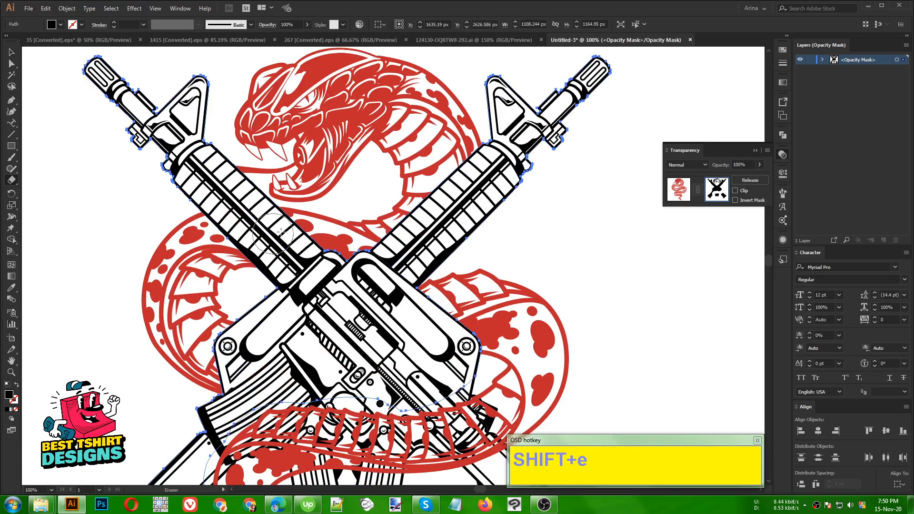
mouse_move(201, 233)
mouse_down()
mouse_move(200, 224)
mouse_move(329, 232)
mouse_up()
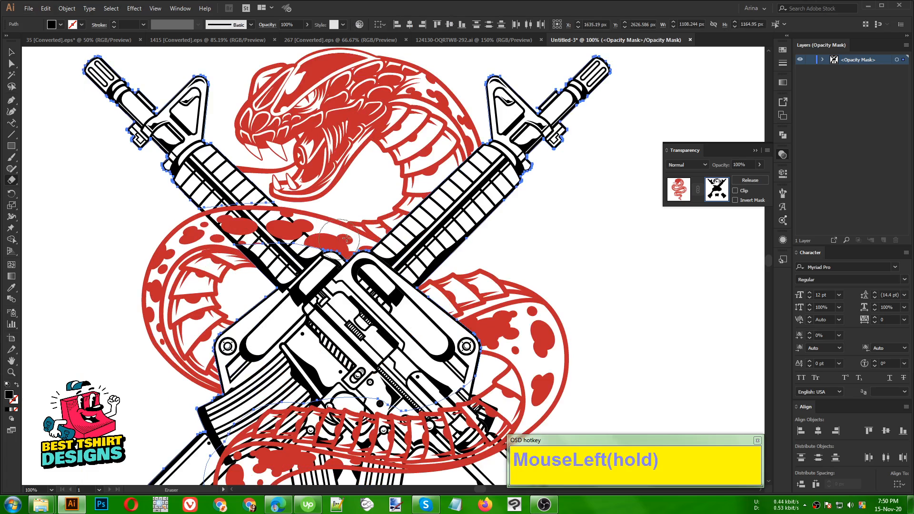
mouse_move(220, 244)
mouse_down()
mouse_move(321, 256)
mouse_move(381, 247)
mouse_move(419, 223)
mouse_up()
mouse_move(307, 254)
mouse_down()
mouse_move(338, 262)
mouse_move(416, 243)
mouse_move(405, 247)
mouse_up()
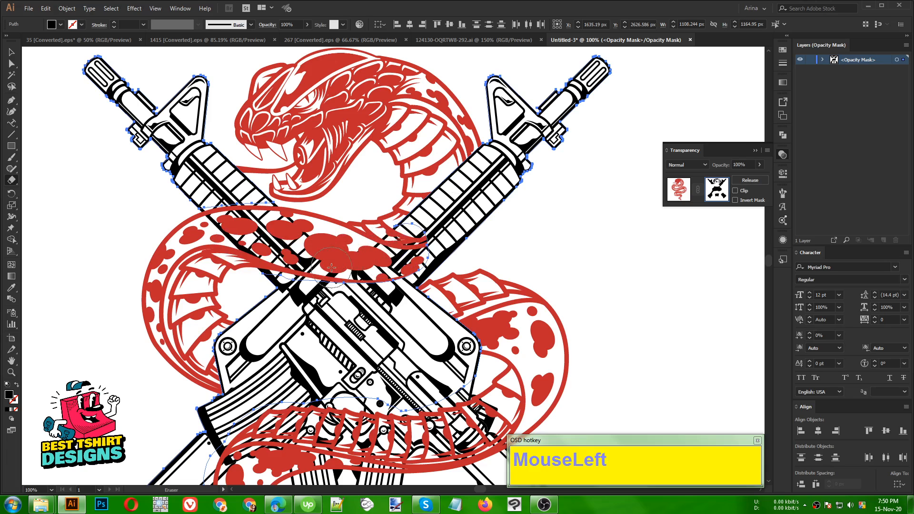
Erase the mask silhouette along the snake's neck over the right barrel and along its tongue over the left barrel.
mouse_move(331, 267)
mouse_down()
mouse_move(416, 262)
mouse_move(464, 221)
mouse_move(475, 180)
mouse_move(468, 151)
mouse_move(436, 120)
mouse_up()
drag(446, 158, 443, 162)
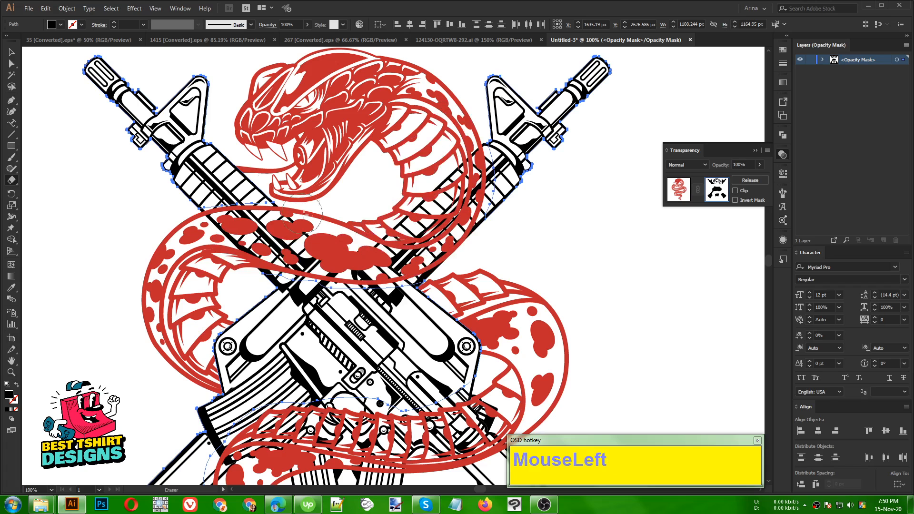
drag(232, 176, 155, 184)
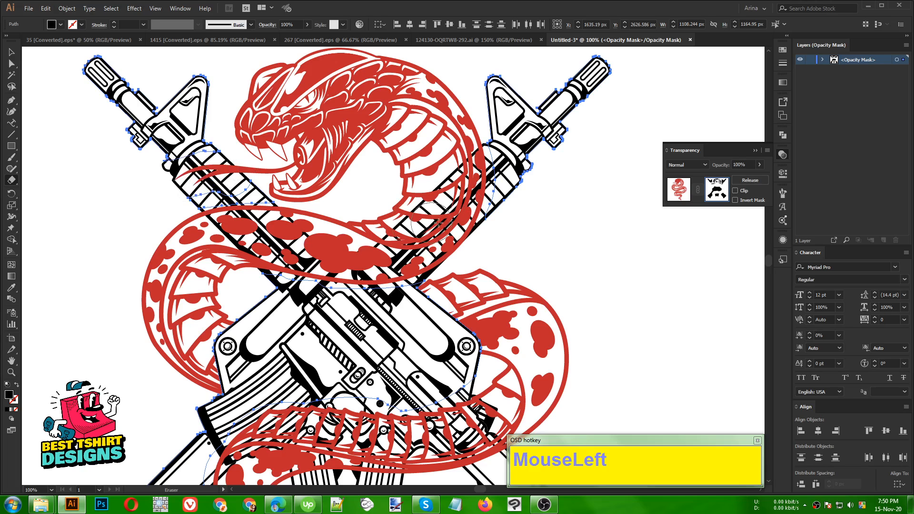
Delete the leftover mask silhouette pieces over the muzzle ends of the right and left rifles.
scroll(345, 213, down, 1)
key(v)
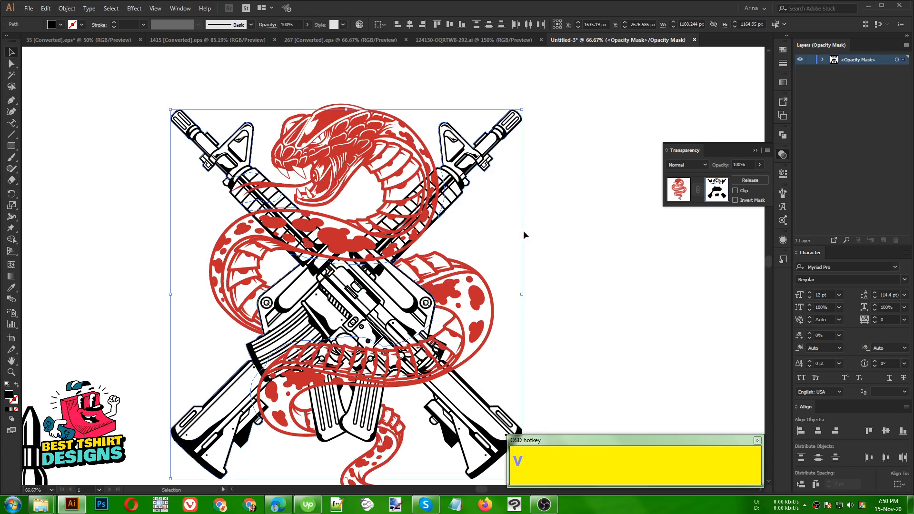
click(503, 202)
click(484, 166)
drag(484, 166, 583, 233)
key(Delete)
drag(215, 164, 126, 186)
key(Delete)
Erase the mask silhouette over the left rifle's stock and delete the separate piece over the right rifle's stock.
scroll(166, 223, down, 2)
drag(166, 222, 108, 344)
key(ctrl+z)
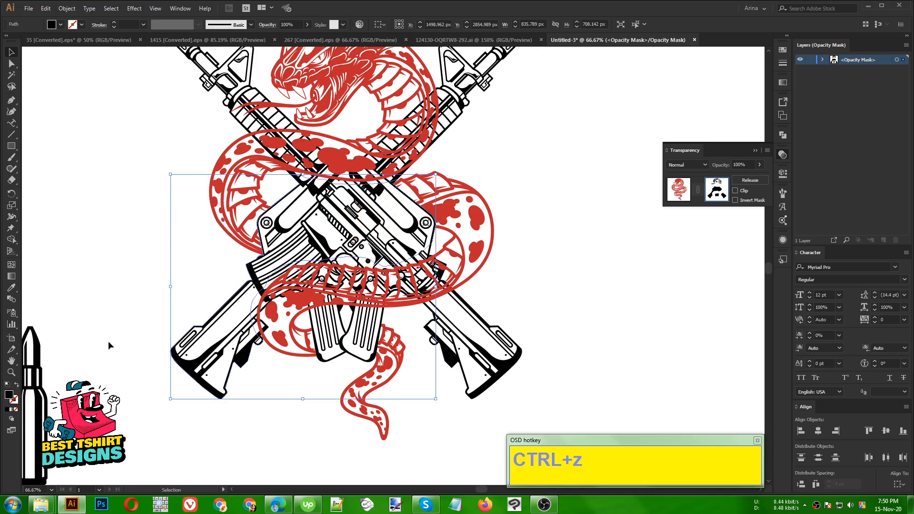
key(shift+e)
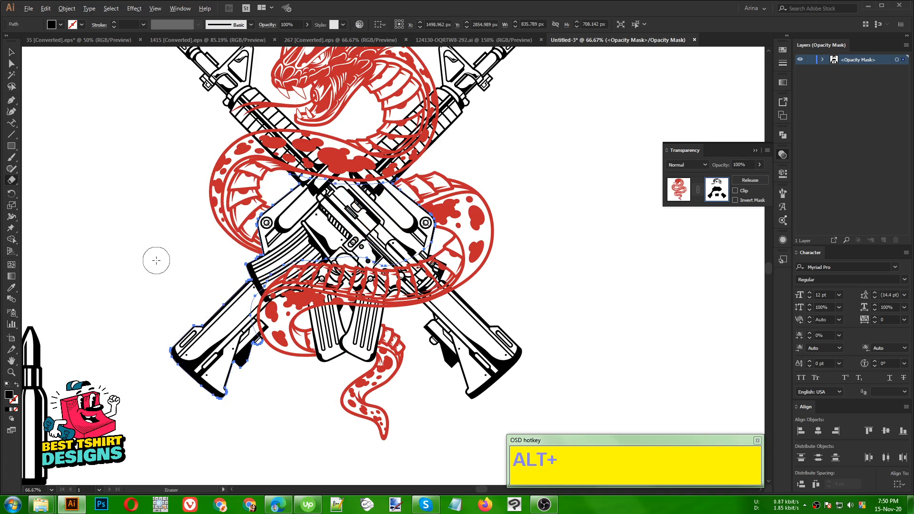
drag(155, 259, 257, 421)
key(v)
click(521, 326)
click(480, 333)
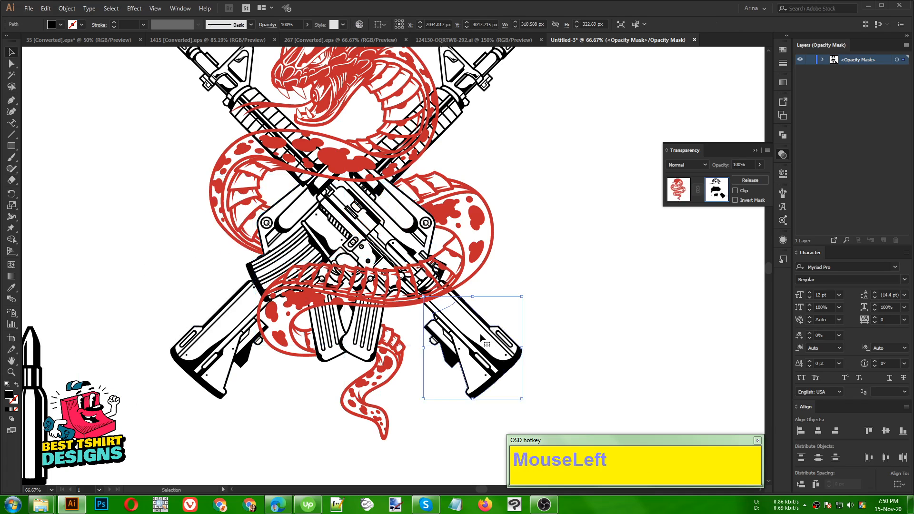
key(Delete)
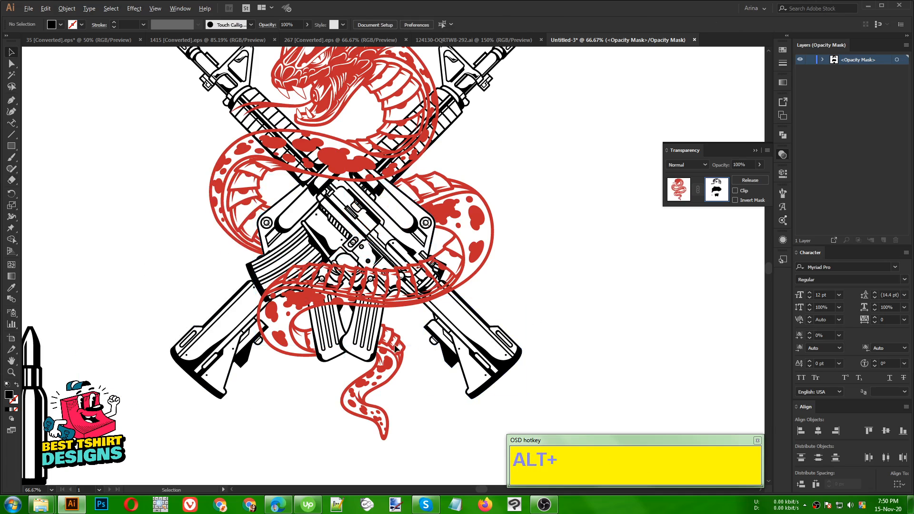
Examine how the masked snake overlaps the crossed rifles, especially around the receivers and middle coils.
scroll(393, 346, down, 1)
click(534, 272)
scroll(333, 167, up, 1)
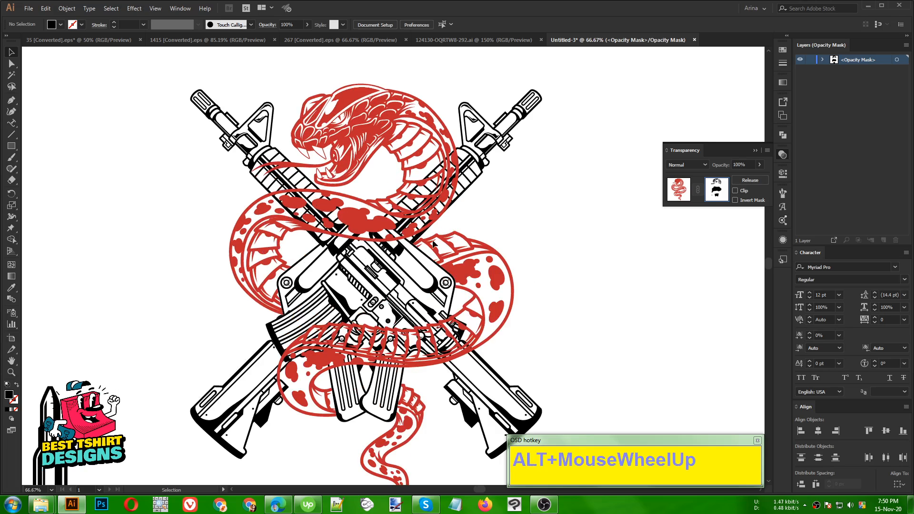
scroll(433, 240, down, 1)
scroll(453, 216, up, 1)
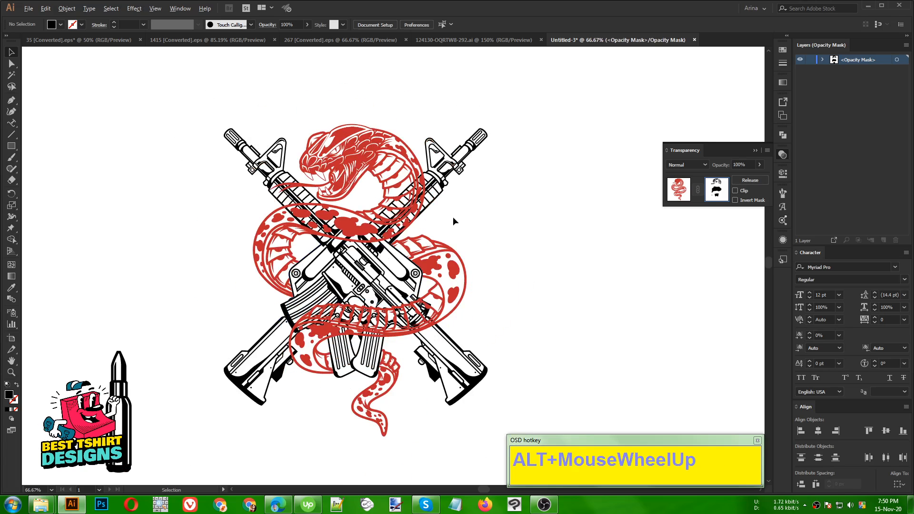
click(470, 211)
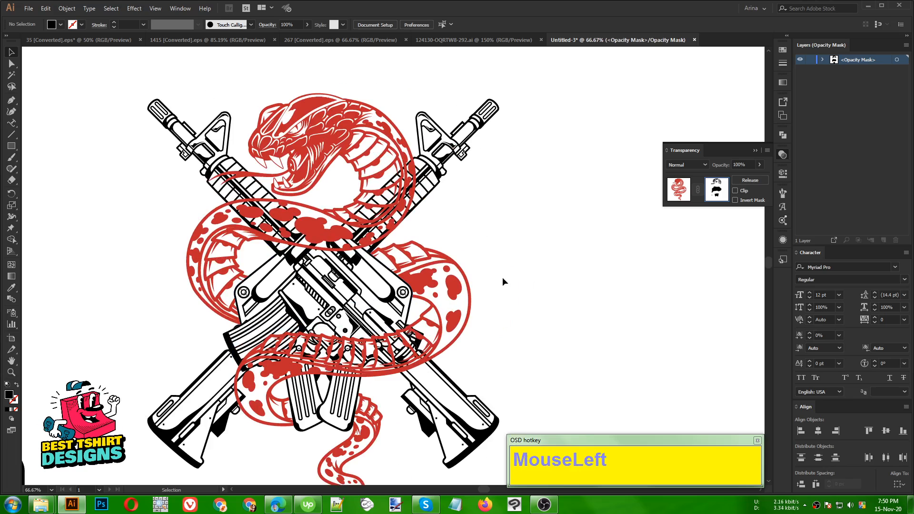
scroll(542, 272, up, 1)
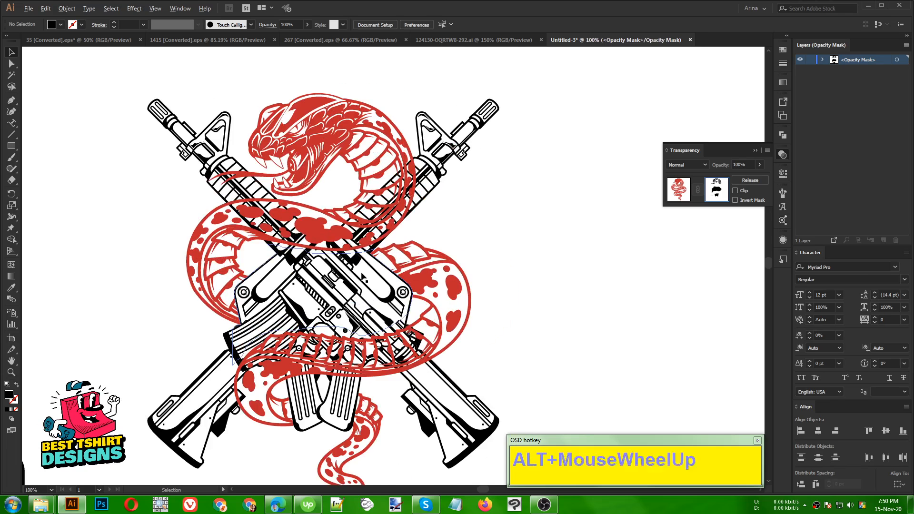
click(543, 271)
scroll(347, 302, down, 1)
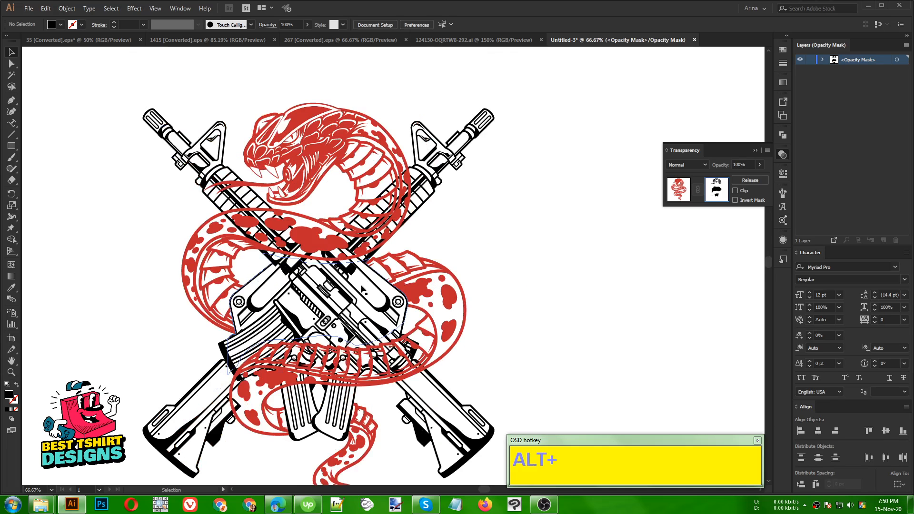
scroll(284, 282, up, 2)
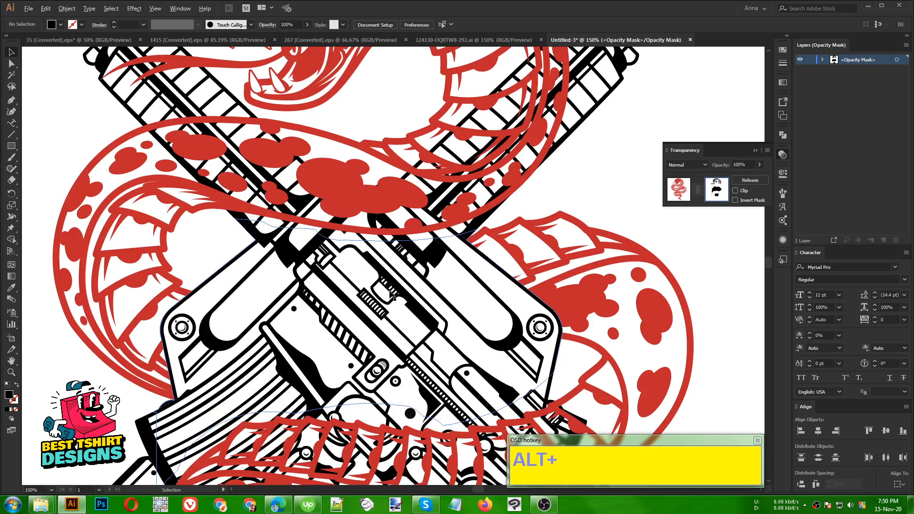
scroll(467, 302, down, 1)
click(564, 231)
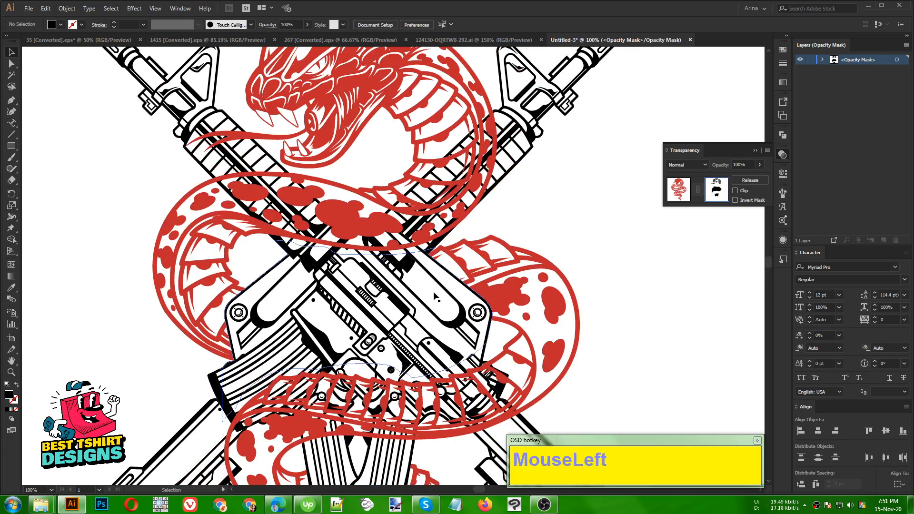
Draw a closed Pen shape in the mask around the elongated, rounded opening of the right-side carrying handle and deselect it.
scroll(509, 296, up, 2)
click(357, 298)
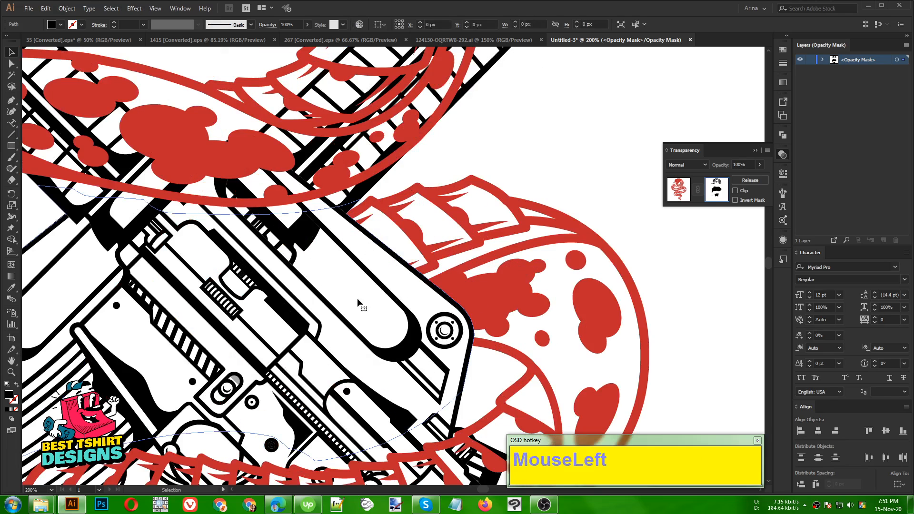
click(430, 164)
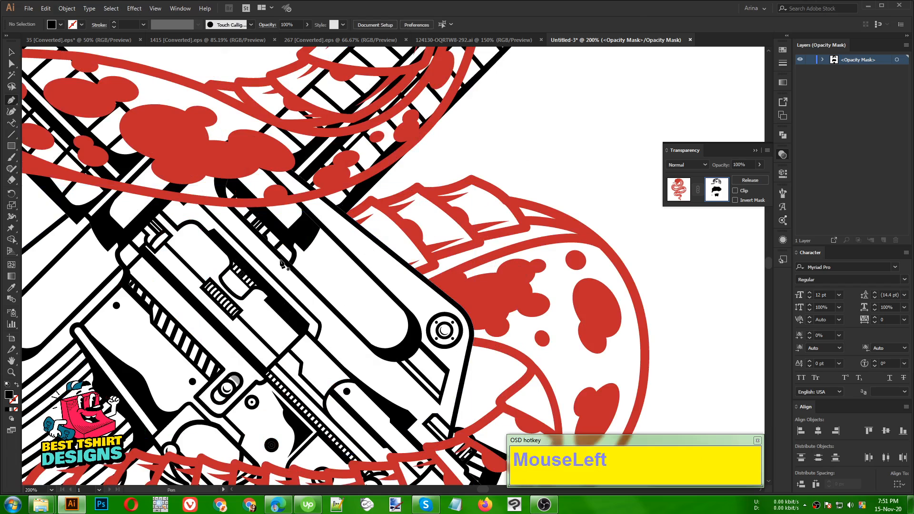
click(266, 242)
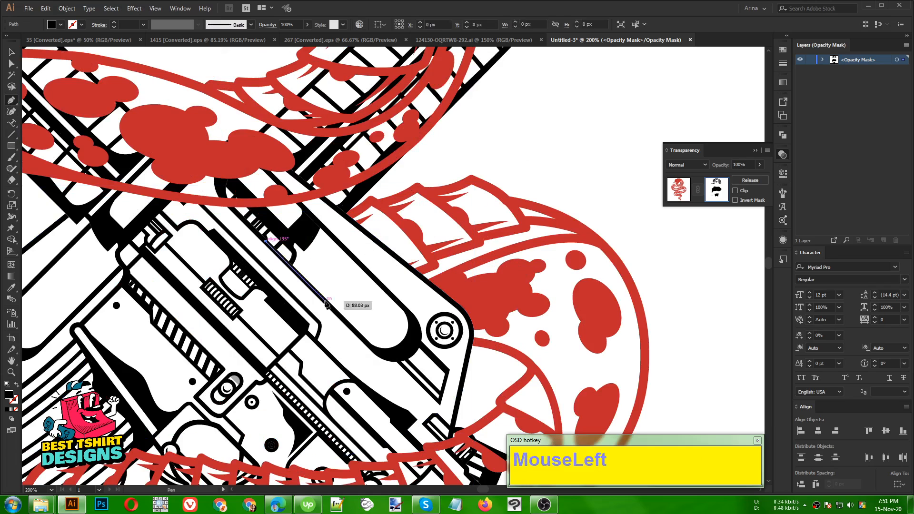
click(377, 352)
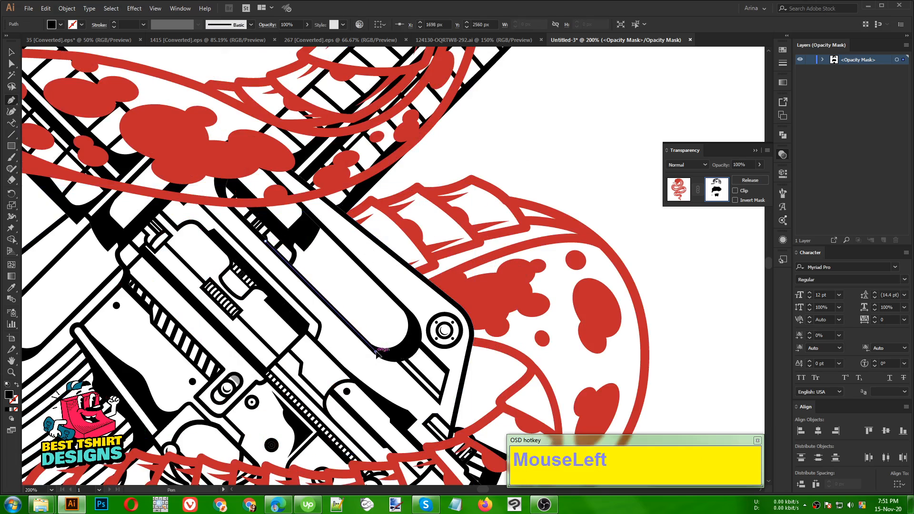
drag(414, 322, 413, 273)
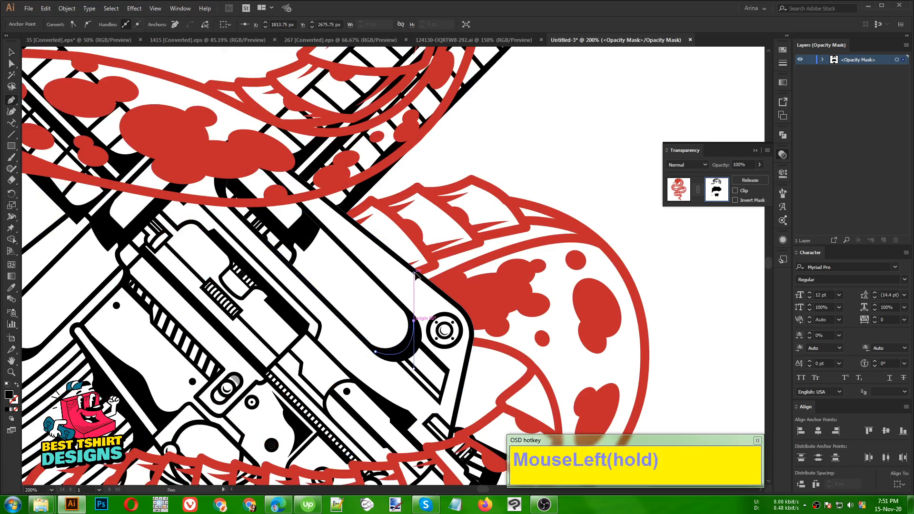
click(414, 322)
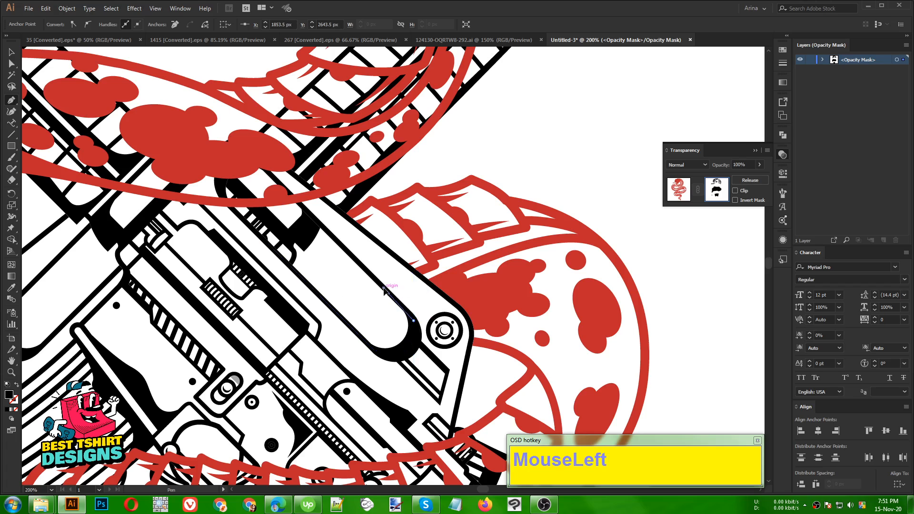
click(317, 220)
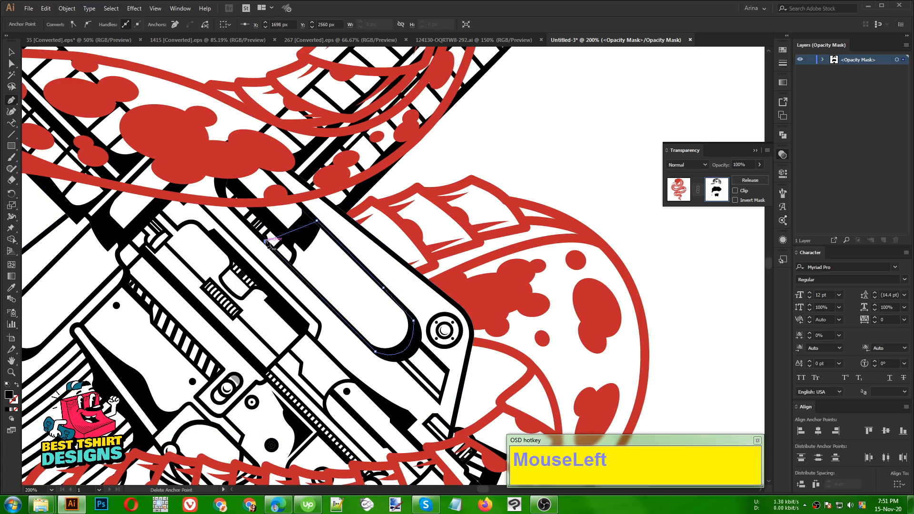
scroll(349, 253, down, 1)
key(v)
click(546, 155)
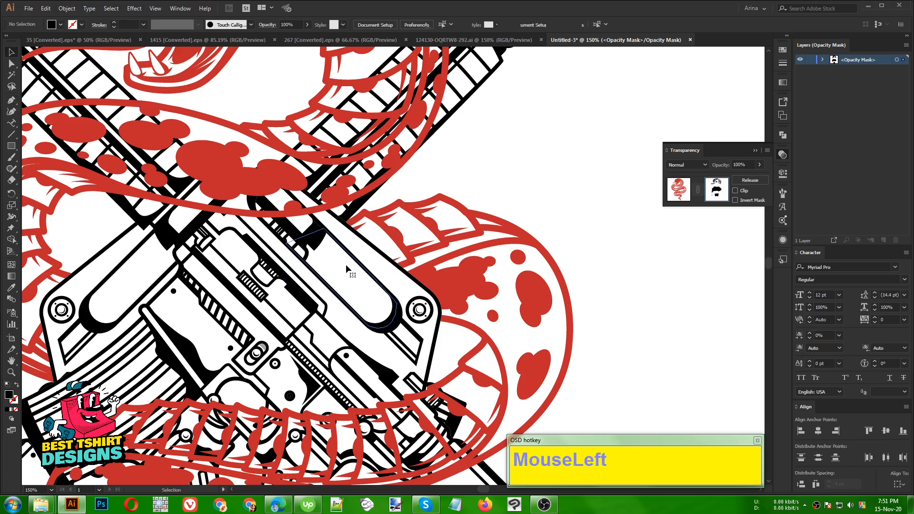
Subtract the handle-opening shape from the central mask silhouette with the Shape Builder, undoing the trial move of the shape first.
drag(345, 264, 561, 141)
key(ctrl+z)
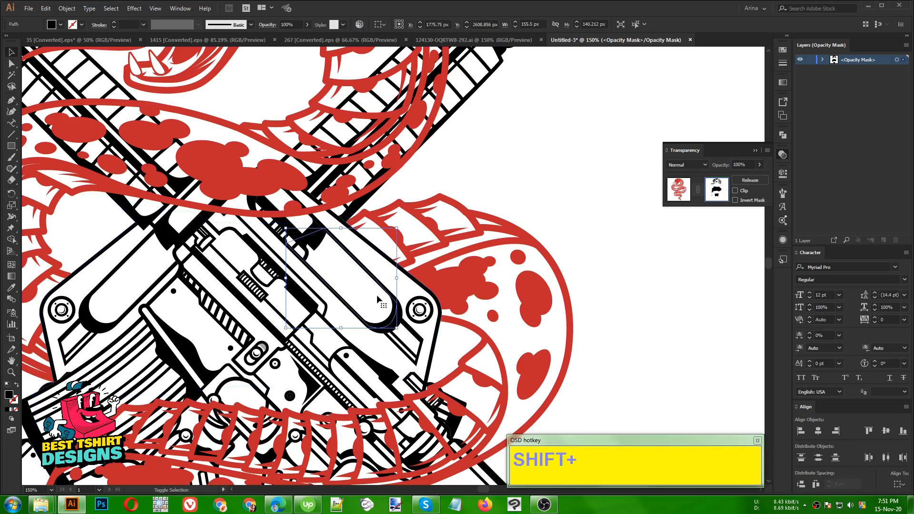
shift+click(138, 281)
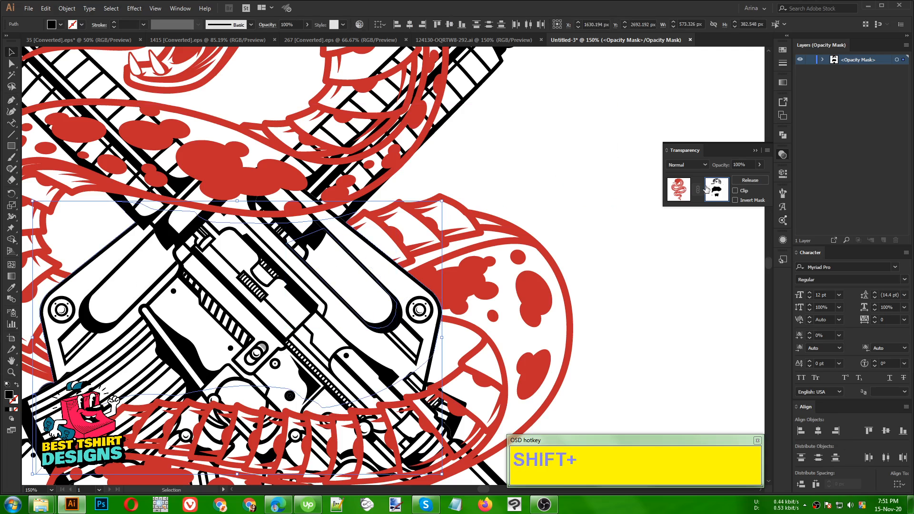
key(shift+m)
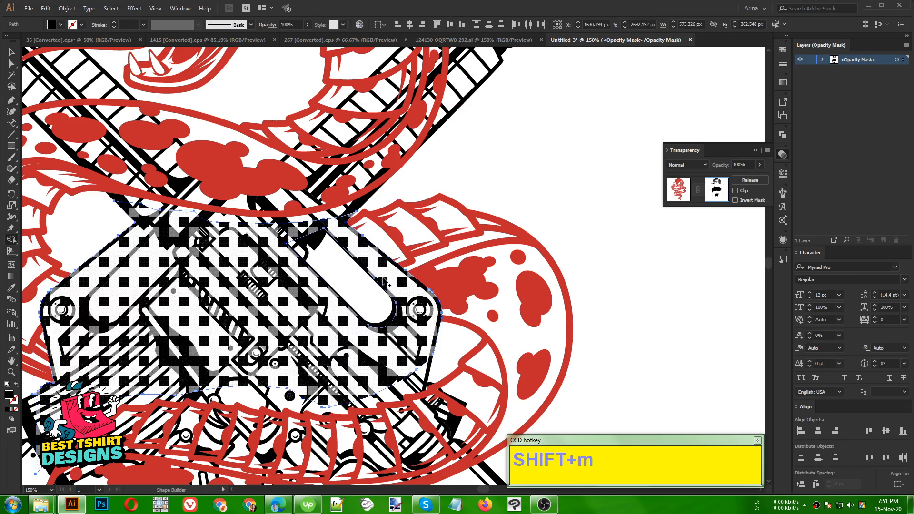
alt+click(359, 285)
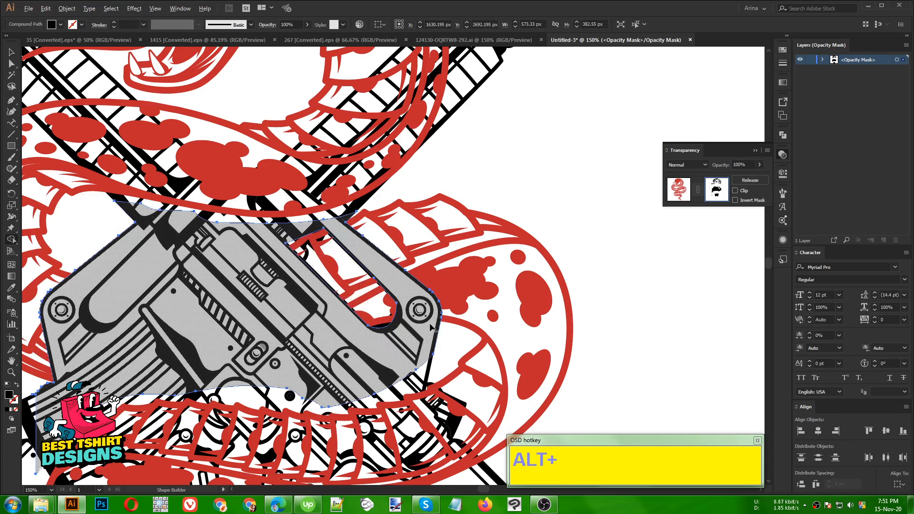
alt+scroll(429, 323, down, 1)
key(v)
click(550, 224)
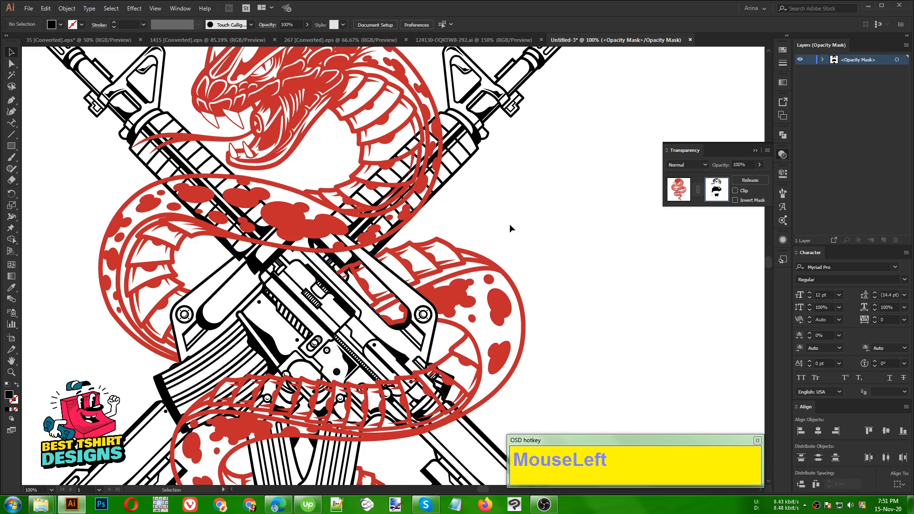
scroll(509, 224, up, 3)
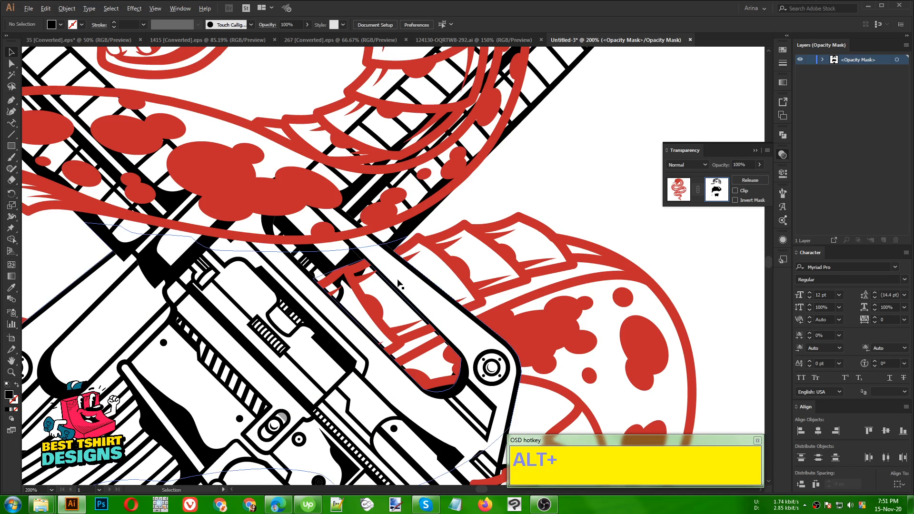
scroll(399, 284, down, 1)
scroll(385, 276, down, 1)
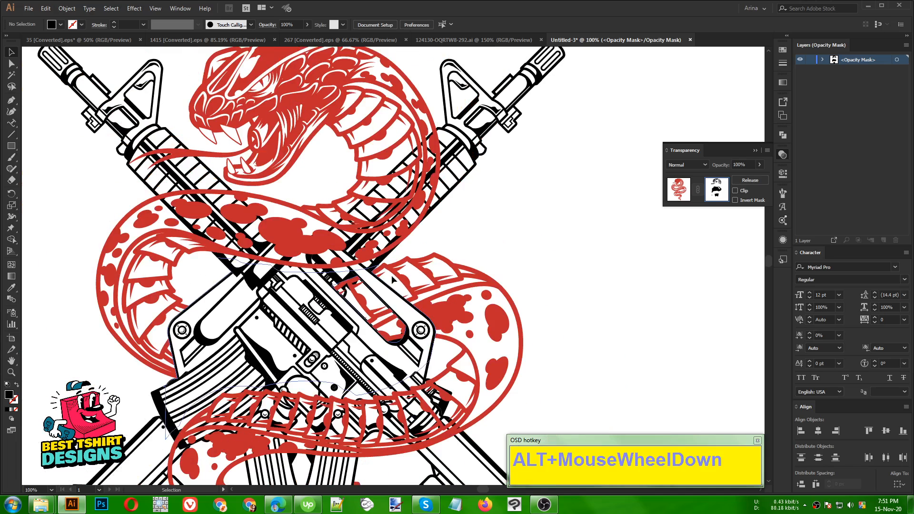
click(416, 270)
scroll(388, 278, up, 1)
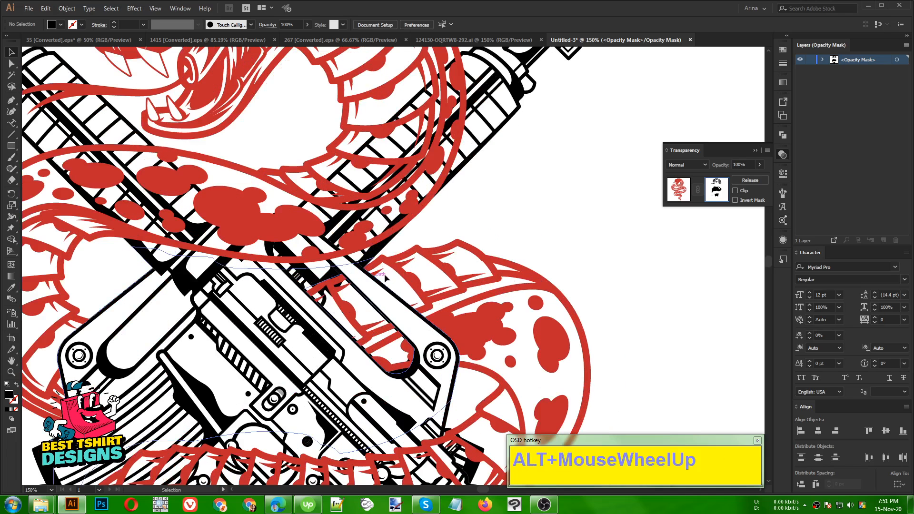
Draw a closed Pen shape in the mask over the stray snake fragment at the upper end of the right-side handle opening and deselect it.
click(11, 100)
scroll(398, 247, up, 1)
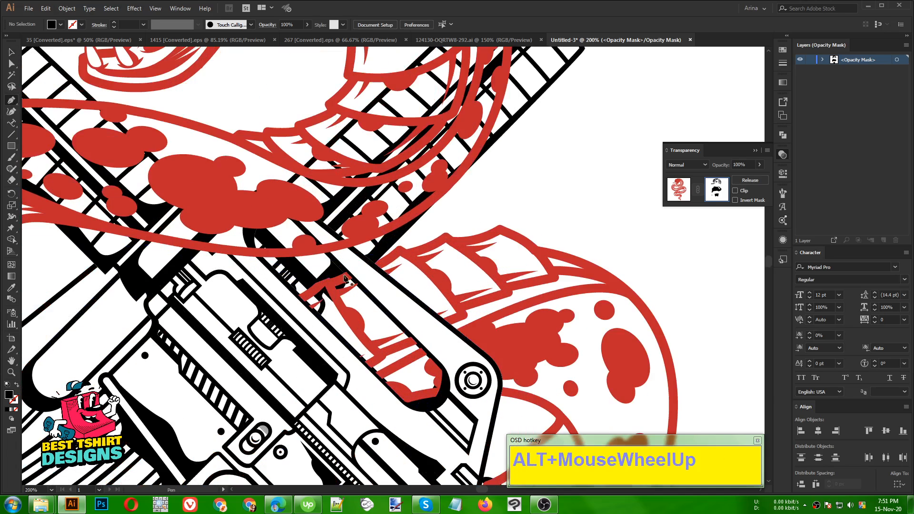
click(398, 241)
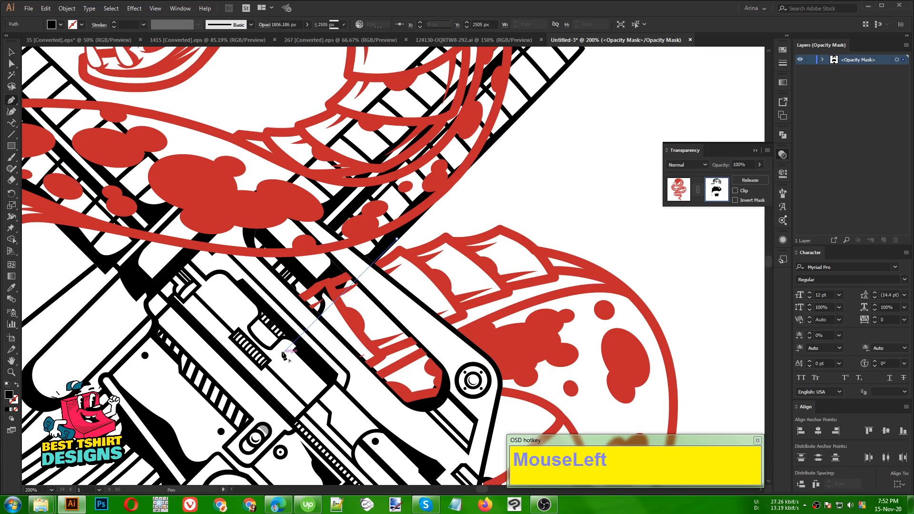
drag(283, 352, 240, 304)
drag(398, 239, 397, 242)
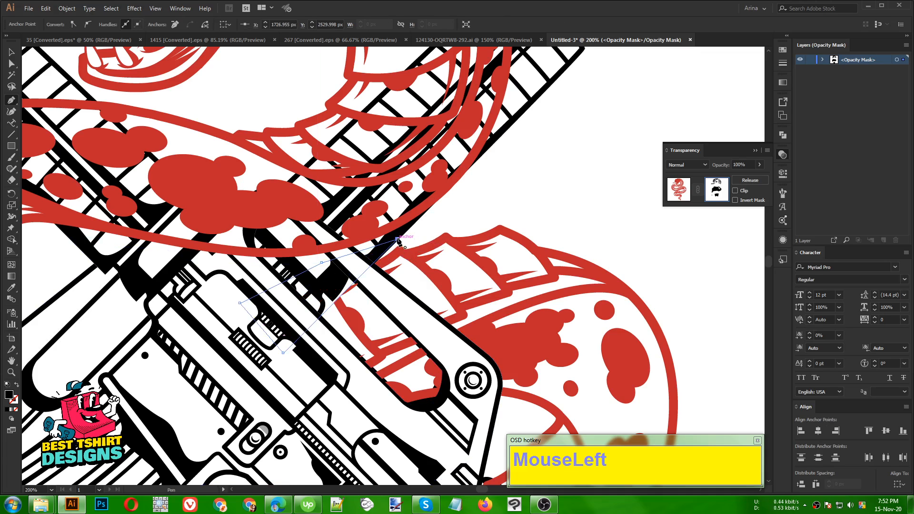
alt+scroll(395, 242, down, 1)
click(11, 51)
click(479, 209)
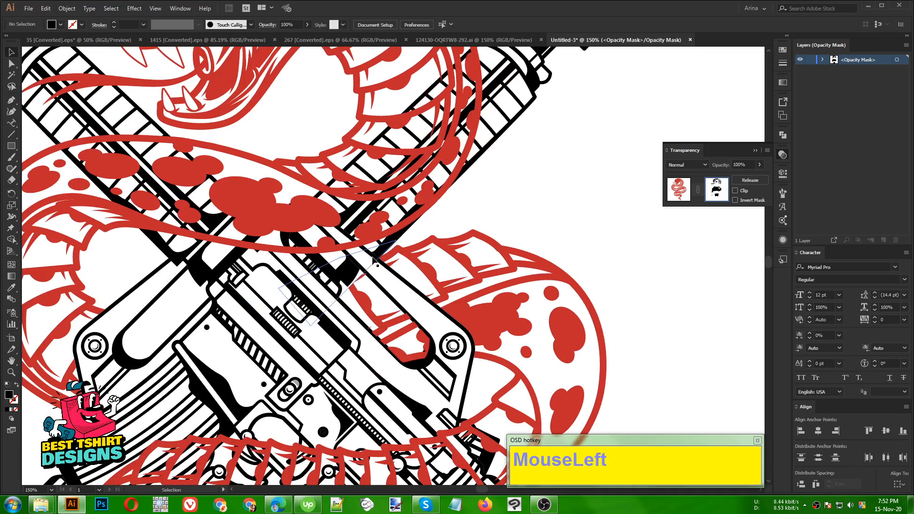
click(379, 255)
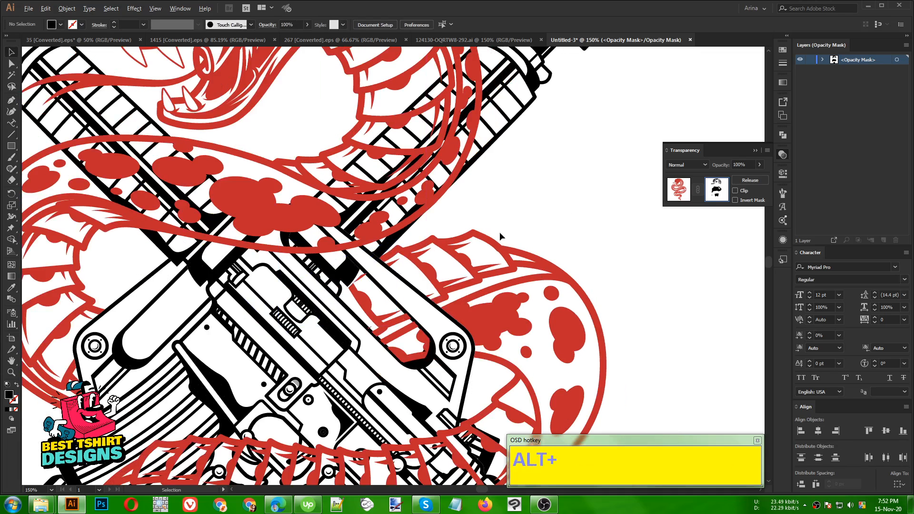
Draw a closed Pen shape in the mask around the elongated, rounded opening of the left-side carrying handle and deselect it.
alt+scroll(555, 295, down, 2)
click(579, 286)
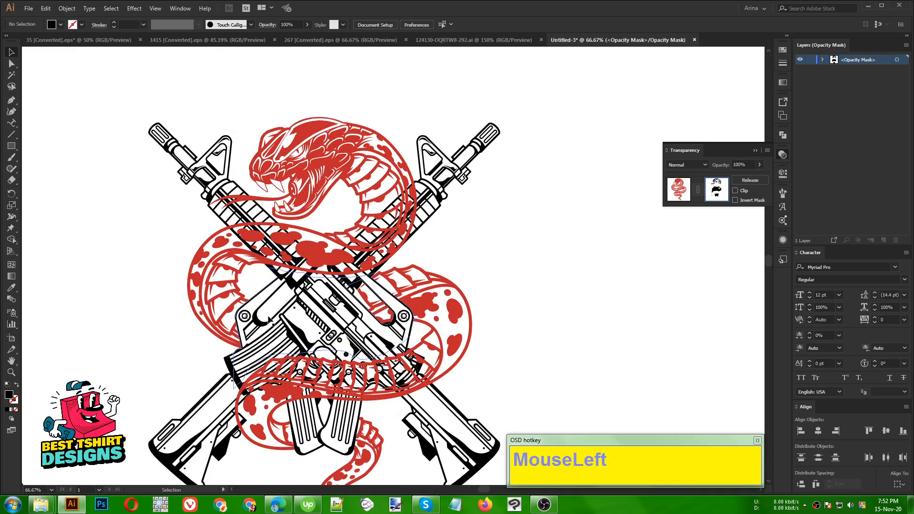
scroll(283, 321, up, 3)
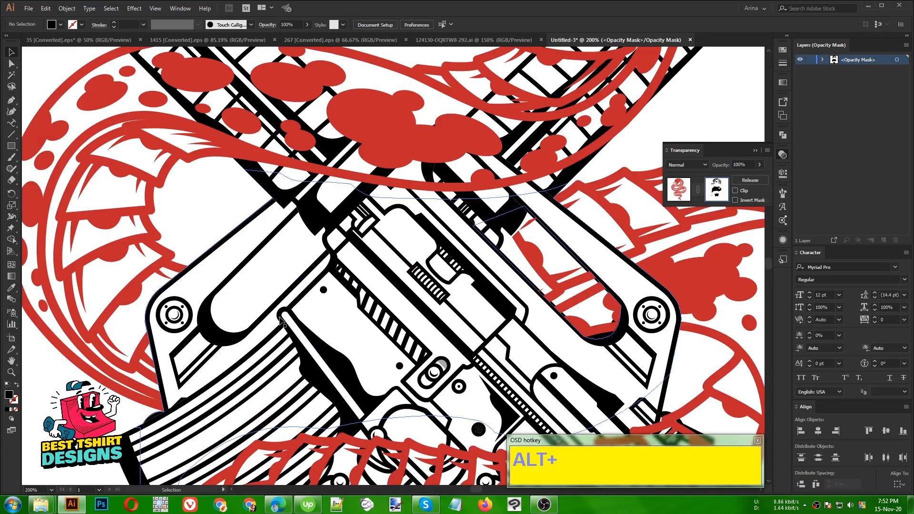
click(11, 100)
alt+scroll(233, 286, up, 1)
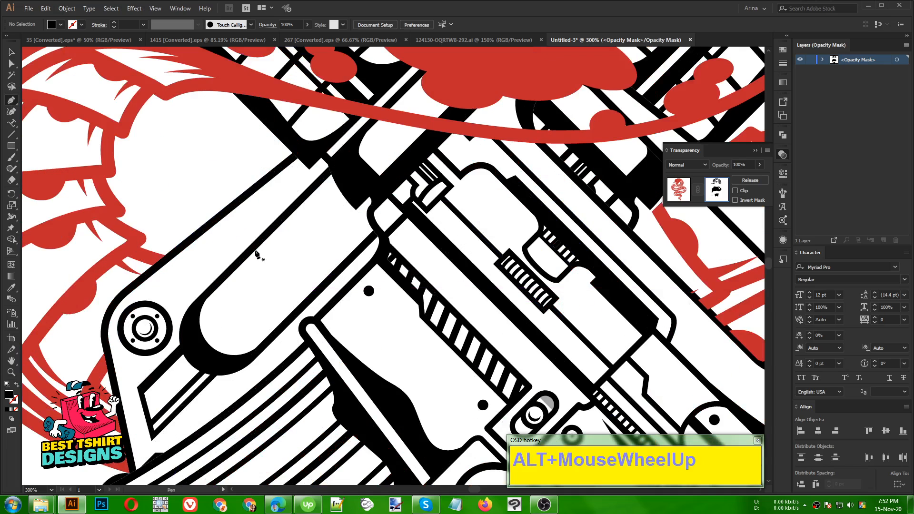
click(256, 246)
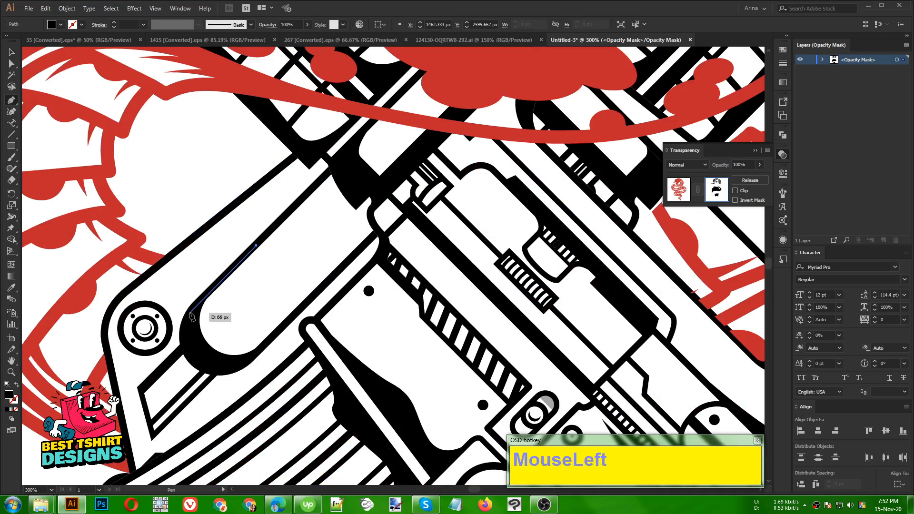
click(189, 312)
click(194, 355)
click(222, 367)
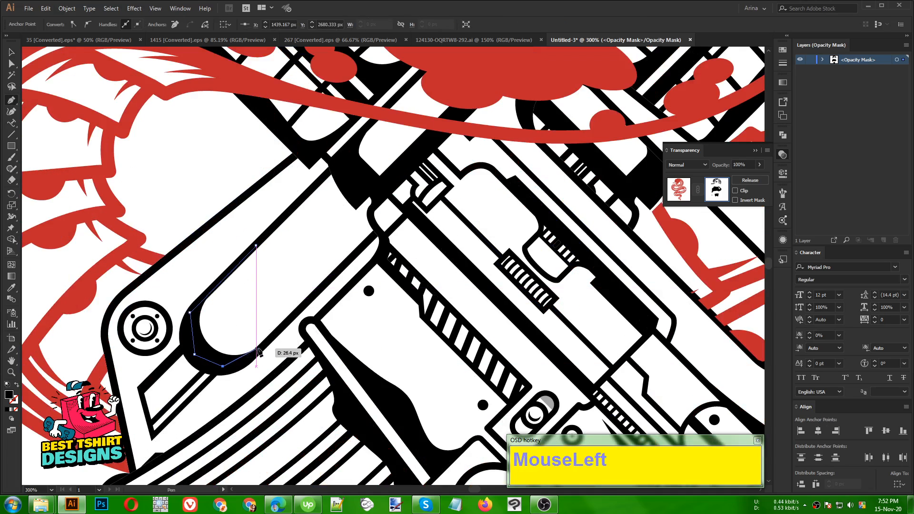
click(248, 357)
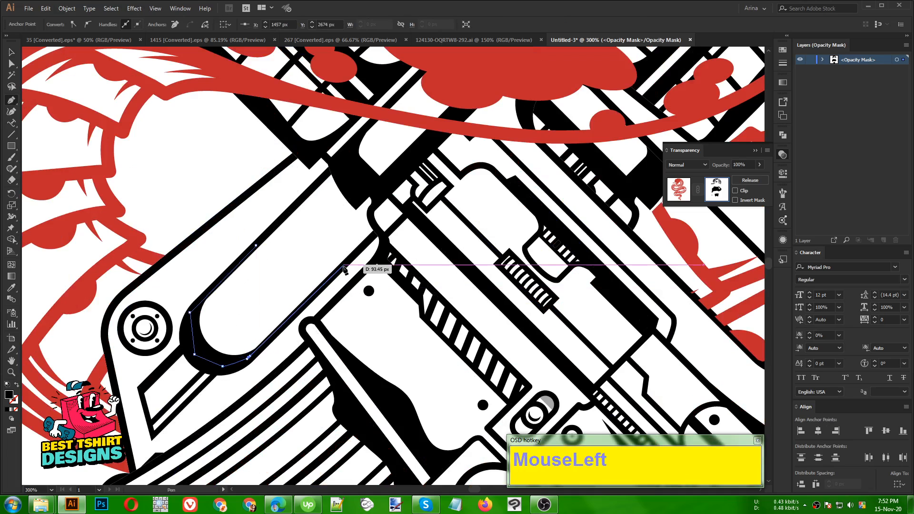
click(364, 246)
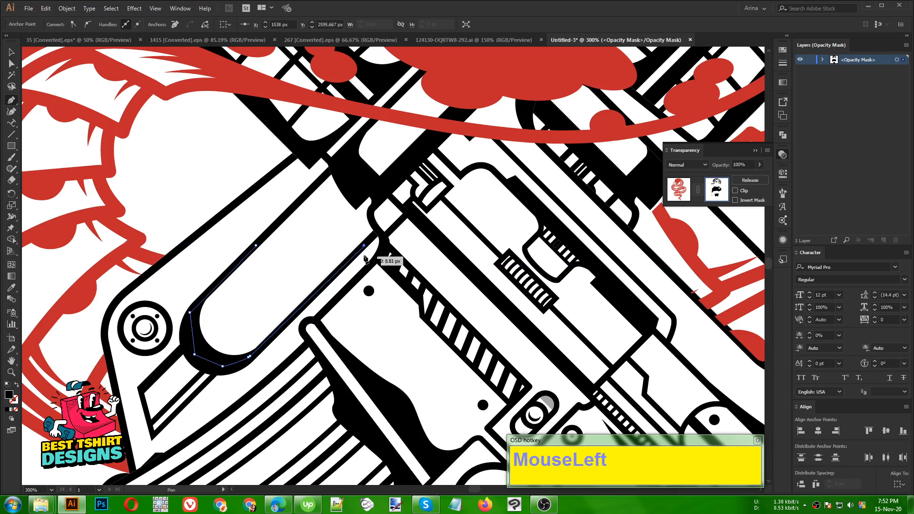
click(320, 220)
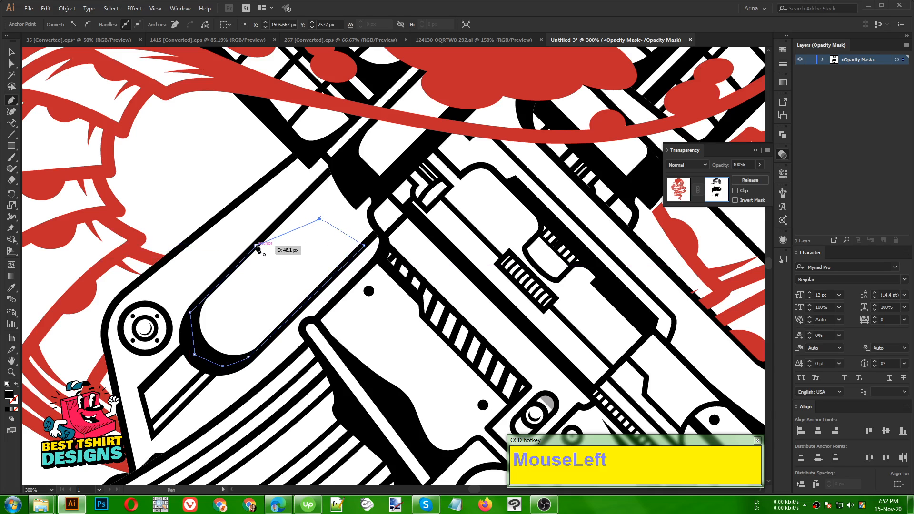
click(258, 242)
key(v)
click(222, 190)
Subtract the left handle-opening shape from the central mask silhouette with the Shape Builder and deselect the result.
click(263, 264)
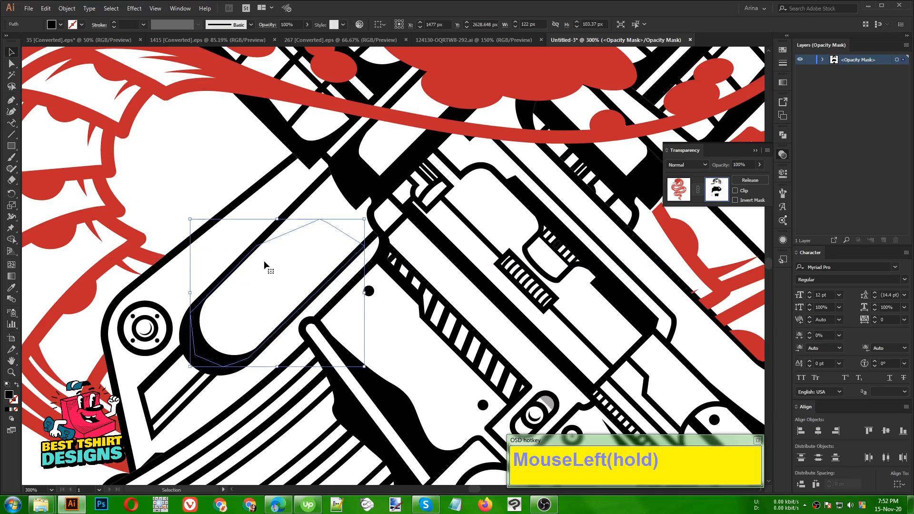
shift+click(219, 245)
key(shift+m)
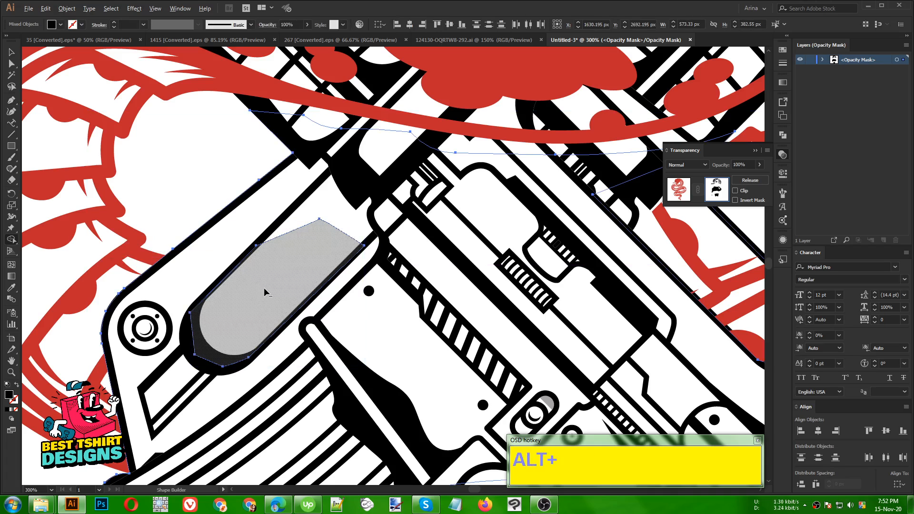
alt+click(264, 290)
scroll(265, 289, down, 1)
alt+click(265, 289)
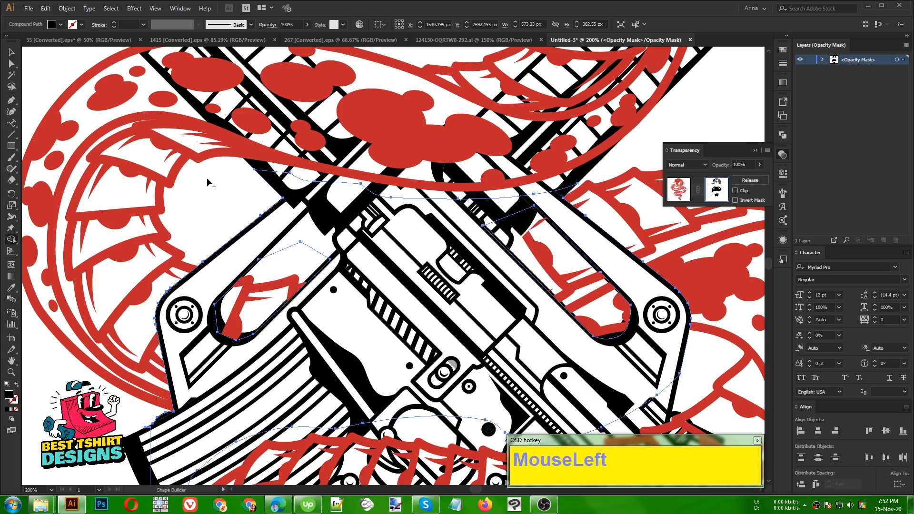
key(v)
click(201, 198)
Draw a closed crescent-shaped Pen path in the mask over the thick black rounded end of the left handle opening and deselect it.
alt+scroll(261, 325, up, 2)
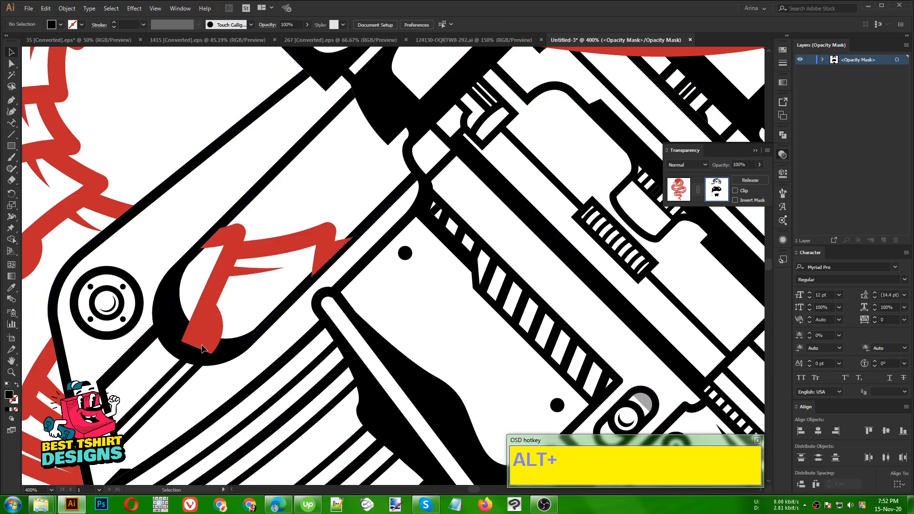
click(11, 100)
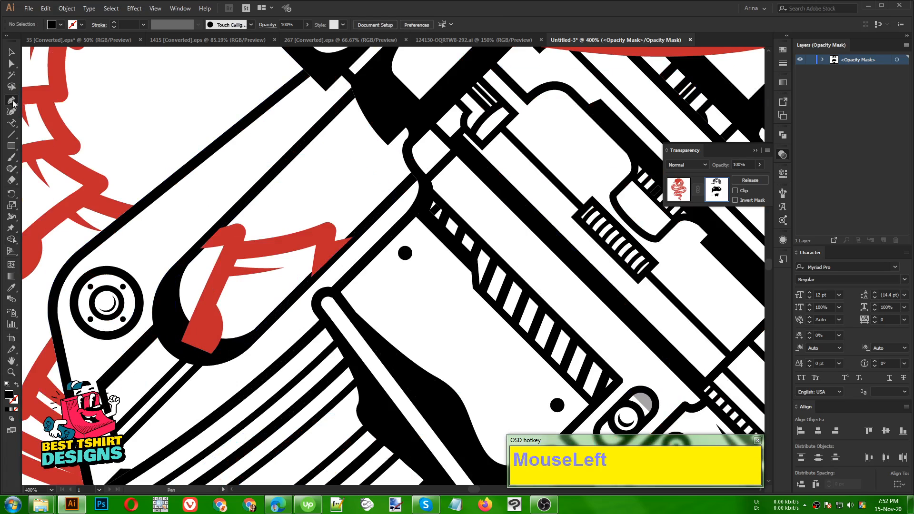
drag(257, 195, 186, 265)
click(186, 266)
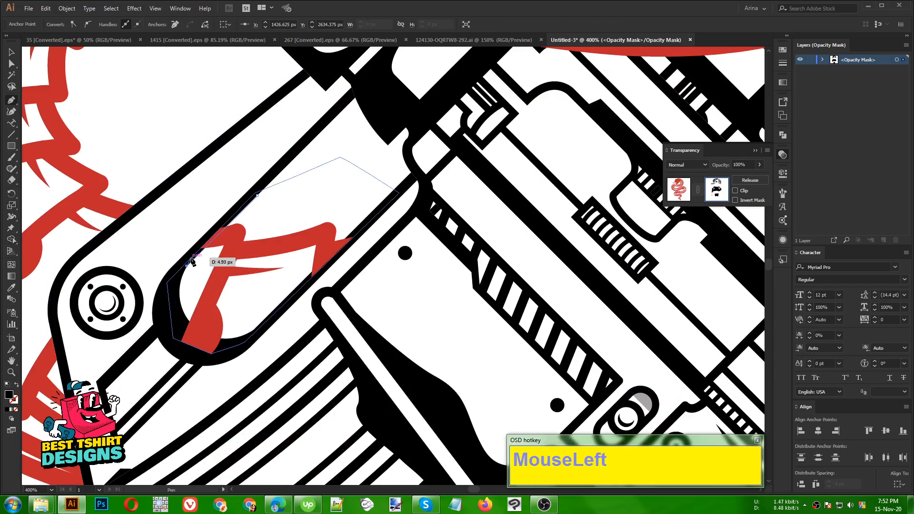
click(187, 320)
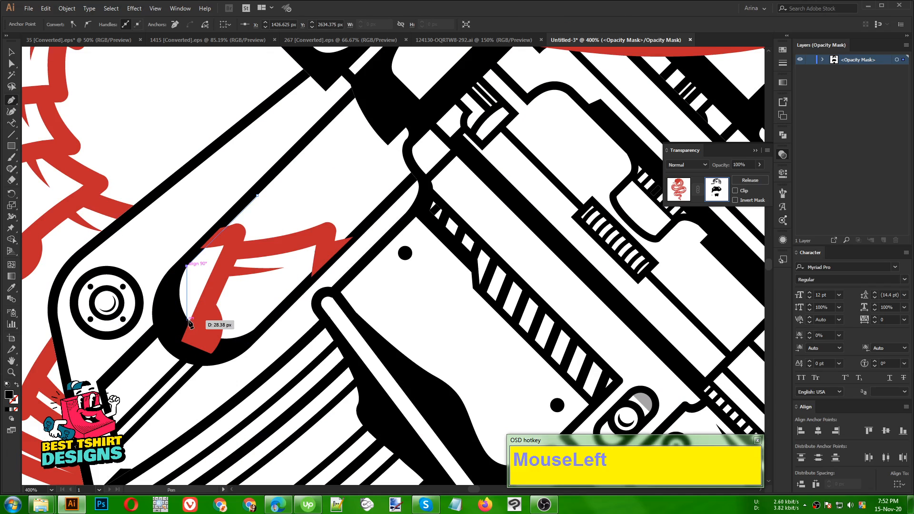
drag(228, 339, 250, 337)
click(233, 350)
click(186, 357)
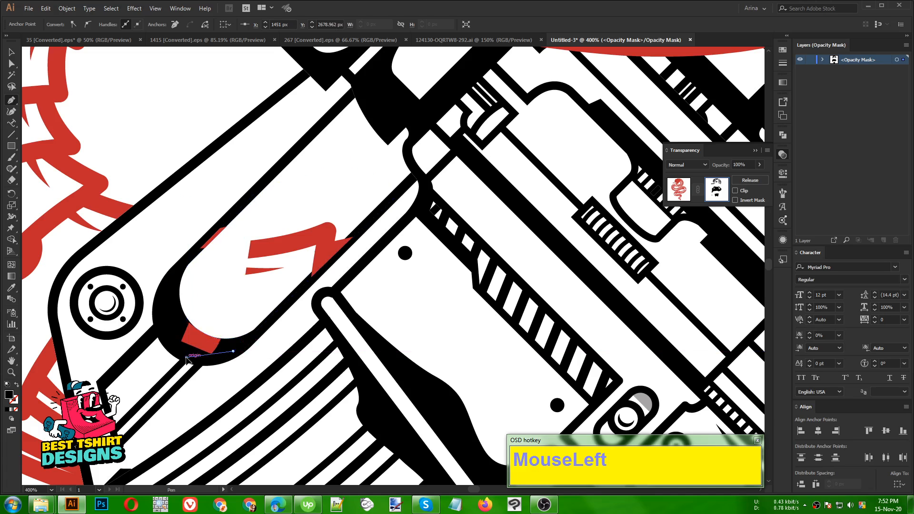
click(162, 325)
click(167, 284)
click(205, 234)
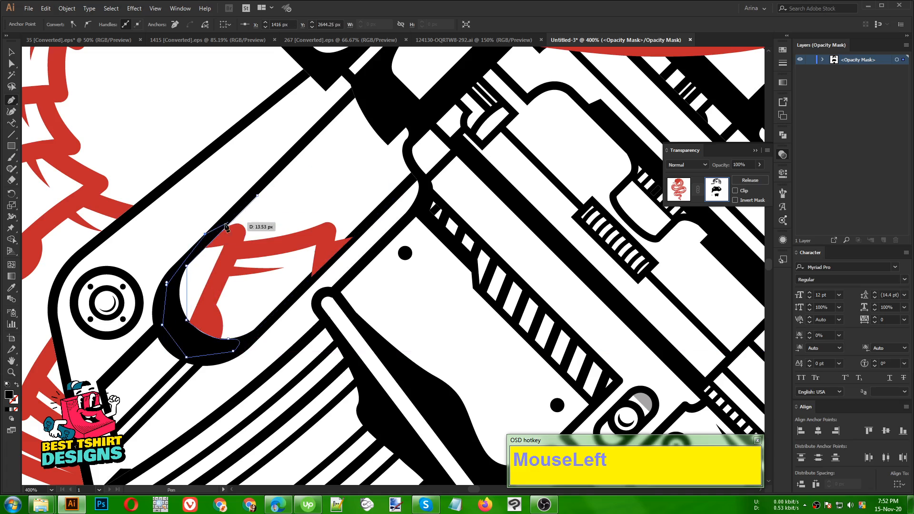
click(257, 196)
key(v)
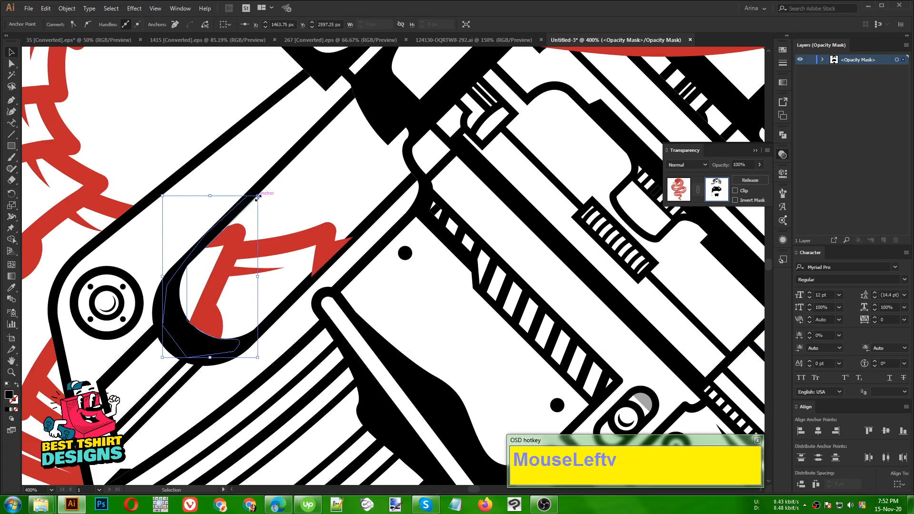
click(178, 126)
Examine how the snake shows through both carrying-handle openings, up close and across the whole design.
alt+scroll(220, 296, down, 4)
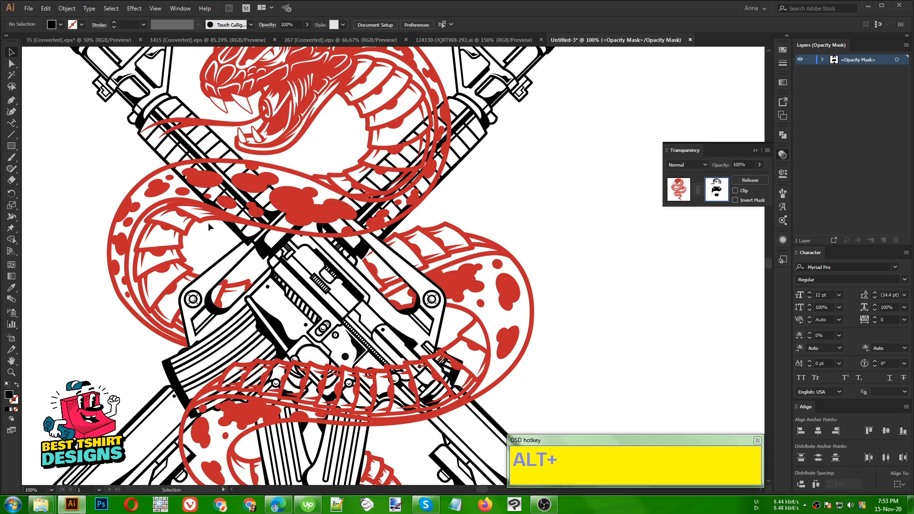
click(567, 323)
alt+scroll(216, 311, up, 1)
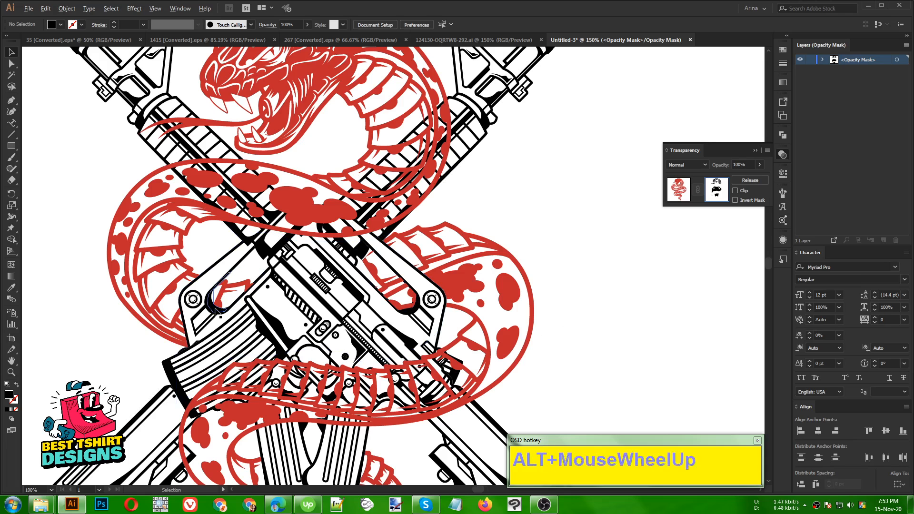
alt+scroll(224, 307, up, 2)
alt+scroll(239, 299, down, 4)
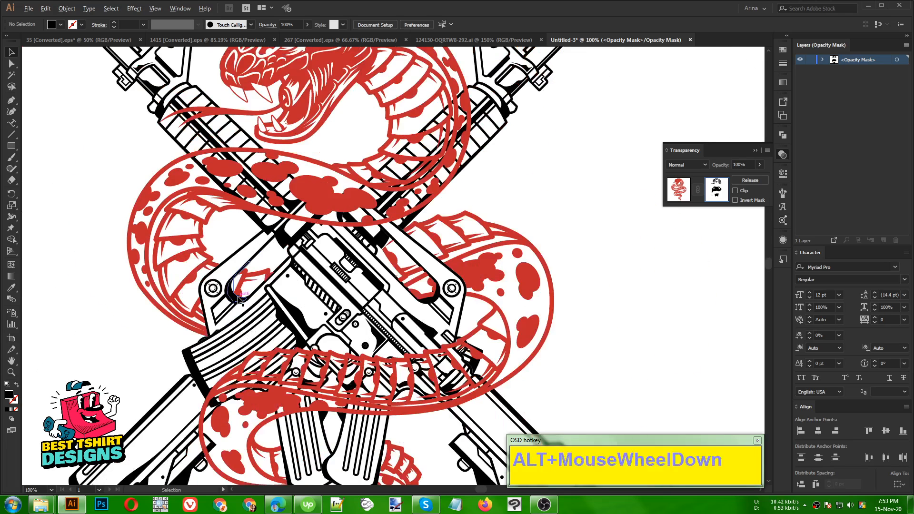
alt+scroll(238, 300, down, 1)
click(514, 240)
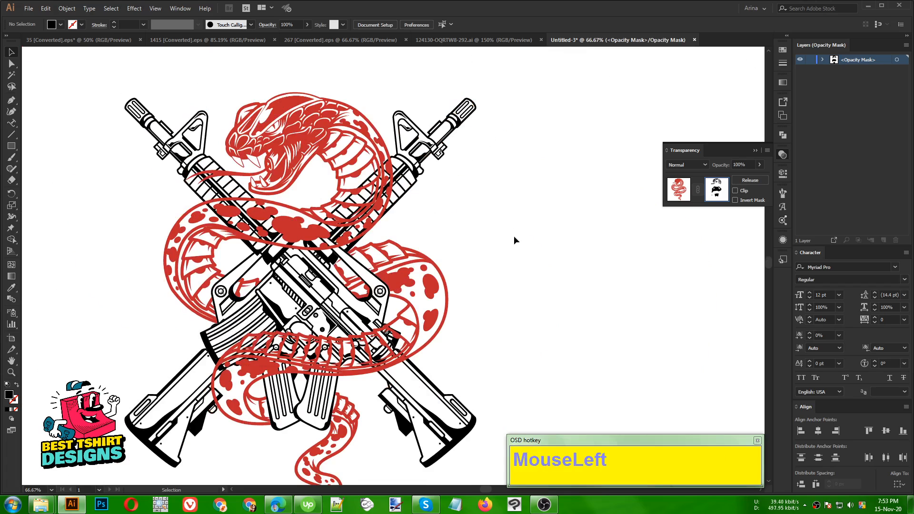
click(501, 290)
Exit opacity mask editing and copy the masked snake group.
click(682, 193)
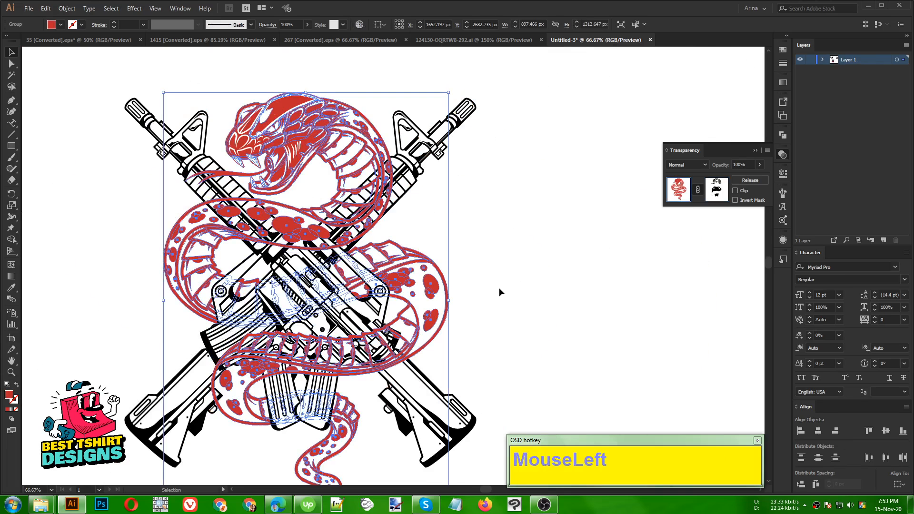
click(498, 285)
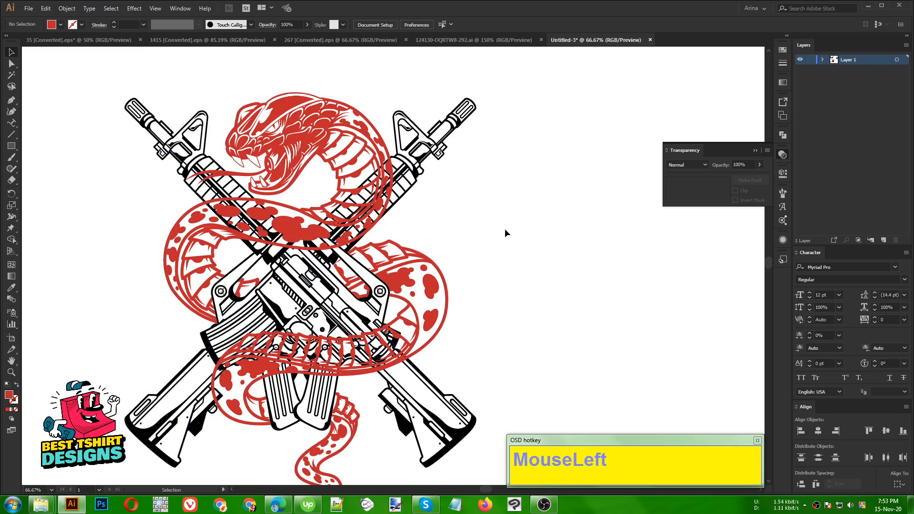
click(432, 285)
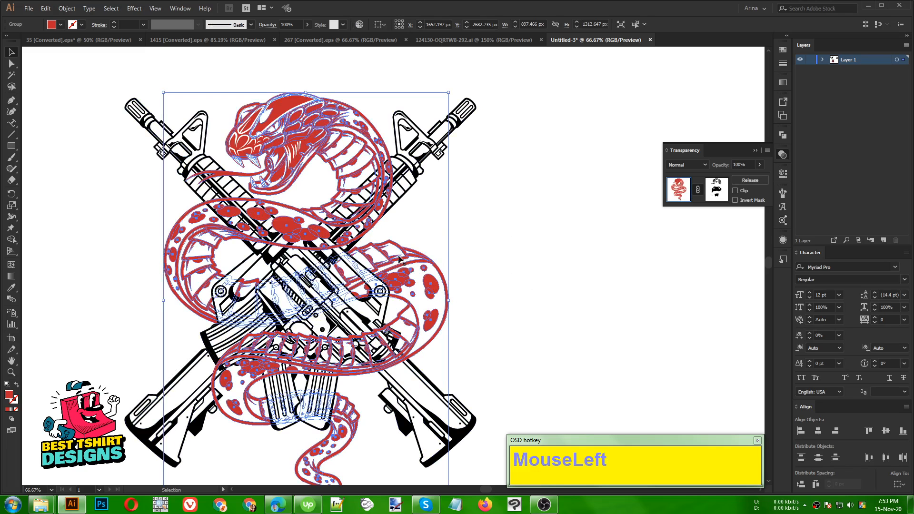
key(ctrl)
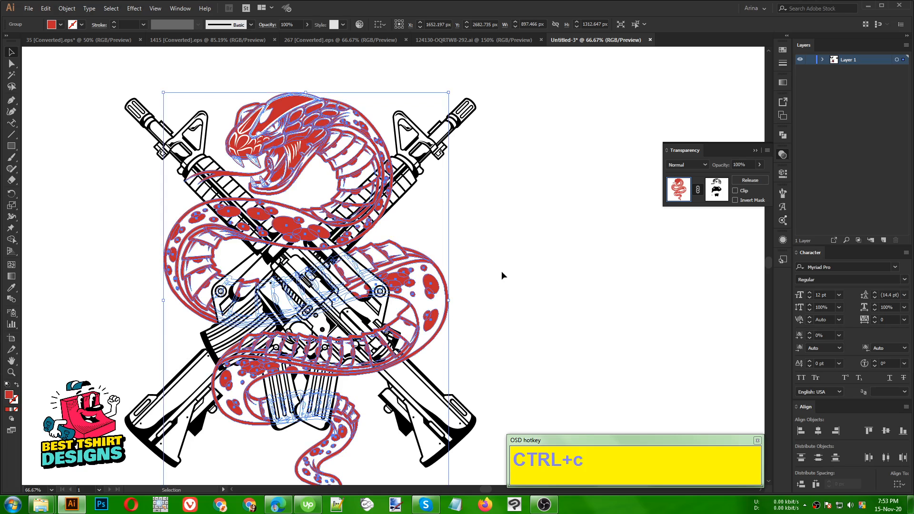
click(502, 272)
Add an opacity mask with Clip turned off to the crossed rifles and paste the copied snake in place inside it.
click(436, 386)
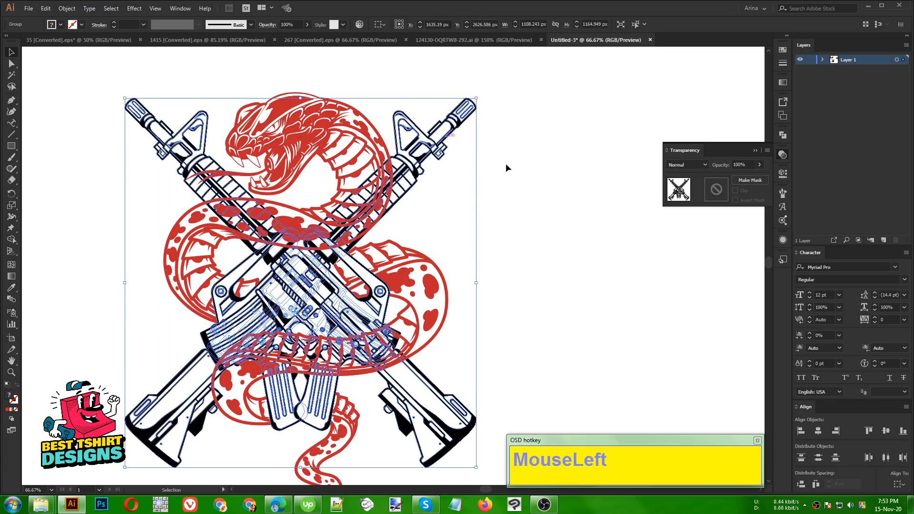
click(716, 187)
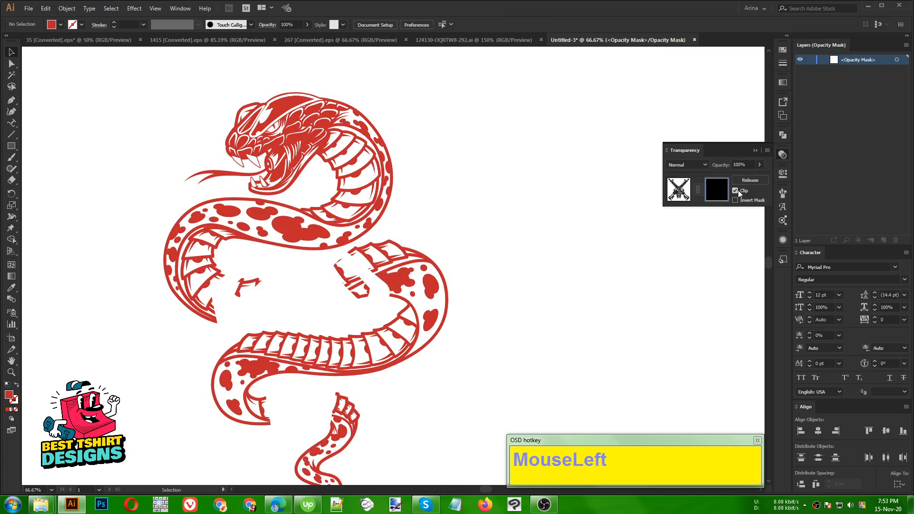
click(735, 191)
key(ctrl)
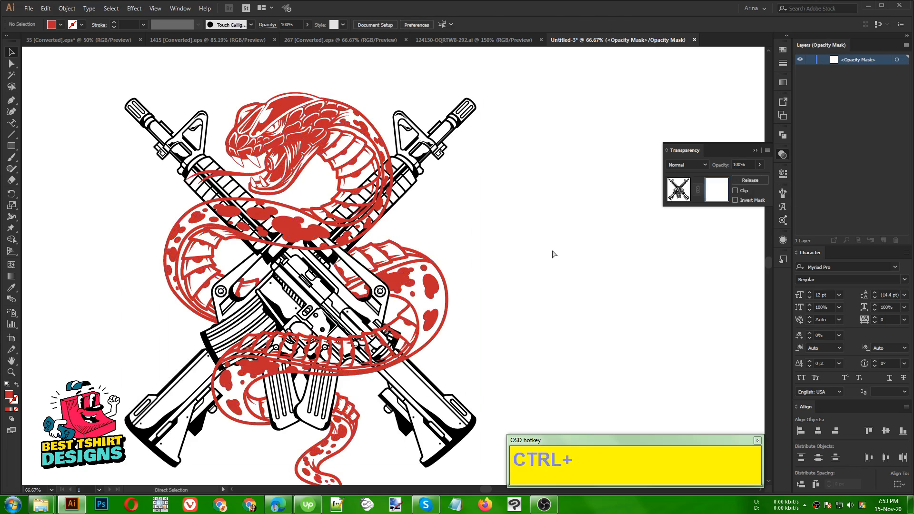
key(ctrl+f)
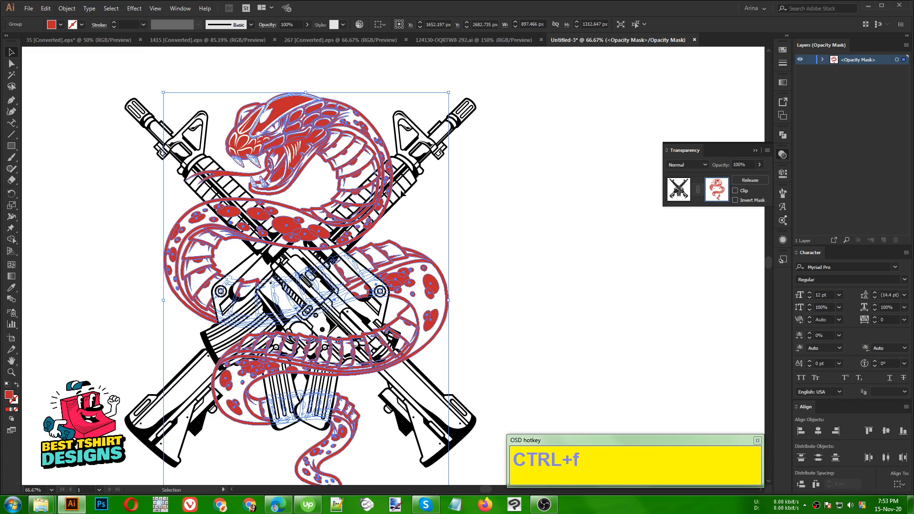
Unite the pasted snake artwork inside the rifles' opacity mask into one solid silhouette and deselect it.
click(784, 137)
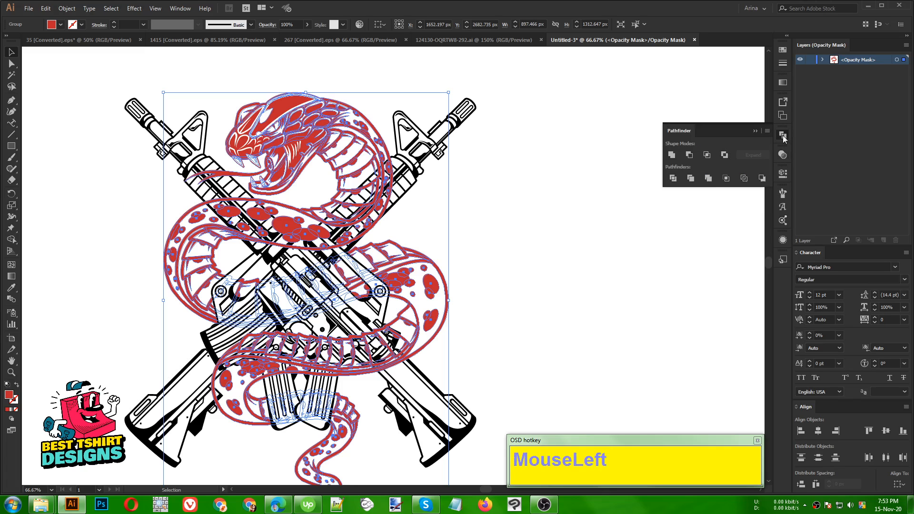
click(709, 178)
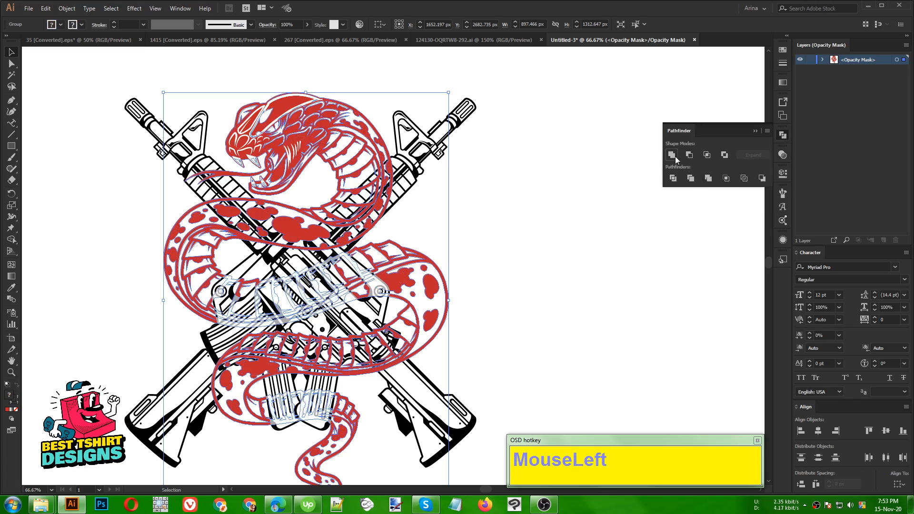
click(576, 223)
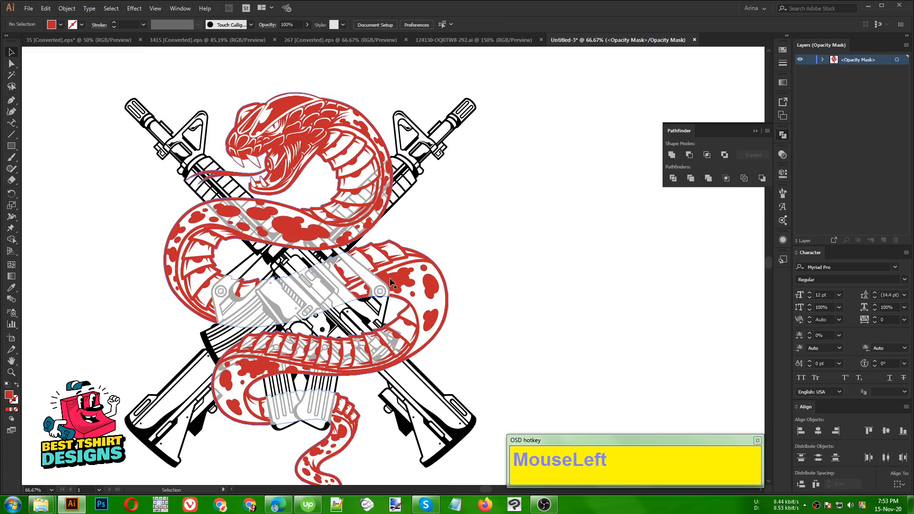
Fill the united snake silhouette in the opacity mask with black and deselect it.
click(358, 297)
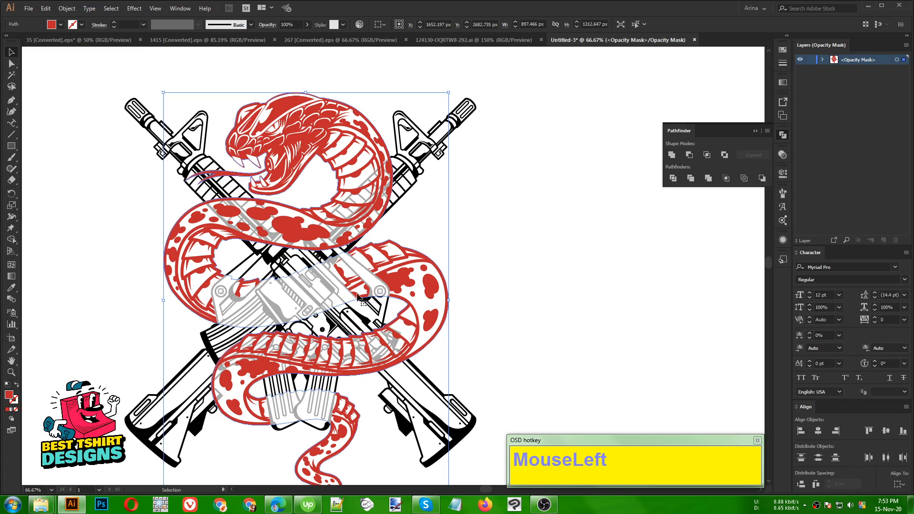
click(783, 156)
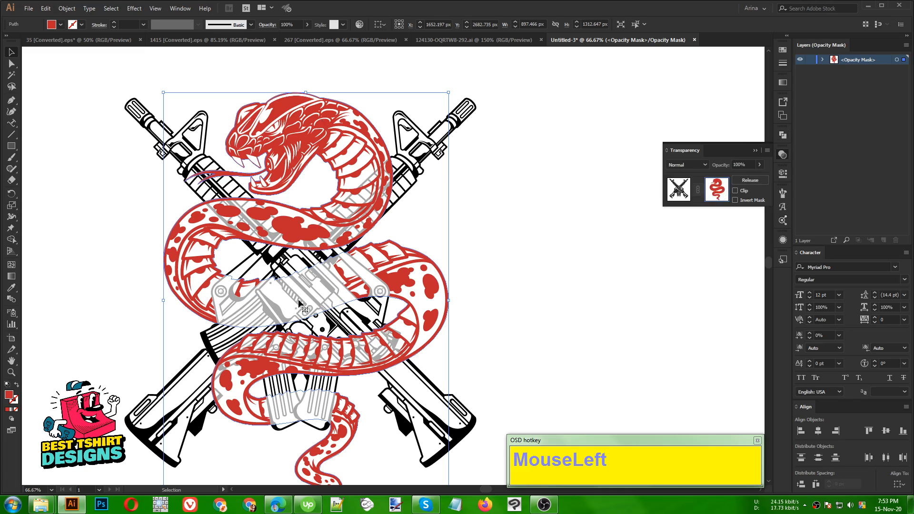
click(61, 25)
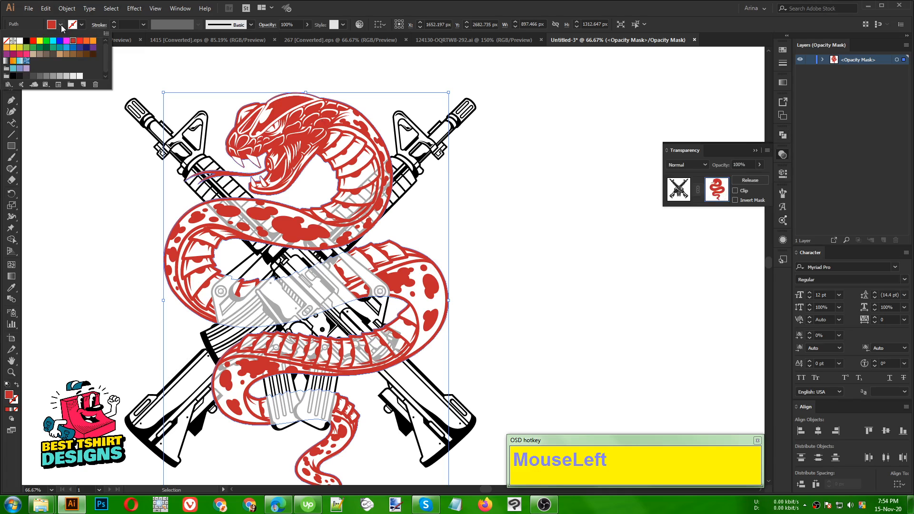
click(26, 42)
click(89, 188)
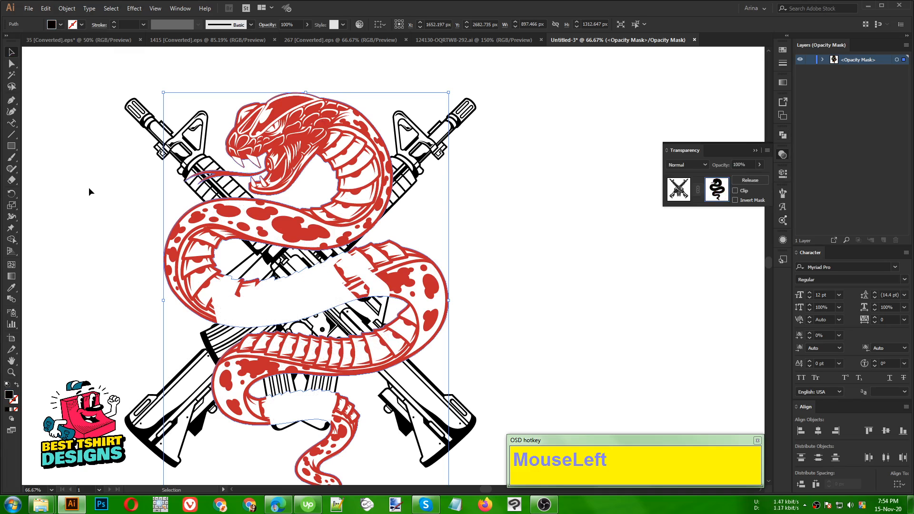
click(89, 187)
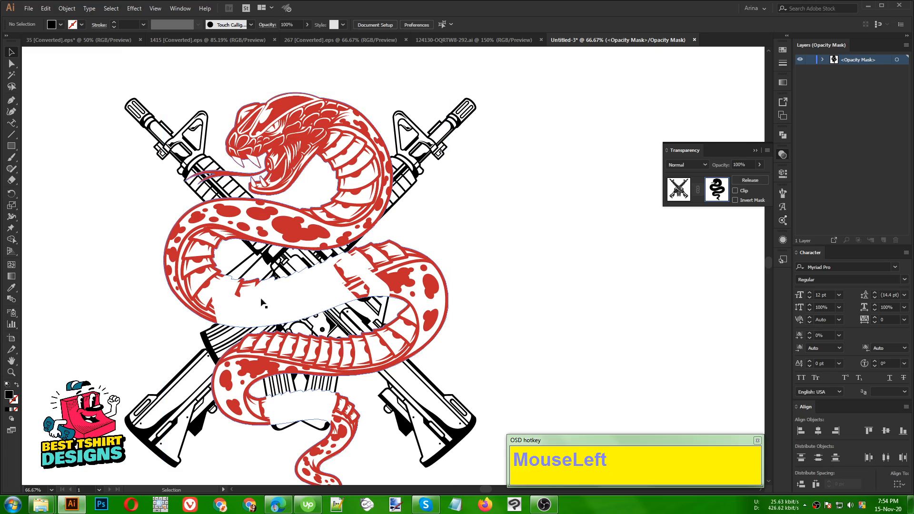
Erase the part of the black snake silhouette covering the rifle magazines near the tail with the Eraser tool.
scroll(324, 391, down, 1)
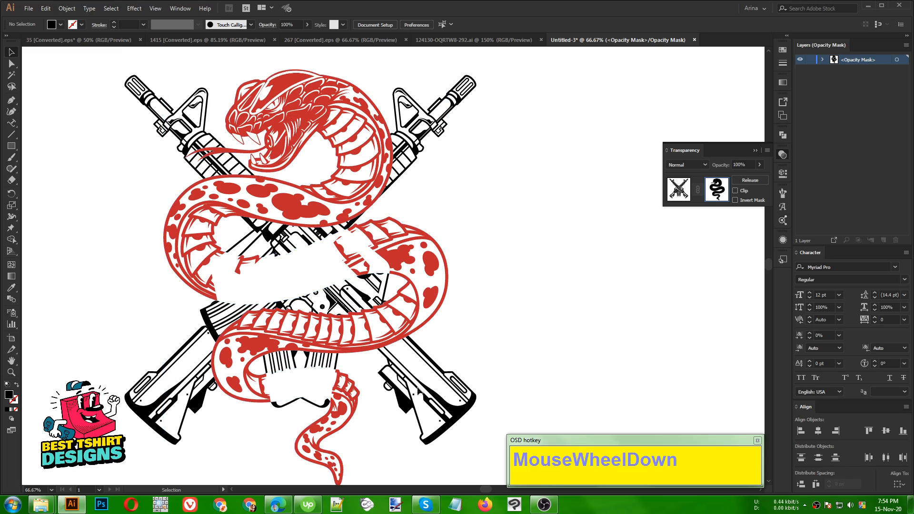
click(294, 382)
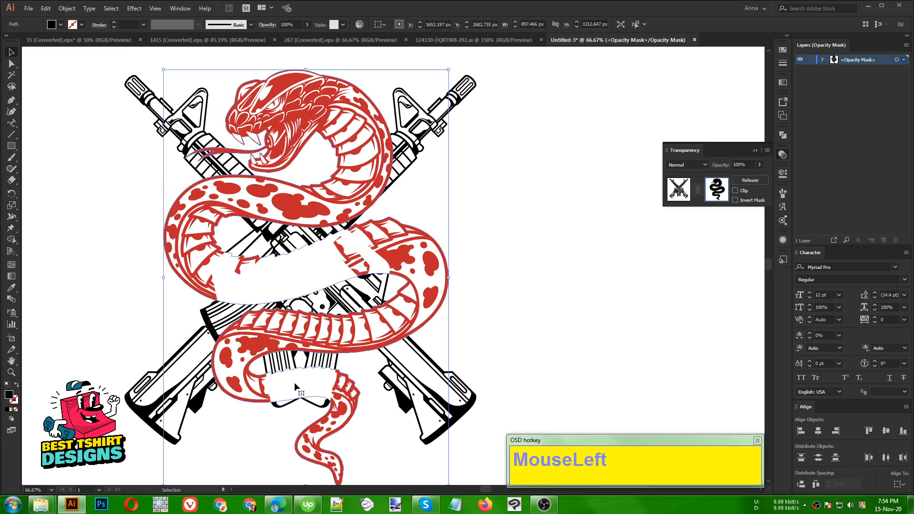
alt+scroll(294, 381, up, 2)
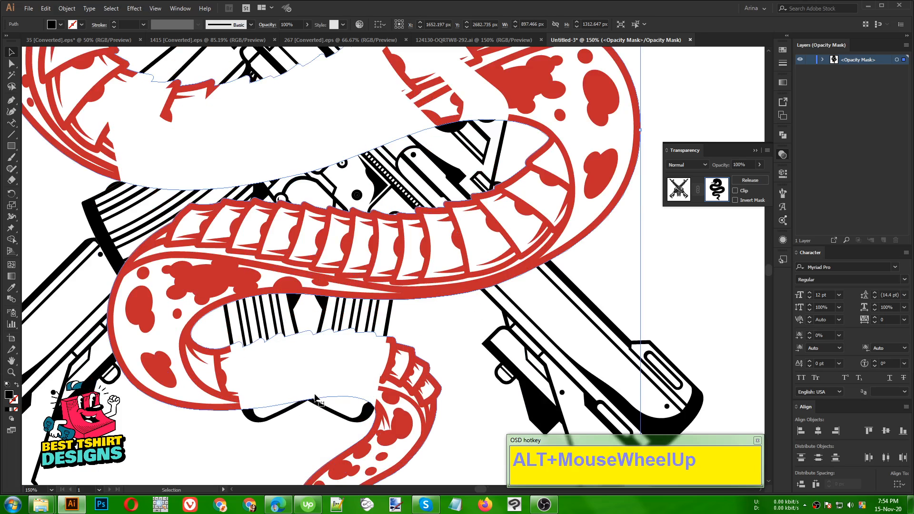
key(shift+e)
drag(245, 346, 258, 422)
mouse_move(299, 336)
mouse_down()
mouse_move(278, 375)
mouse_move(286, 397)
mouse_up()
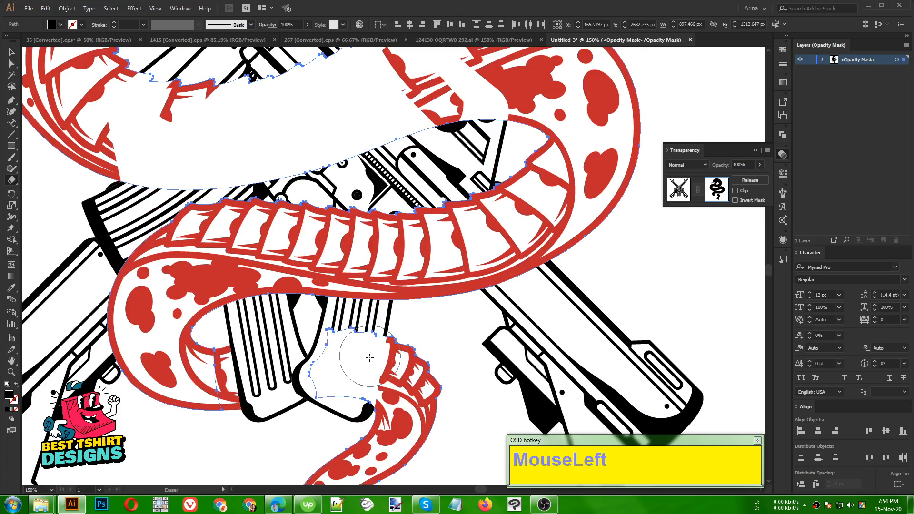
Erase the opacity mask over the rifle magazines near the snake's tail and between its middle coils to reveal the rifles.
mouse_move(370, 357)
mouse_down()
mouse_move(351, 333)
mouse_move(329, 405)
mouse_move(358, 336)
mouse_move(363, 376)
mouse_move(281, 412)
mouse_up()
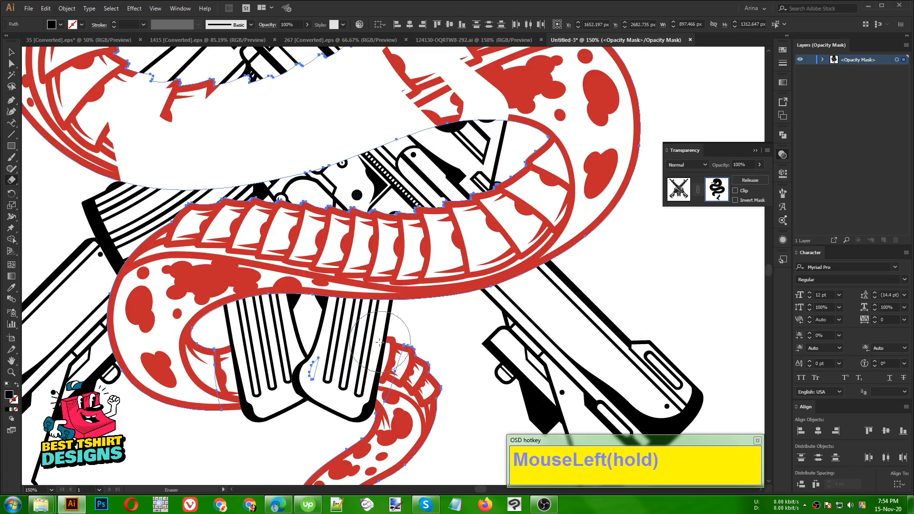
drag(379, 342, 357, 383)
scroll(355, 382, down, 1)
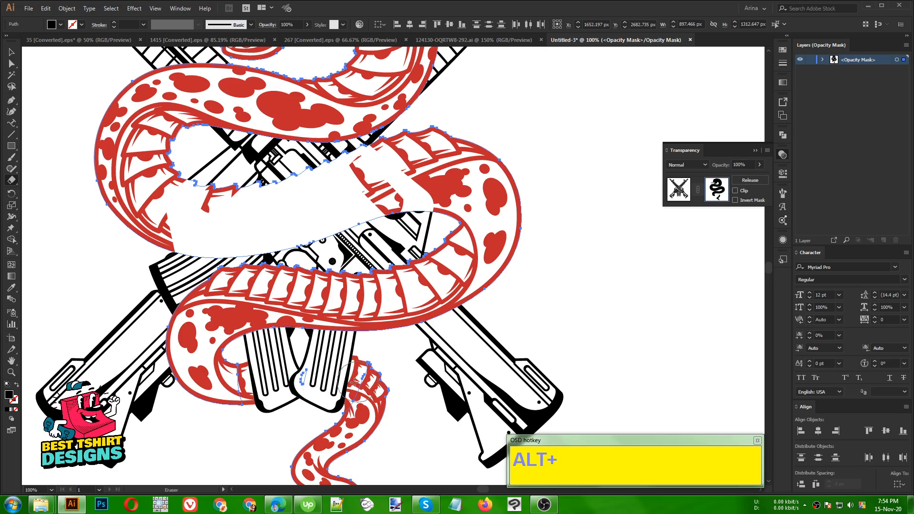
scroll(355, 382, up, 1)
scroll(392, 210, up, 2)
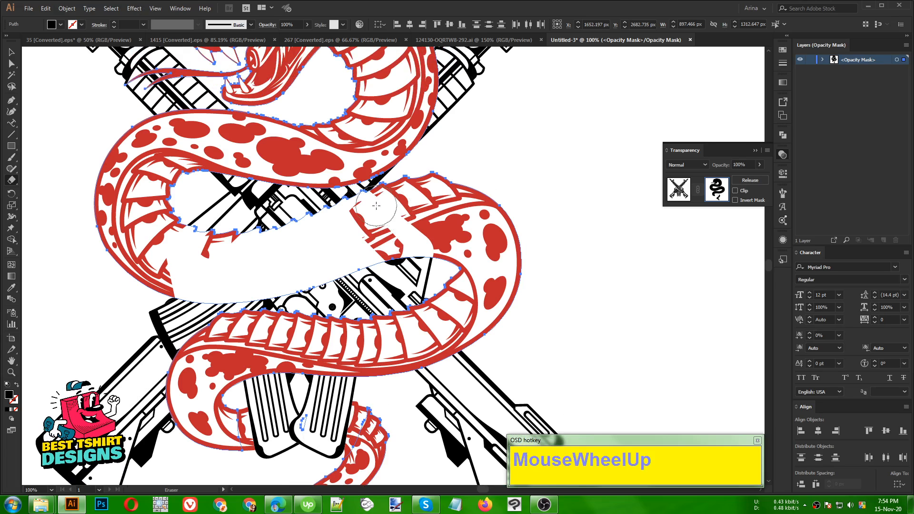
mouse_move(377, 208)
mouse_down()
mouse_move(419, 259)
mouse_move(392, 284)
mouse_move(395, 262)
mouse_up()
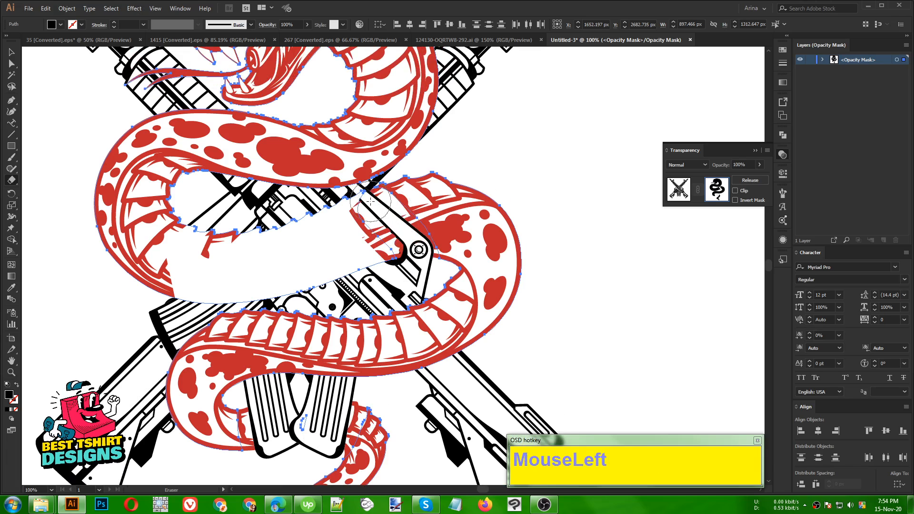
mouse_move(370, 201)
mouse_down()
mouse_move(287, 229)
mouse_move(388, 249)
mouse_move(374, 237)
mouse_move(304, 252)
mouse_move(391, 257)
mouse_move(248, 290)
mouse_move(222, 284)
mouse_move(251, 273)
mouse_up()
mouse_move(202, 223)
mouse_down()
mouse_move(173, 263)
mouse_move(190, 288)
mouse_up()
mouse_move(186, 288)
mouse_down()
mouse_move(214, 283)
mouse_move(264, 249)
mouse_up()
mouse_move(281, 230)
mouse_down()
mouse_move(245, 242)
mouse_move(200, 275)
mouse_move(272, 239)
mouse_up()
scroll(343, 291, down, 1)
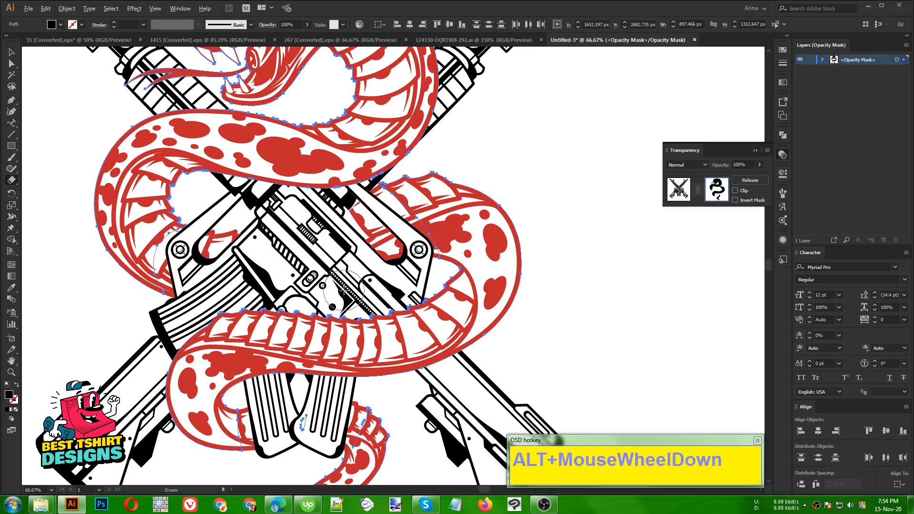
Leave opacity mask editing, return to the normal artwork, and deselect the rifles.
key(v)
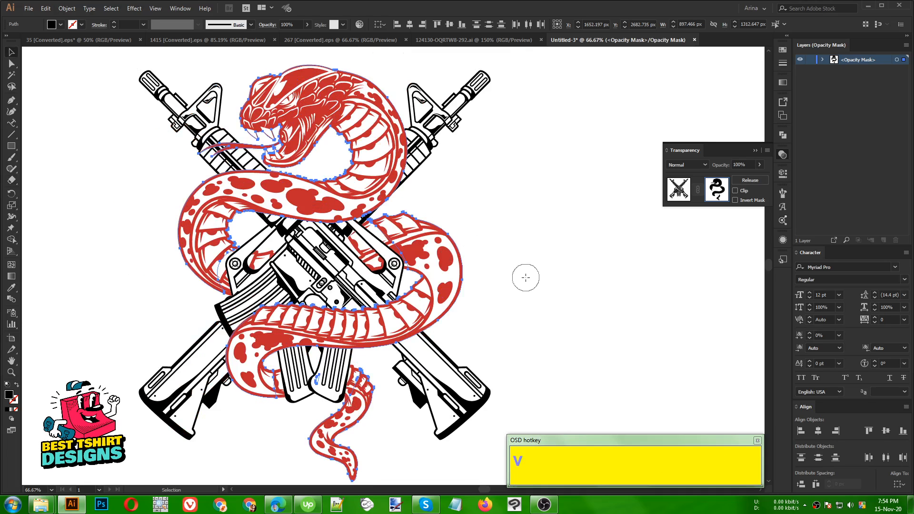
click(526, 278)
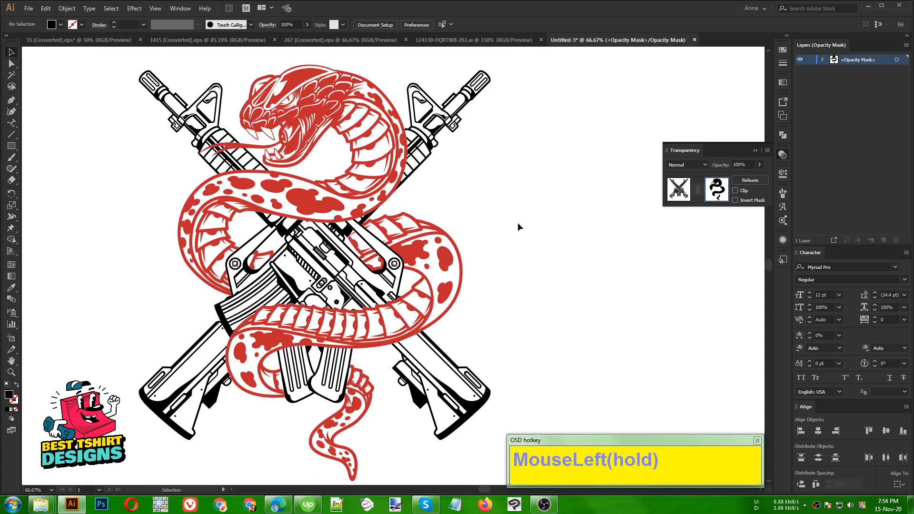
click(490, 286)
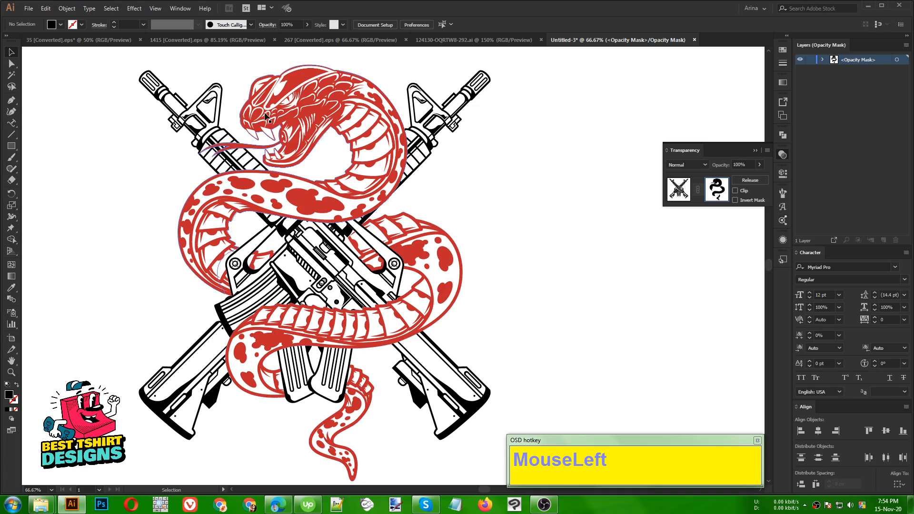
click(676, 191)
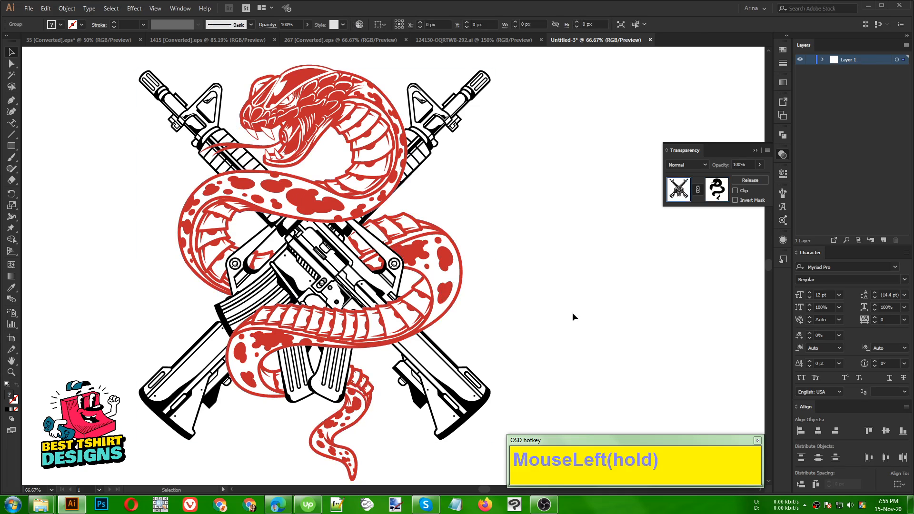
scroll(401, 277, down, 2)
click(507, 258)
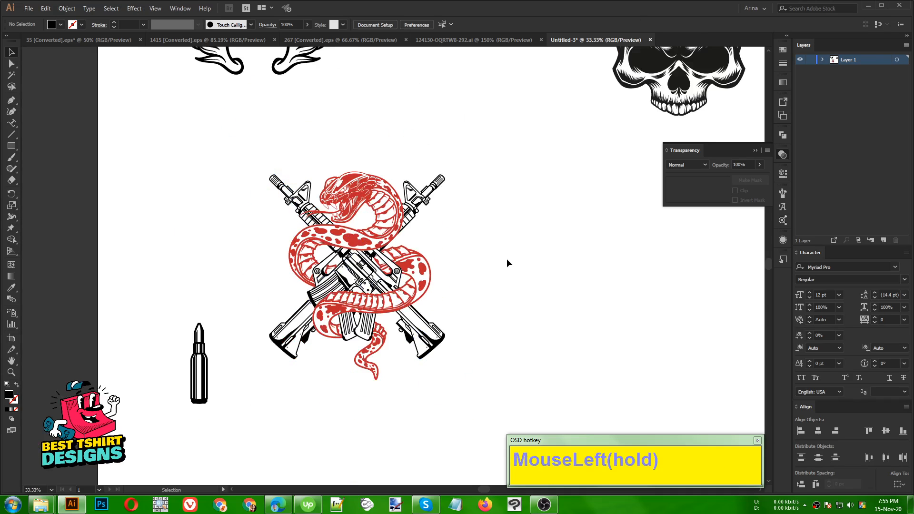
scroll(507, 259, up, 1)
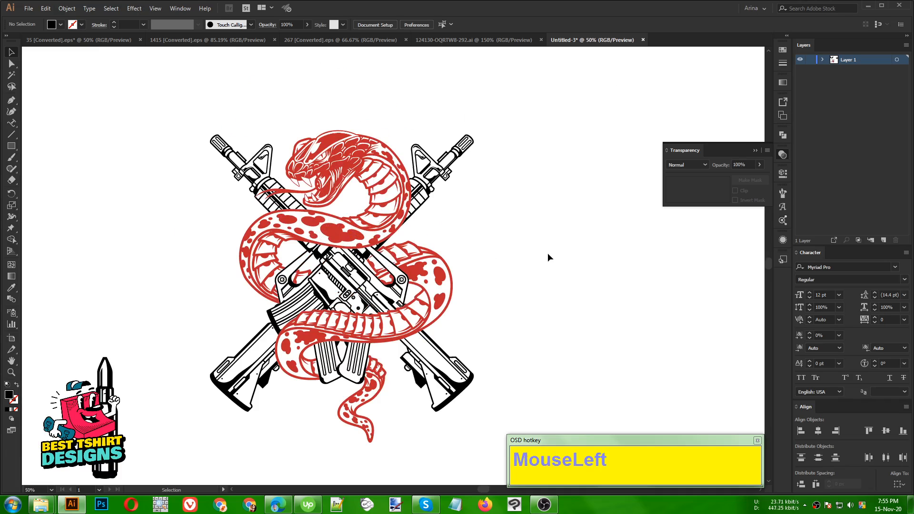
scroll(547, 254, down, 1)
click(464, 259)
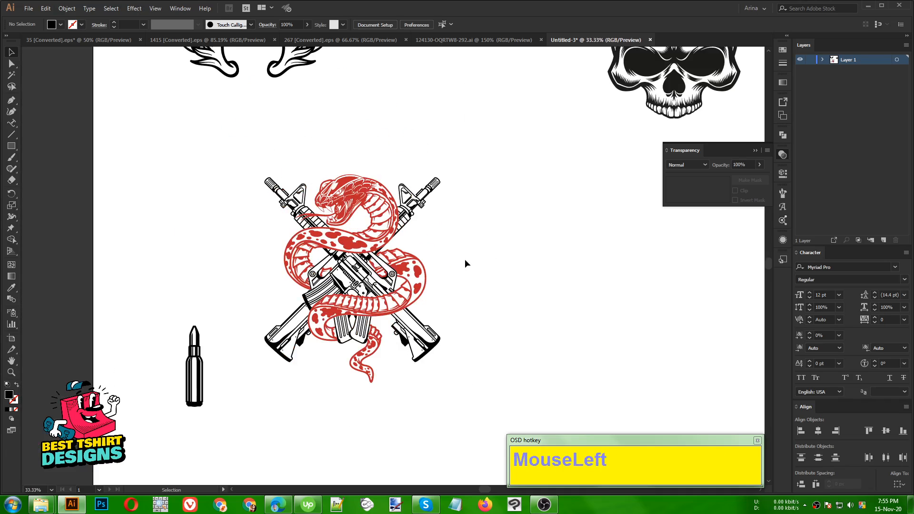
click(265, 181)
drag(231, 160, 466, 396)
click(527, 351)
drag(230, 159, 476, 403)
click(507, 365)
drag(284, 221, 474, 415)
click(218, 162)
drag(244, 140, 476, 401)
click(500, 302)
Move the skull beside the snake-and-rifles artwork and scale it down to about 374 × 461 px, undoing its trial placement over the rifles.
scroll(499, 301, down, 1)
click(473, 282)
scroll(473, 282, up, 2)
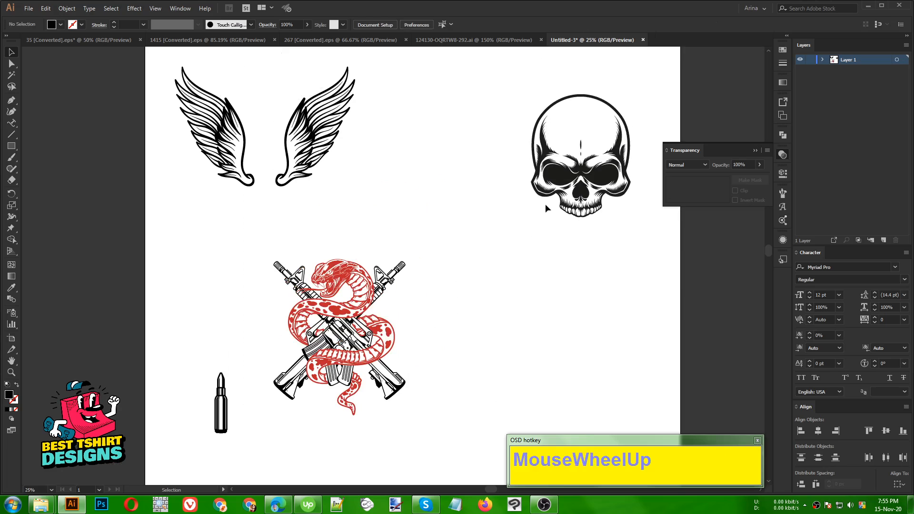
drag(546, 208, 479, 389)
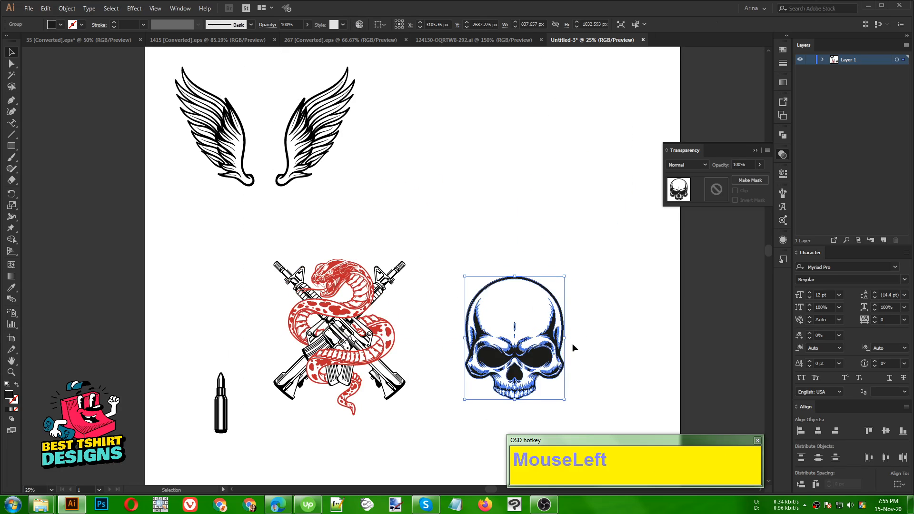
drag(565, 338, 340, 350)
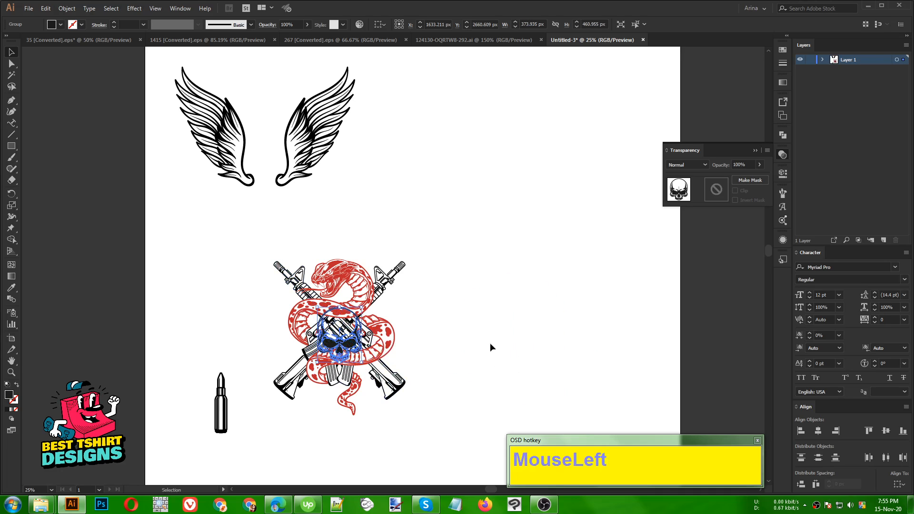
key(ctrl+z)
Group the snake and the crossed rifles into one object and deselect it.
drag(253, 246, 447, 422)
key(ctrl+g)
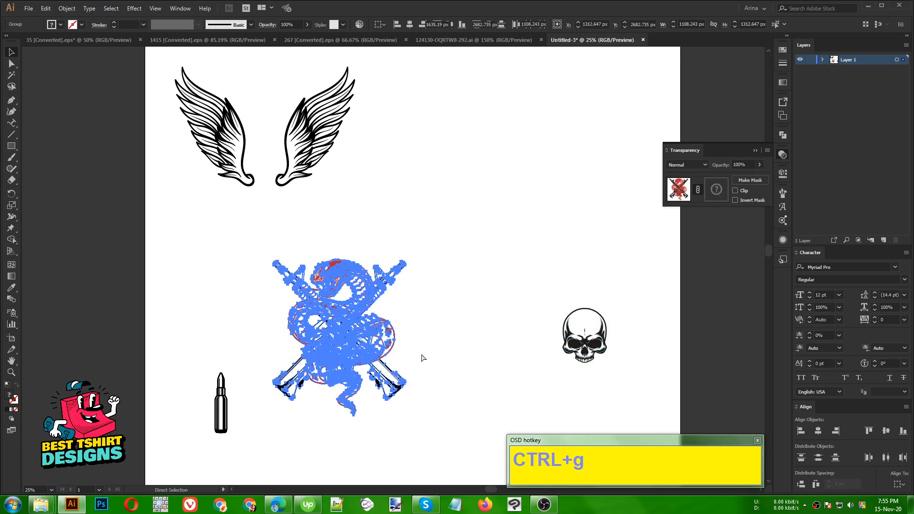
click(456, 349)
Move the small skull onto the middle of the snake-and-rifles group, where the rifles cross.
scroll(349, 360, up, 3)
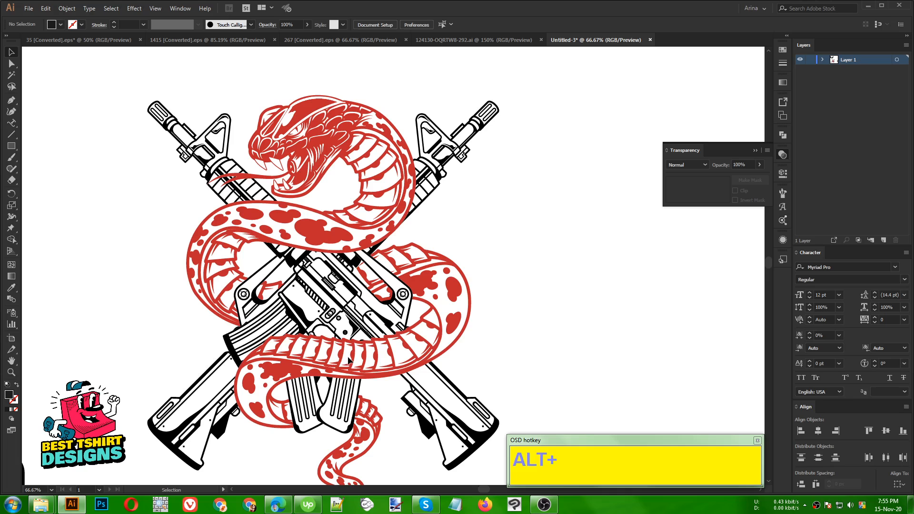
scroll(512, 287, down, 2)
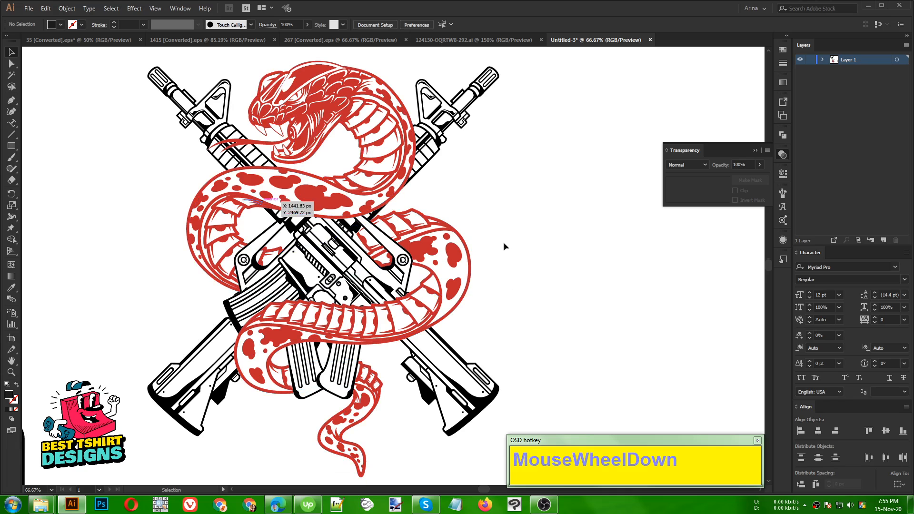
scroll(370, 255, down, 1)
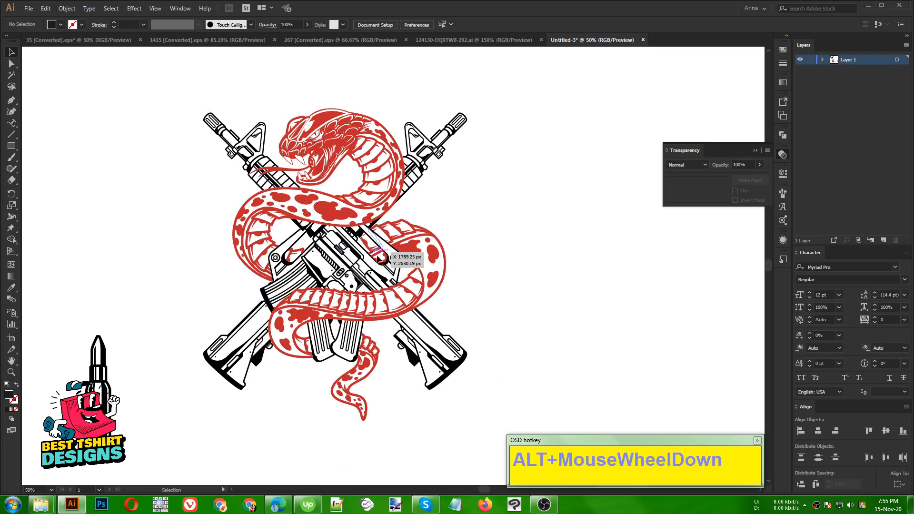
drag(492, 261, 408, 265)
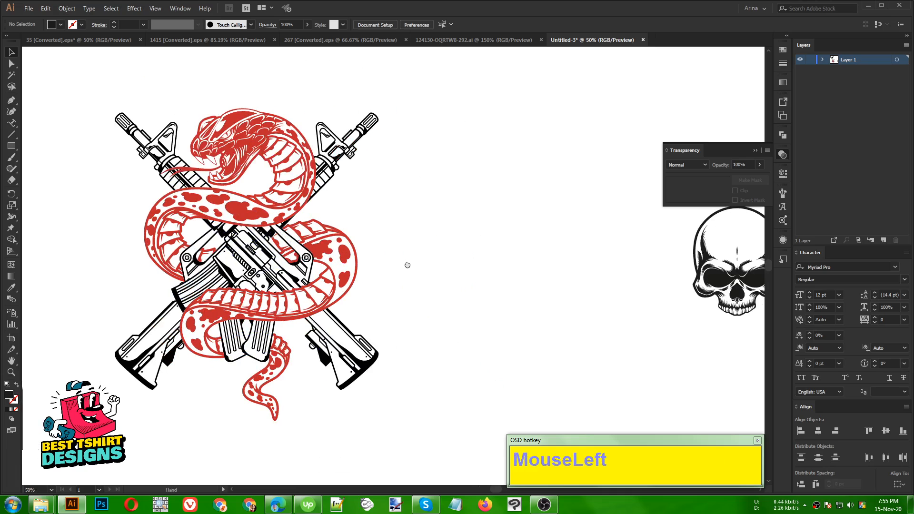
drag(715, 286, 275, 280)
Align the skull and the snake-and-rifles group to each other's horizontal and vertical centres.
key(ctrl+a)
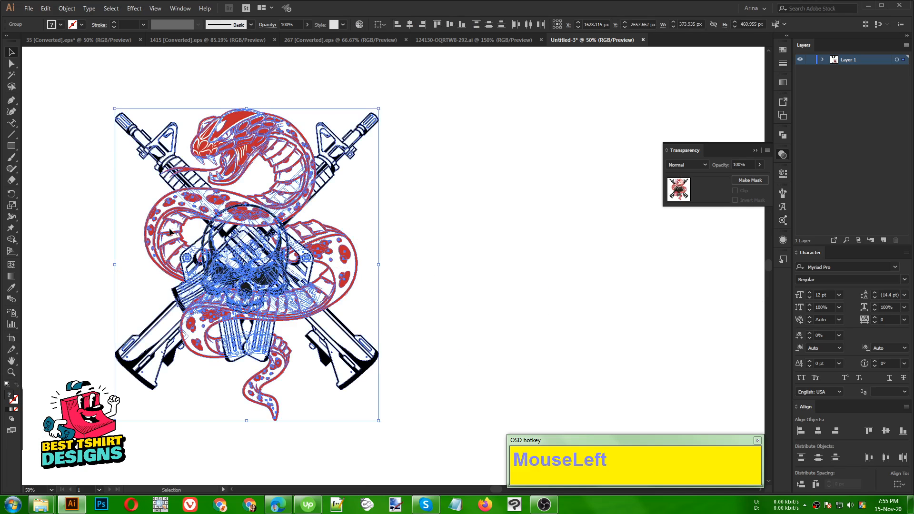
click(409, 25)
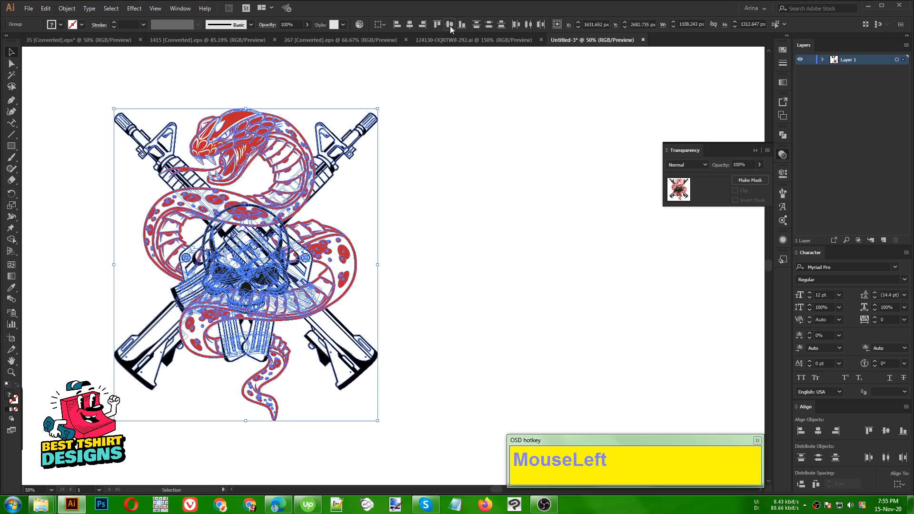
click(450, 25)
click(440, 193)
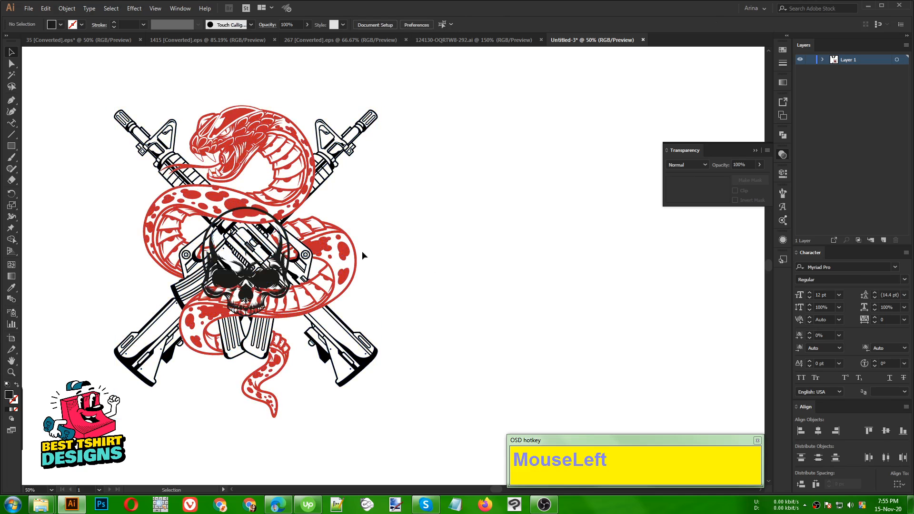
Cut the skull and paste it in front of the artwork at the same position.
click(254, 280)
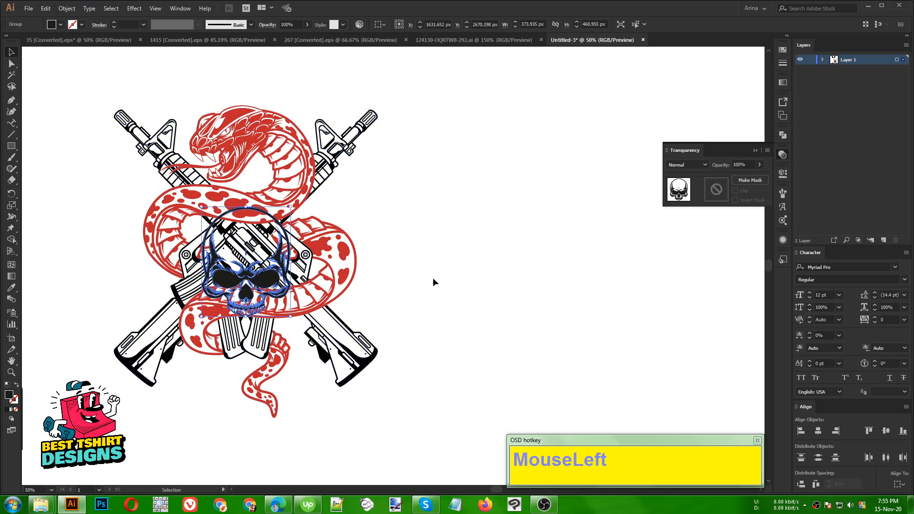
key(ctrl+x)
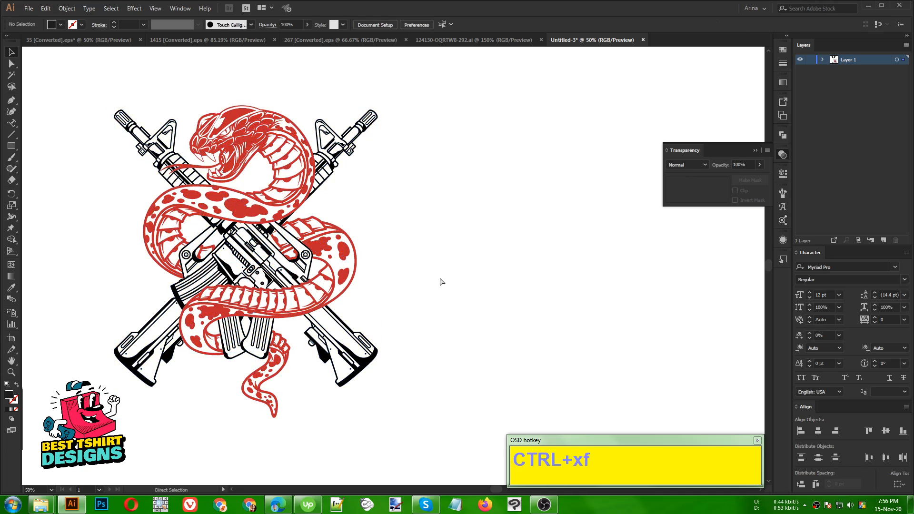
key(ctrl+f)
click(439, 281)
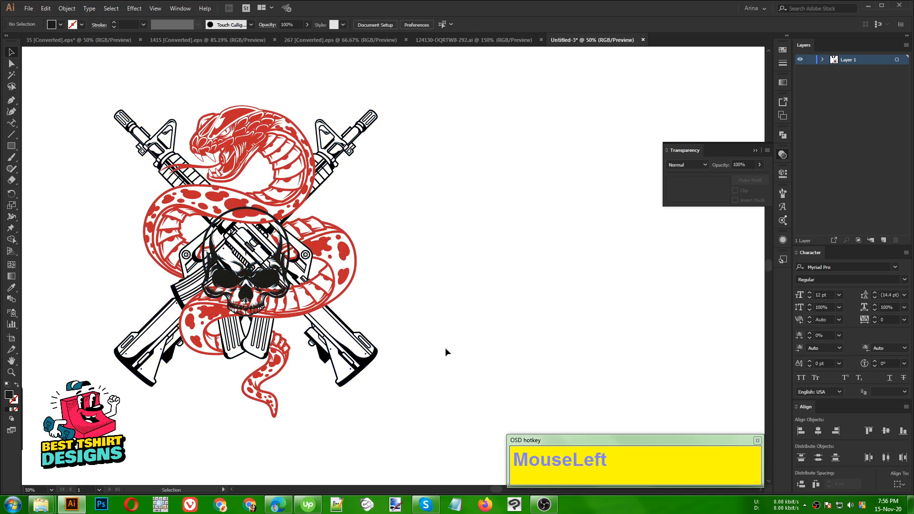
Raise the skull slightly over the crossed rifles and resize it to about 377 × 465 px.
alt+scroll(206, 244, up, 1)
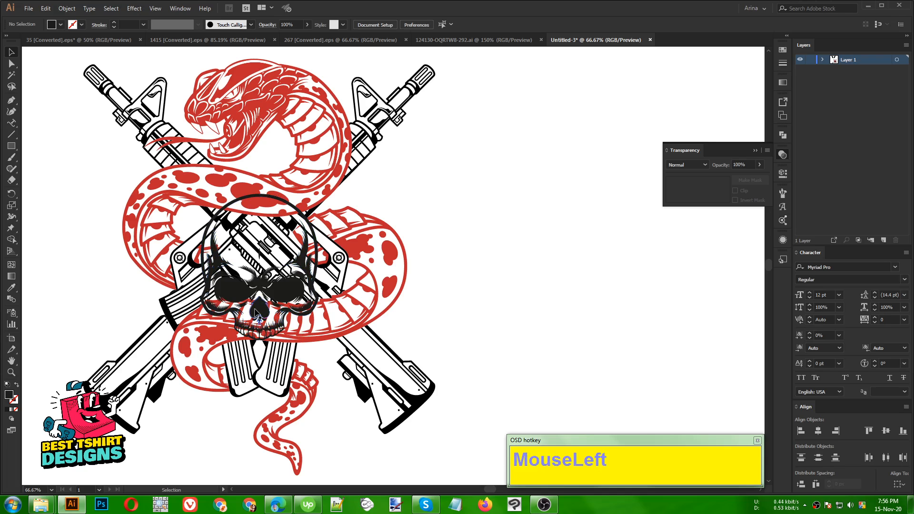
click(257, 317)
drag(260, 340, 262, 329)
drag(260, 193, 259, 178)
click(453, 190)
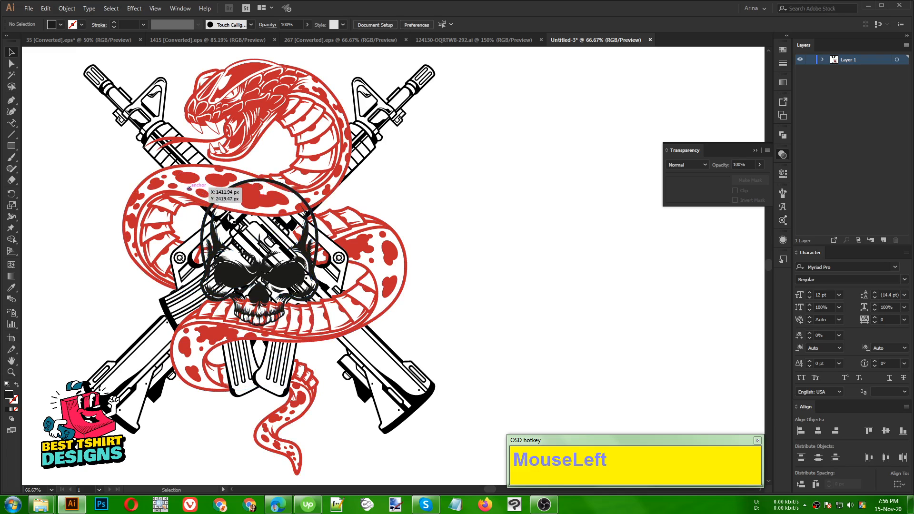
Copy the skull and paste it in front inside the opacity mask of the crossed rifles within their isolated group.
click(292, 270)
key(ctrl+c)
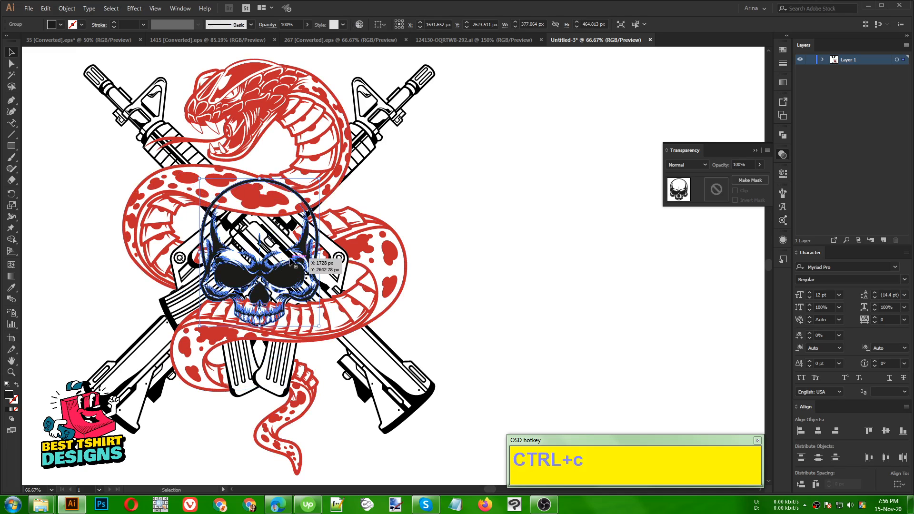
click(380, 375)
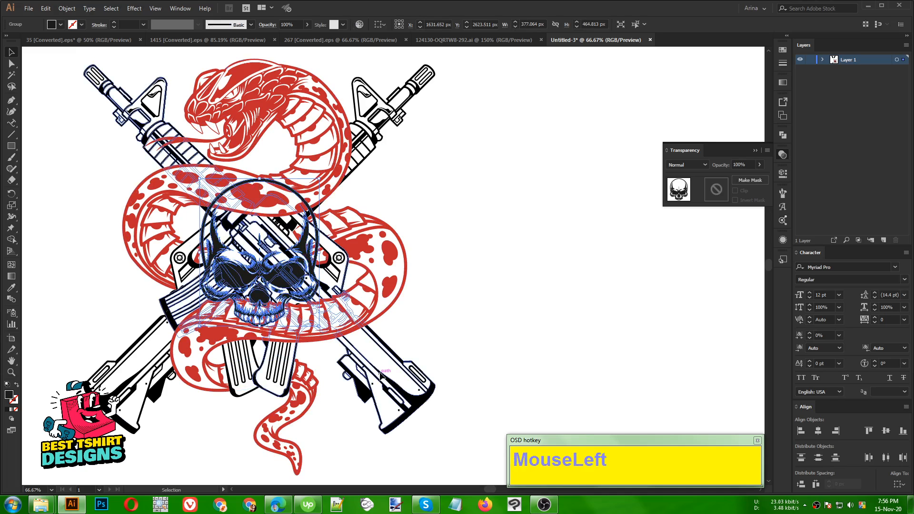
click(484, 352)
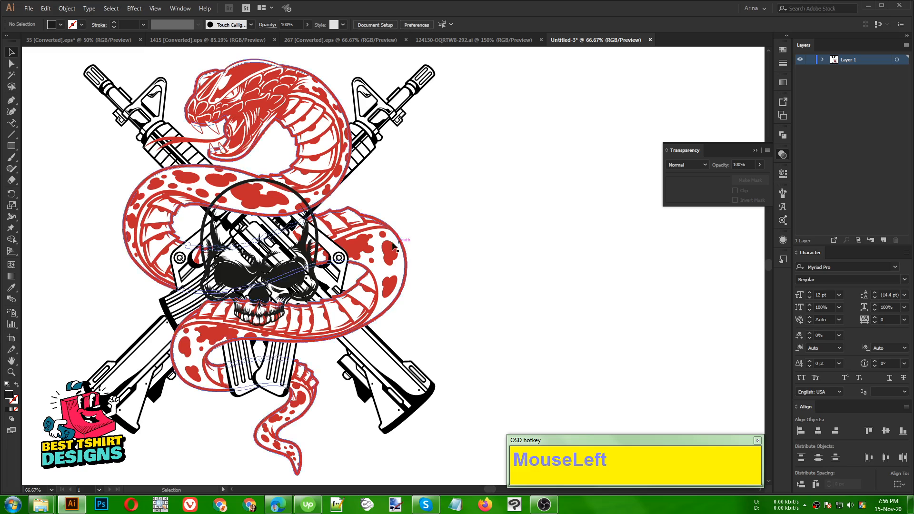
double_click(399, 361)
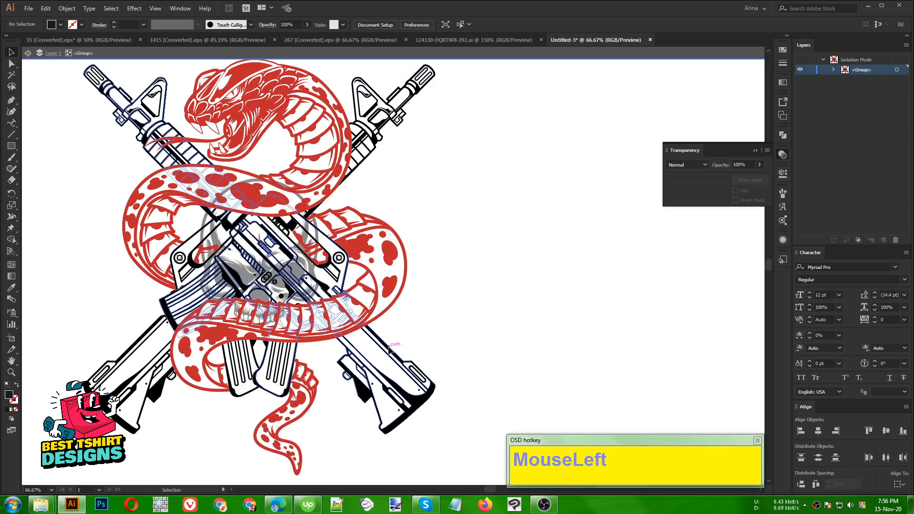
click(387, 355)
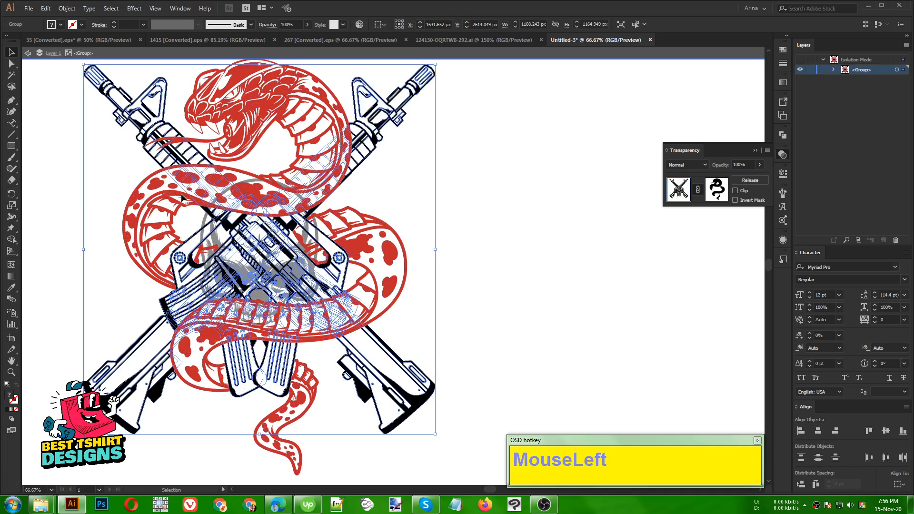
click(717, 190)
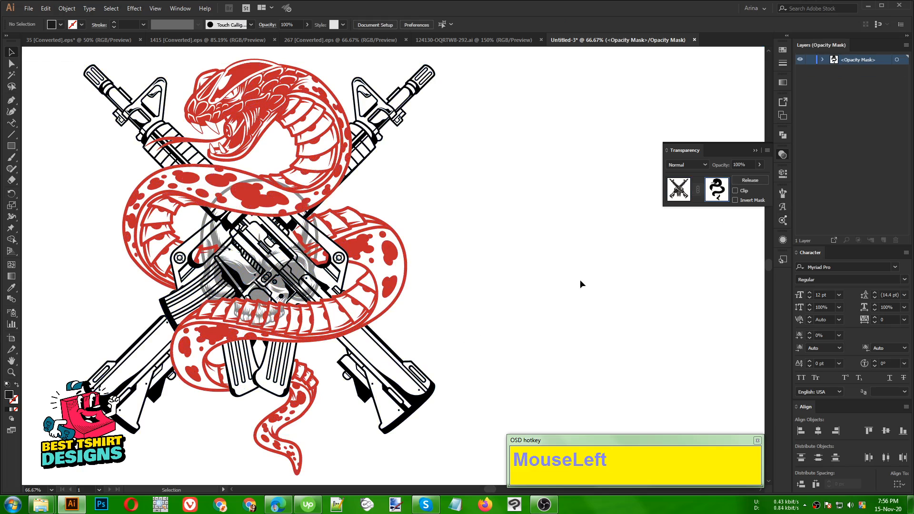
key(ctrl)
key(ctrl+f)
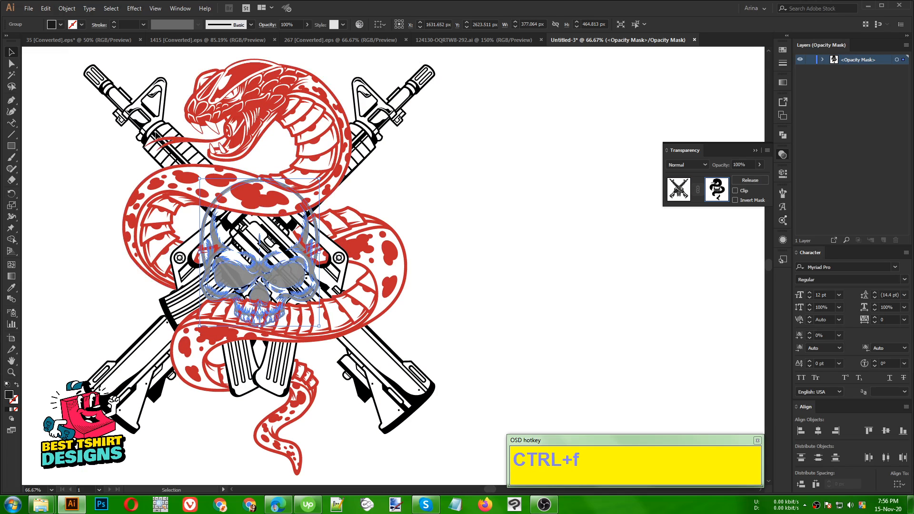
Fill the skull copy in the rifles' opacity mask with black and unite it into a solid silhouette.
click(54, 27)
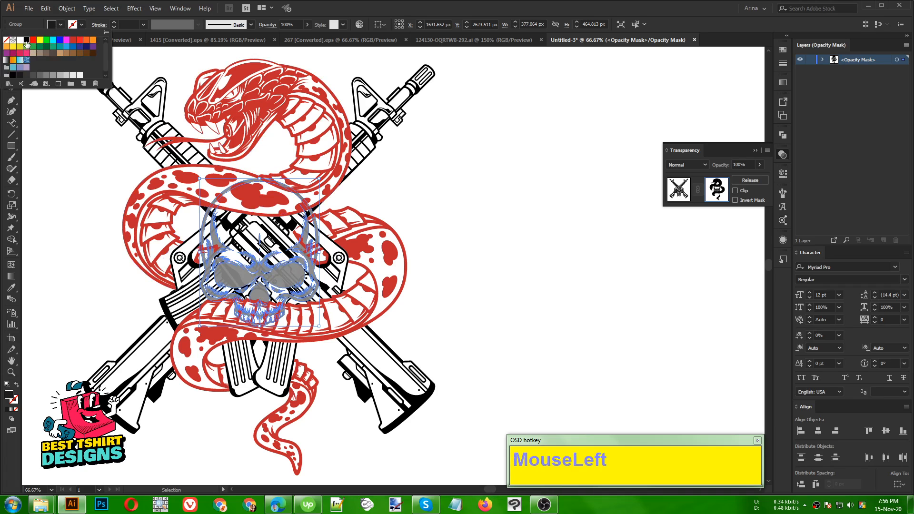
click(391, 208)
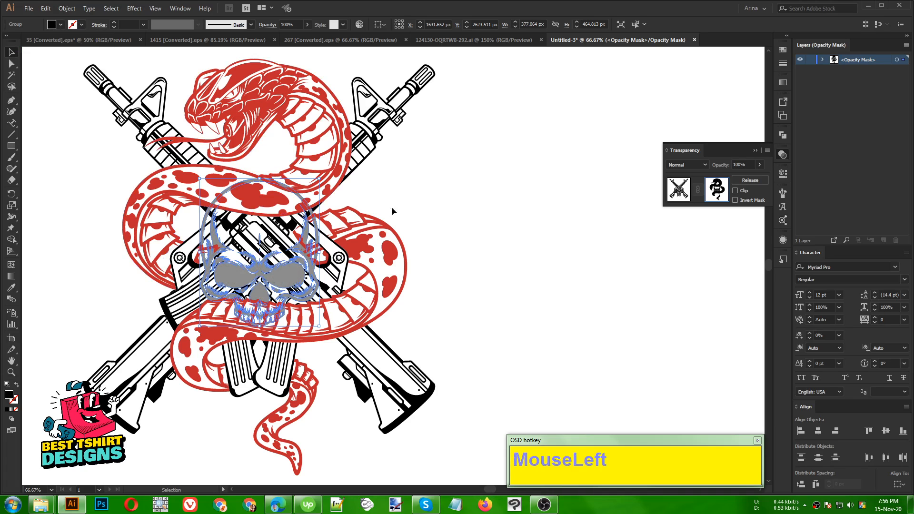
click(782, 135)
click(671, 155)
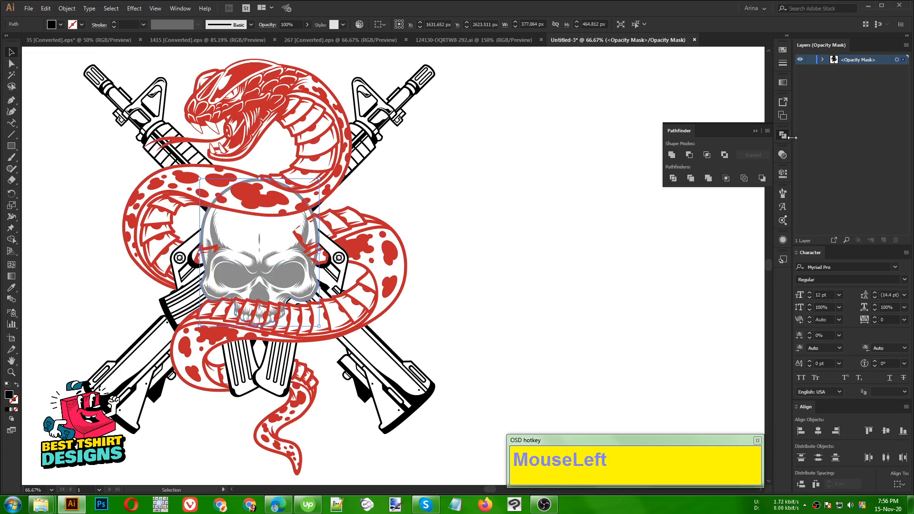
click(782, 155)
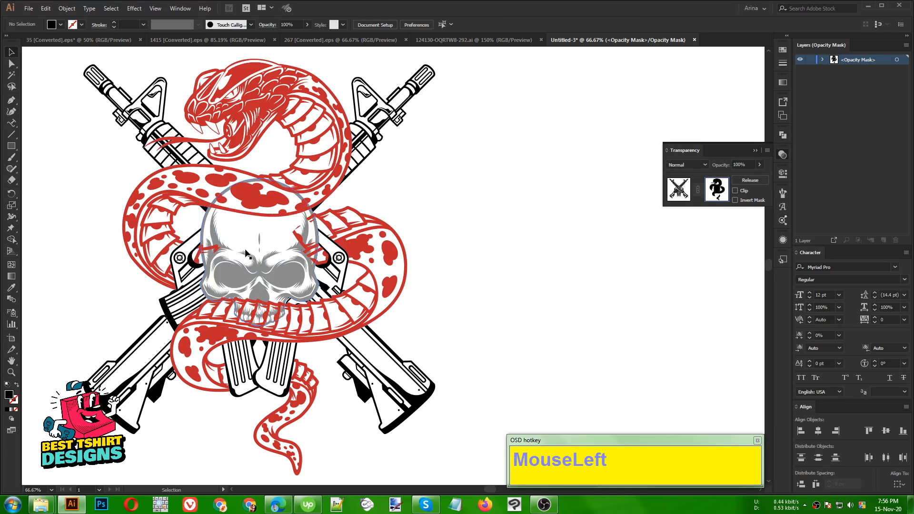
drag(245, 250, 509, 251)
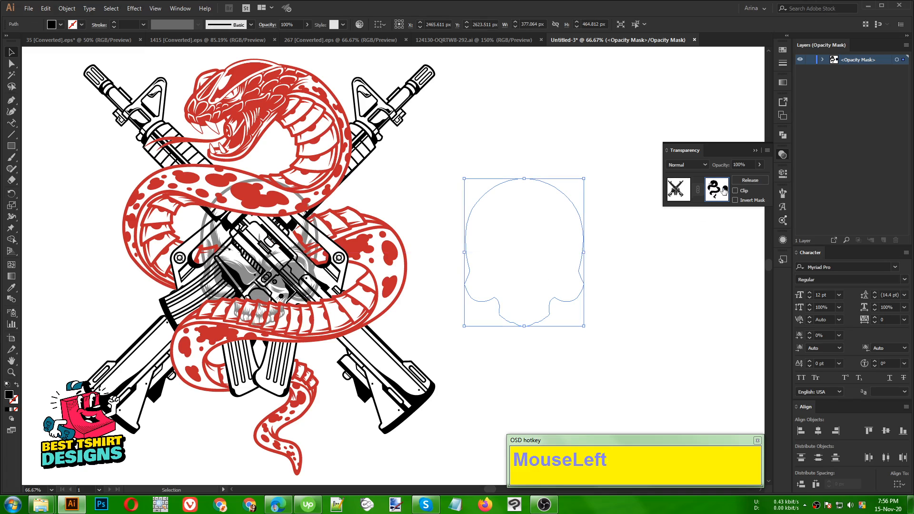
key(ctrl+z)
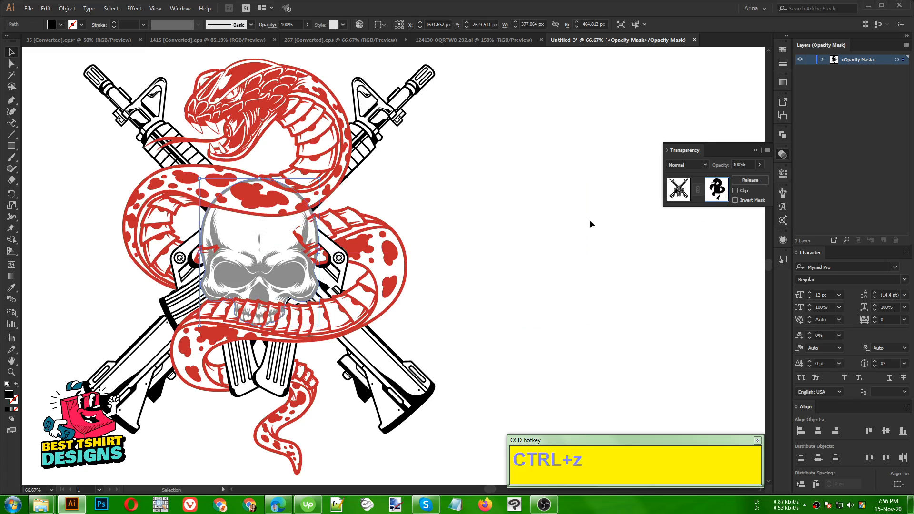
Copy the skull silhouette from the rifles' mask and paste it in front inside the snake's opacity mask.
click(284, 214)
click(262, 238)
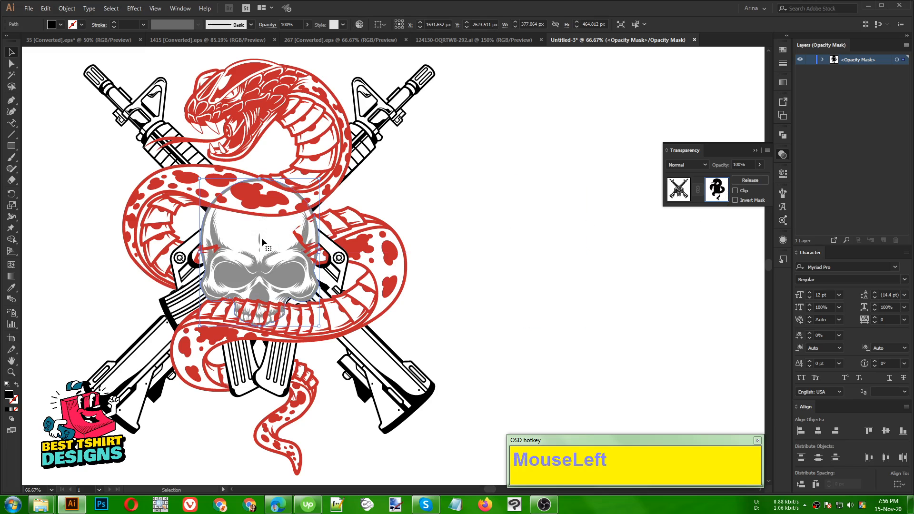
key(ctrl+c)
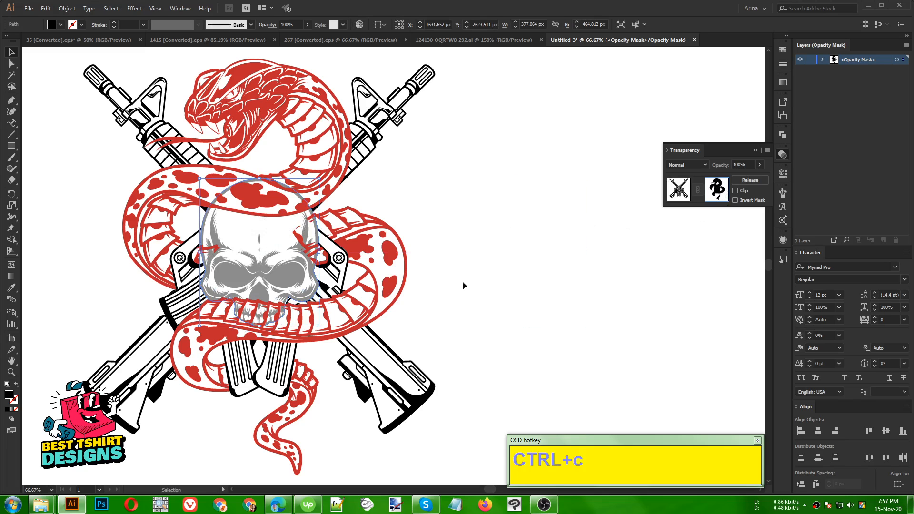
click(689, 190)
click(545, 306)
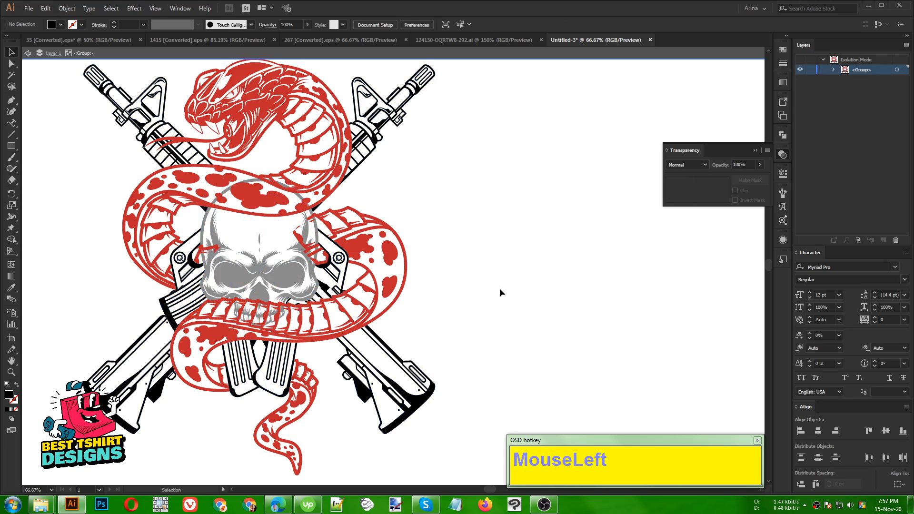
click(391, 256)
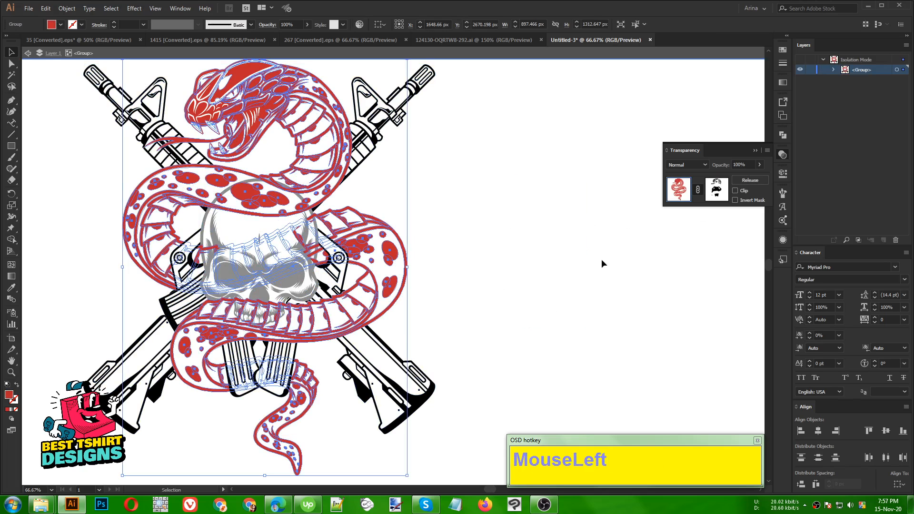
click(720, 195)
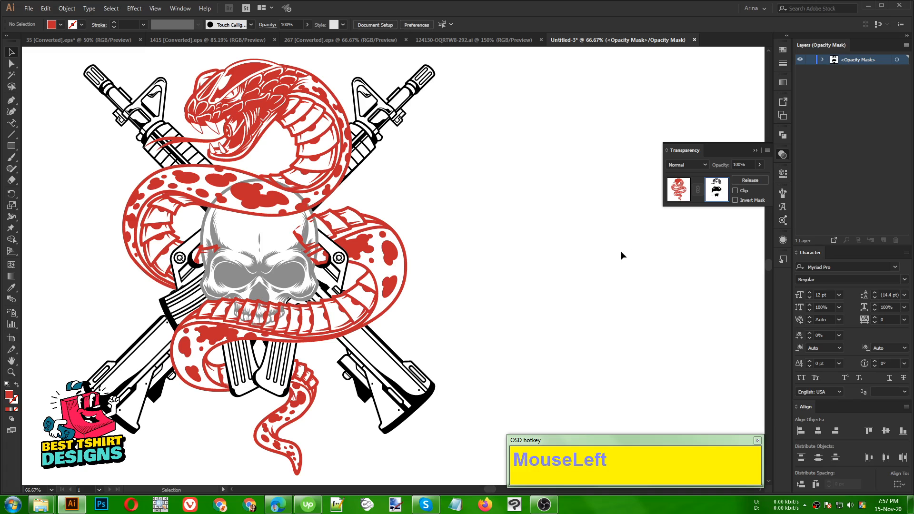
key(ctrl)
key(ctrl+f)
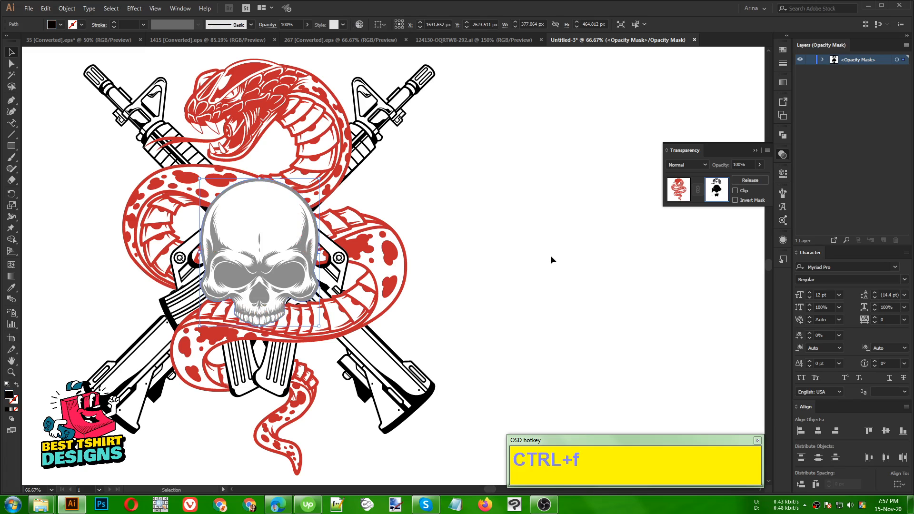
click(551, 256)
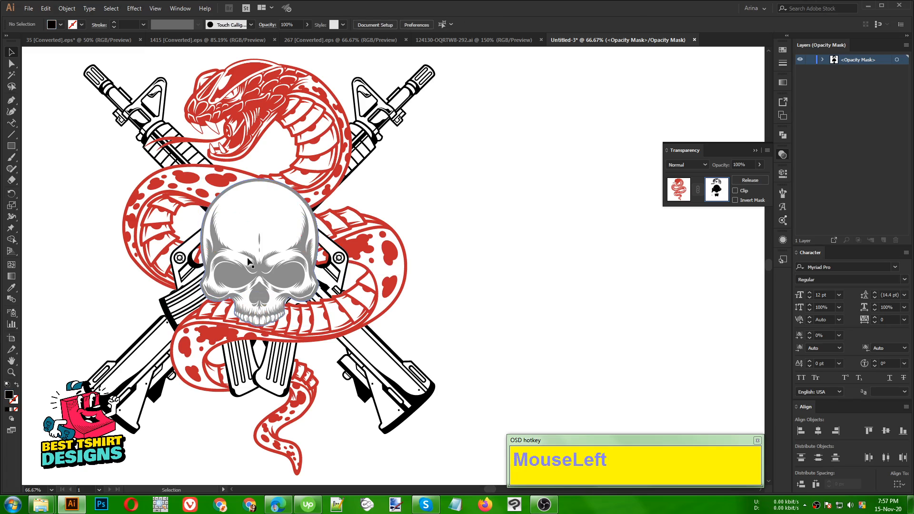
Erase the top of the skull silhouette in the snake's opacity mask where the snake's body crosses the forehead.
alt+scroll(161, 286, up, 1)
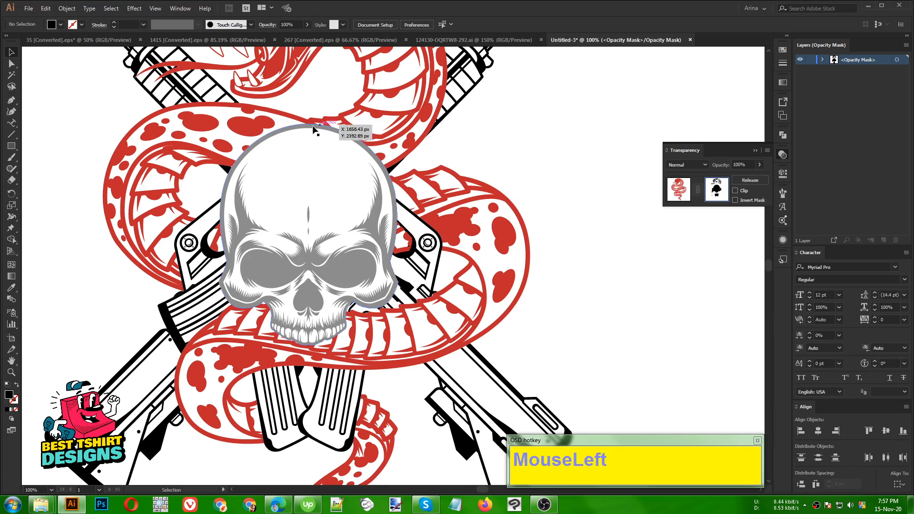
scroll(329, 198, up, 3)
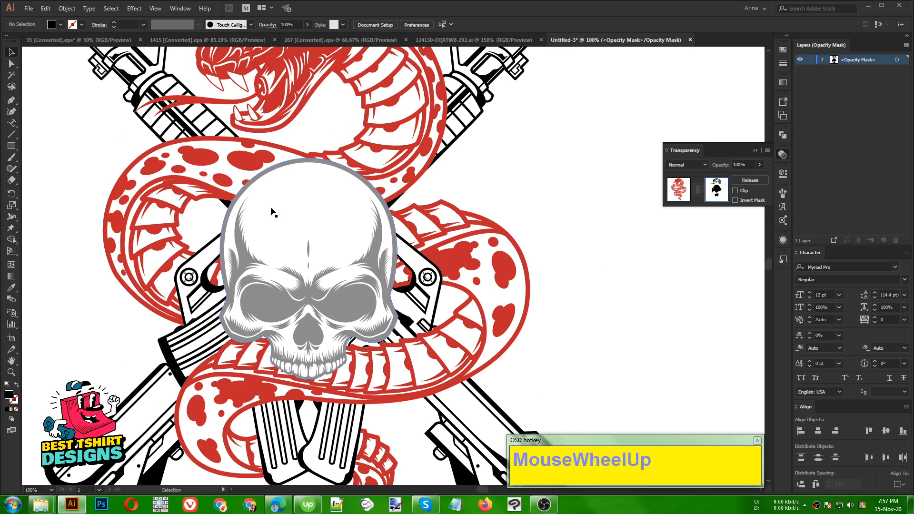
click(302, 210)
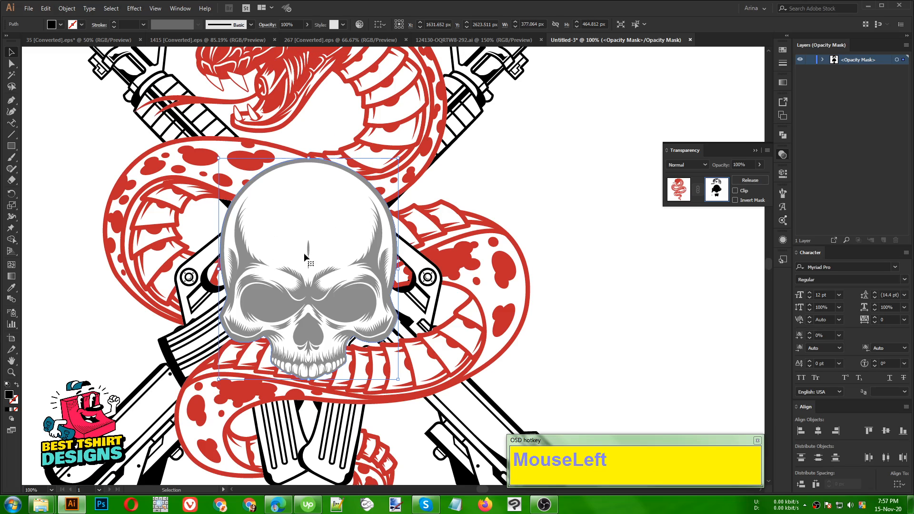
key(shift+e)
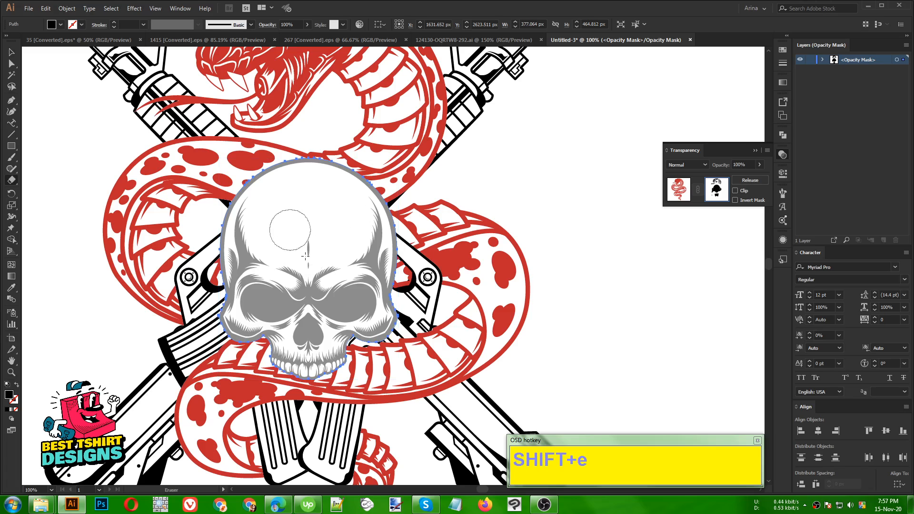
click(223, 191)
mouse_move(223, 190)
mouse_down()
mouse_move(303, 210)
mouse_move(372, 206)
mouse_move(419, 176)
mouse_up()
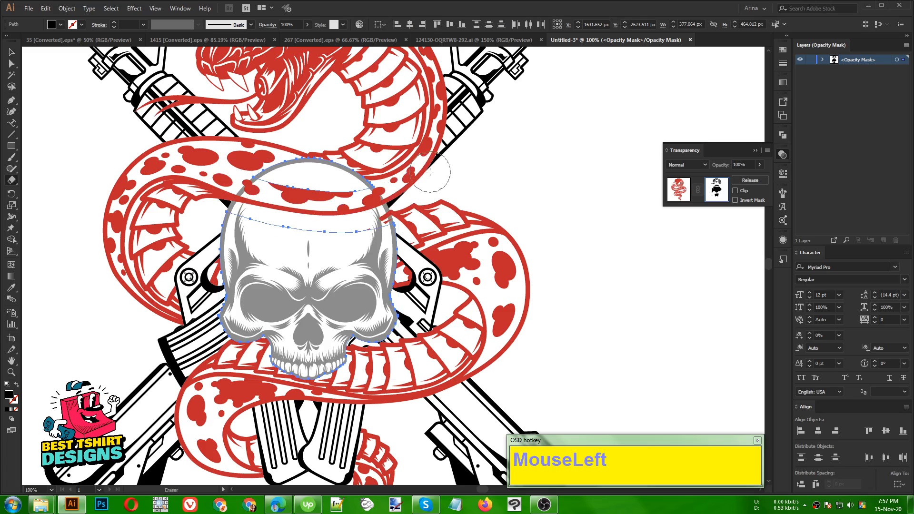
mouse_move(327, 182)
mouse_down()
mouse_move(254, 169)
mouse_move(348, 161)
mouse_move(394, 170)
mouse_up()
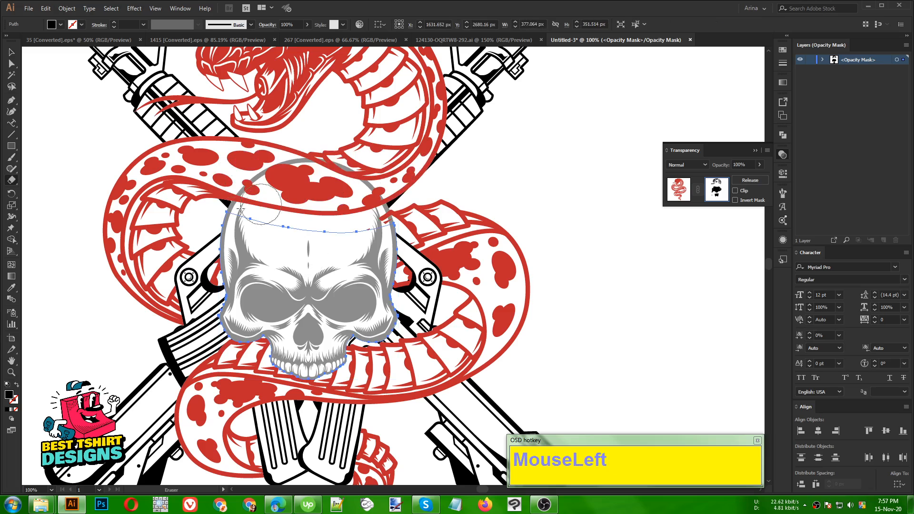
Erase the mask's skull silhouette from the forehead down to nose level, keeping only the jaw part, and exit the mask and isolated group.
drag(144, 152, 438, 332)
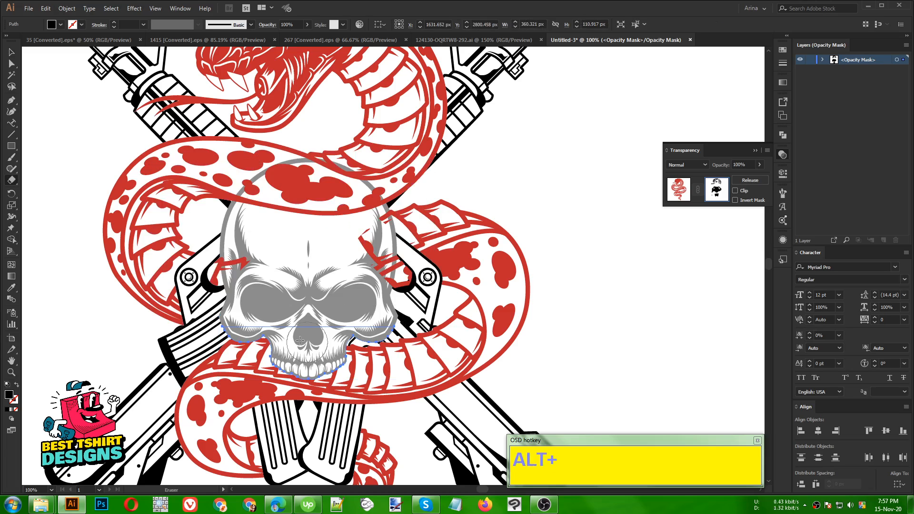
key(v)
drag(329, 361, 427, 284)
key(ctrl+z)
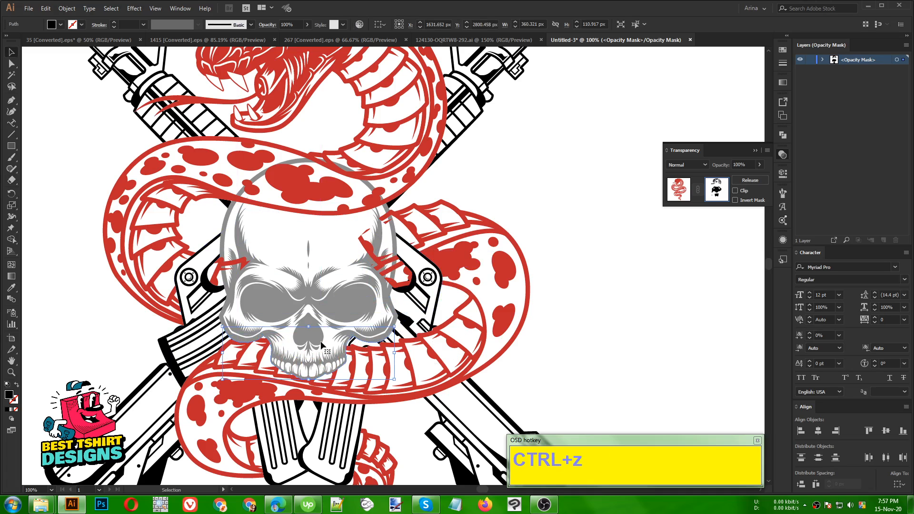
click(583, 316)
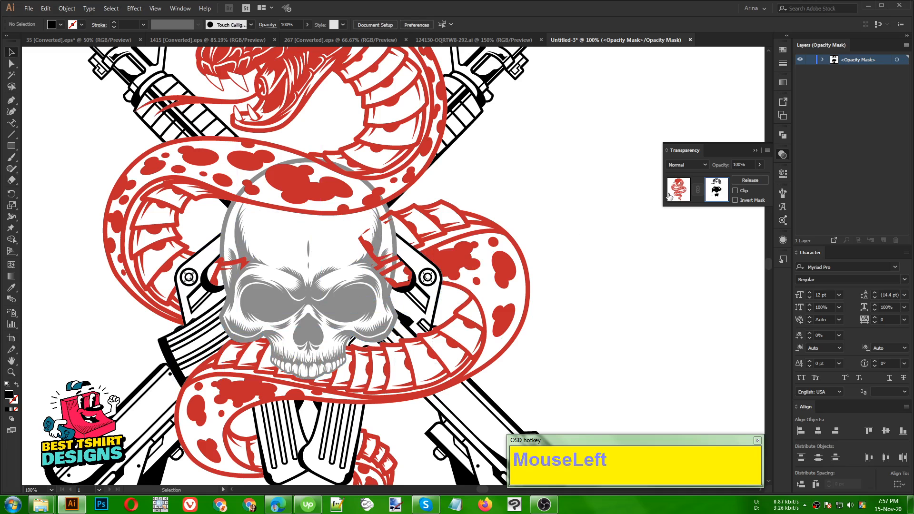
click(669, 196)
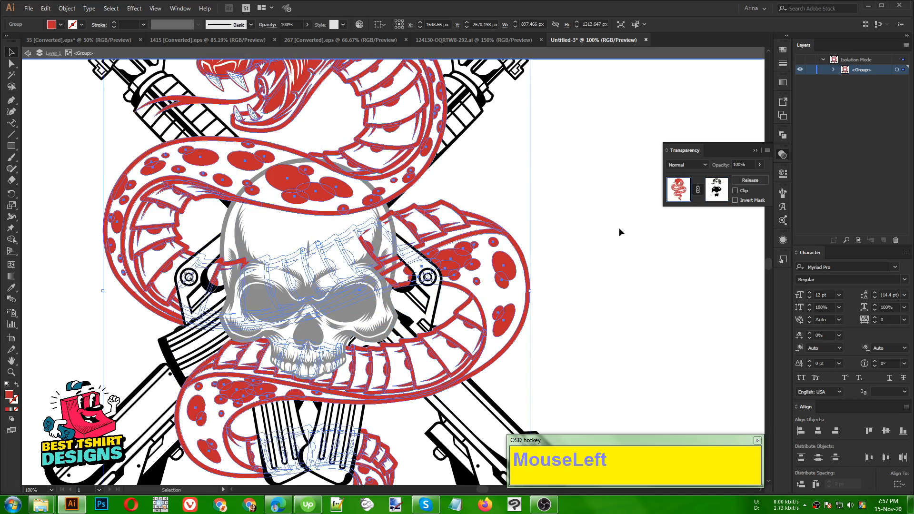
double_click(578, 215)
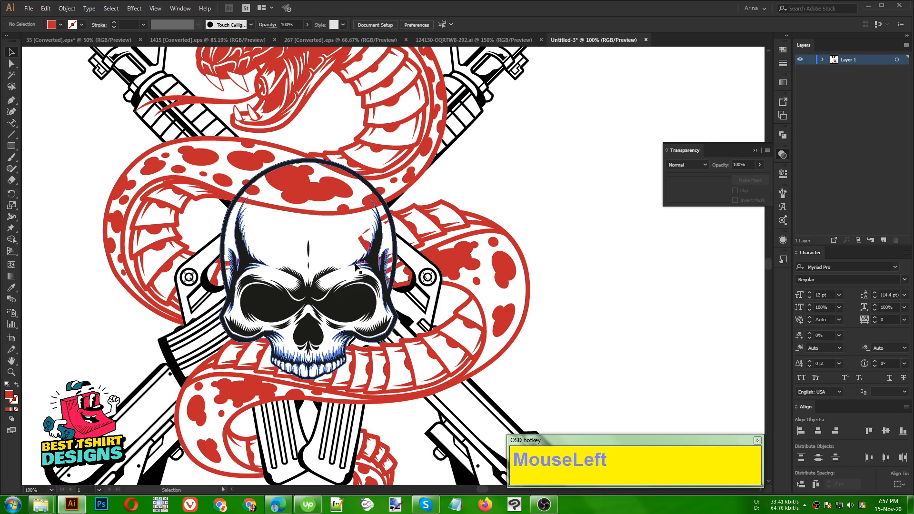
Isolate the snake-and-rifles group, copy the snake from it and leave isolation mode.
click(467, 260)
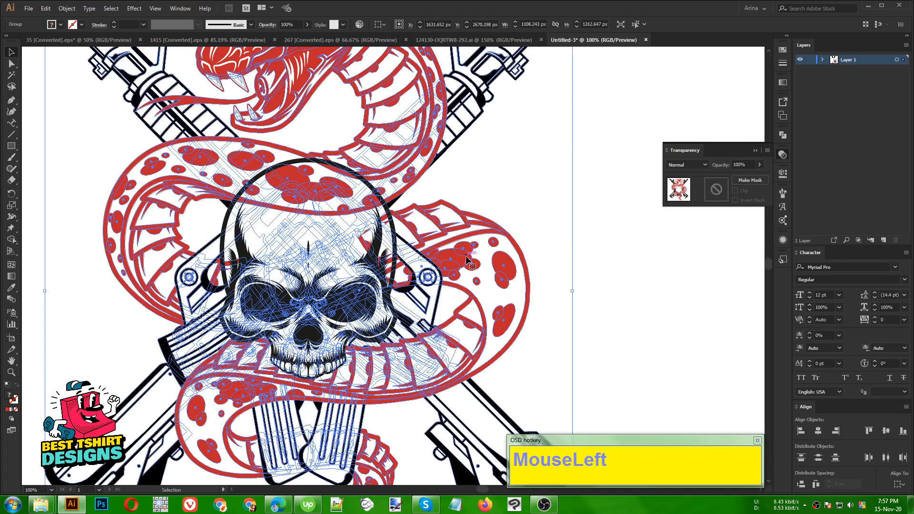
double_click(467, 260)
click(467, 260)
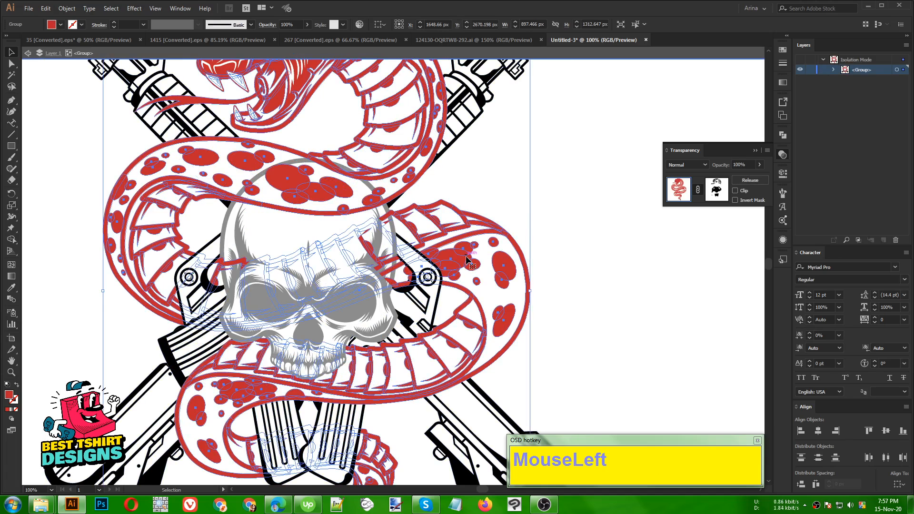
key(ctrl+c)
double_click(546, 205)
Create an opacity mask on the skull with Clip off and paste the copied snake in front inside it.
click(256, 245)
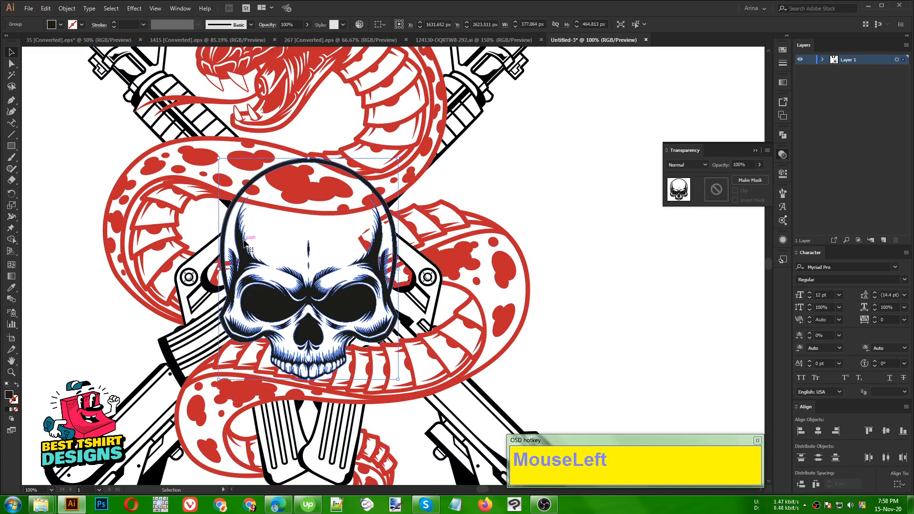
click(714, 193)
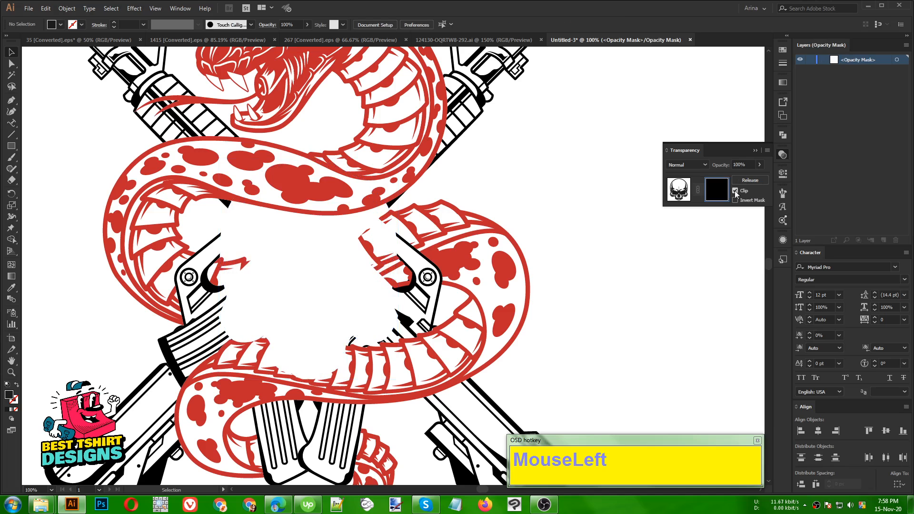
click(735, 190)
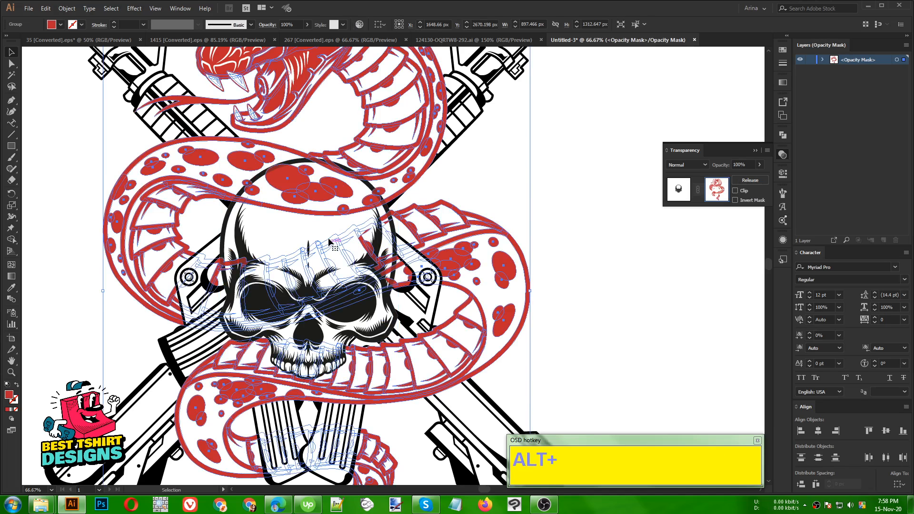
scroll(327, 238, down, 1)
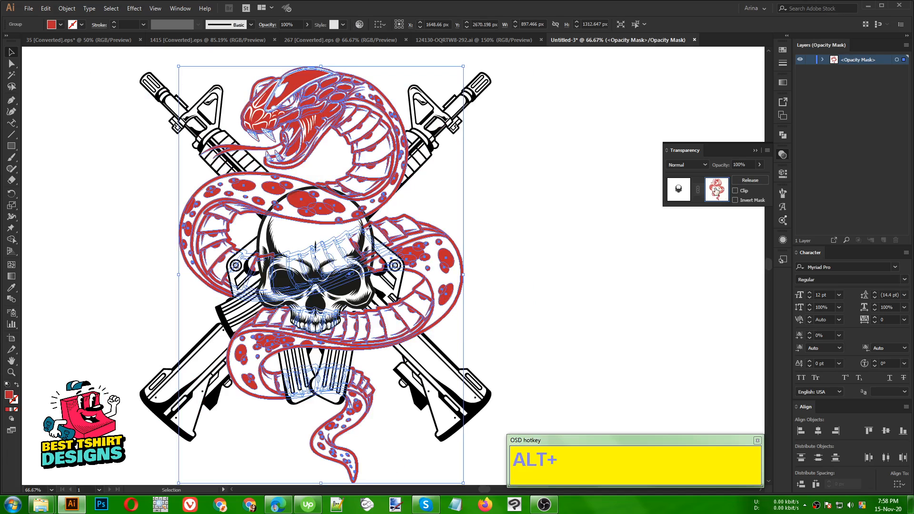
Unite the snake copy in the skull's opacity mask into a solid silhouette and fill it with black.
click(783, 137)
click(675, 158)
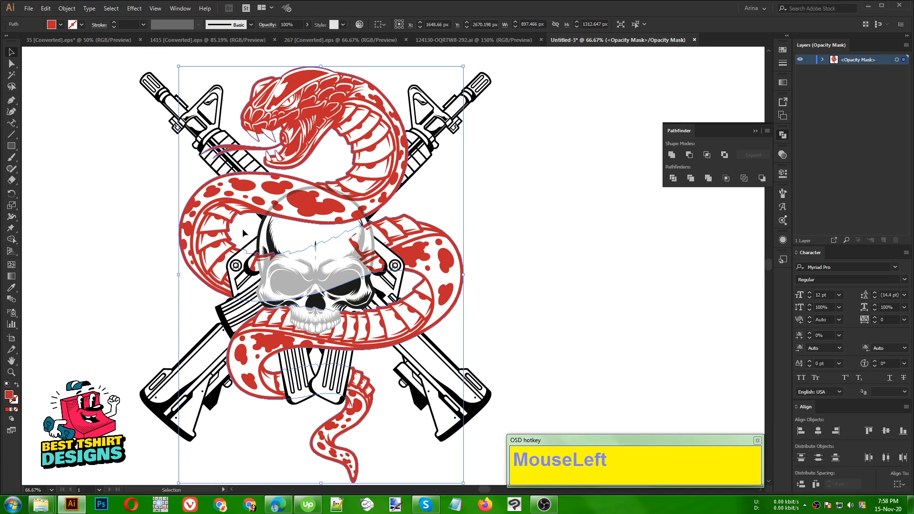
click(61, 25)
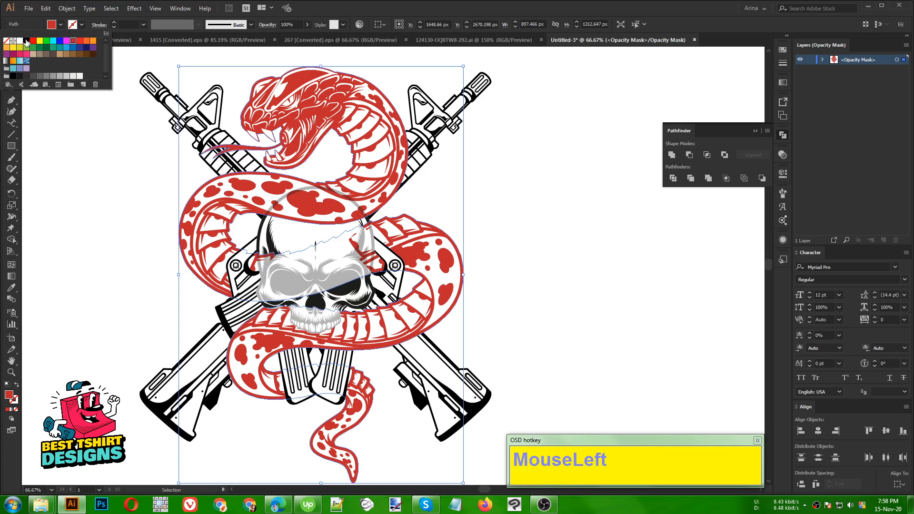
click(26, 41)
click(85, 189)
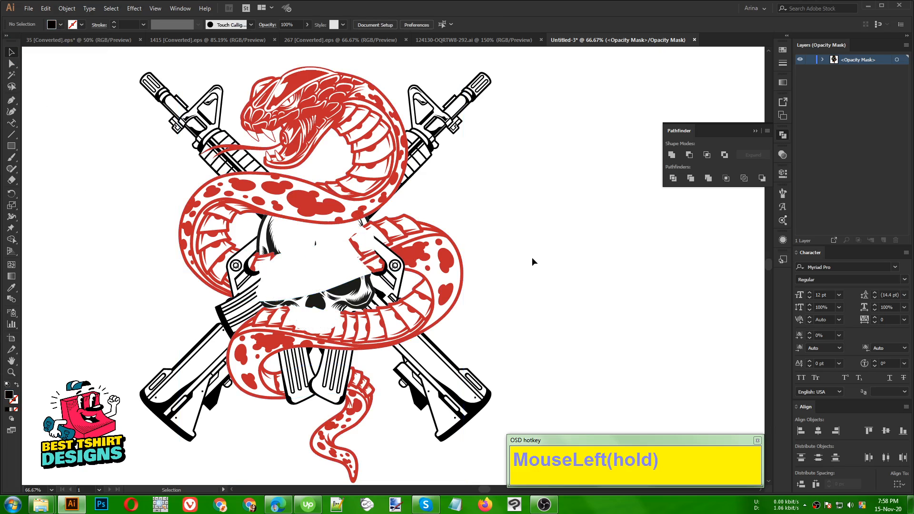
scroll(329, 200, up, 1)
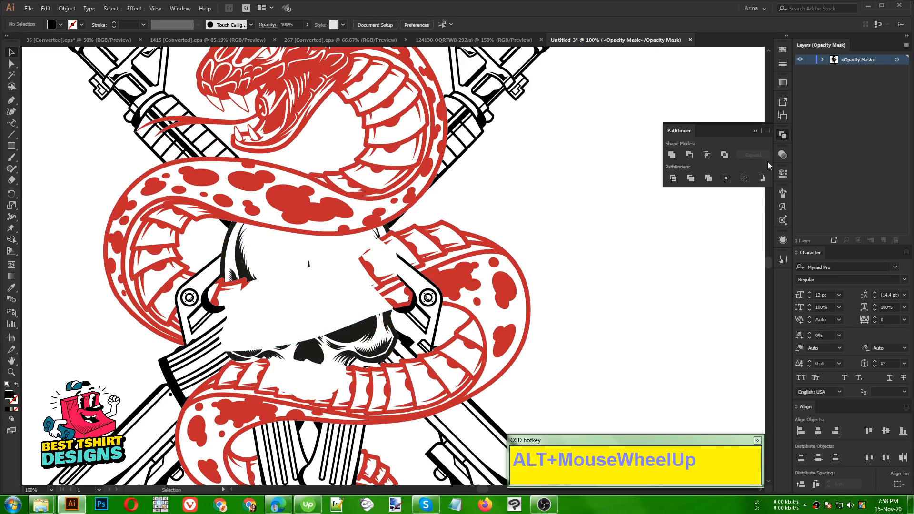
click(781, 156)
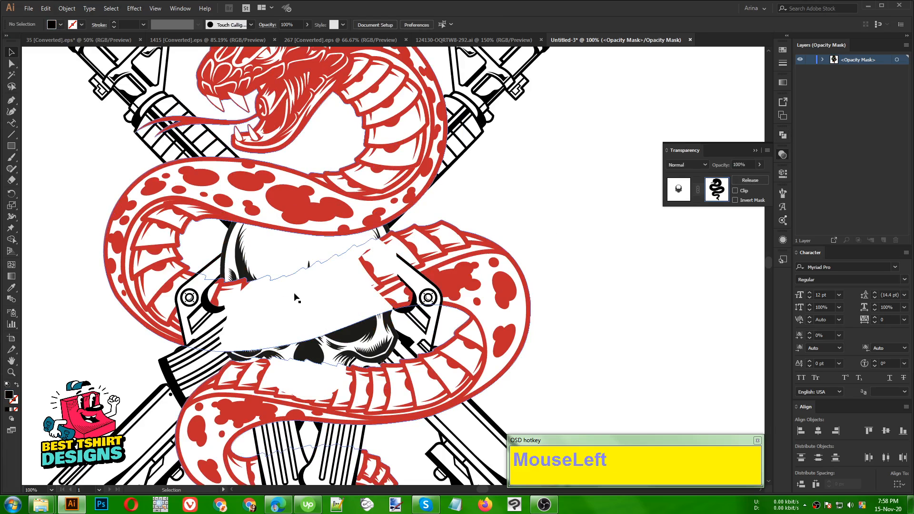
Select the snake silhouette in the skull's opacity mask and erase everything below the coil that crosses the forehead.
scroll(333, 231, down, 2)
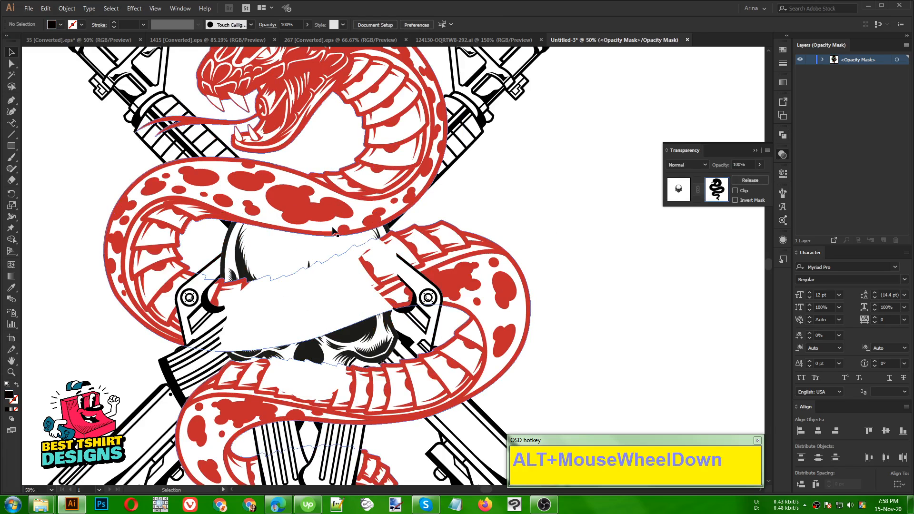
click(333, 229)
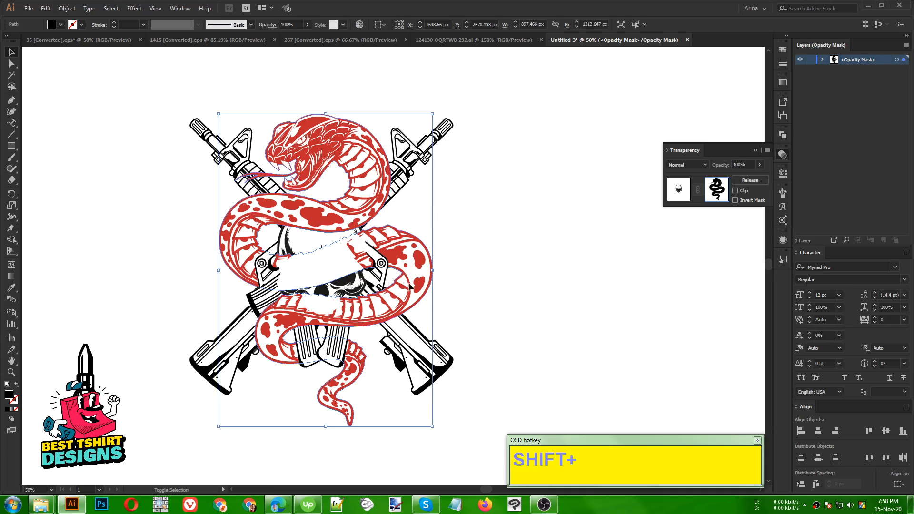
key(shift+e)
scroll(469, 206, down, 1)
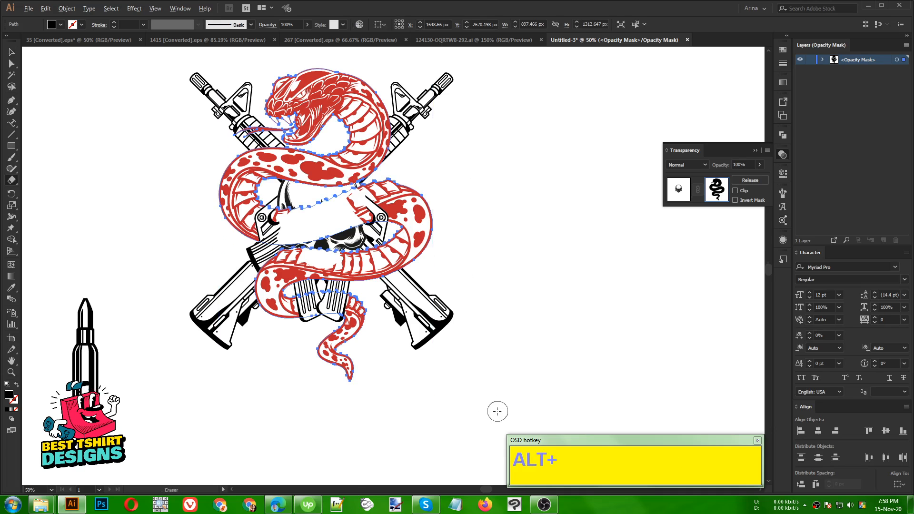
drag(498, 411, 147, 189)
scroll(386, 200, up, 2)
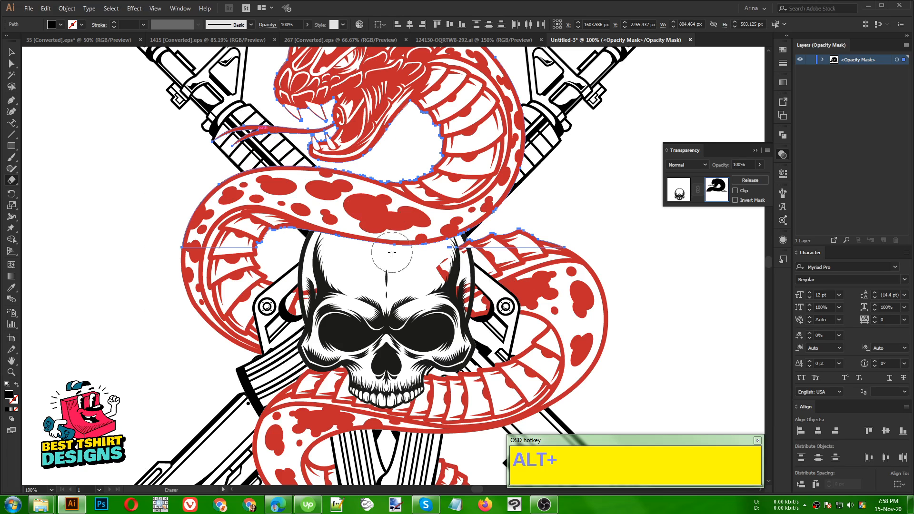
mouse_move(460, 259)
mouse_down()
mouse_move(531, 245)
mouse_move(628, 269)
mouse_up()
scroll(253, 260, down, 1)
scroll(250, 260, up, 2)
Erase the head and upper neck from the mask's snake silhouette, keeping only the coil across the forehead, and exit the mask.
mouse_move(159, 90)
mouse_down()
mouse_move(398, 238)
mouse_move(575, 265)
mouse_move(577, 256)
mouse_up()
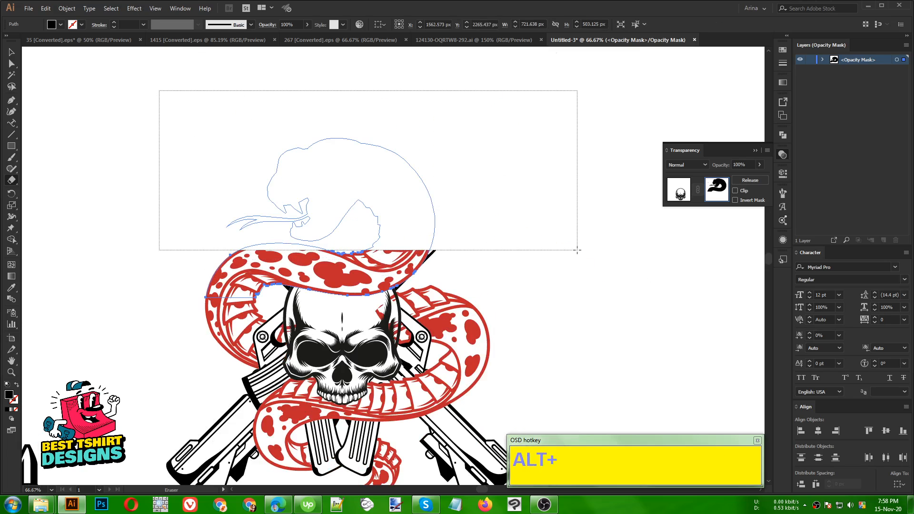
key(alt+v)
click(506, 252)
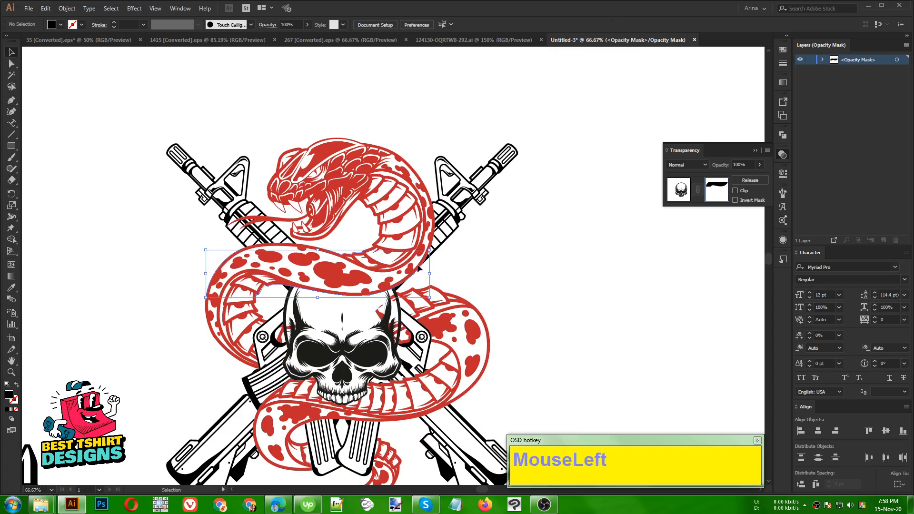
click(365, 276)
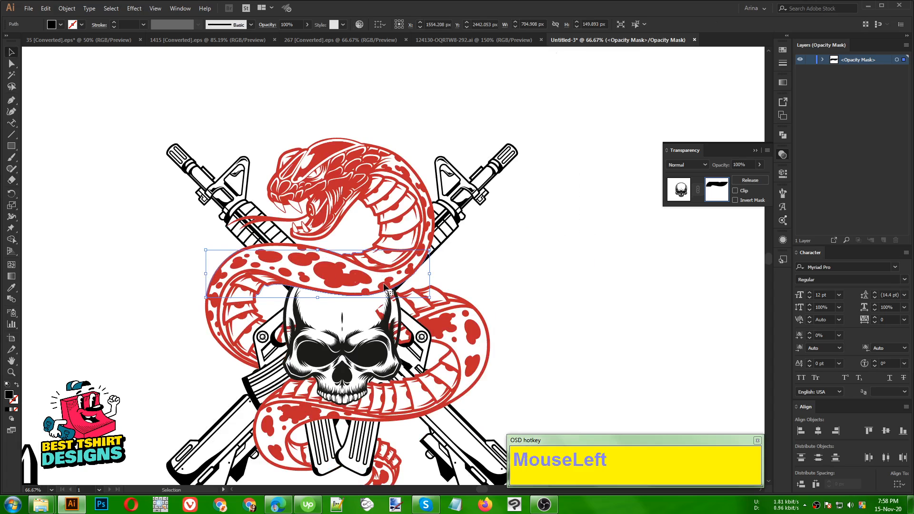
alt+scroll(355, 275, up, 2)
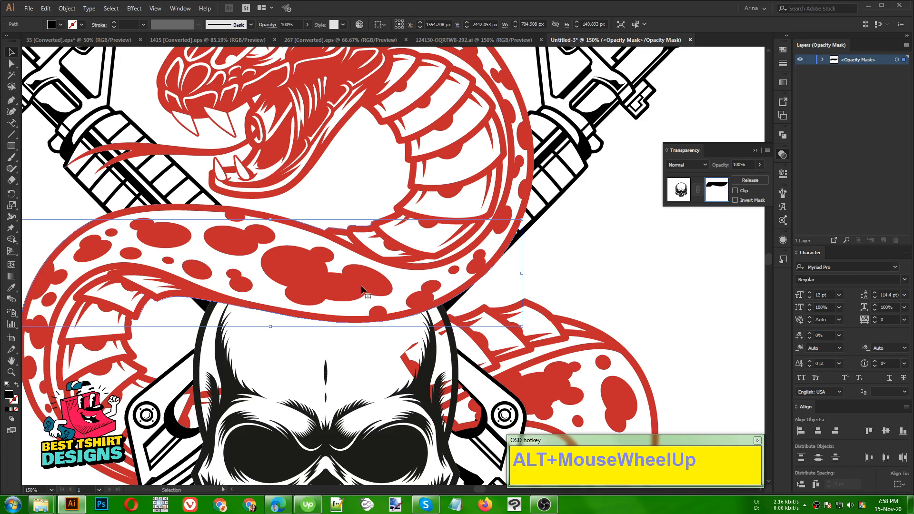
click(336, 204)
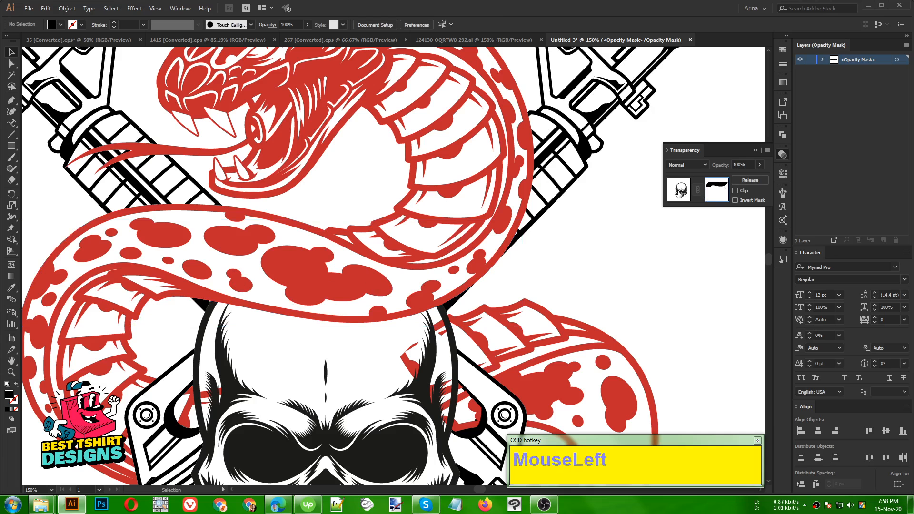
click(679, 192)
Copy the masked skull and isolate the snake-and-rifles group.
alt+scroll(606, 270, down, 1)
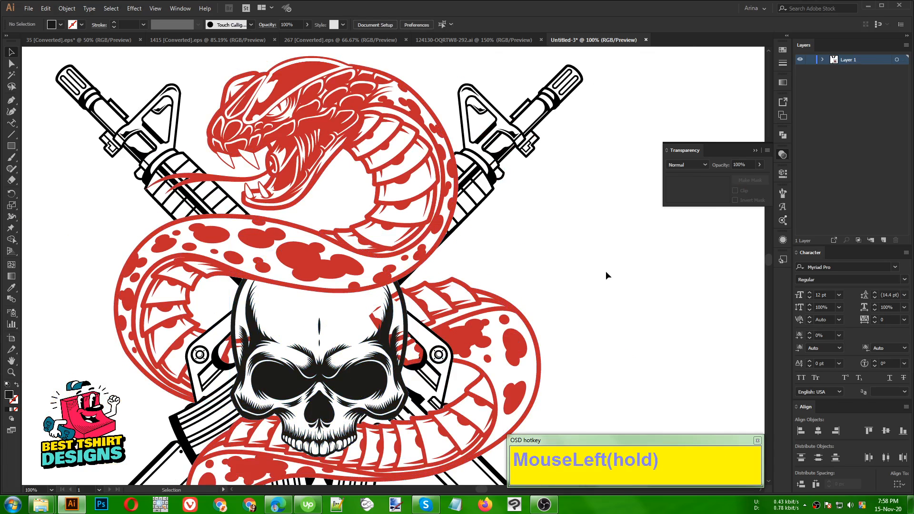
alt+scroll(312, 213, down, 1)
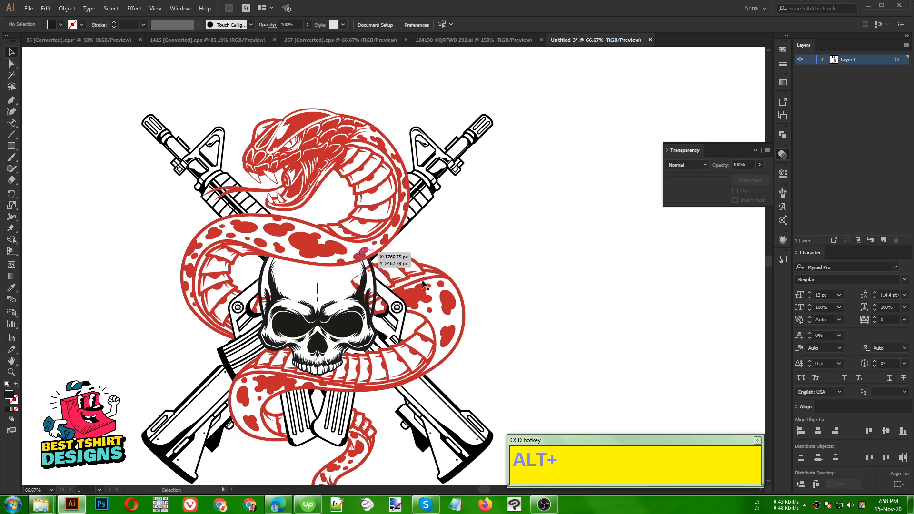
click(502, 284)
scroll(336, 315, up, 1)
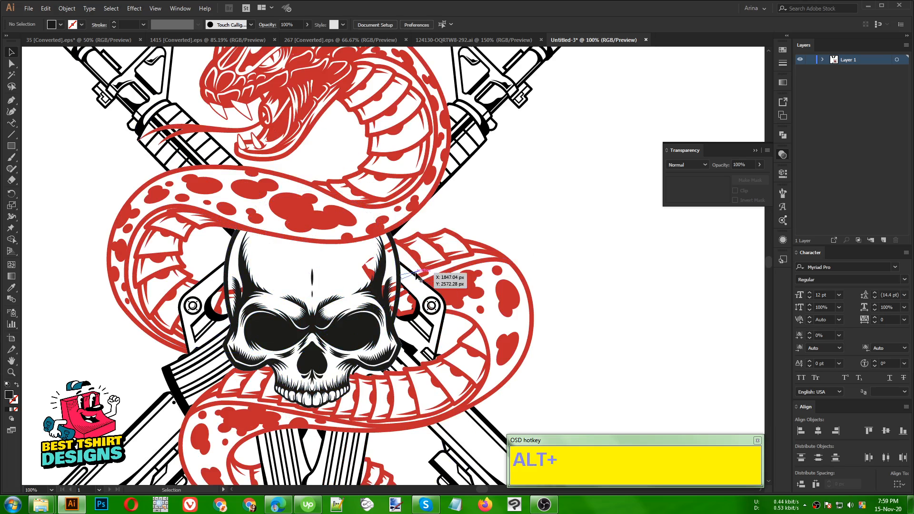
click(373, 296)
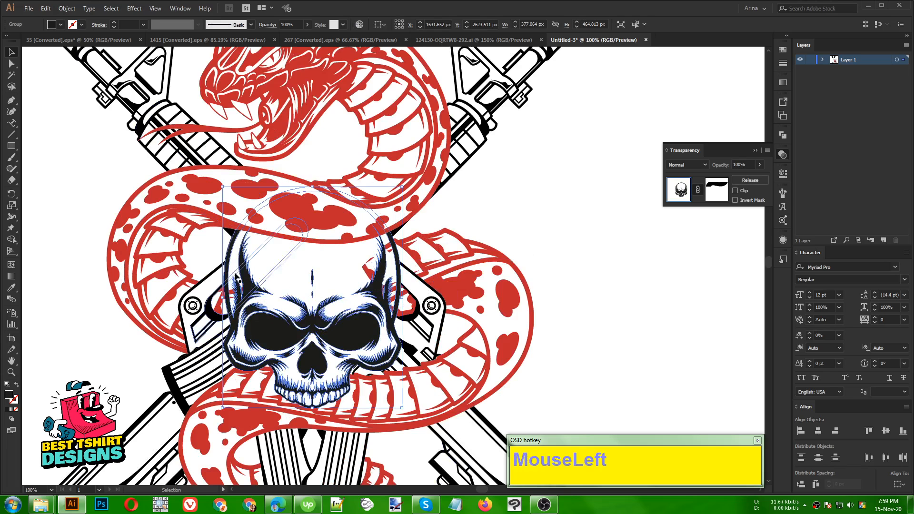
key(ctrl+c)
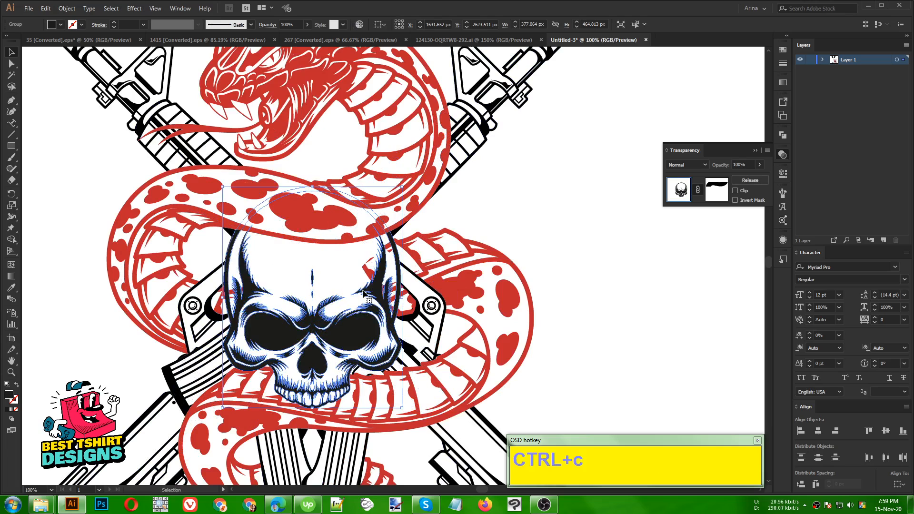
ctrl+click(441, 275)
double_click(441, 275)
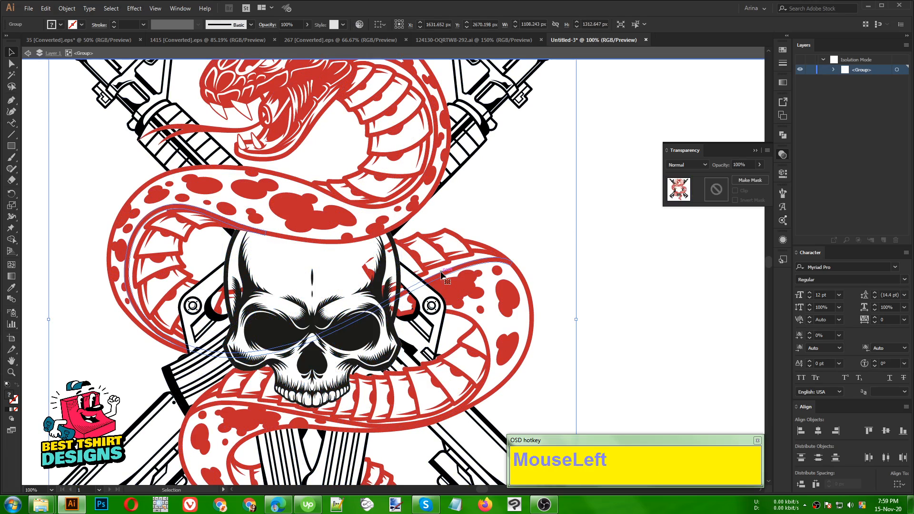
click(442, 323)
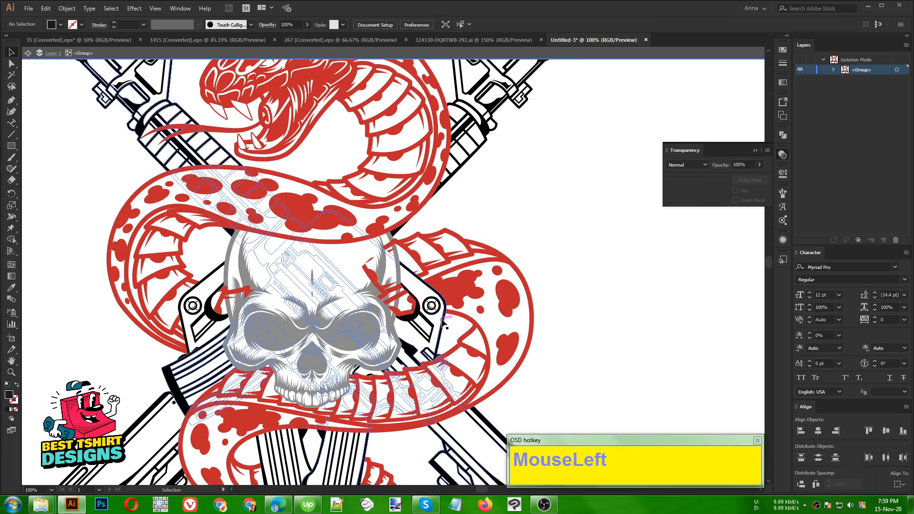
click(713, 197)
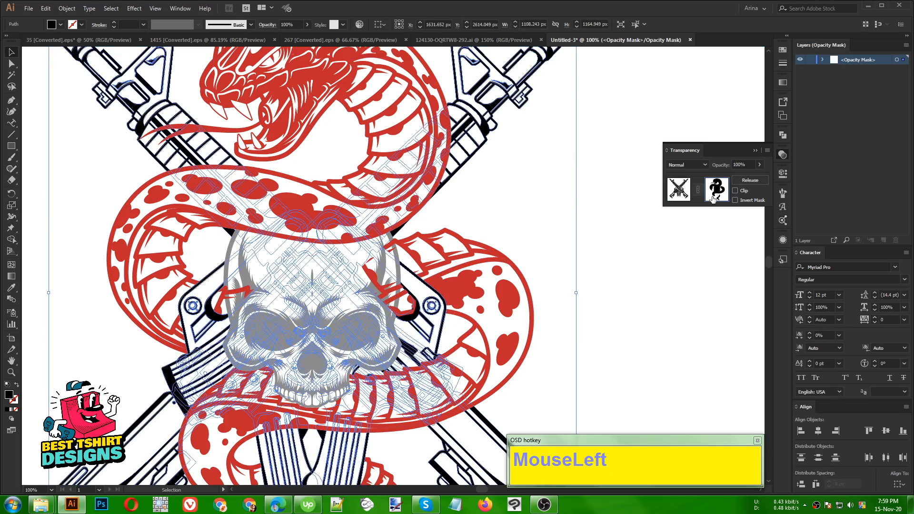
drag(311, 309, 563, 309)
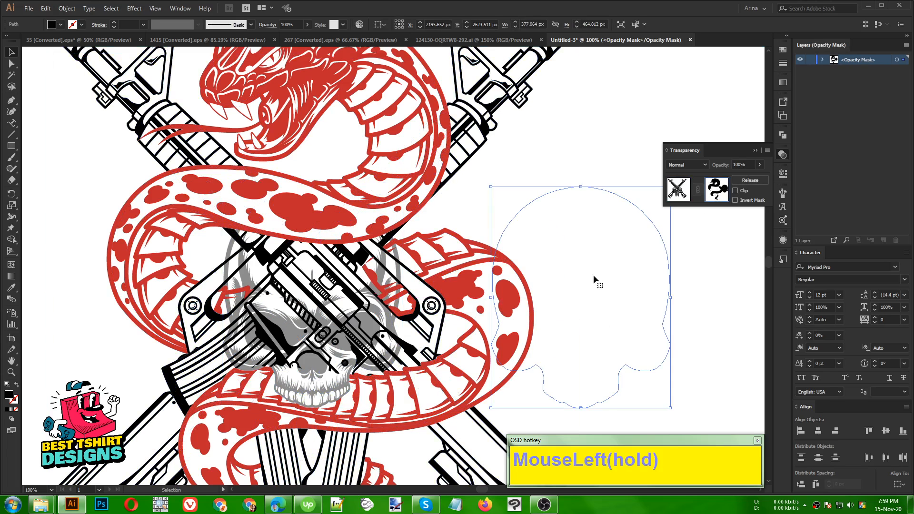
key(ctrl+z)
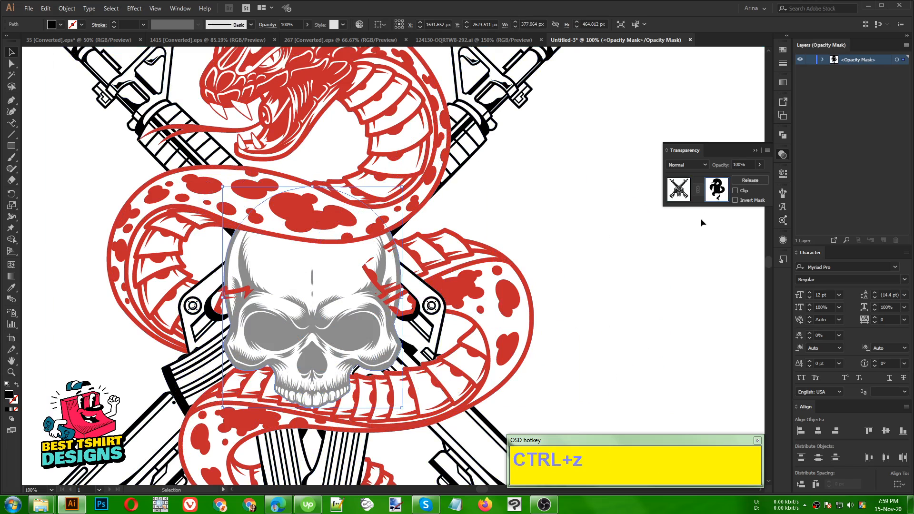
click(679, 189)
Open the snake's opacity mask within the isolated group and paste the copied skull in front inside it.
double_click(466, 289)
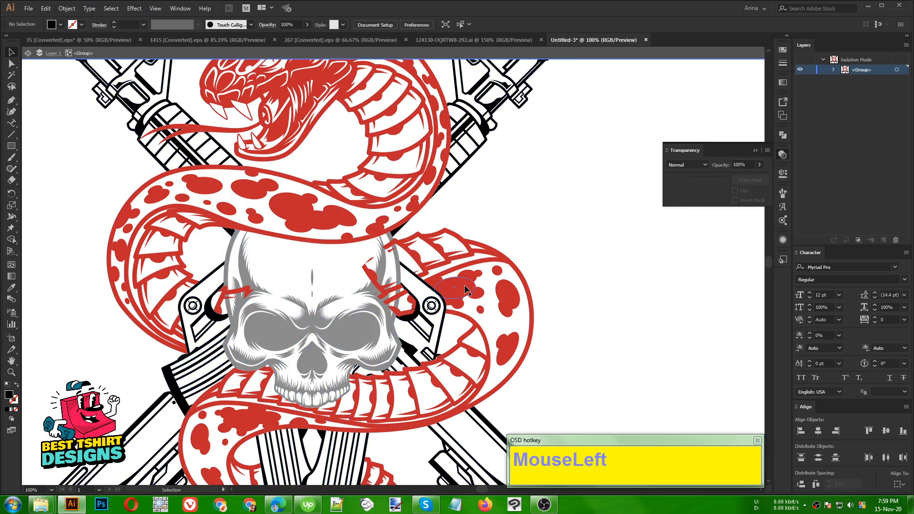
click(466, 289)
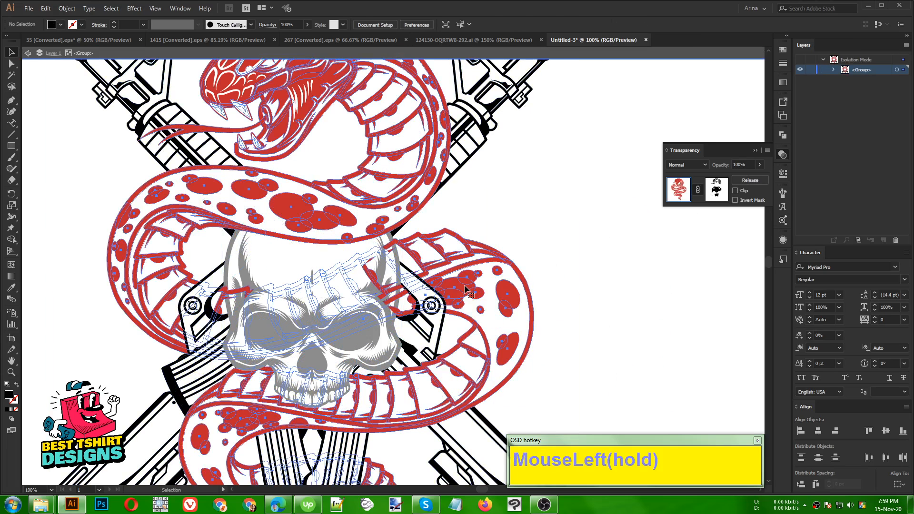
click(716, 191)
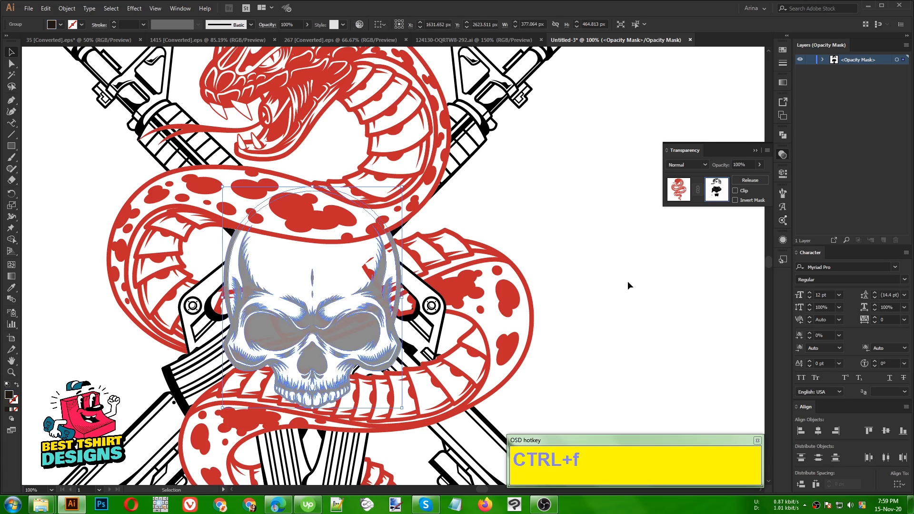
Unite the skull copy in the snake's opacity mask into a solid silhouette and fill it with black.
click(784, 135)
click(671, 155)
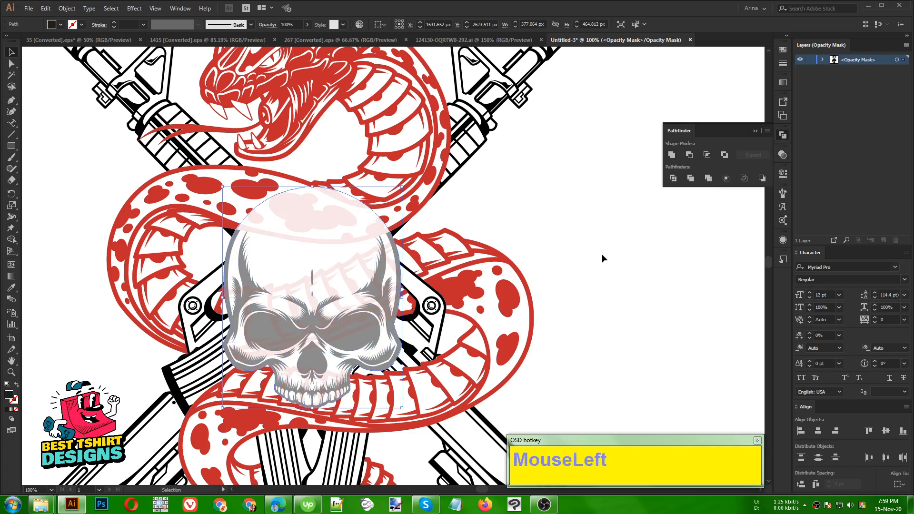
click(61, 24)
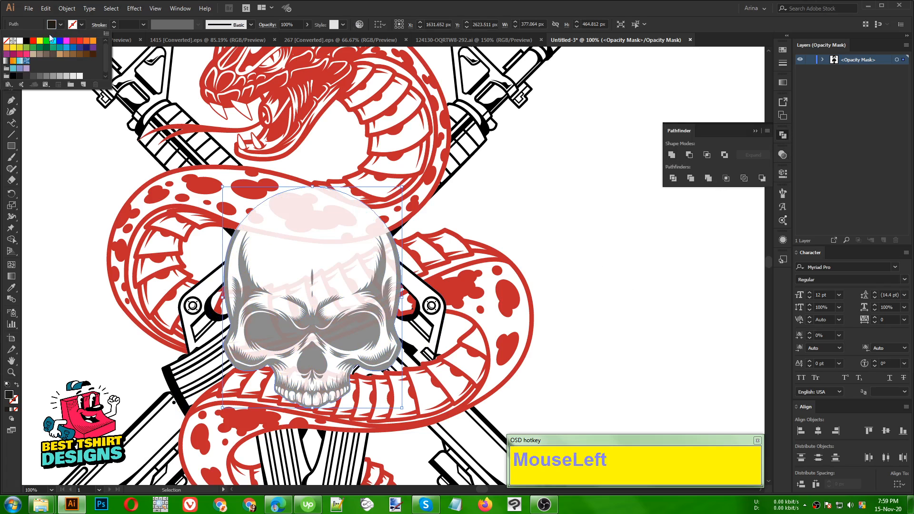
click(26, 42)
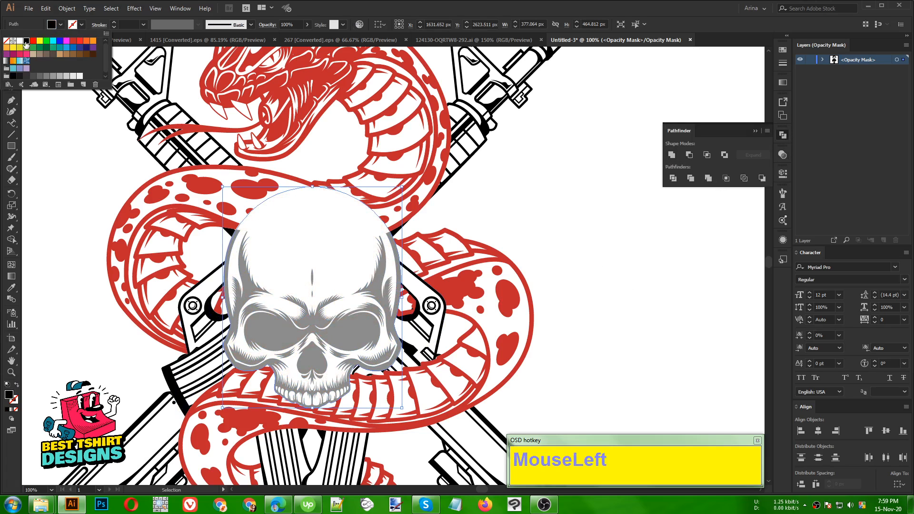
click(60, 205)
click(589, 265)
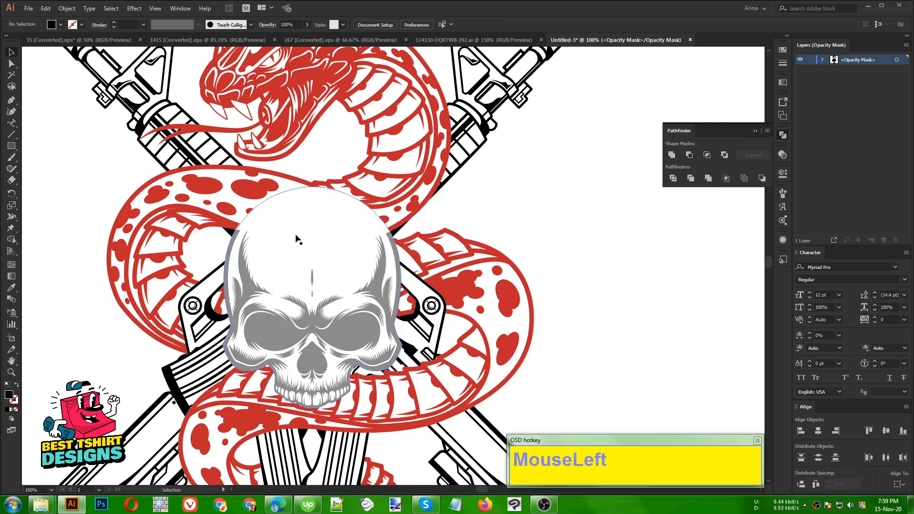
Erase the top of the skull silhouette in the snake's mask along the lower edge of the coil crossing the forehead.
click(261, 216)
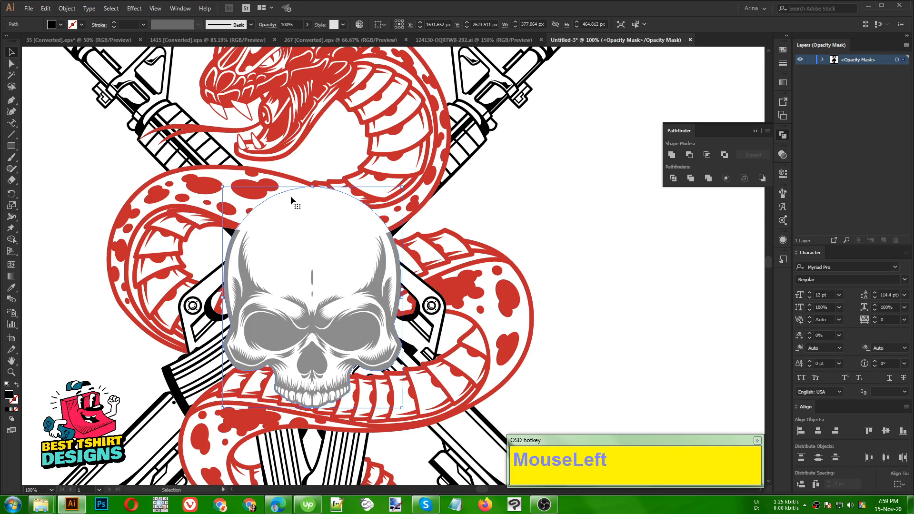
key(shift+e)
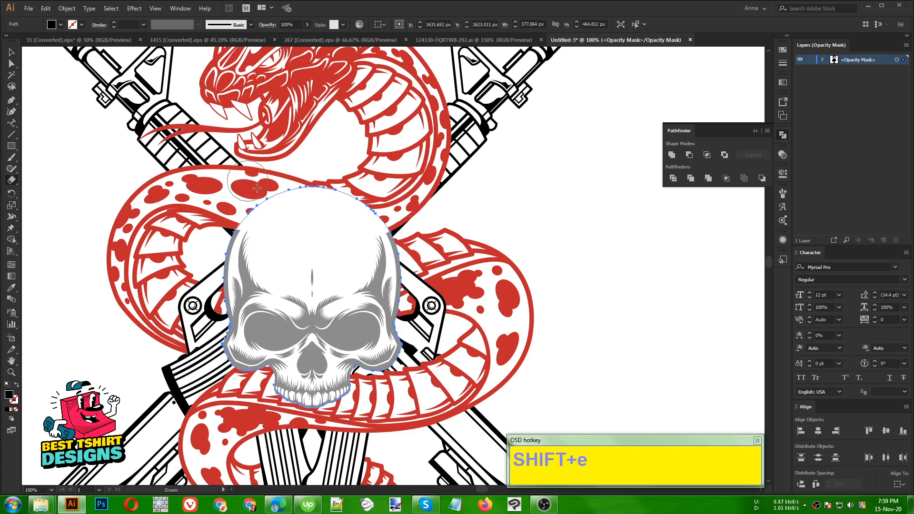
alt+drag(193, 159, 430, 230)
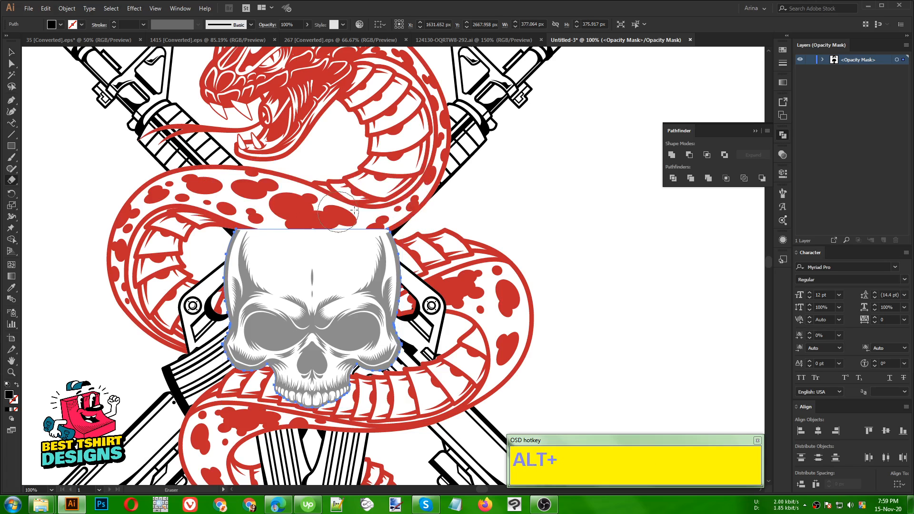
mouse_move(251, 213)
mouse_down()
mouse_move(306, 220)
mouse_move(402, 200)
mouse_move(316, 214)
mouse_move(219, 196)
mouse_up()
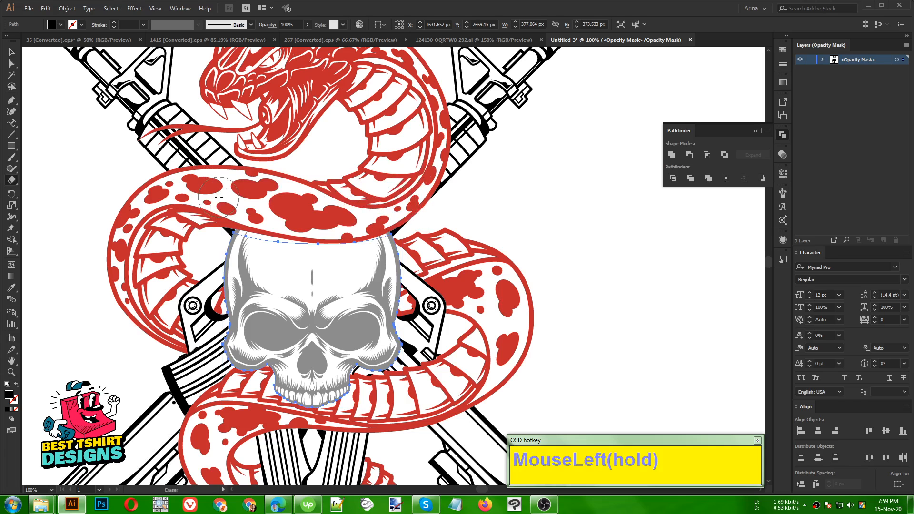
mouse_move(370, 222)
mouse_down()
mouse_move(304, 228)
mouse_move(255, 210)
mouse_up()
mouse_move(412, 227)
mouse_down()
mouse_move(351, 216)
mouse_move(297, 222)
mouse_up()
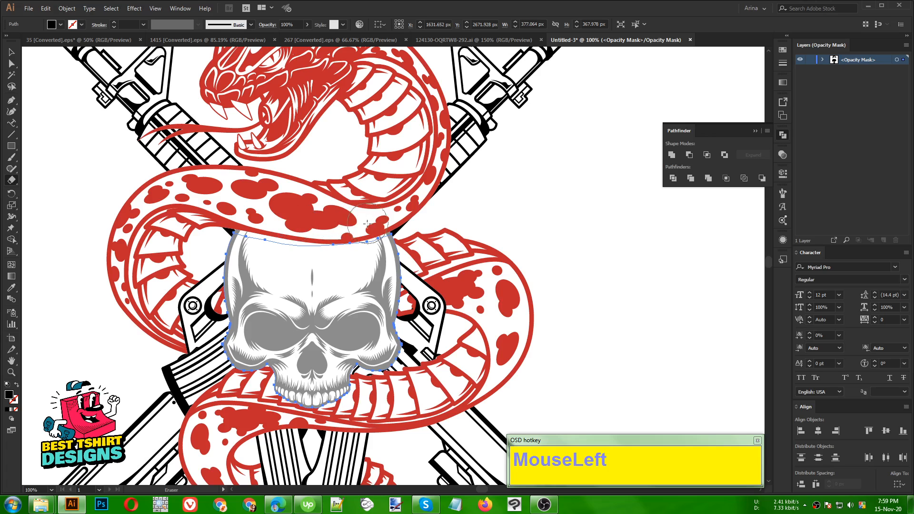
drag(367, 224, 300, 228)
key(v)
click(542, 202)
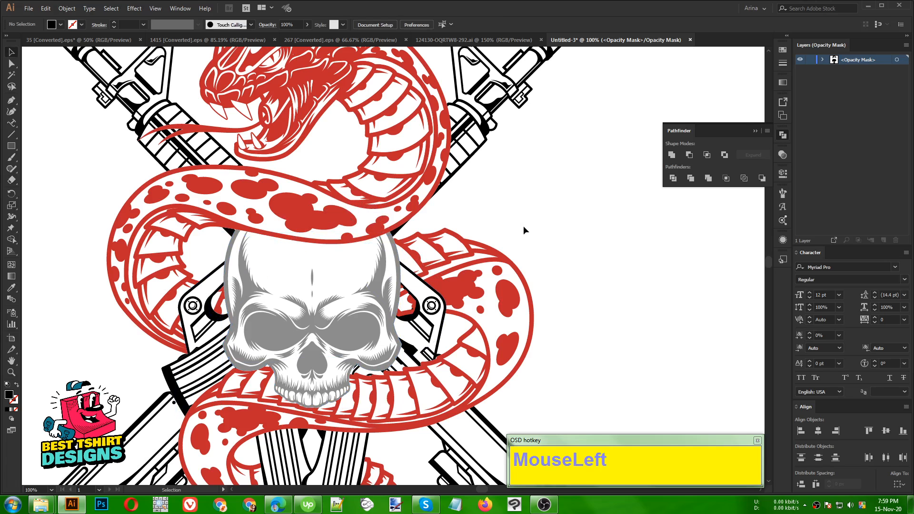
Exit the snake's opacity mask, leave isolation mode and select the snake-and-rifles group.
click(782, 156)
click(678, 189)
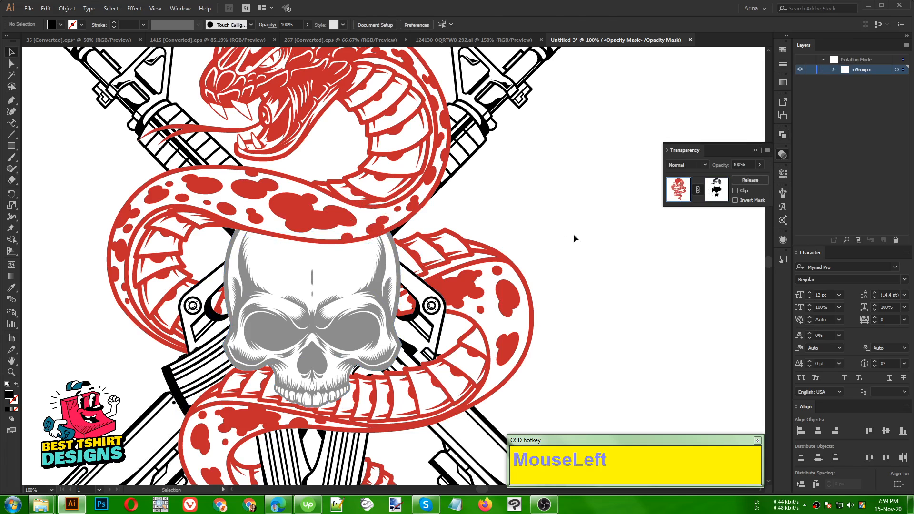
click(558, 236)
scroll(574, 238, down, 1)
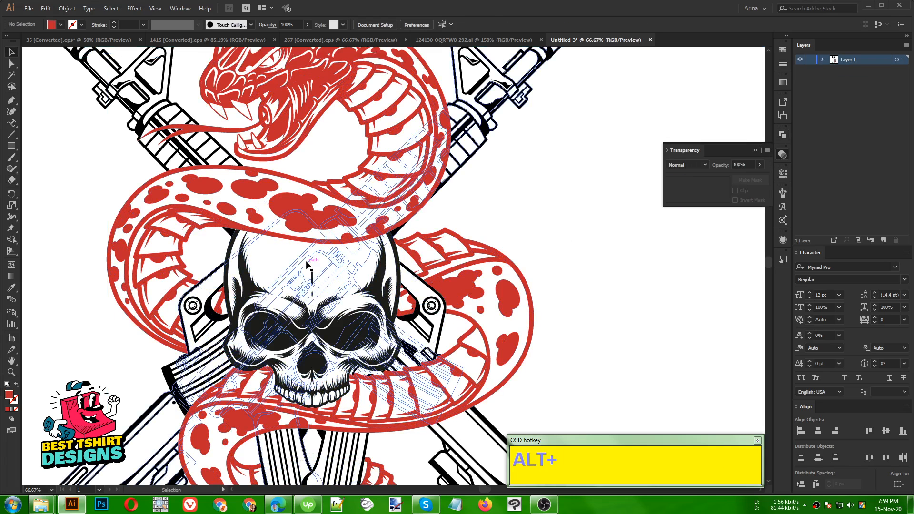
click(445, 274)
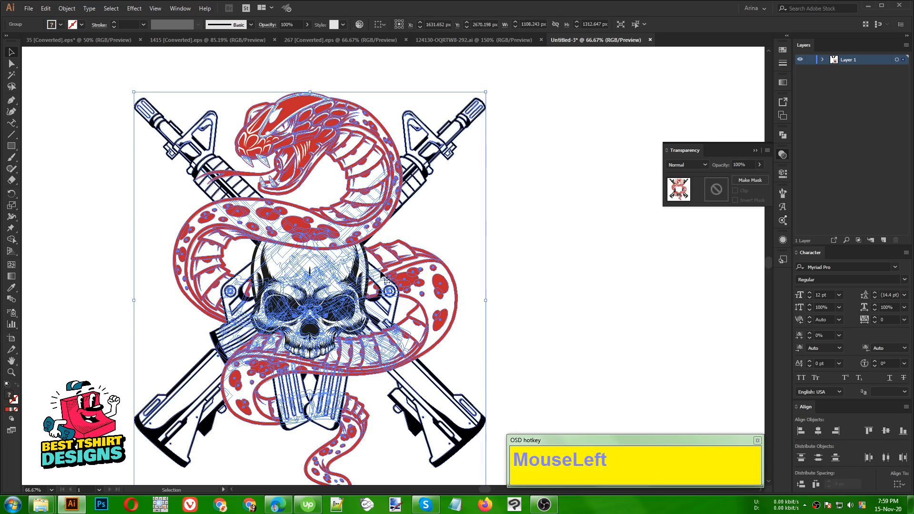
Isolate the snake within the snake-and-rifles group, fill it with black and leave isolation mode.
double_click(408, 274)
click(408, 274)
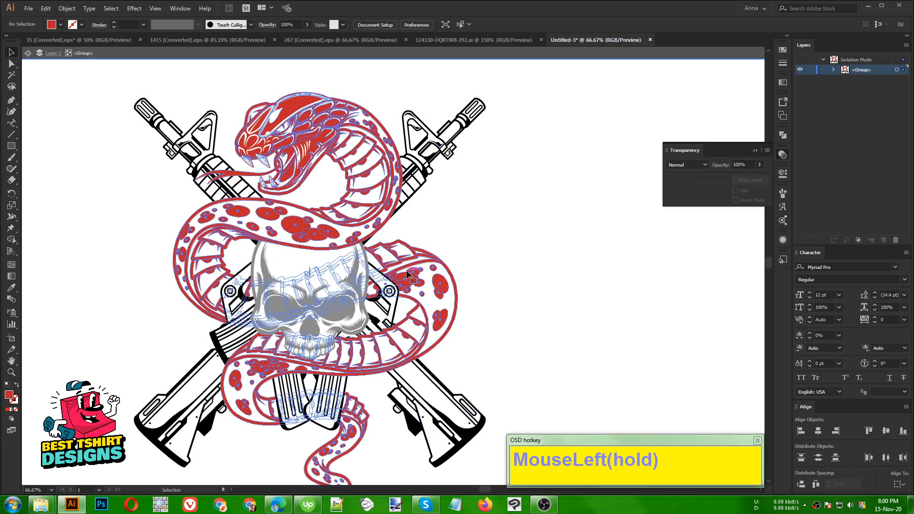
click(61, 24)
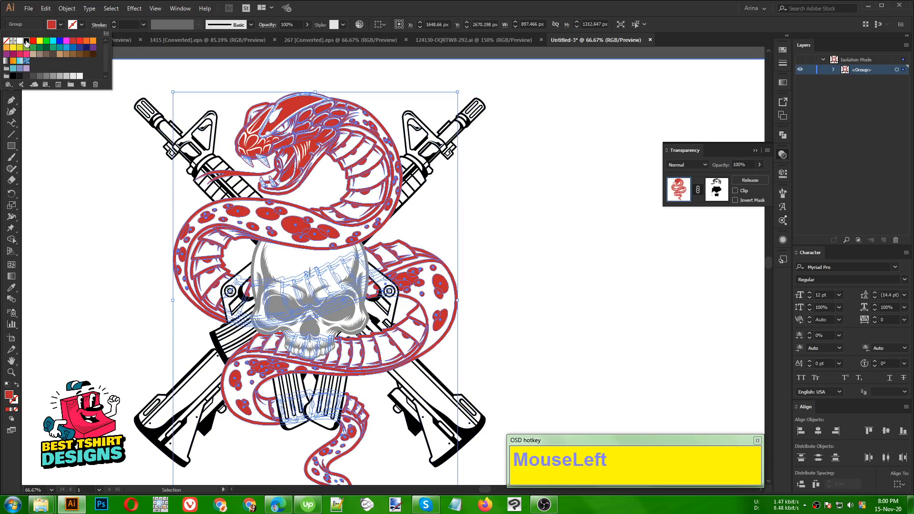
click(26, 42)
click(116, 218)
double_click(476, 249)
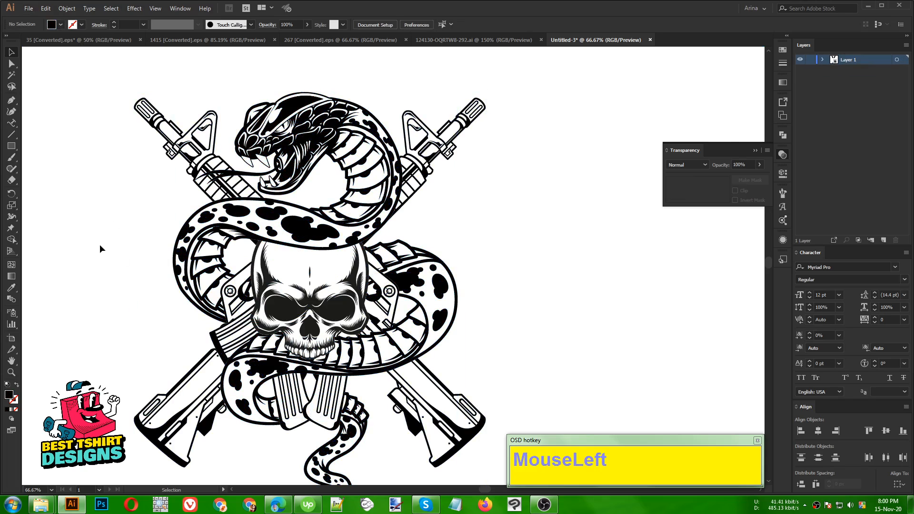
Isolate the snake's nested group and select the forked tongue inside it.
scroll(237, 178, up, 2)
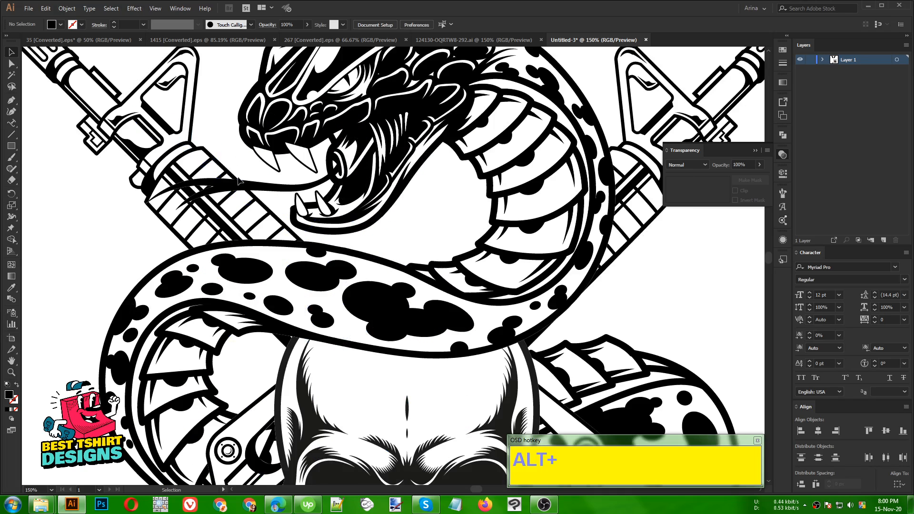
click(269, 193)
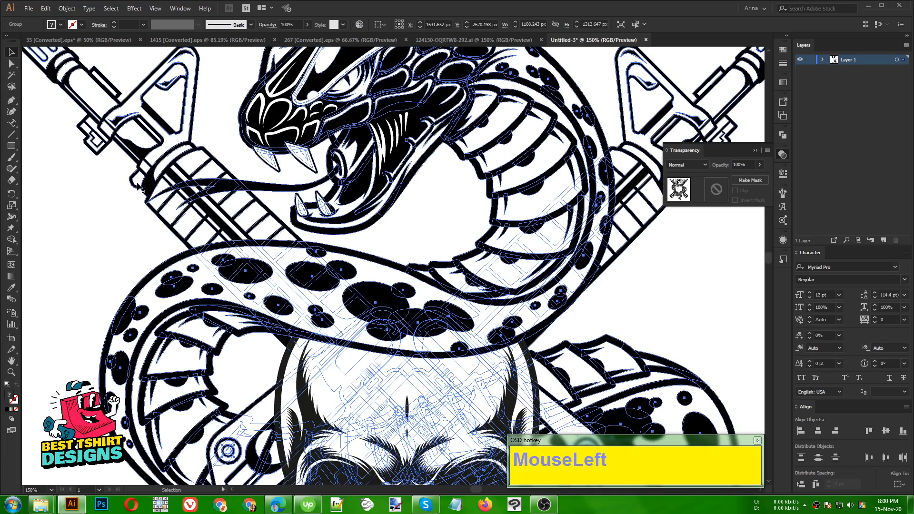
double_click(263, 189)
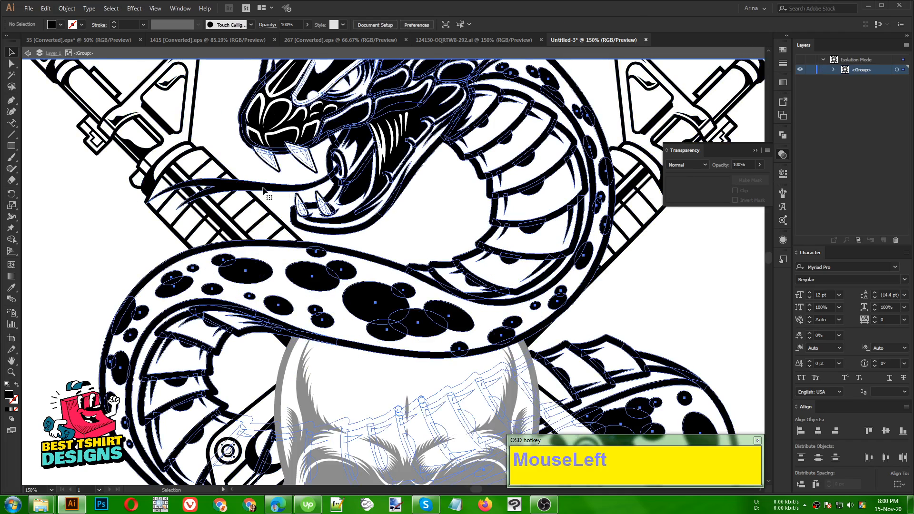
double_click(263, 189)
click(263, 189)
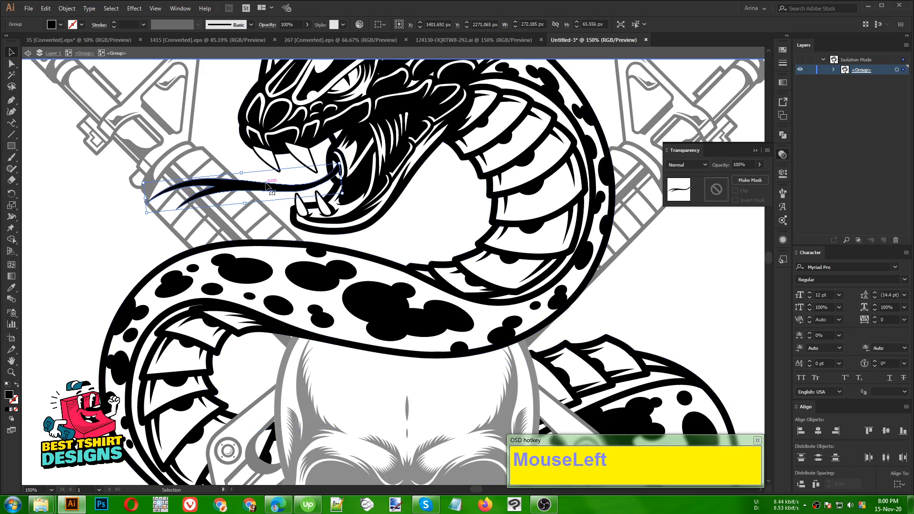
Offset the tongue's path by 6 px with miter joins.
click(67, 9)
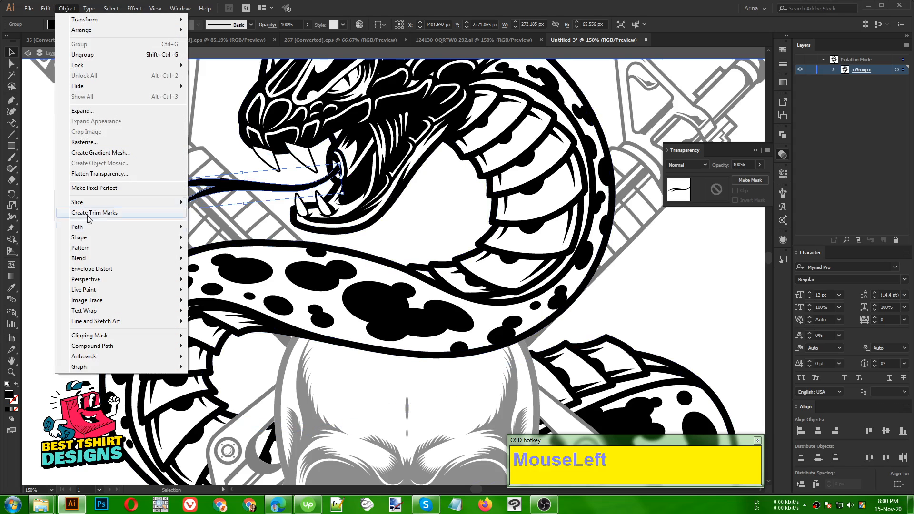
click(218, 262)
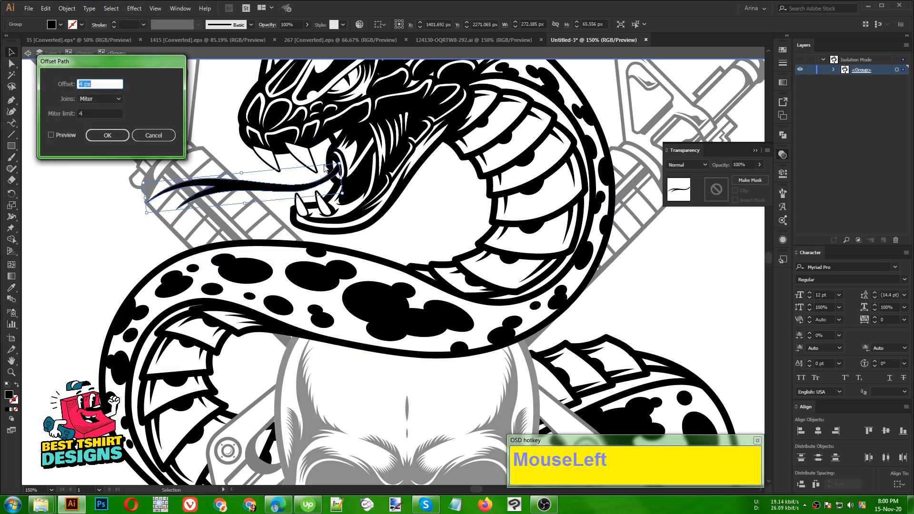
drag(102, 65, 399, 158)
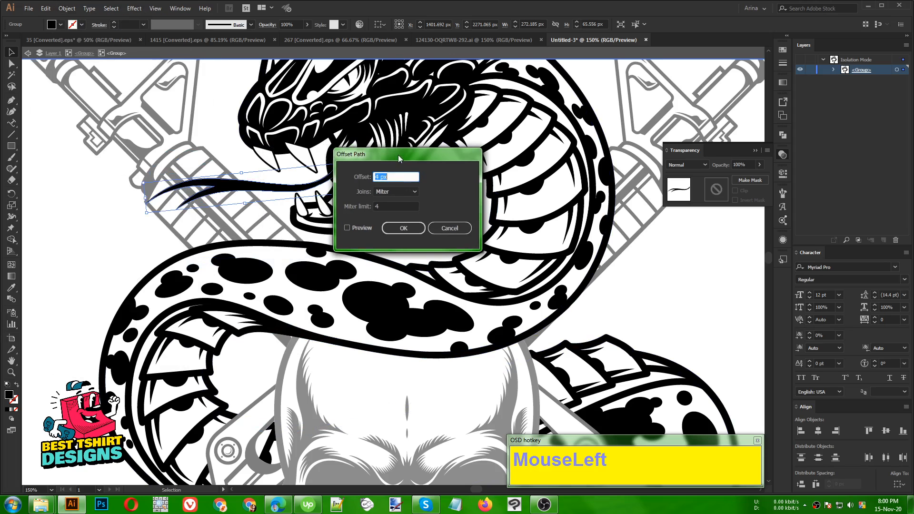
click(355, 230)
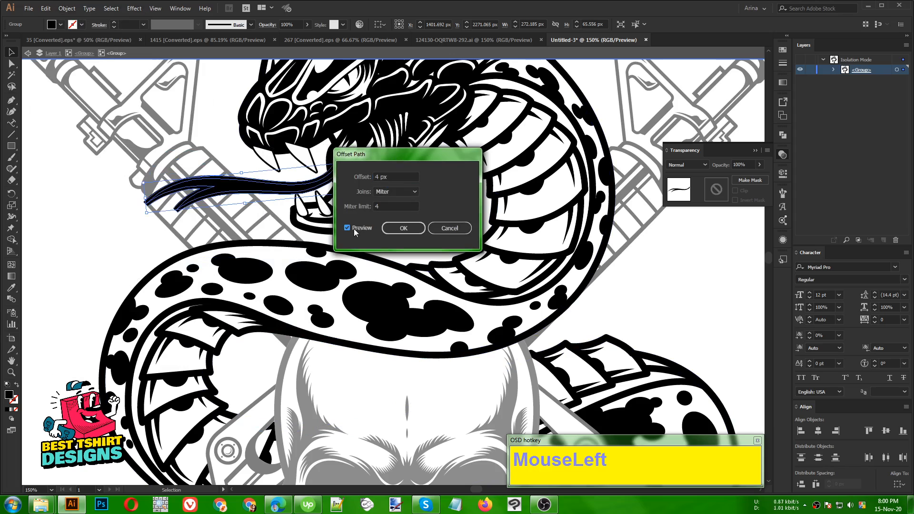
drag(399, 160, 453, 160)
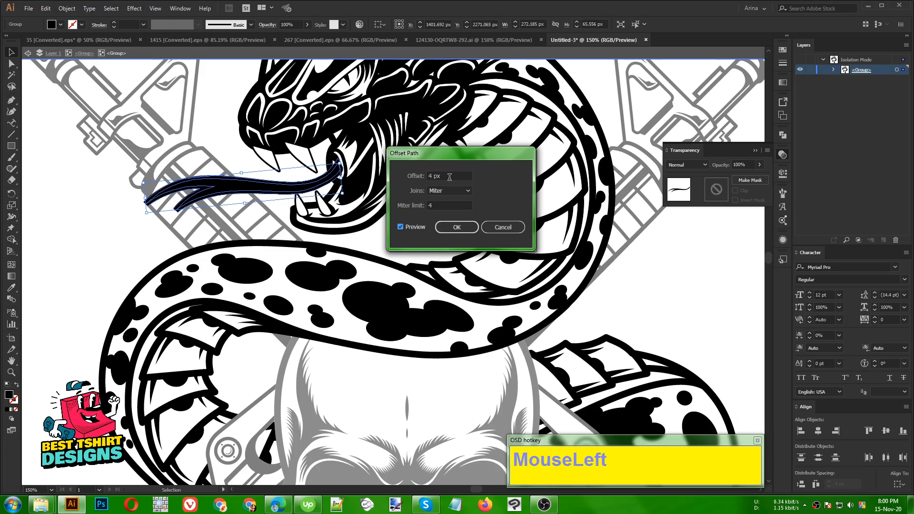
scroll(450, 178, up, 2)
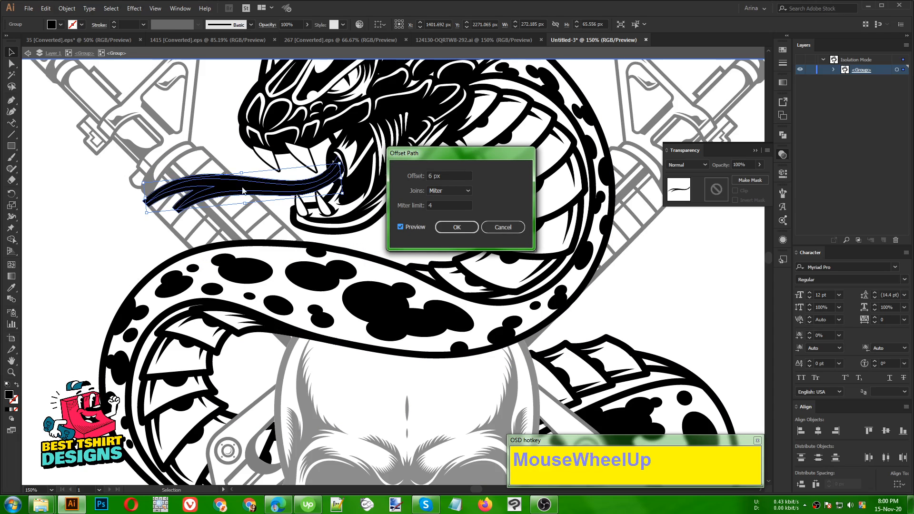
click(456, 227)
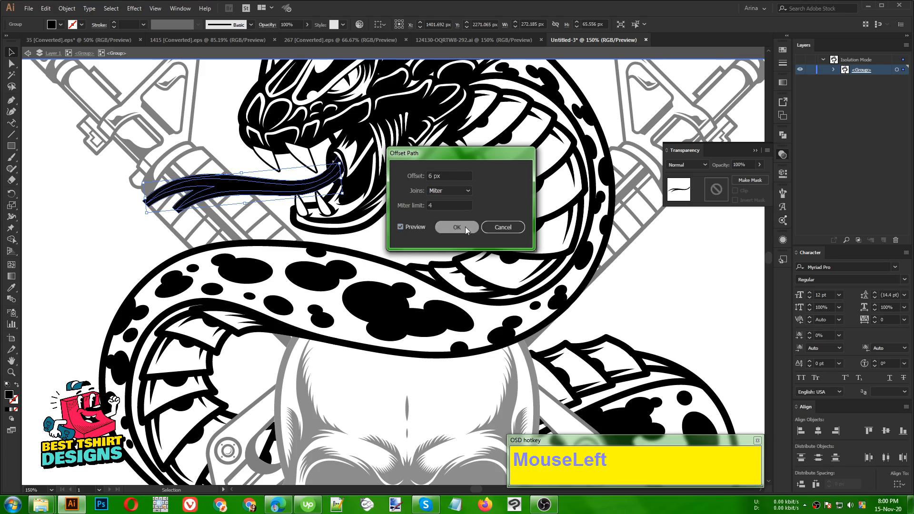
Cut the offset tongue outline and paste it in front inside the opacity mask of the crossed rifles.
key(ctrl+x)
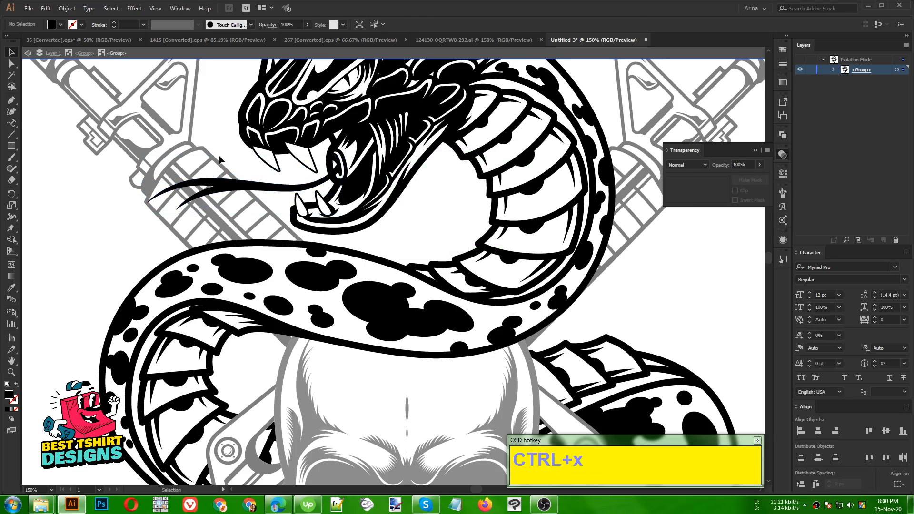
double_click(245, 161)
click(209, 166)
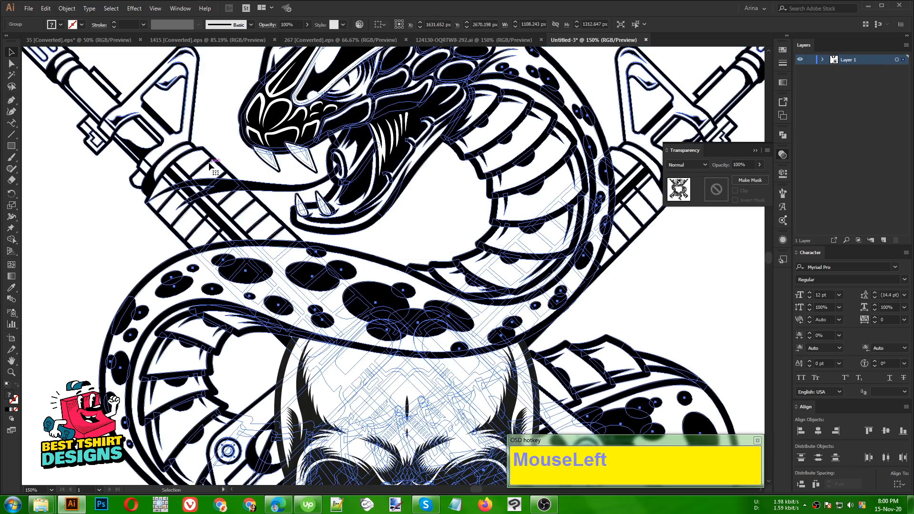
double_click(209, 166)
click(209, 166)
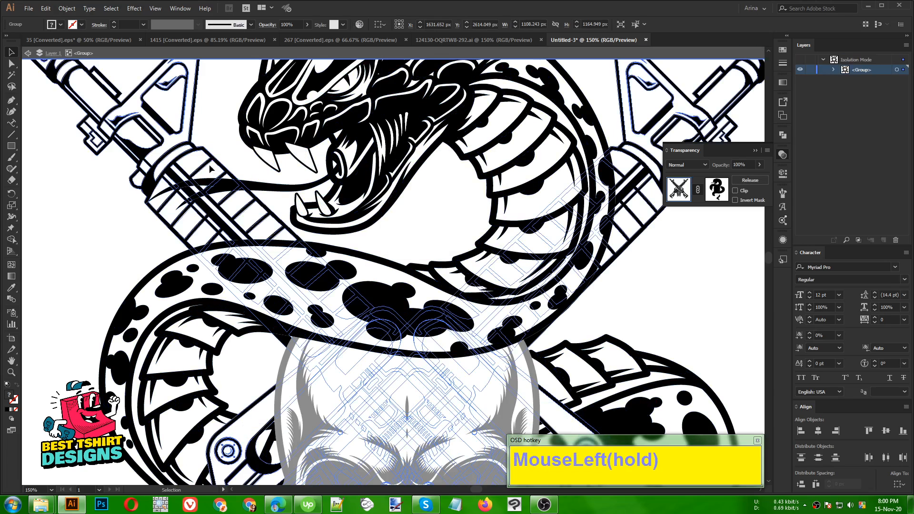
click(716, 192)
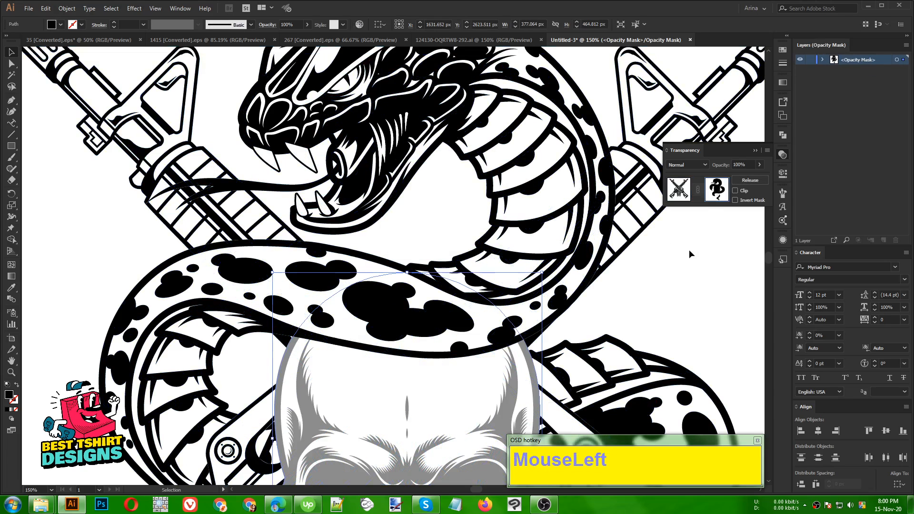
key(ctrl+f)
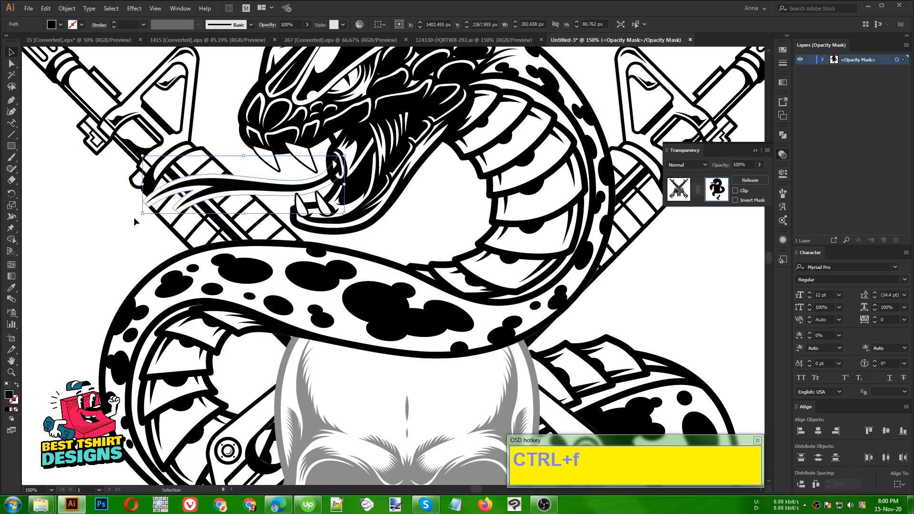
Pull both end corners of the lower fork's outline in the rifles' mask to one pointed tip and curve its inner edge.
click(133, 217)
alt+scroll(106, 250, up, 1)
click(110, 227)
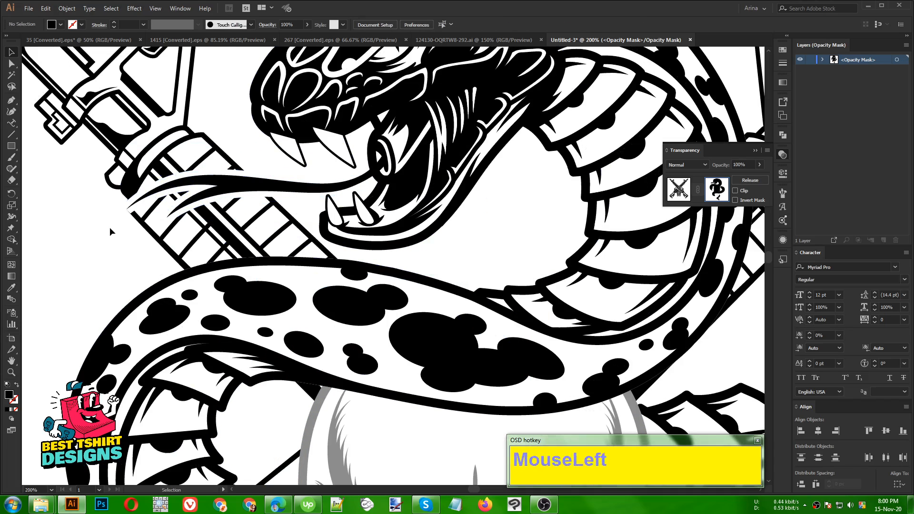
alt+scroll(124, 217, up, 1)
key(a)
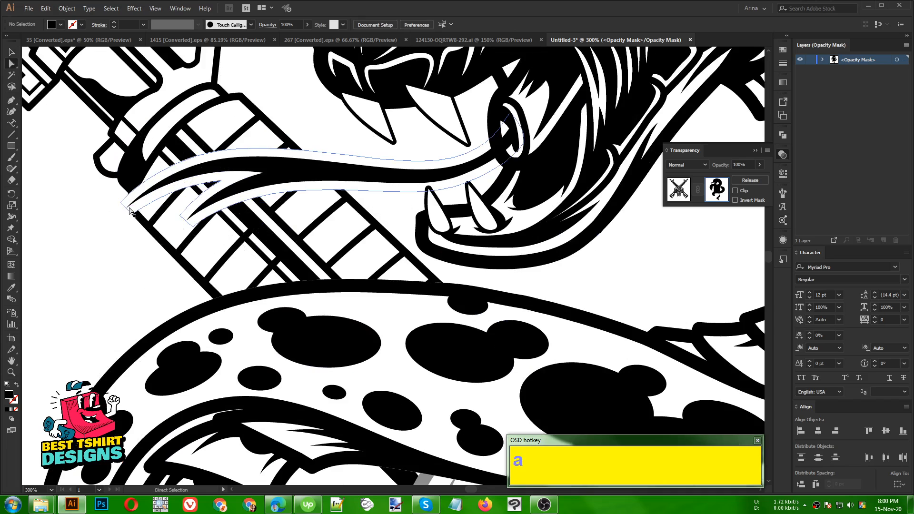
click(135, 212)
alt+scroll(114, 219, up, 1)
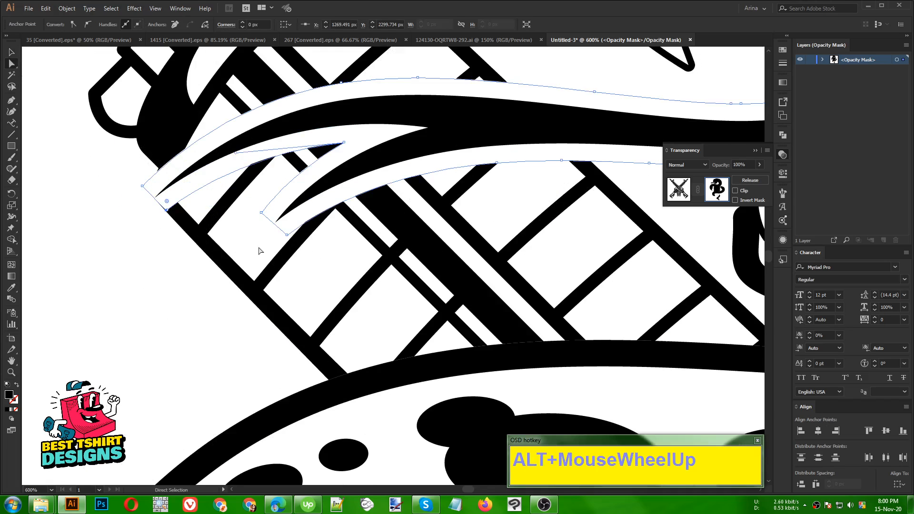
click(287, 239)
drag(287, 238, 243, 262)
click(261, 214)
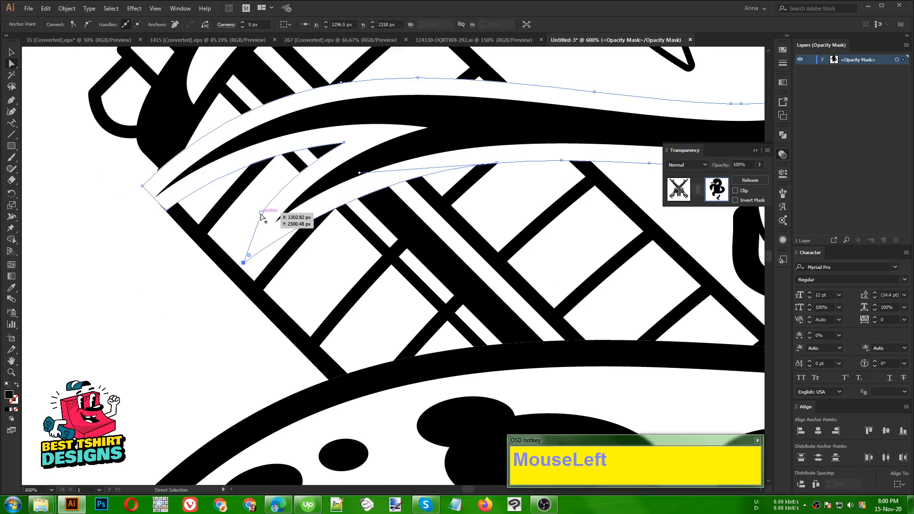
drag(261, 215, 243, 263)
drag(288, 173, 256, 194)
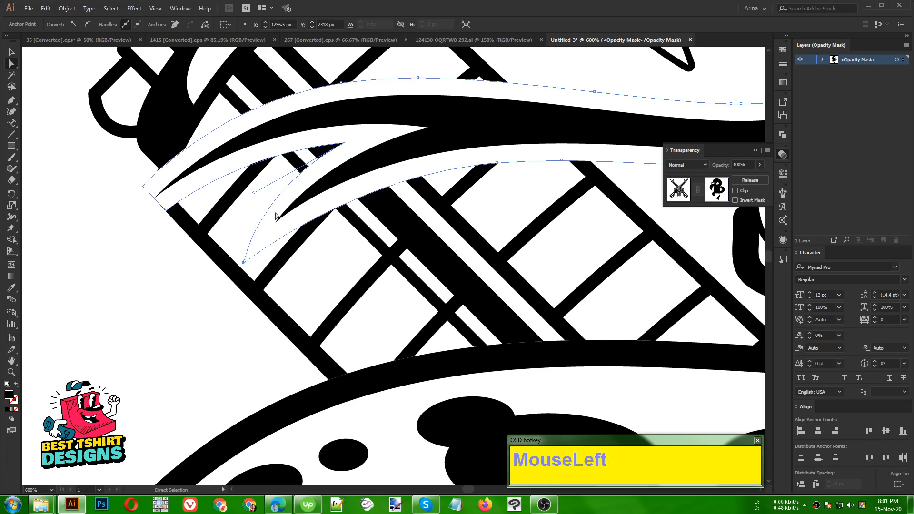
Try to reshape the blunt end of the upper fork's outline in the rifles' mask, then undo the changes.
click(166, 210)
drag(159, 215, 128, 237)
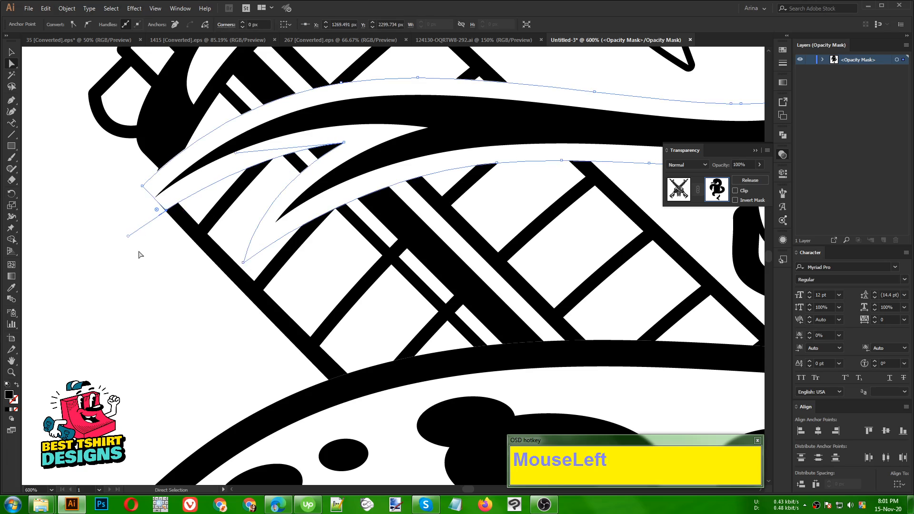
scroll(164, 214, up, 3)
click(190, 228)
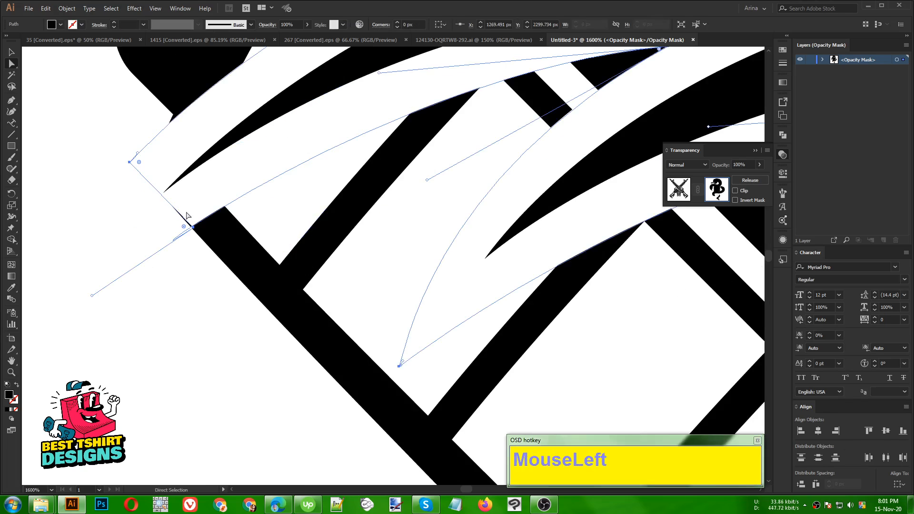
drag(192, 229, 173, 248)
key(ctrl+z)
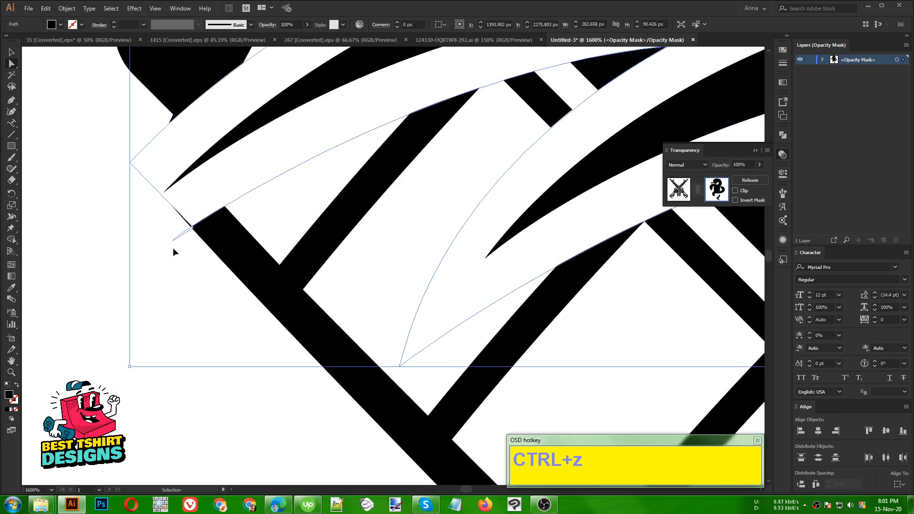
click(197, 208)
key(ctrl+z)
click(206, 201)
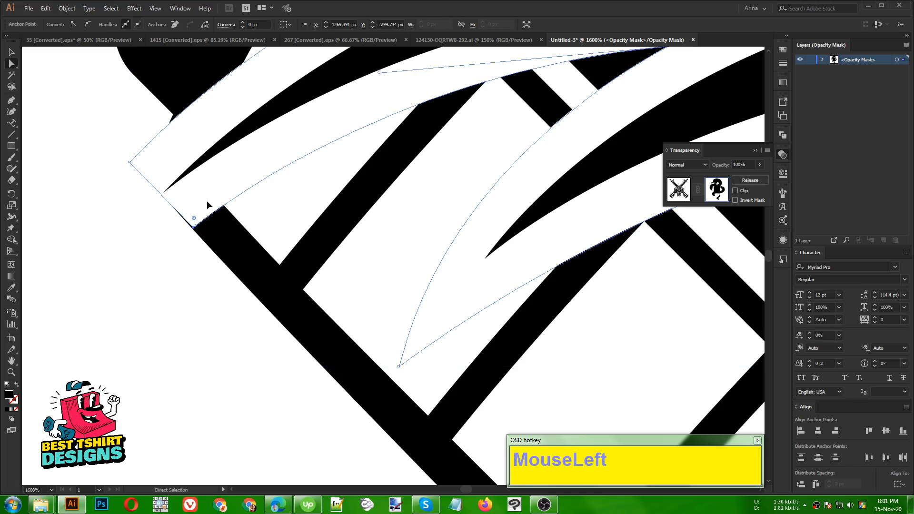
Move both end corners of the upper fork's outline in the mask outward, past the rifle's outer edge.
scroll(188, 229, up, 3)
click(186, 239)
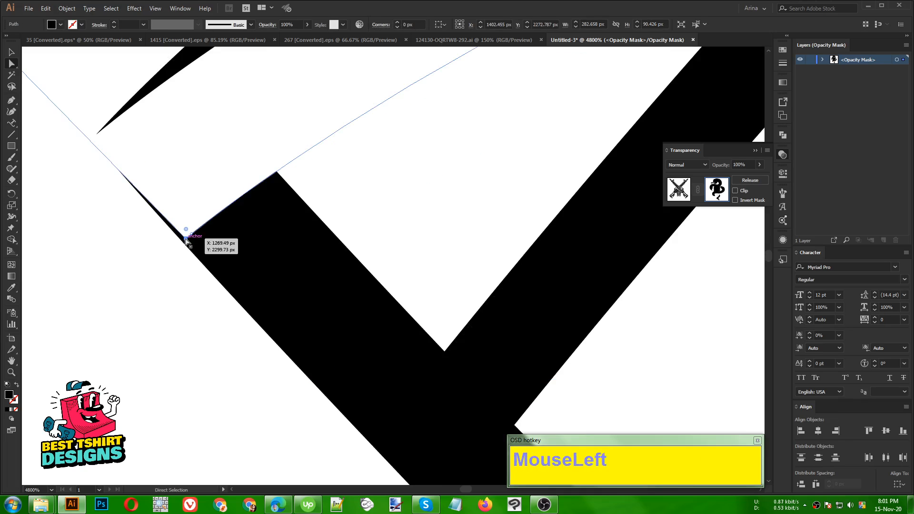
drag(186, 239, 117, 286)
scroll(353, 210, down, 5)
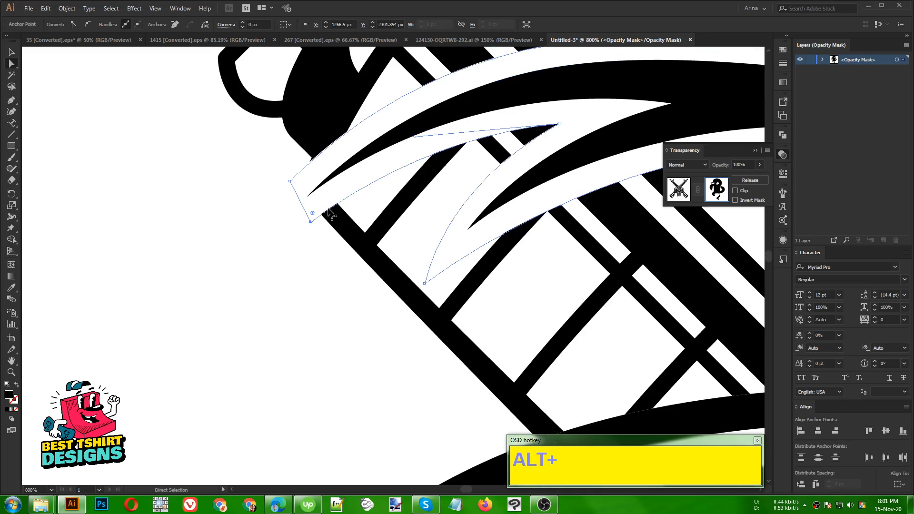
drag(290, 181, 253, 211)
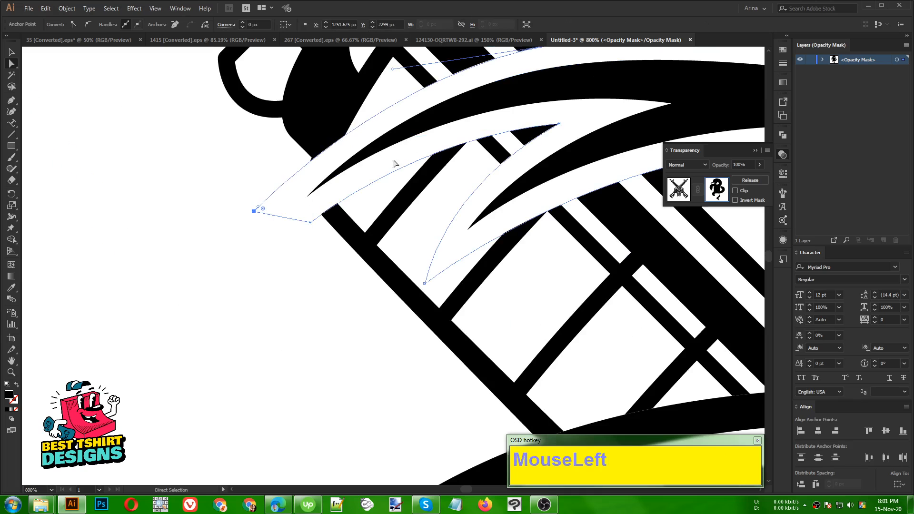
Exit the rifles' opacity mask, leave isolation mode and deselect the artwork.
scroll(210, 281, down, 3)
click(218, 282)
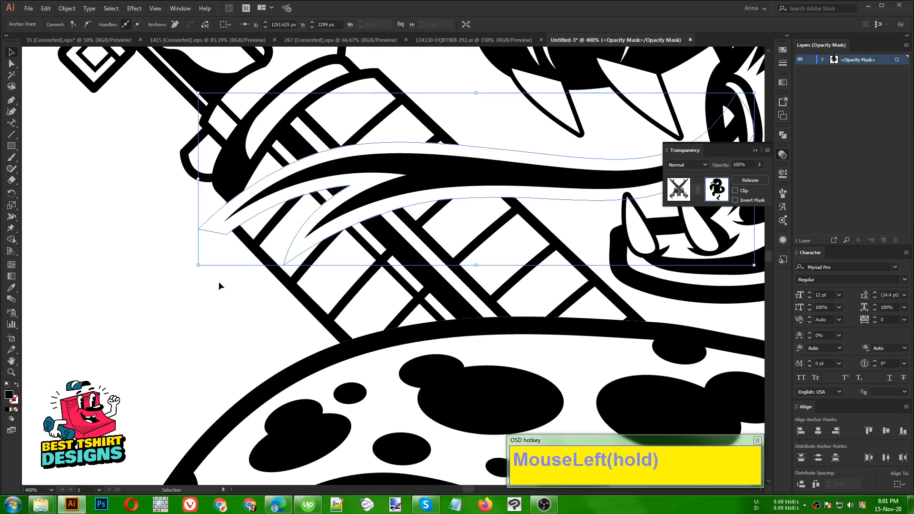
scroll(160, 232, down, 1)
scroll(160, 232, down, 2)
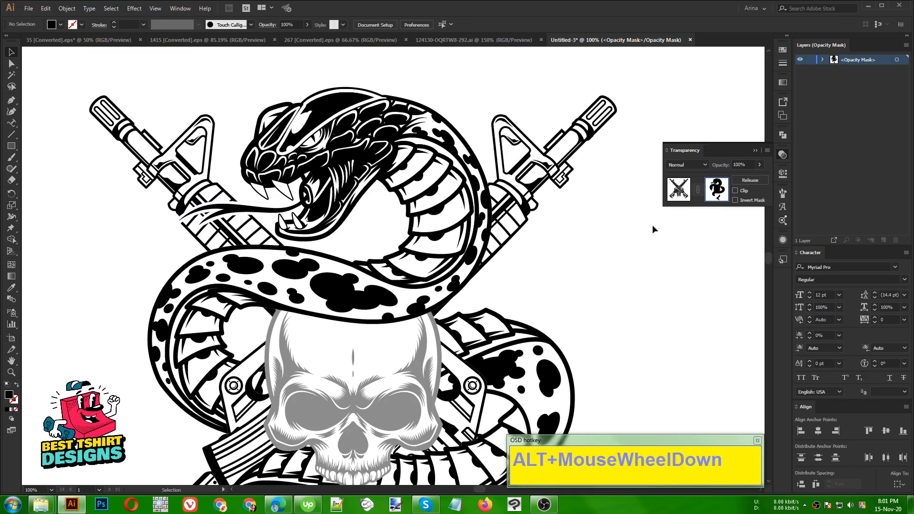
click(672, 190)
click(635, 290)
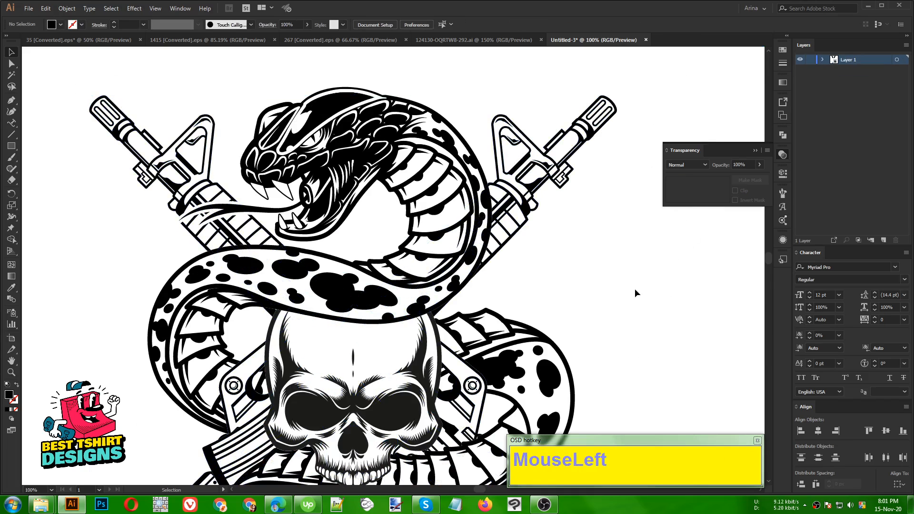
scroll(244, 204, down, 1)
click(528, 232)
scroll(527, 231, down, 2)
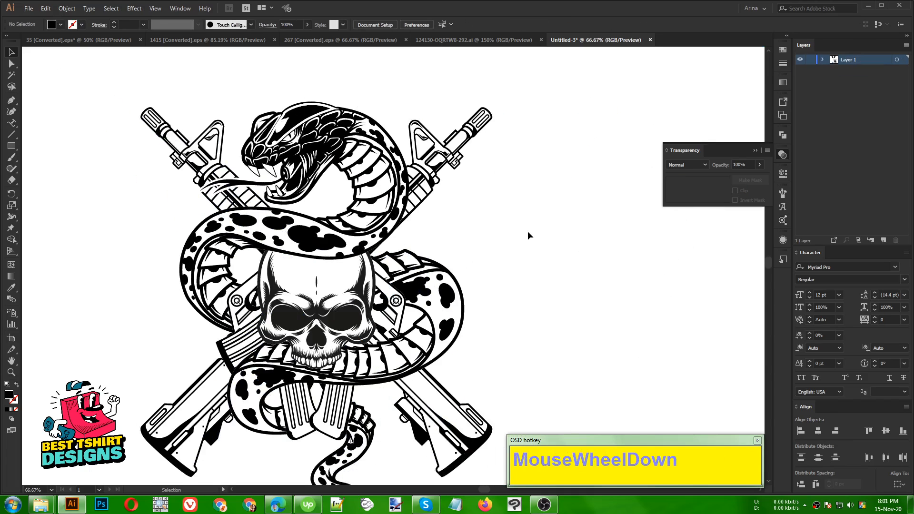
Group the snake, skull and crossed rifles into one object and deselect it.
click(528, 235)
scroll(538, 239, down, 1)
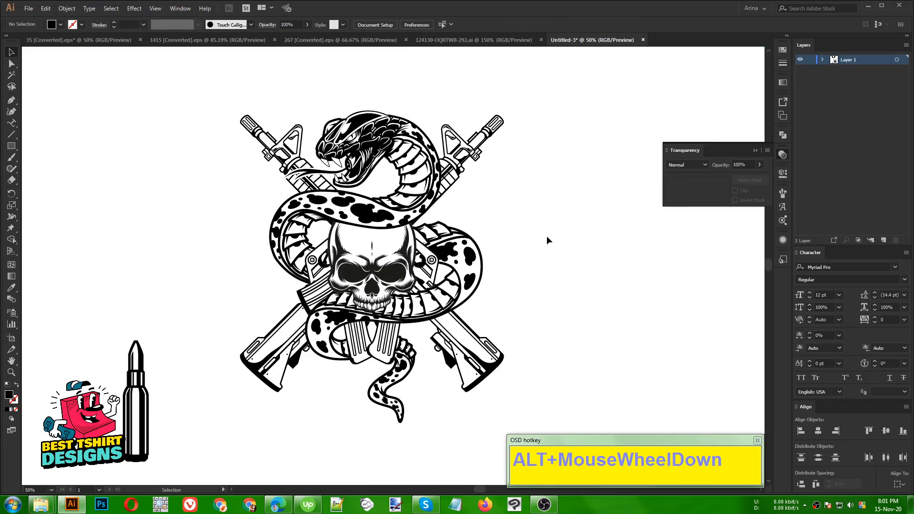
click(330, 408)
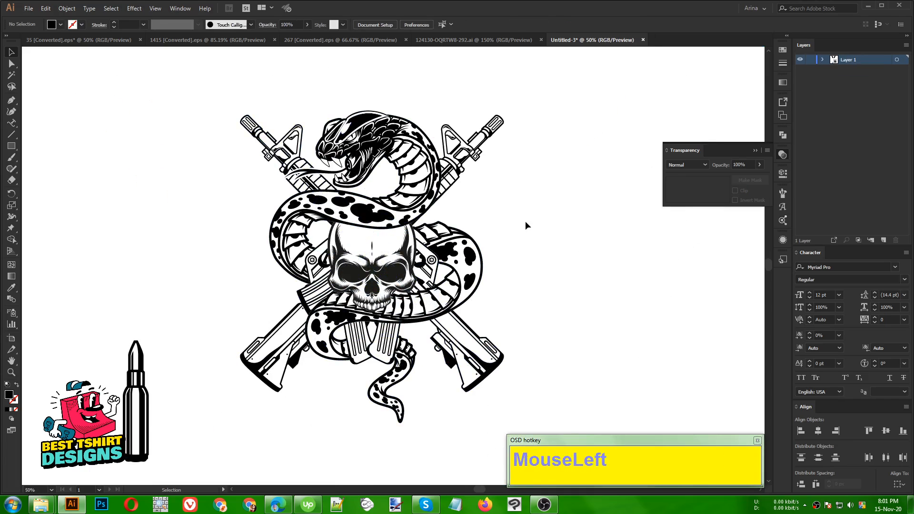
drag(205, 95, 544, 395)
key(ctrl+g)
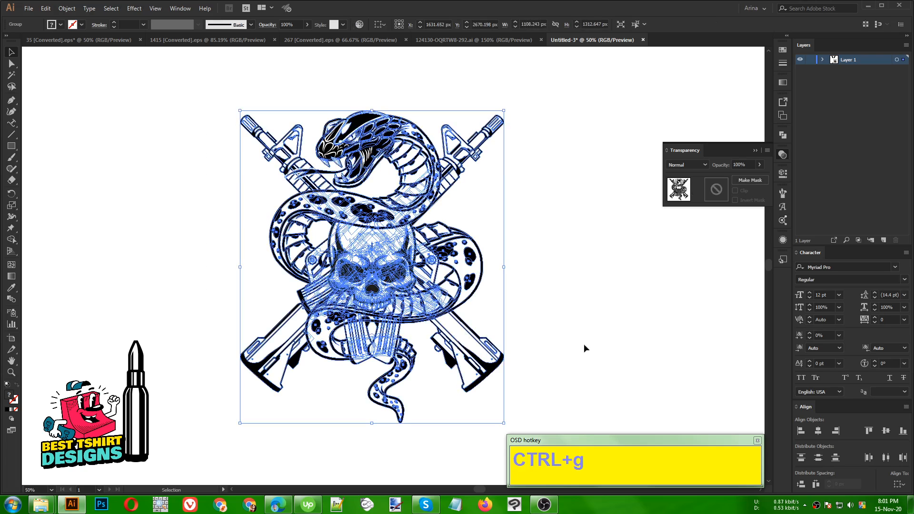
click(590, 330)
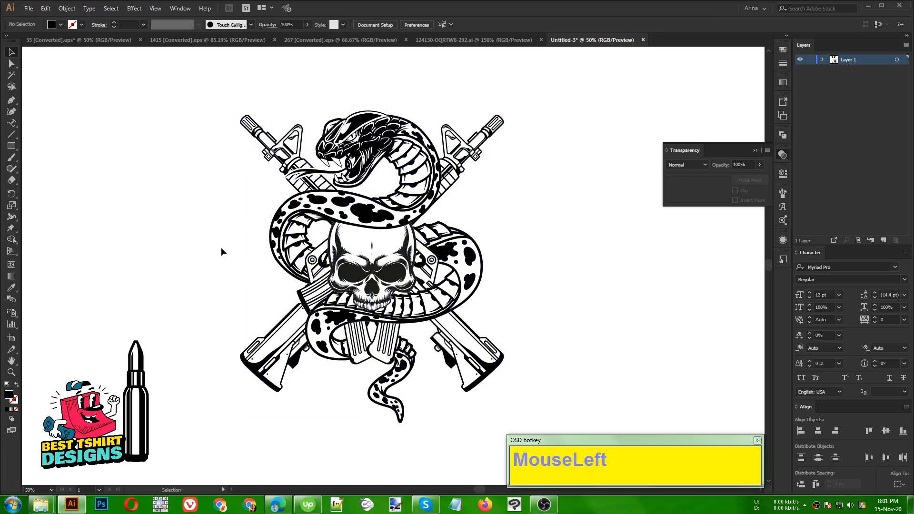
Move the pair of wings over the grouped snake, skull and rifles.
alt+scroll(221, 250, down, 1)
click(429, 245)
scroll(415, 257, up, 3)
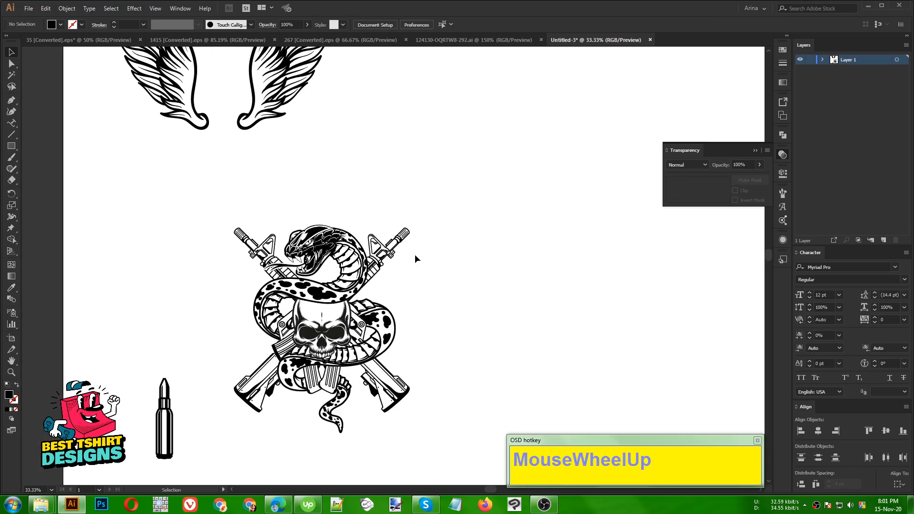
alt+scroll(405, 255, down, 1)
click(370, 176)
drag(312, 139, 553, 262)
click(500, 240)
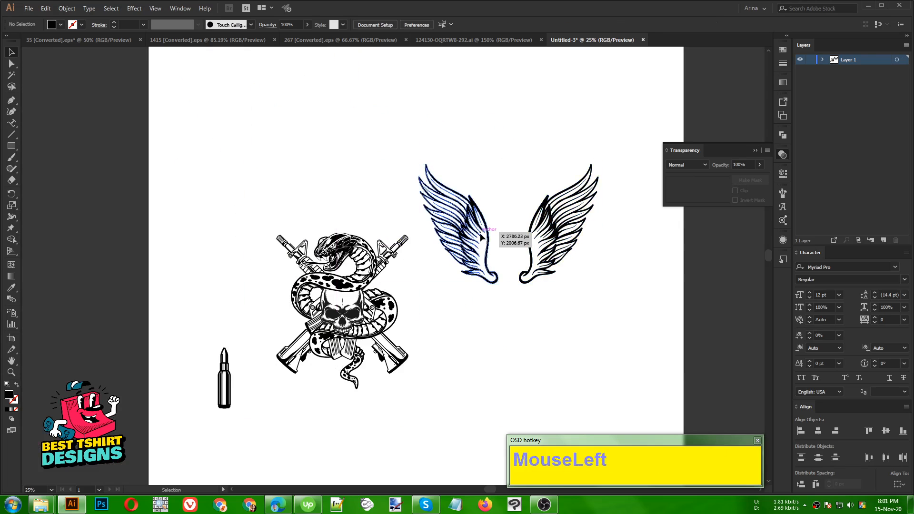
drag(481, 237, 326, 307)
alt+scroll(383, 296, up, 2)
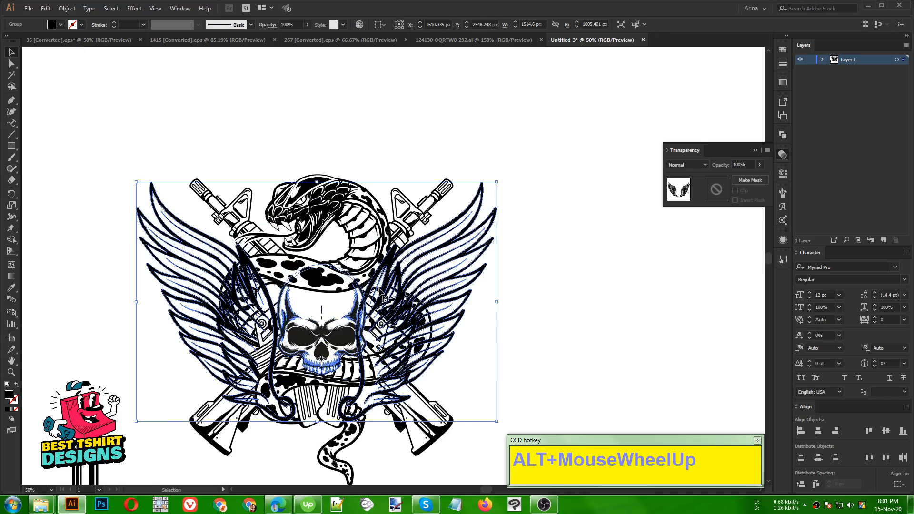
Isolate the wings group, rotate the right wing more upright and narrow it, then undo the last narrowing.
double_click(382, 295)
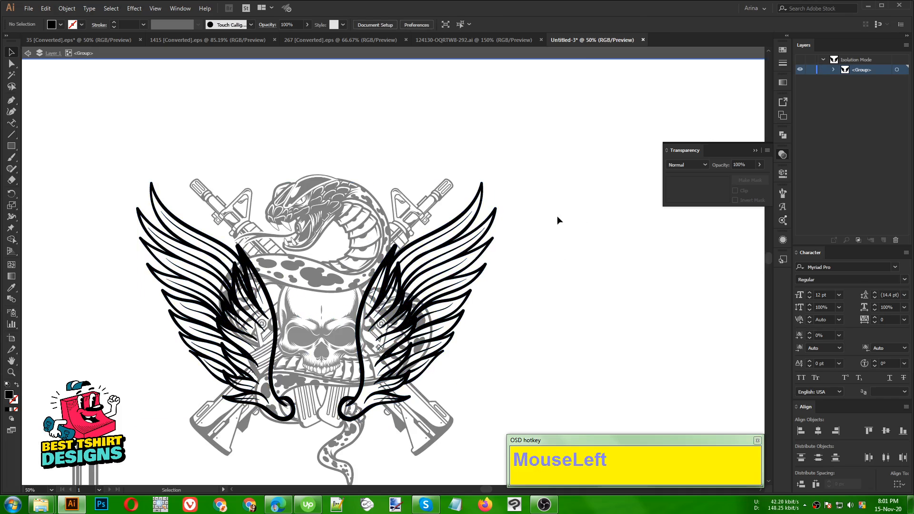
drag(569, 189, 459, 378)
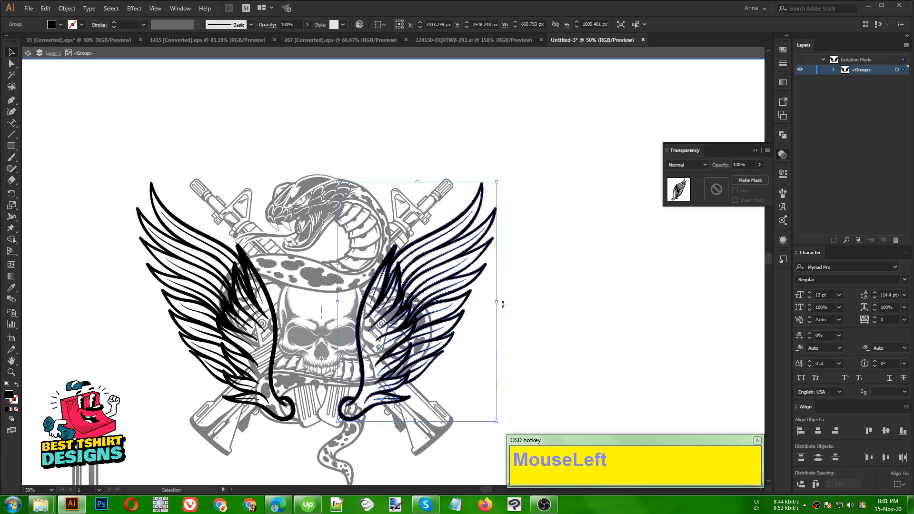
drag(503, 304, 493, 271)
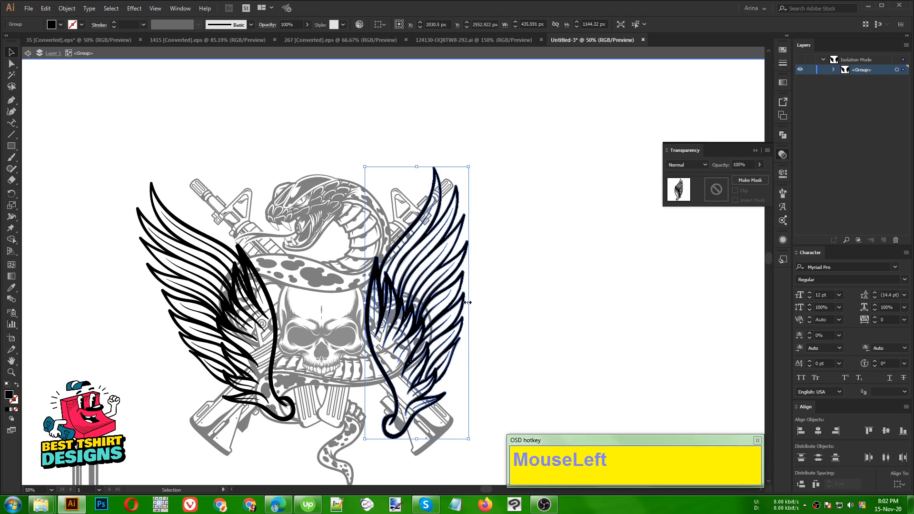
drag(467, 302, 455, 304)
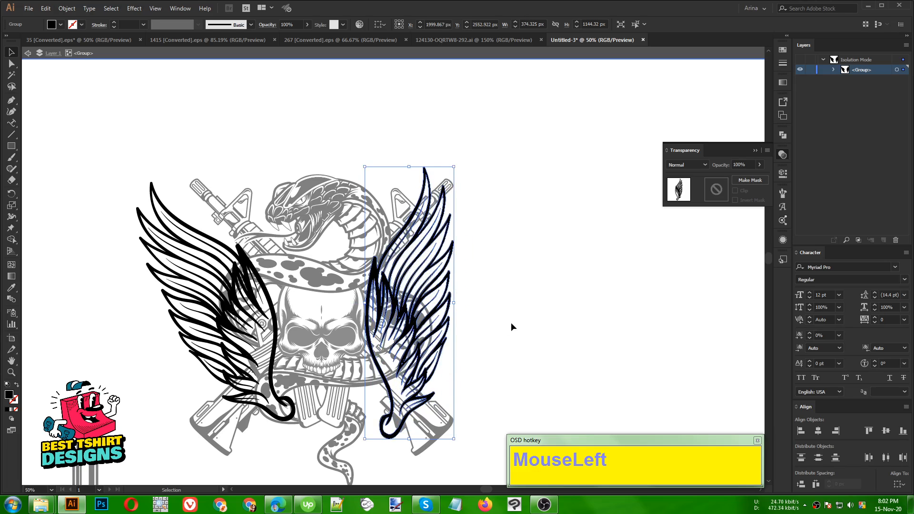
key(ctrl+z)
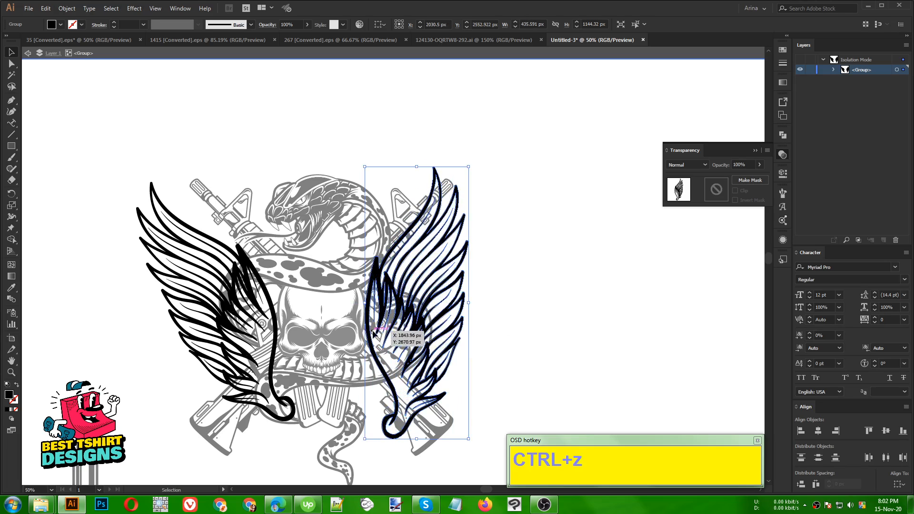
Enlarge the right wing proportionally to about 522 by 1371 px and nudge it down slightly.
drag(364, 304, 344, 305)
key(Down)
key(Down)
key(Down)
key(Down)
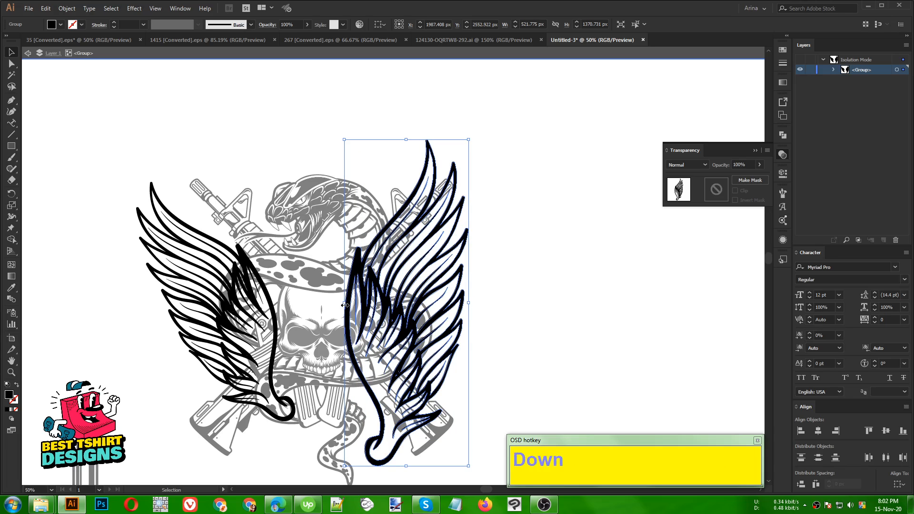
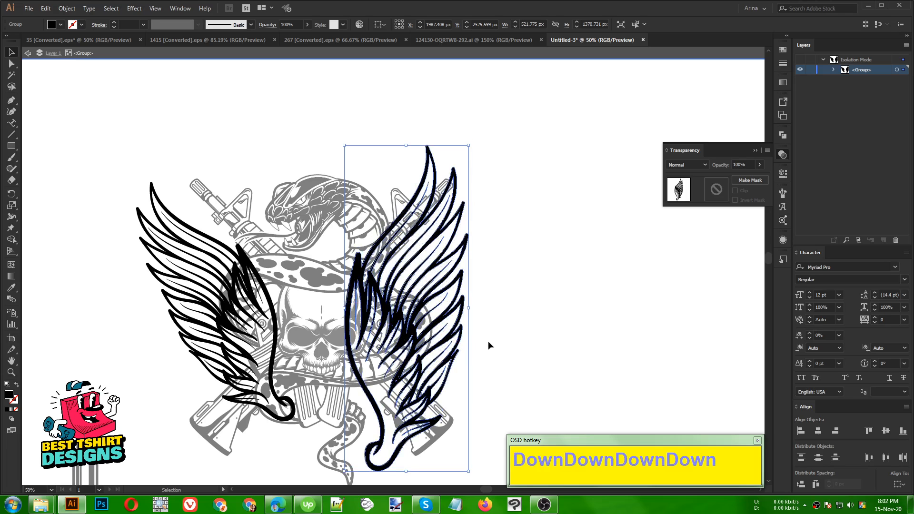
Delete the right wing and shift the left wing inward over the skull.
key(Delete)
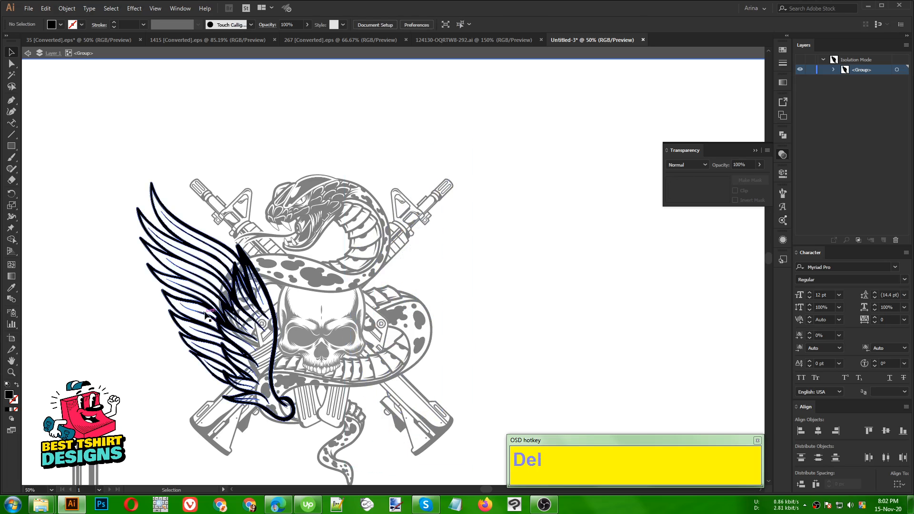
drag(206, 314, 243, 316)
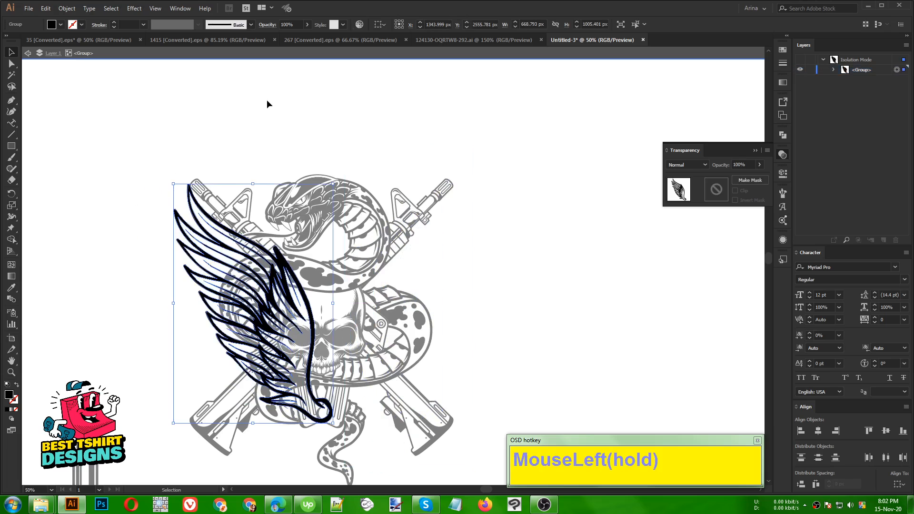
Show the rulers and place vertical guides at the left and right outer edges of the crossed rifles.
click(267, 104)
key(ctrl+r)
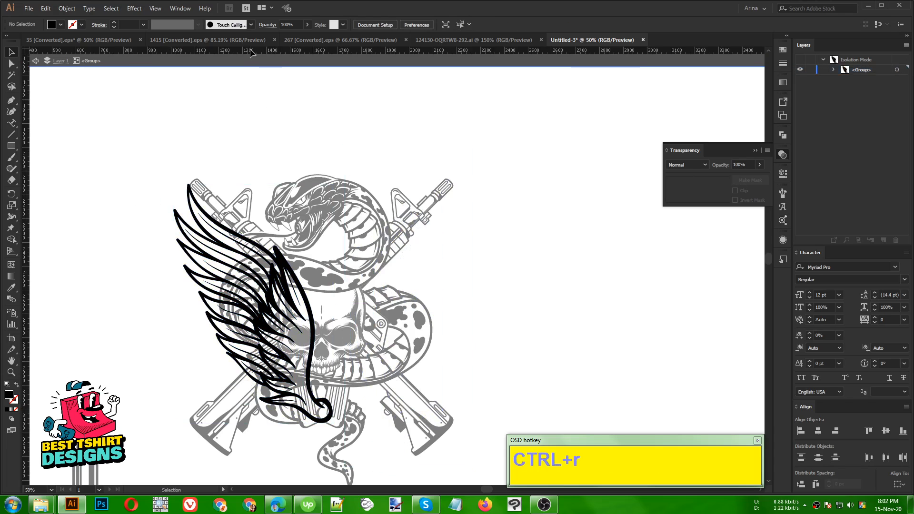
drag(250, 52, 190, 422)
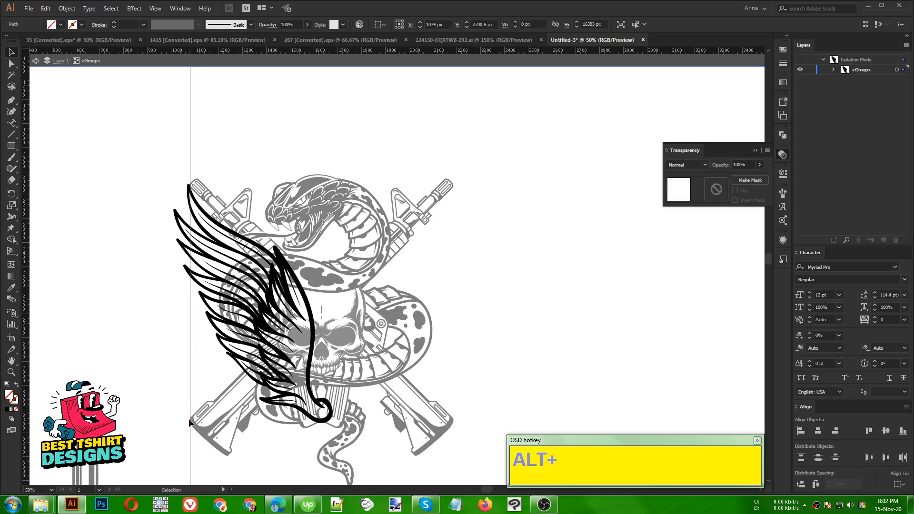
click(200, 365)
alt+click(191, 367)
drag(191, 366, 454, 403)
click(519, 374)
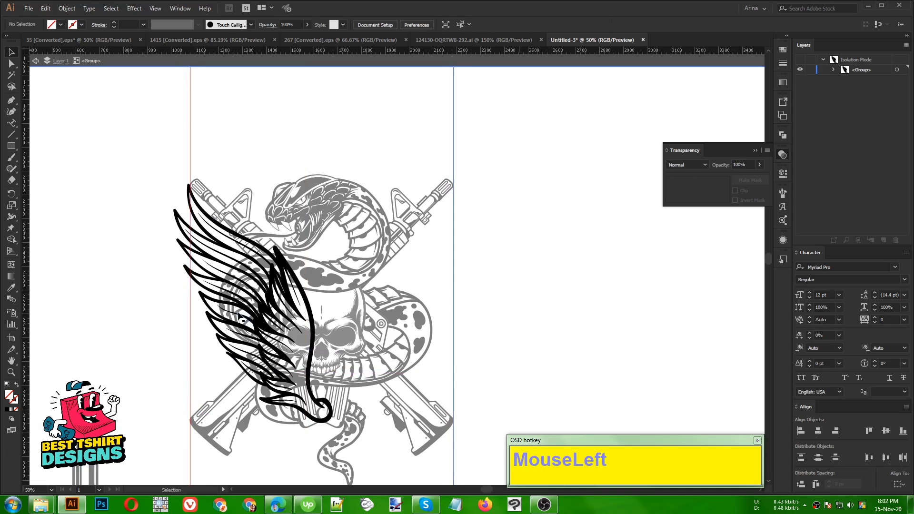
Lower the left wing and narrow it to about 357 px against the left guide, then try a proportional reduction and undo it.
click(218, 297)
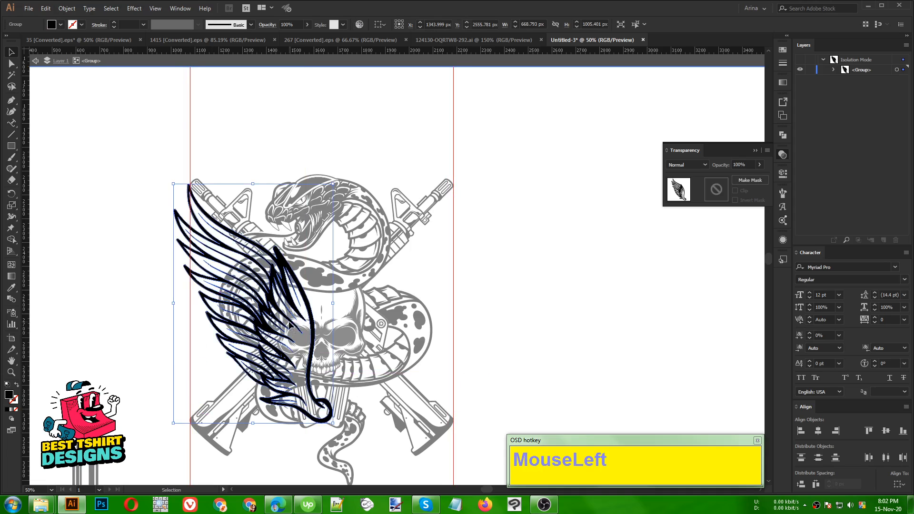
drag(289, 325, 296, 344)
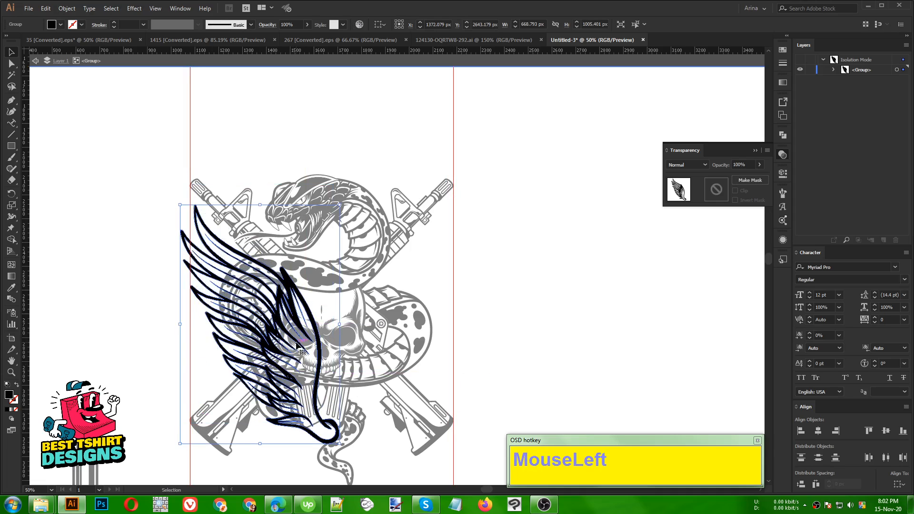
mouse_move(182, 324)
mouse_down()
mouse_move(190, 324)
mouse_move(177, 320)
mouse_up()
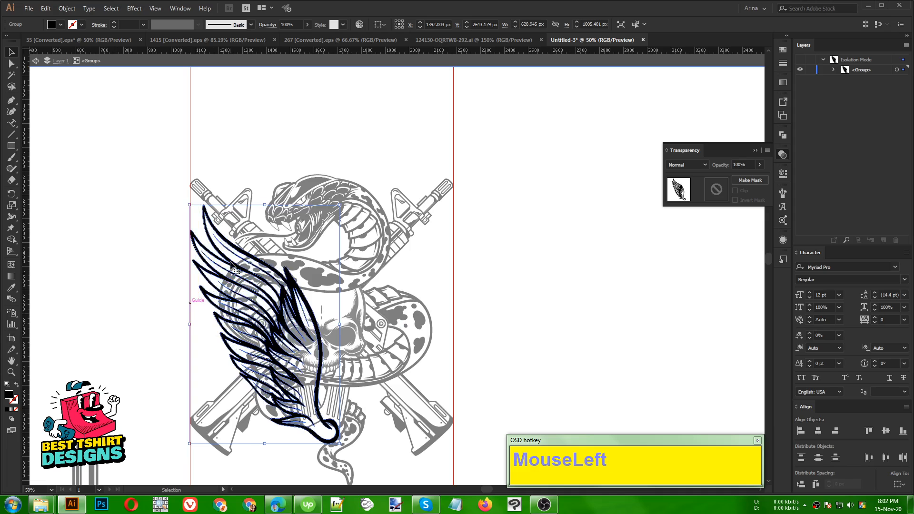
drag(339, 324, 275, 321)
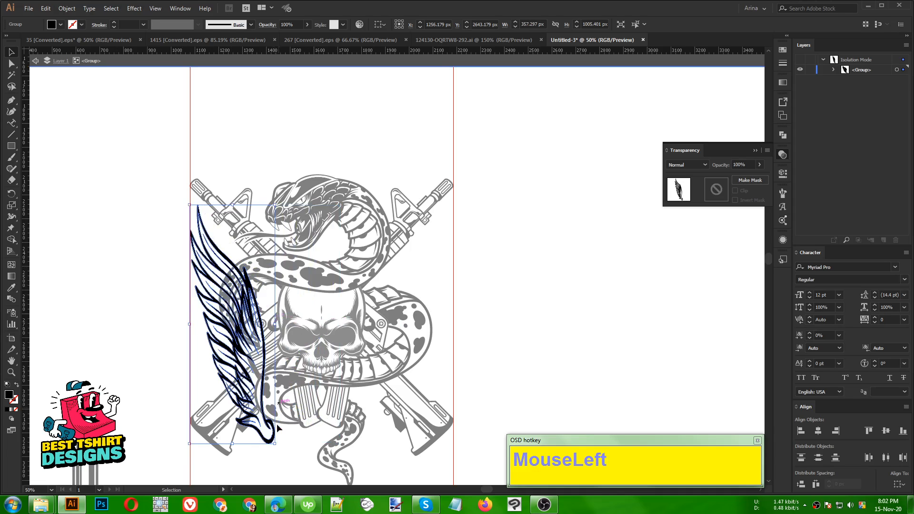
drag(273, 444, 275, 408)
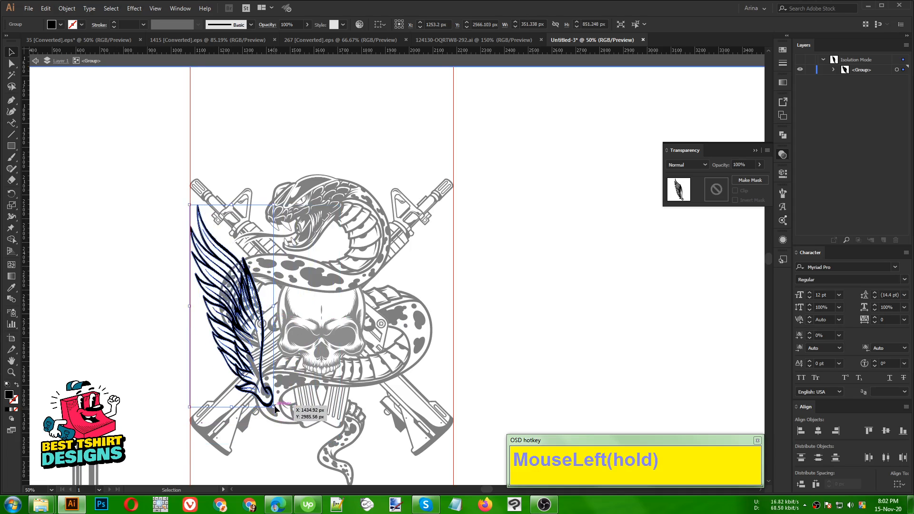
key(ctrl+z)
Enlarge the left wing proportionally to about 418 by 1177 px and raise it level with the rifle's muzzle.
scroll(230, 258, down, 1)
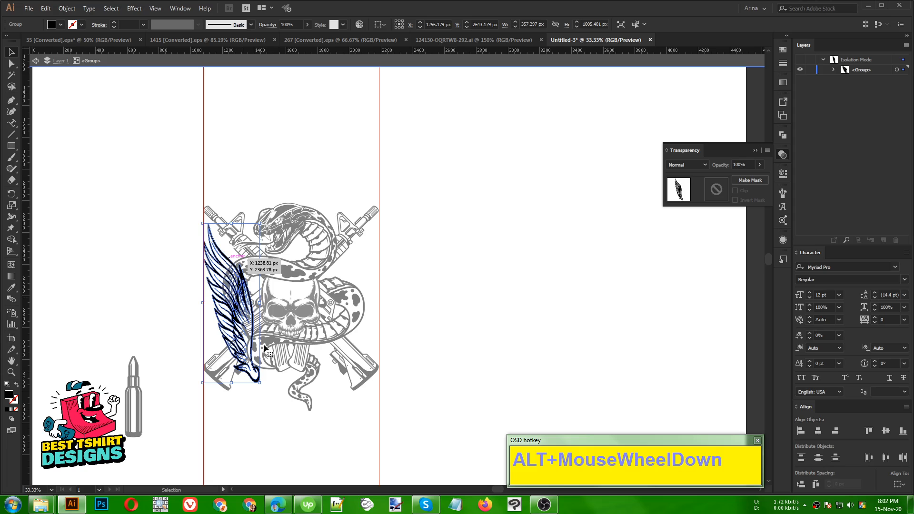
shift+click(261, 385)
drag(261, 385, 284, 404)
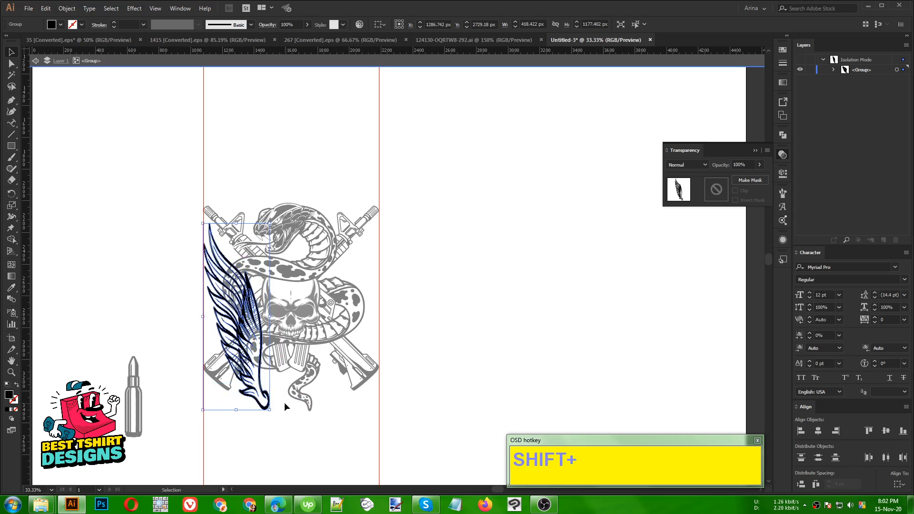
key(shift+Up)
key(shift+Up)
key(shift+Up)
key(shift+Up)
key(shift+Up)
key(shift+Up)
key(shift+Up)
key(shift+Up)
key(shift+Up)
key(shift+Up)
key(shift+Up)
key(shift+Up)
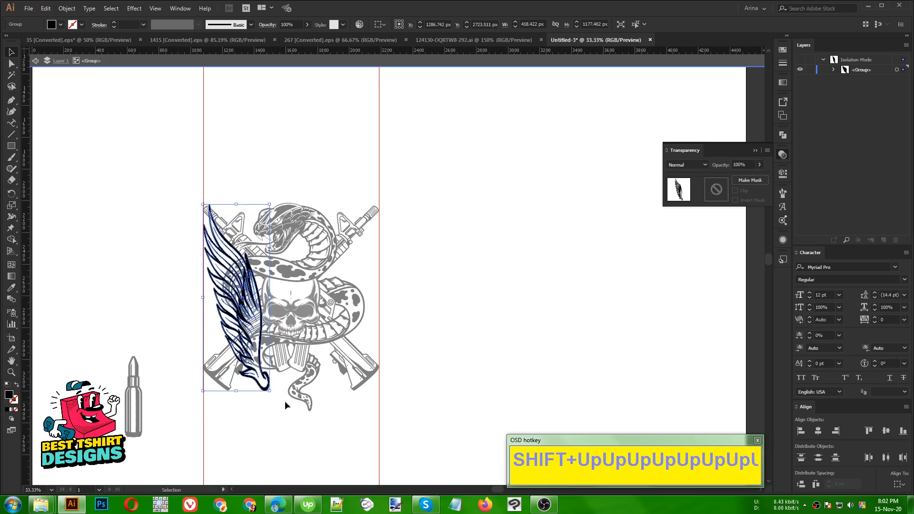
Try nudging the left wing past the left guide, then nudge it back and deselect it.
key(Left)
key(Left)
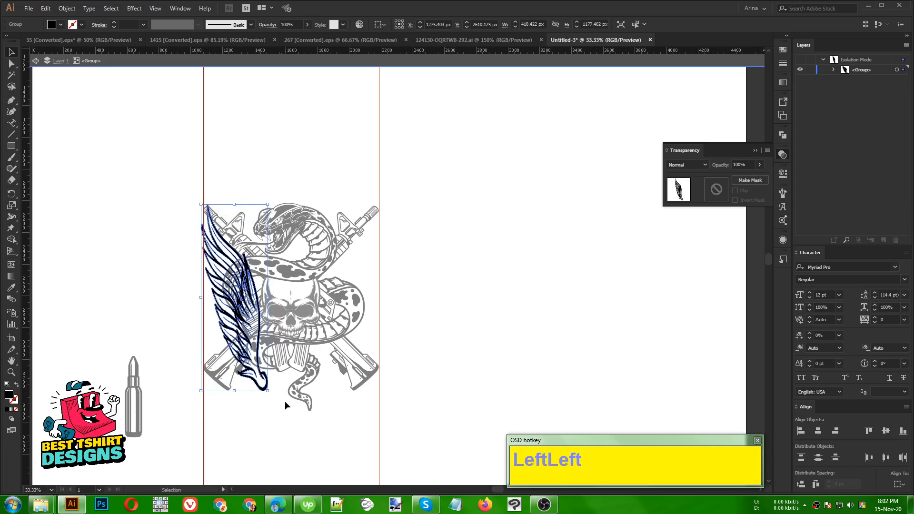
key(Right)
key(Right)
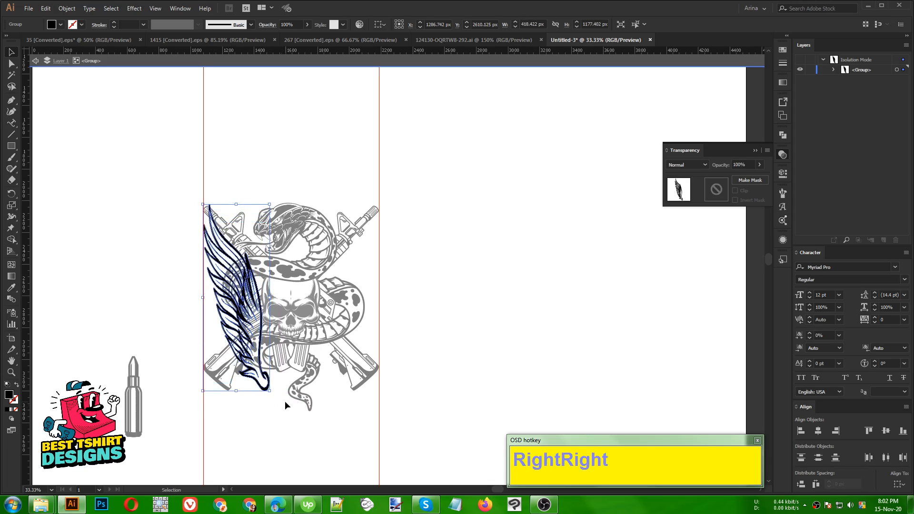
alt+scroll(203, 265, up, 2)
click(140, 214)
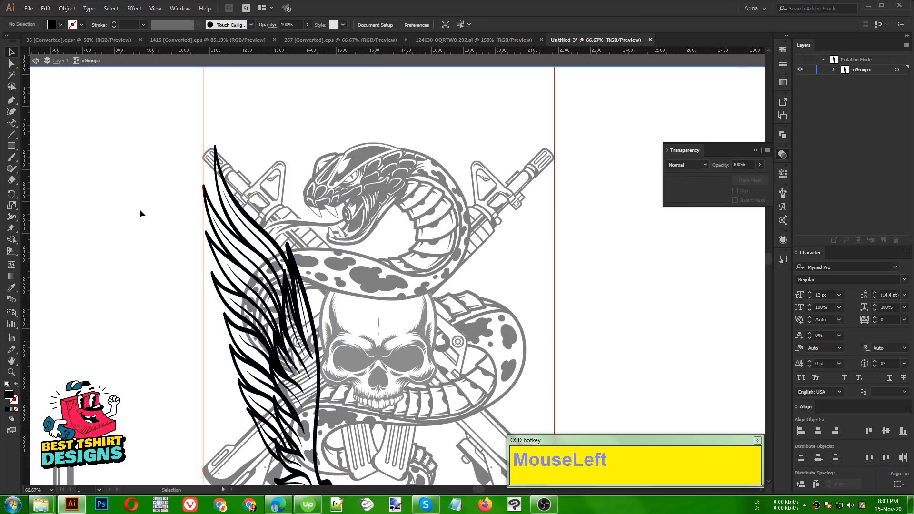
Delete the left wing from the isolated group.
alt+scroll(240, 201, down, 1)
click(278, 315)
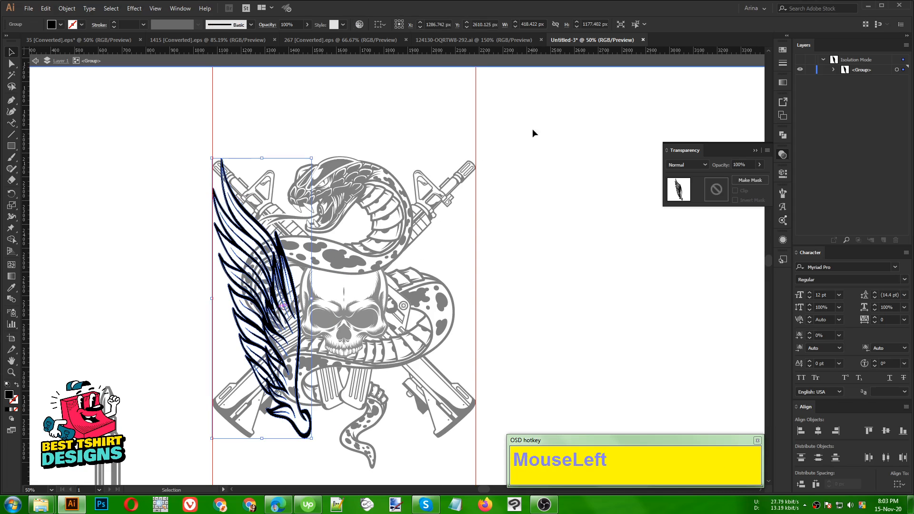
key(Delete)
Copy the slender, upswept wing pair below the fan-shaped pair in the wings collection and paste it into the isolated snake artwork document.
click(433, 41)
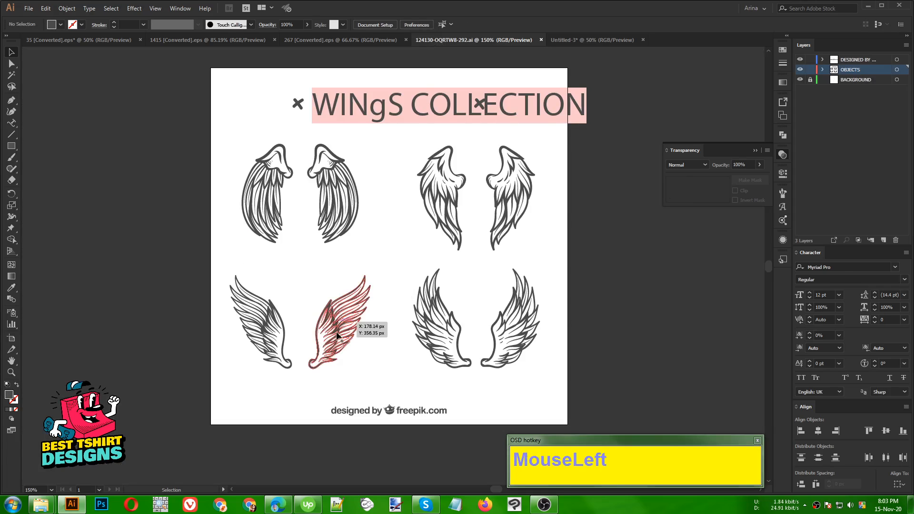
click(339, 313)
double_click(339, 313)
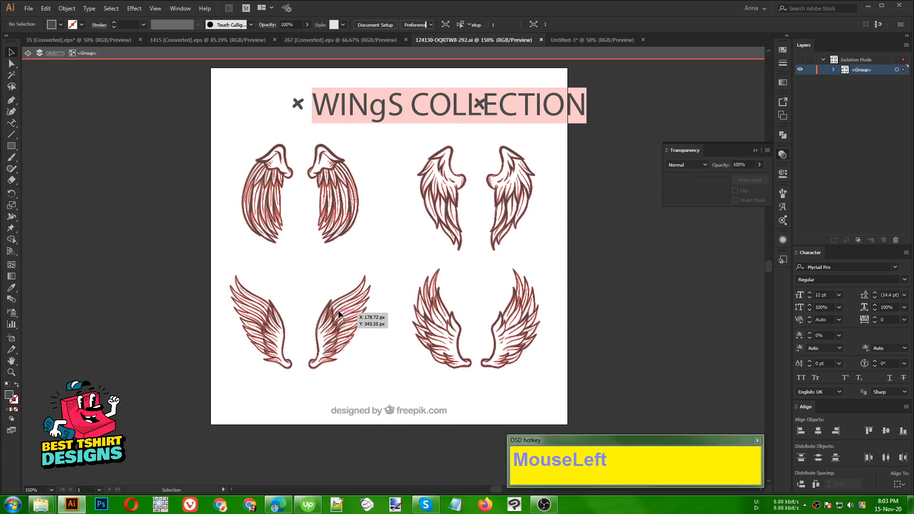
double_click(339, 313)
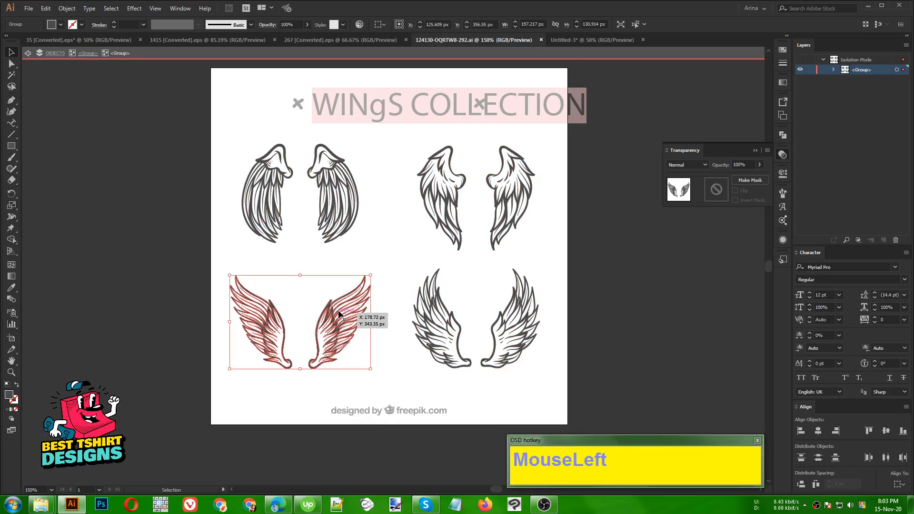
key(ctrl+c)
click(578, 44)
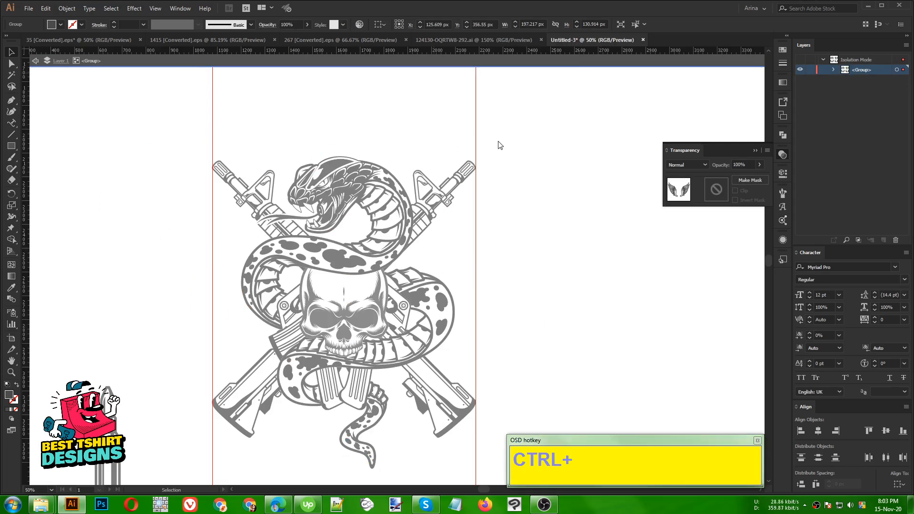
key(ctrl+v)
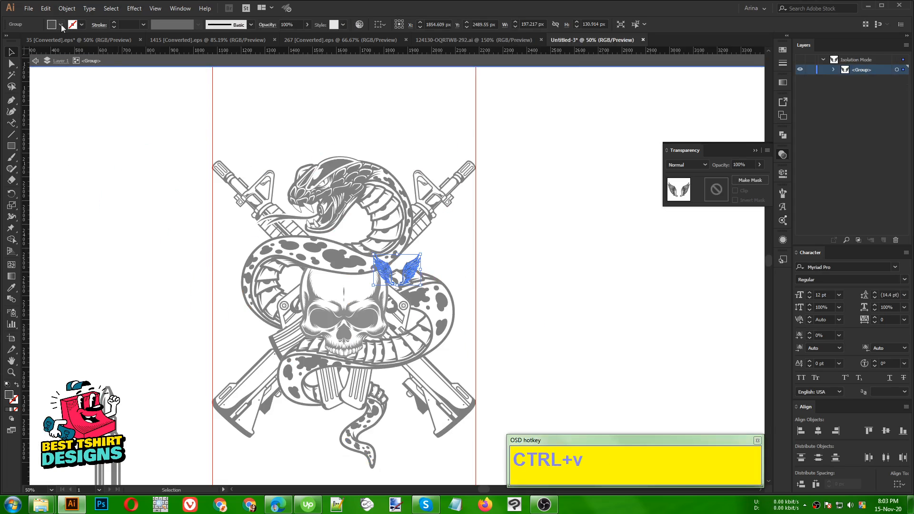
Fill the pasted wings black, place them over the lower artwork and enlarge them proportionally to about 1107 by 735 px between the two guides.
click(61, 25)
click(25, 42)
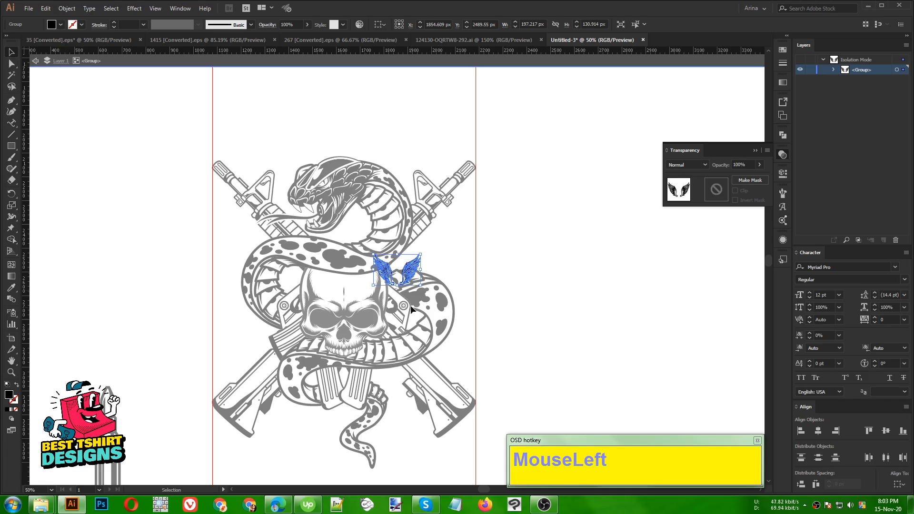
drag(405, 269, 341, 450)
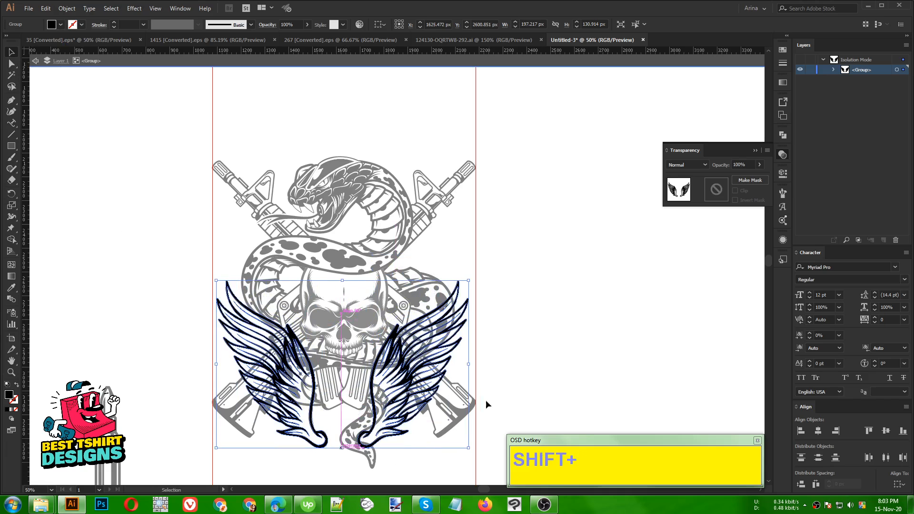
drag(472, 364, 475, 364)
drag(216, 365, 213, 365)
Raise the wing pair straight up until its lower ends sit just below the skull's jaw, at about Y 2542 px.
key(shift+Up)
key(shift+Up)
key(shift+Up)
key(shift+Up)
key(shift+Up)
key(shift+Up)
key(shift+Up)
key(shift+Up)
key(shift+Up)
key(shift+Up)
key(shift+Up)
key(shift+Up)
key(shift+Up)
key(shift+Up)
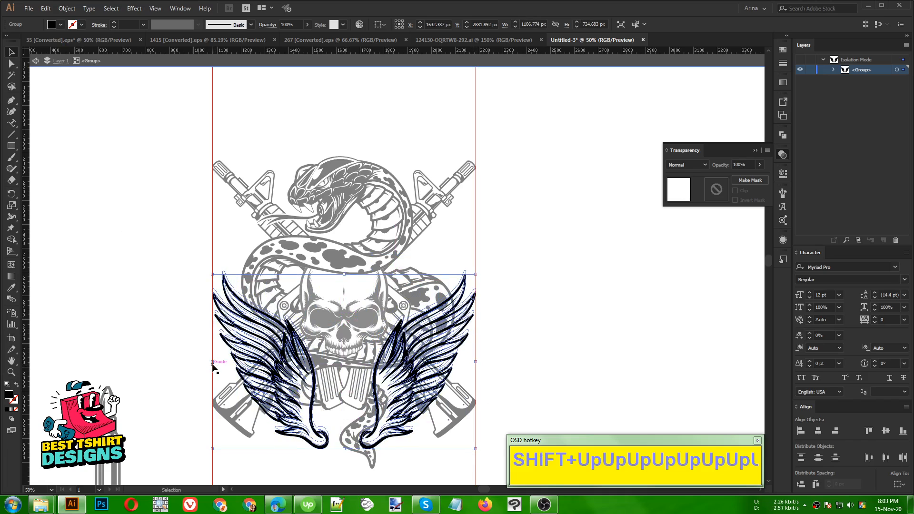
key(shift+Up)
key(shift+Up)
key(shift+Up)
key(shift+Up)
key(shift+Up)
key(shift+Up)
key(shift+Up)
key(shift+Up)
key(shift+Up)
key(shift+Up)
key(shift+Up)
key(shift+Up)
key(shift+Up)
key(shift+Up)
key(shift+Up)
key(shift+Up)
key(shift+Up)
key(shift+Up)
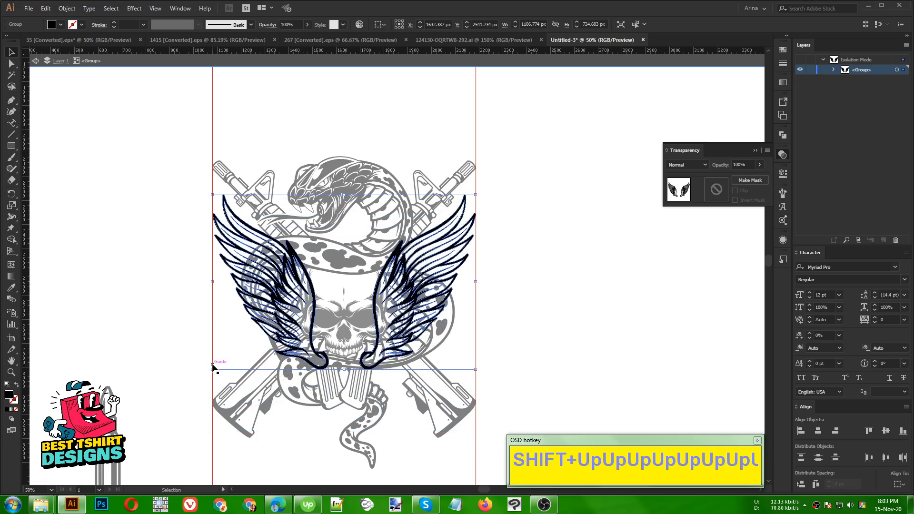
Isolate the wing pair and shift only its right wing inward until its base overlaps the left wing's base, at about X 1766 px.
click(523, 324)
double_click(415, 304)
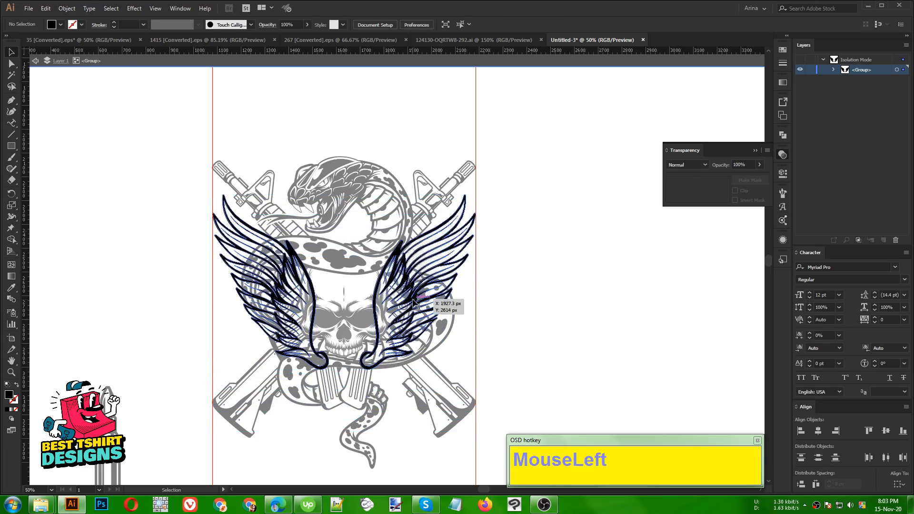
click(415, 303)
key(Left)
key(Left)
key(Left)
key(Left)
key(Left)
key(Left)
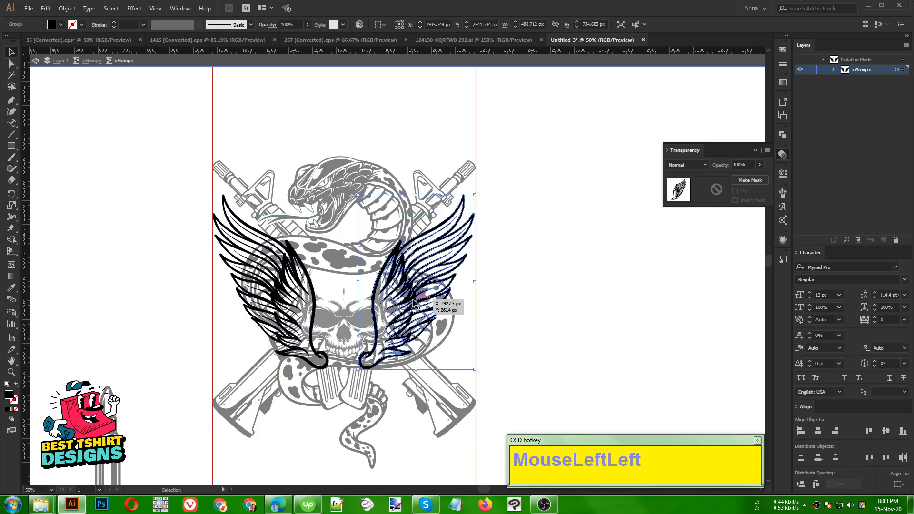
key(Left)
key(Left)
key(Left)
key(Left)
key(Left)
key(Left)
key(Left)
key(Left)
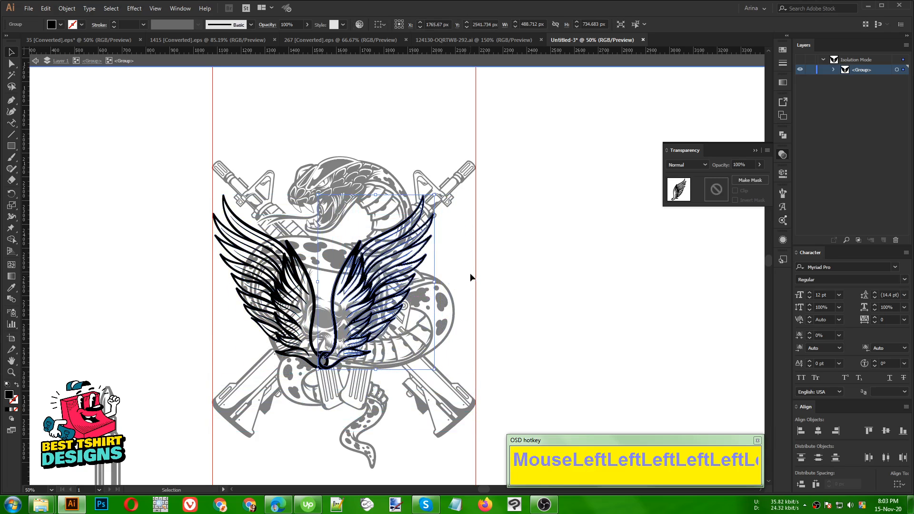
Enlarge both wings together proportionally to about 1107 by 873 px so they span the two vertical guides.
drag(188, 152, 458, 390)
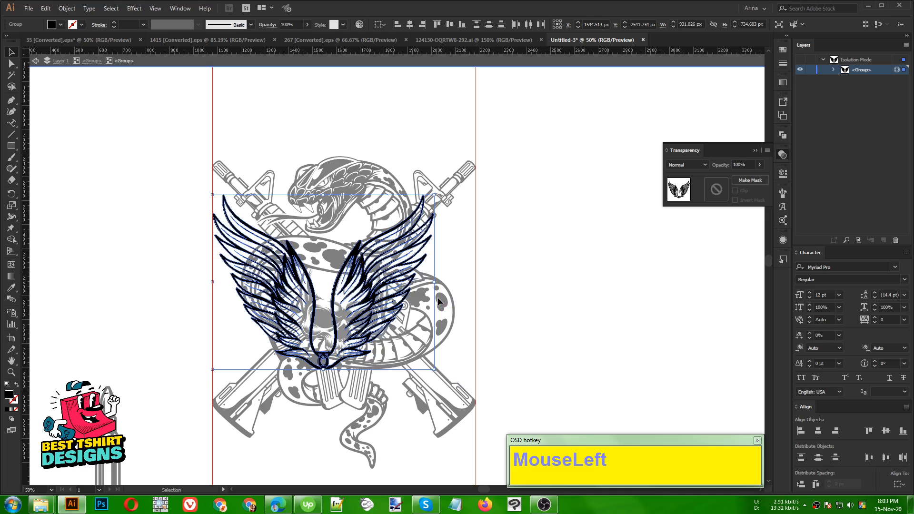
drag(436, 280, 478, 294)
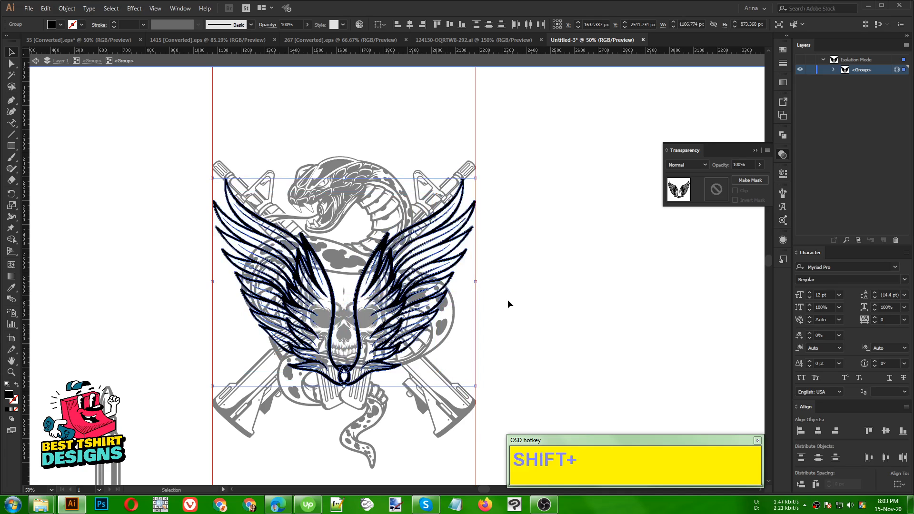
click(510, 303)
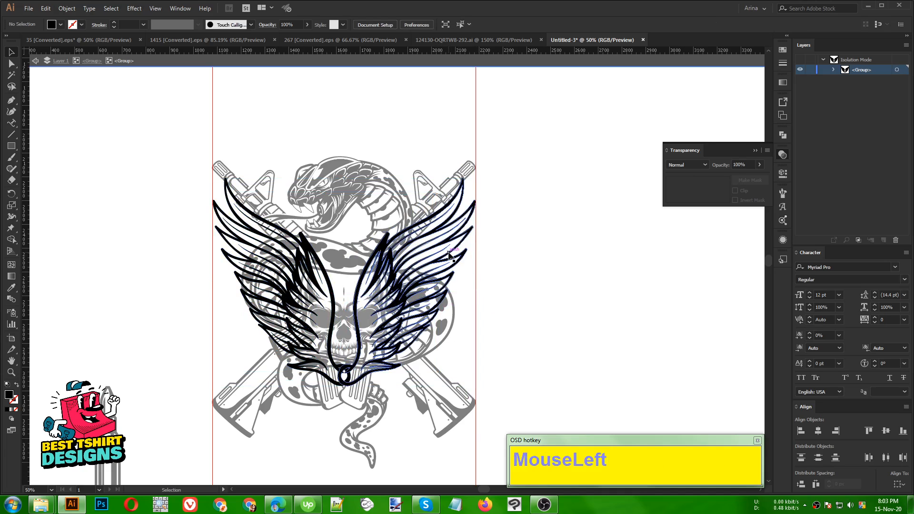
Lower both wings together over the skull and raise them slightly again, settling at about Y 2570 px.
shift+click(231, 268)
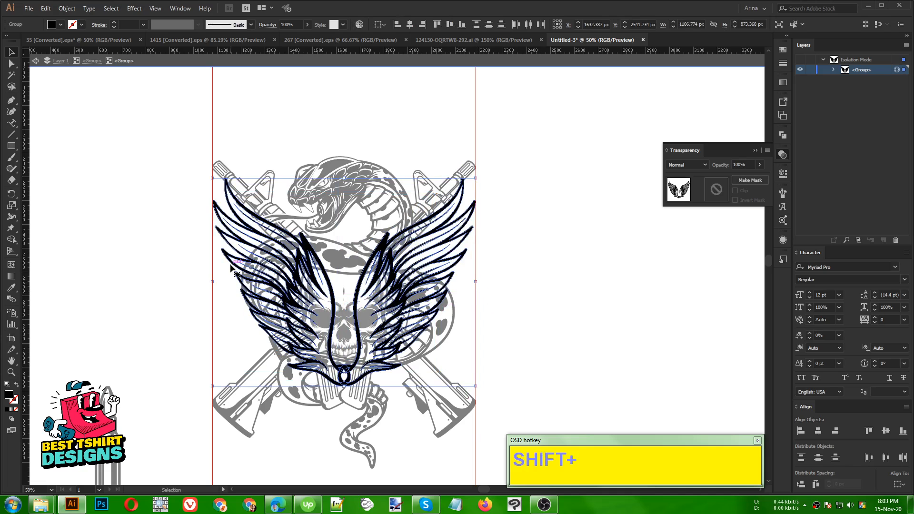
key(shift+Down)
key(shift+Down)
key(shift+Down)
key(shift+Down)
key(shift+Down)
key(shift+Down)
key(shift+Down)
key(shift+Down)
key(shift+Down)
key(shift+Down)
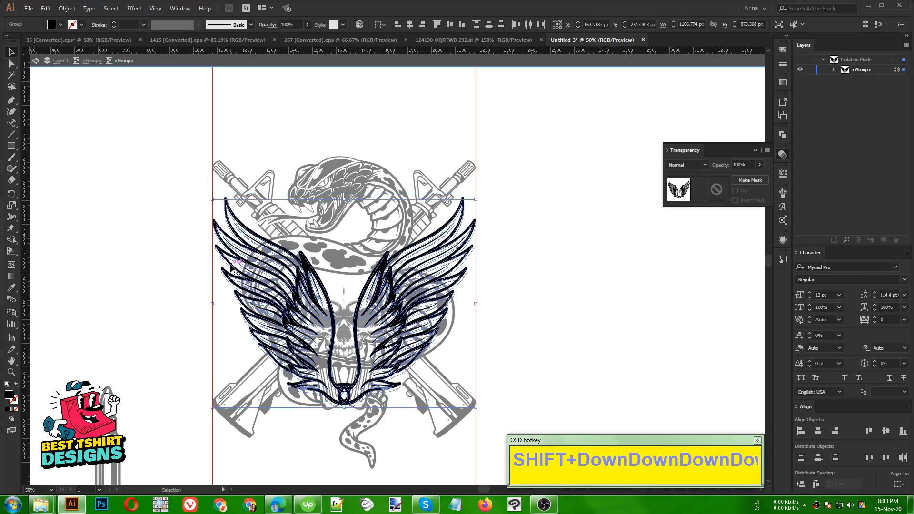
key(shift+Up)
key(shift+Up)
key(shift+Up)
key(shift+Up)
key(shift+Up)
key(shift+Up)
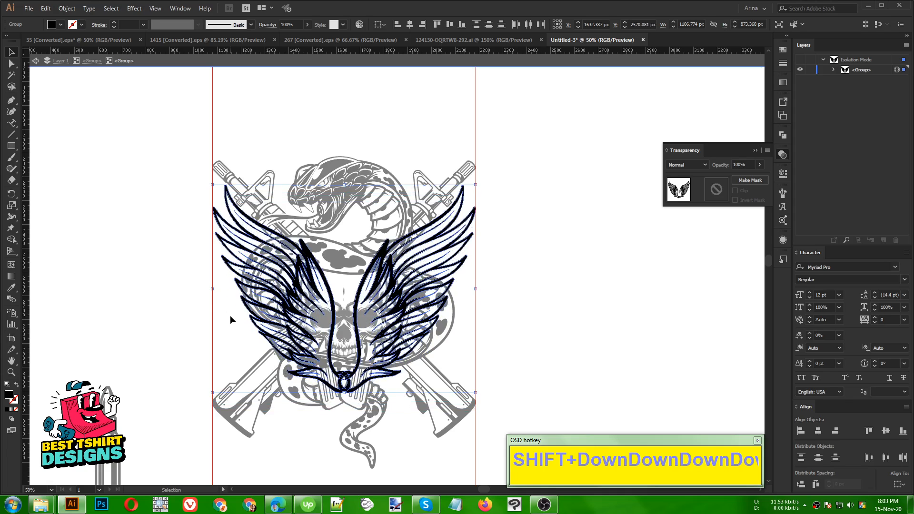
click(231, 315)
Rotate the left wing clockwise to stand more upright, about 370 by 998 px, and set it against the left guide.
click(332, 303)
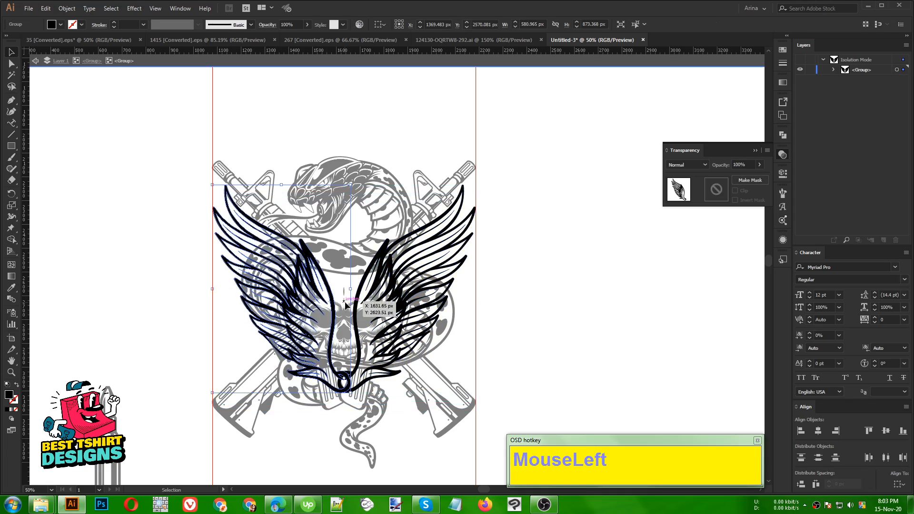
shift+click(351, 310)
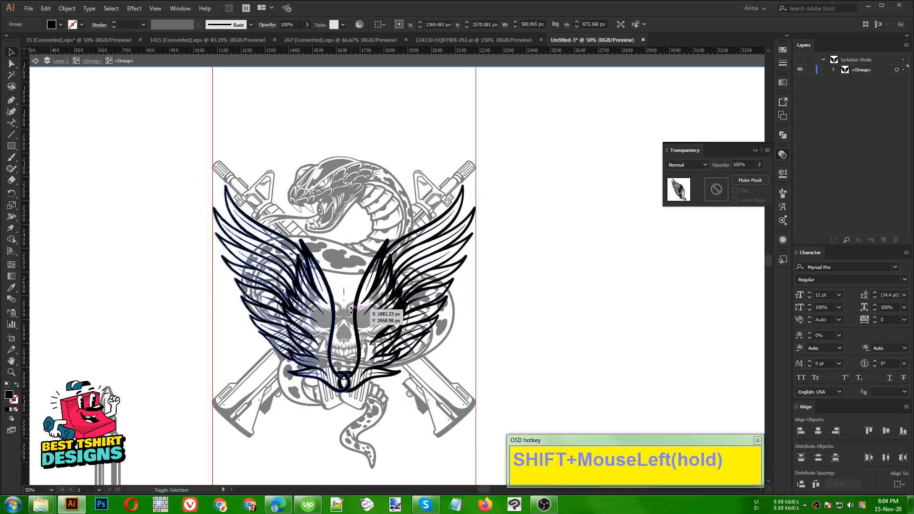
drag(351, 310, 288, 309)
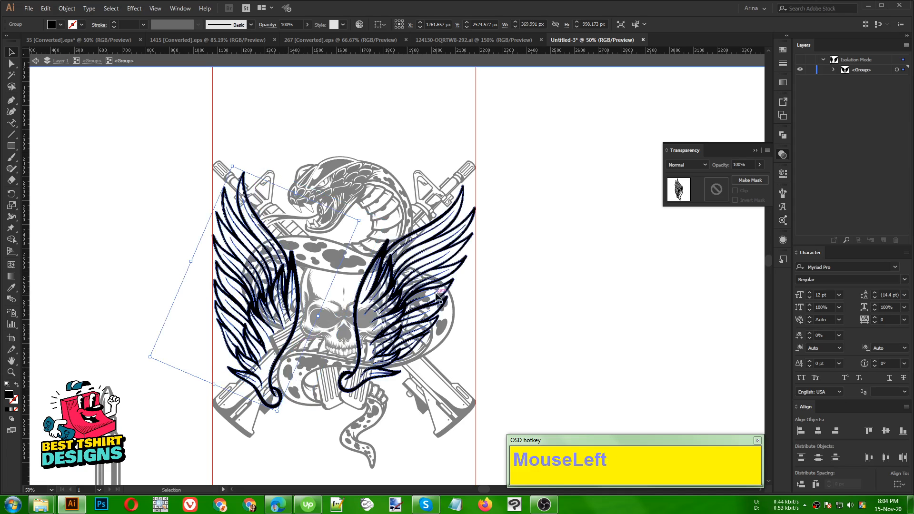
Replace the right wing with a copy of the left wing reflected about the vertical axis and placed against the right guide.
click(445, 283)
key(Delete)
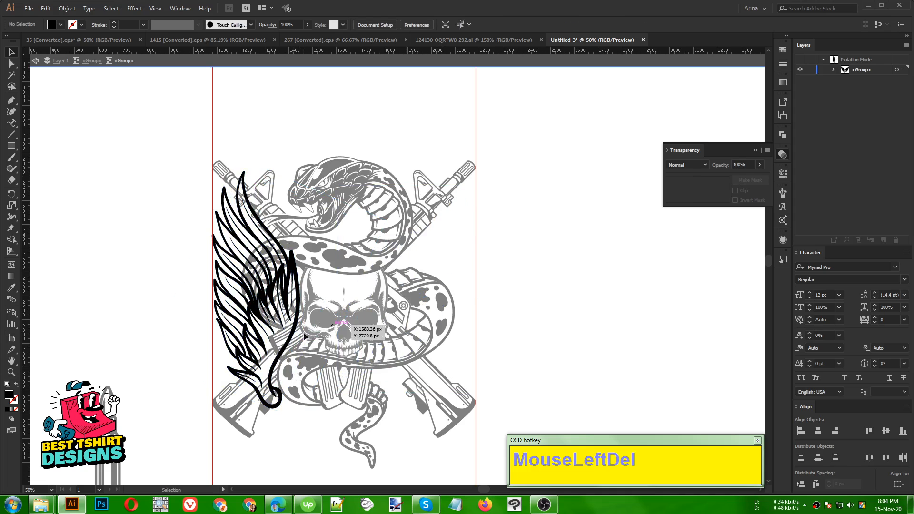
drag(293, 335, 448, 328)
right_click(448, 329)
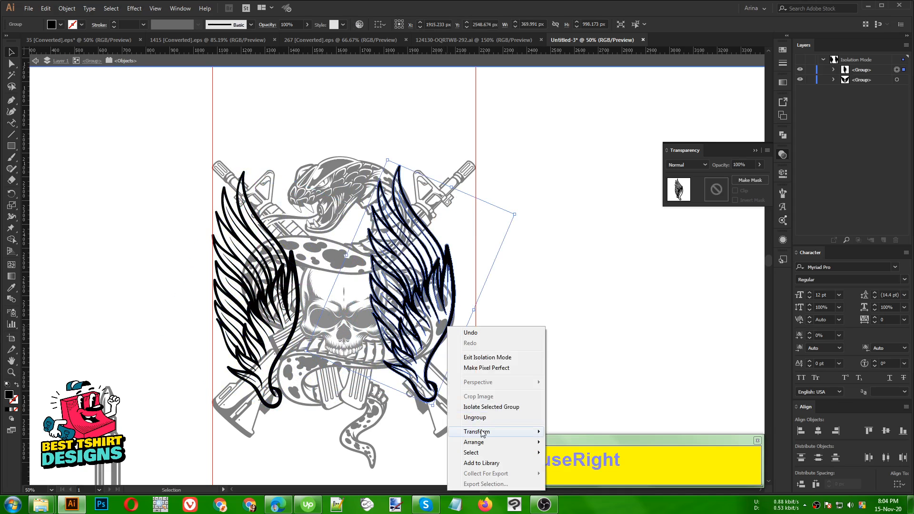
mouse_move(482, 431)
click(581, 383)
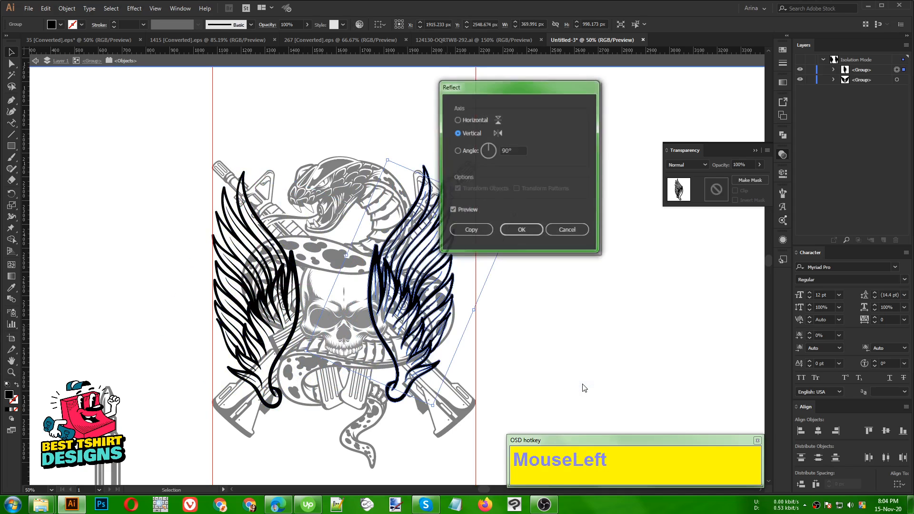
click(521, 230)
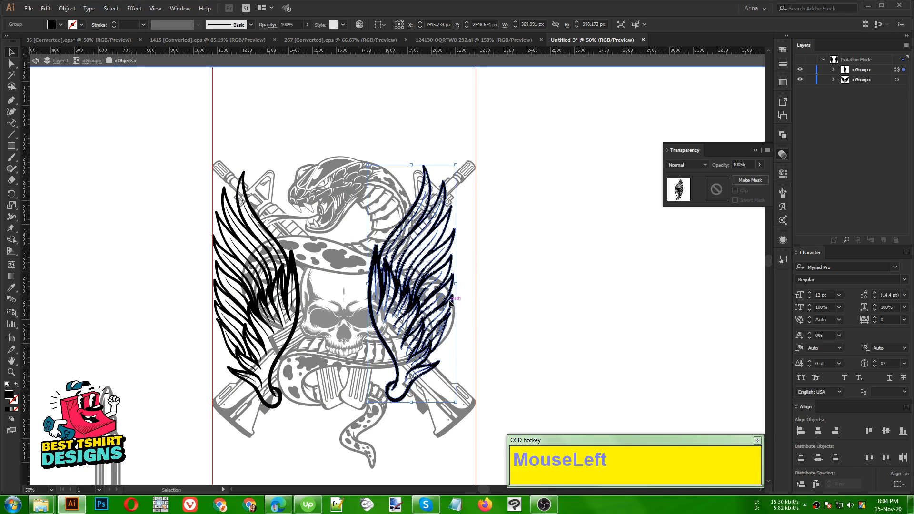
drag(450, 301, 469, 302)
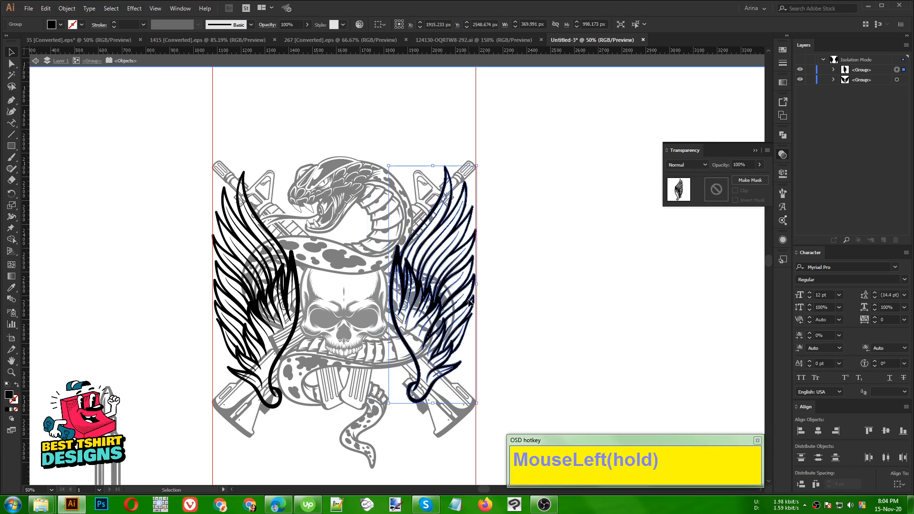
Align the two wings to each other by their vertical centers and leave the isolated group.
shift+click(227, 266)
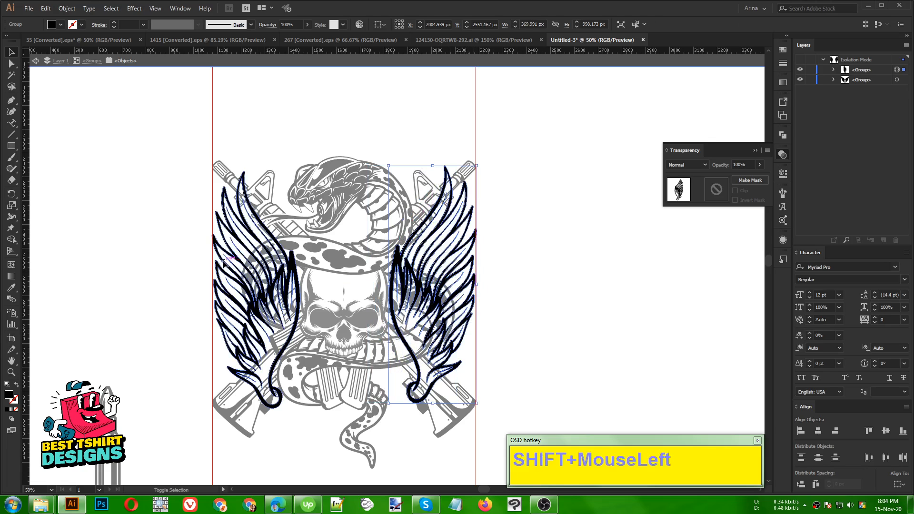
click(438, 27)
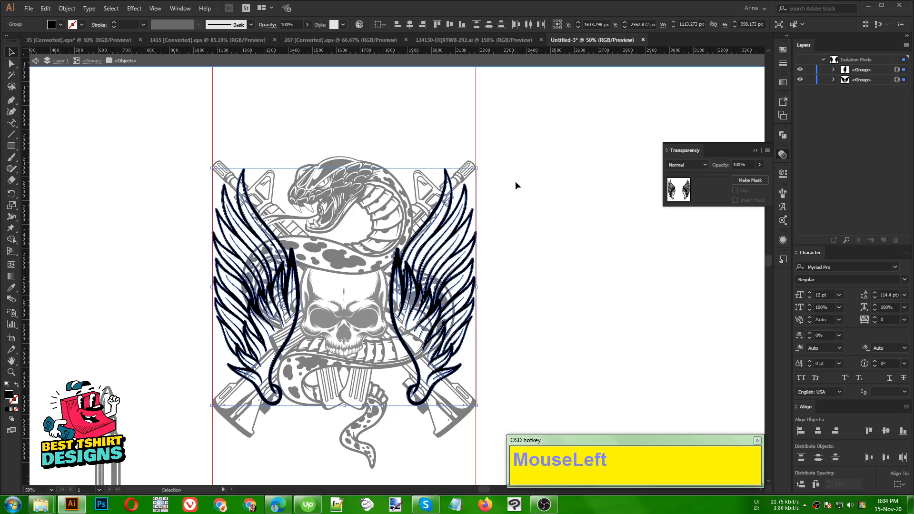
double_click(516, 310)
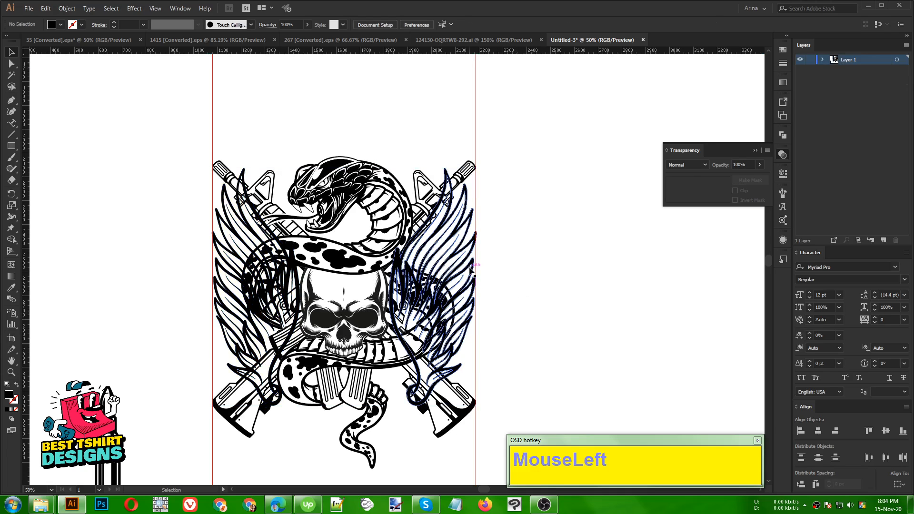
Cut the wings group together with its two vertical guides, and select the group of snake, skull and rifles.
click(475, 203)
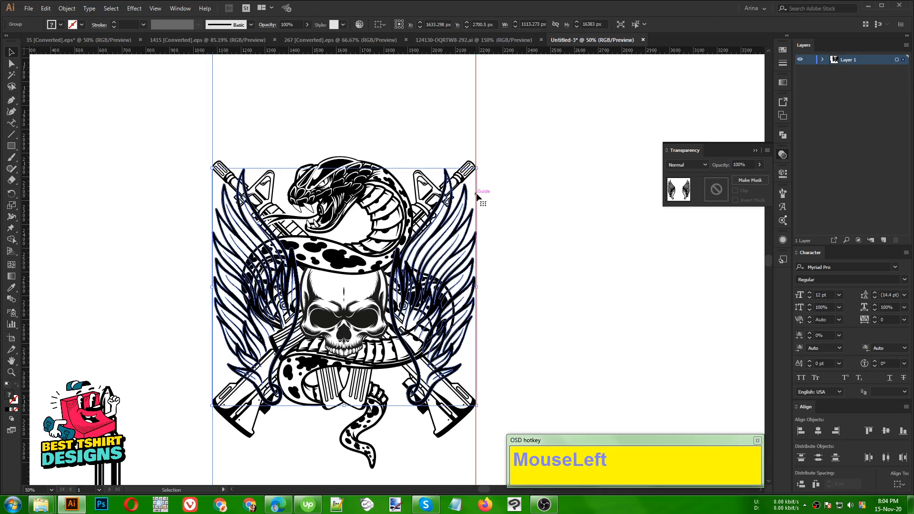
click(503, 127)
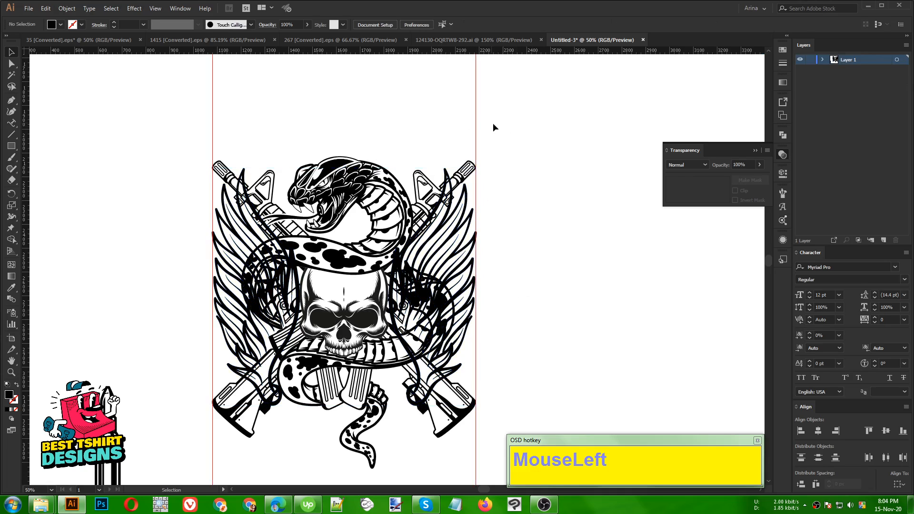
click(477, 122)
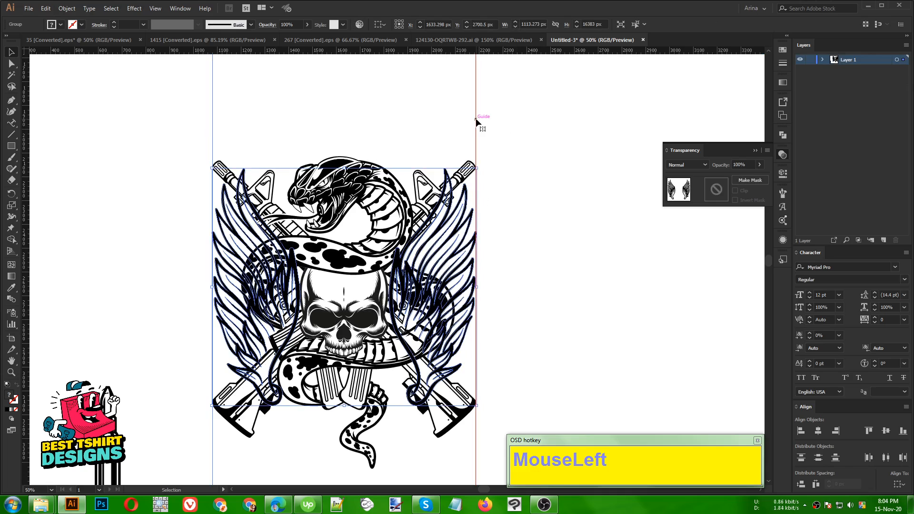
click(171, 101)
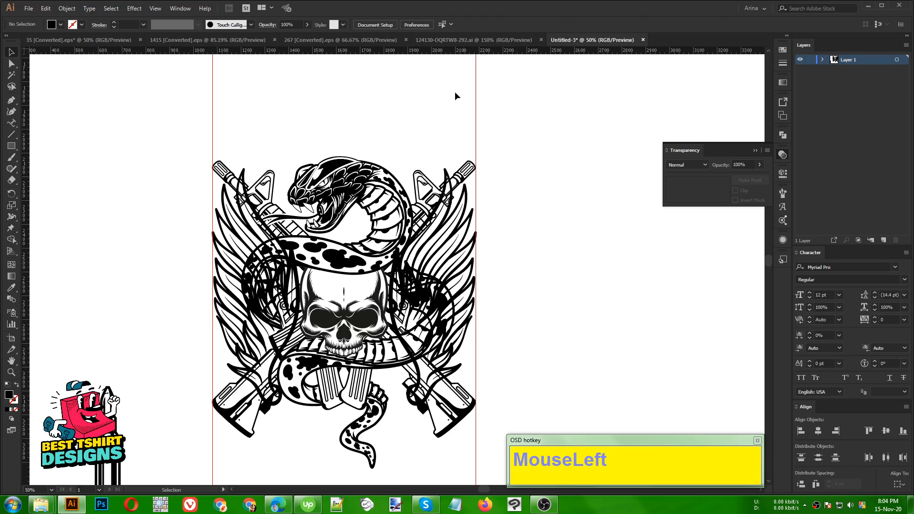
right_click(475, 98)
click(518, 179)
click(240, 332)
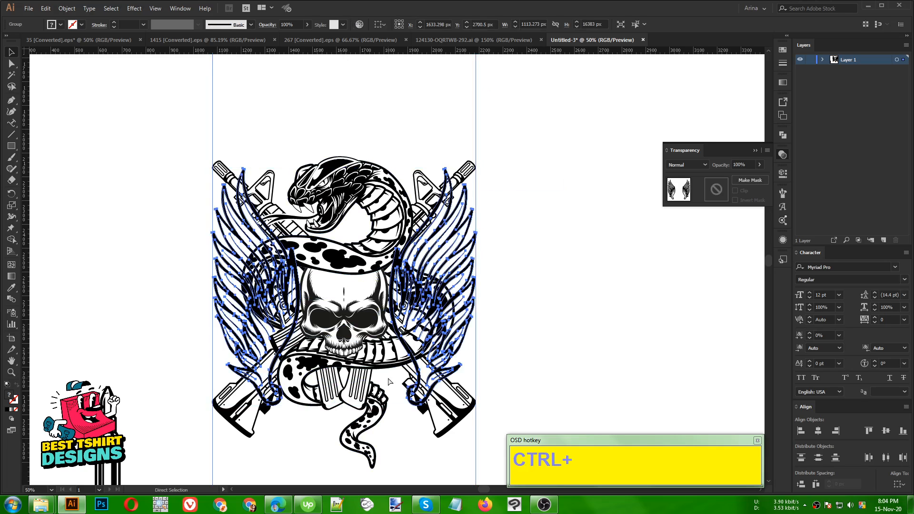
key(ctrl+x)
click(376, 304)
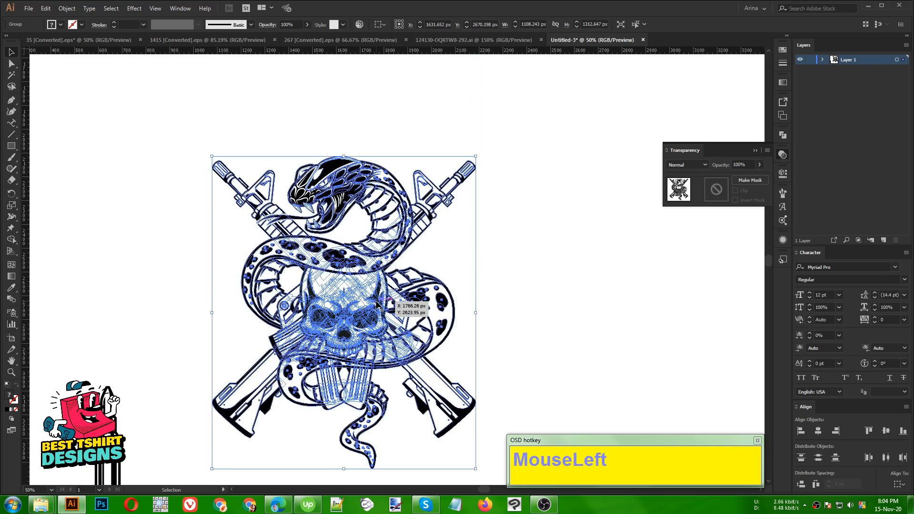
Undo the cut of the wings group and ungroup the wings from the two vertical guides.
key(ctrl)
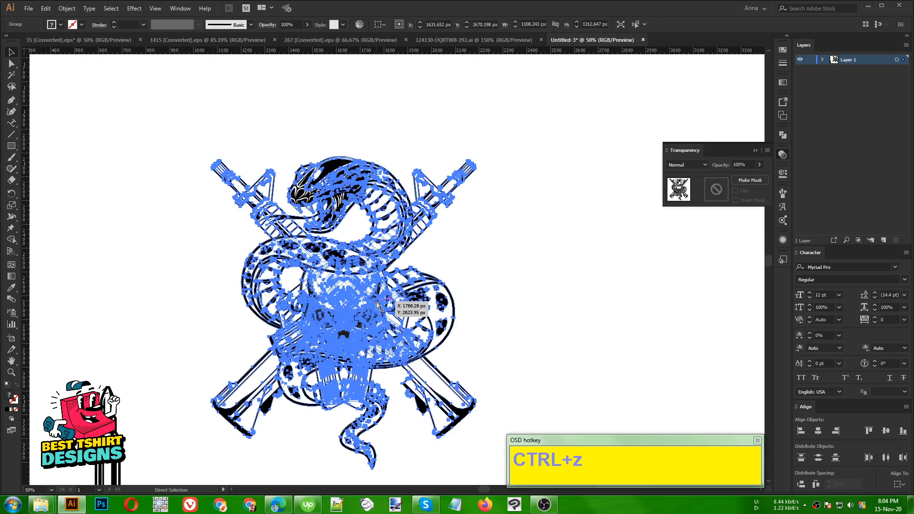
key(ctrl+z)
click(566, 255)
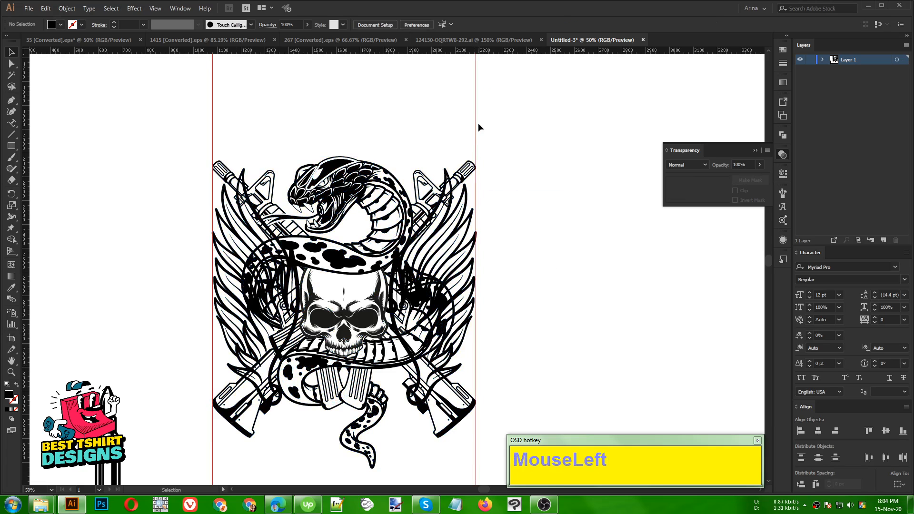
click(229, 244)
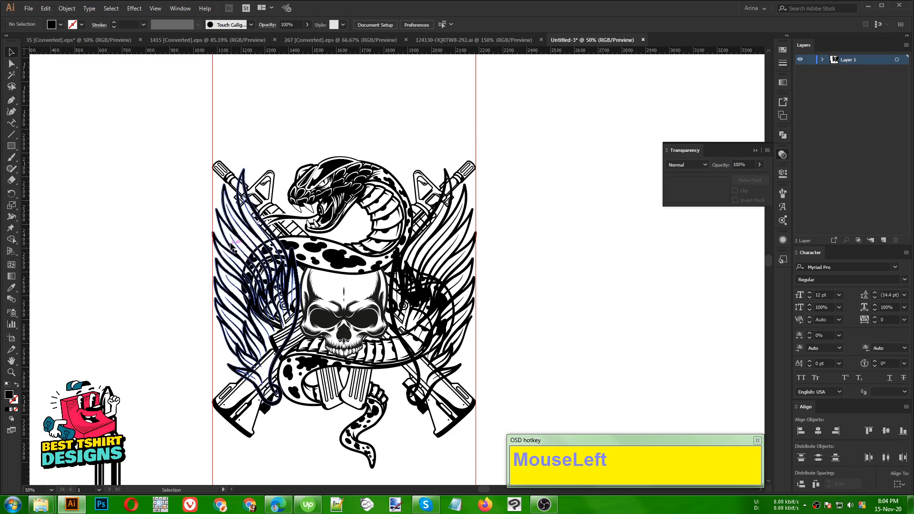
right_click(229, 243)
click(256, 323)
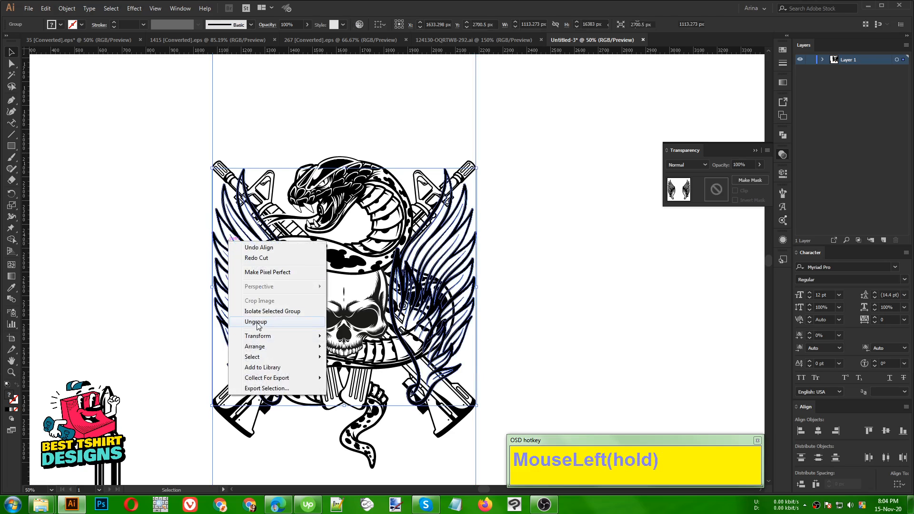
click(121, 264)
drag(275, 127, 286, 127)
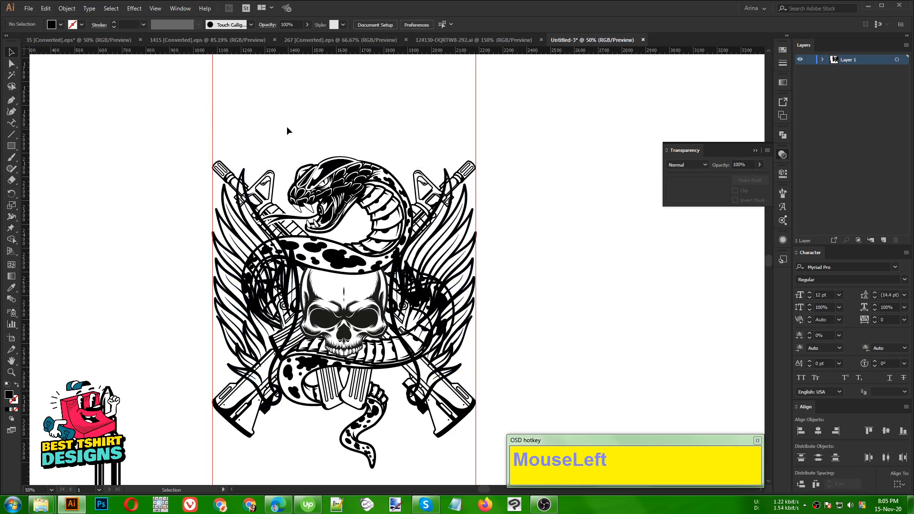
drag(403, 93, 547, 122)
Cut both wings, paste them in place behind the snake, skull and rifles group, and group the two wings.
click(448, 268)
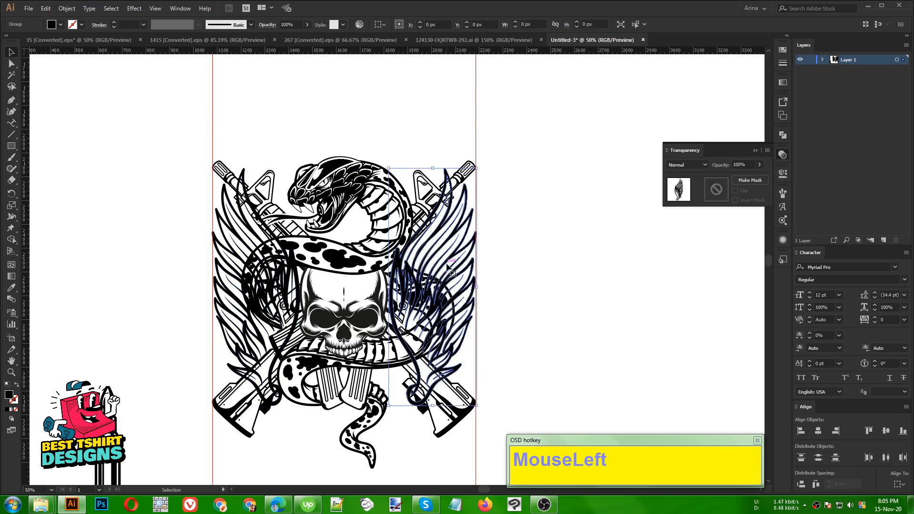
shift+click(227, 274)
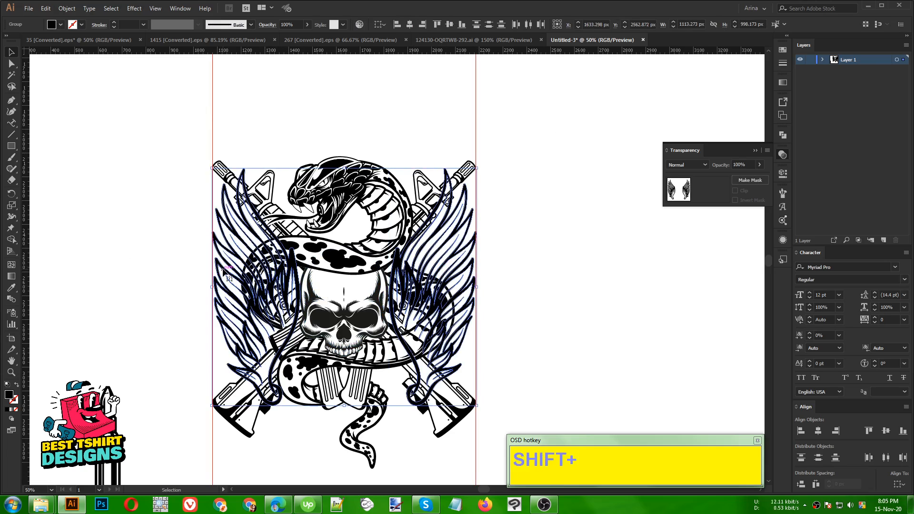
key(ctrl)
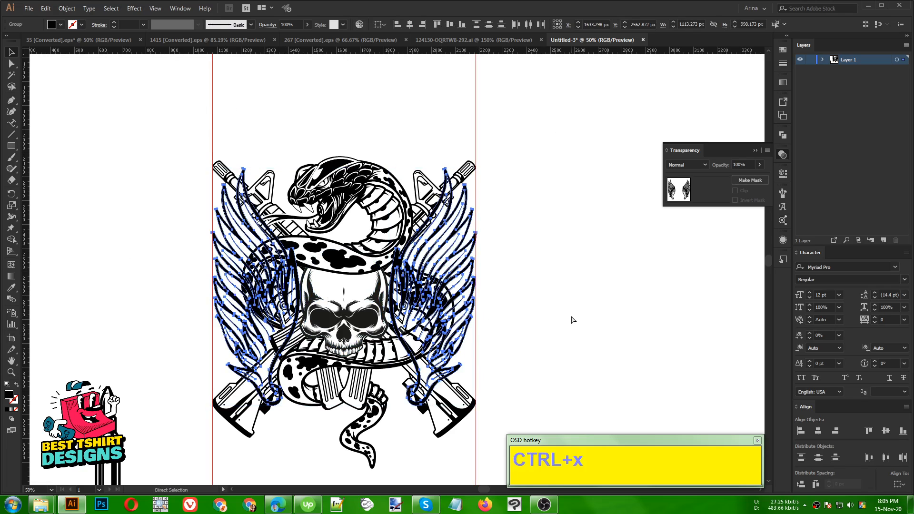
key(ctrl+x)
click(304, 324)
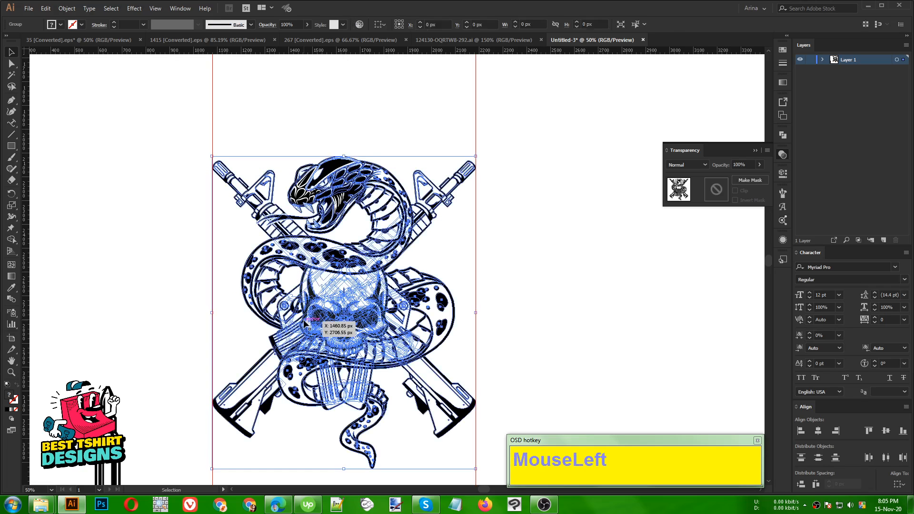
key(ctrl+b)
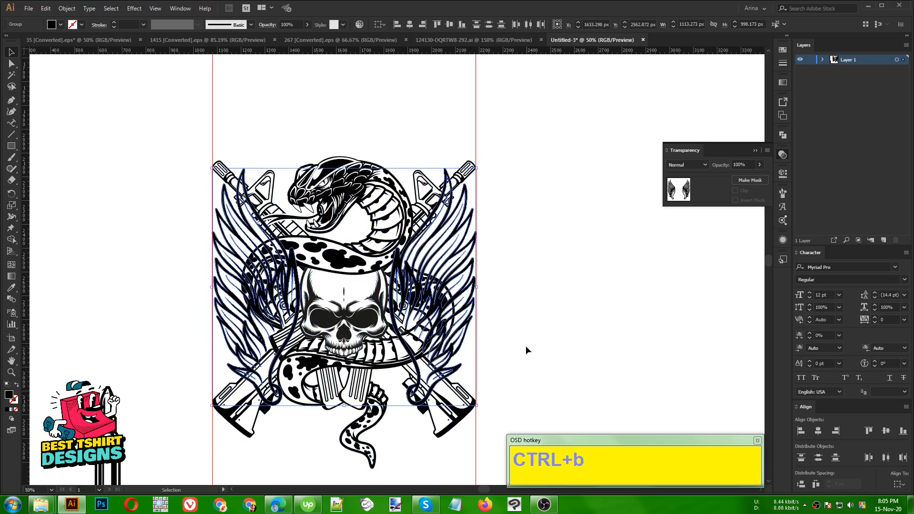
key(ctrl+g)
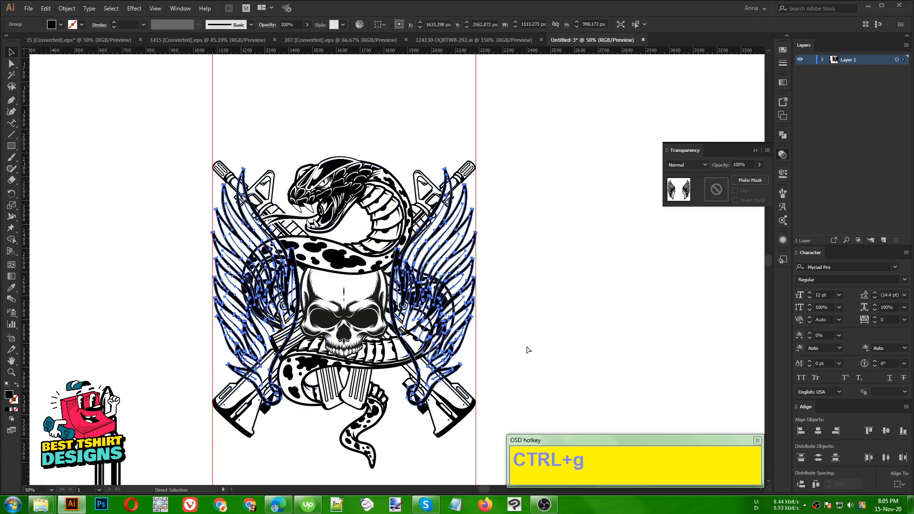
click(526, 347)
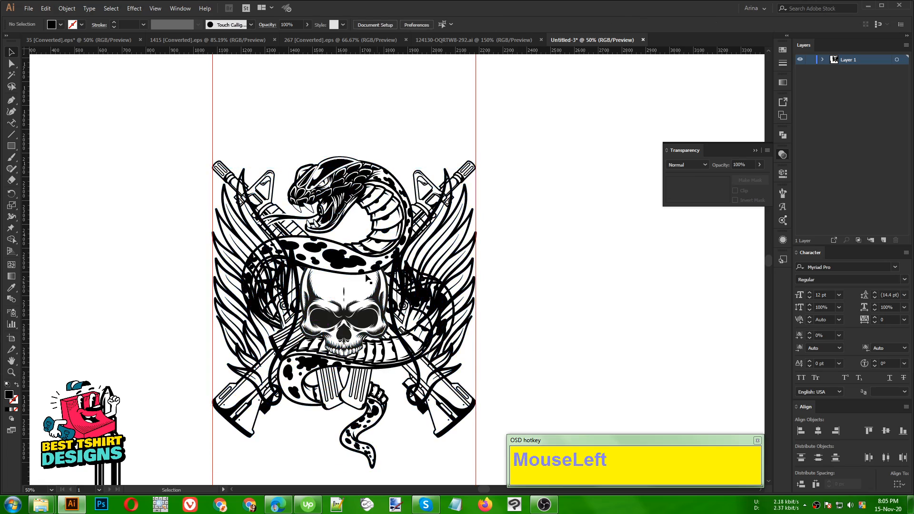
Copy the snake, skull and rifles group and paste it in place into a new opacity mask on the wings, with Clip off.
click(355, 266)
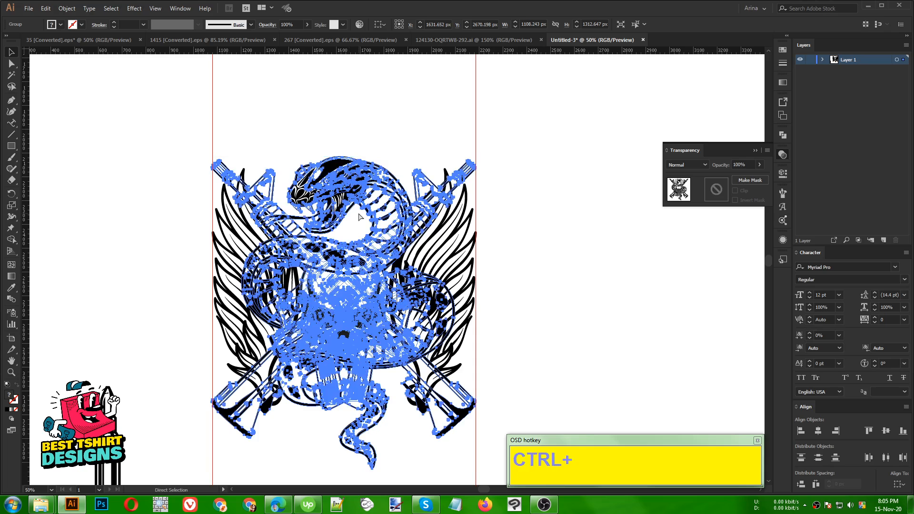
key(ctrl+c)
click(475, 233)
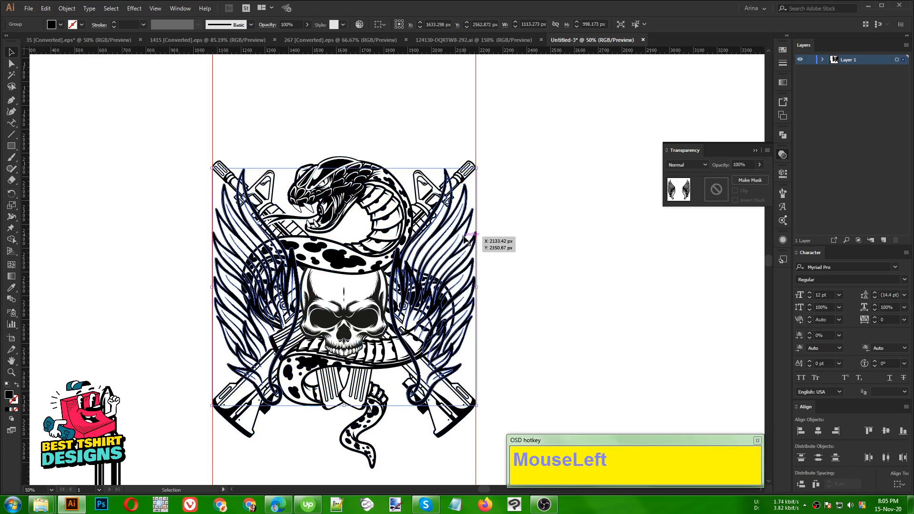
click(714, 192)
click(735, 190)
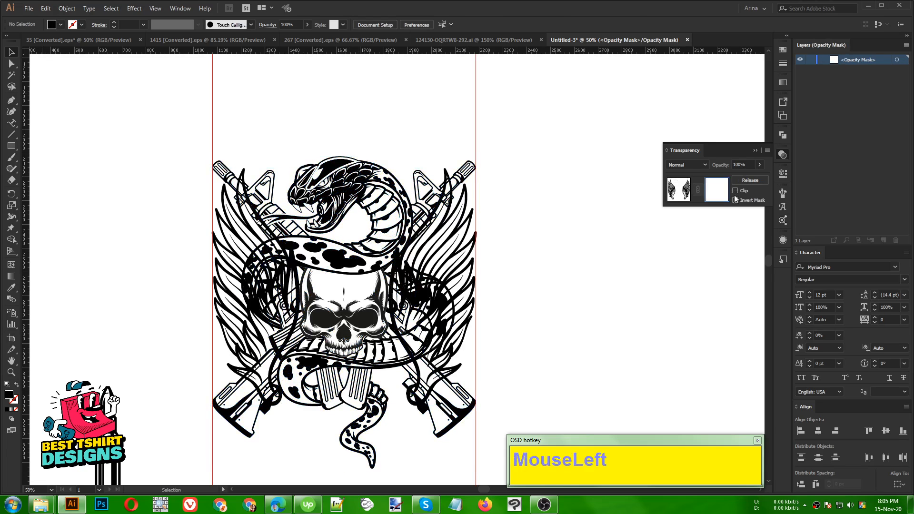
key(ctrl+f)
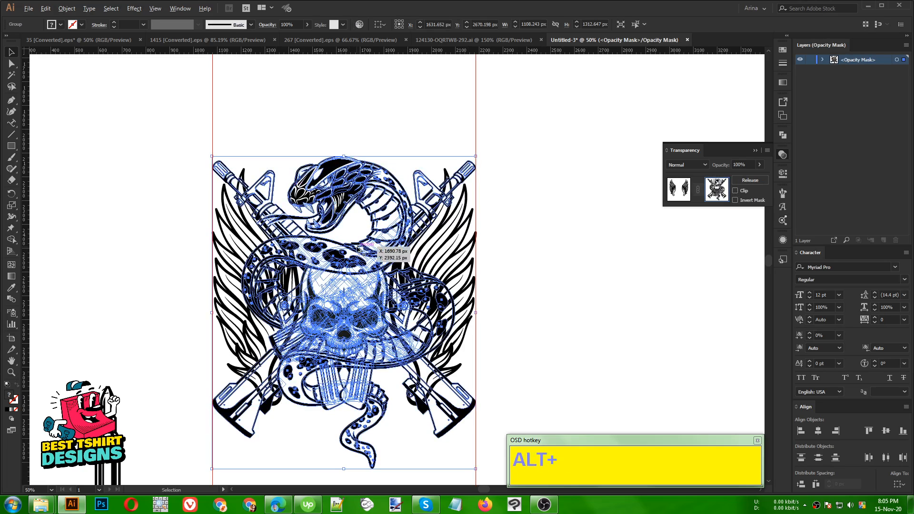
Unite the pasted mask artwork into one solid silhouette with Pathfinder and deselect it.
scroll(357, 248, up, 1)
click(781, 135)
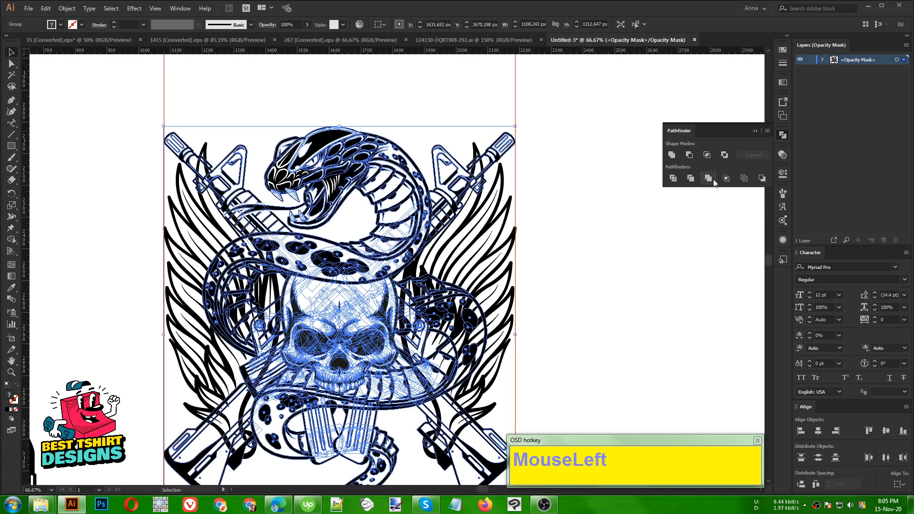
click(708, 179)
click(677, 158)
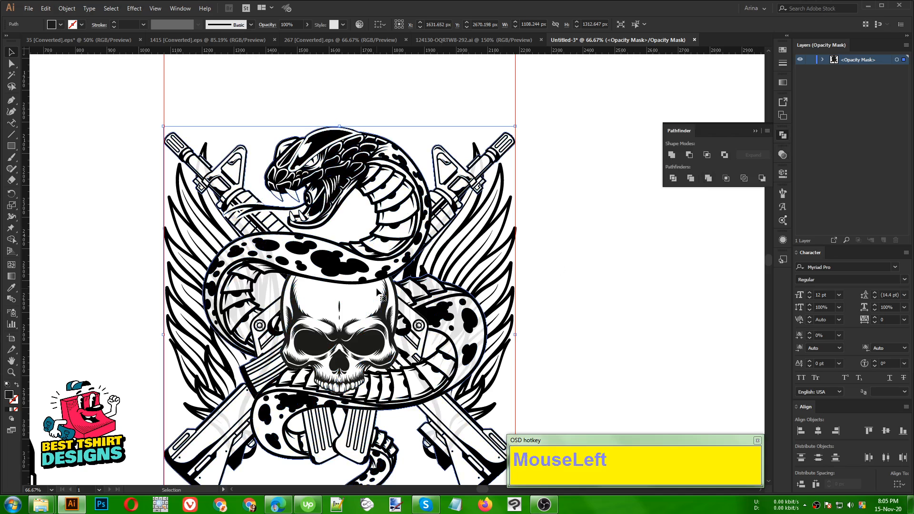
scroll(355, 296, down, 1)
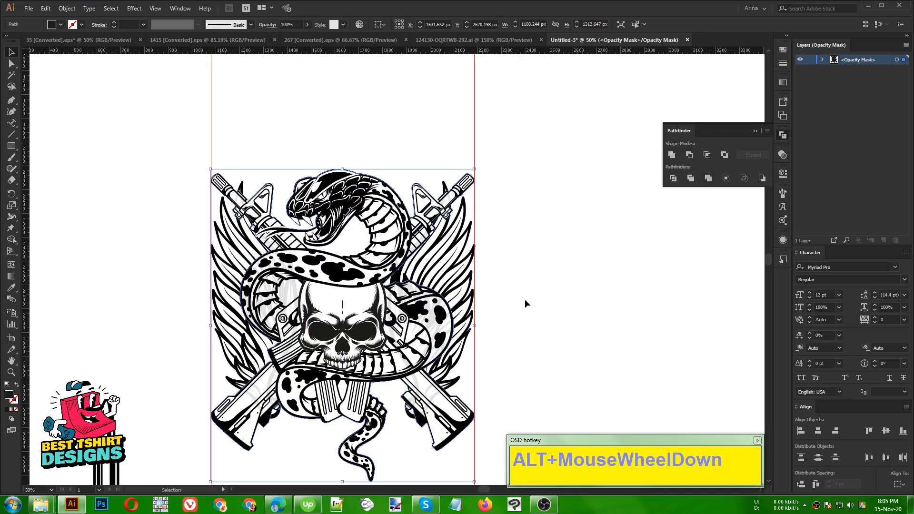
click(524, 299)
Fill the silhouette in the opacity mask with pure black and deselect it.
scroll(371, 421, up, 1)
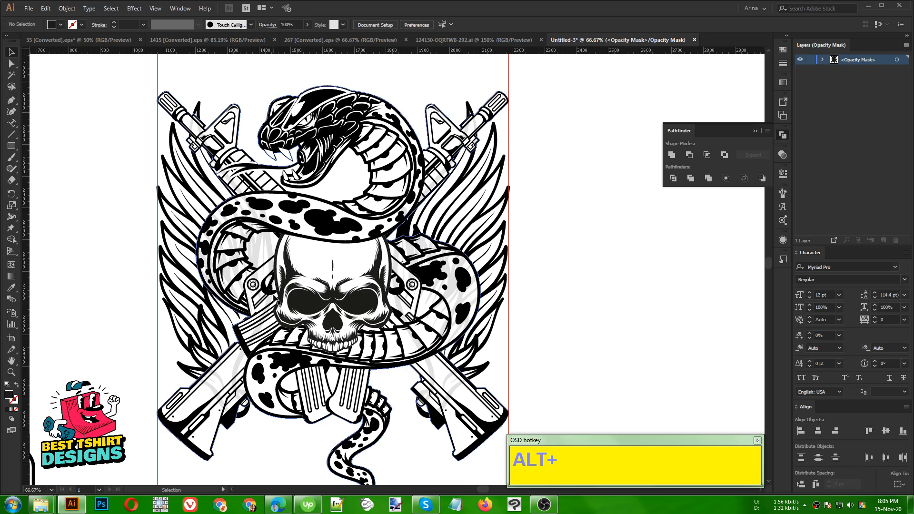
scroll(385, 369, down, 2)
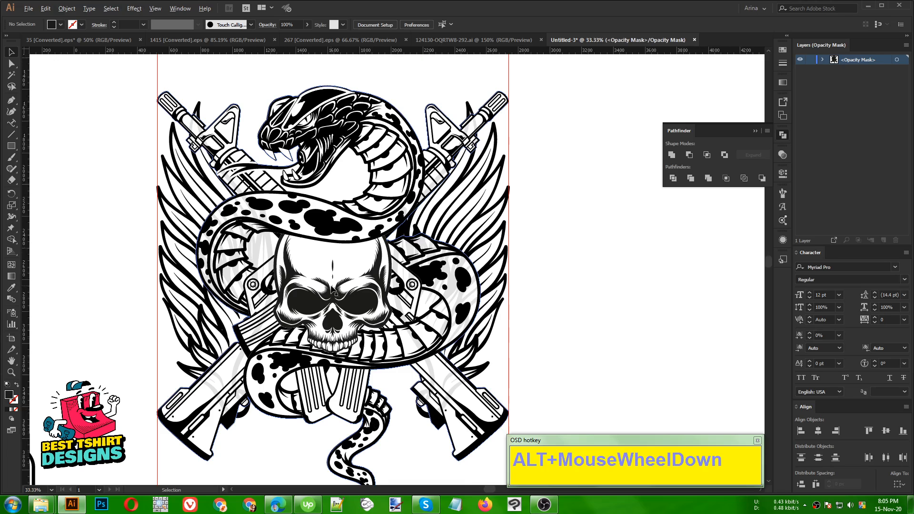
drag(439, 433, 198, 141)
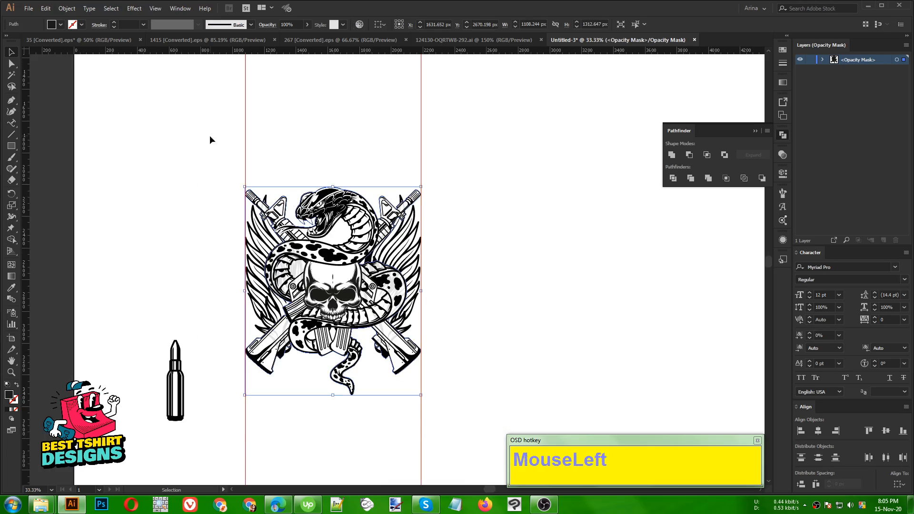
click(60, 25)
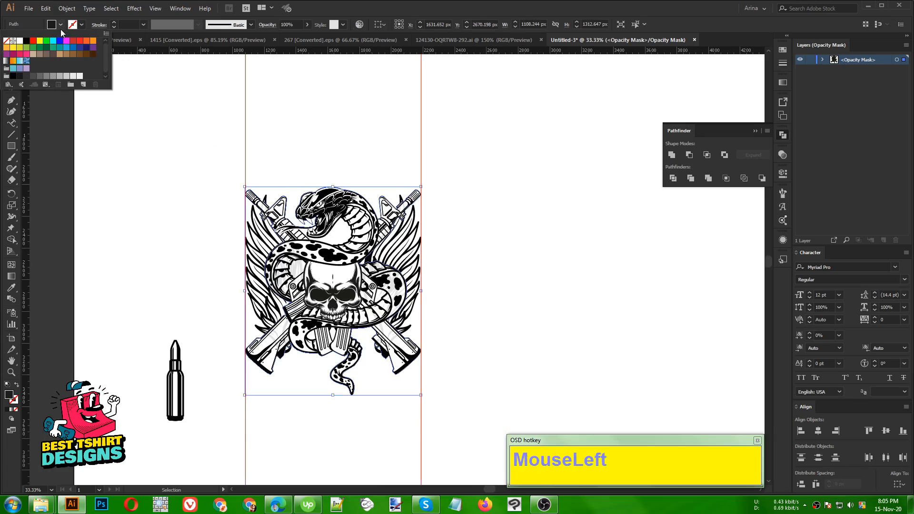
click(24, 41)
click(131, 222)
click(132, 221)
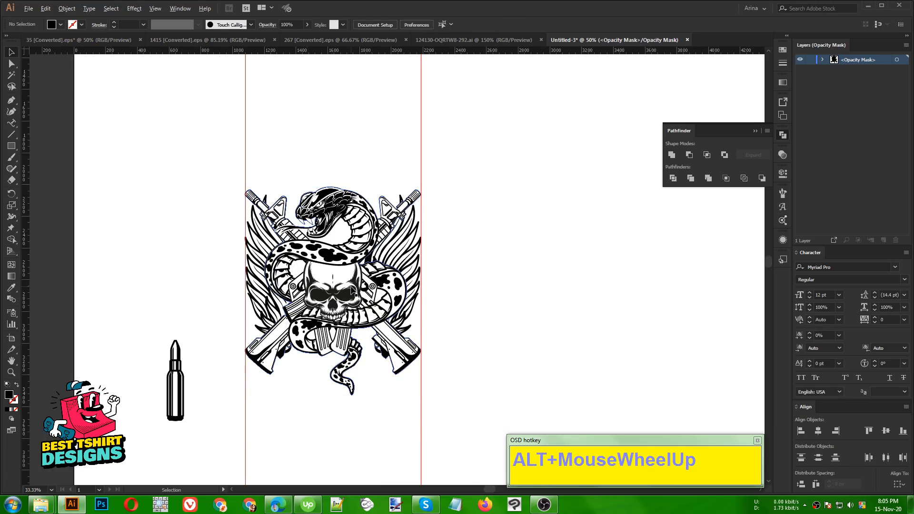
Leave opacity mask editing, return to the wings artwork and deselect it.
scroll(353, 292, up, 2)
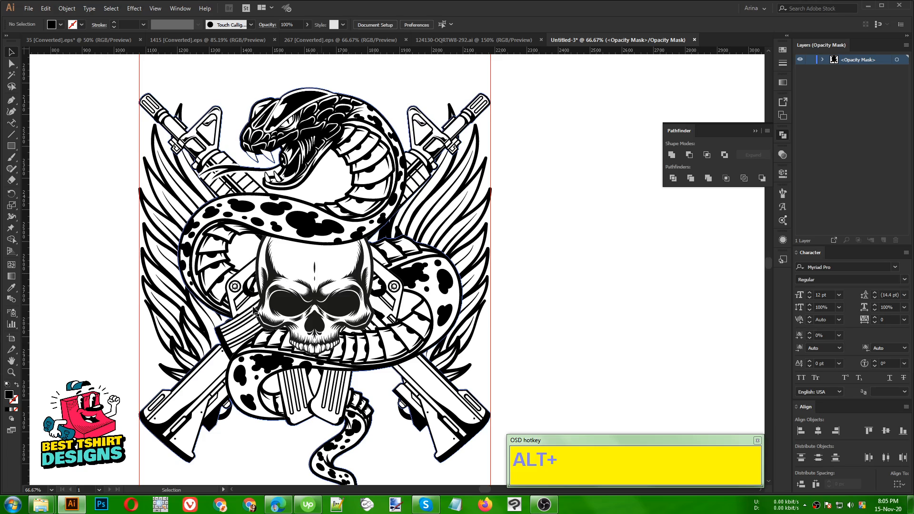
scroll(375, 277, down, 1)
click(566, 284)
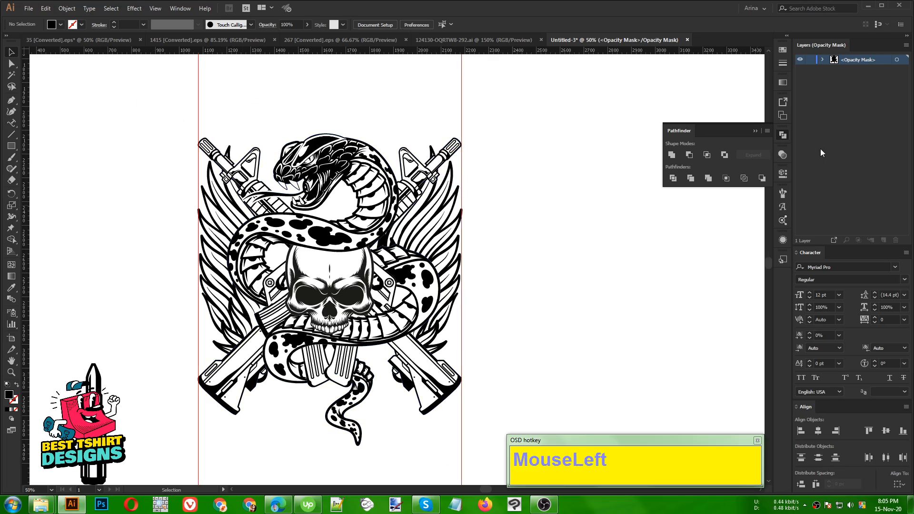
click(787, 155)
click(680, 189)
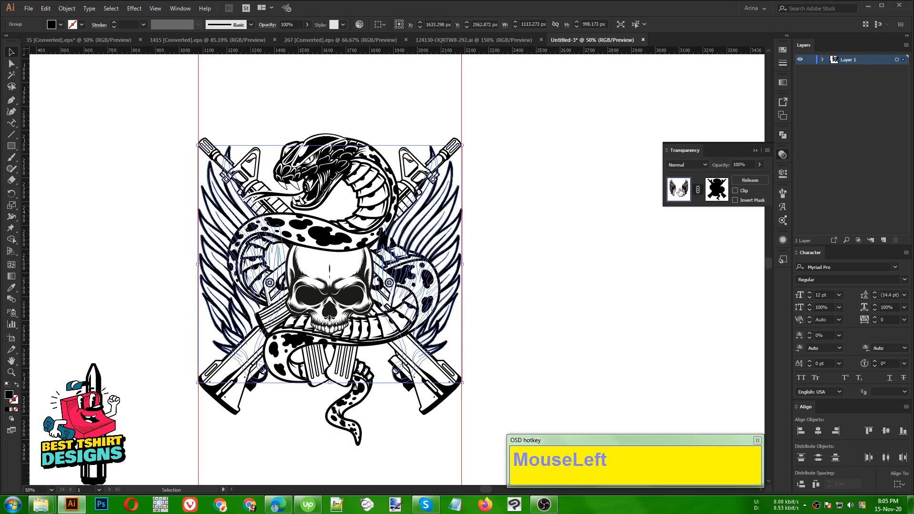
click(542, 342)
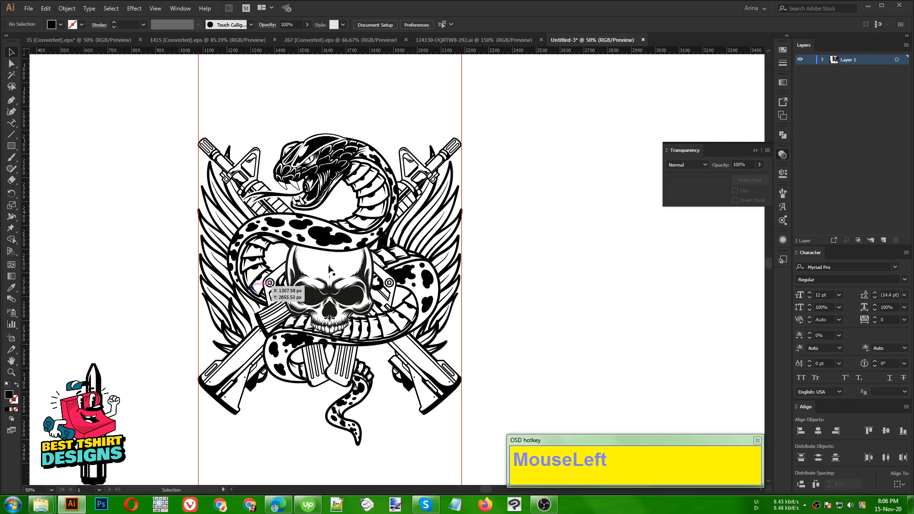
Set the fill of the masked wings group to black 000000 and deselect it.
click(437, 213)
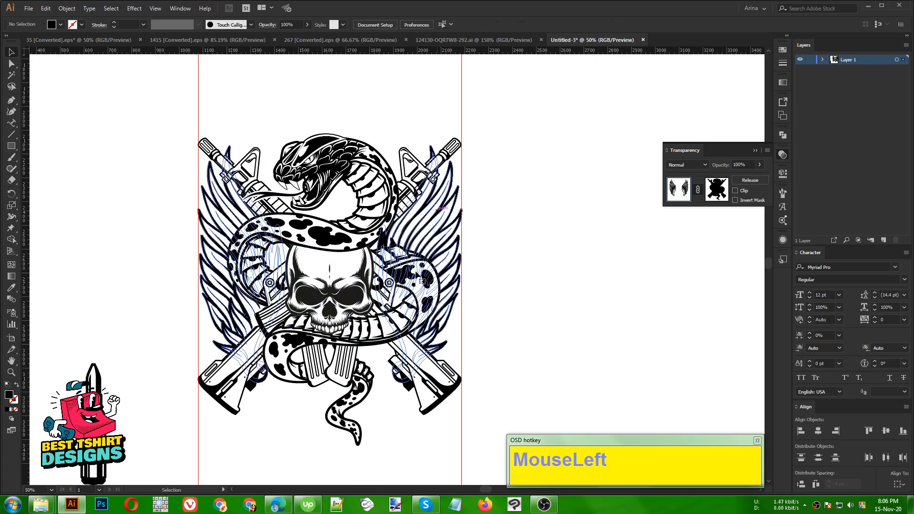
click(60, 24)
scroll(27, 46, up, 1)
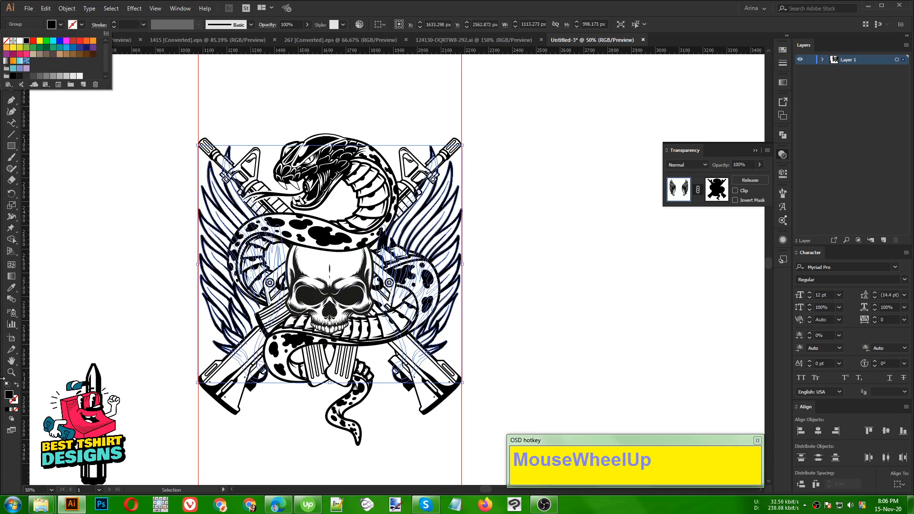
click(10, 400)
double_click(10, 400)
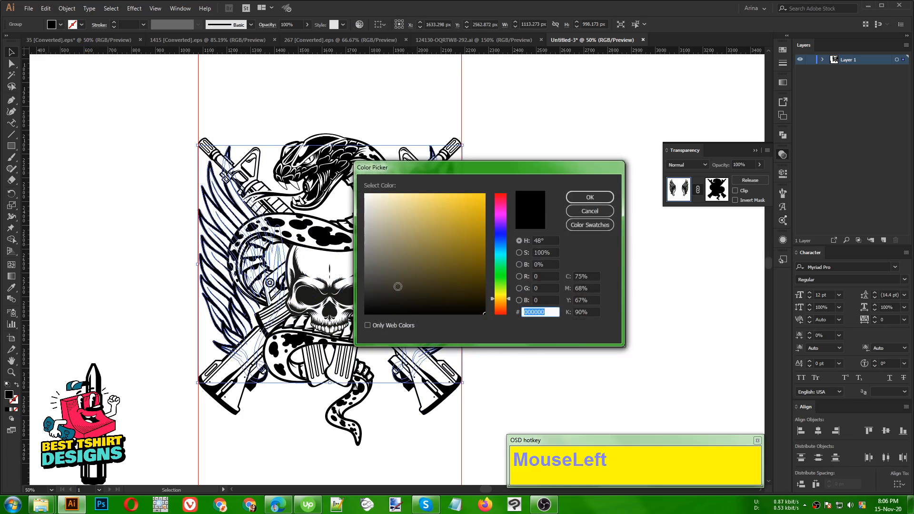
drag(337, 328, 332, 335)
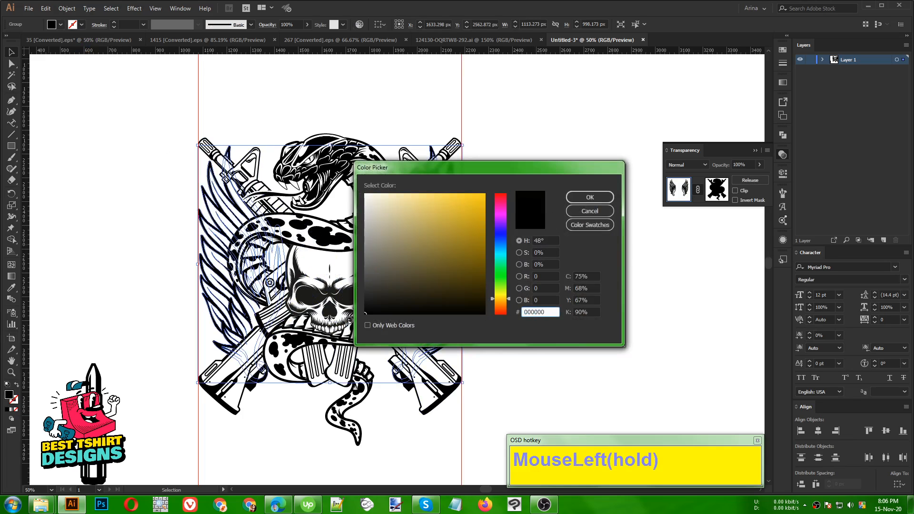
click(584, 198)
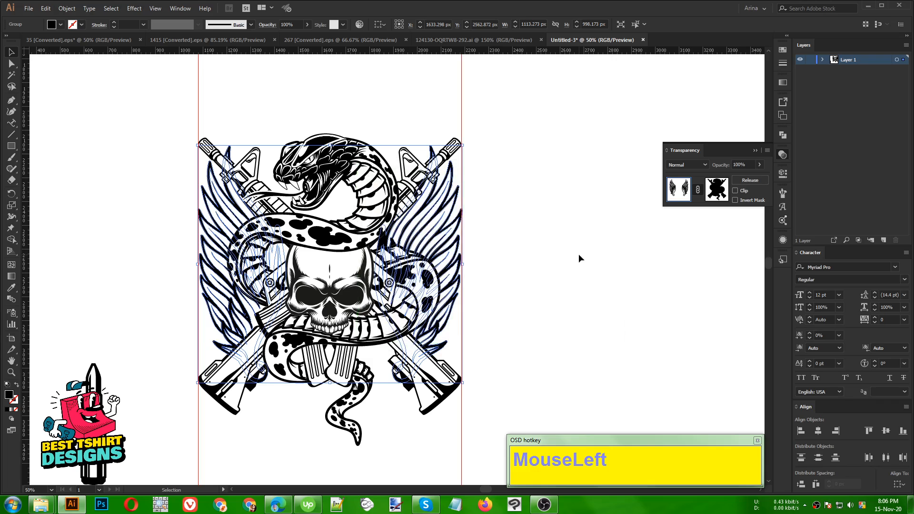
click(584, 242)
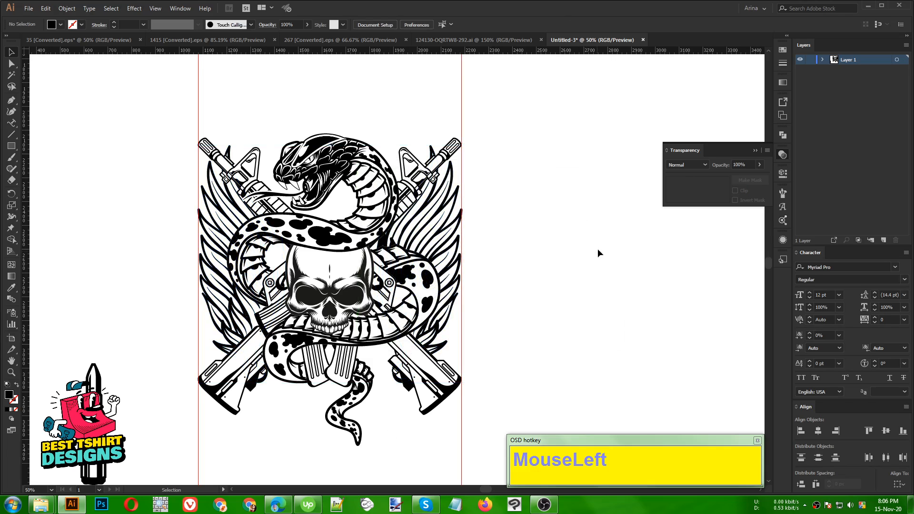
alt+scroll(533, 275, down, 1)
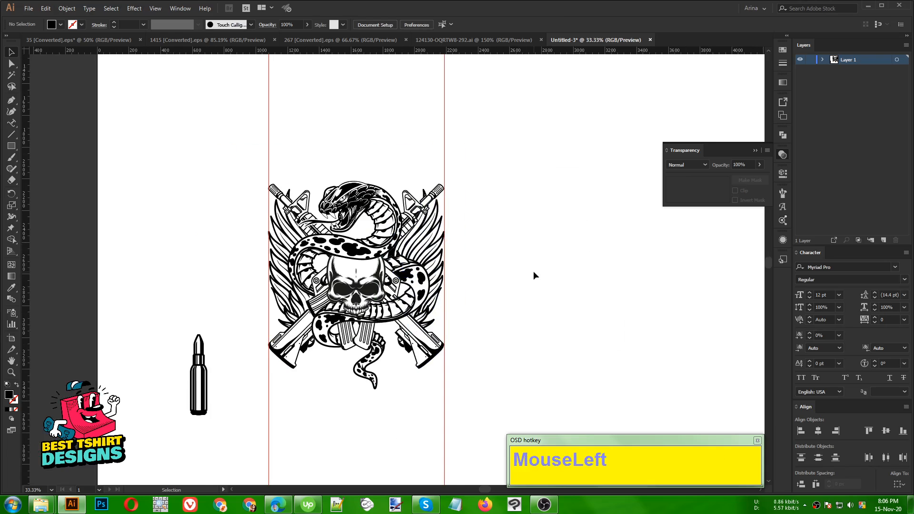
Move the bullet upward and slightly closer to the document's edge, beside the wings artwork, and leave it deselected.
drag(202, 367, 185, 283)
click(437, 252)
alt+scroll(395, 236, up, 1)
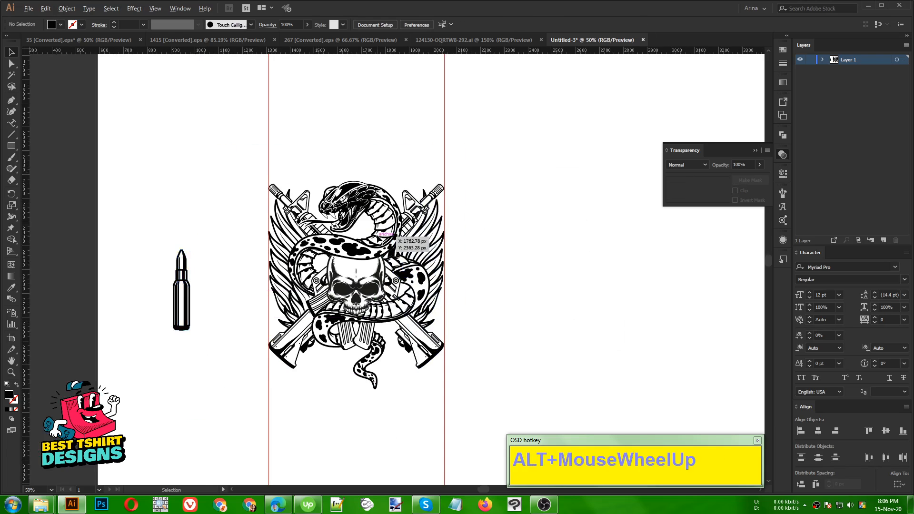
click(539, 270)
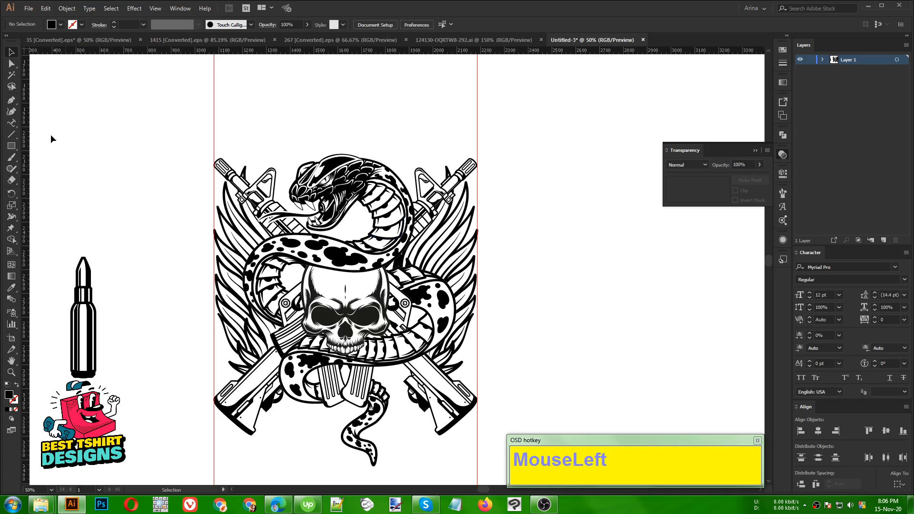
Switch to Notepad and write "right to bear" and "arms" on two separate lines.
click(457, 503)
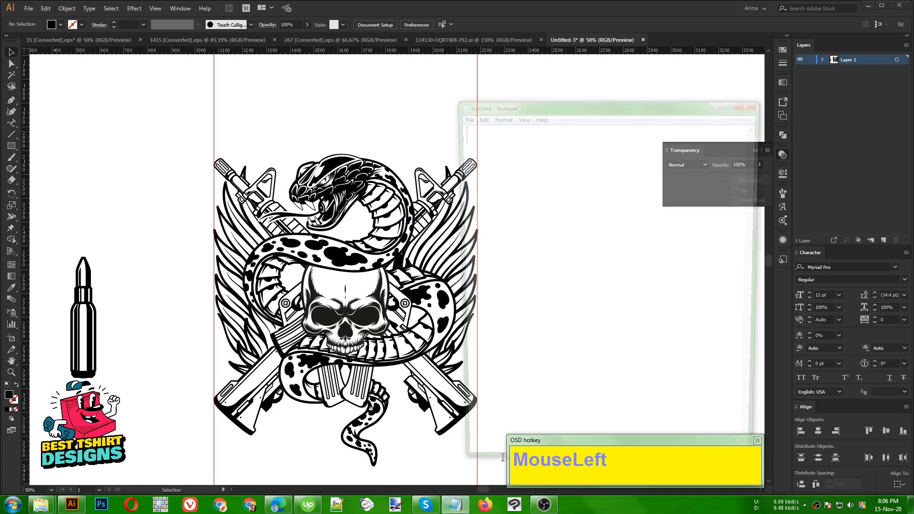
text(right o bea)
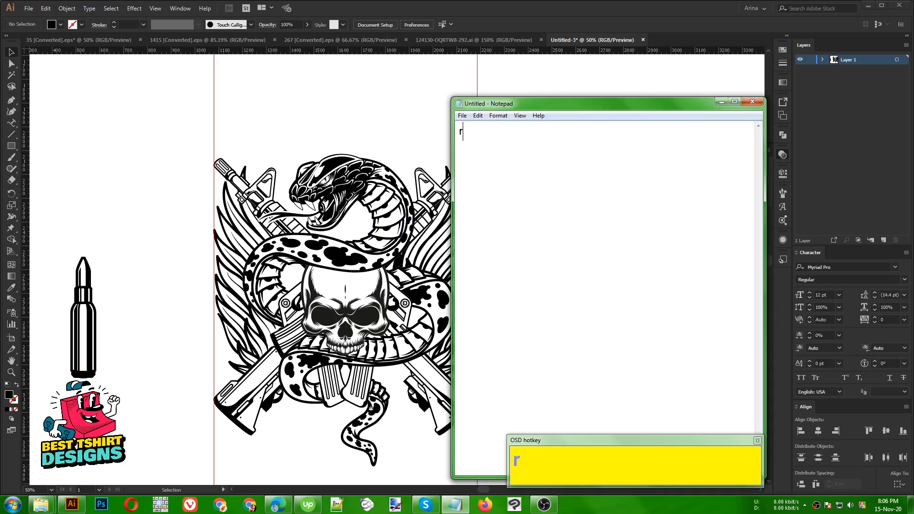
key(BackSpace)
key(BackSpace)
key(BackSpace)
key(BackSpace)
key(BackSpace)
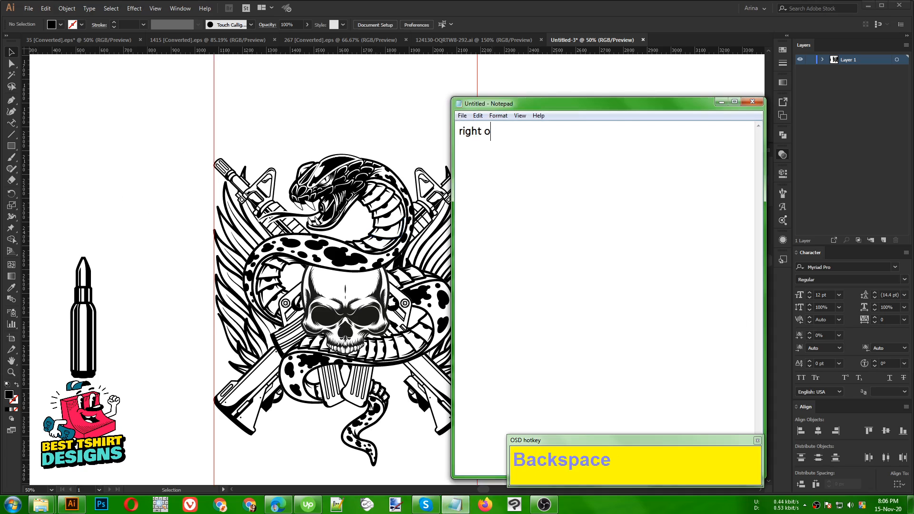
text(to bear)
key(Return)
text(arms)
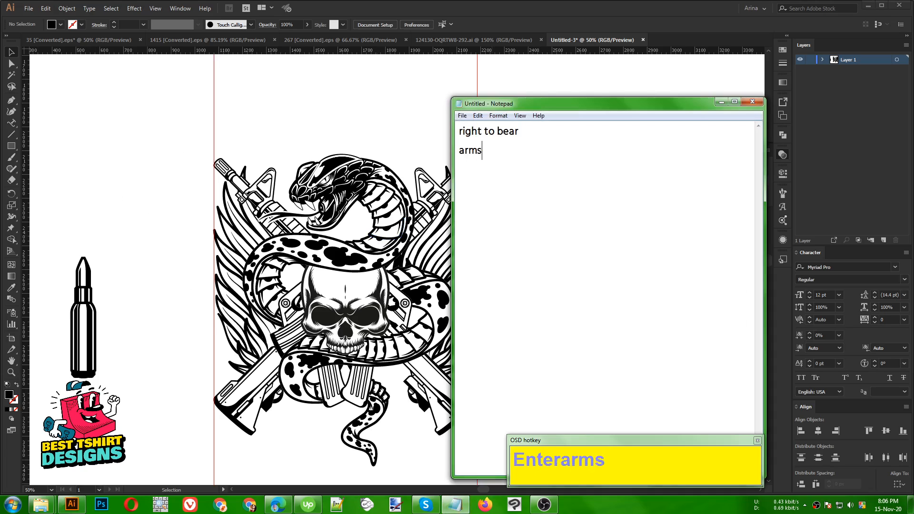
Add two more lines to the note reading "shall not be" and "infriged".
key(Return)
text(shall no)
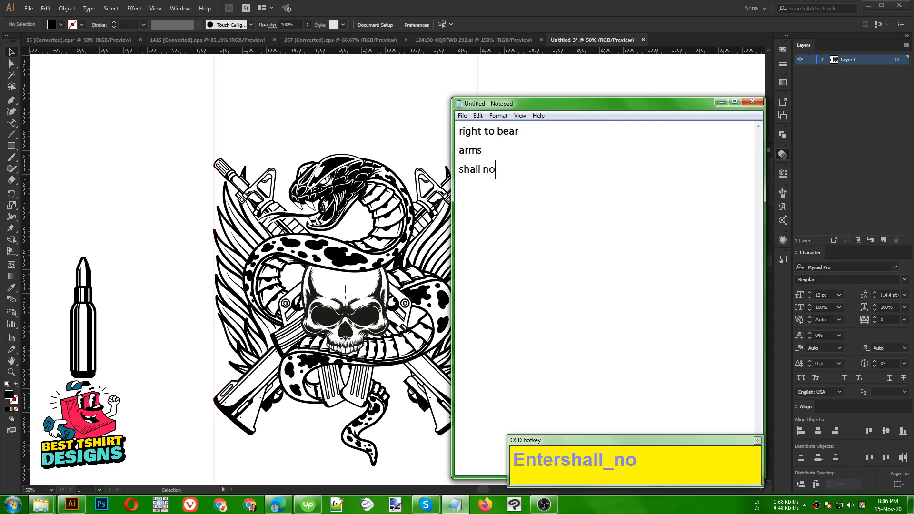
text(t be)
key(Return)
text(infrig)
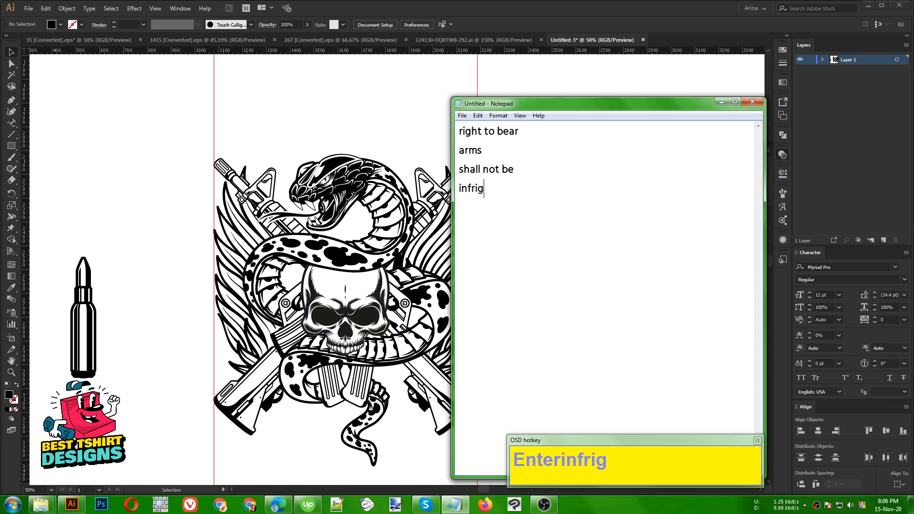
text(ed)
Copy the four lines into the Illustrator document, enlarge the text to about 110 pt and place it beside the artwork.
drag(459, 188, 459, 128)
click(553, 195)
key(ctrl+c)
click(292, 103)
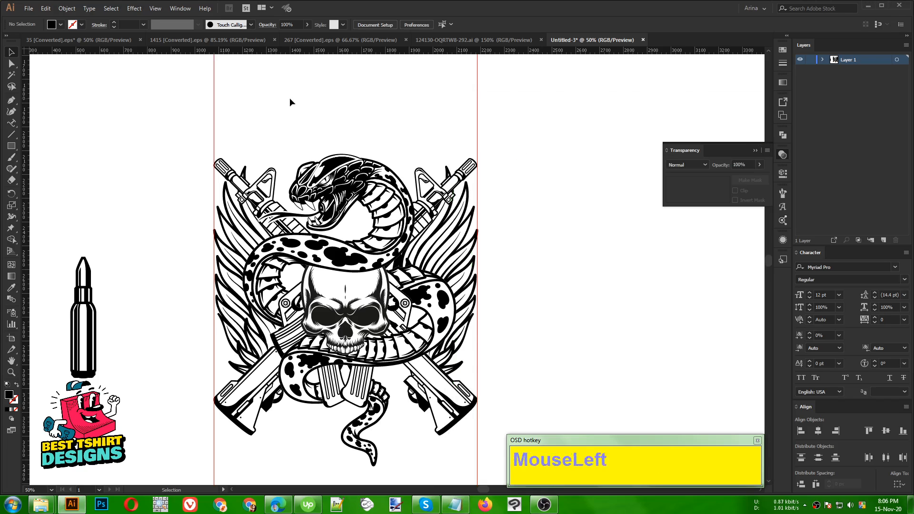
key(ctrl+v)
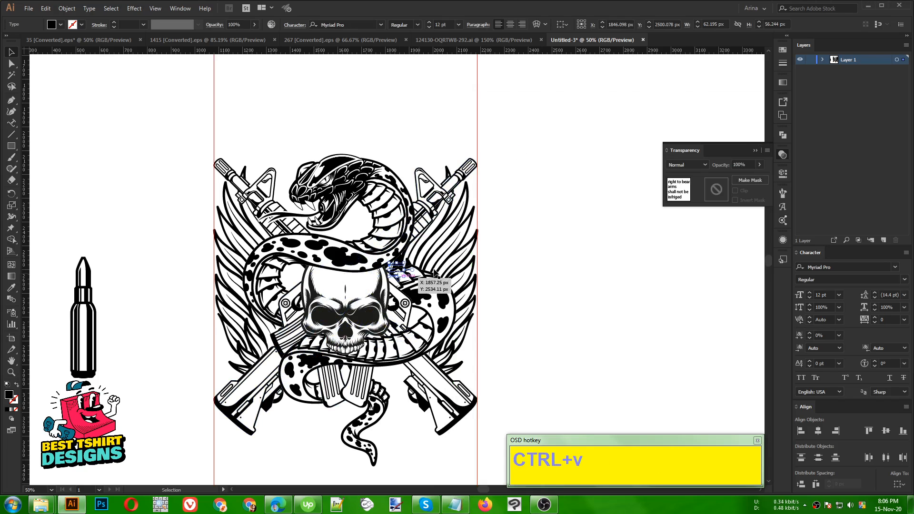
drag(414, 277, 525, 386)
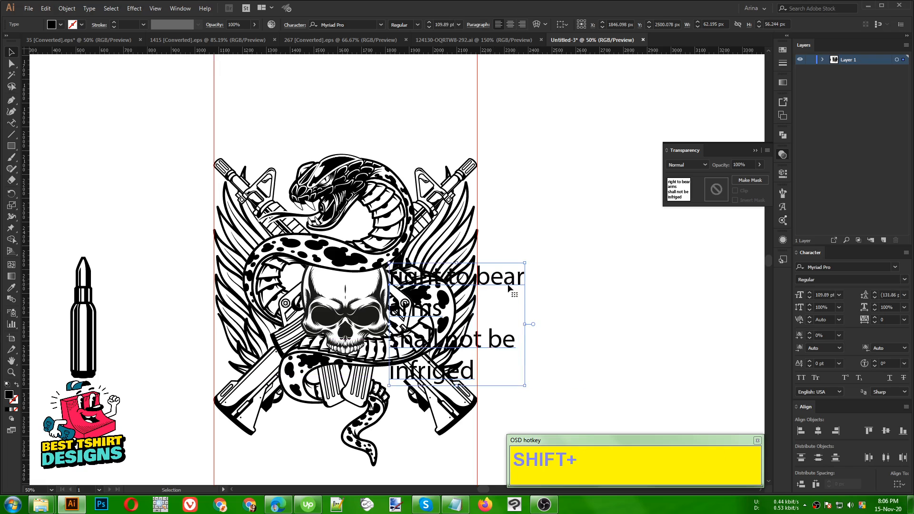
drag(508, 289, 619, 250)
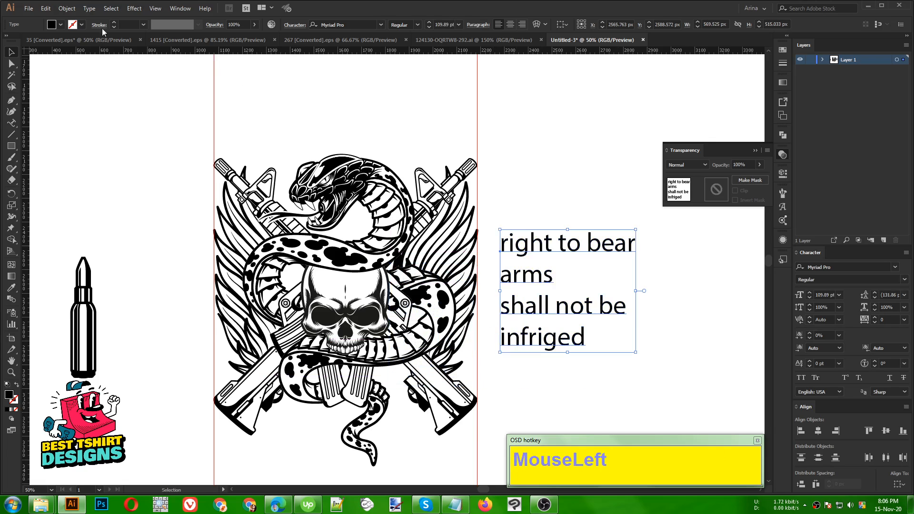
Run a script to split the text block into separate lines, then move them farther away from the artwork.
click(29, 9)
mouse_move(79, 216)
click(174, 215)
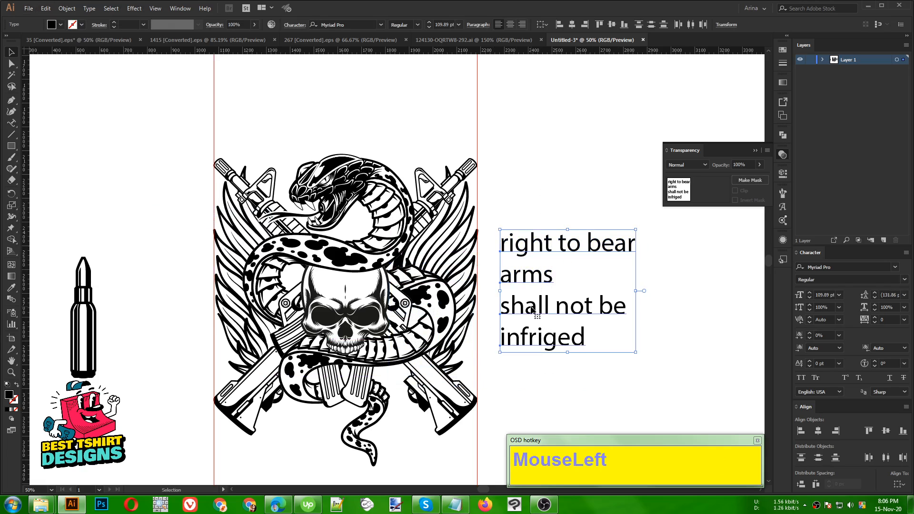
drag(532, 310, 611, 304)
click(544, 158)
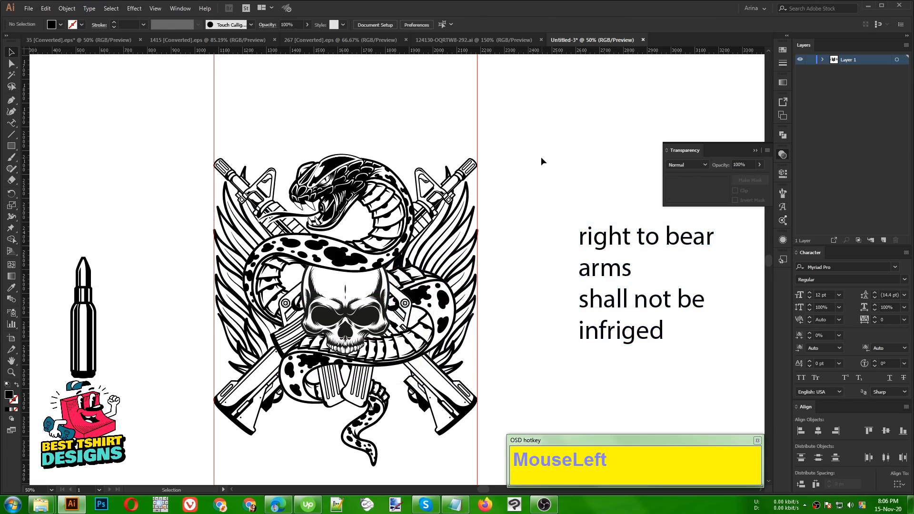
Move the "right to bear" line above the snake and set its font to Go Everywhere.
scroll(530, 157, up, 1)
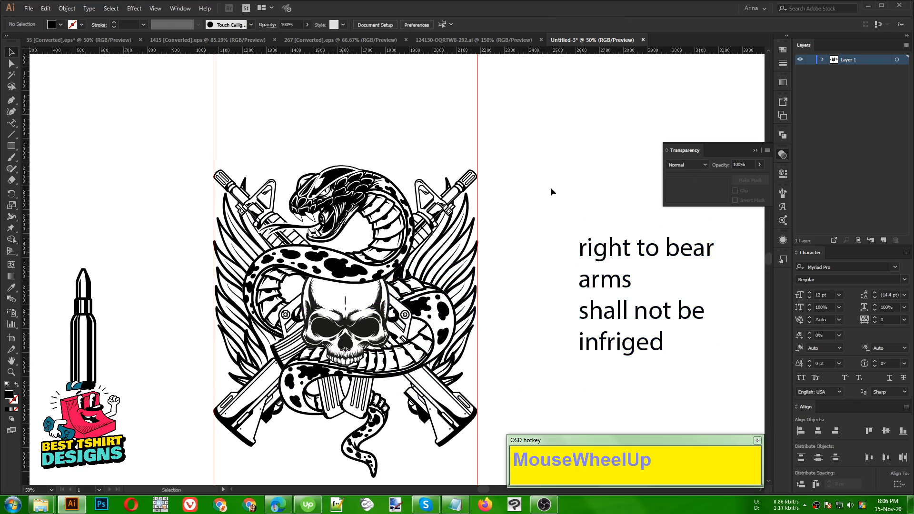
drag(607, 259, 304, 130)
click(350, 21)
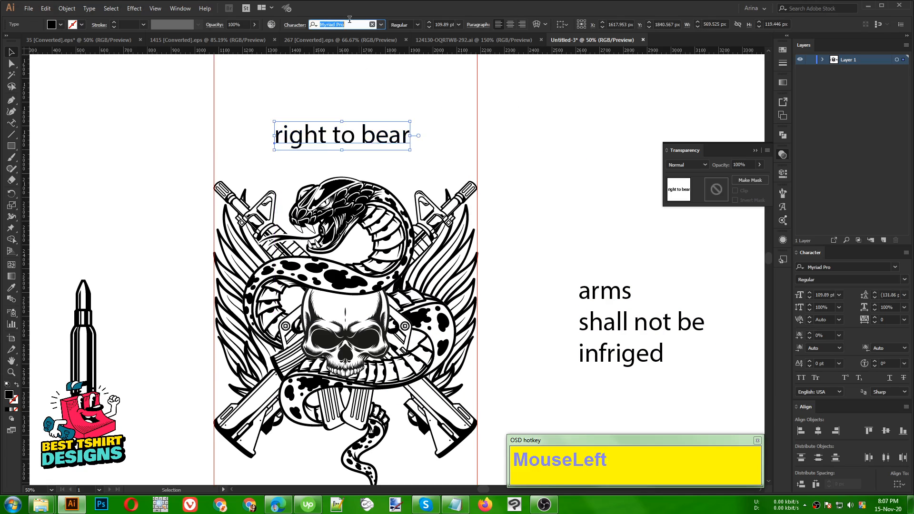
text(go)
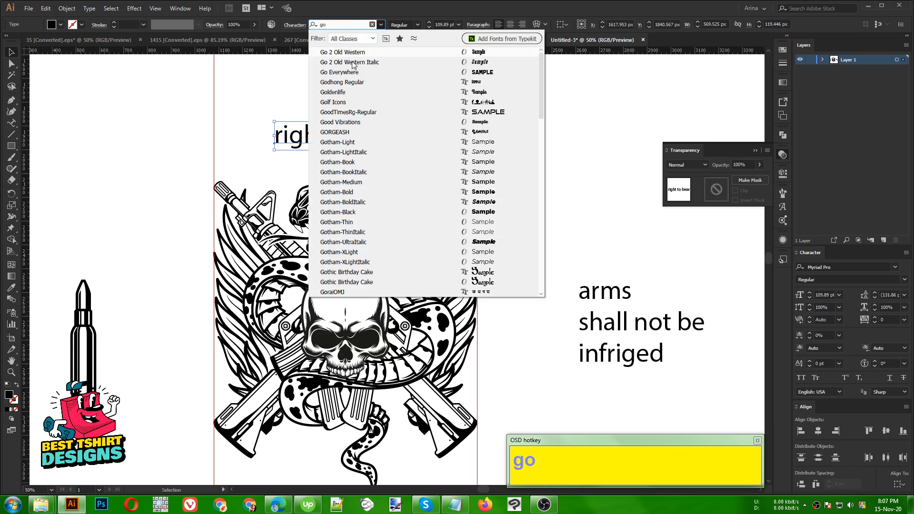
click(351, 72)
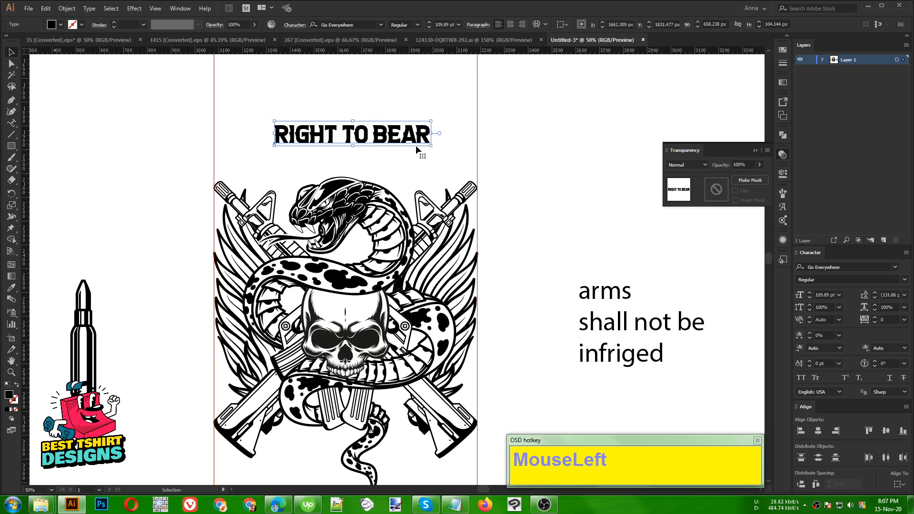
right_click(371, 135)
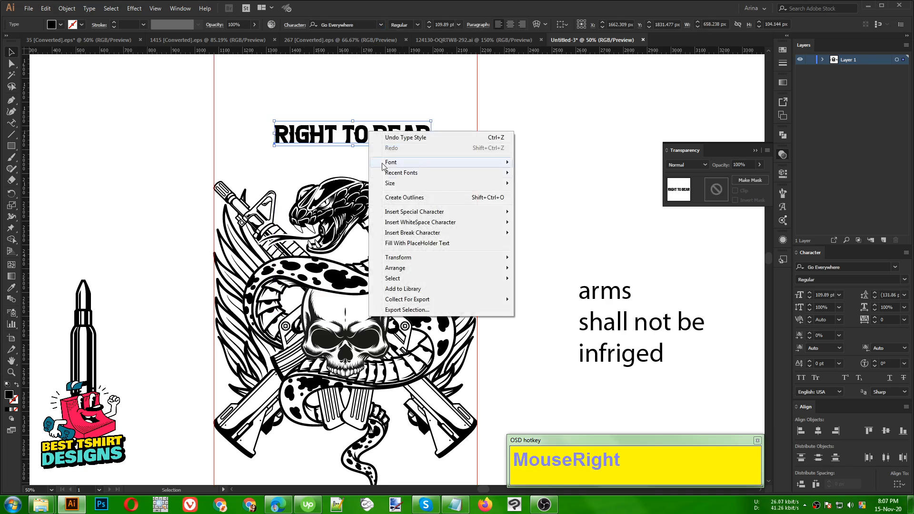
Copy the headline's type style onto the three remaining text lines with the Eyedropper and deselect them.
drag(544, 229, 674, 403)
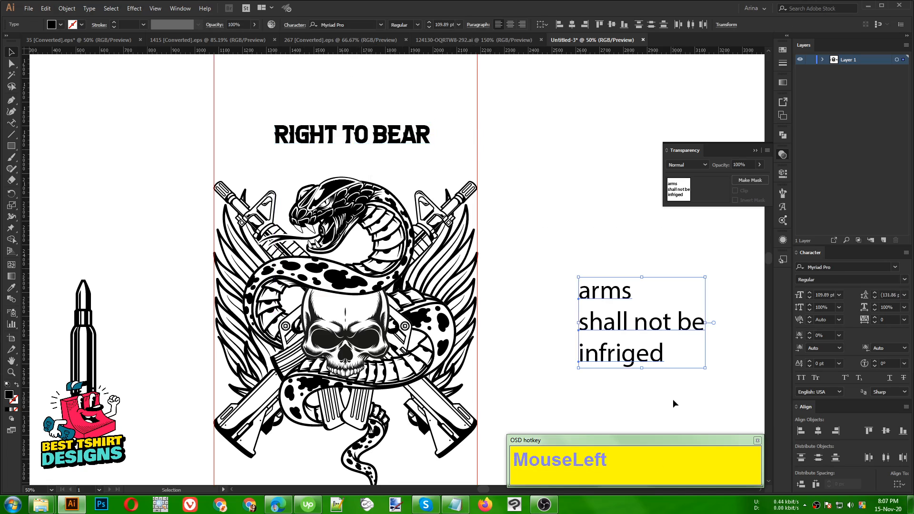
key(i)
click(363, 135)
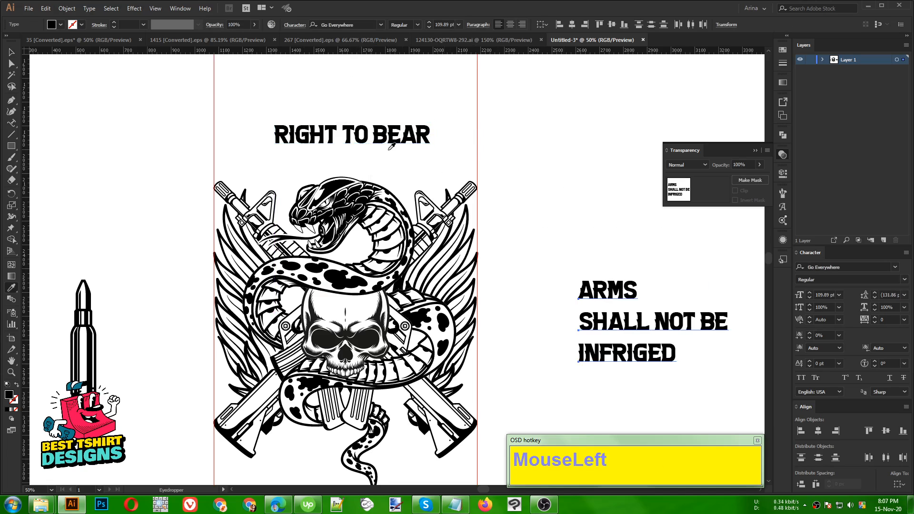
key(v)
click(612, 191)
Convert "RIGHT TO BEAR" to outlines and scale it proportionally to span the two vertical guides.
right_click(412, 135)
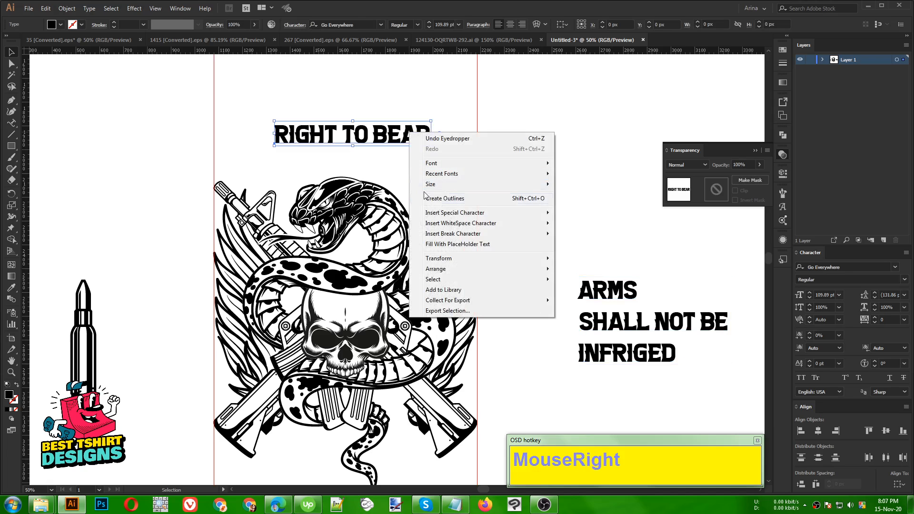
click(426, 198)
drag(432, 146, 478, 148)
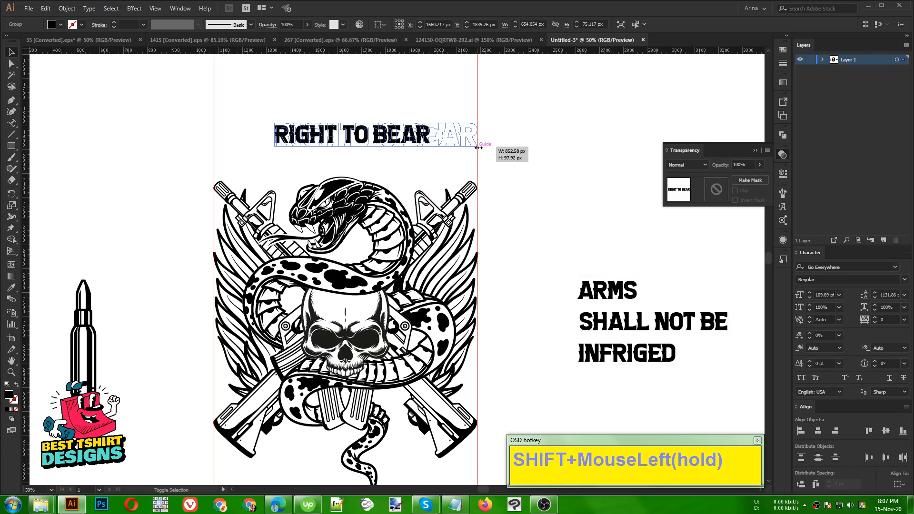
drag(275, 135, 215, 135)
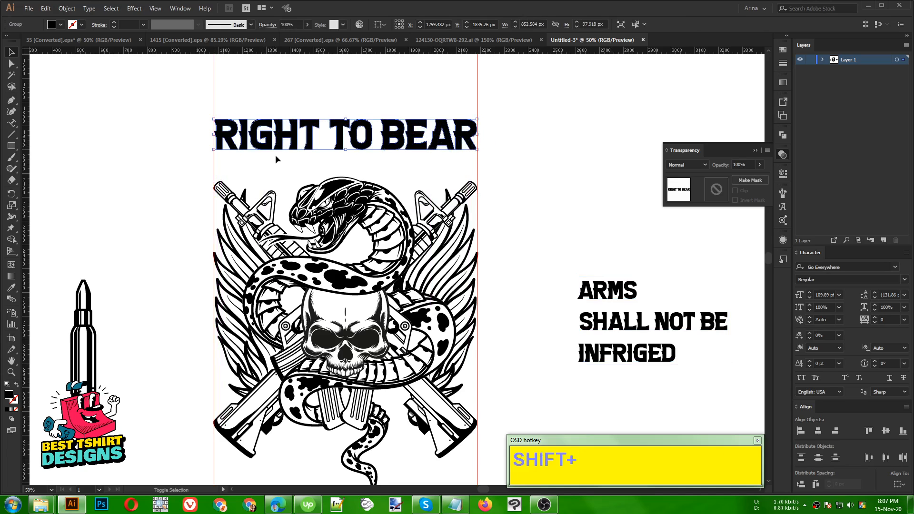
Nudge the "RIGHT TO BEAR" headline upward to leave room above the snake, and deselect it.
key(Up)
key(Up)
key(Up)
key(Up)
key(Up)
key(Up)
key(Up)
key(Up)
key(Up)
key(Up)
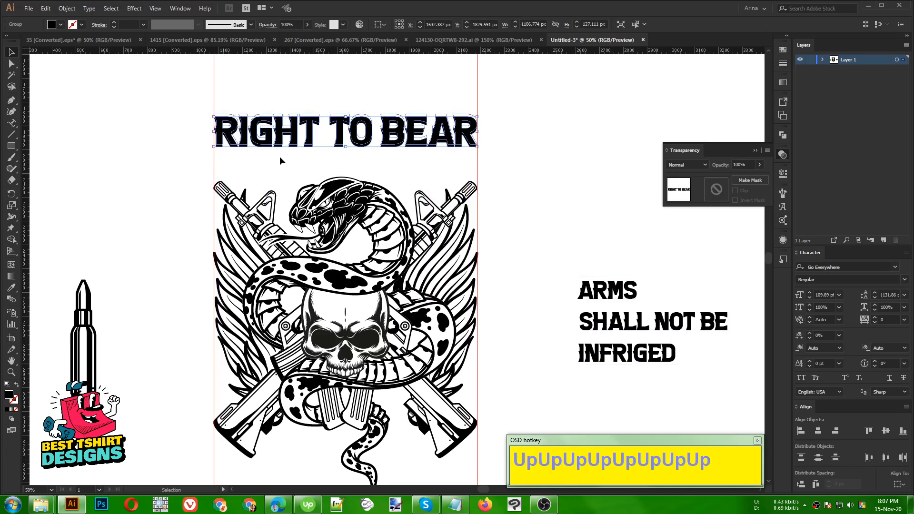
click(586, 218)
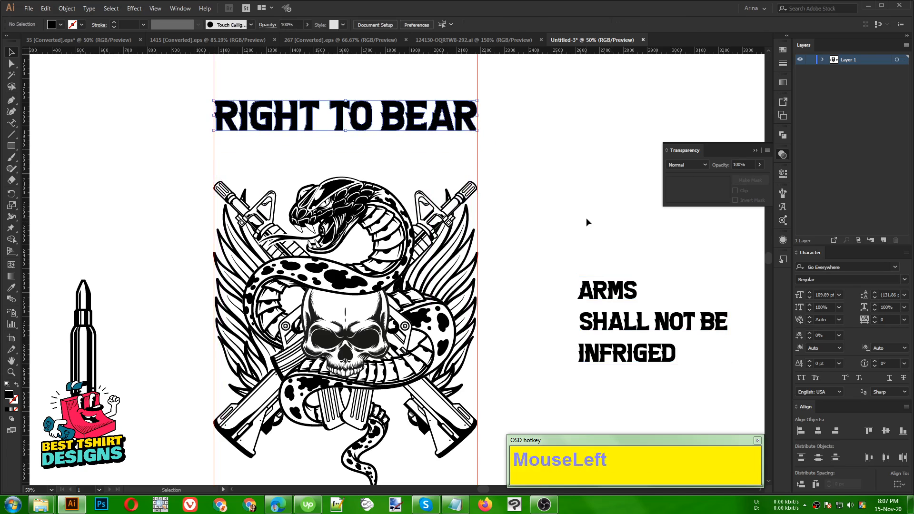
Move the "ARMS" line between the headline and the snake and convert it to outlines.
drag(619, 286, 358, 150)
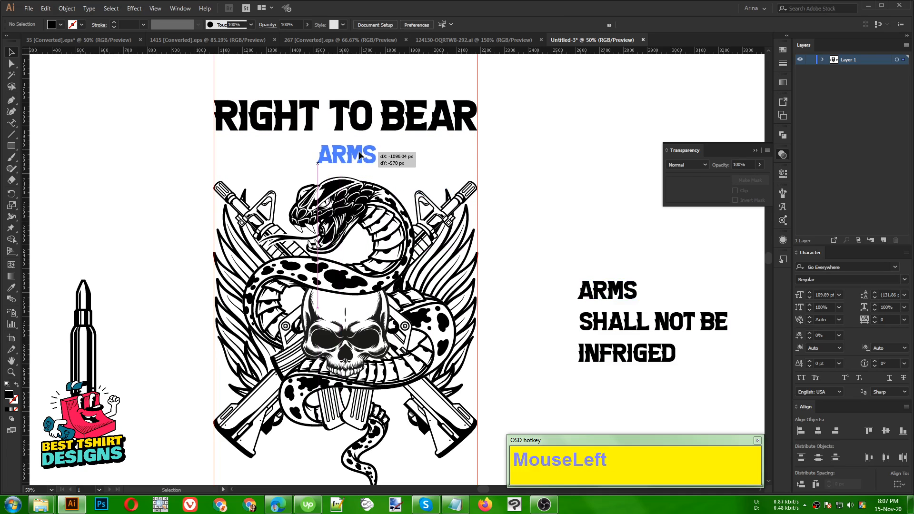
right_click(360, 152)
click(394, 220)
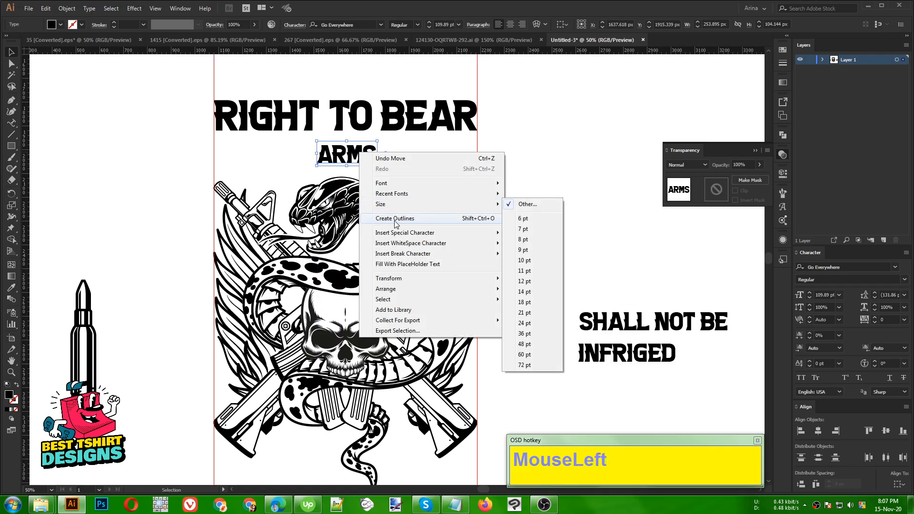
Scale "ARMS" proportionally from its center to about 738 px wide and nudge it down just below the headline.
drag(376, 154, 434, 176)
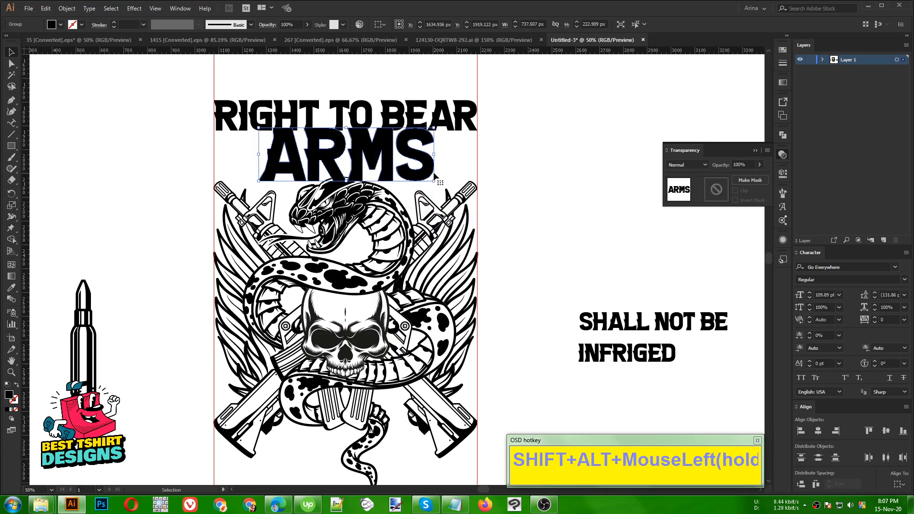
key(Down)
key(Down)
key(Down)
key(Down)
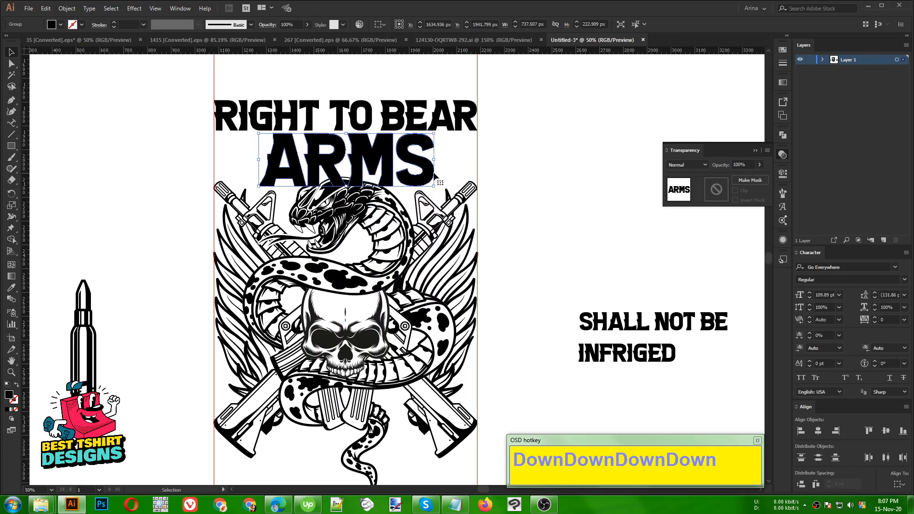
Isolate the "ARMS" group and proportionally enlarge its outer letters S and A downward, making the A about 235 px wide.
double_click(433, 177)
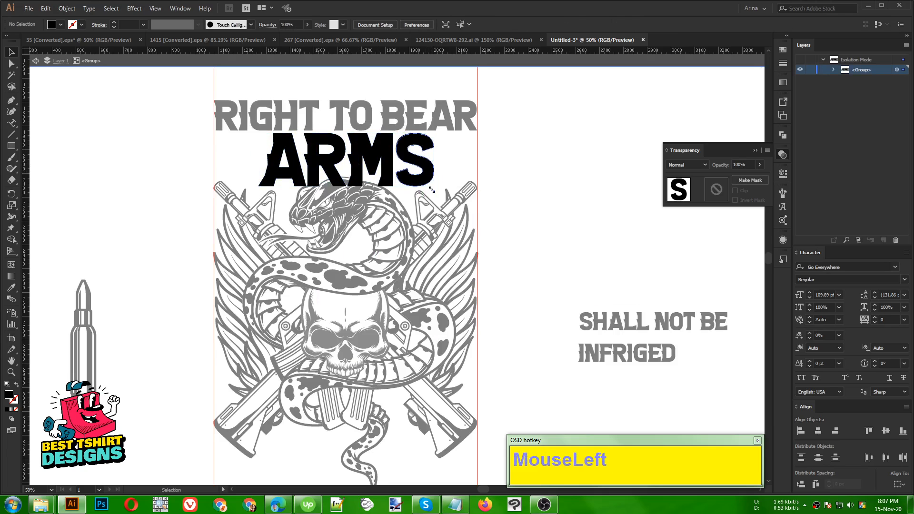
drag(436, 189, 451, 199)
click(295, 181)
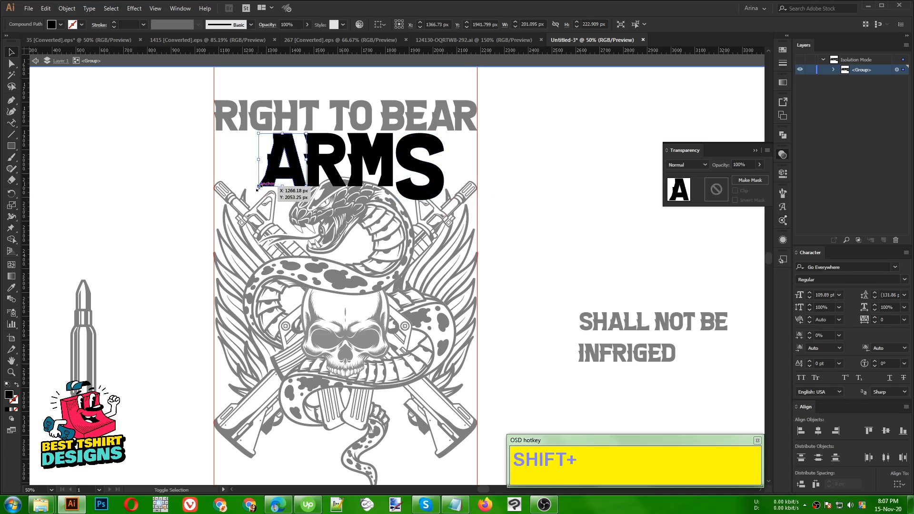
drag(259, 187, 251, 199)
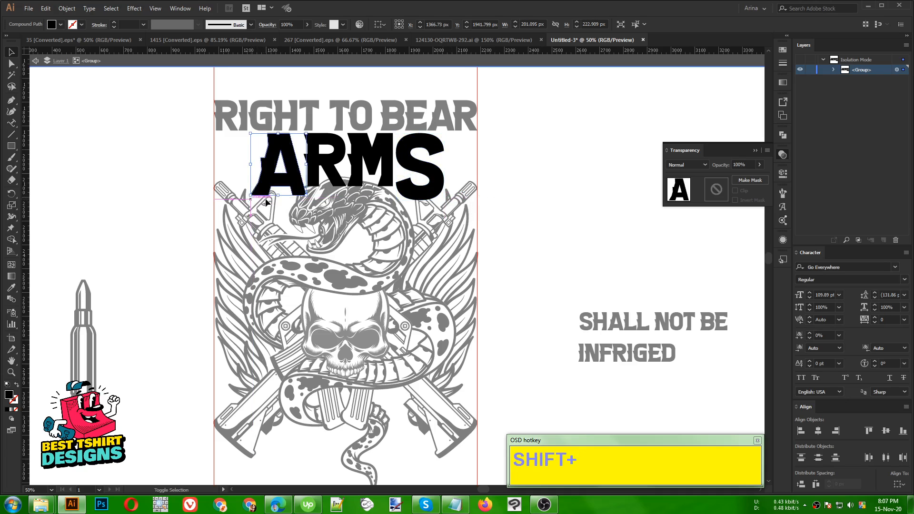
Place a horizontal guide along the bottom edge of the enlarged letter S.
alt+scroll(365, 127, up, 1)
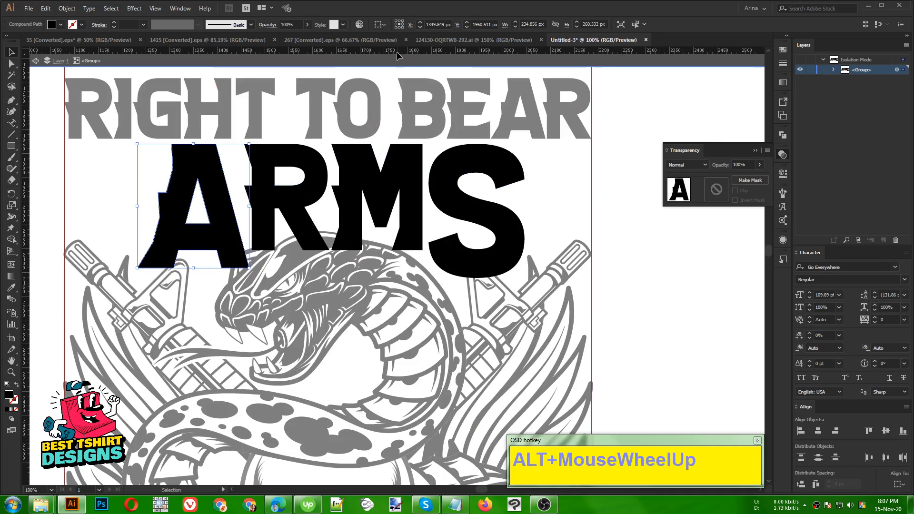
drag(400, 52, 396, 278)
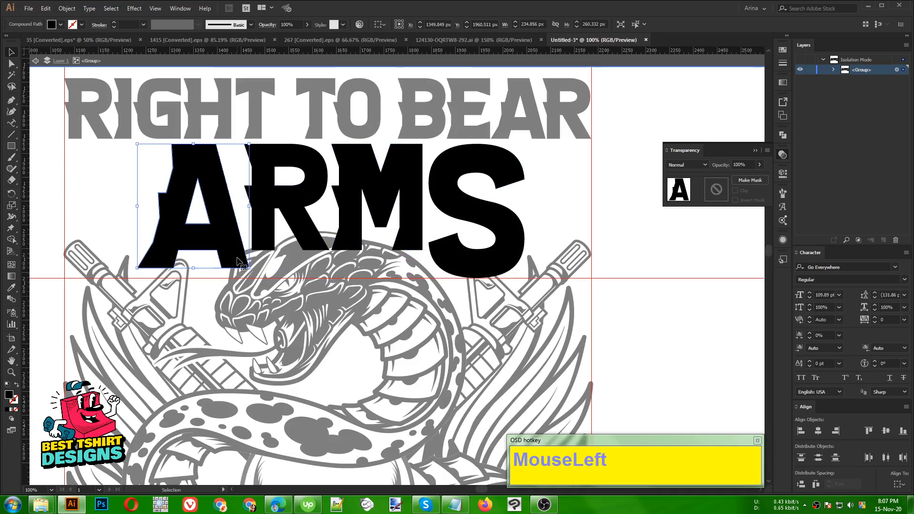
Enlarge the letter A of "ARMS" proportionally until its base meets the horizontal guide at the bottom of the S.
drag(167, 269, 184, 277)
scroll(223, 256, down, 1)
click(504, 269)
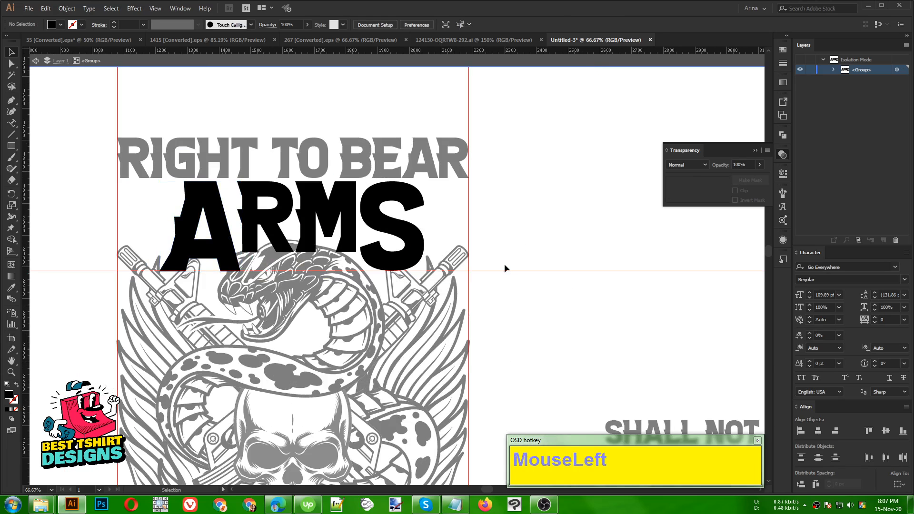
Unlock the guides and delete the horizontal guide running along the bottom of "ARMS".
right_click(507, 269)
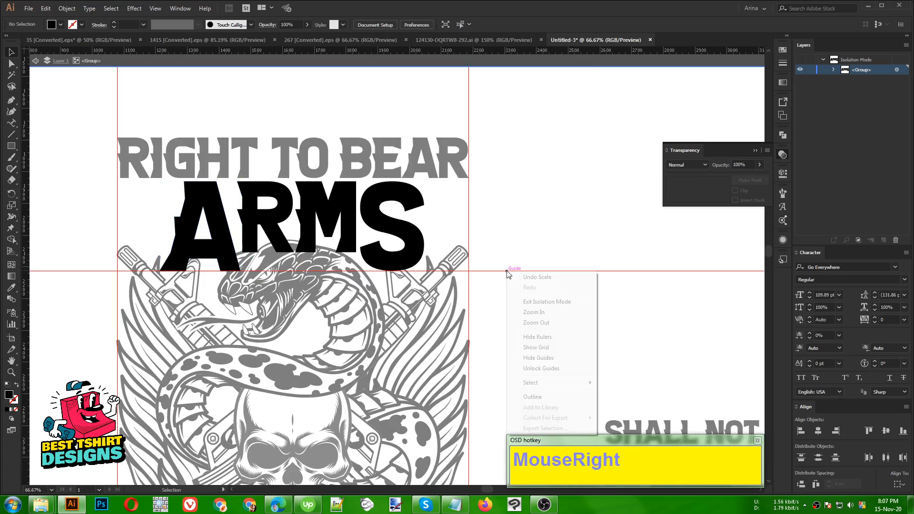
click(540, 369)
drag(506, 235, 557, 333)
key(Delete)
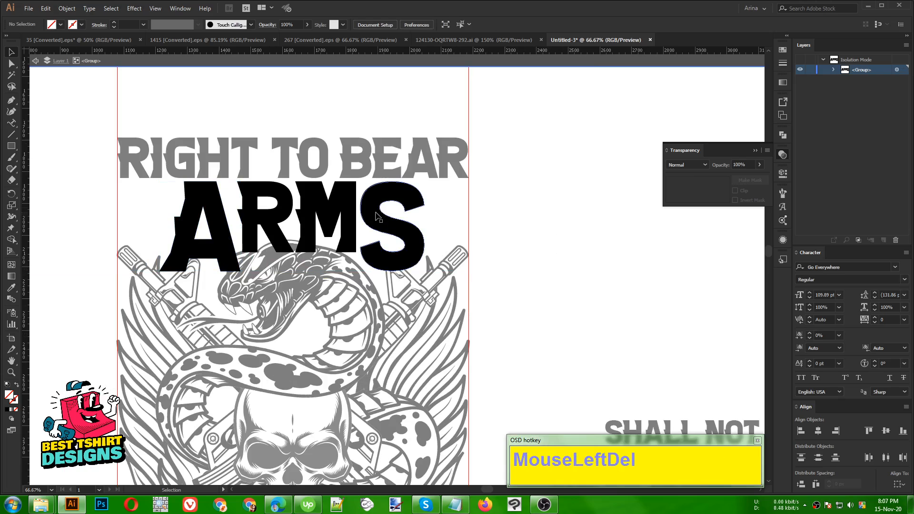
Distribute the four letters of "ARMS" evenly in the horizontal direction.
drag(157, 193, 395, 228)
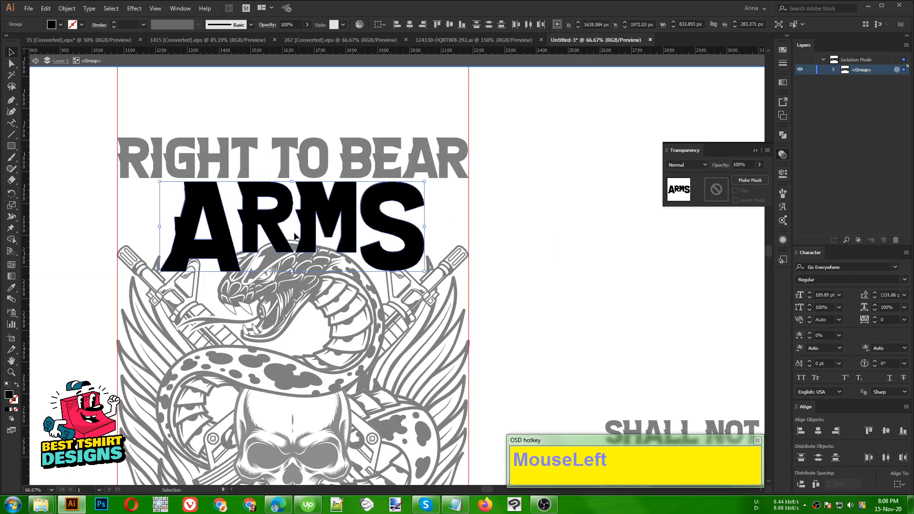
click(817, 485)
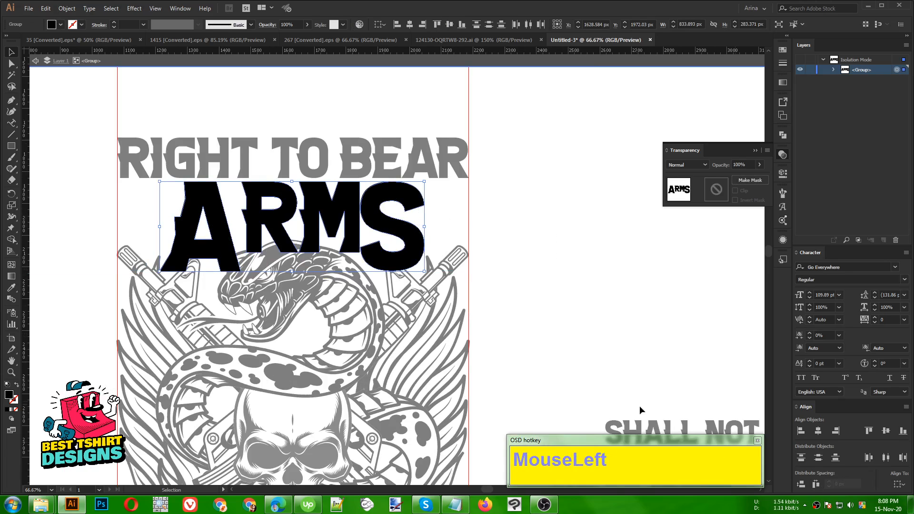
key(ctrl+z)
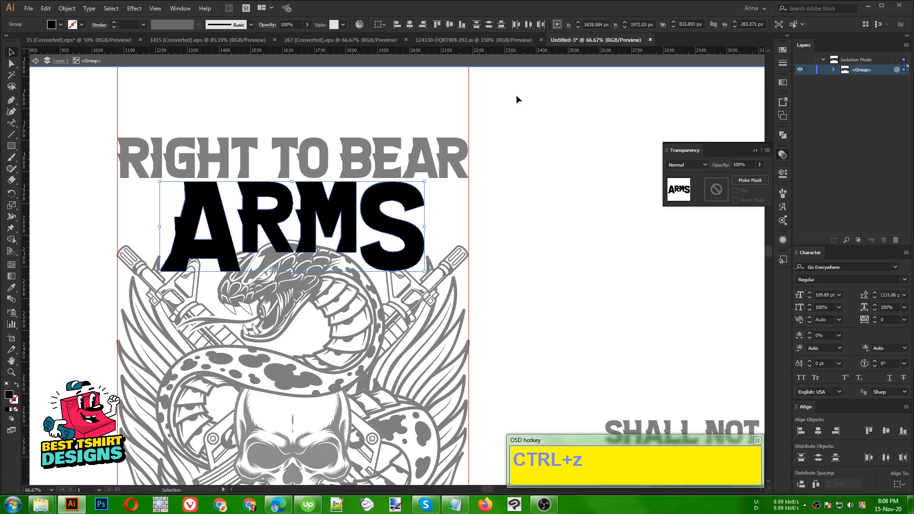
click(530, 24)
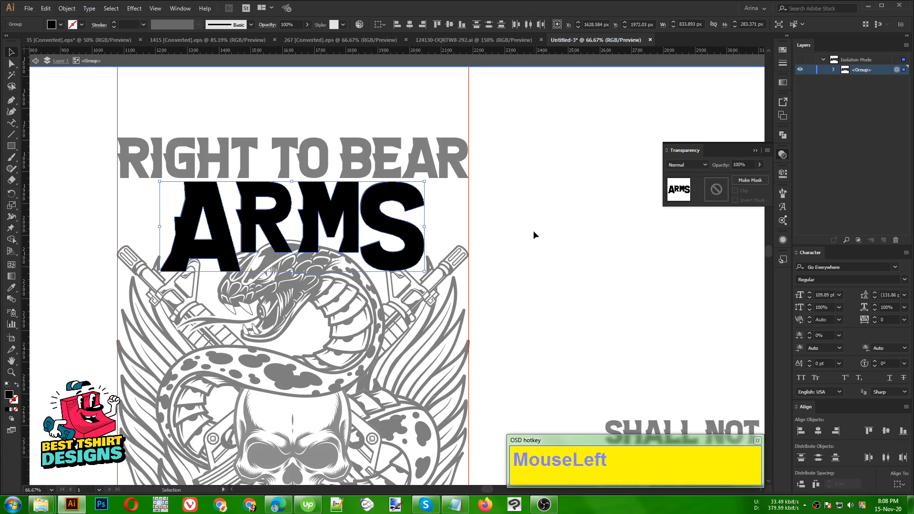
Nudge the letter S slightly to the right, away from the M, and exit the group's isolation mode.
click(471, 226)
key(Right)
key(Right)
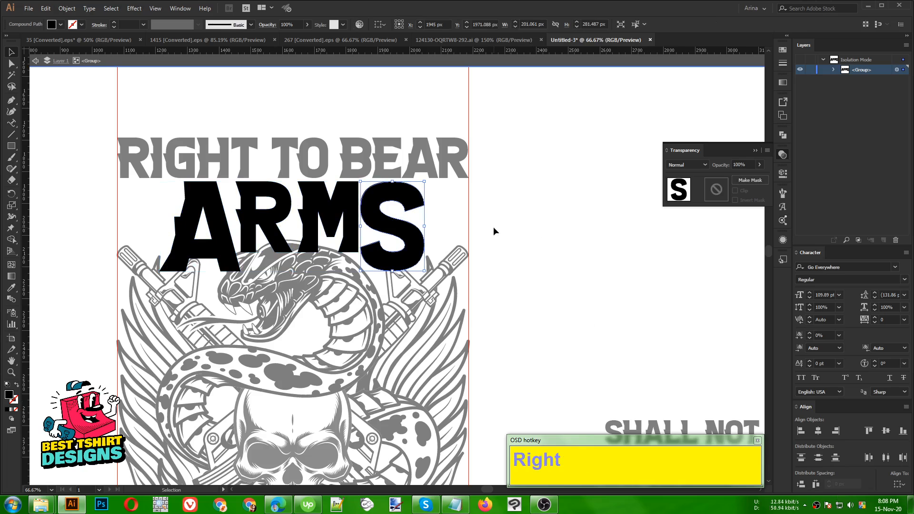
click(507, 226)
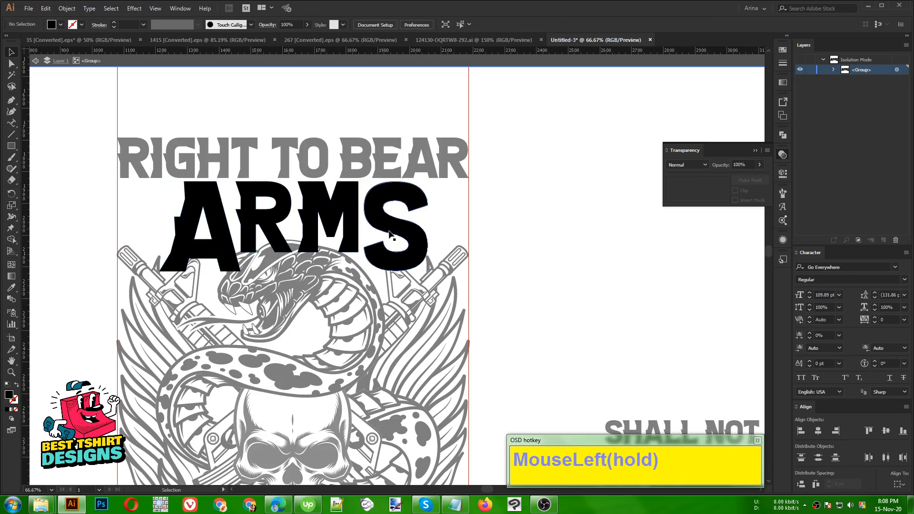
double_click(502, 239)
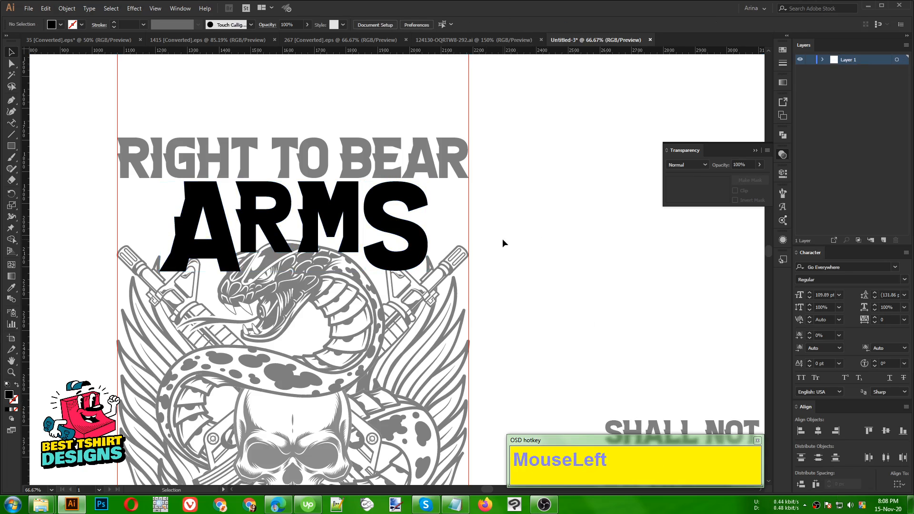
Nudge "ARMS" slightly up and raise the "RIGHT TO BEAR" headline to widen the gap between the two lines.
alt+scroll(305, 211, down, 1)
click(333, 216)
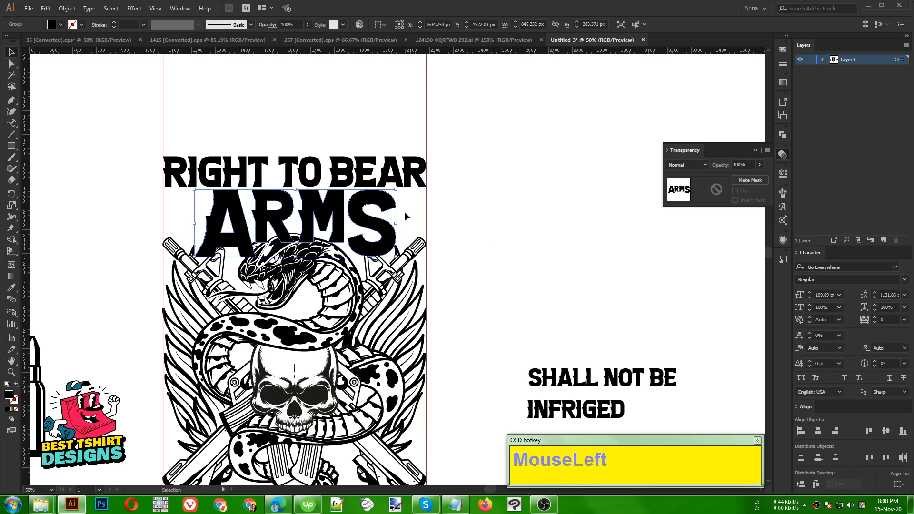
key(Up)
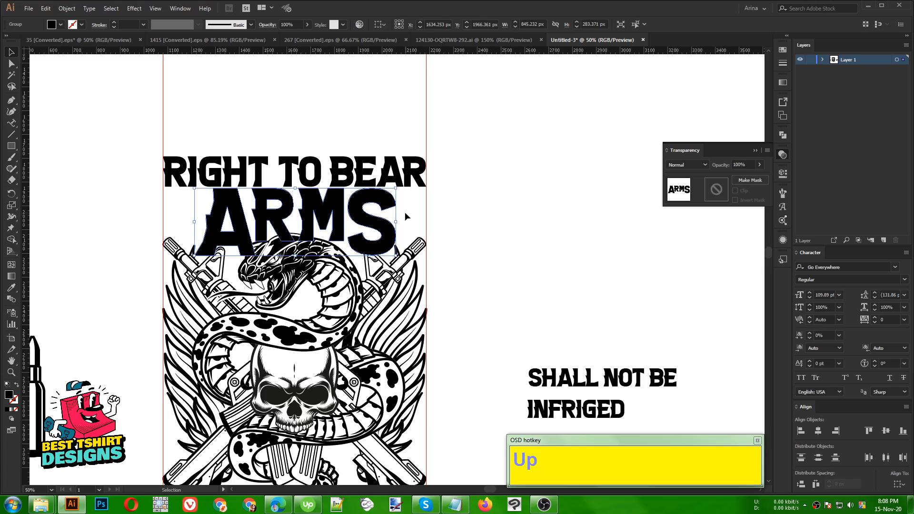
click(368, 168)
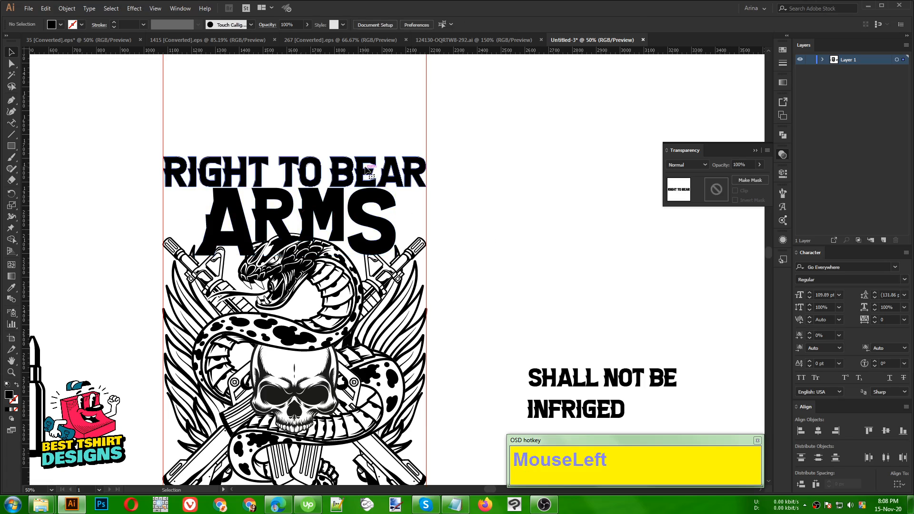
key(Up)
key(Up)
key(Up)
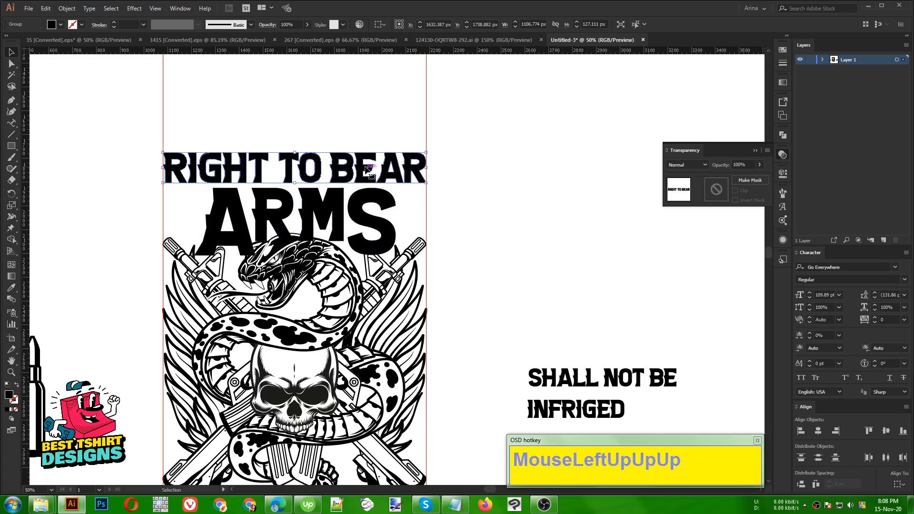
key(Up)
click(554, 231)
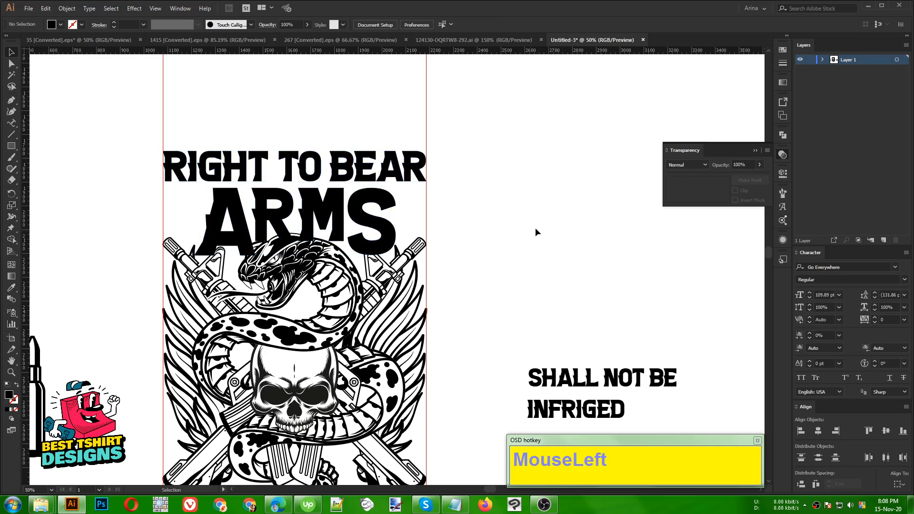
Align both text lines and the snake artwork to a common horizontal center and nudge them into place between the vertical guides.
click(285, 282)
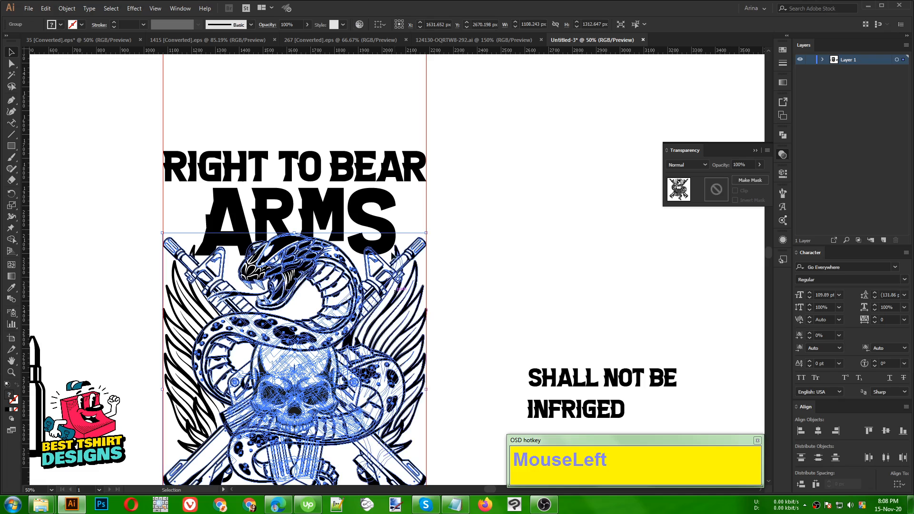
alt+scroll(317, 230, down, 1)
click(268, 166)
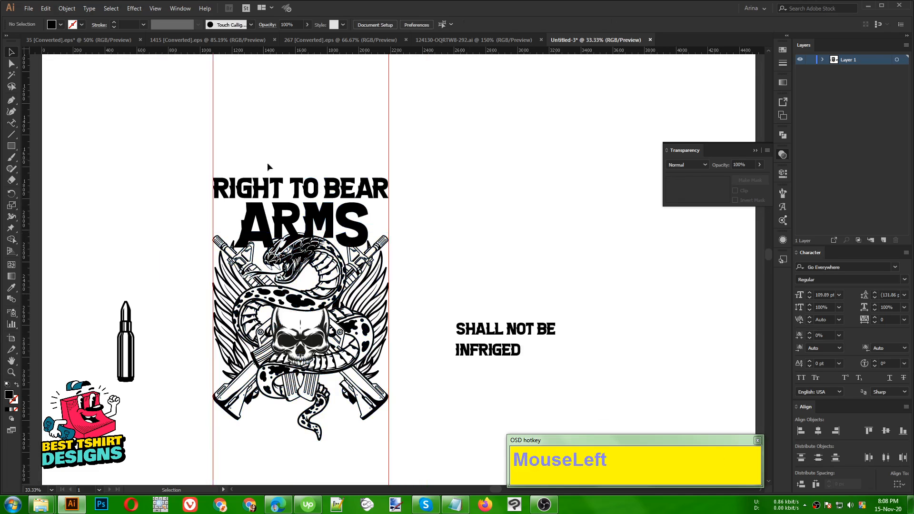
drag(273, 183, 388, 138)
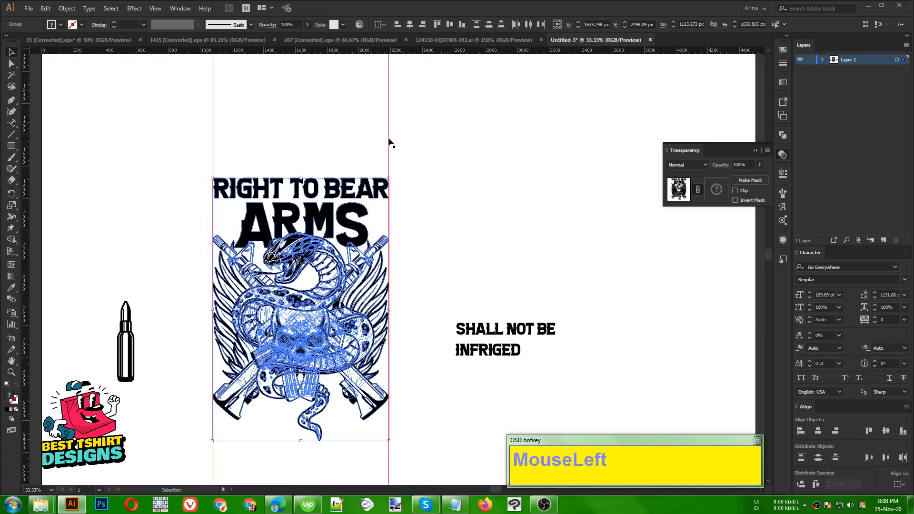
click(409, 25)
key(Left)
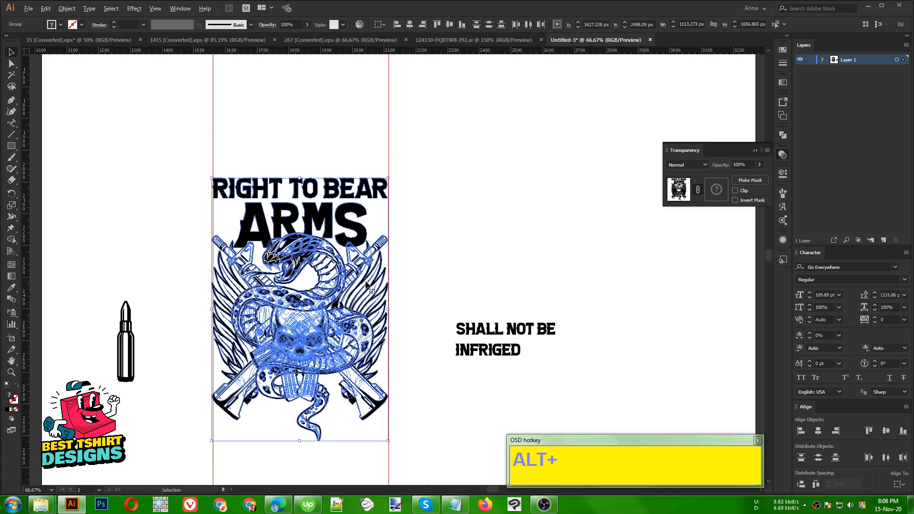
scroll(367, 276, up, 2)
key(alt+Right)
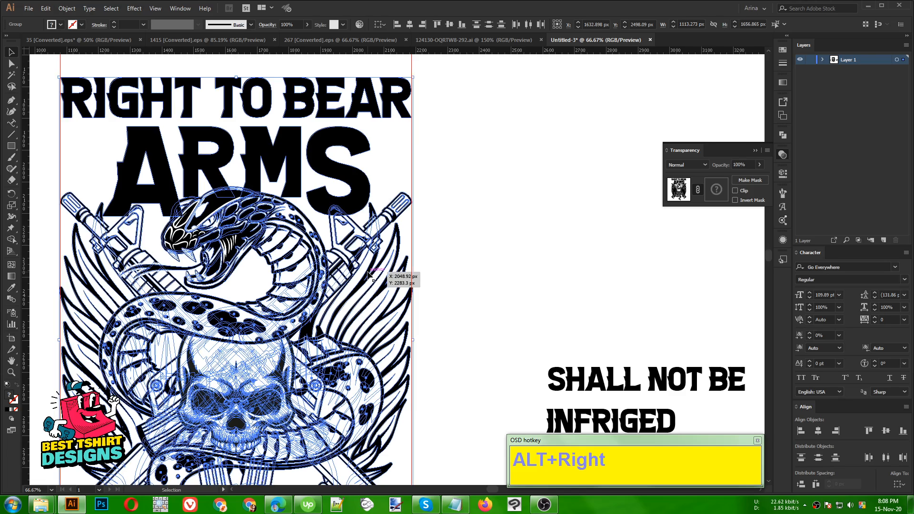
scroll(462, 266, down, 1)
click(462, 266)
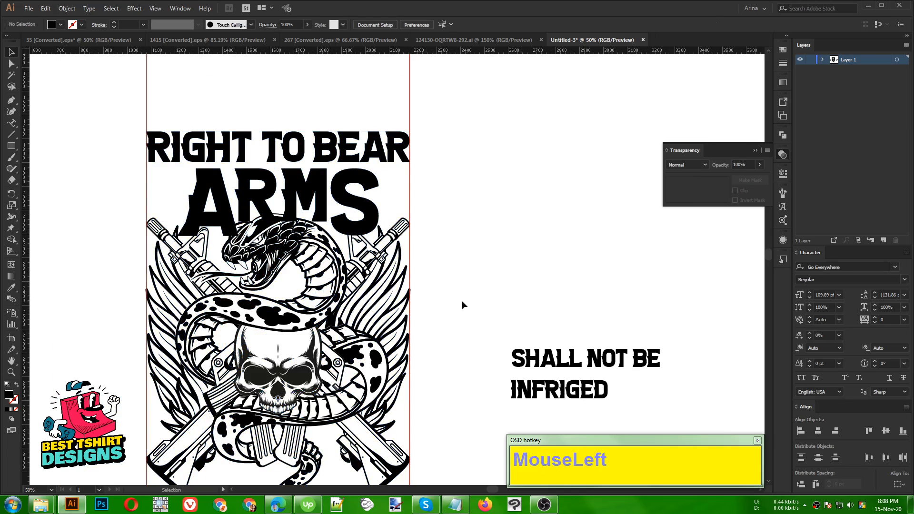
Group the masked wings together with the snake, skull and rifles artwork.
click(389, 299)
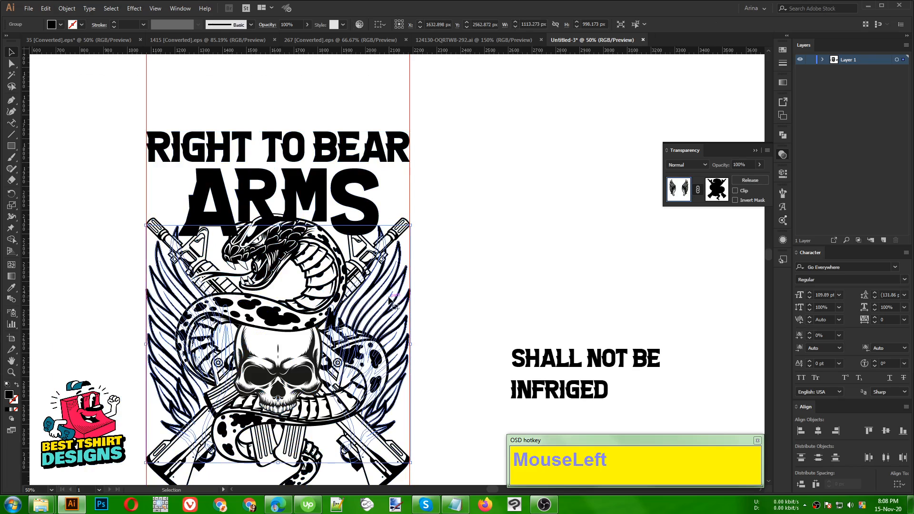
click(475, 293)
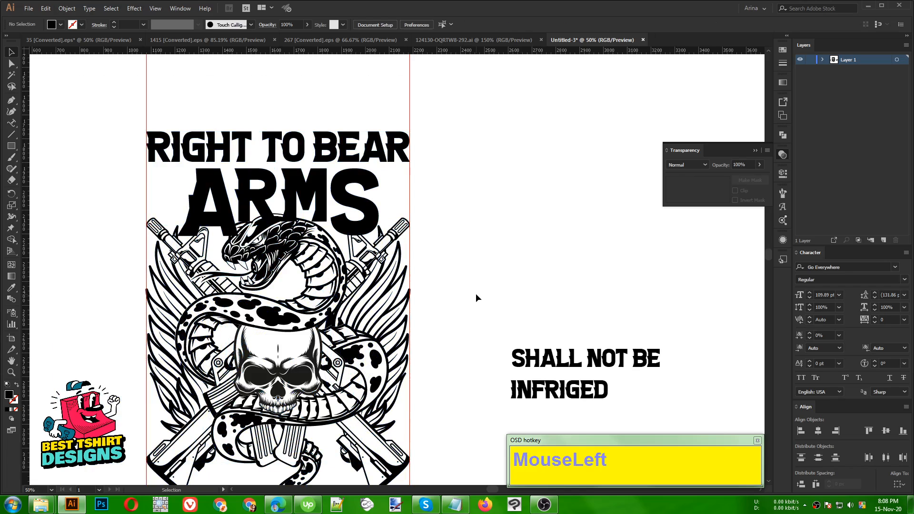
click(389, 310)
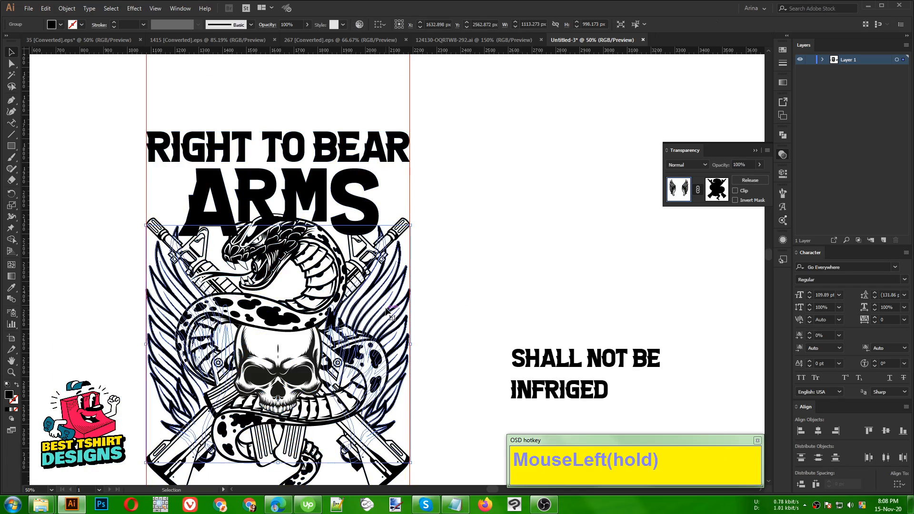
shift+click(354, 313)
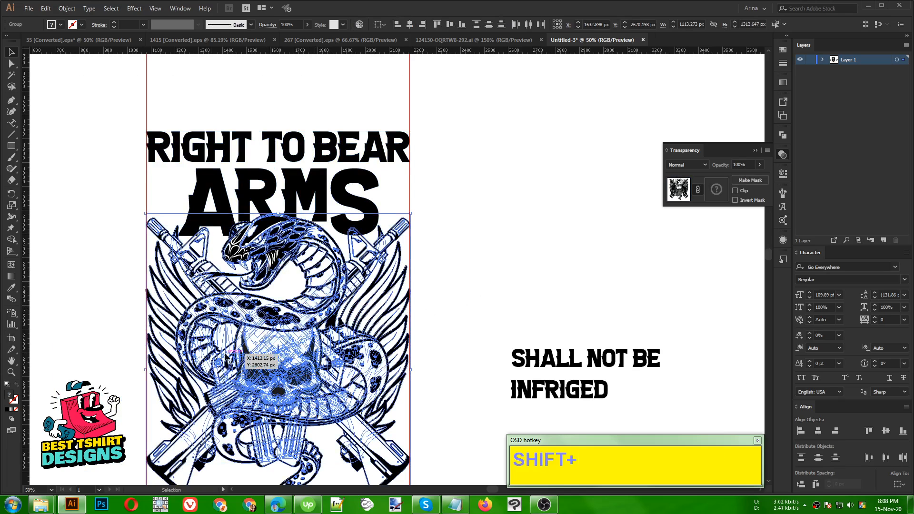
key(a)
key(ctrl+g)
key(v)
click(435, 302)
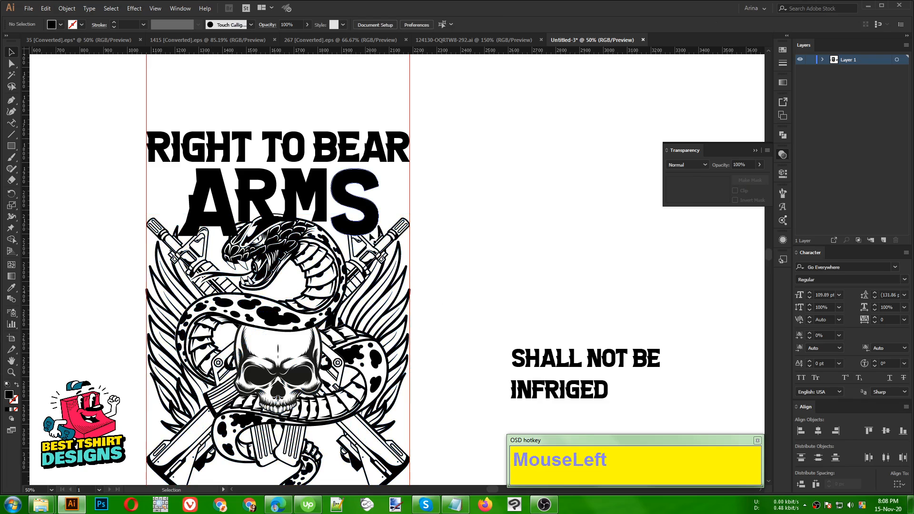
Offset the paths of the grouped snake, rifles and wings artwork by 6 px with Miter joins and a miter limit of 4.
click(367, 255)
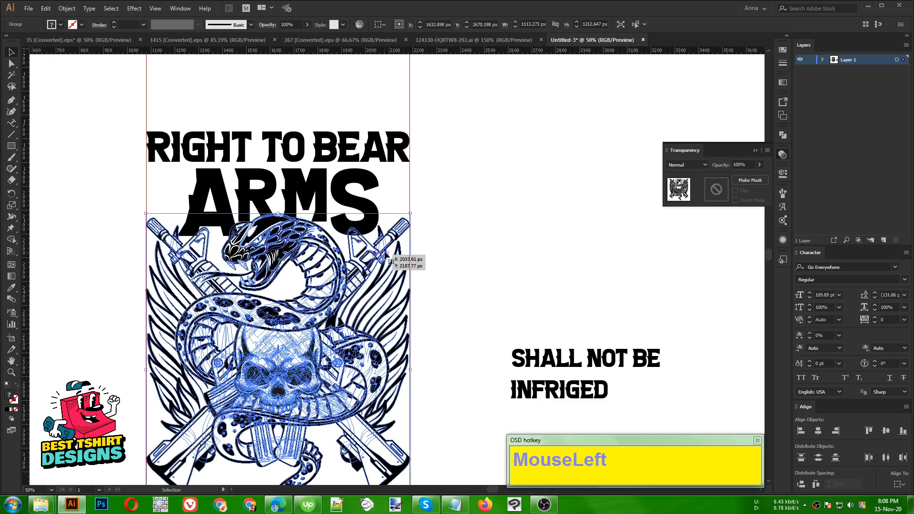
click(67, 8)
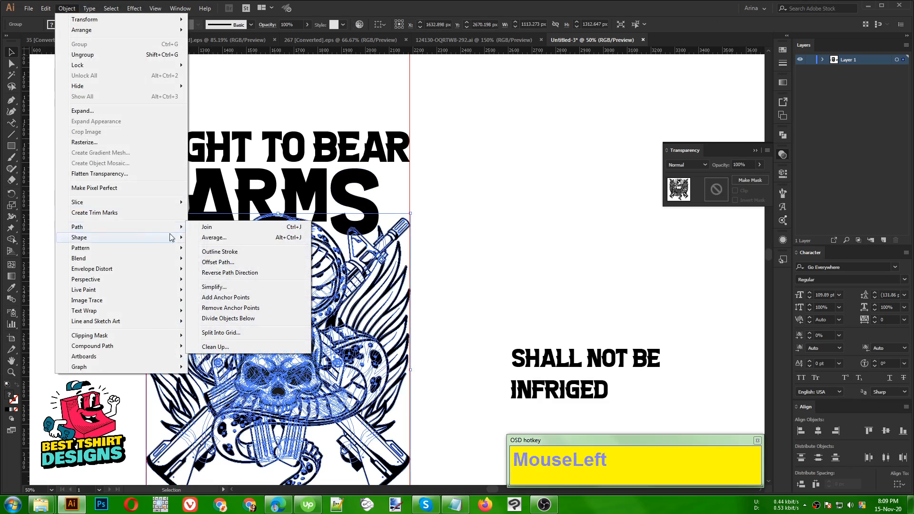
click(217, 261)
click(414, 228)
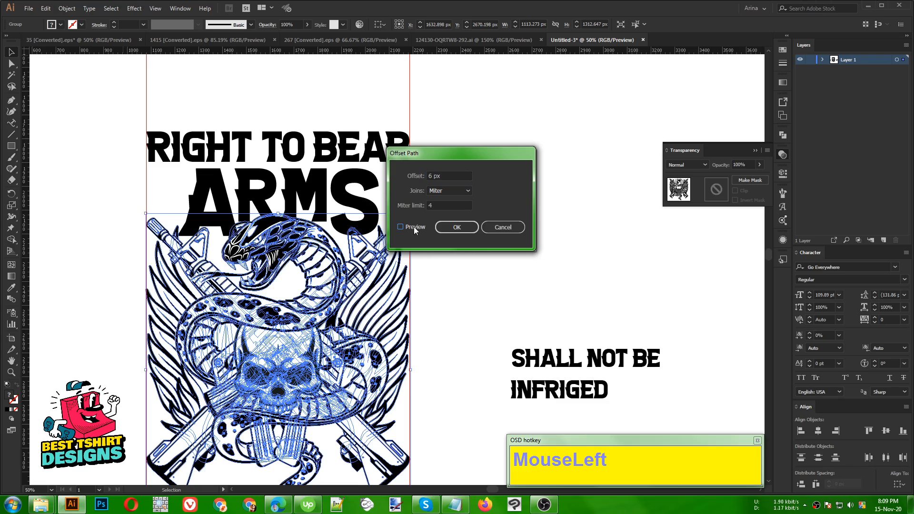
click(414, 229)
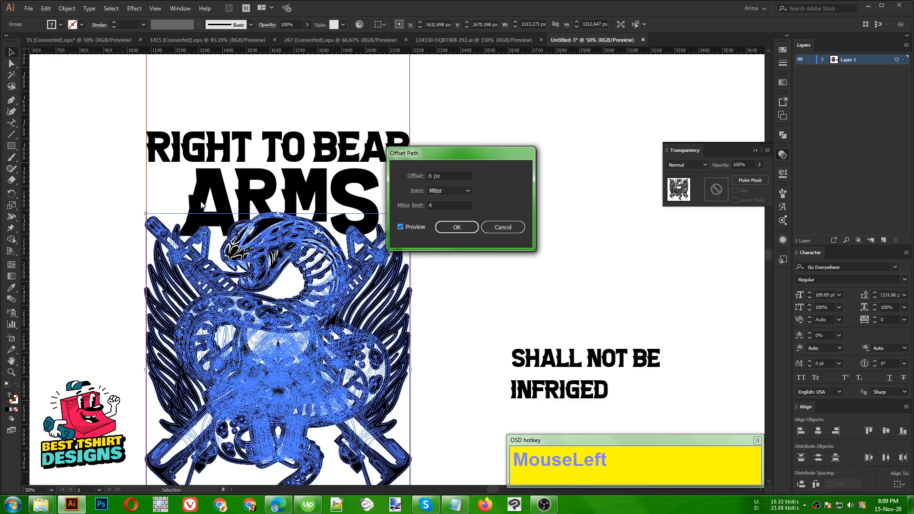
click(457, 229)
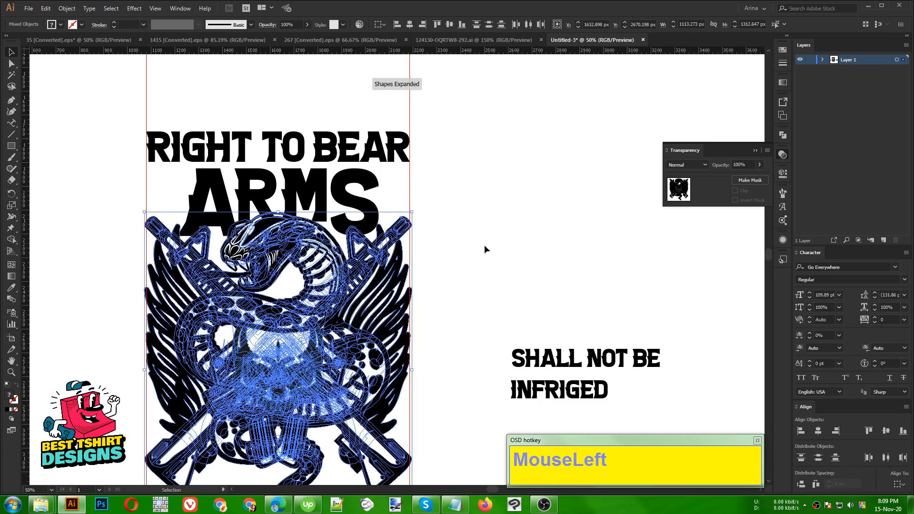
Cut the offset outlines, paste them in place into a non-clipping opacity mask on "ARMS", and unite them into one shape.
key(ctrl+x)
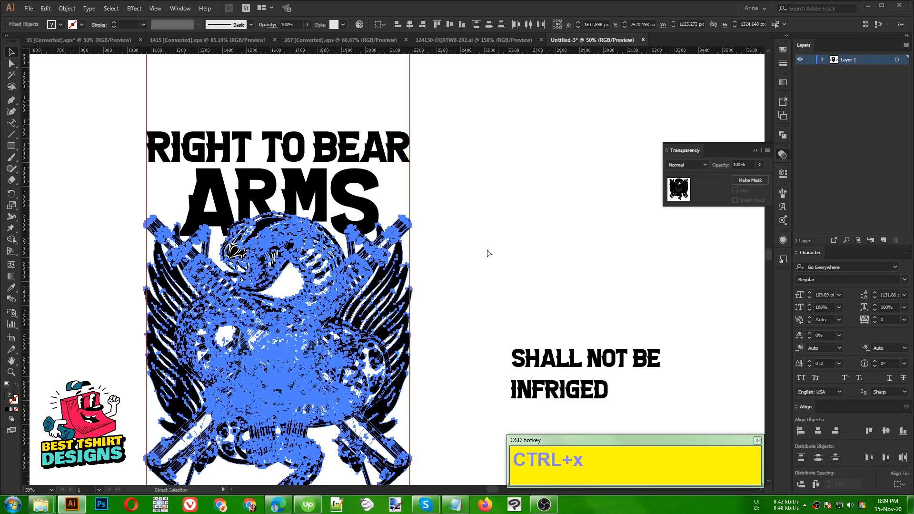
click(370, 213)
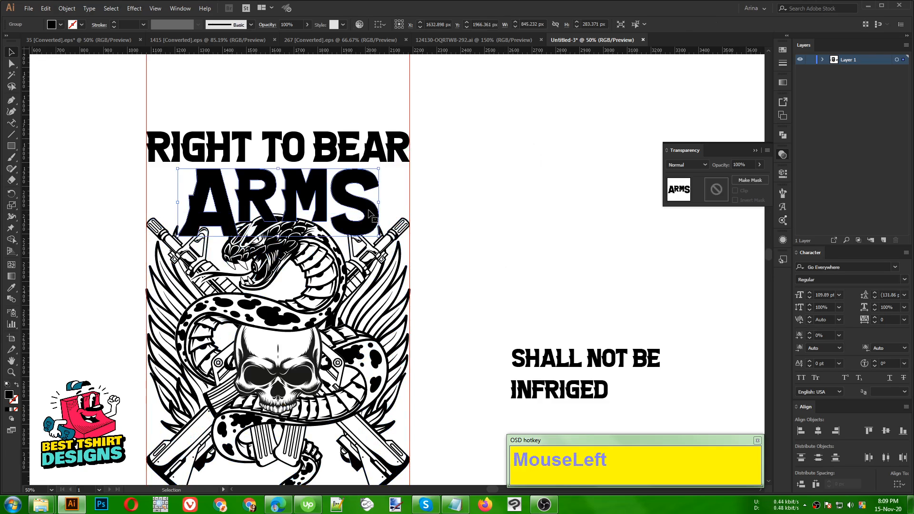
click(757, 176)
click(735, 191)
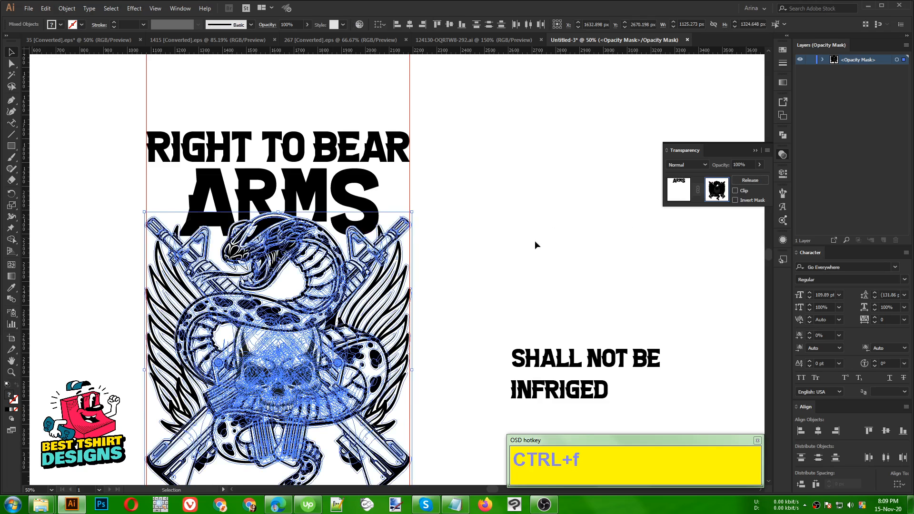
click(783, 136)
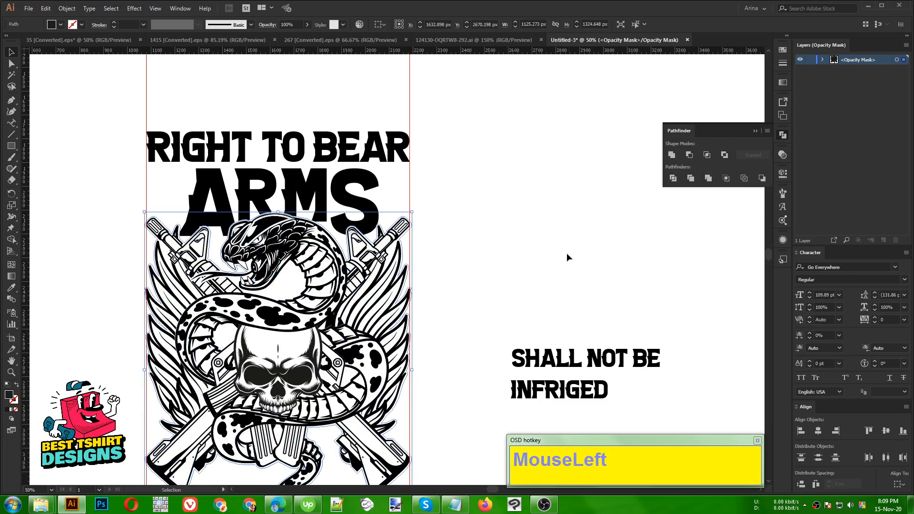
click(783, 155)
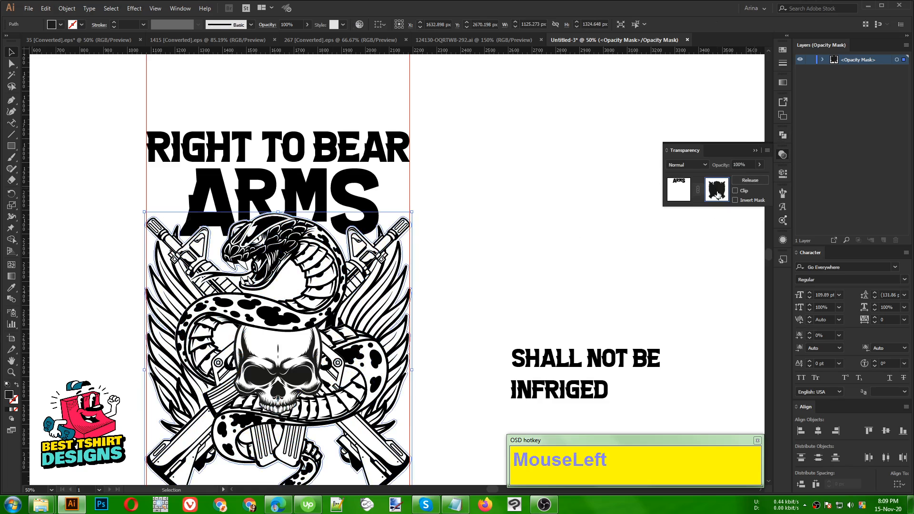
click(449, 267)
alt+scroll(252, 238, down, 1)
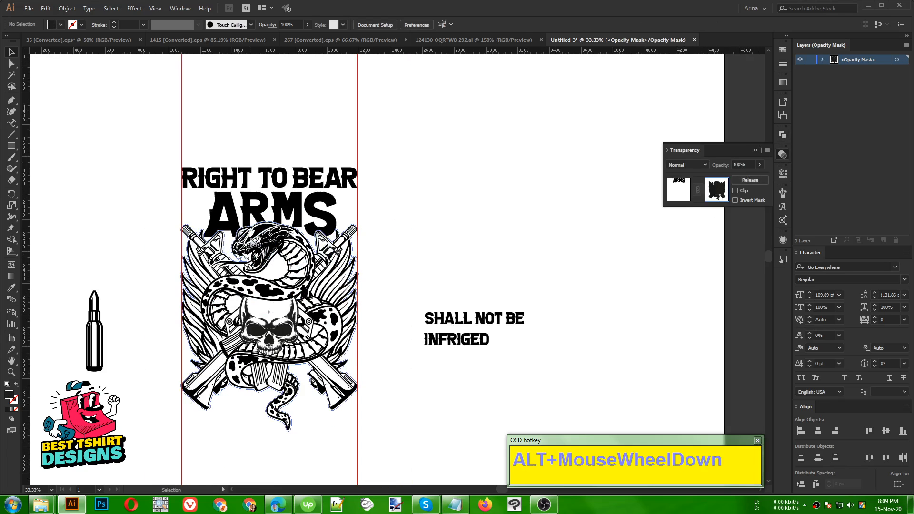
click(278, 266)
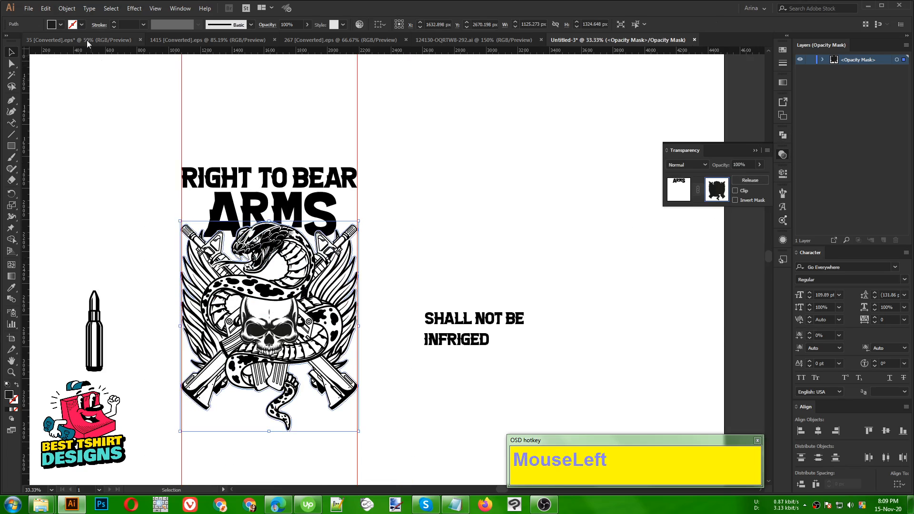
click(57, 28)
click(64, 170)
click(65, 169)
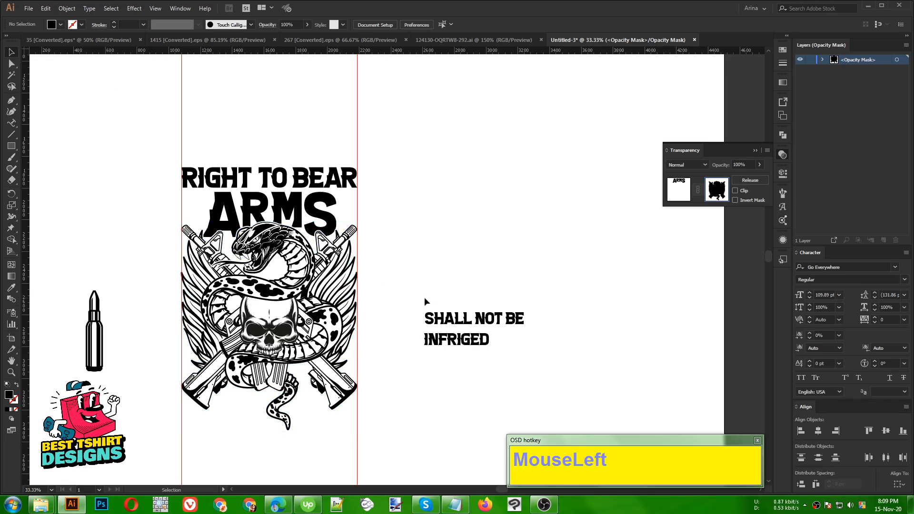
click(269, 313)
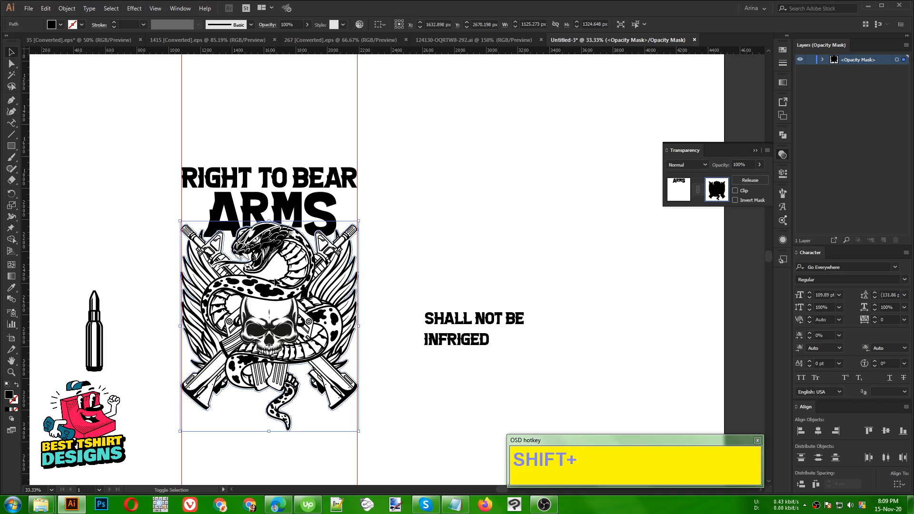
key(shift+e)
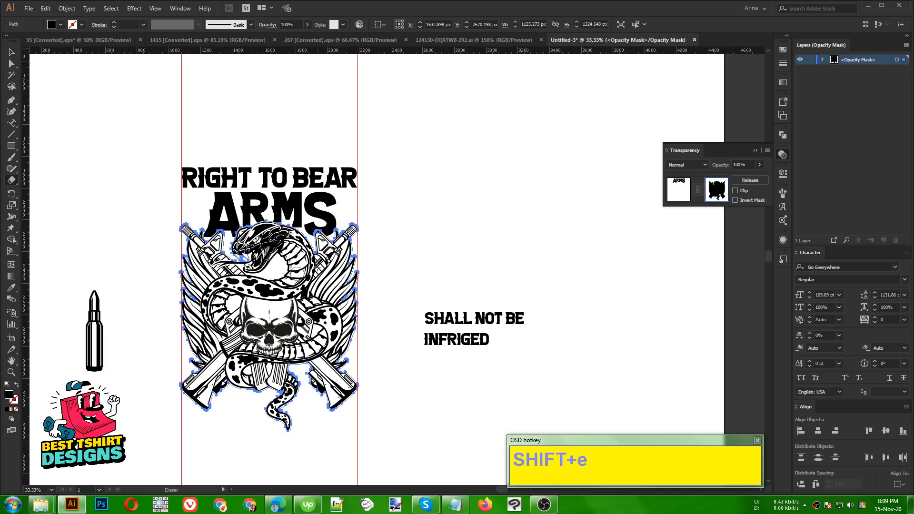
key(v)
click(407, 250)
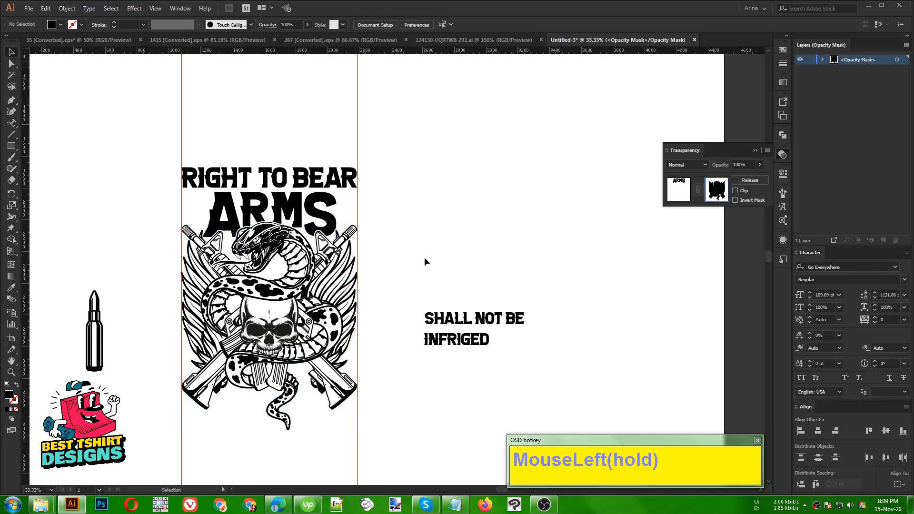
Leave the opacity mask of the "ARMS" lettering and return to editing the normal artwork with nothing selected.
scroll(205, 282, up, 1)
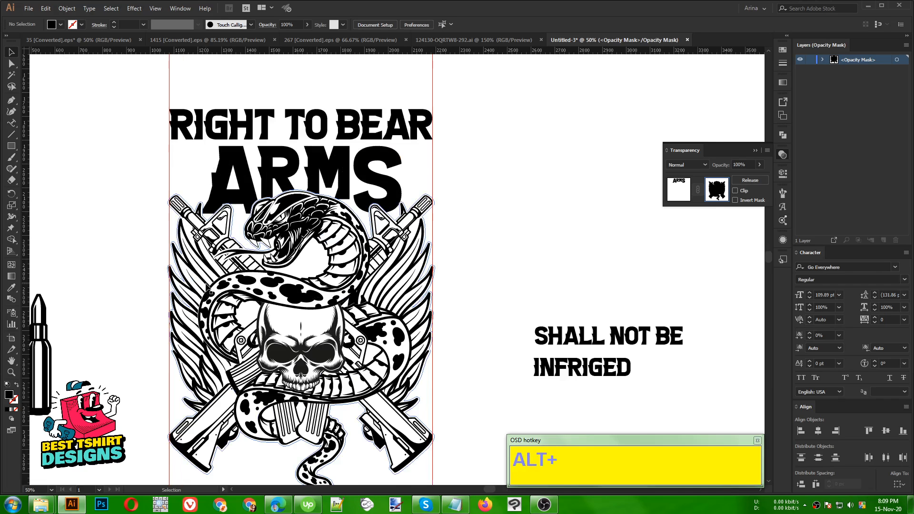
click(671, 192)
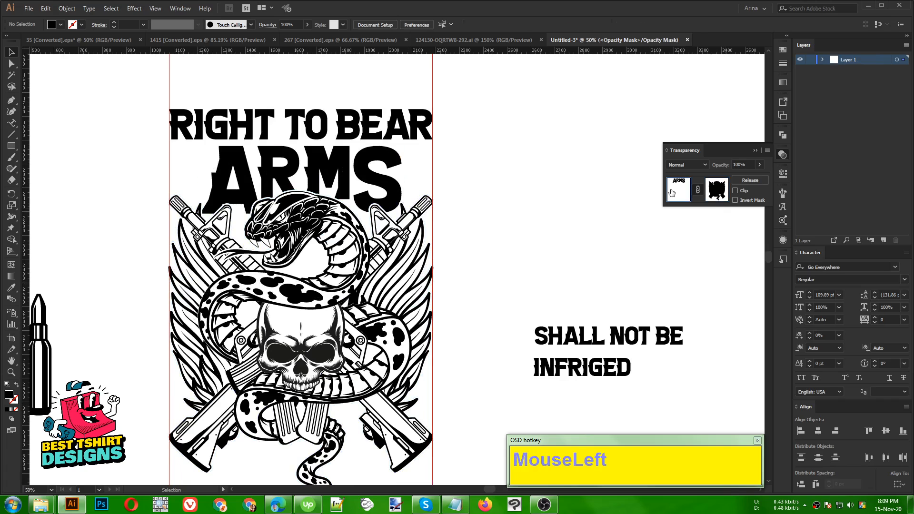
click(524, 230)
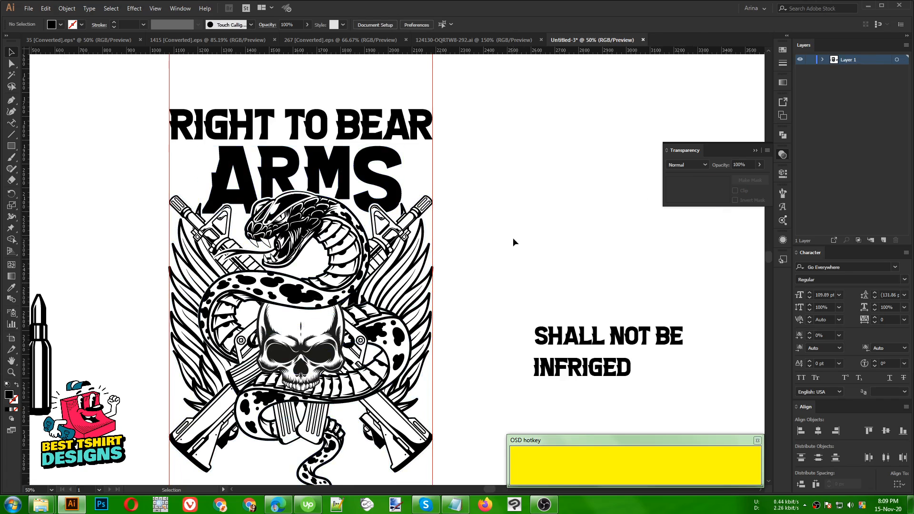
click(513, 239)
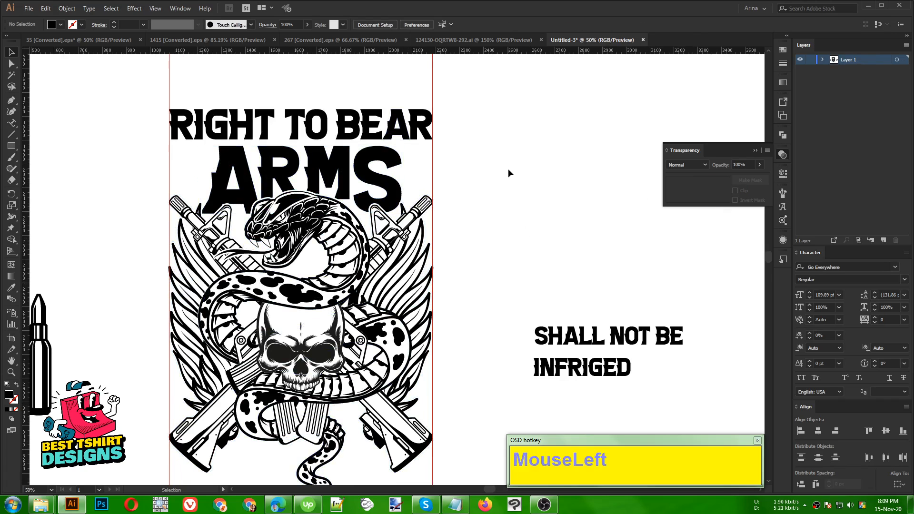
Nudge the masked "ARMS" lettering left to X 1621.559 px.
click(218, 181)
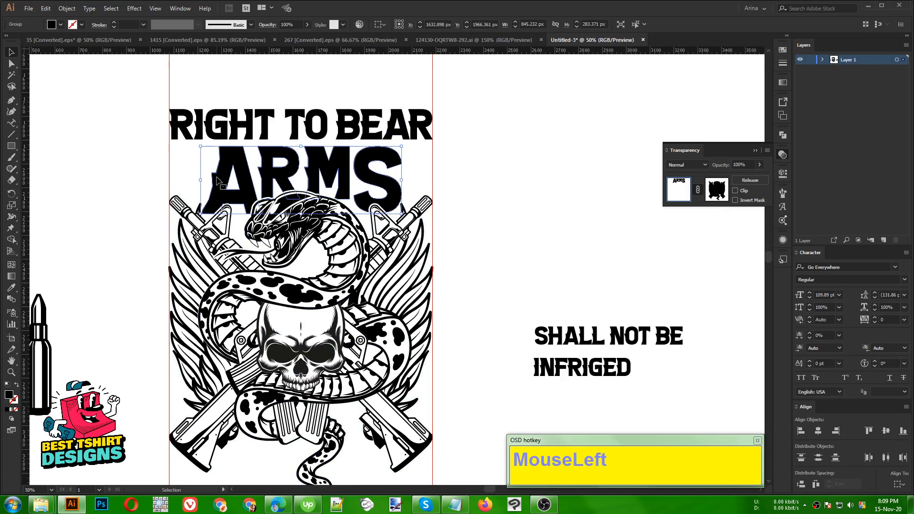
key(Left)
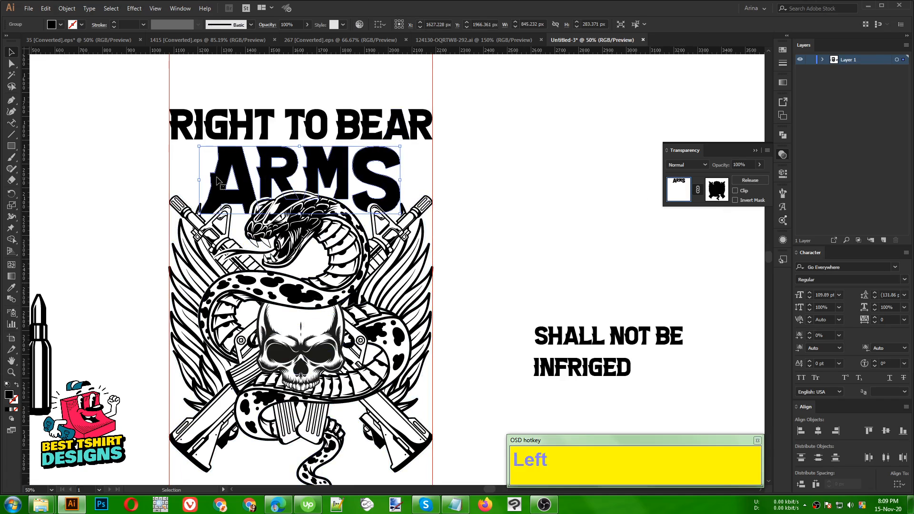
key(Left)
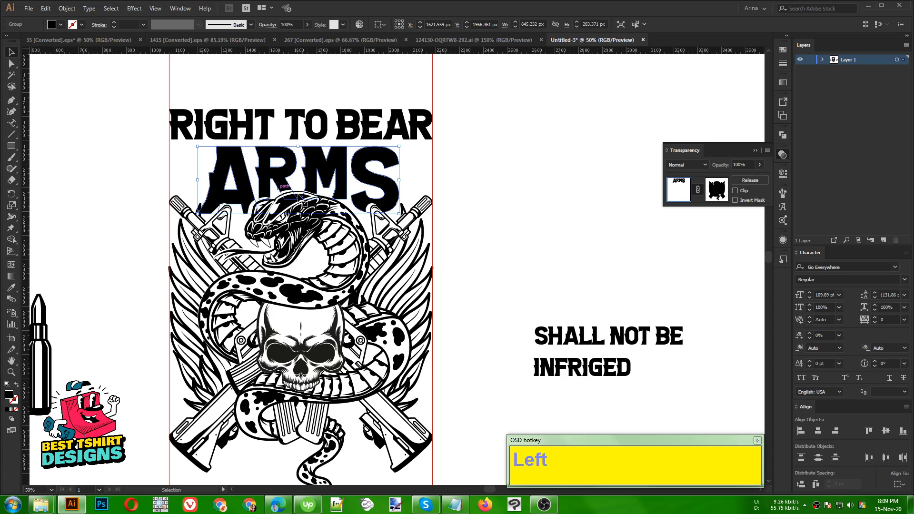
click(507, 218)
click(395, 188)
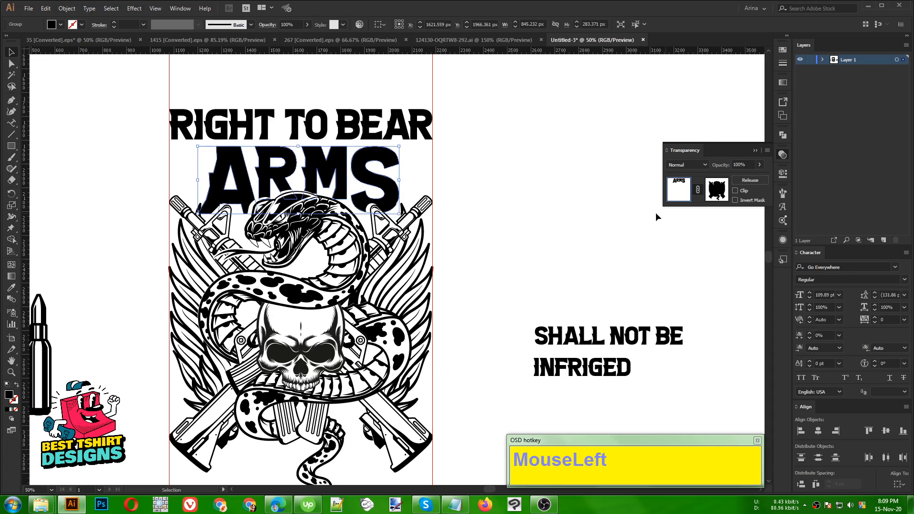
Nudge the silhouette inside the opacity mask of "ARMS" back right to match the snake artwork, and exit mask editing.
click(720, 193)
drag(112, 191, 499, 464)
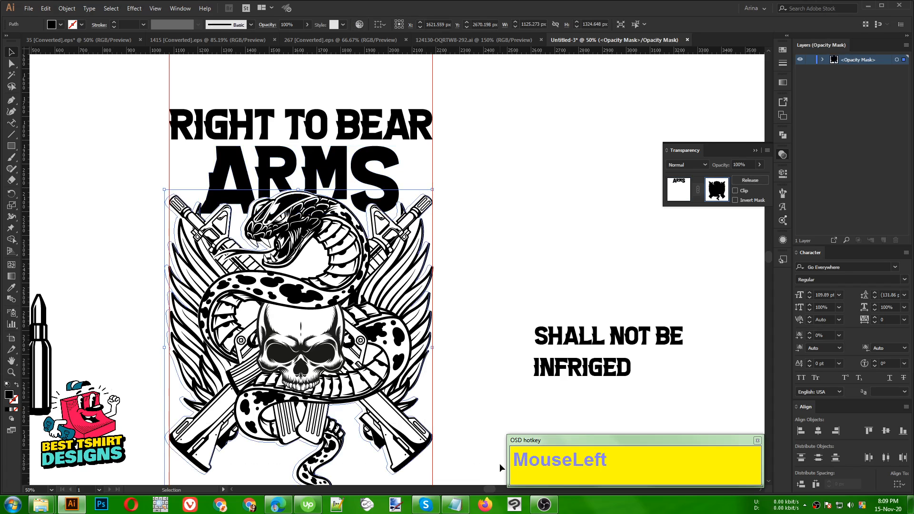
key(Right)
key(Right)
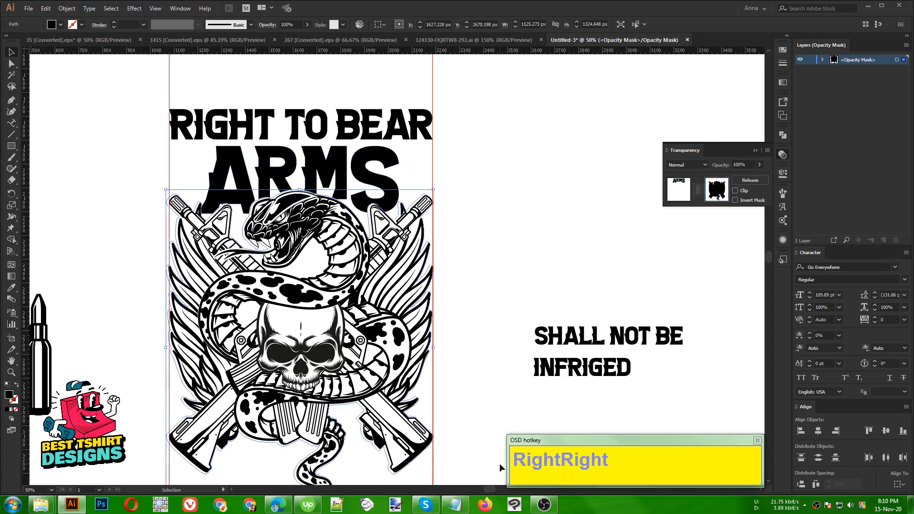
click(496, 247)
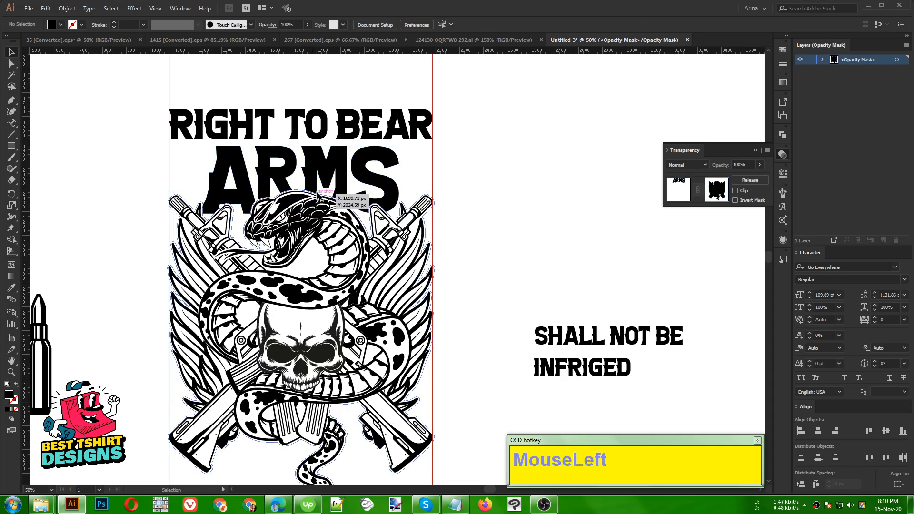
click(683, 192)
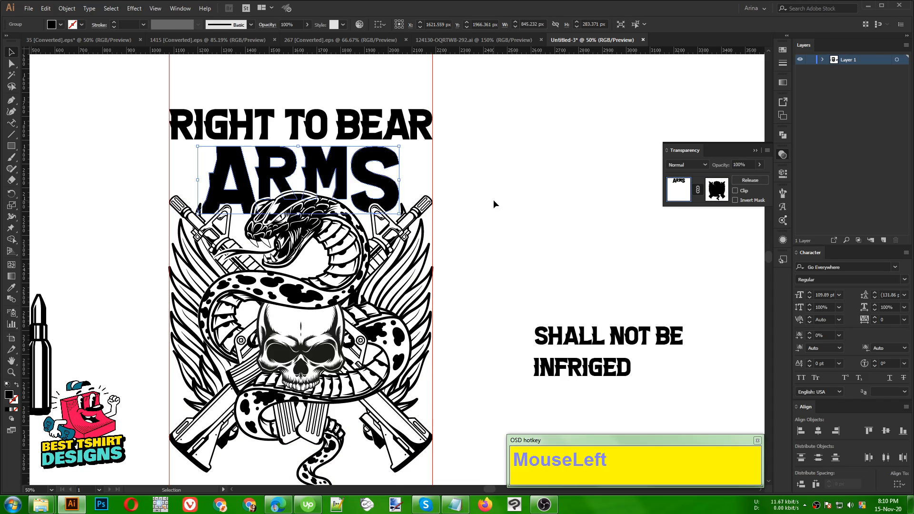
click(493, 199)
Move "SHALL NOT BE" slightly up and place the "INFRIGED" text below the snake's tail between the guides.
scroll(466, 252, down, 1)
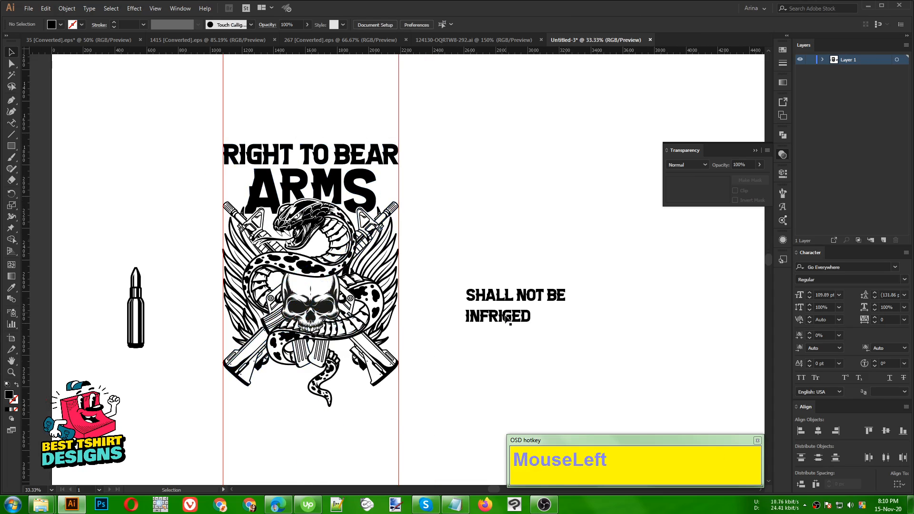
drag(514, 301, 494, 265)
drag(498, 317, 327, 427)
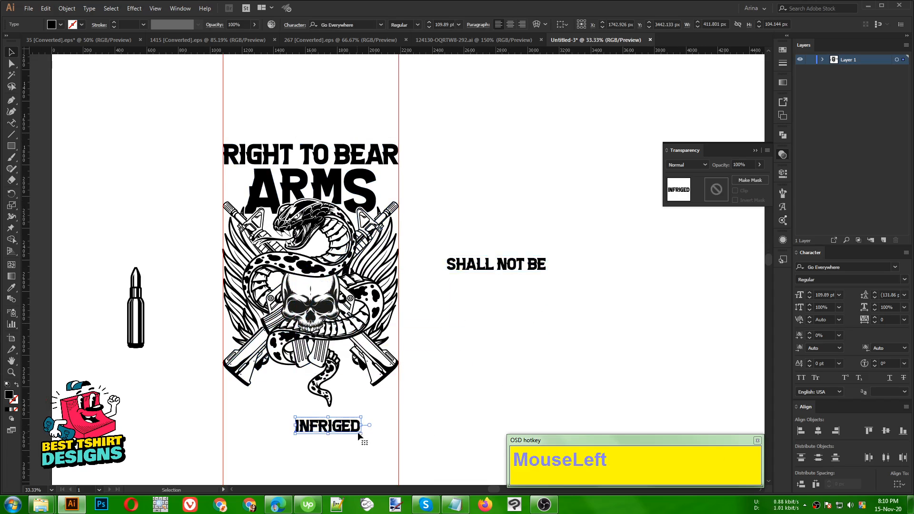
Correct the spelling of the text below the snake to "INFRINGED".
double_click(329, 427)
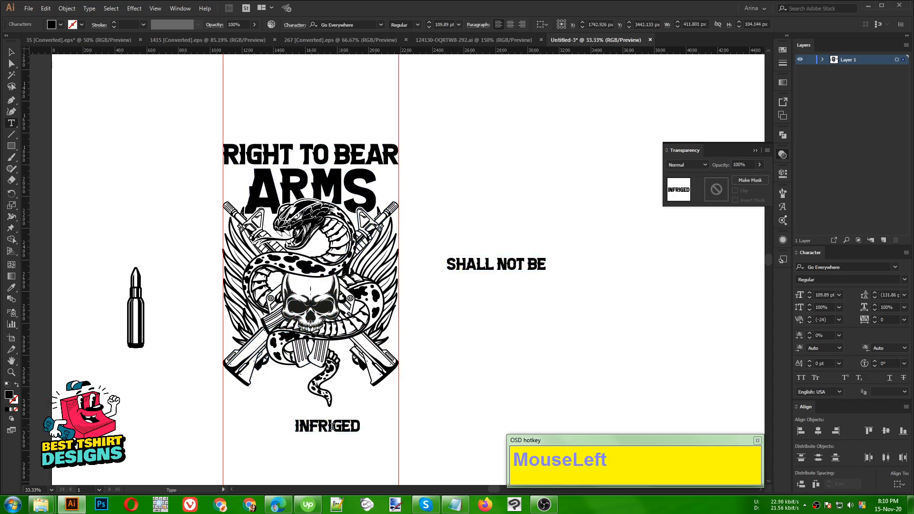
key(Right)
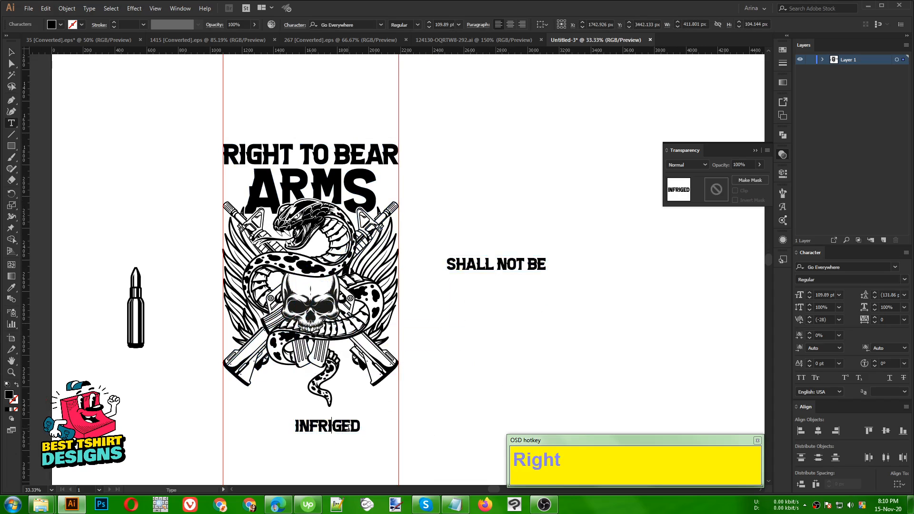
text(n)
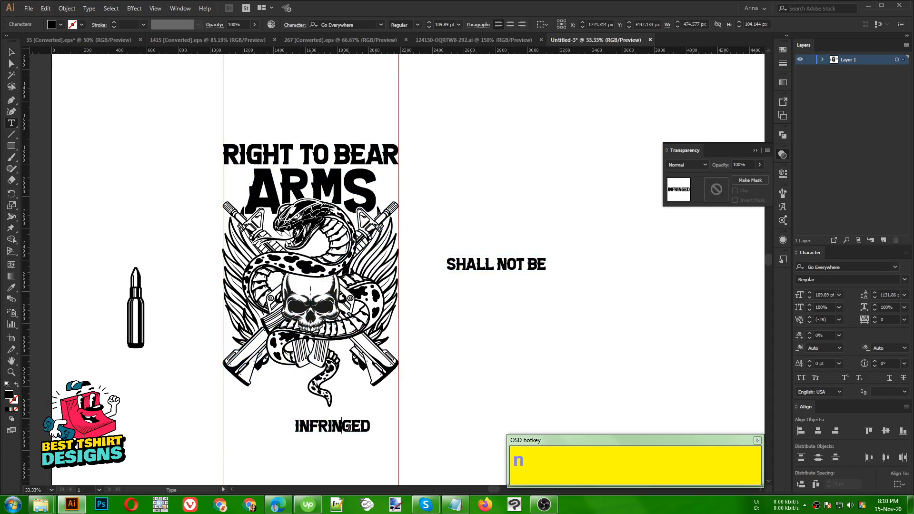
click(12, 54)
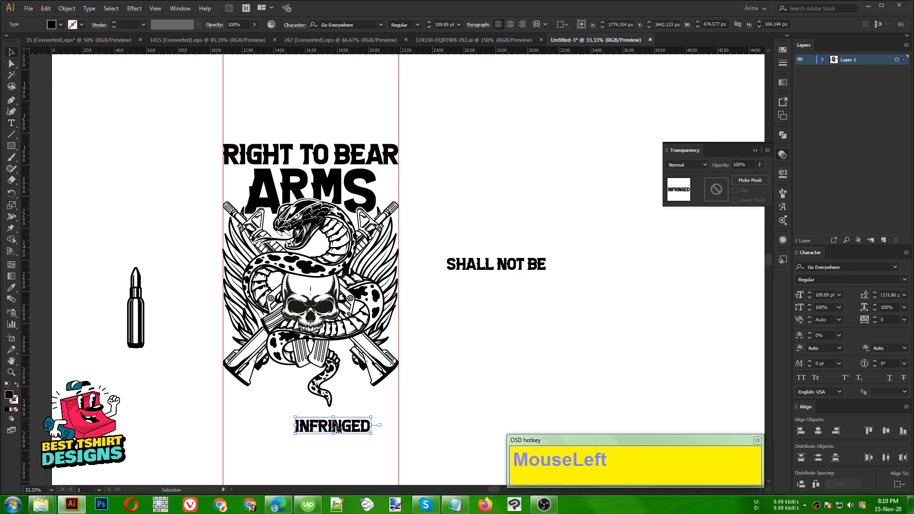
Enlarge "INFRINGED", convert it to outlines, and fit it between the two vertical guides at a width of 1105.64 px.
drag(372, 434, 443, 441)
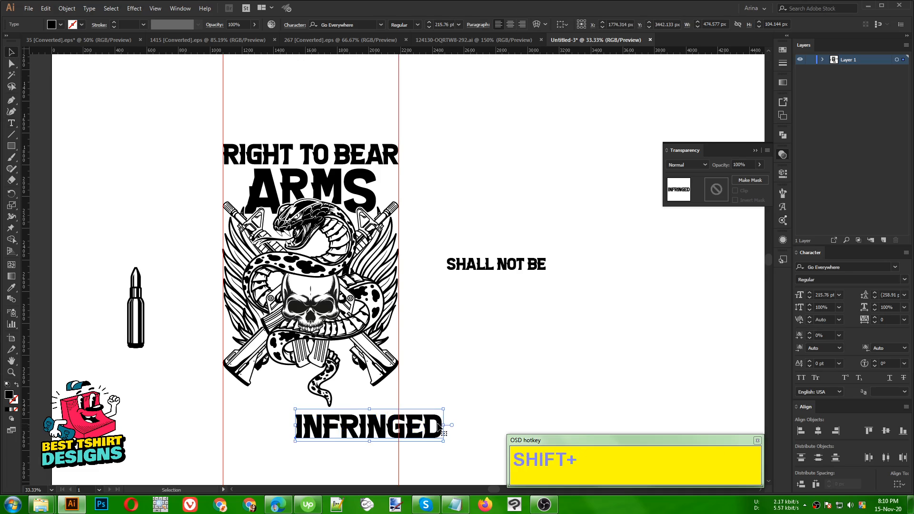
right_click(438, 411)
click(466, 304)
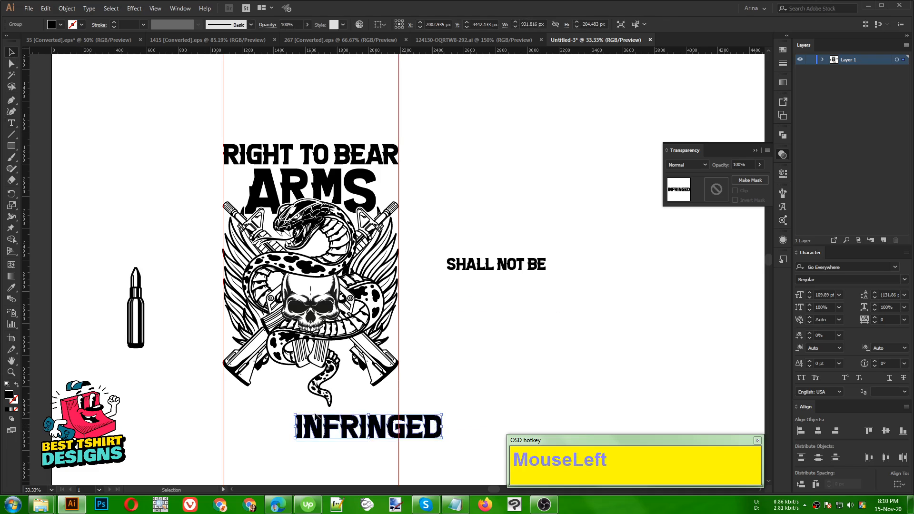
drag(297, 425, 225, 425)
drag(441, 426, 400, 428)
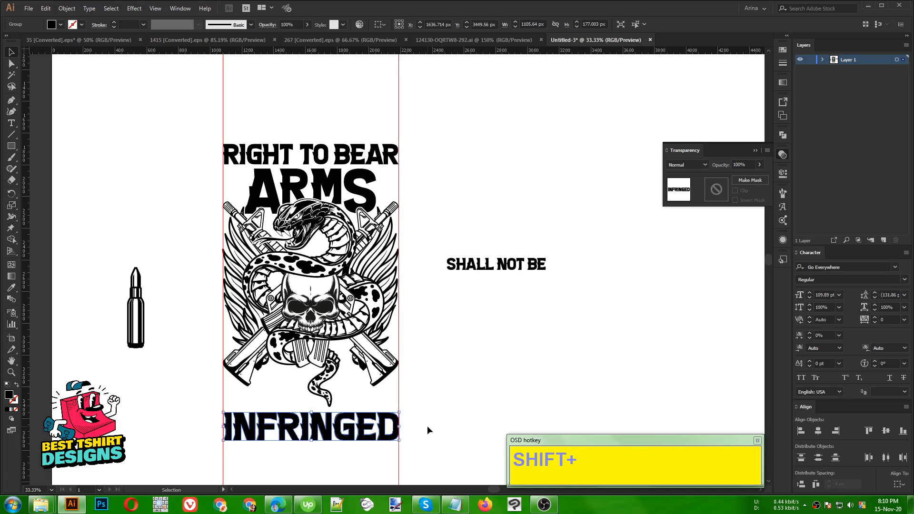
Nudge the outlined "INFRINGED" lettering up until the snake's tail slightly overlaps it.
key(Up)
key(Up)
key(Up)
key(Up)
key(Up)
key(Up)
key(Up)
key(Up)
key(Up)
key(Up)
key(Up)
key(Up)
key(Up)
key(Up)
key(Up)
key(Up)
key(Up)
key(Up)
key(Up)
key(Up)
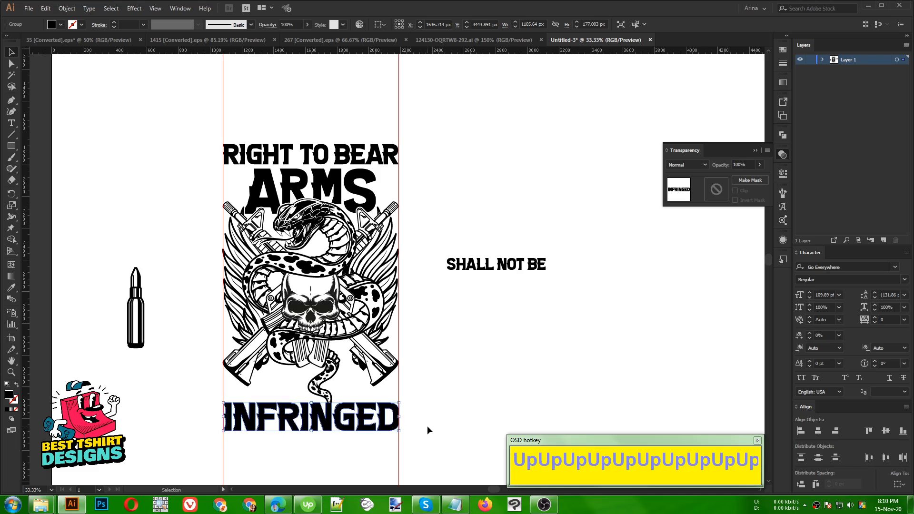
key(Up)
key(Up)
key(Up)
key(Up)
key(Up)
key(Up)
key(Up)
key(Up)
key(Up)
key(Up)
key(Up)
key(Up)
key(Up)
key(Up)
key(Up)
key(Up)
key(Up)
key(Up)
key(Up)
key(Up)
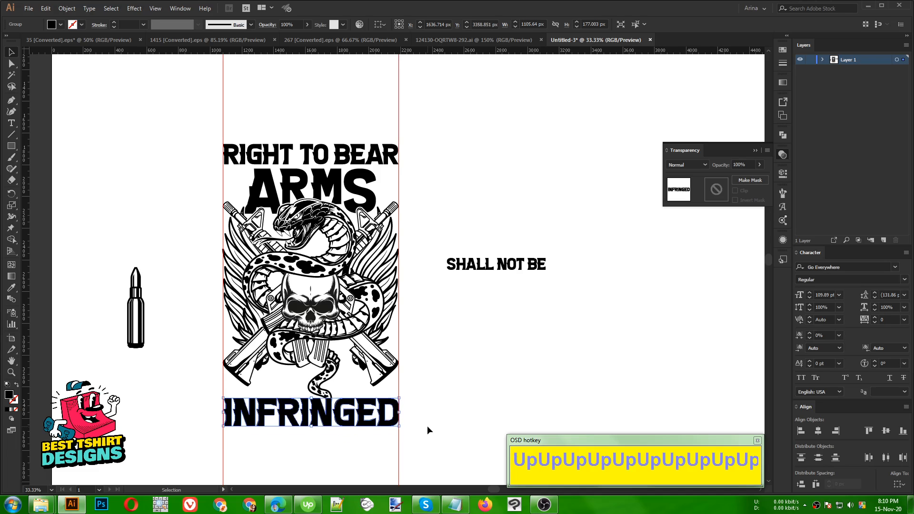
click(427, 426)
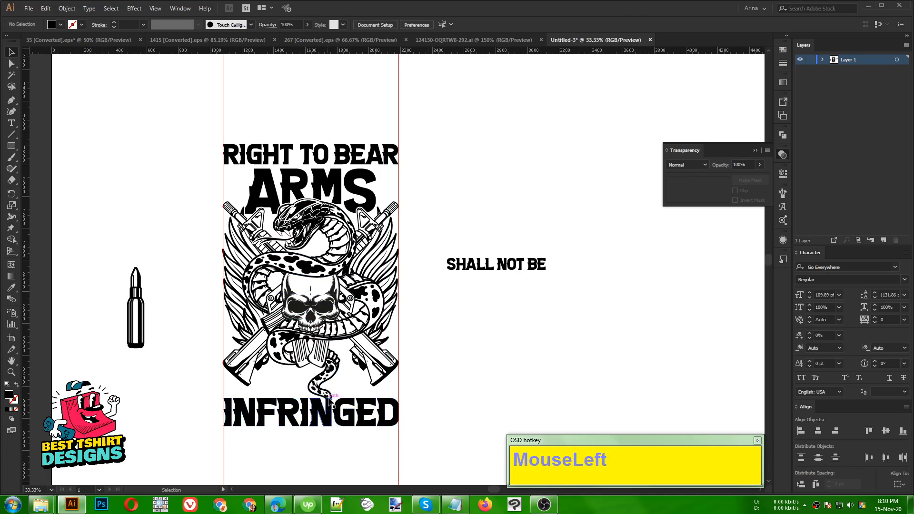
Copy the artwork silhouette path from the opacity mask of the "ARMS" lettering and return to normal artwork editing.
alt+scroll(318, 383, up, 1)
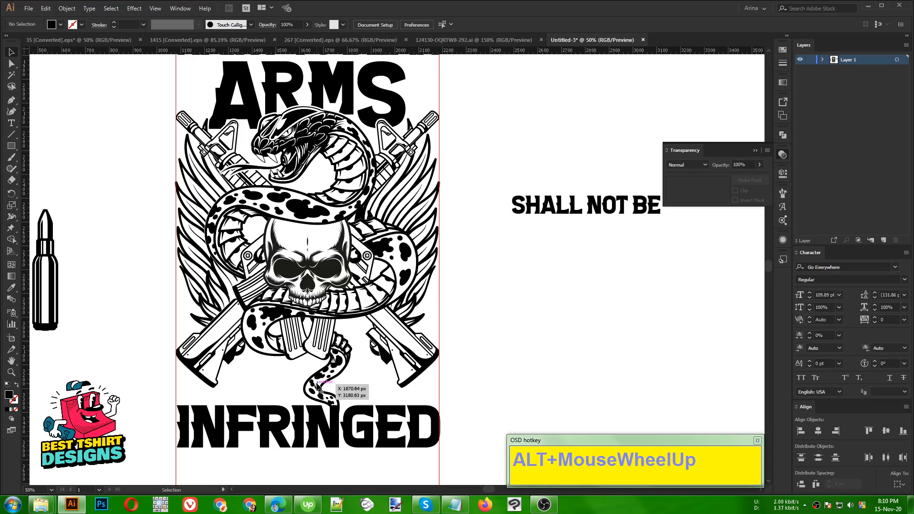
click(350, 97)
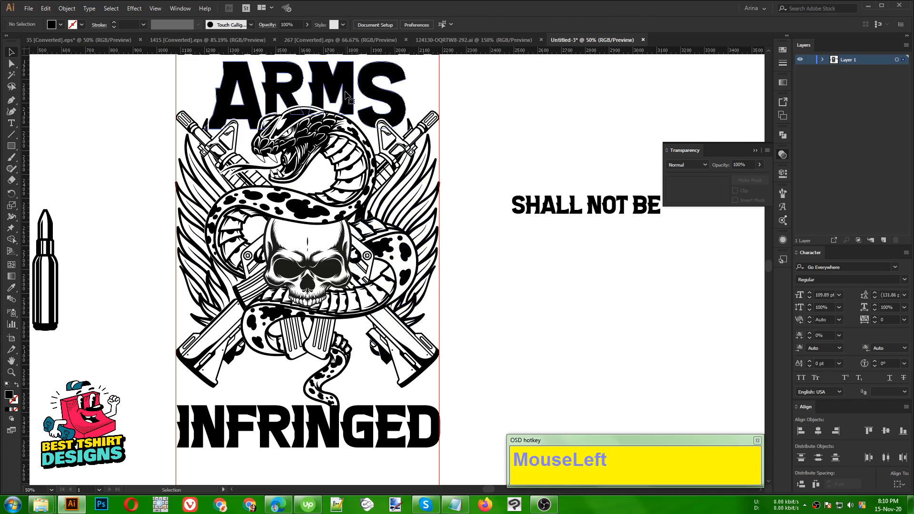
click(723, 192)
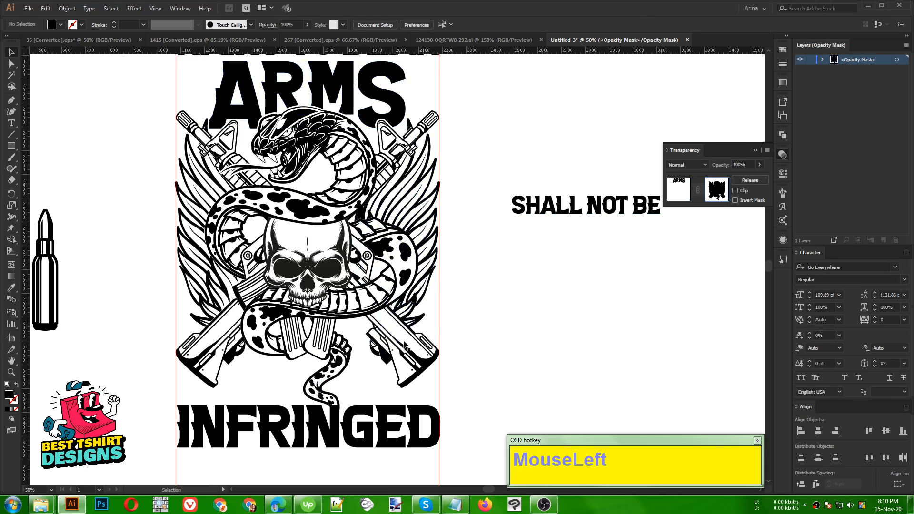
click(214, 307)
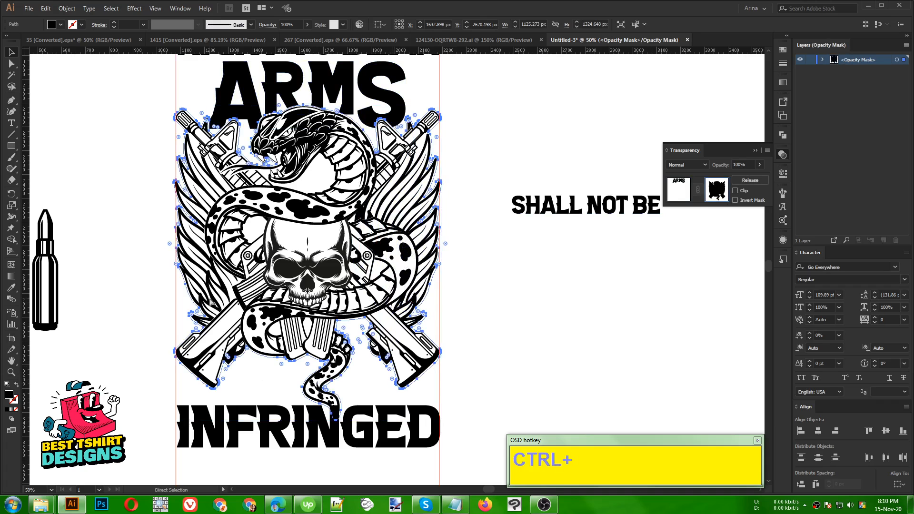
key(ctrl+c)
click(684, 199)
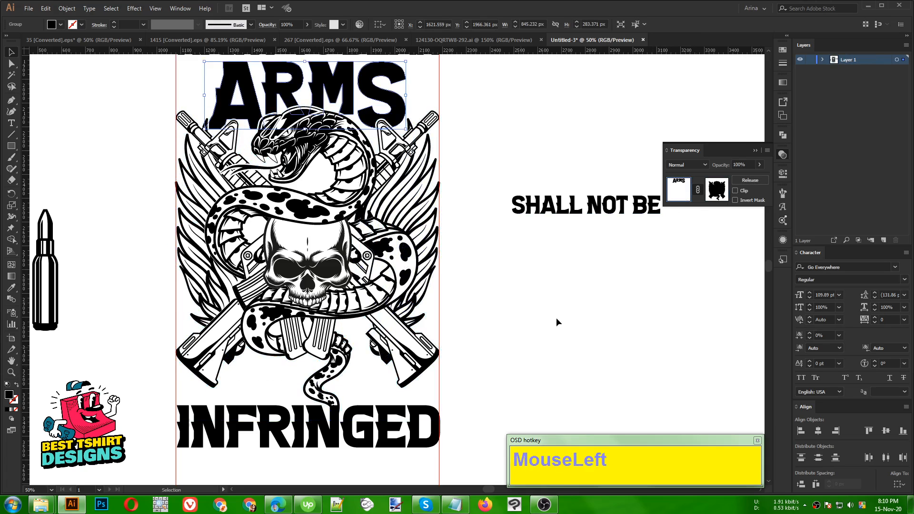
Give "INFRINGED" an opacity mask with Clip off and paste the copied silhouette in place, so the snake's tail cuts into the lettering.
click(371, 416)
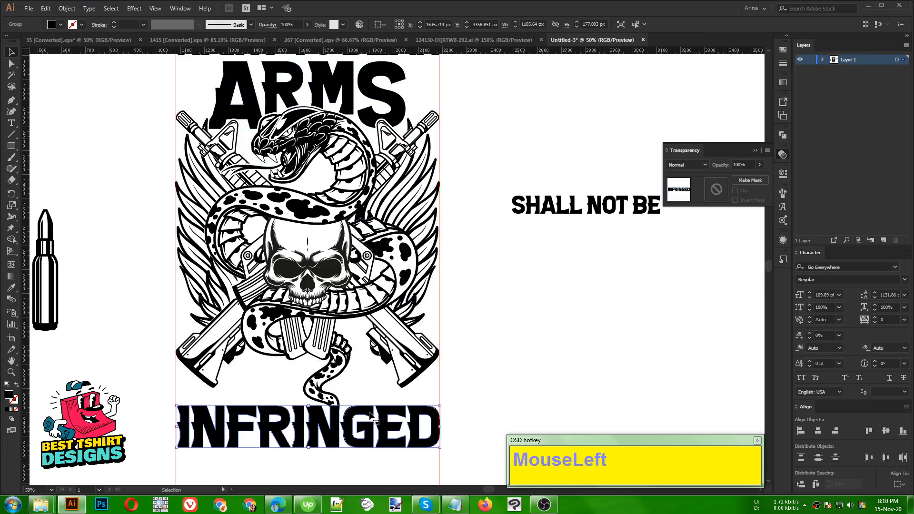
click(716, 190)
click(735, 190)
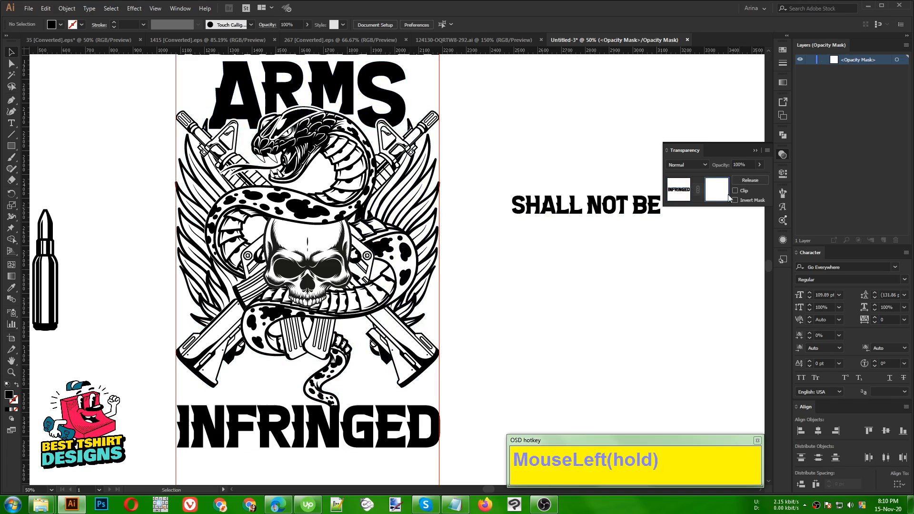
key(ctrl+f)
click(457, 374)
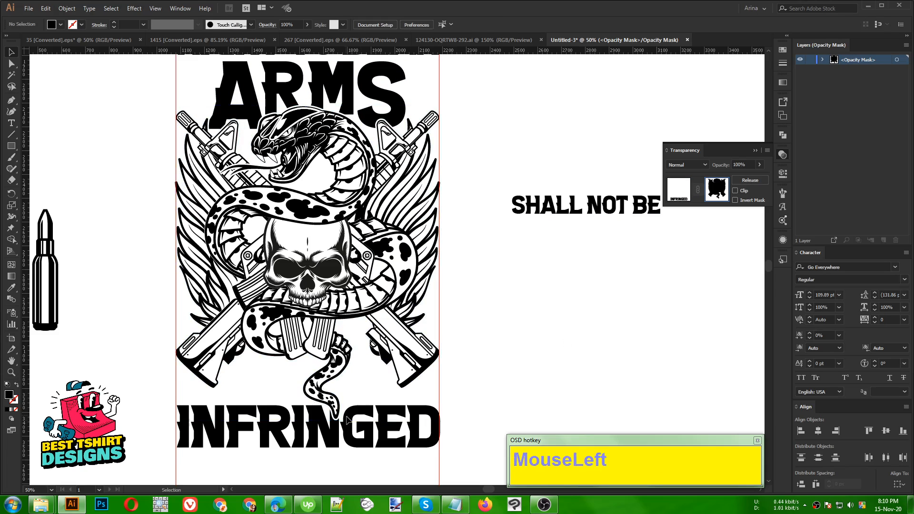
click(678, 188)
click(499, 350)
Move the "SHALL NOT BE" text down beside the rifle stocks, just outside the artwork.
scroll(499, 349, up, 3)
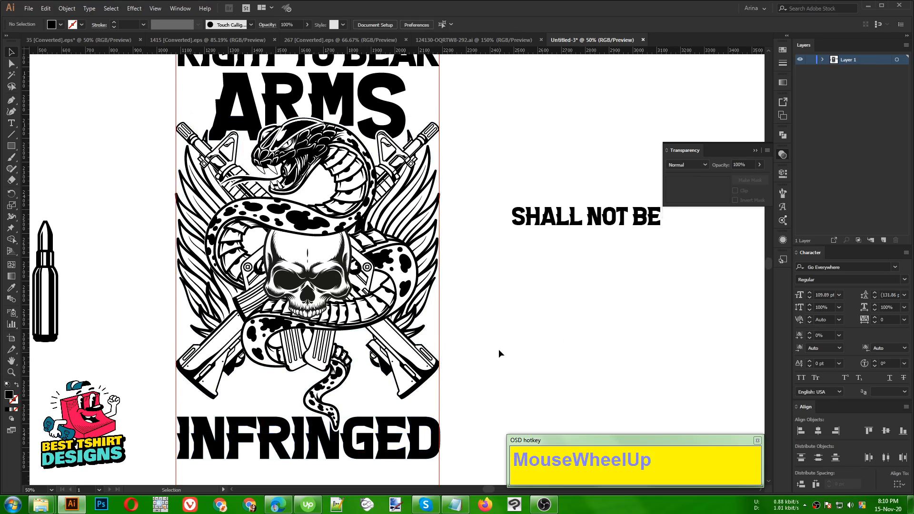
scroll(384, 335, down, 1)
click(478, 379)
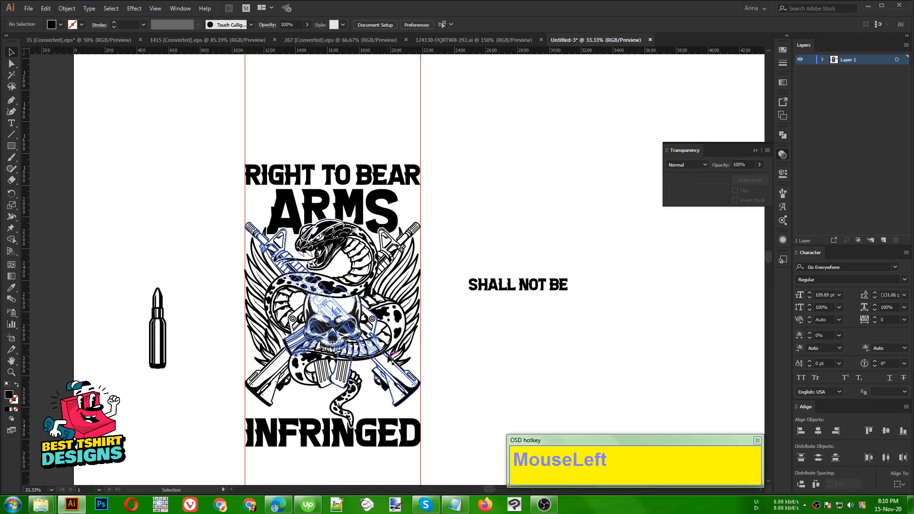
drag(521, 302, 491, 377)
click(486, 392)
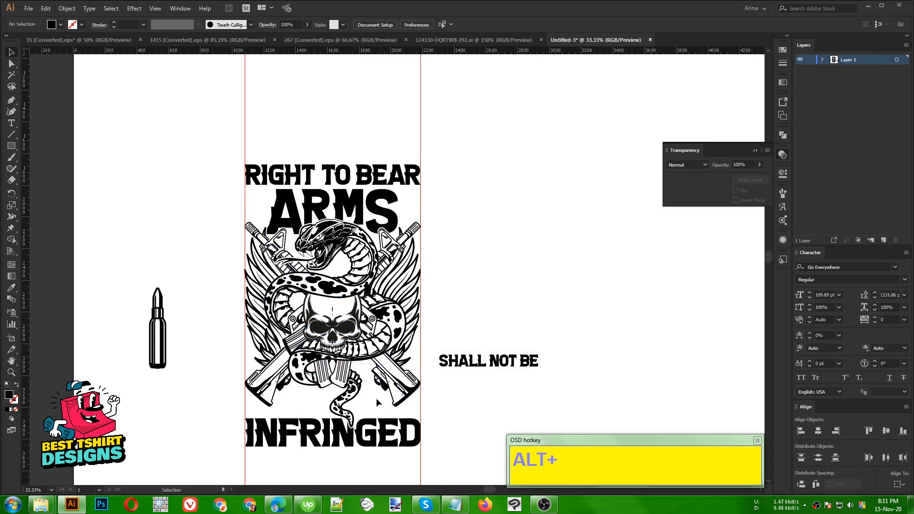
Draw a black rectangle about 728 by 181 px across the lower rifles and magazines, above "INFRINGED".
scroll(384, 398, up, 1)
scroll(384, 398, up, 1)
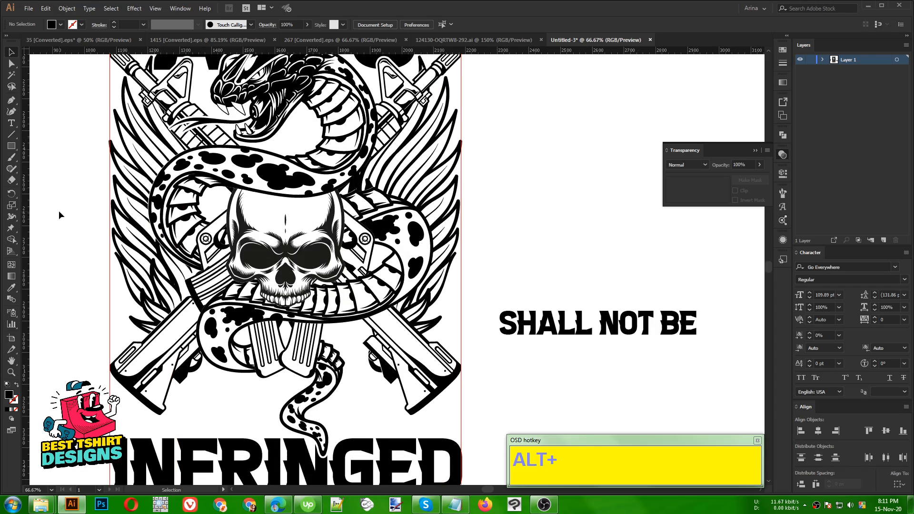
click(14, 148)
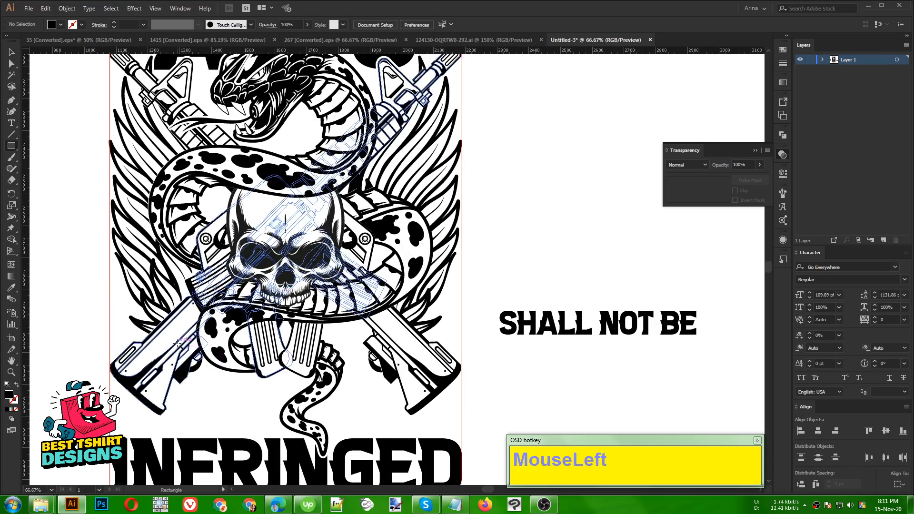
drag(176, 342, 407, 399)
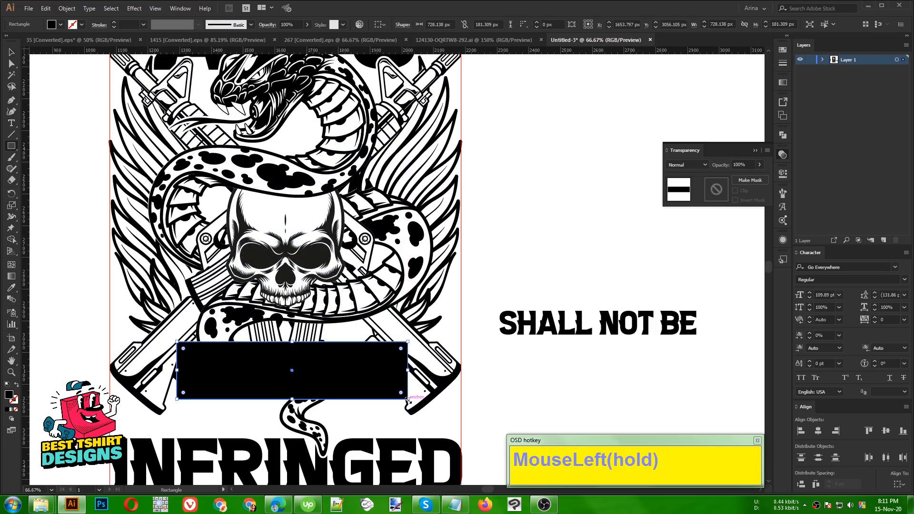
Move the rectangle out of the artwork to frame "SHALL NOT BE" and swap its fill and stroke.
scroll(407, 399, down, 1)
key(v)
drag(331, 387, 508, 266)
key(shift+x)
key(v)
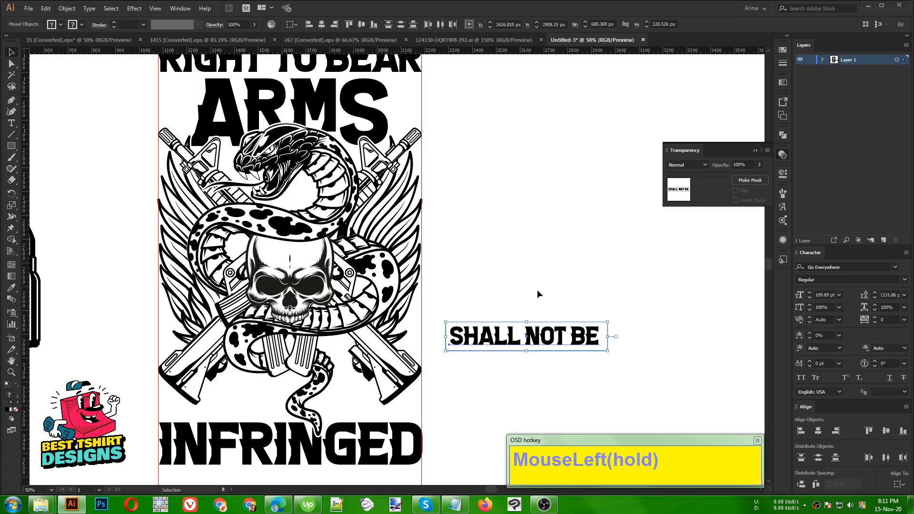
Centre the SHALL NOT BE text and its surrounding rectangle on each other, and set the rectangle's stroke weight to 10 pt.
click(324, 26)
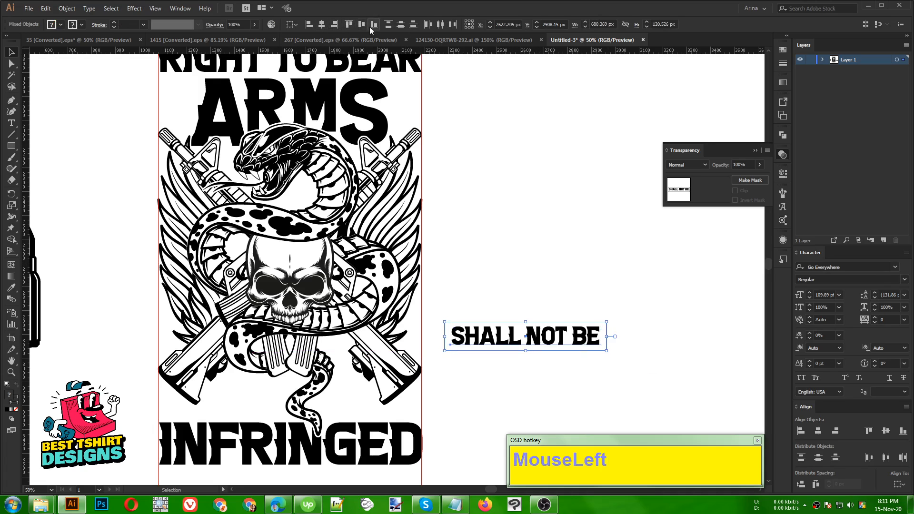
drag(499, 177, 534, 205)
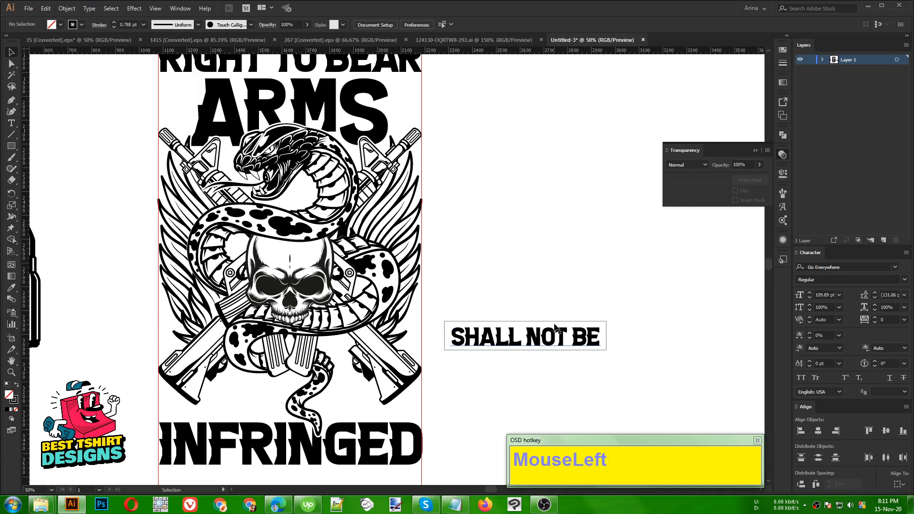
click(555, 323)
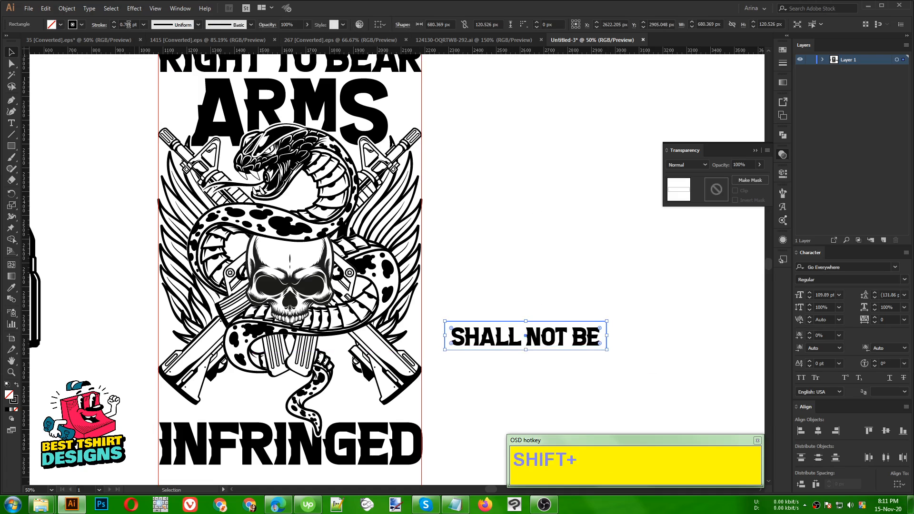
scroll(128, 25, up, 1)
click(485, 299)
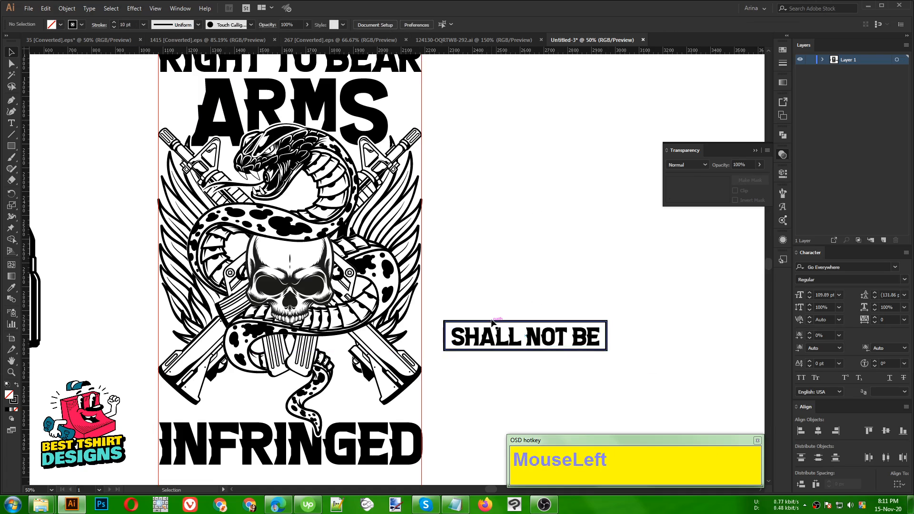
Move the rectangle onto the artwork between the rifle stocks, scale it proportionally to about 809 by 143 px, and nudge it slightly down.
drag(480, 322, 245, 360)
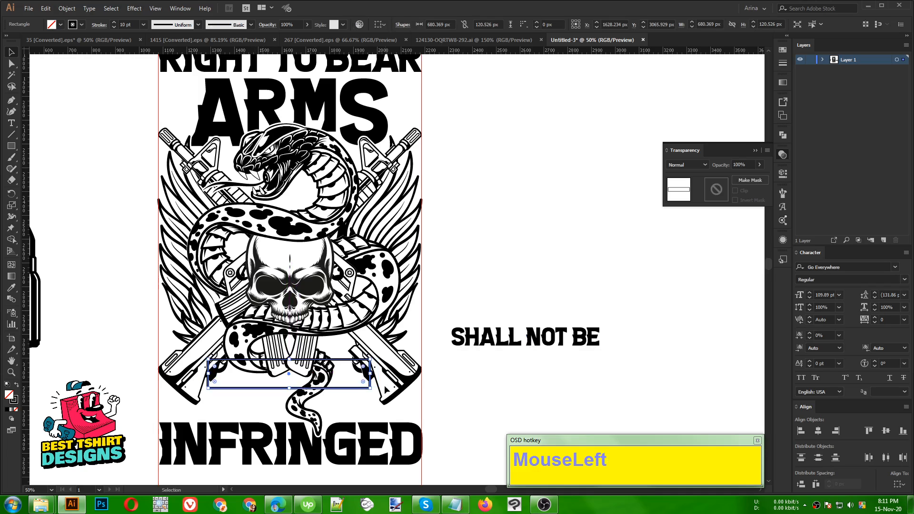
drag(369, 390, 387, 393)
click(462, 292)
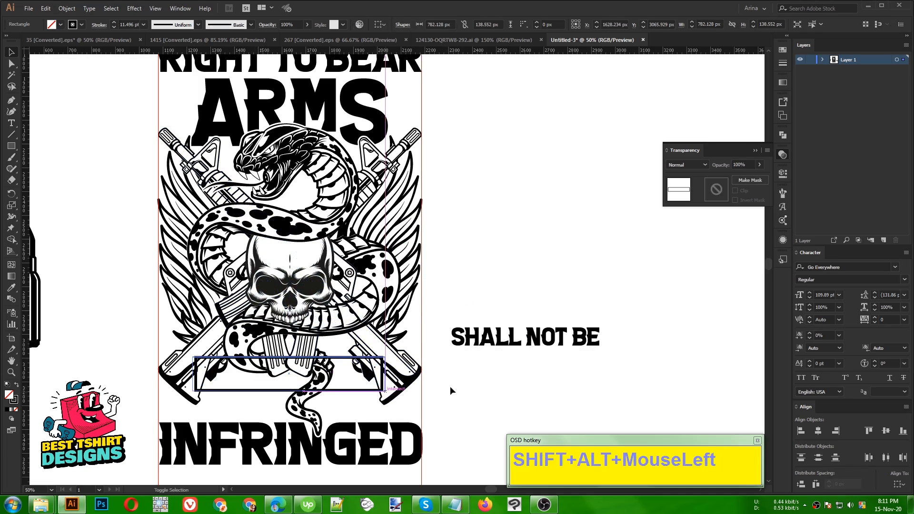
key(Up)
key(Up)
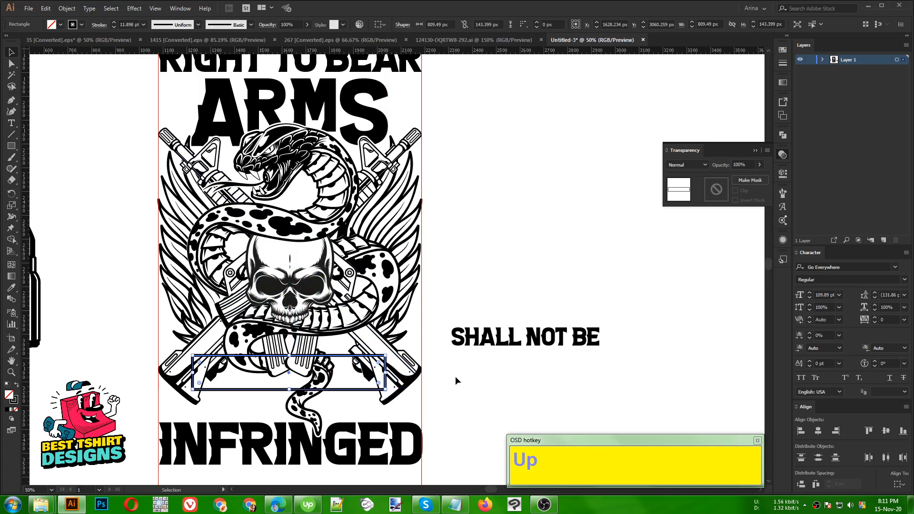
key(Down)
key(Down)
key(Down)
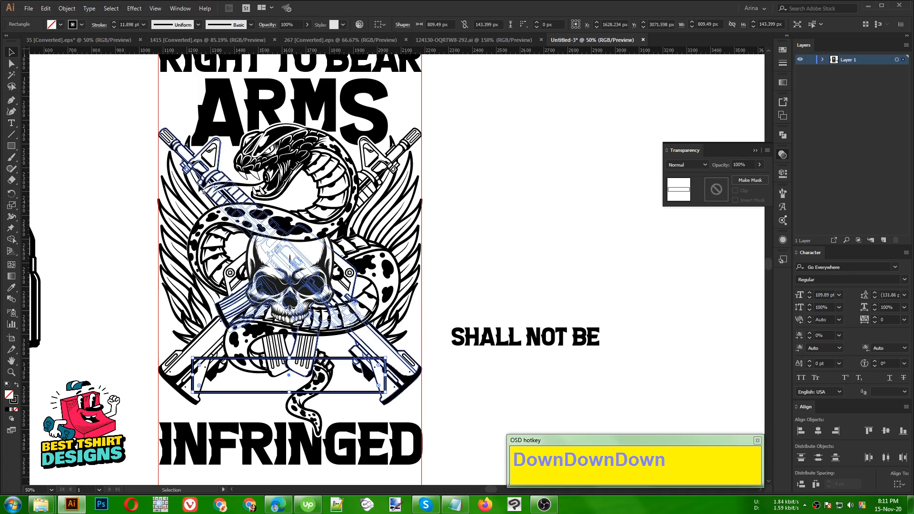
Apply a horizontal Arc warp with a -30% bend to the rectangle.
click(76, 9)
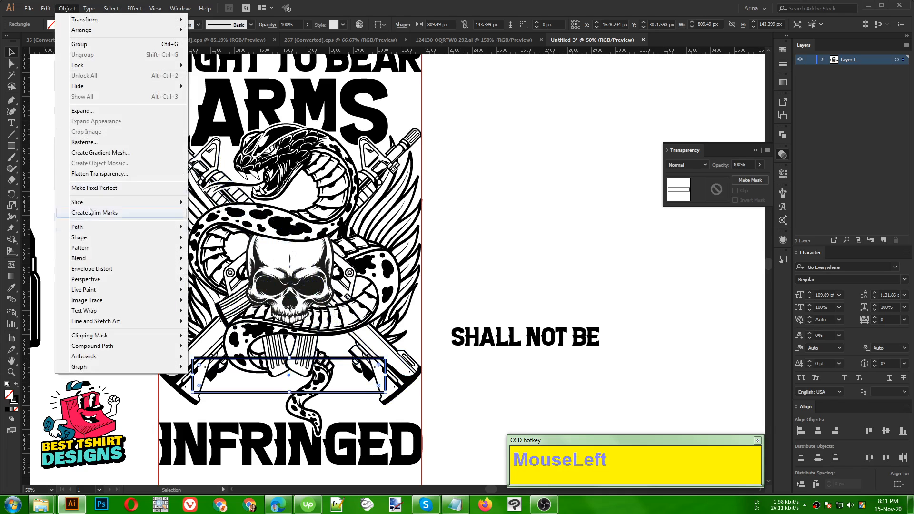
click(134, 8)
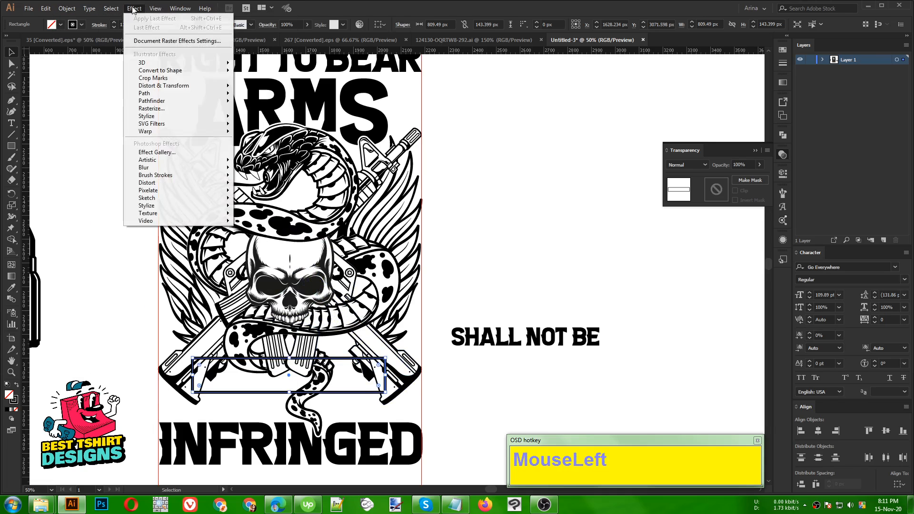
mouse_move(160, 136)
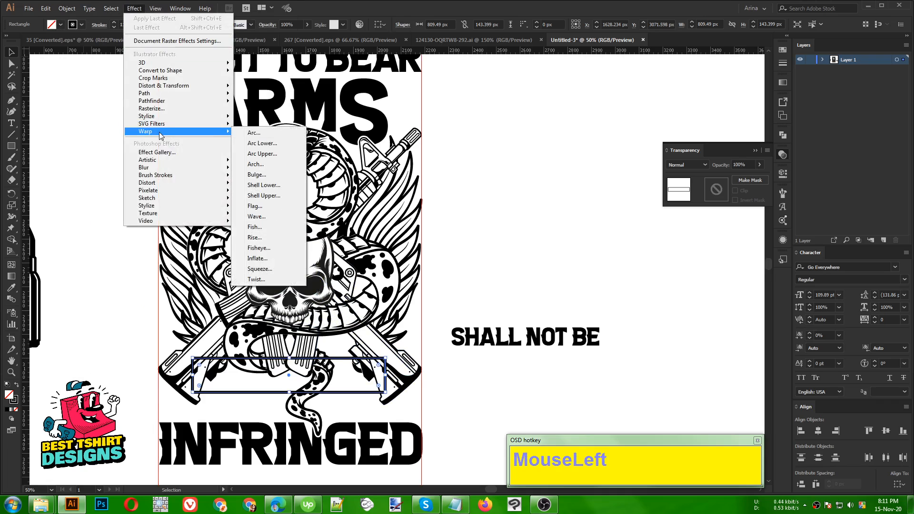
click(252, 134)
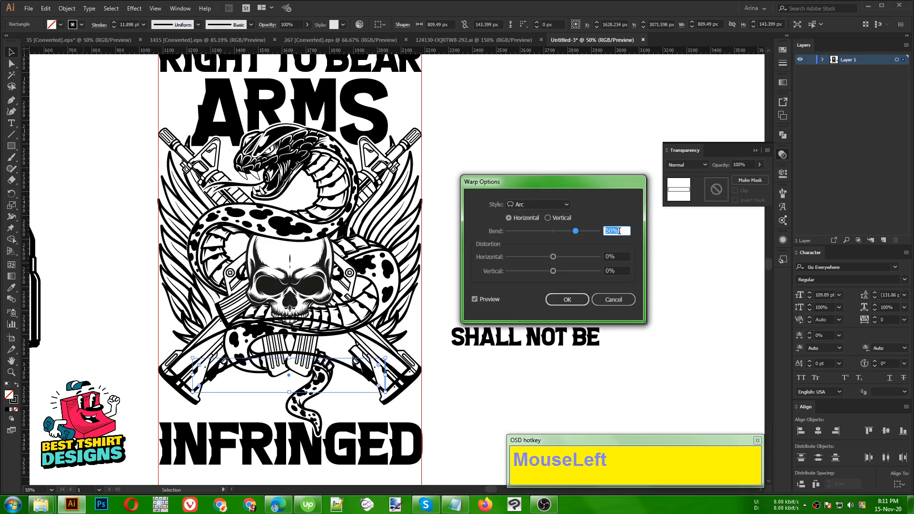
scroll(619, 231, down, 6)
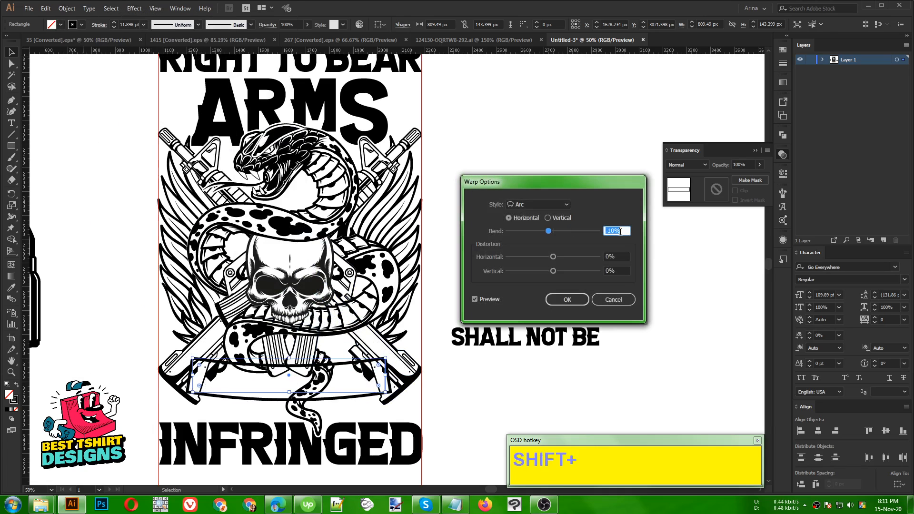
scroll(620, 232, down, 2)
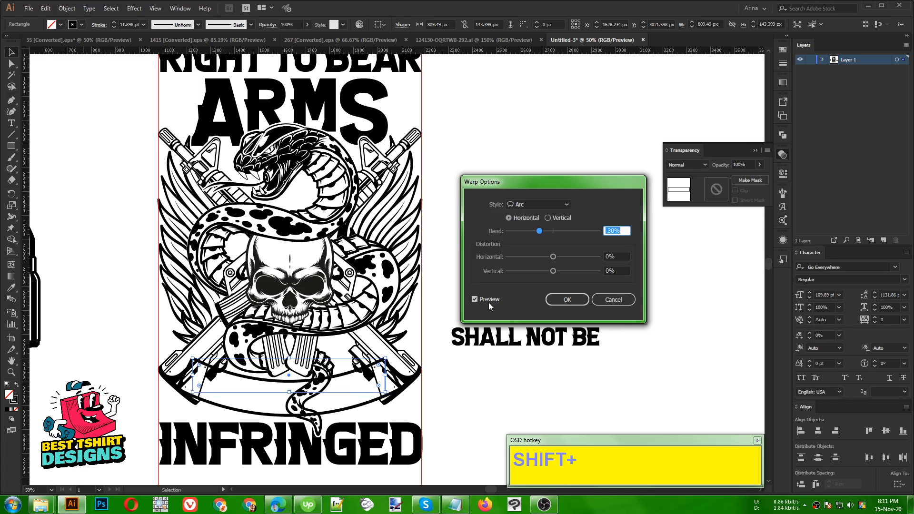
click(568, 303)
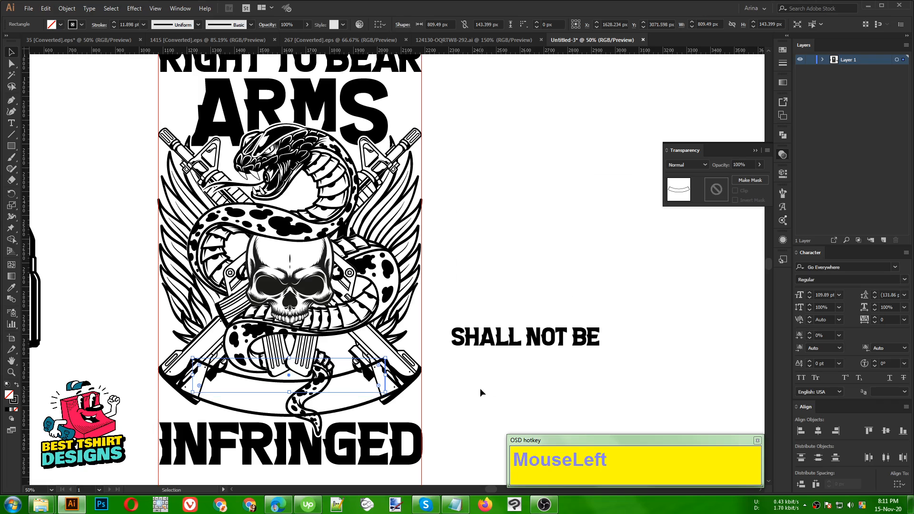
Expand the warped rectangle's appearance and nudge the resulting banner shape slightly up.
click(67, 11)
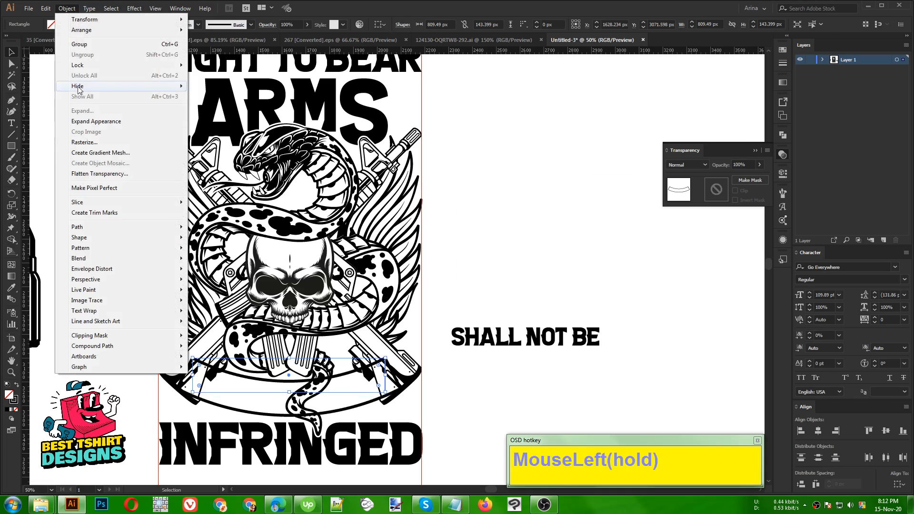
click(90, 119)
key(Up)
key(Up)
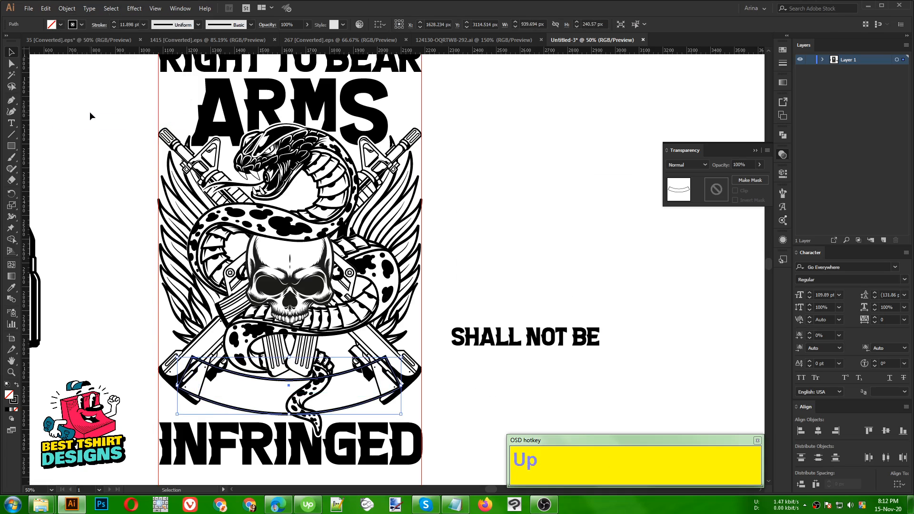
click(544, 262)
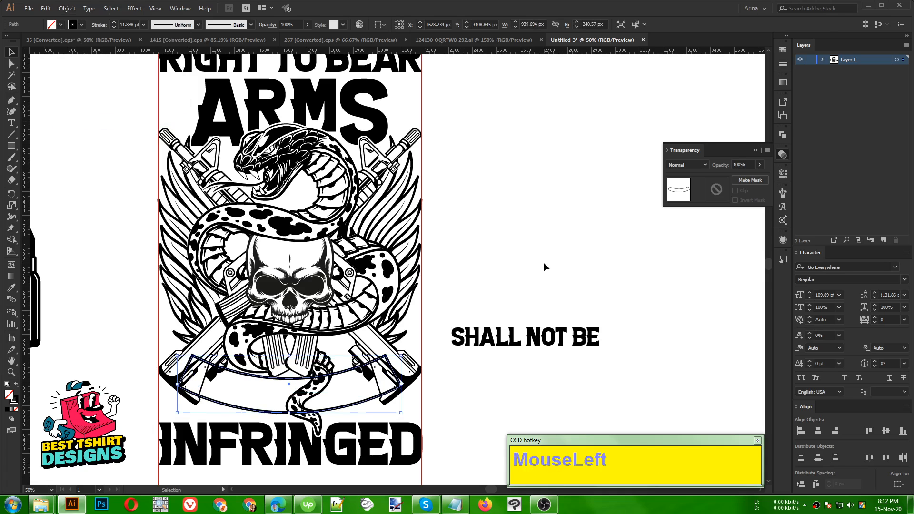
Copy the curved banner to the empty area beside the artwork and delete the copy's two upper anchor points, keeping only the lower arc.
drag(346, 409, 631, 278)
click(618, 307)
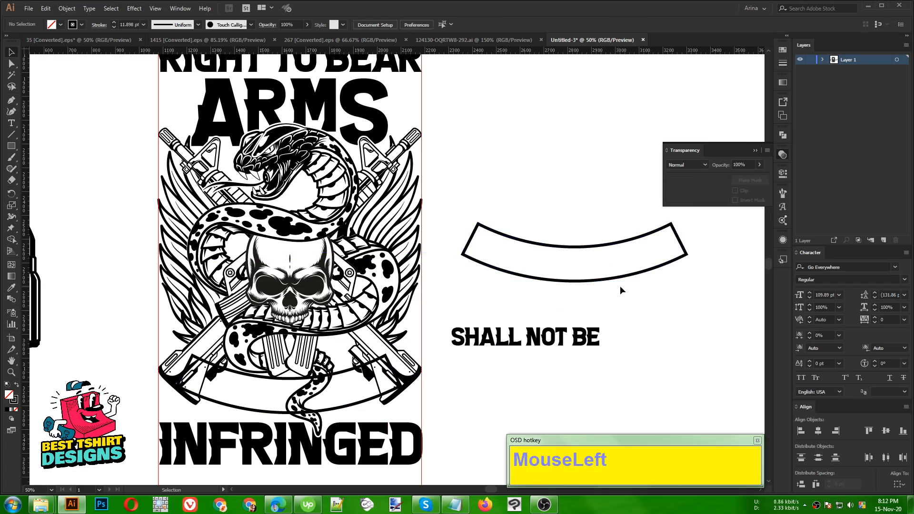
click(613, 280)
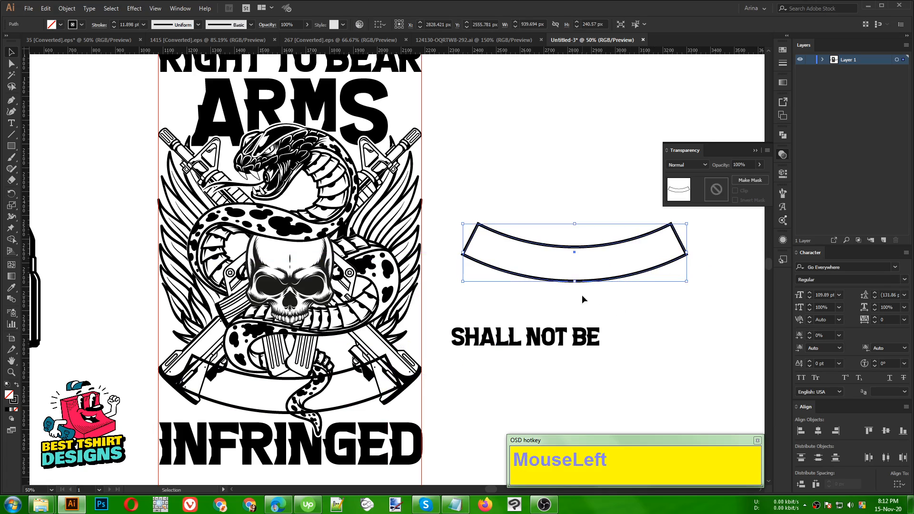
key(a)
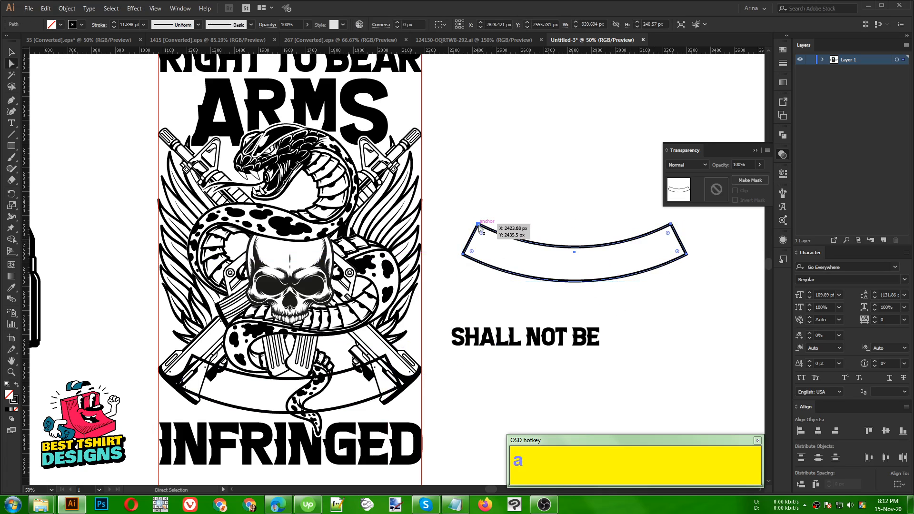
click(472, 211)
drag(471, 211, 642, 251)
key(Delete)
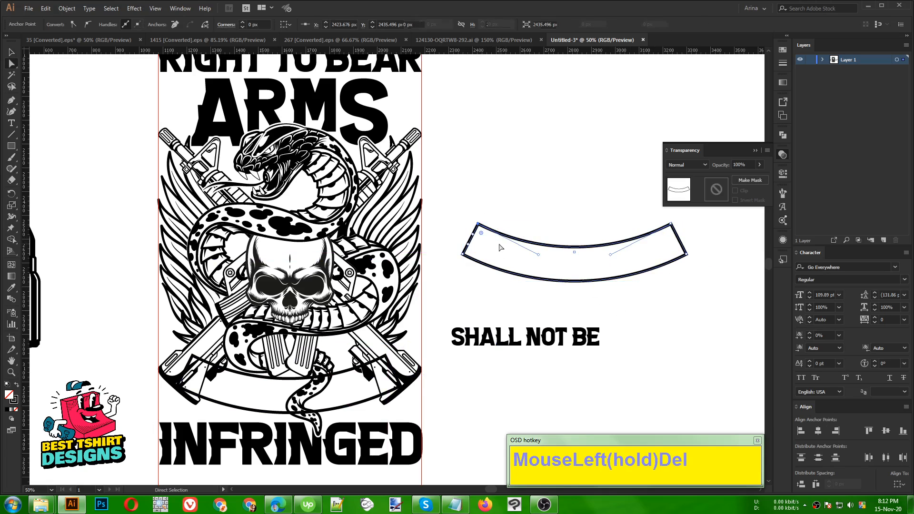
click(676, 233)
key(Delete)
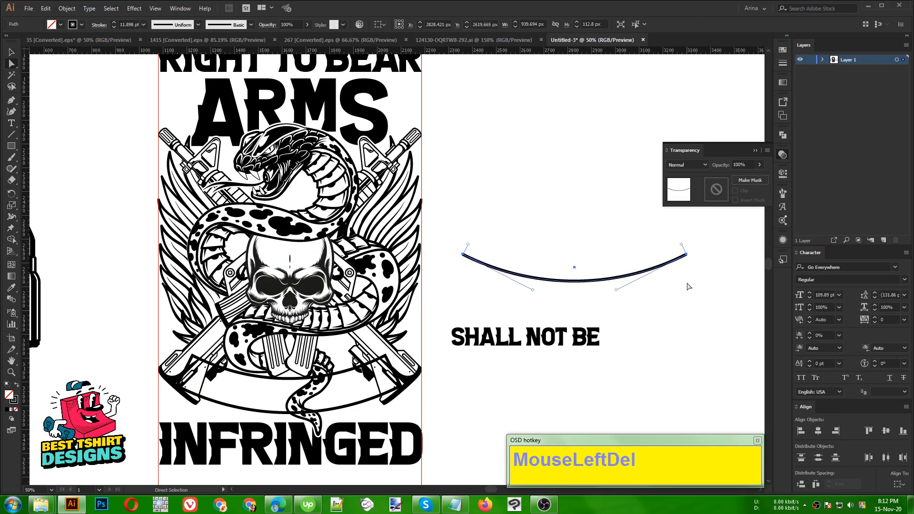
click(687, 286)
key(v)
click(651, 306)
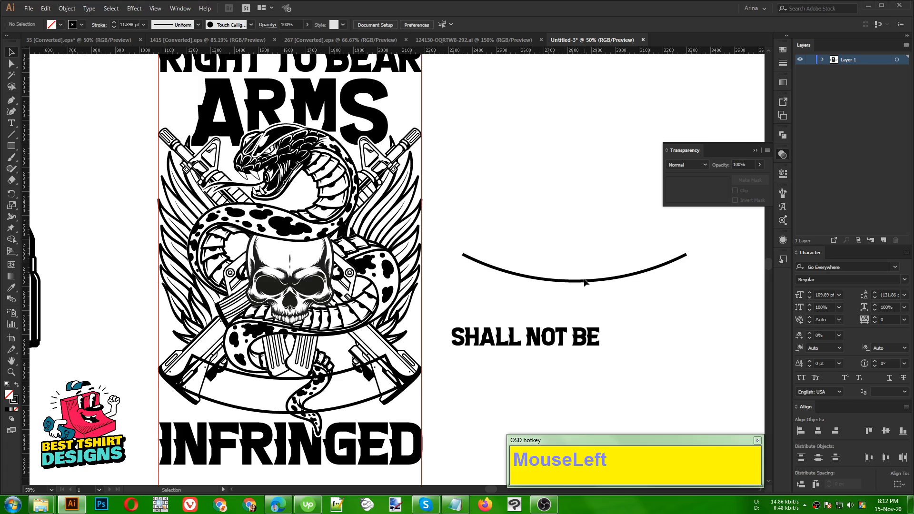
Cut the straight SHALL NOT BE text and paste it onto the arc as type on a path.
click(576, 339)
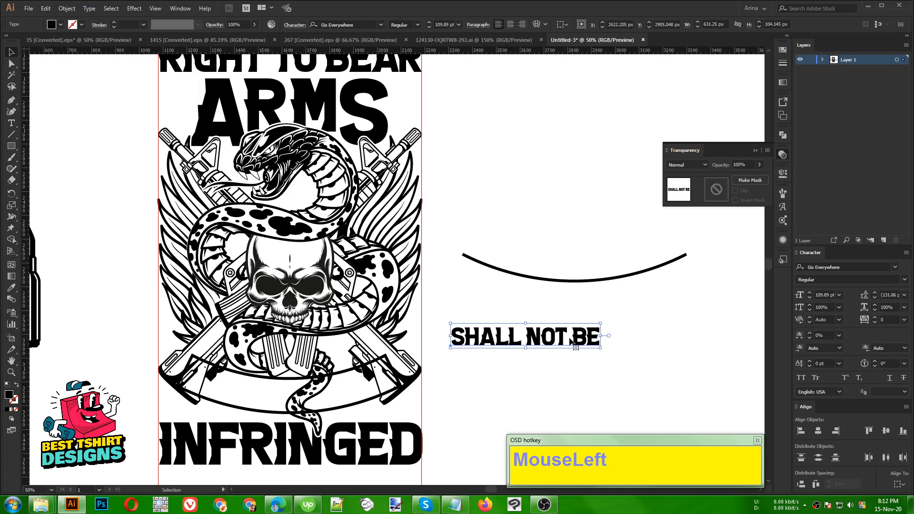
key(ctrl+x)
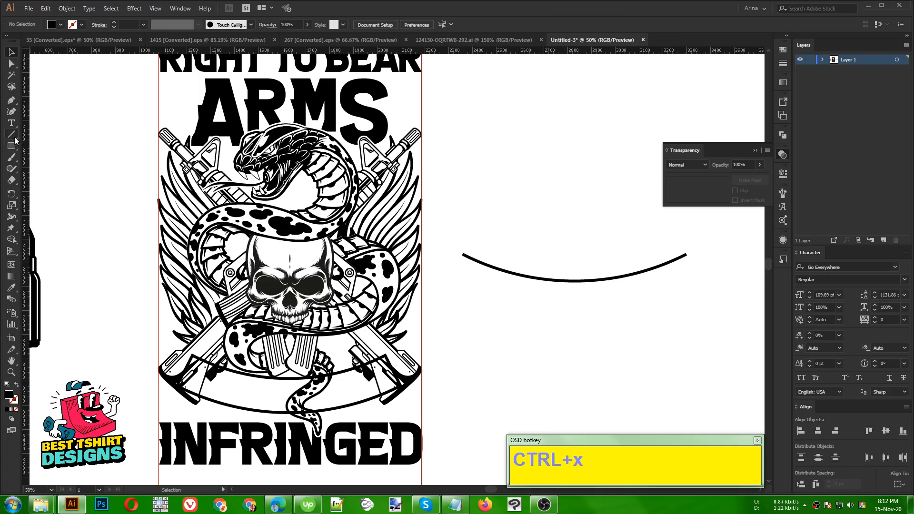
drag(11, 123, 71, 146)
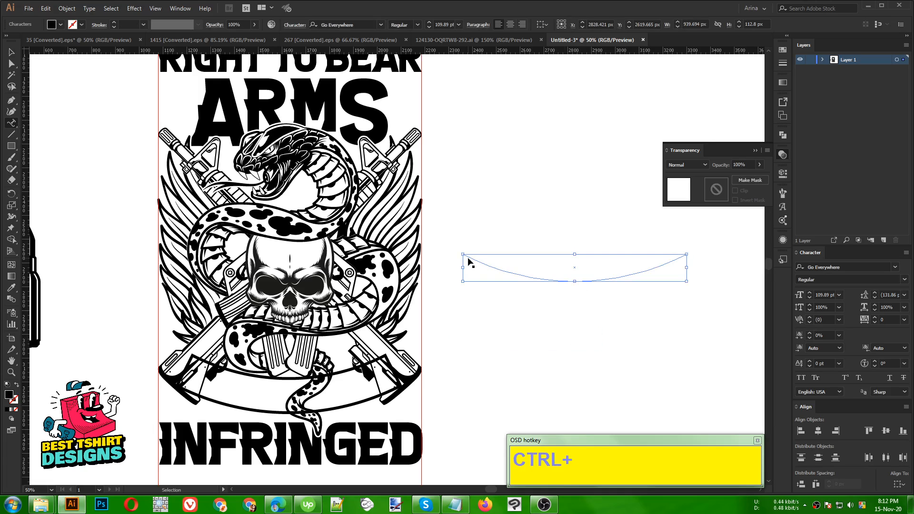
key(ctrl+v)
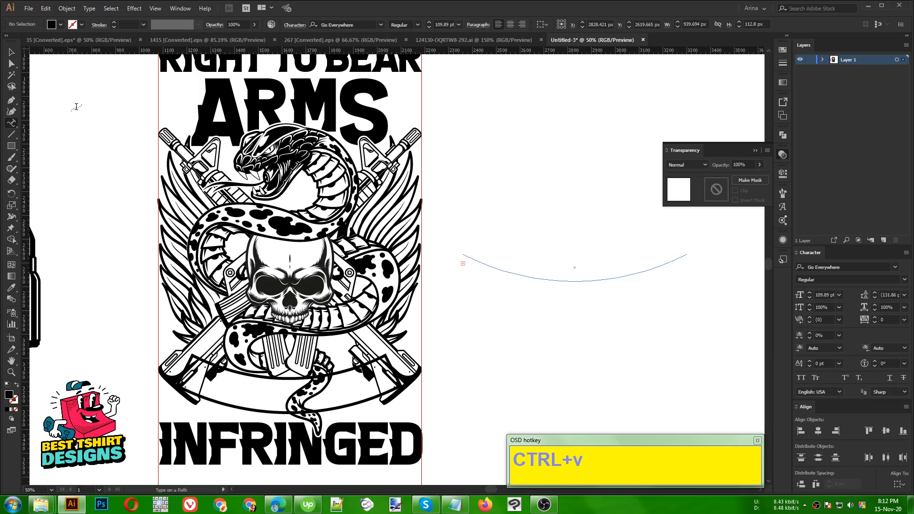
click(464, 261)
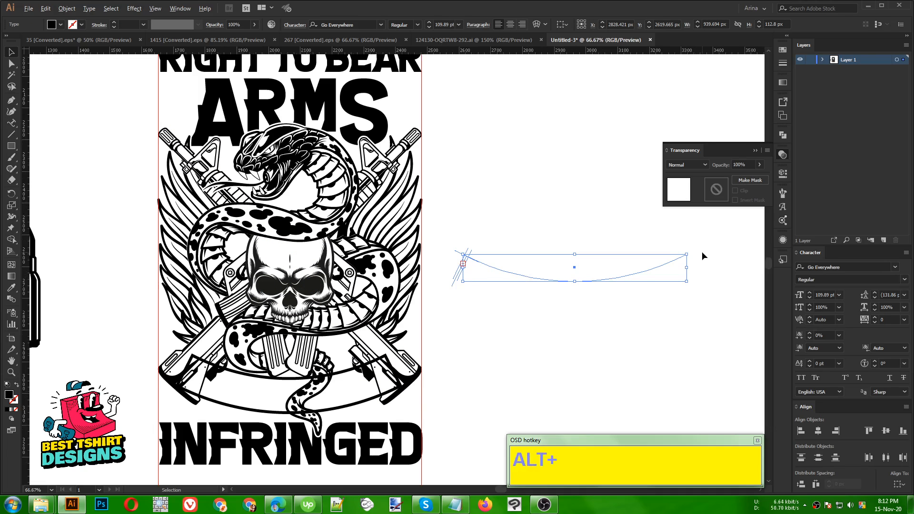
Extend the path text's range so SHALL NOT BE fits on the arc, and flip it to read upright on the curve's upper side.
scroll(702, 252, up, 2)
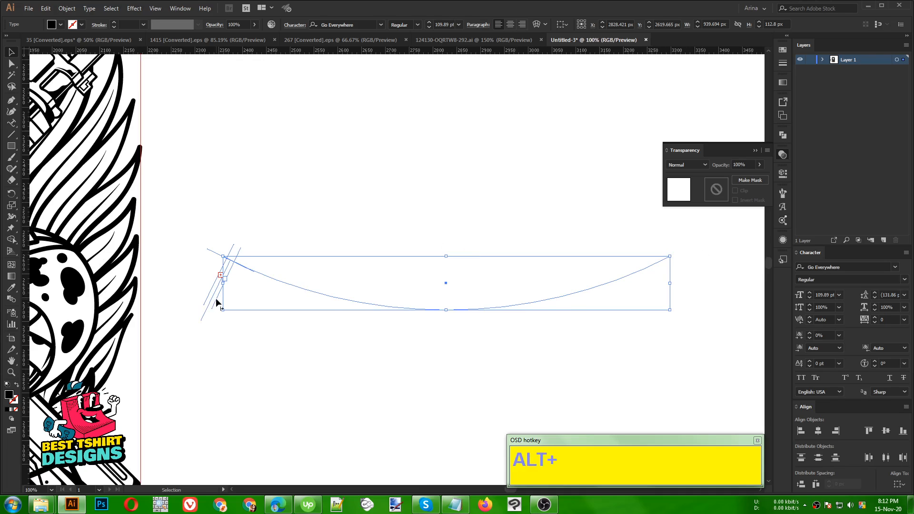
drag(215, 298, 569, 326)
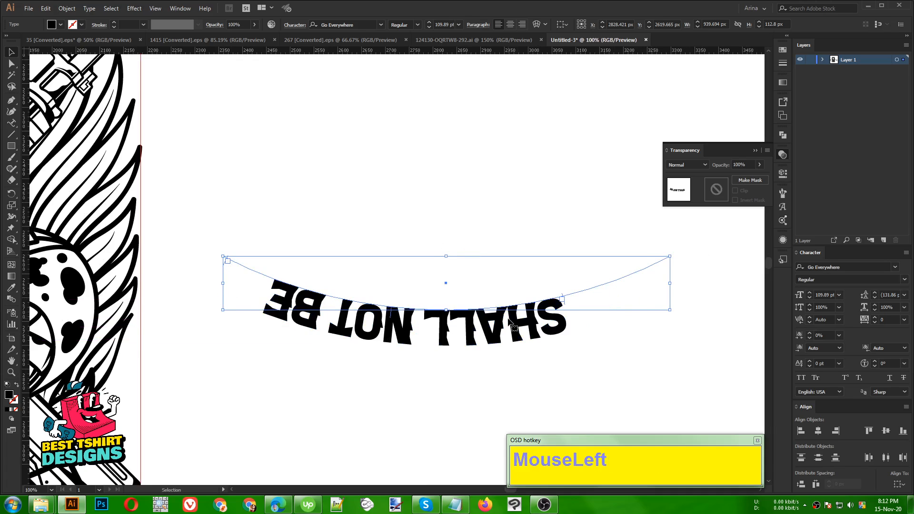
key(Right)
key(Left)
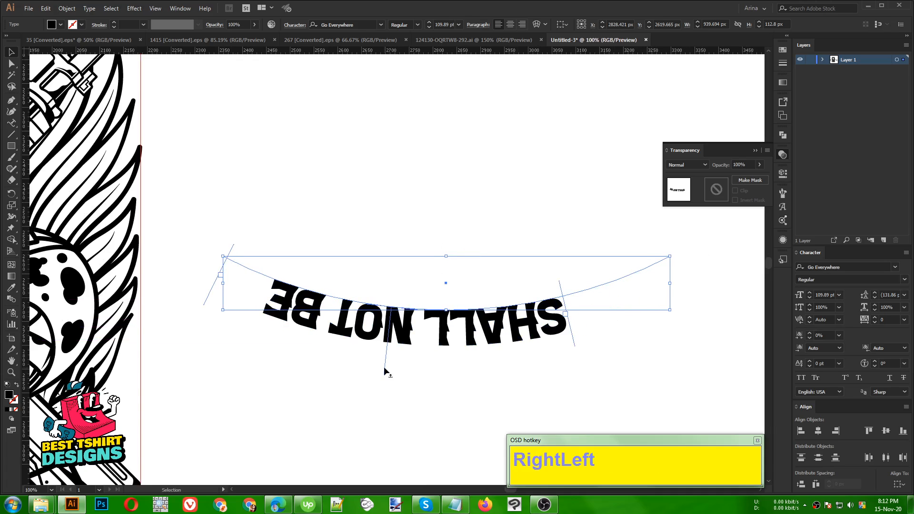
drag(384, 369, 456, 282)
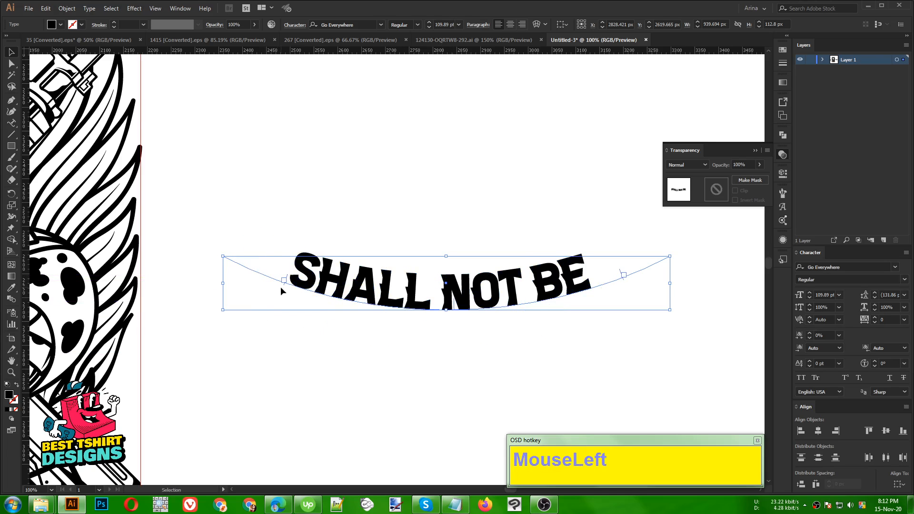
Stretch the path text's start and end brackets to both ends of the arc and centre-align the text.
drag(286, 287, 250, 272)
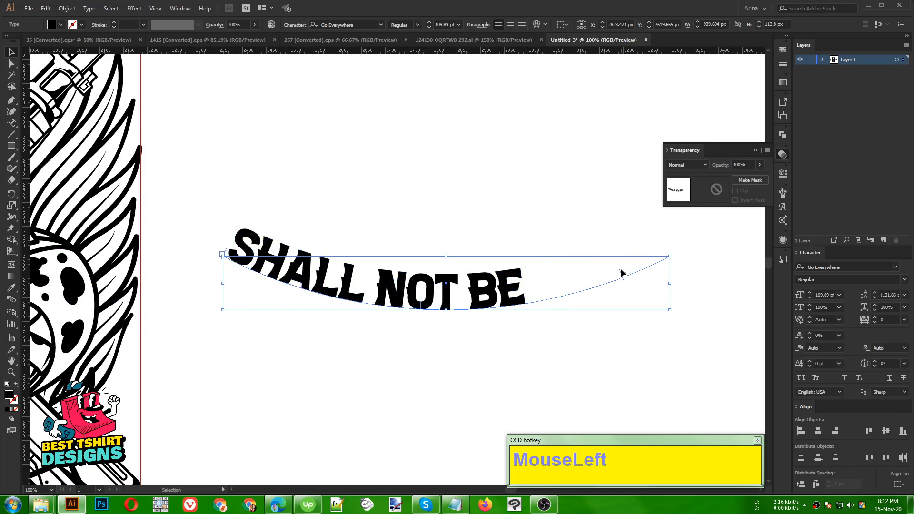
drag(621, 274, 706, 234)
click(511, 25)
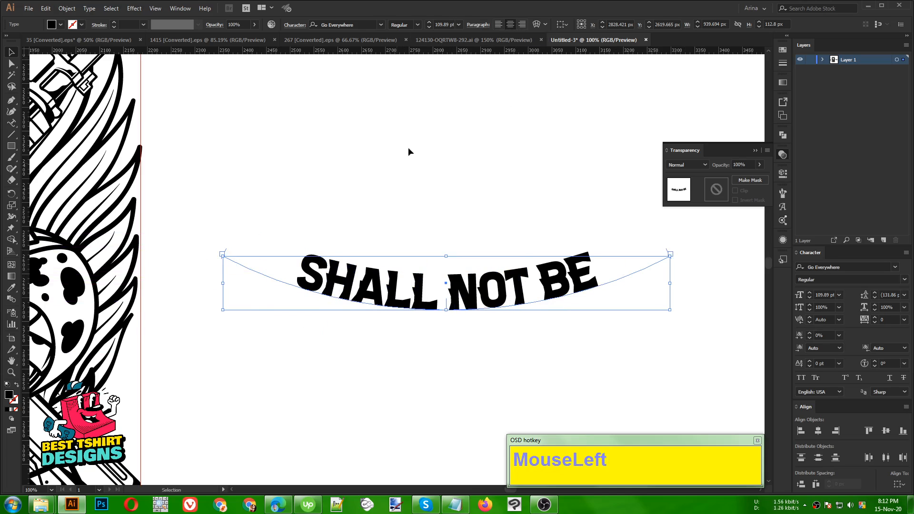
Set the curved SHALL NOT BE text to 140 pt and move it onto the banner above INFRINGED.
shift+scroll(450, 22, up, 4)
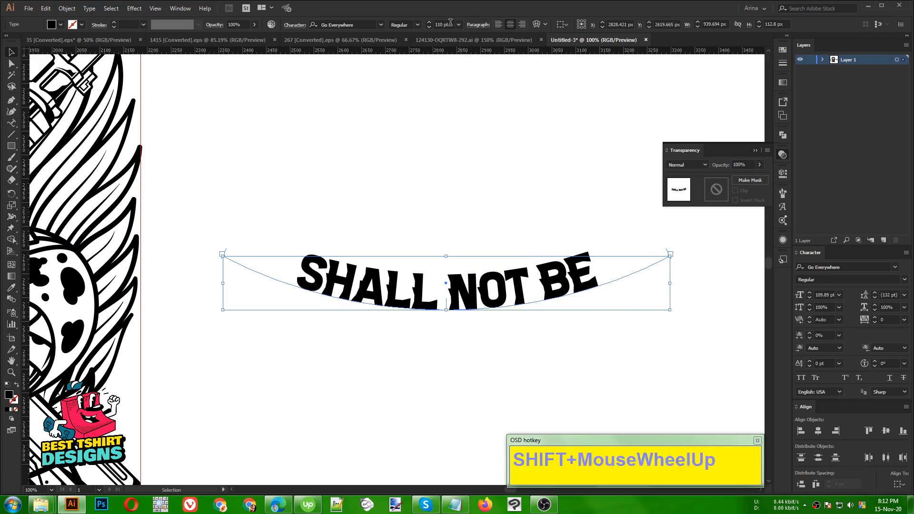
alt+scroll(486, 160, down, 2)
click(490, 160)
drag(475, 225, 189, 351)
alt+scroll(486, 355, down, 1)
alt+scroll(291, 355, up, 2)
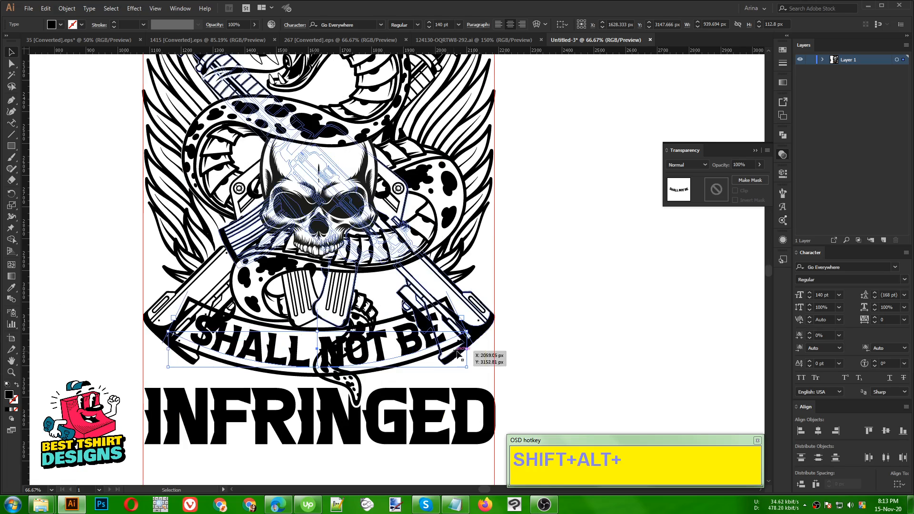
Enlarge the curved text to about 148 pt, nudge it up within the banner and convert it to outlines.
drag(466, 348, 476, 352)
click(470, 293)
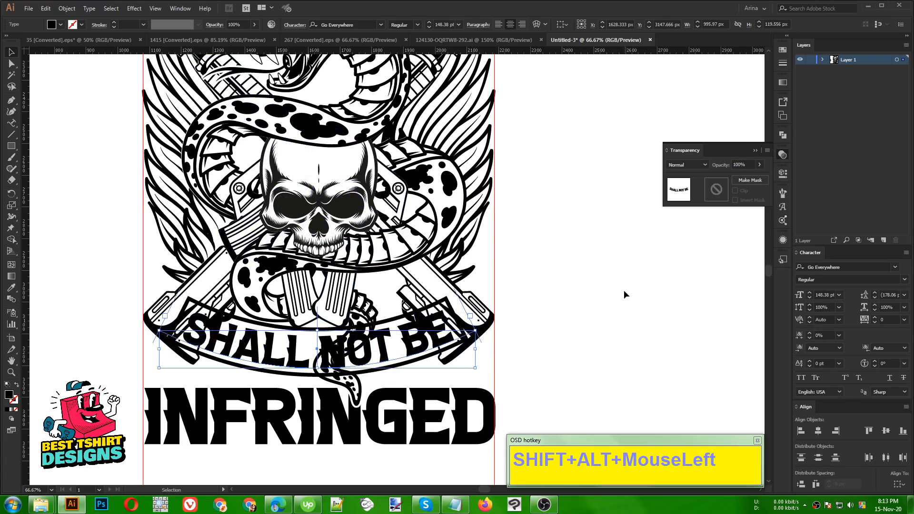
key(Up)
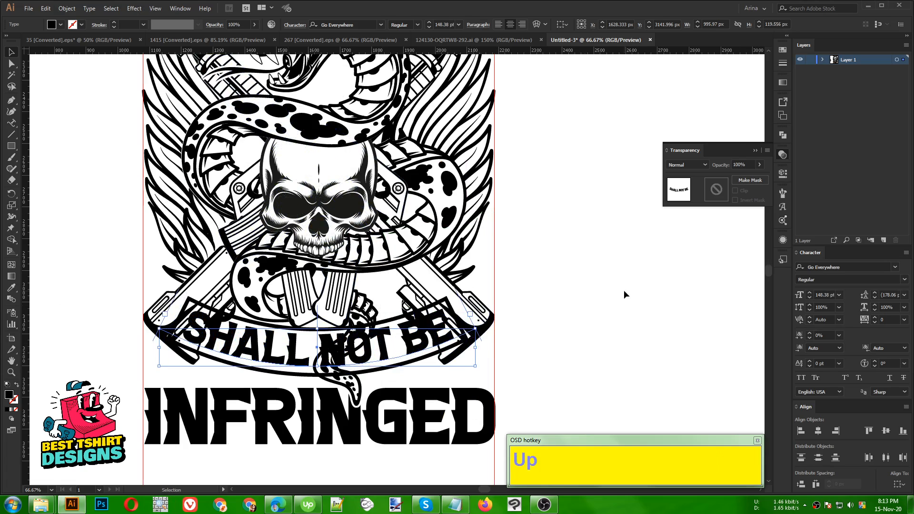
right_click(384, 342)
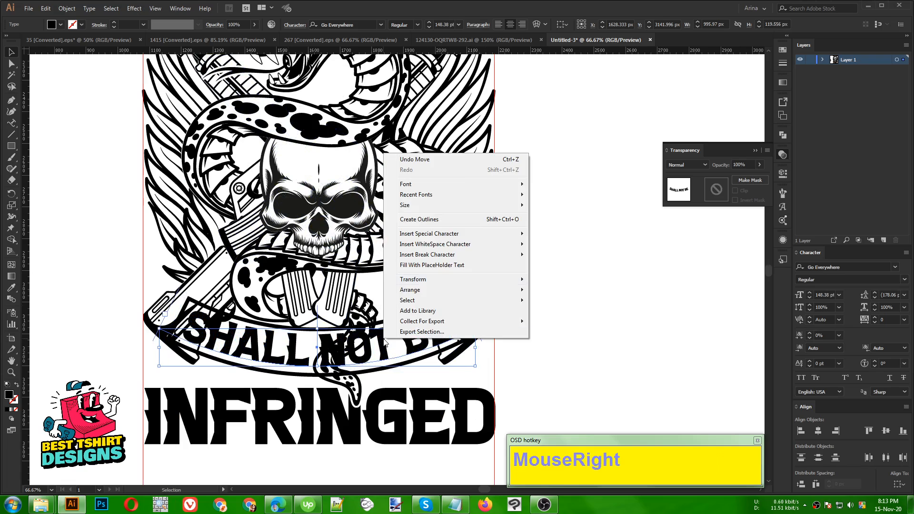
click(422, 220)
click(509, 337)
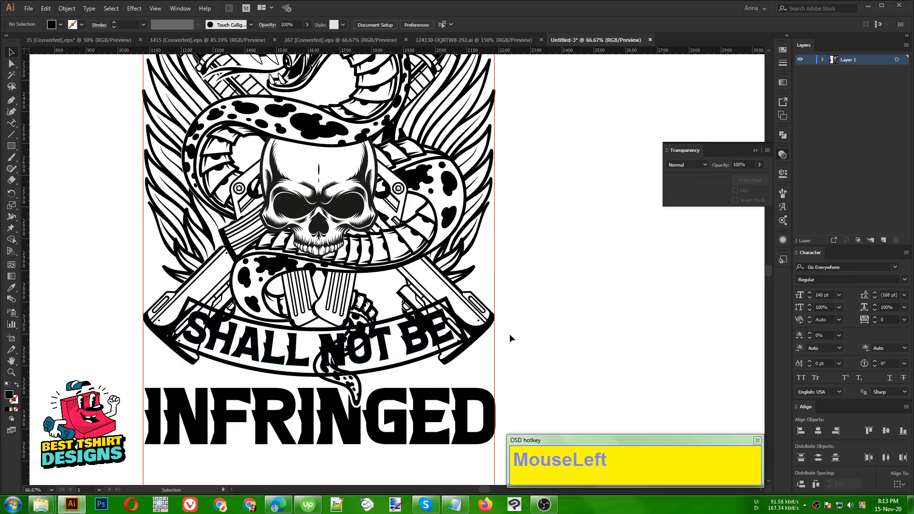
Copy the curved banner outline and paste it in place into the opacity mask of the skull and snake artwork.
click(388, 369)
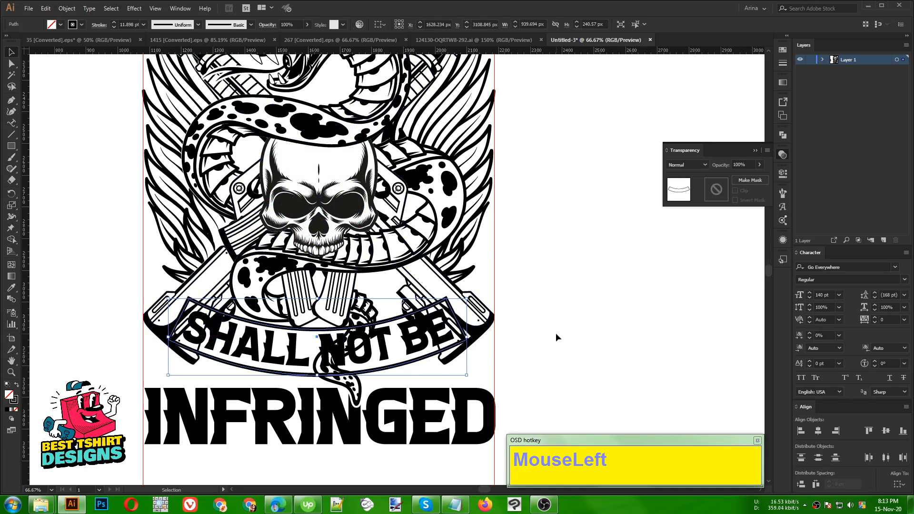
key(ctrl+c)
click(486, 332)
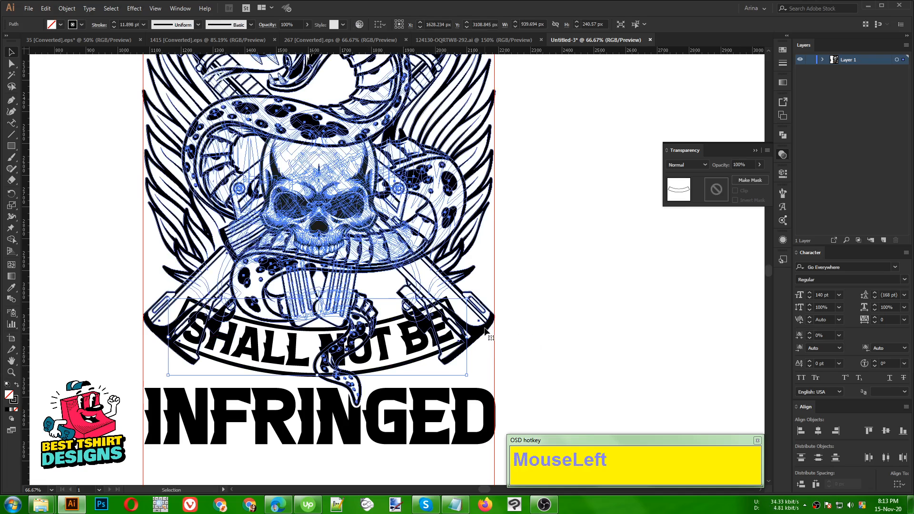
click(709, 187)
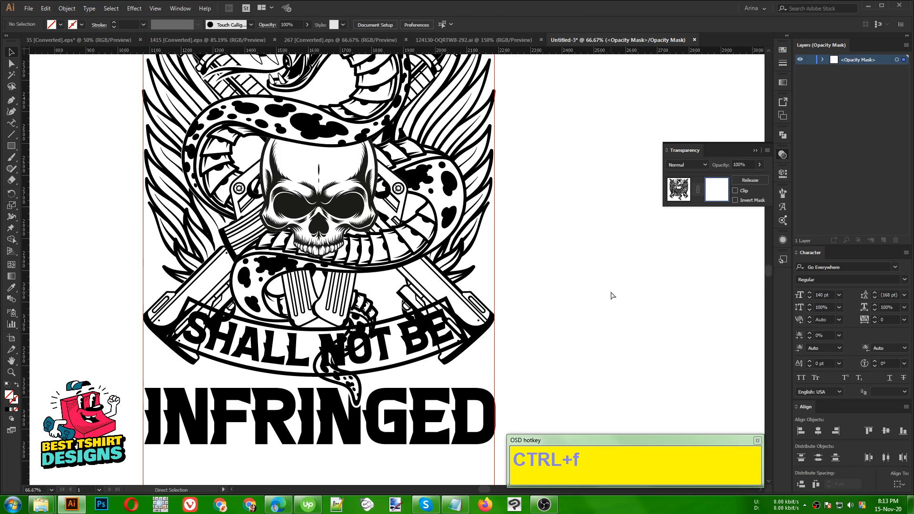
key(ctrl+f)
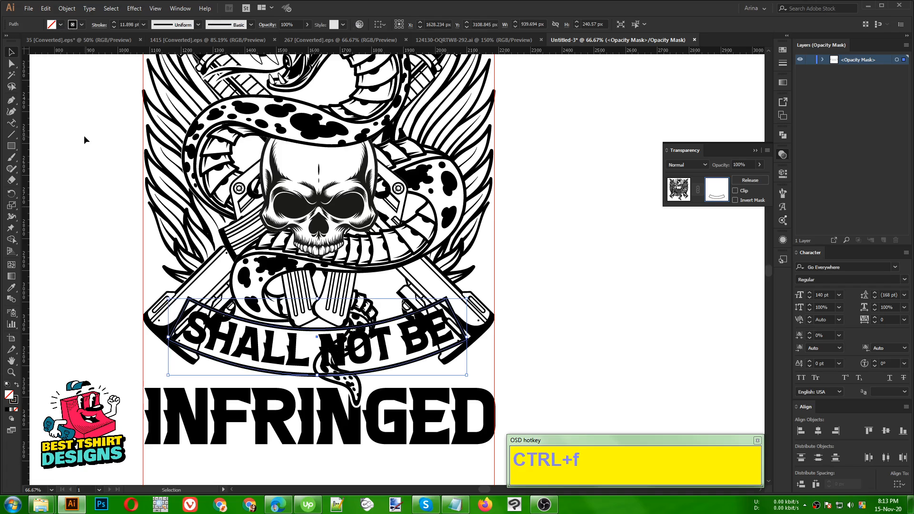
Swap the pasted banner's stroke for a black fill to hide the artwork behind it, and exit mask editing.
key(shift+x)
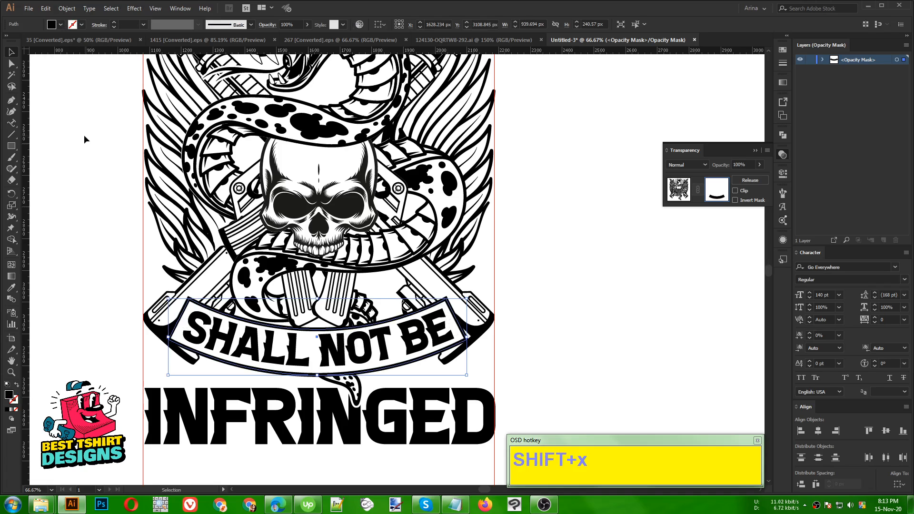
click(598, 352)
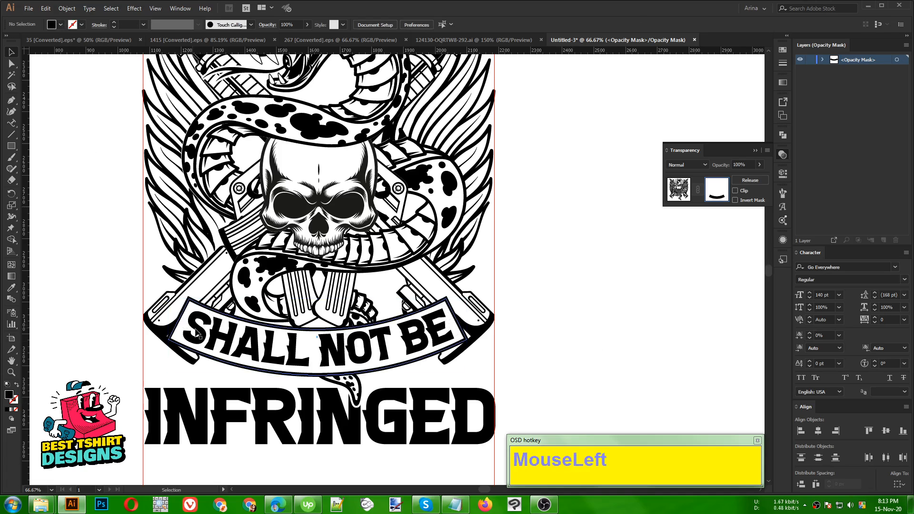
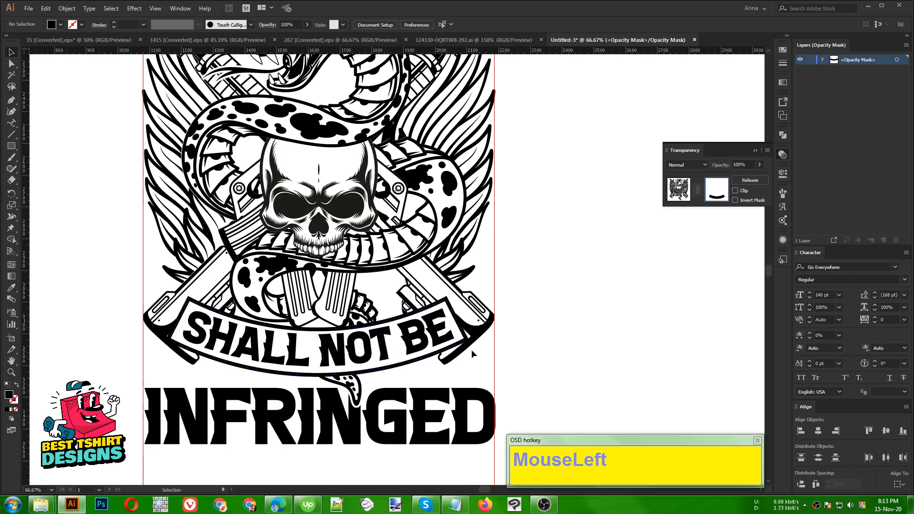
click(678, 189)
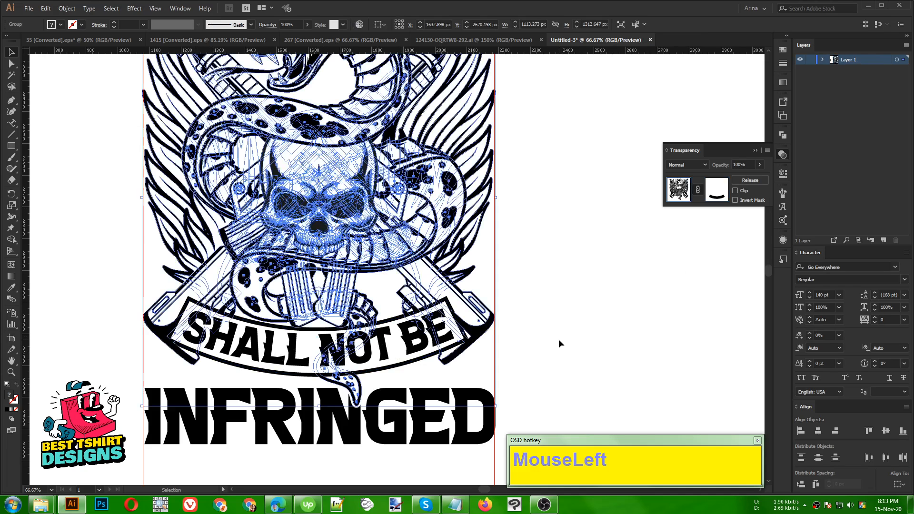
click(559, 339)
Place the loose bullet horizontally beside the S of ARMS, tip toward the letter, and scale it to about 133 px wide.
scroll(563, 365, down, 1)
scroll(564, 365, up, 1)
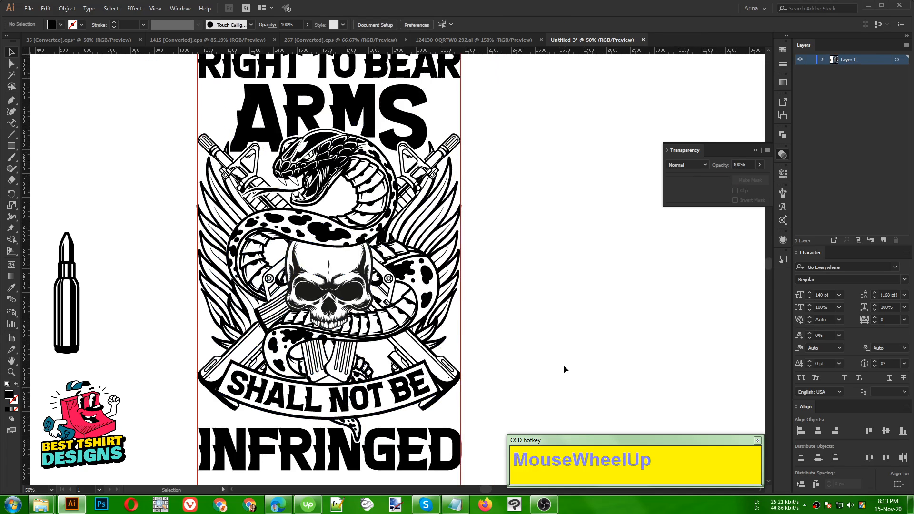
click(564, 365)
scroll(563, 365, down, 1)
scroll(564, 365, up, 1)
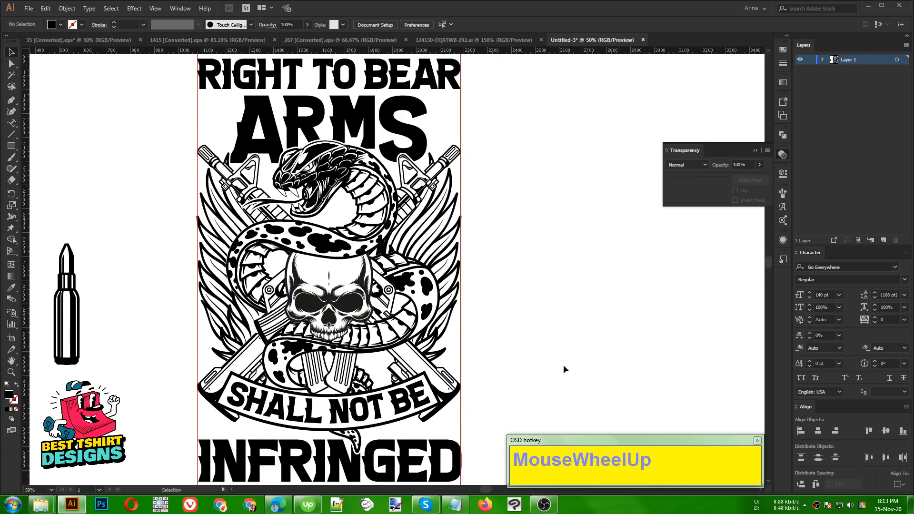
scroll(563, 365, down, 1)
scroll(564, 365, up, 1)
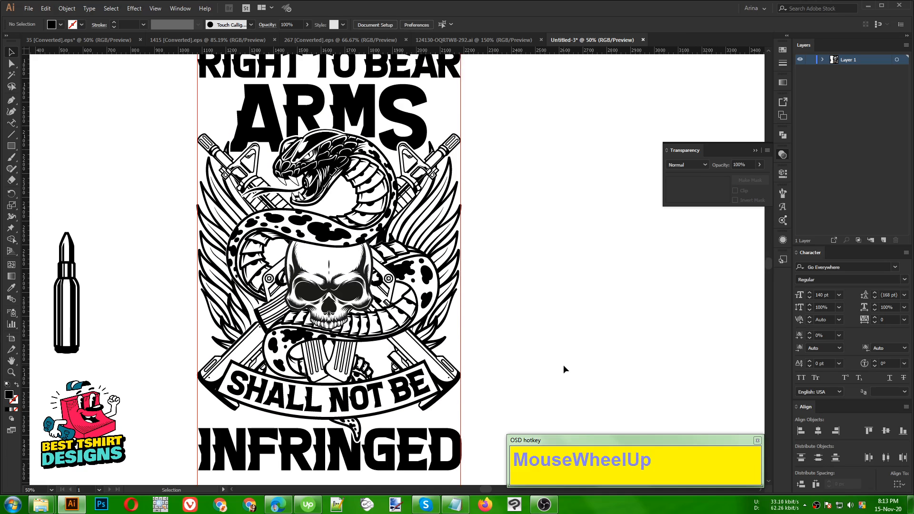
scroll(563, 365, up, 1)
drag(73, 323, 612, 242)
drag(650, 312, 453, 118)
scroll(462, 102, up, 4)
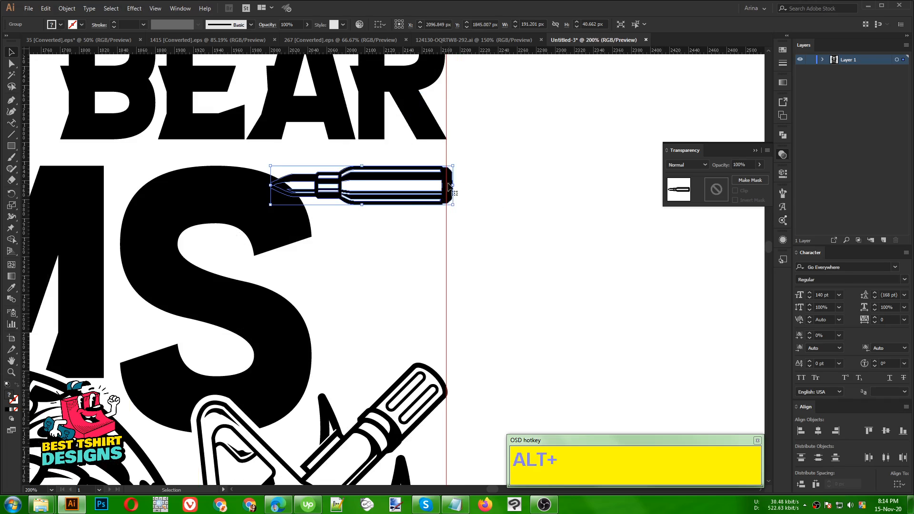
drag(452, 186, 446, 186)
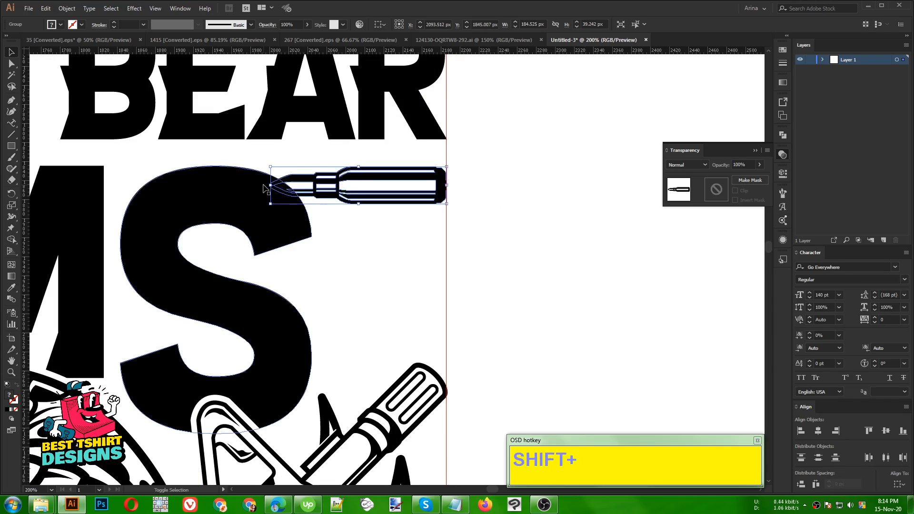
drag(264, 188, 320, 187)
Duplicate the bullet straight down at even spacing to form a column of five beside the S, removing the extra copy.
drag(393, 198, 393, 230)
key(ctrl+d)
key(ctrl+d)
key(ctrl+d)
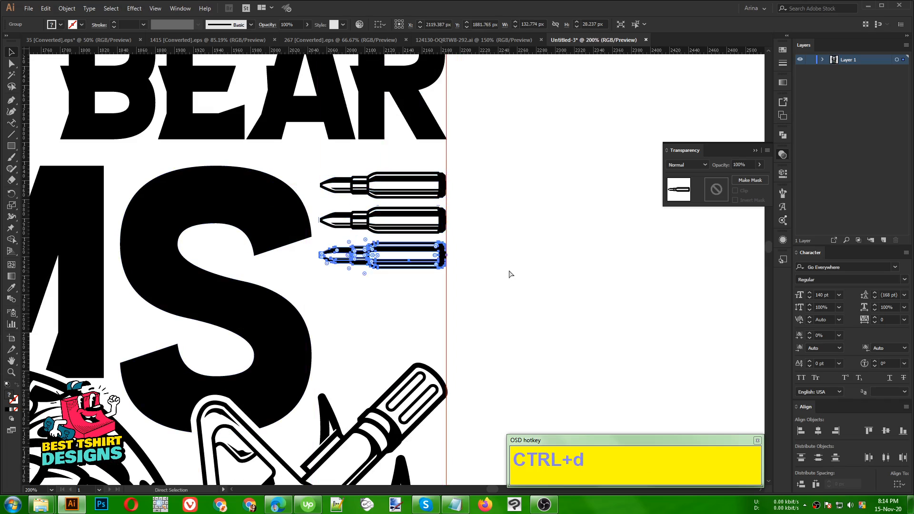
key(ctrl+d)
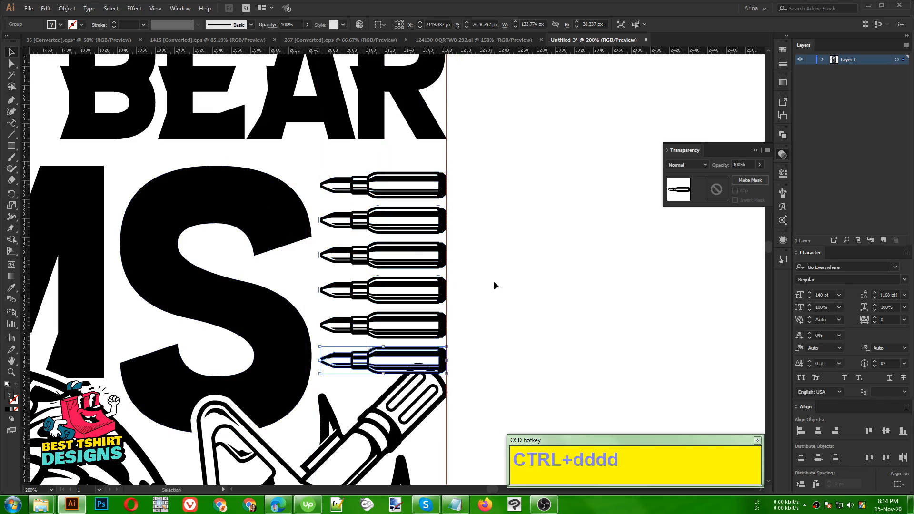
click(430, 358)
key(Delete)
Nudge the column of five bullets down slightly and group it.
drag(409, 344, 390, 159)
key(Down)
key(Down)
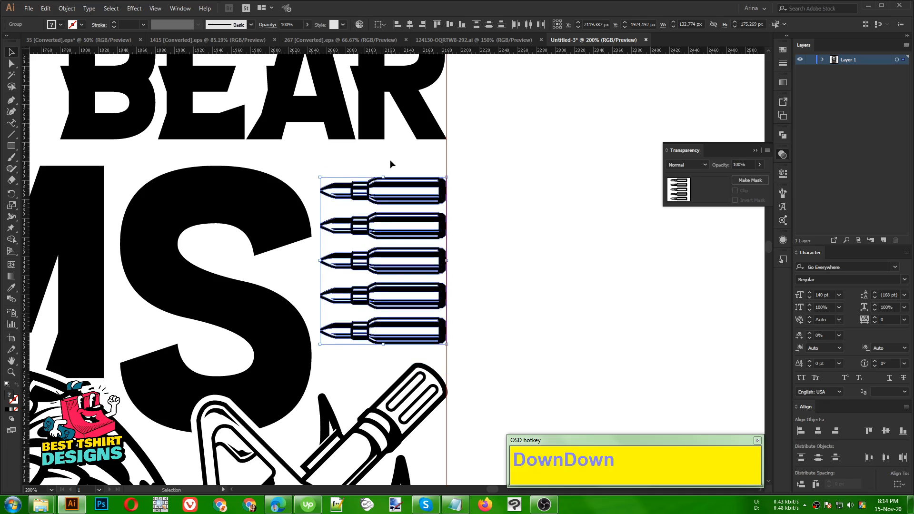
alt+scroll(555, 234, down, 3)
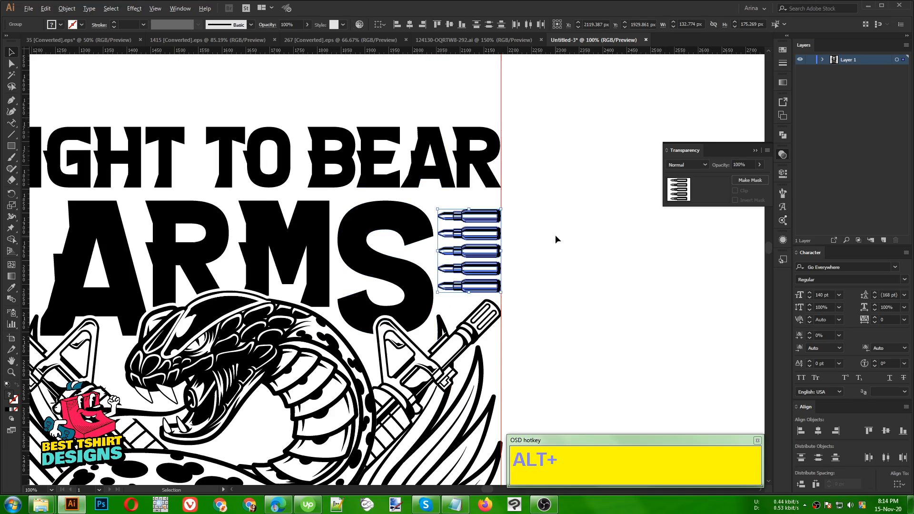
key(ctrl)
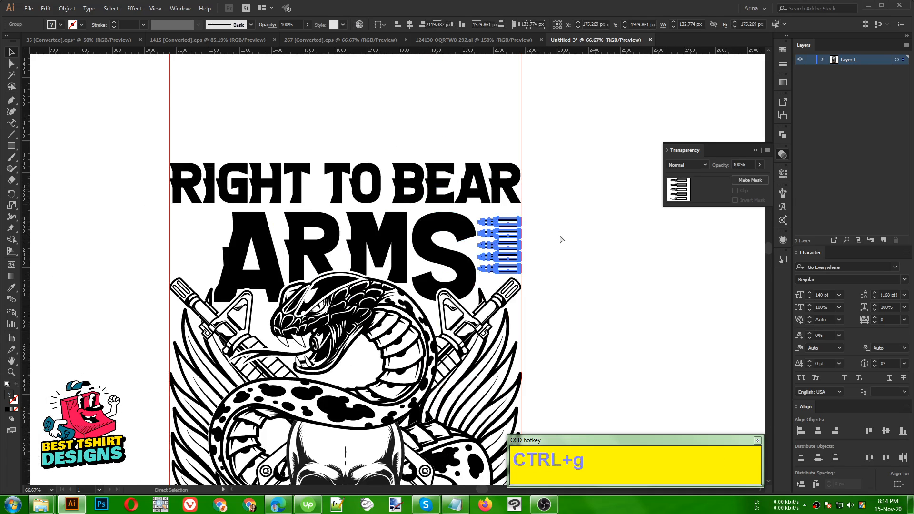
Copy the bullet group to the other side of ARMS and reflect it so the tips point toward the A.
alt+drag(506, 249, 200, 244)
right_click(201, 245)
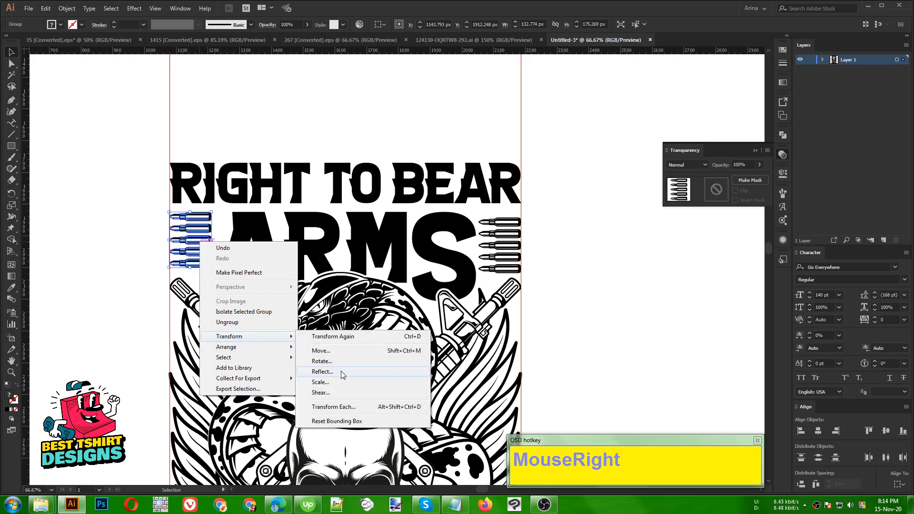
click(343, 375)
click(533, 230)
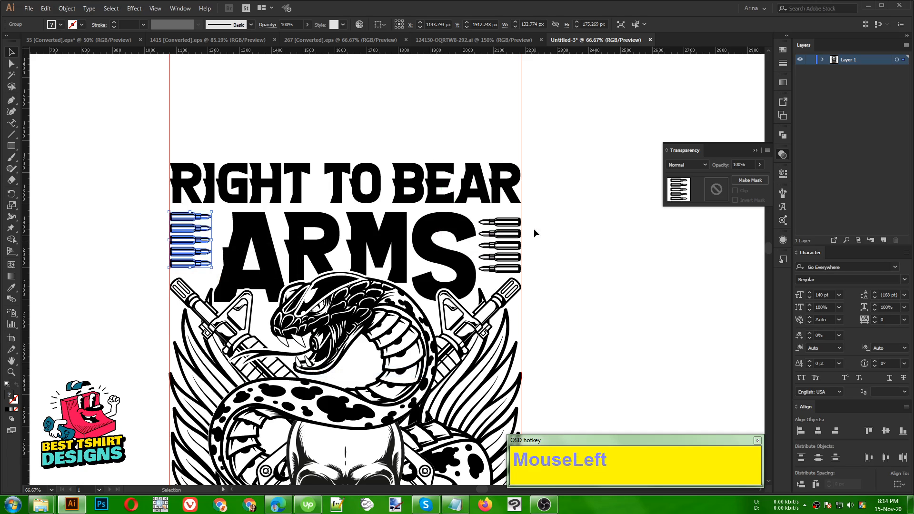
Align both bullet groups to each other's vertical centre and nudge them down together beside ARMS.
shift+click(511, 241)
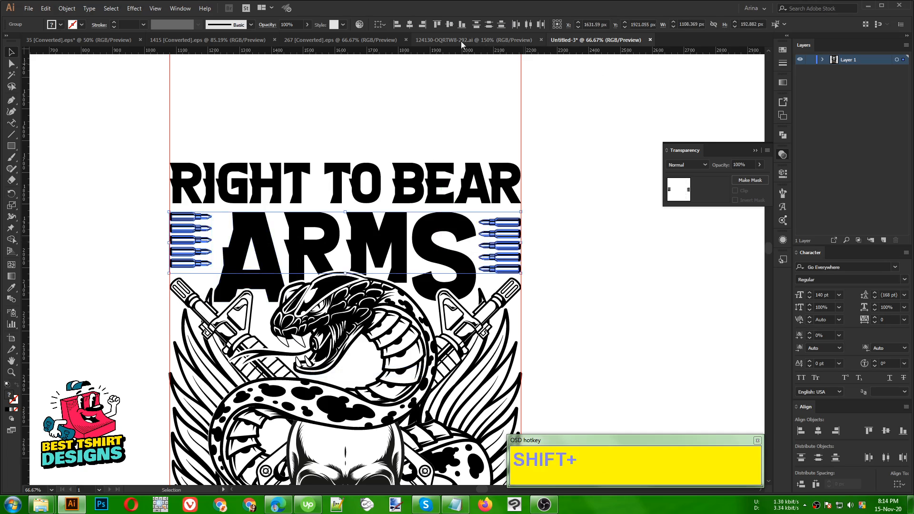
click(451, 24)
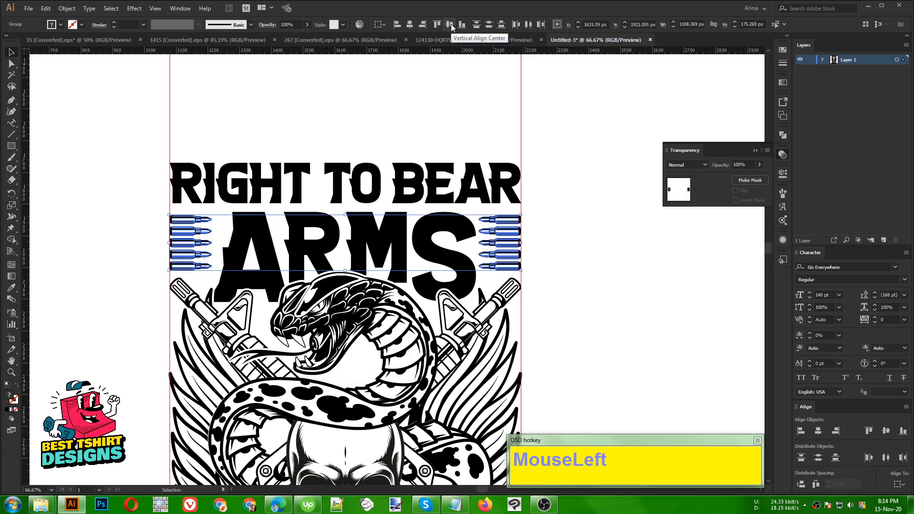
key(Down)
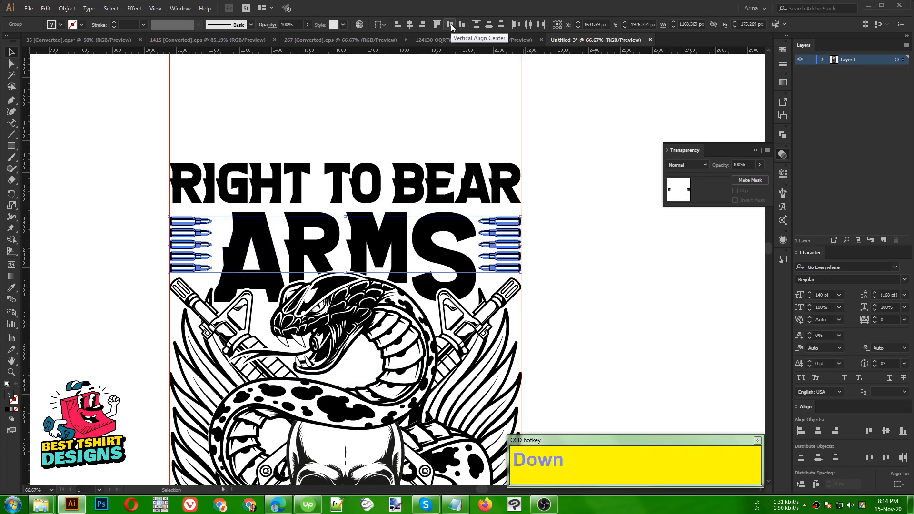
click(403, 96)
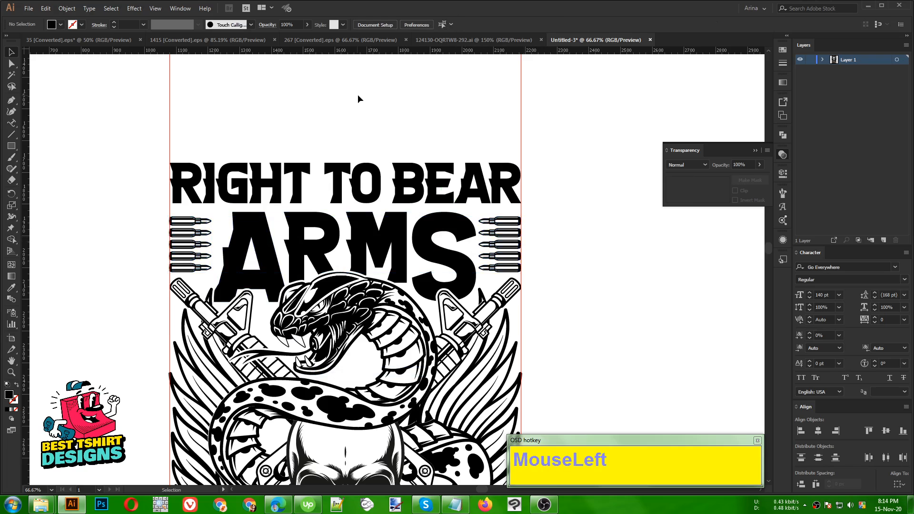
Copy the lowest bullet from inside the group beside the S and paste it outside the group.
scroll(357, 98, down, 1)
click(490, 250)
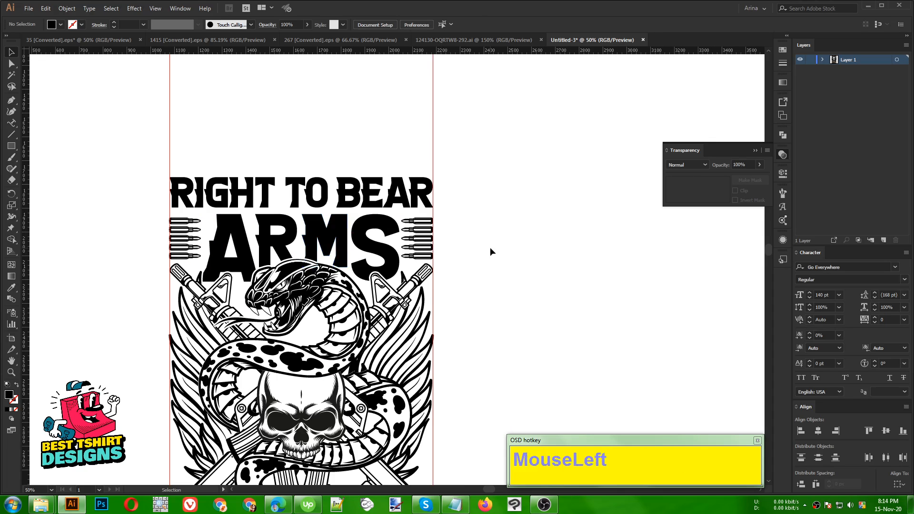
scroll(302, 215, down, 1)
click(474, 269)
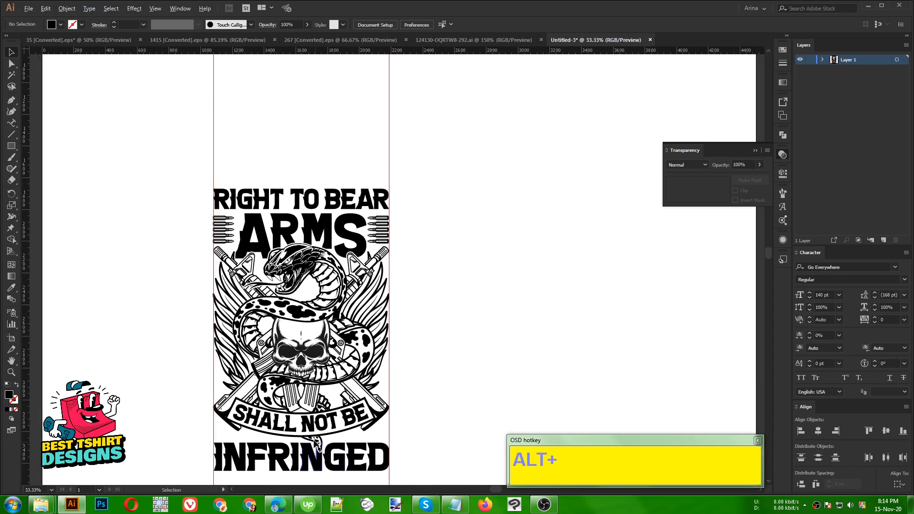
scroll(312, 441, up, 1)
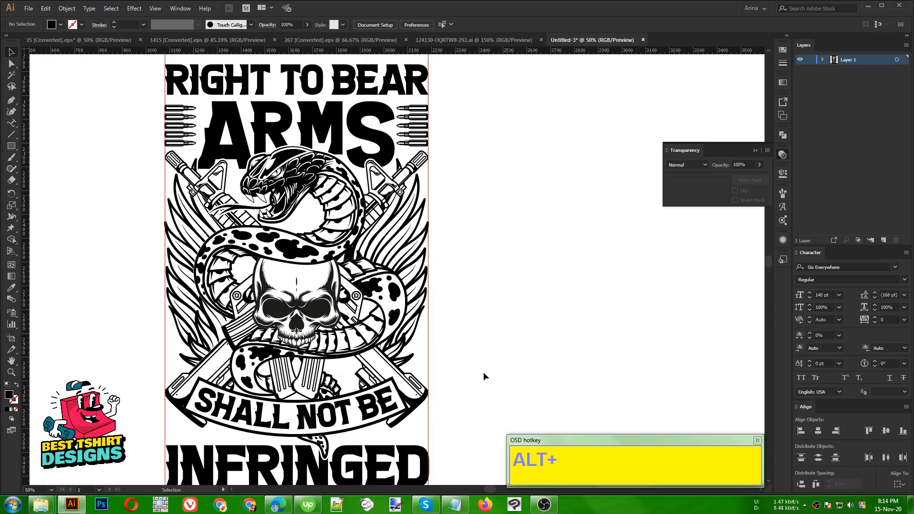
double_click(419, 144)
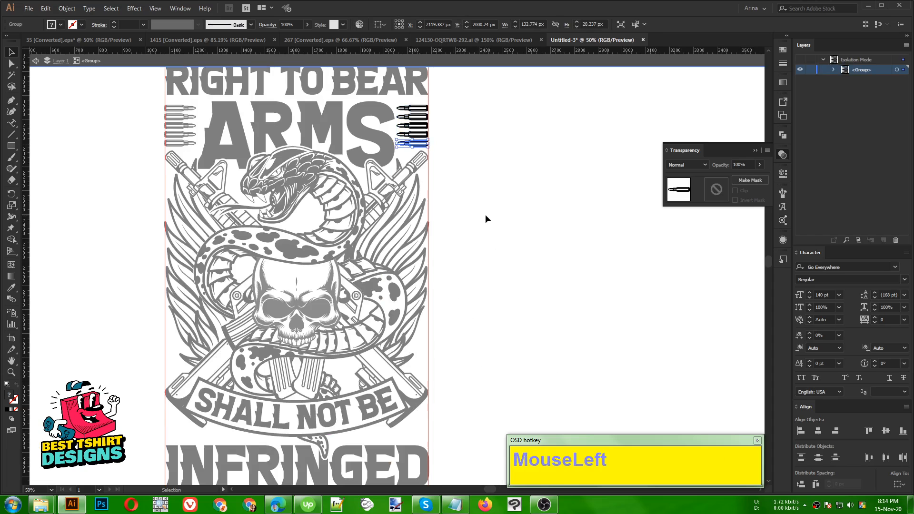
key(ctrl+c)
double_click(486, 269)
key(ctrl+v)
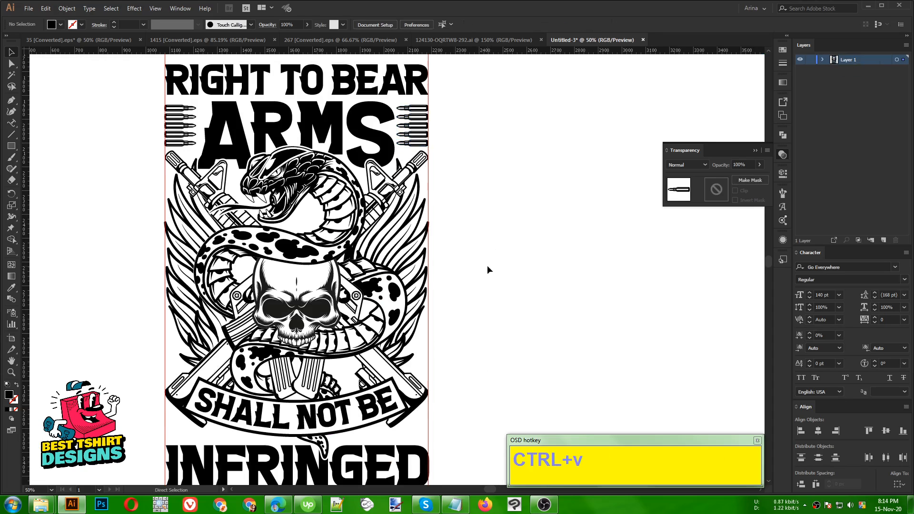
Place the pasted bullet against the right guide above the rifle butt and scale it to about 109 px wide.
drag(410, 271, 430, 316)
drag(446, 371, 444, 370)
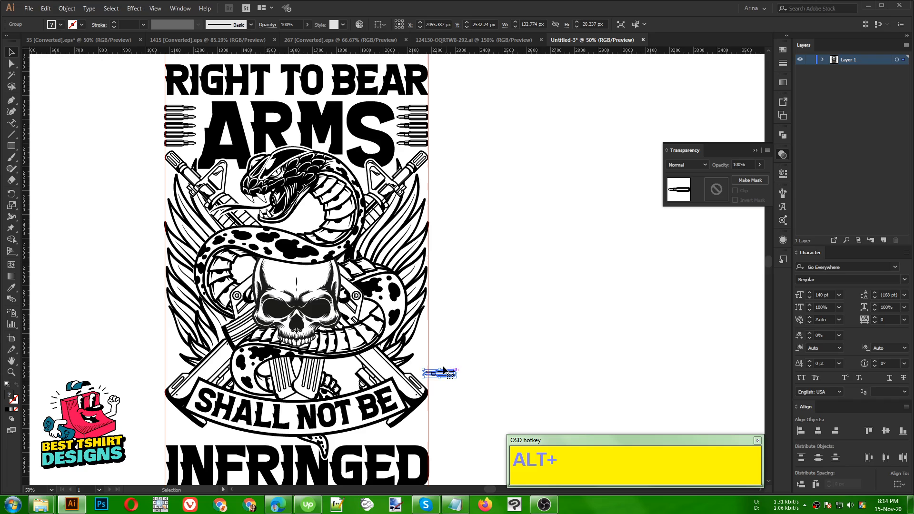
scroll(434, 351, down, 6)
scroll(386, 288, down, 3)
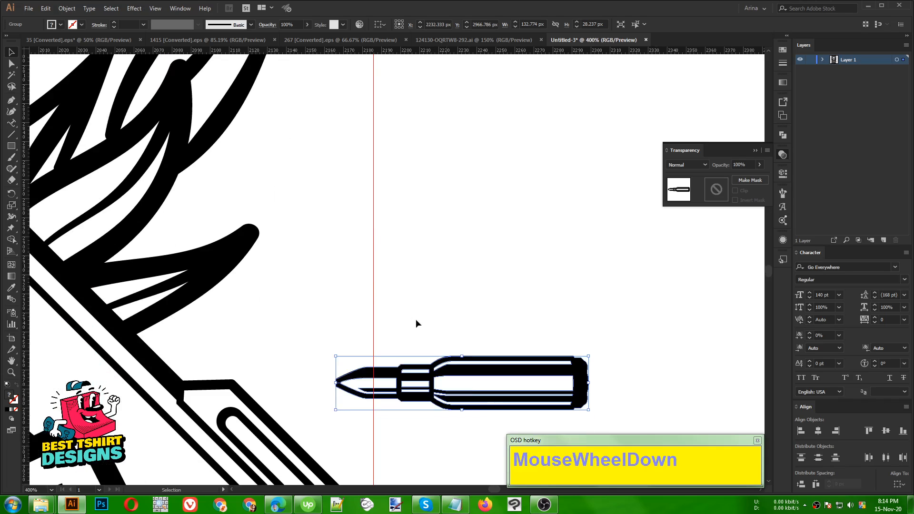
drag(491, 404, 248, 357)
drag(122, 338, 165, 338)
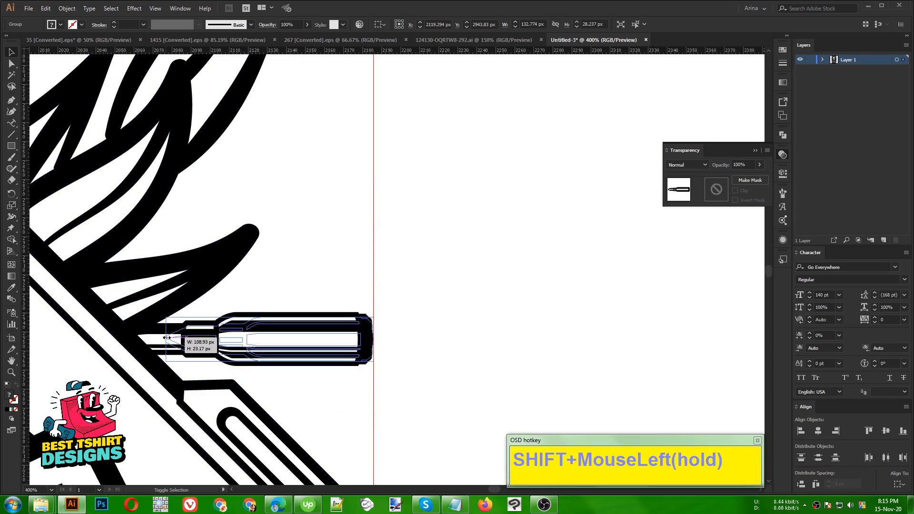
Stack two copies of the bullet above it along the guide, scaled to about 71 px and 54 px wide.
alt+click(306, 347)
drag(306, 347, 306, 290)
drag(172, 283, 238, 282)
scroll(346, 319, up, 1)
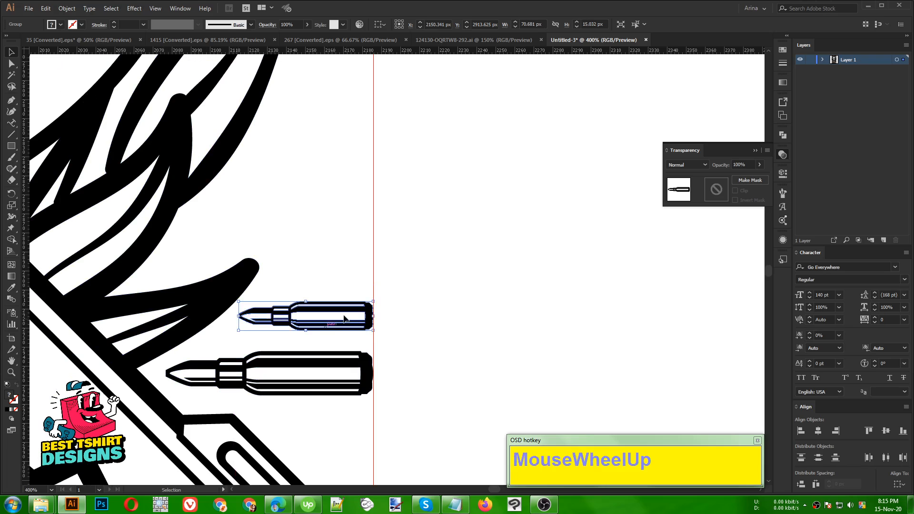
drag(353, 323, 350, 270)
drag(239, 265, 272, 267)
Extend the bullet column upward with three more copies scaled to about 98, 71 and 57 px wide.
drag(350, 273, 353, 227)
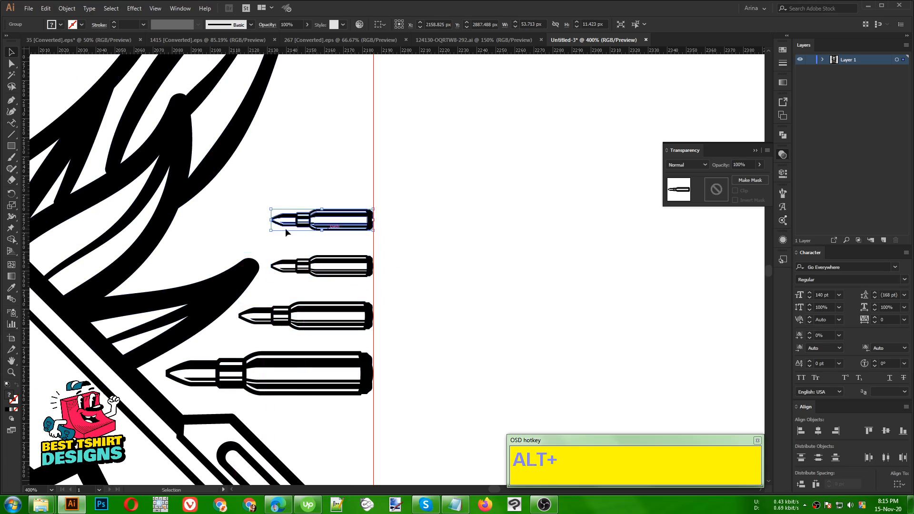
drag(271, 219, 188, 221)
alt+scroll(376, 287, down, 1)
scroll(425, 301, up, 2)
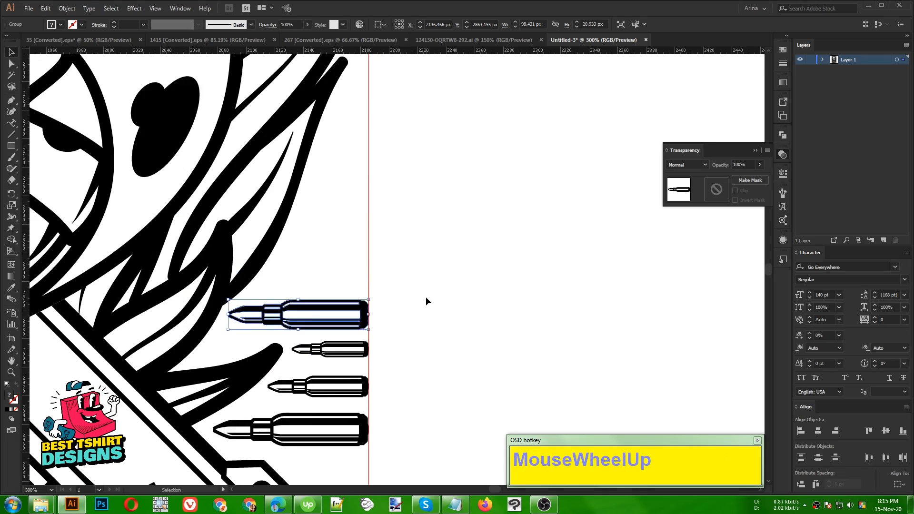
drag(363, 349, 362, 276)
drag(292, 276, 270, 273)
drag(357, 275, 357, 239)
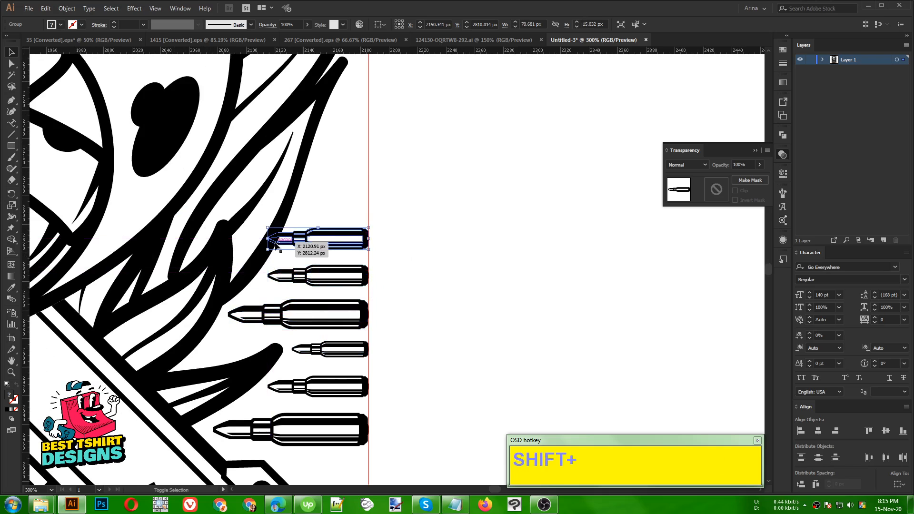
drag(269, 239, 287, 239)
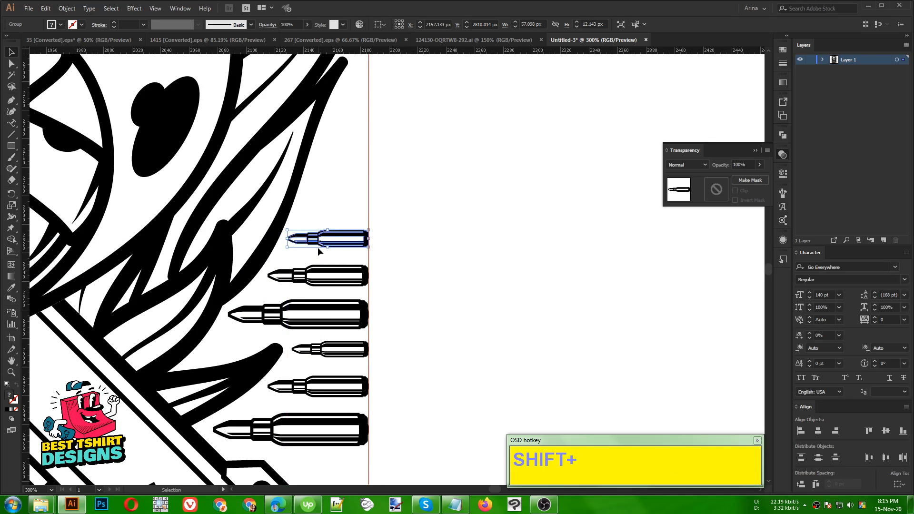
Finish the upper end of the bullet column with two more copies, each smaller than the one below it.
scroll(365, 261, up, 2)
drag(350, 295, 351, 257)
drag(287, 257, 302, 257)
drag(361, 255, 358, 220)
drag(301, 221, 315, 221)
alt+click(430, 248)
scroll(431, 248, down, 1)
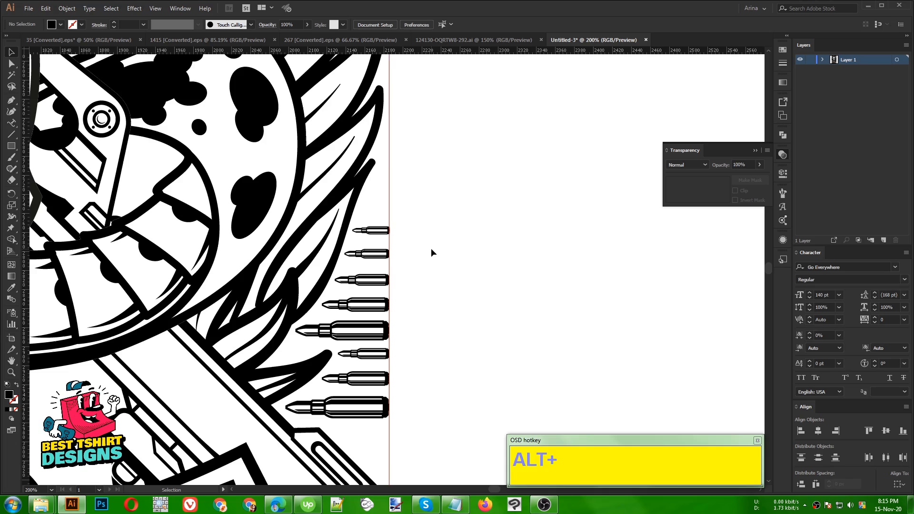
Copy two small bullets to the lower end of the column, beneath its largest bullet.
alt+scroll(431, 252, down, 1)
scroll(452, 419, up, 1)
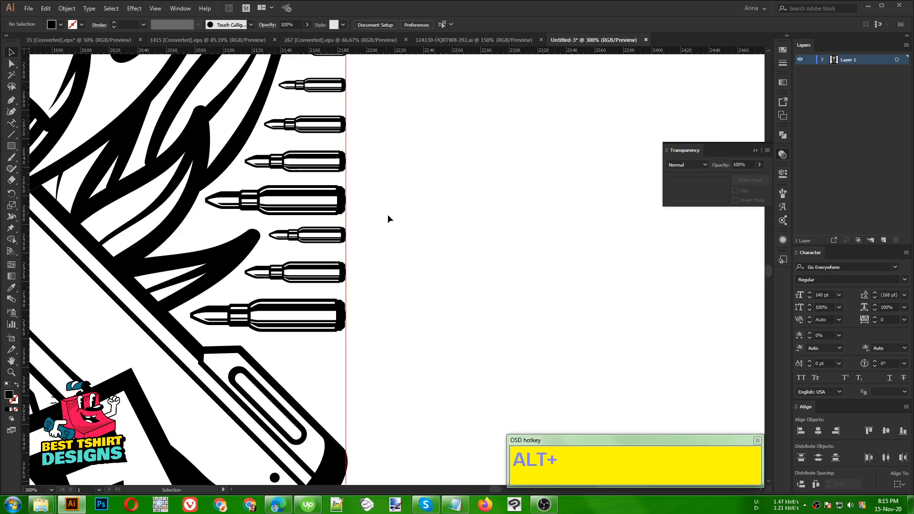
drag(329, 85, 287, 384)
click(384, 396)
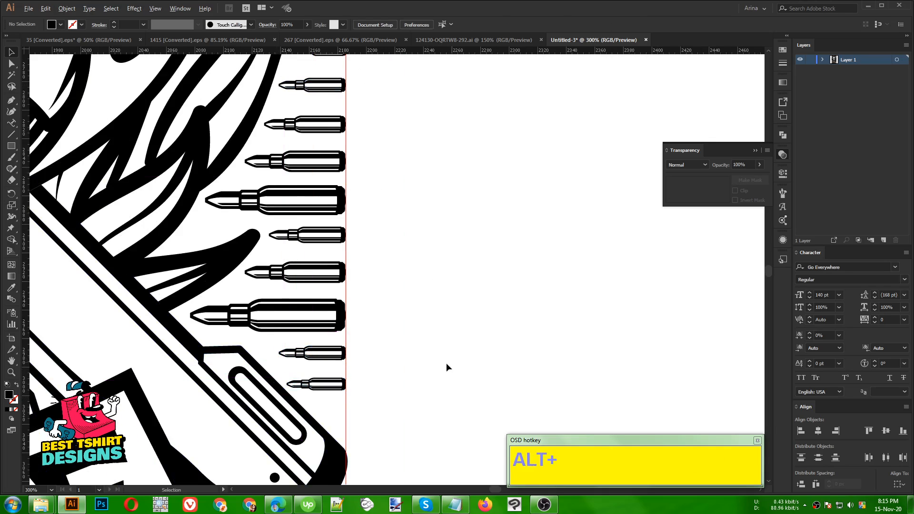
Select all ten bullets in the column along the guide beside the right wing.
scroll(459, 362, down, 3)
scroll(464, 362, down, 1)
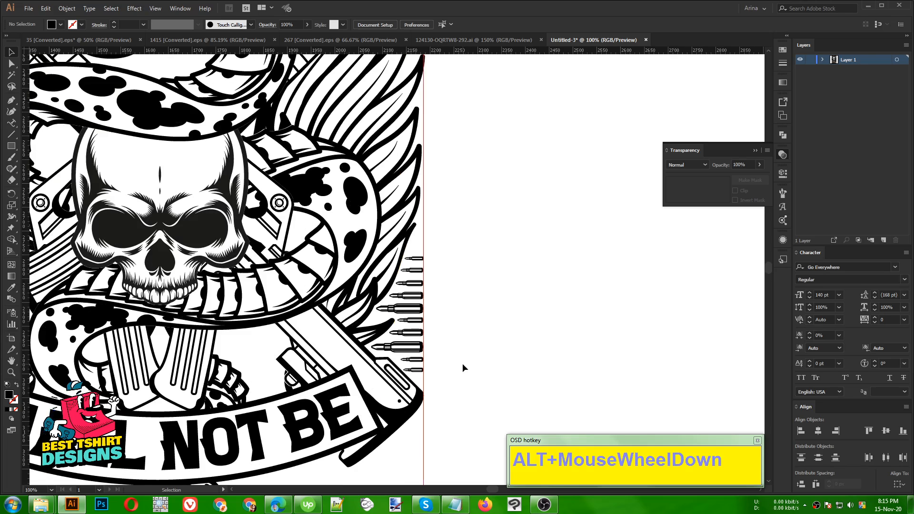
scroll(462, 363, down, 1)
scroll(514, 360, down, 1)
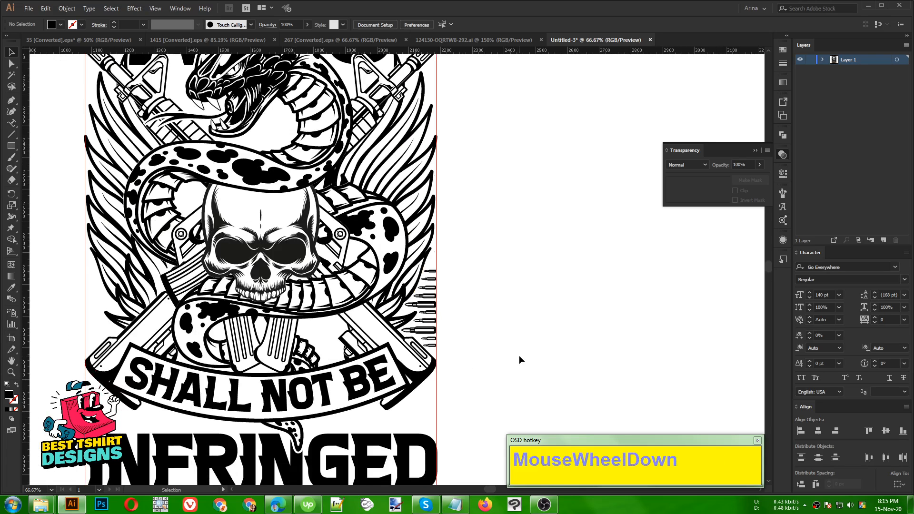
click(431, 262)
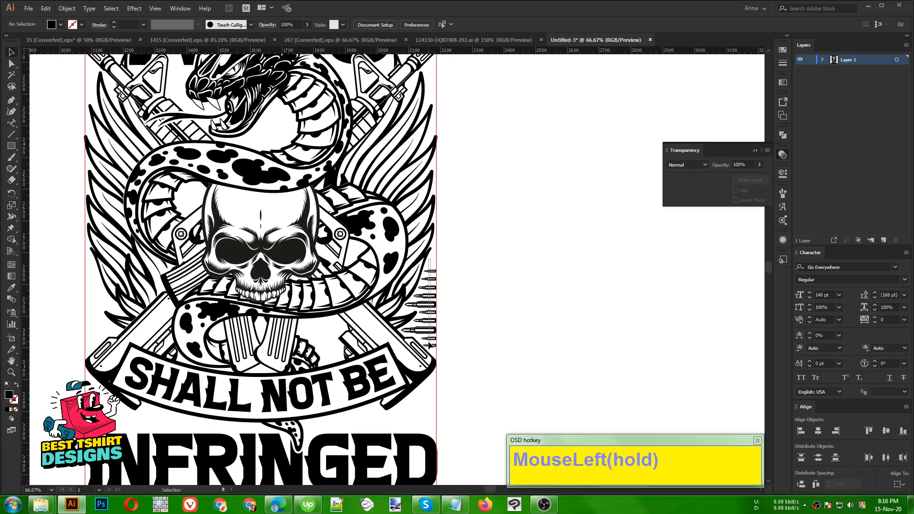
drag(435, 352, 171, 336)
scroll(497, 346, down, 1)
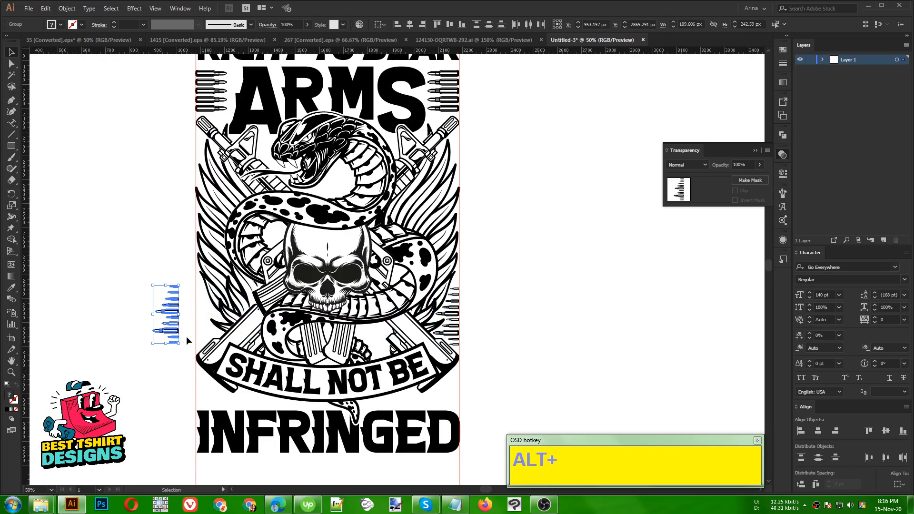
key(ctrl)
key(ctrl+z)
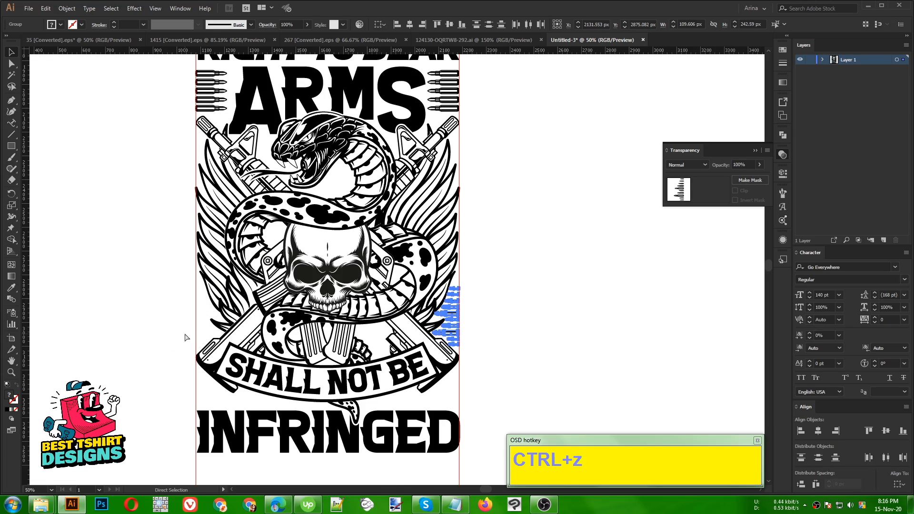
Group the ten-bullet column, copy it to the left guide and reflect the copy across the vertical axis.
key(ctrl+g)
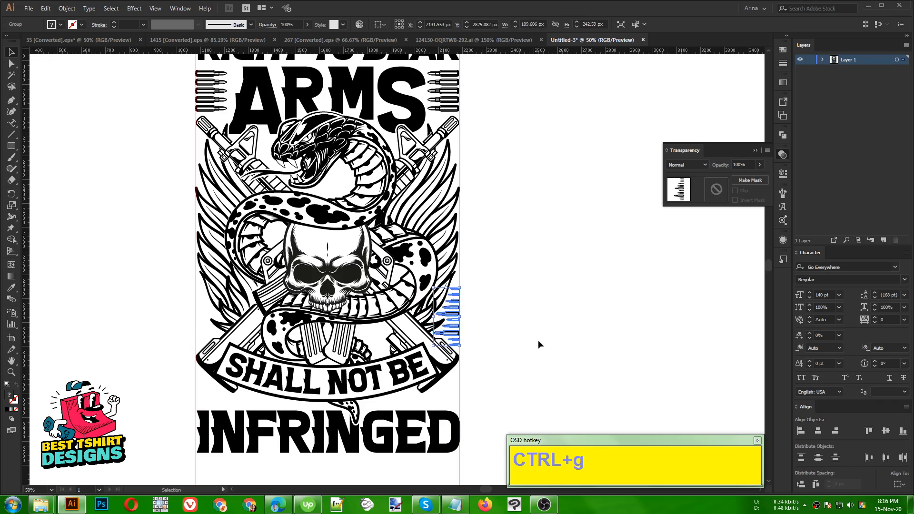
drag(455, 329, 217, 325)
right_click(217, 325)
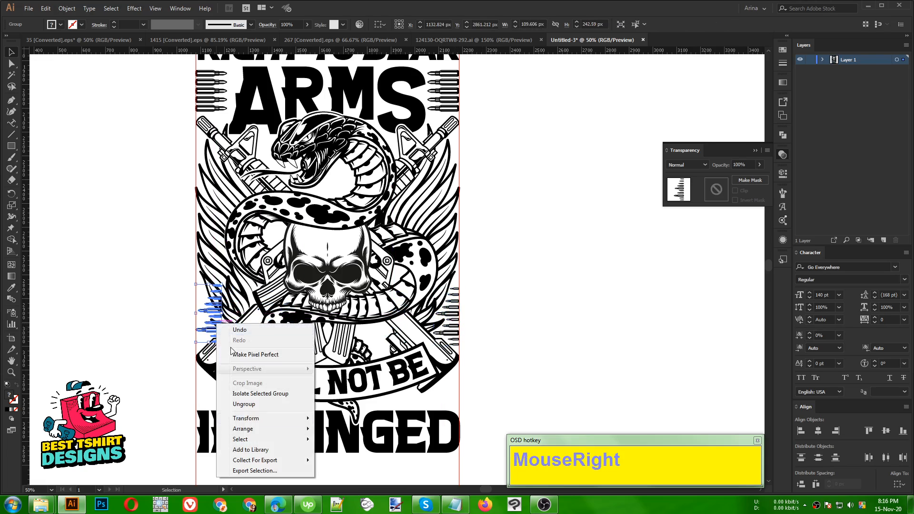
mouse_move(285, 418)
click(352, 452)
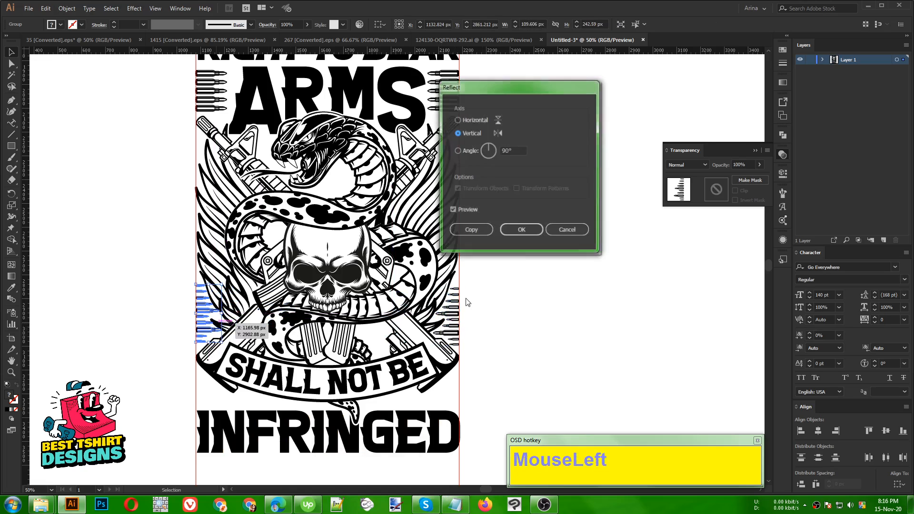
click(522, 235)
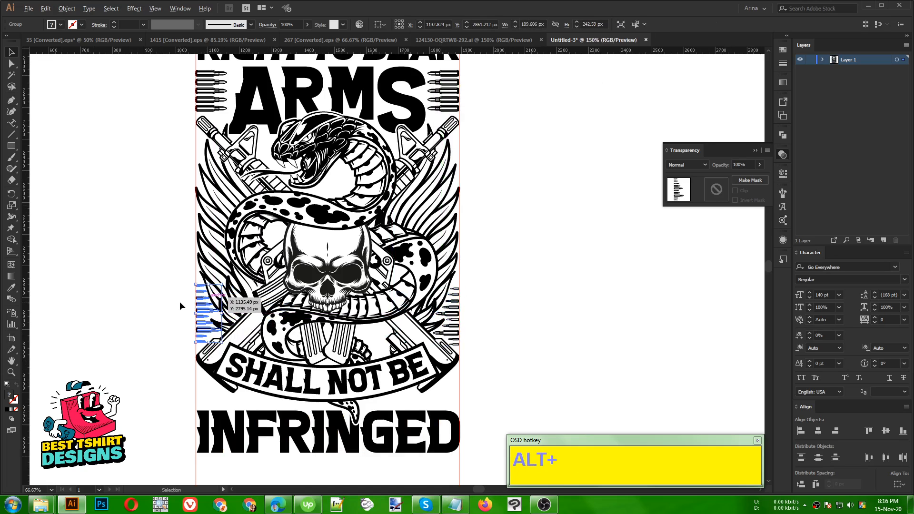
Align both ten-bullet groups to each other's vertical centre and nudge them down together.
scroll(180, 300, up, 3)
click(176, 349)
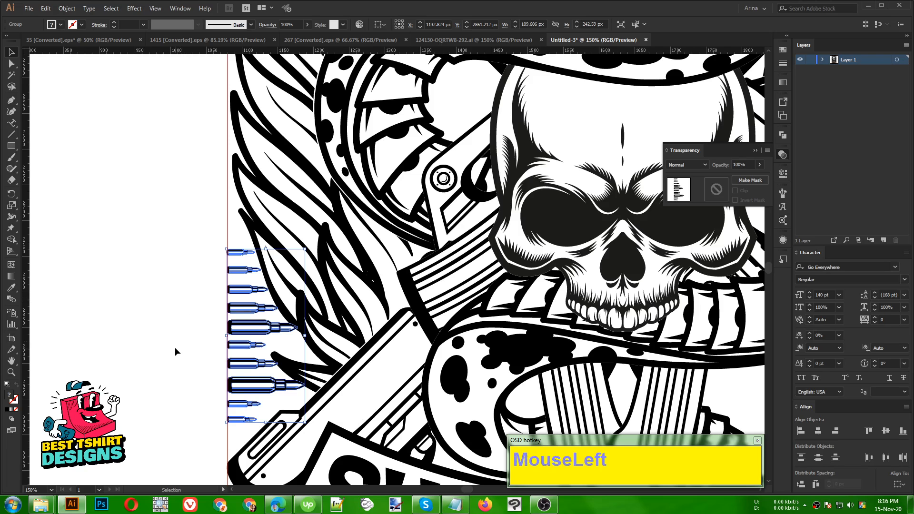
scroll(240, 335, down, 1)
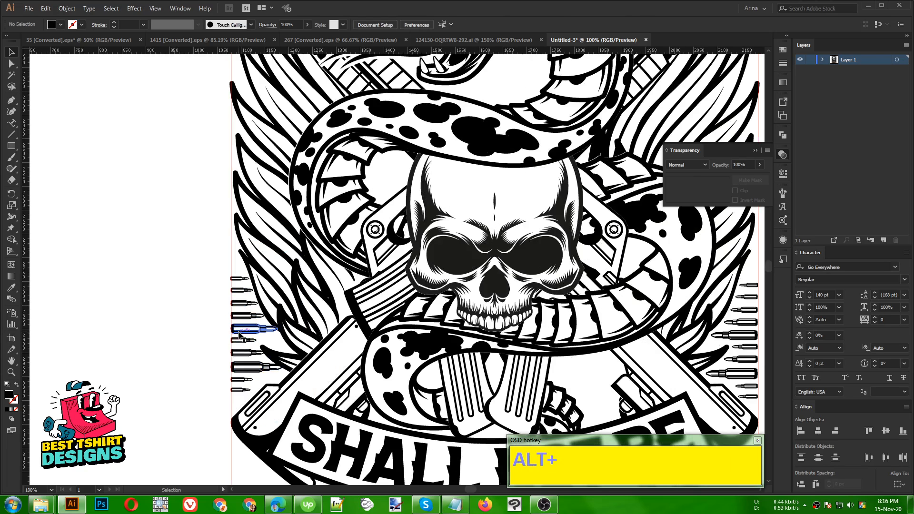
click(241, 335)
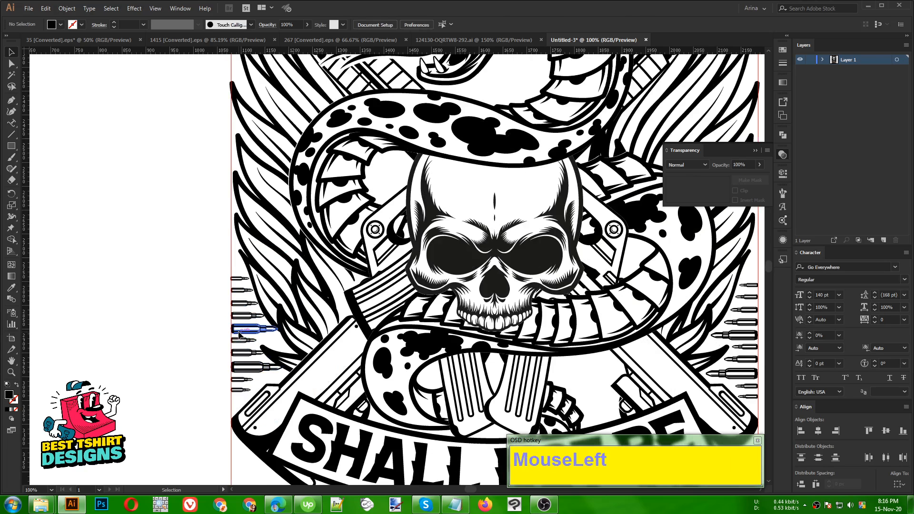
shift+click(736, 338)
scroll(247, 290, down, 1)
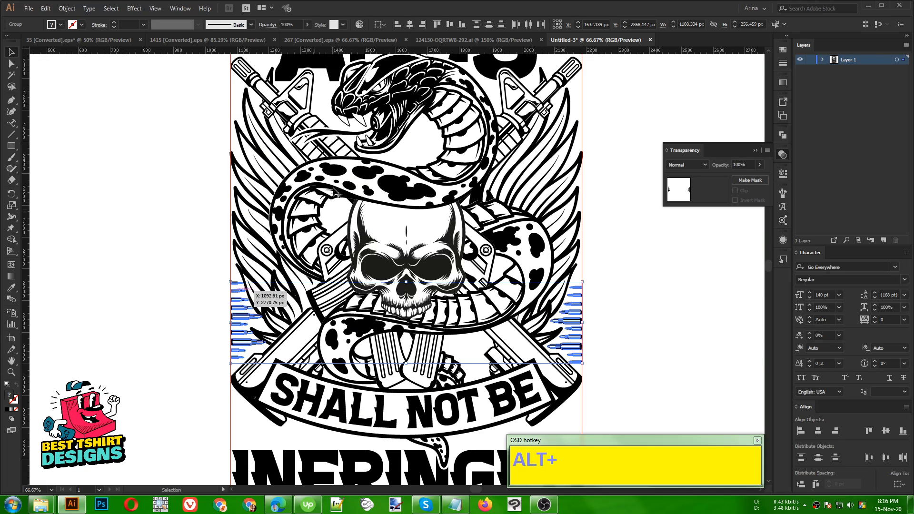
click(449, 24)
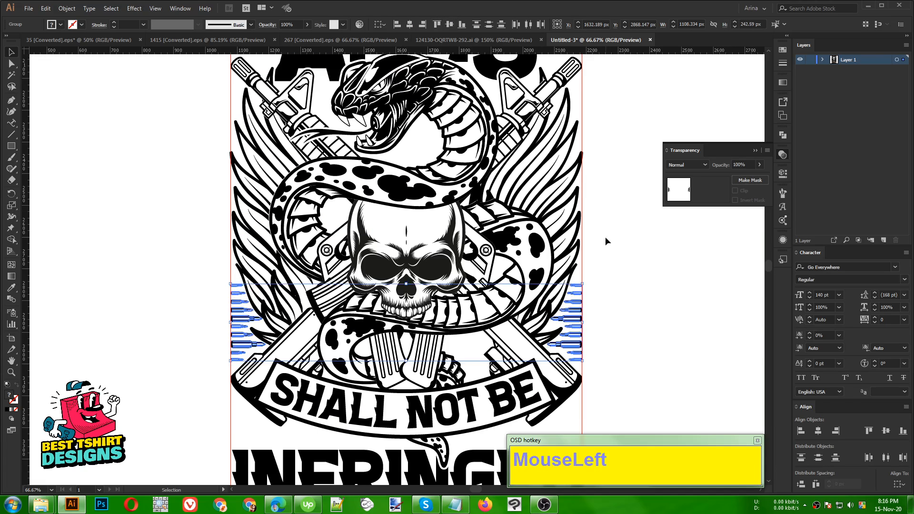
key(Down)
key(Down)
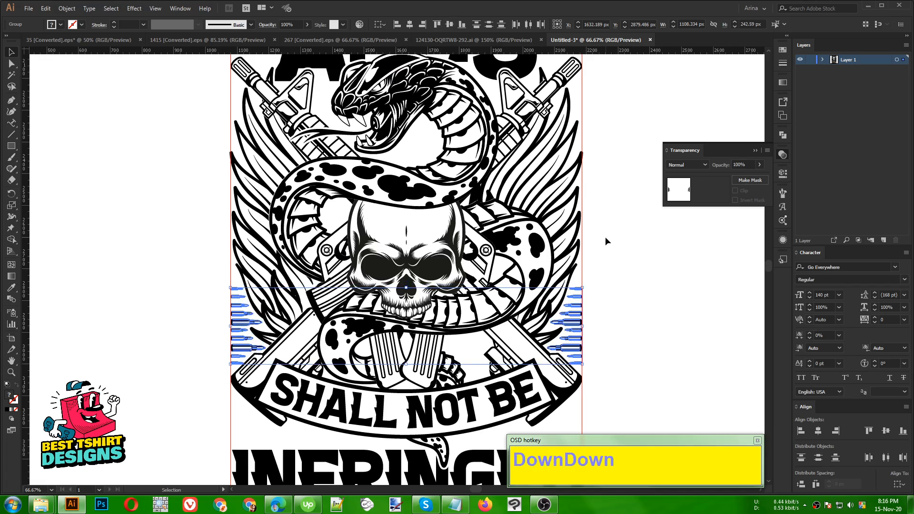
click(632, 385)
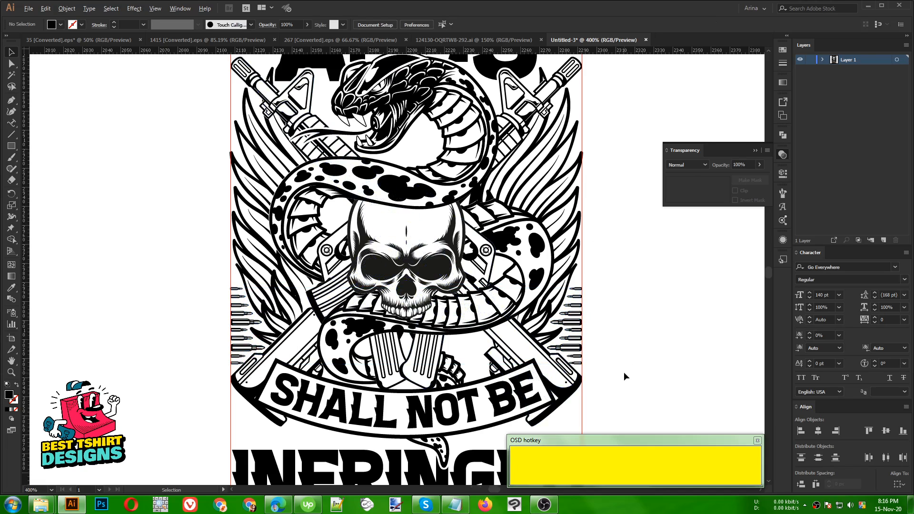
Delete the lowest bullet from inside the group beside the right wing and leave isolation mode.
scroll(623, 373, up, 5)
double_click(346, 318)
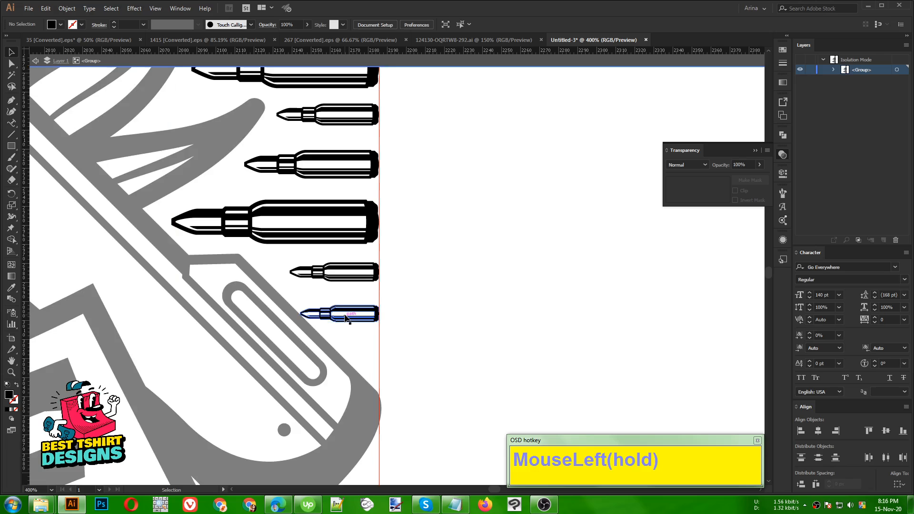
click(347, 316)
key(Delete)
scroll(421, 355, up, 6)
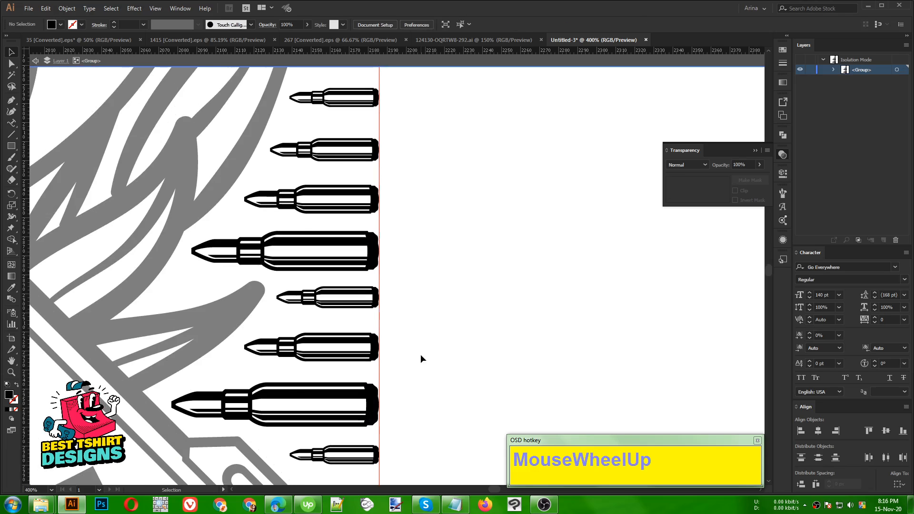
scroll(442, 363, down, 1)
scroll(524, 346, down, 2)
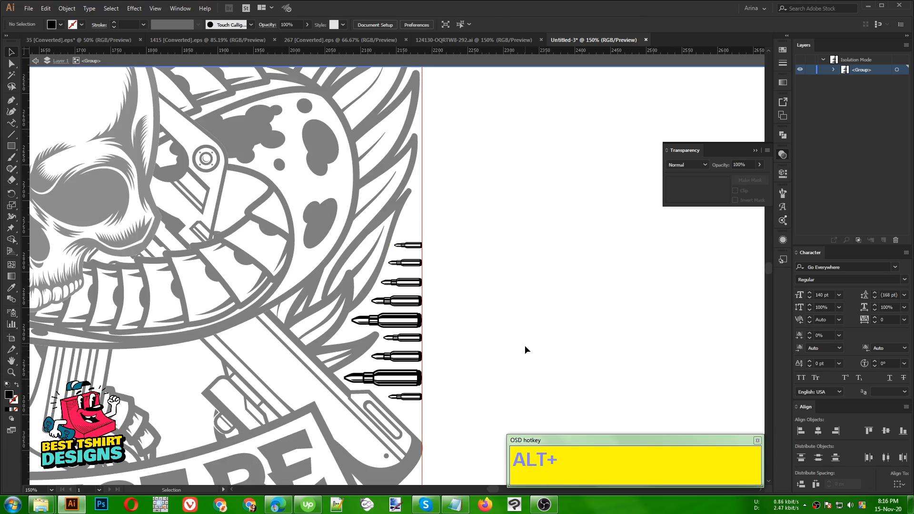
scroll(418, 419, up, 1)
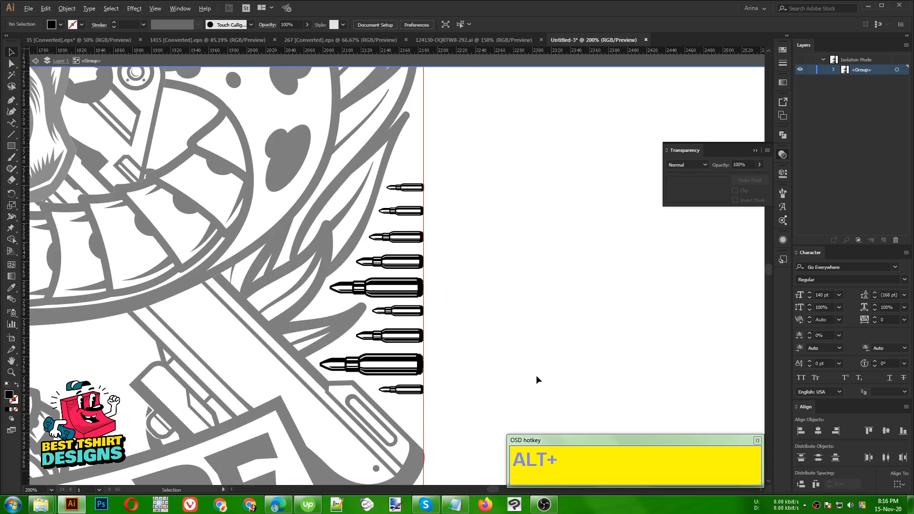
scroll(543, 372, down, 2)
click(542, 372)
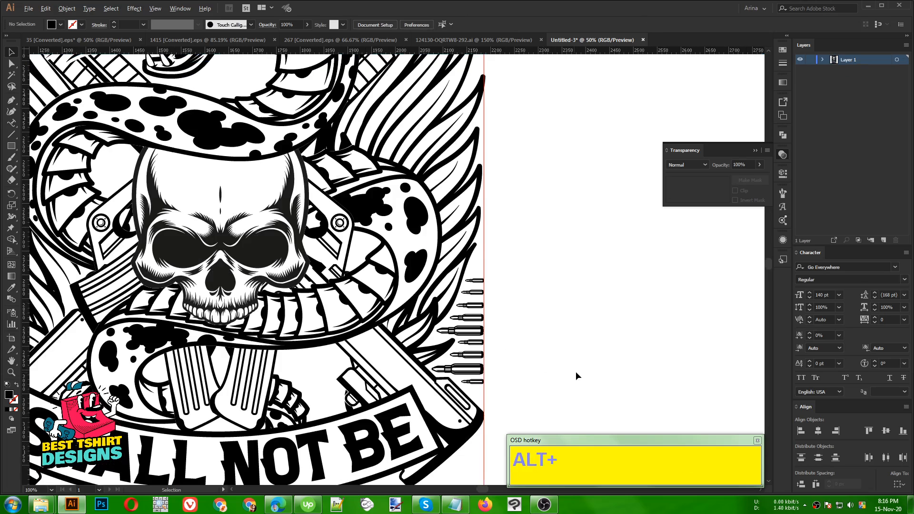
Delete the lowest bullet from inside the group beside the left wing and leave isolation mode.
scroll(542, 372, down, 1)
scroll(276, 388, up, 3)
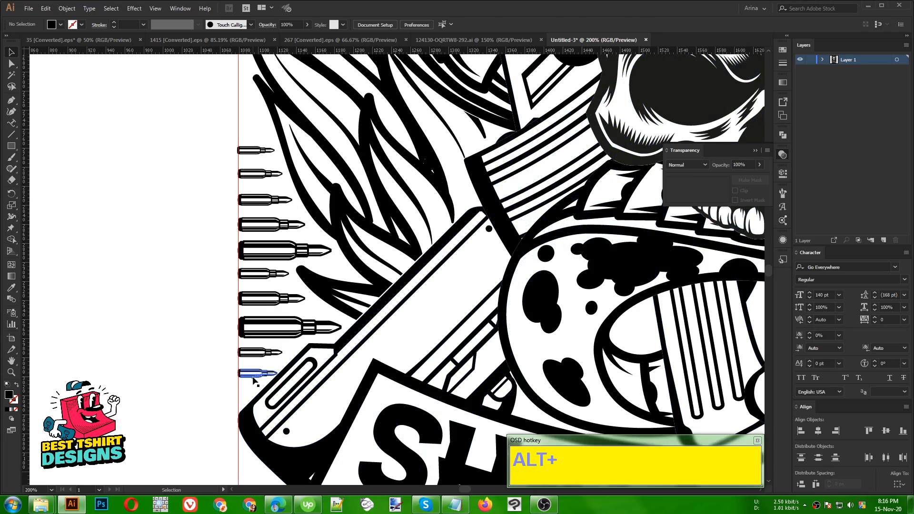
double_click(270, 384)
key(Delete)
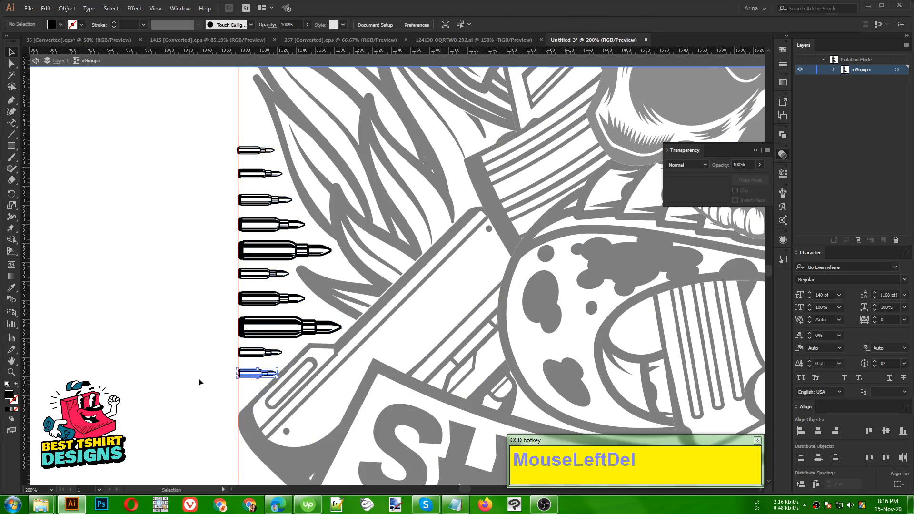
double_click(187, 374)
scroll(187, 374, down, 3)
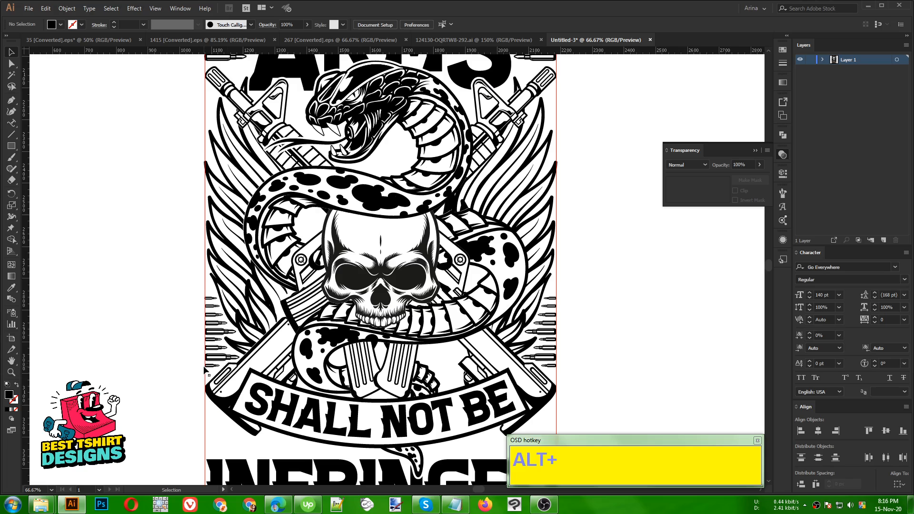
Draw a row of five black stars of decreasing size below the banner's left half and distribute their horizontal spacing evenly.
scroll(445, 414, down, 3)
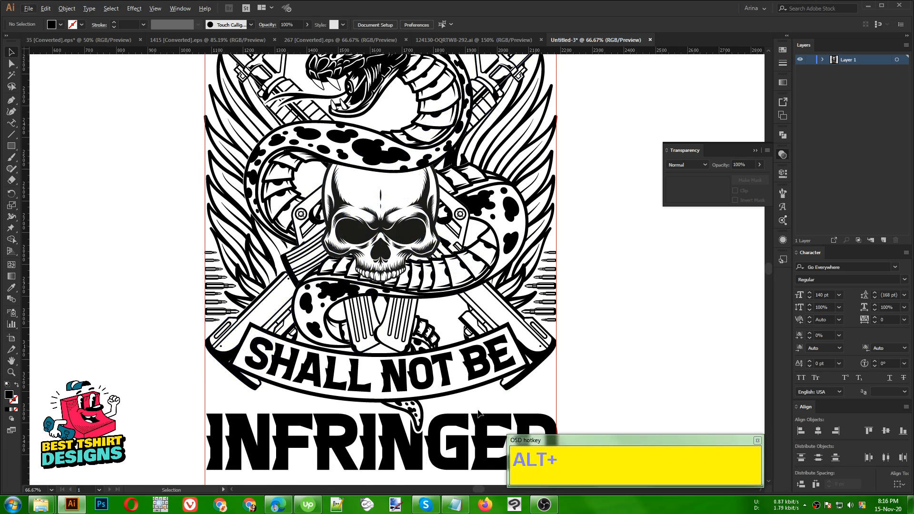
scroll(394, 409, up, 1)
click(12, 147)
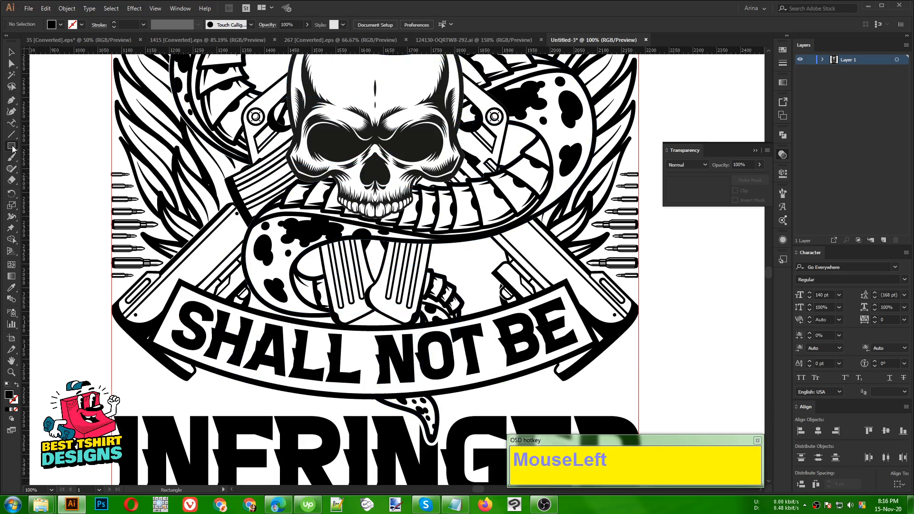
drag(12, 147, 48, 195)
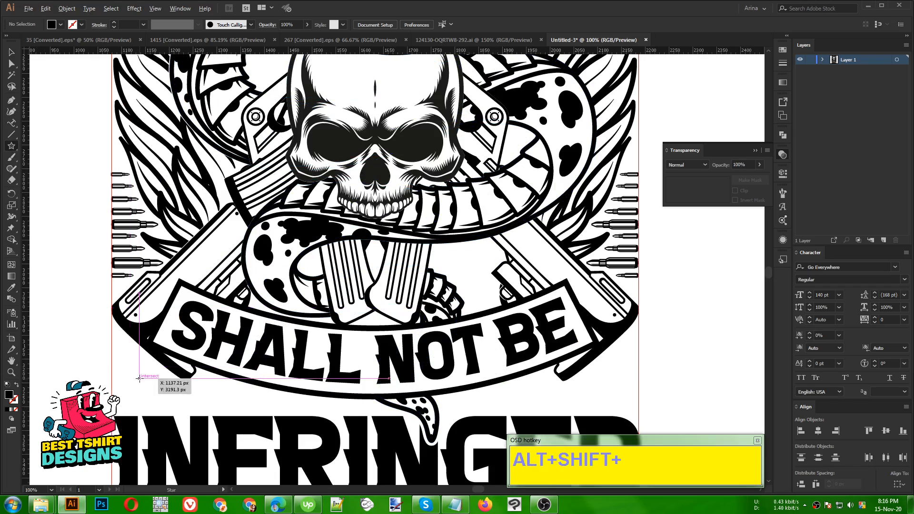
mouse_move(139, 378)
mouse_down()
mouse_move(157, 394)
mouse_move(145, 386)
mouse_move(204, 393)
mouse_move(177, 397)
mouse_up()
key(v)
drag(185, 395, 141, 396)
click(261, 402)
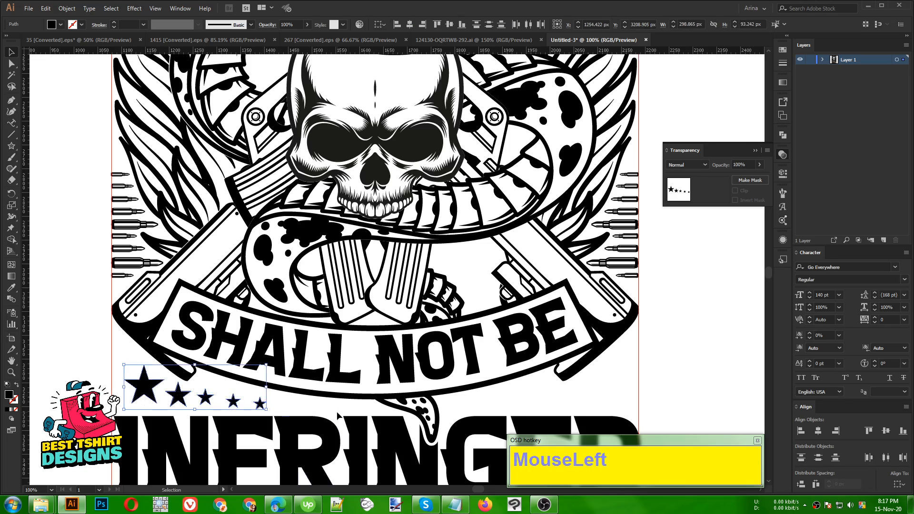
click(816, 485)
click(170, 389)
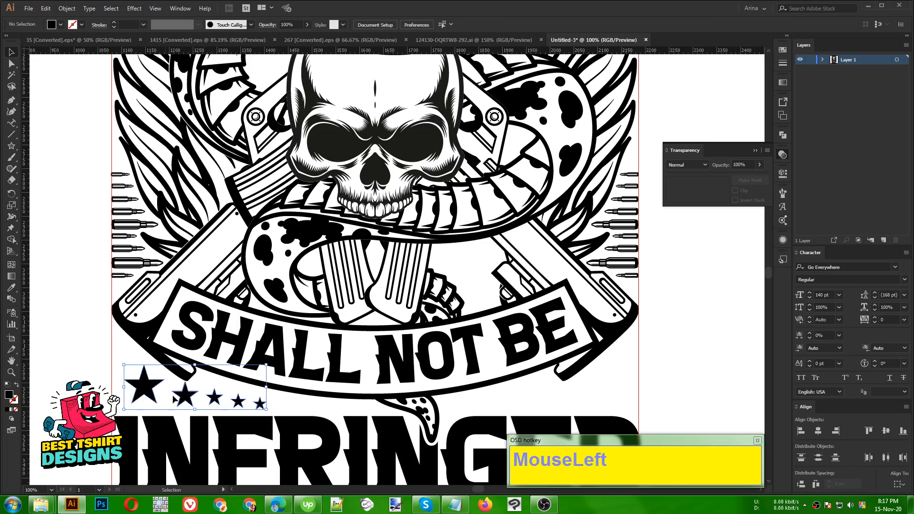
Copy the five-star row to the space below the banner's right half and reflect the copy across the vertical axis.
drag(197, 400, 466, 408)
click(277, 408)
scroll(278, 408, down, 1)
right_click(466, 406)
mouse_move(505, 346)
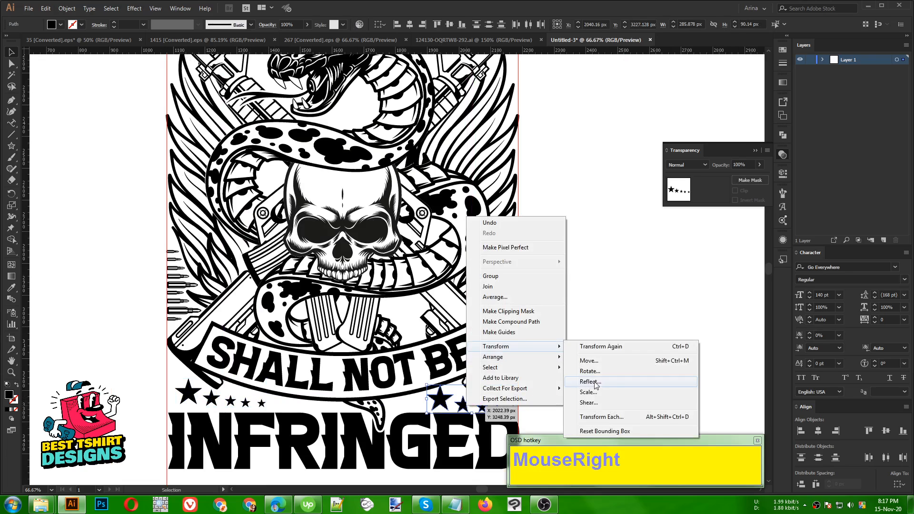
click(590, 382)
click(527, 232)
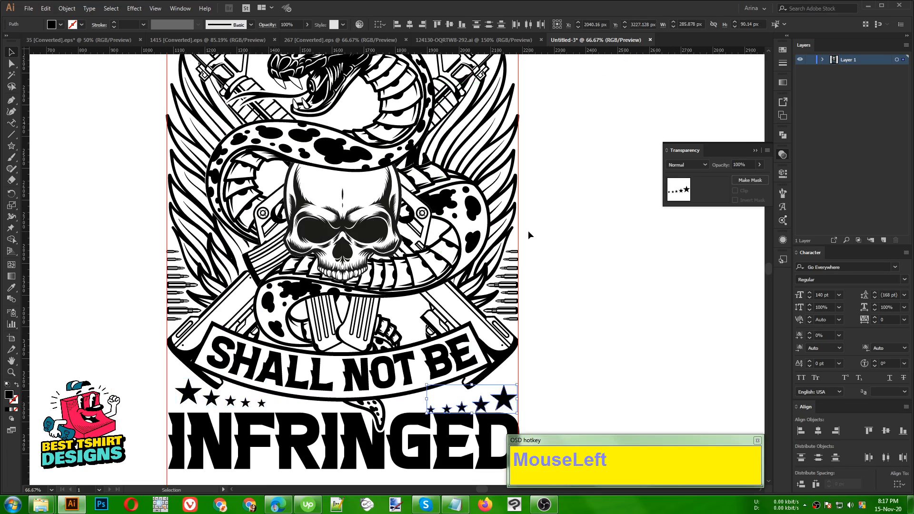
Nudge the mirrored star row up and left above INFRINGED and group its five stars.
key(Up)
key(Up)
key(Up)
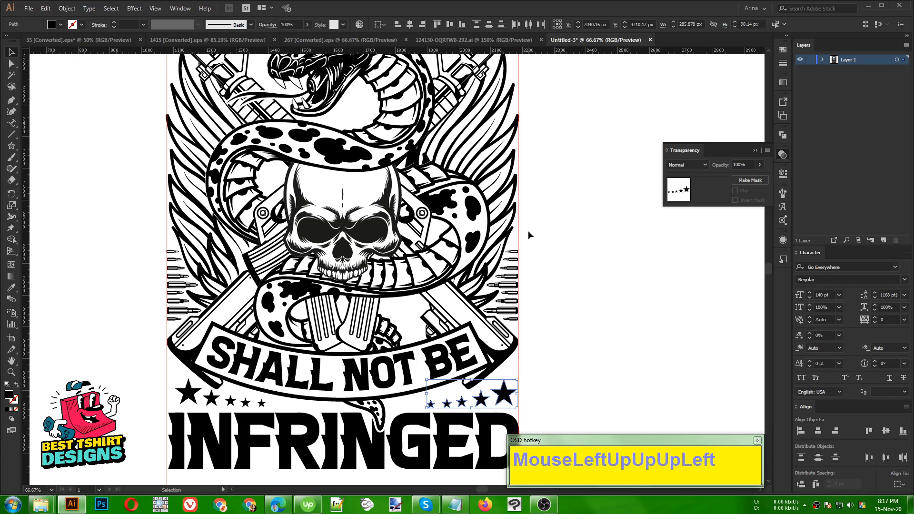
key(Left)
key(Left)
key(Left)
key(Left)
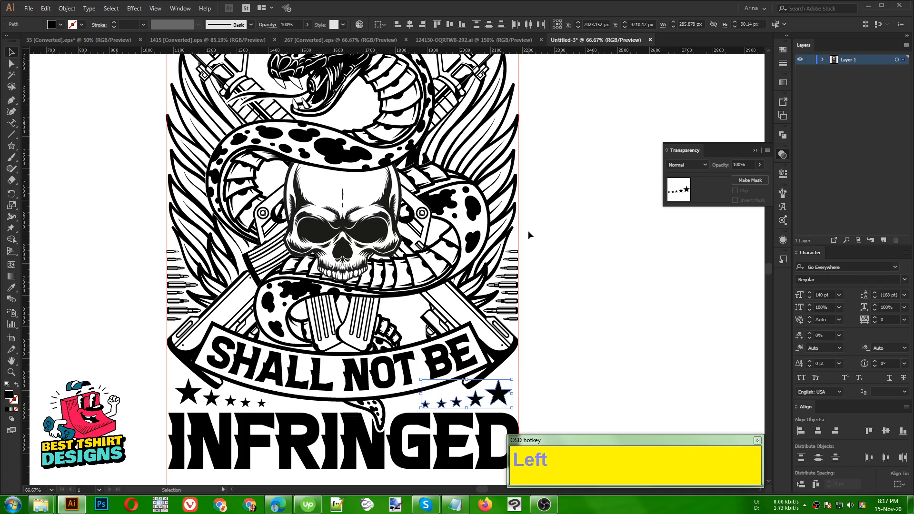
key(ctrl+g)
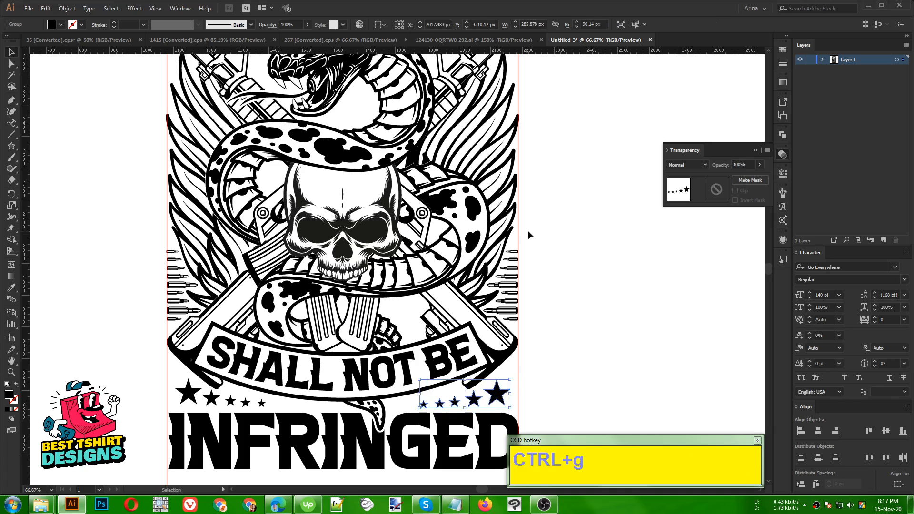
Group the left star row and align both star groups to each other's vertical centre.
click(262, 404)
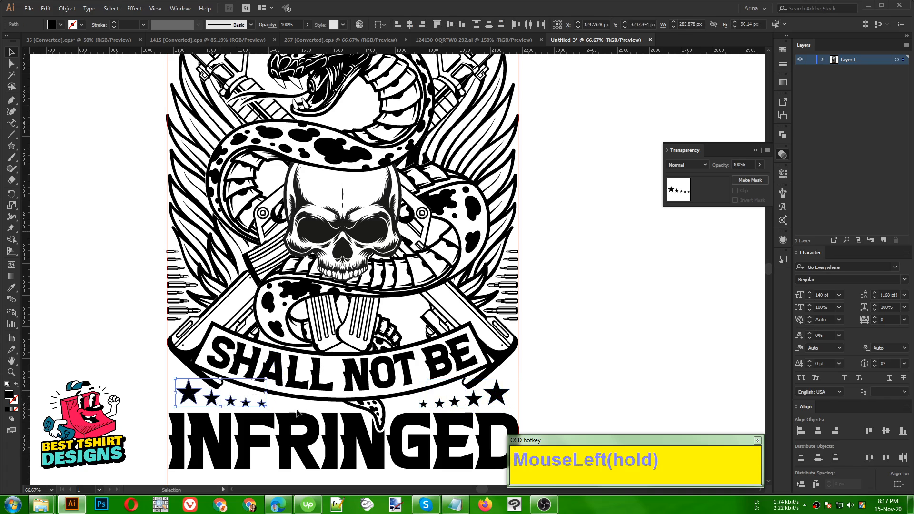
key(ctrl+g)
shift+click(495, 394)
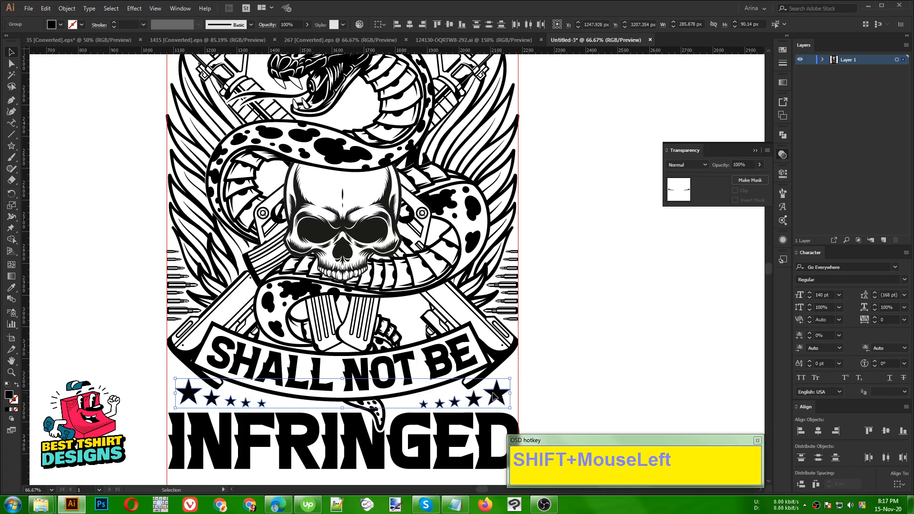
click(452, 24)
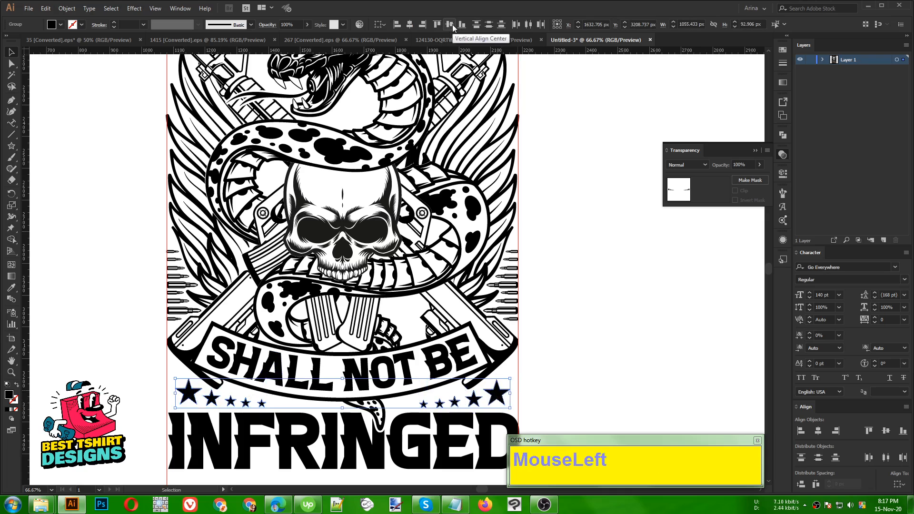
click(563, 364)
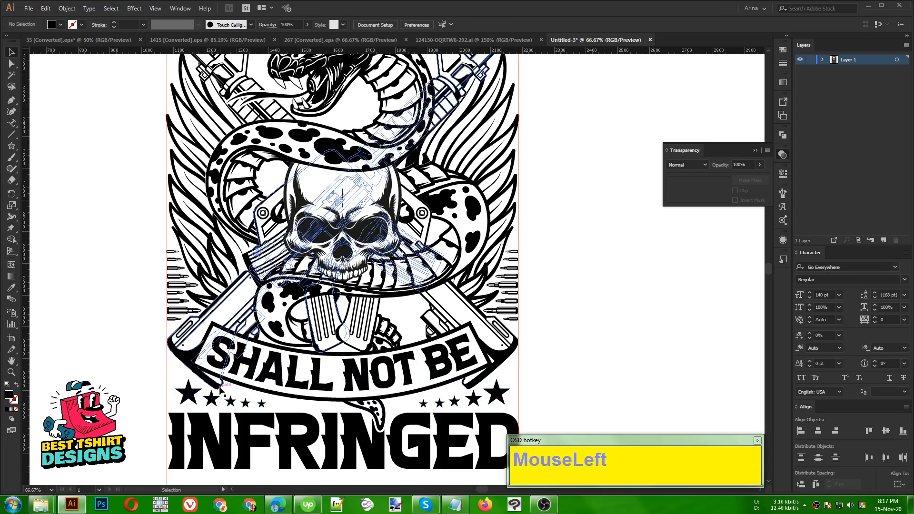
Enlarge the biggest star inside the left star group proportionally out to the left guide and leave isolation mode.
double_click(191, 399)
click(191, 399)
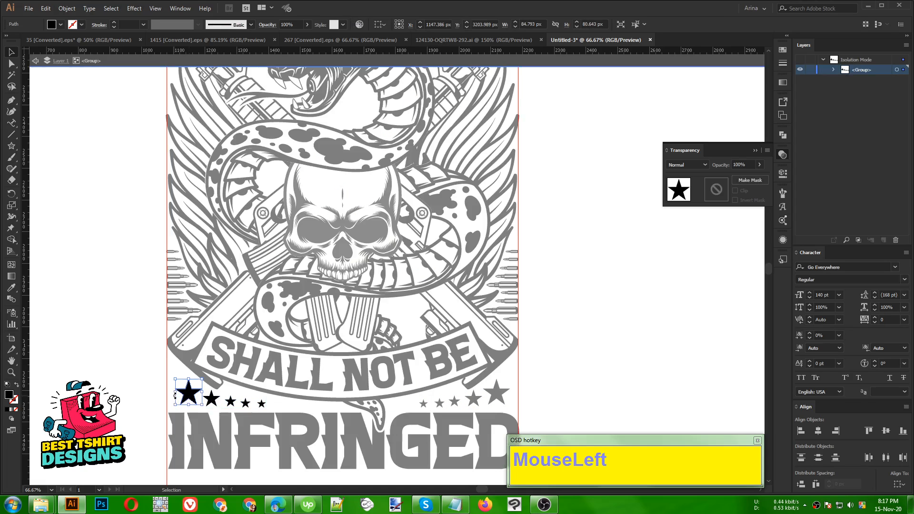
drag(175, 392, 168, 393)
double_click(544, 411)
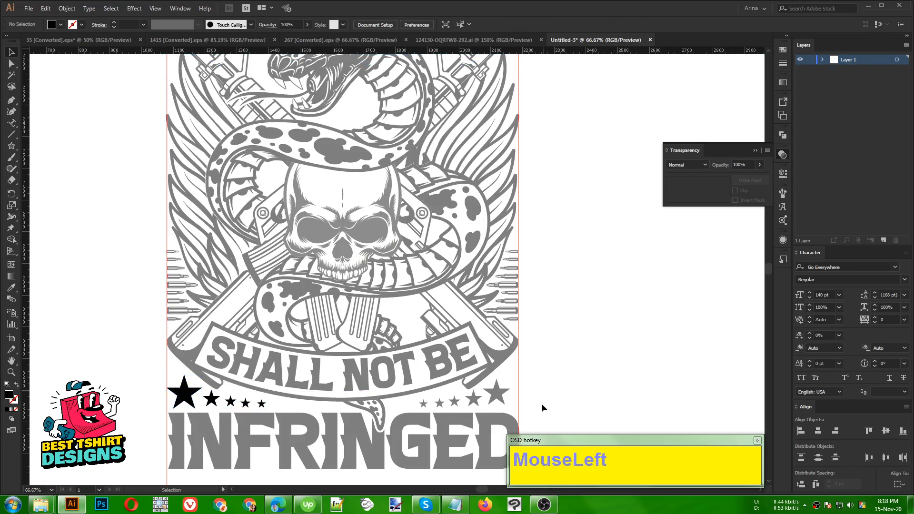
Enlarge the biggest star inside the right star group to about 108 × 103 px, reaching the right guide, and leave isolation mode.
double_click(500, 396)
drag(511, 392, 517, 393)
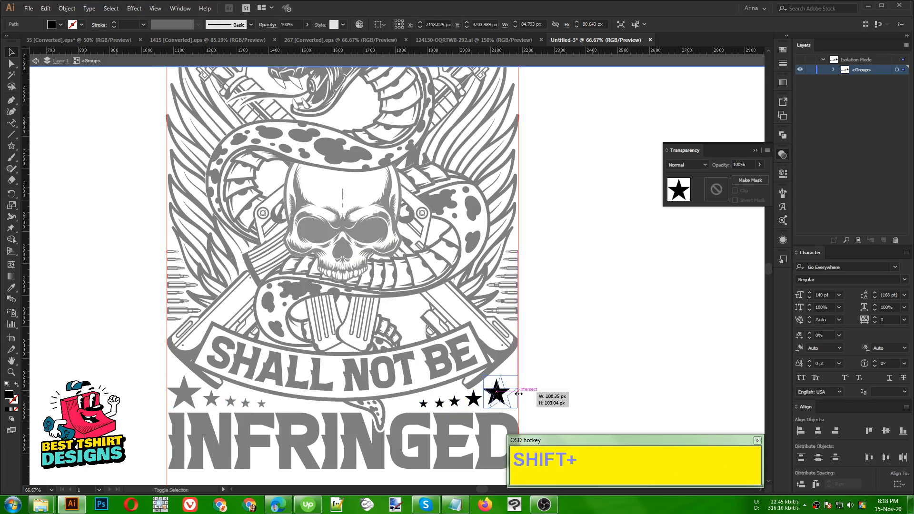
double_click(562, 391)
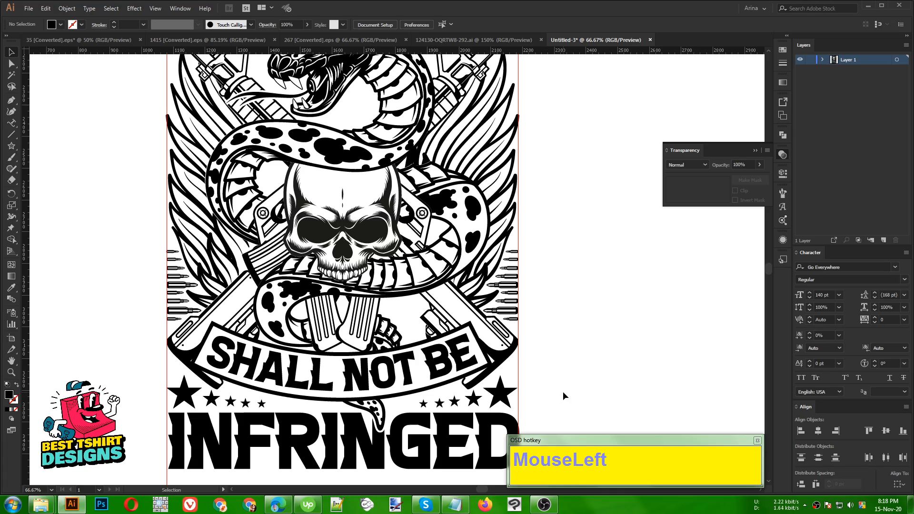
Delete the two vertical guides at the sides of the design.
key(F10)
click(564, 391)
scroll(563, 391, down, 2)
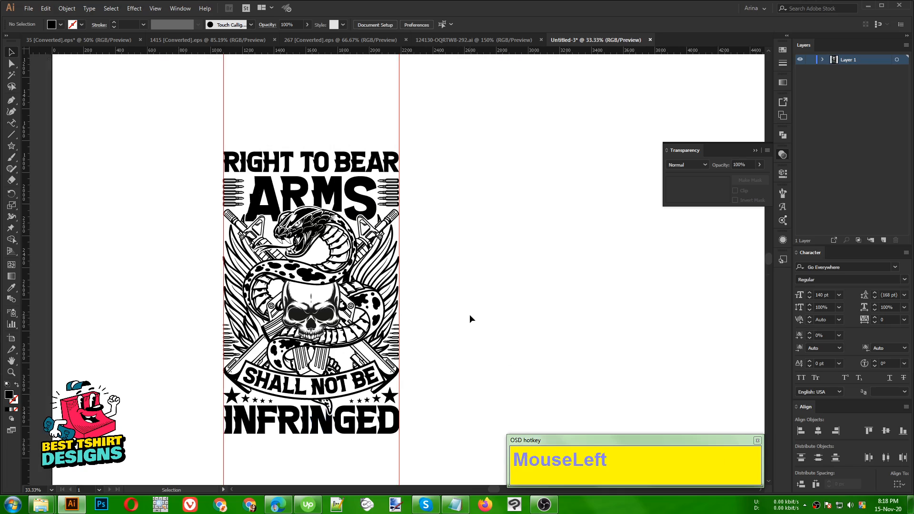
scroll(469, 314, down, 2)
drag(207, 399, 195, 416)
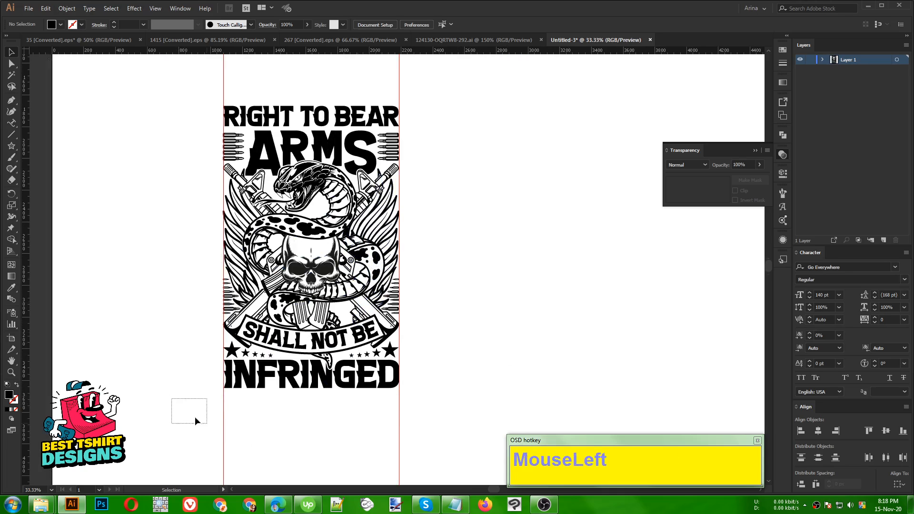
drag(428, 438, 429, 436)
key(Delete)
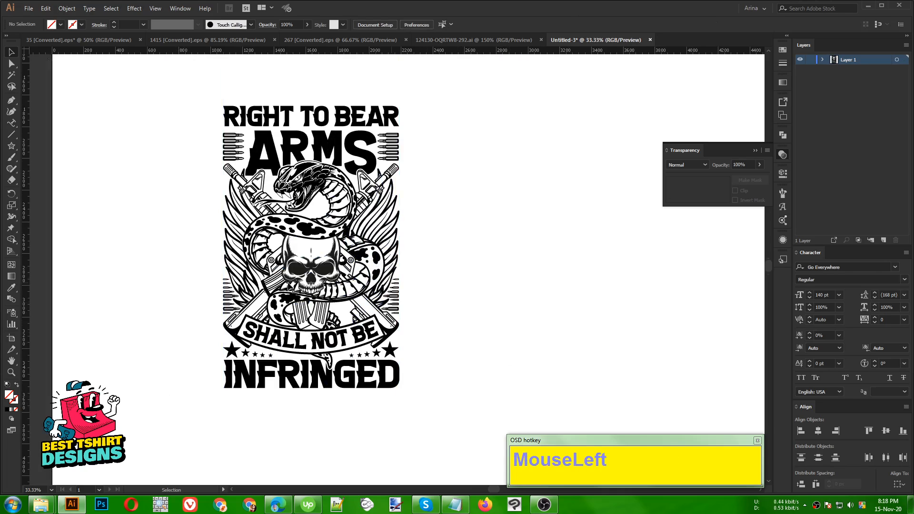
Select the whole design and expand its fills and strokes.
scroll(263, 269, down, 1)
click(476, 284)
drag(212, 126, 454, 422)
drag(192, 106, 431, 407)
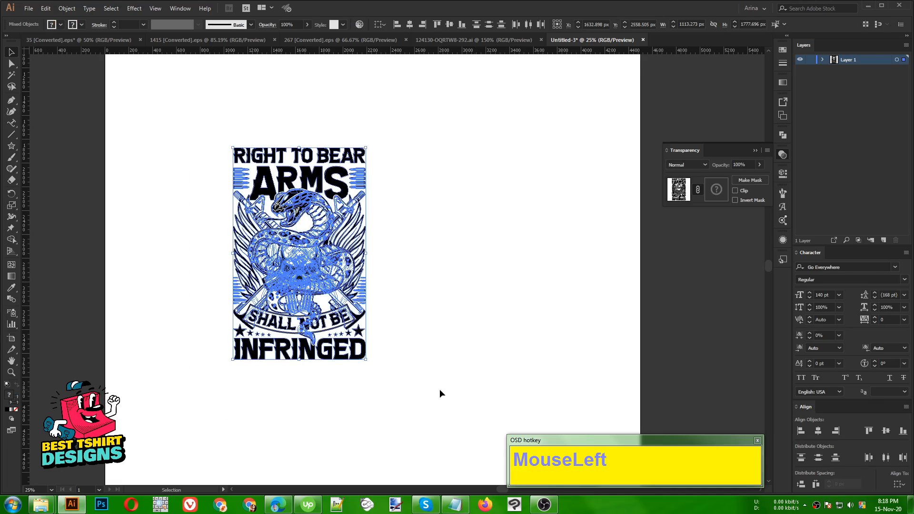
click(67, 9)
click(85, 122)
click(67, 8)
click(76, 113)
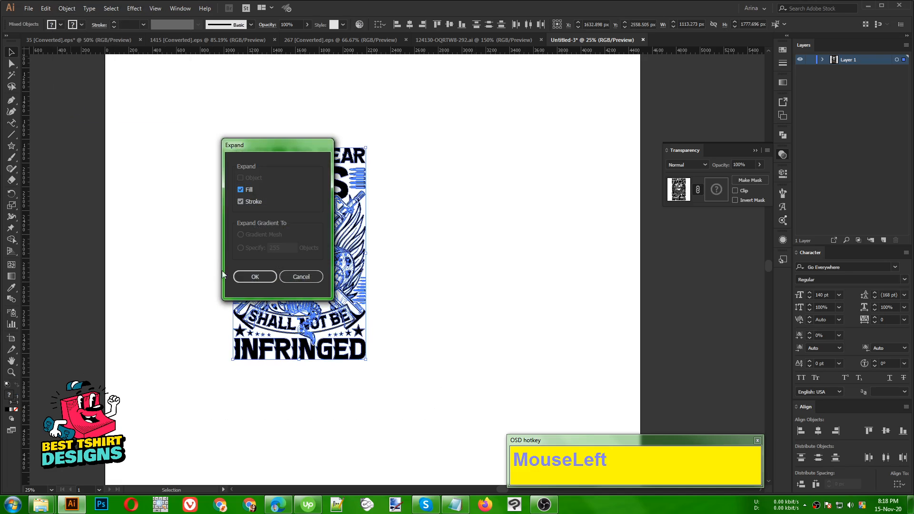
click(248, 279)
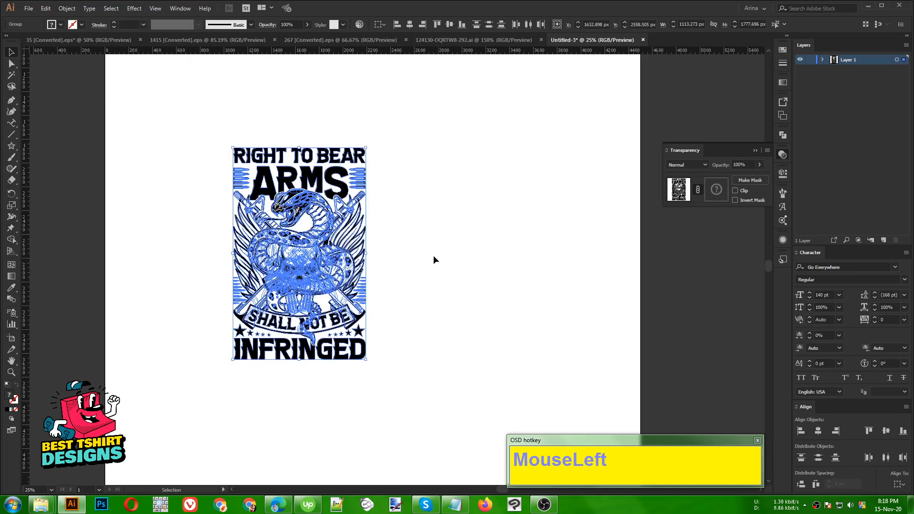
Try a red fill on the whole expanded design, undo it and deselect the artwork.
click(180, 130)
drag(159, 85, 454, 411)
click(61, 25)
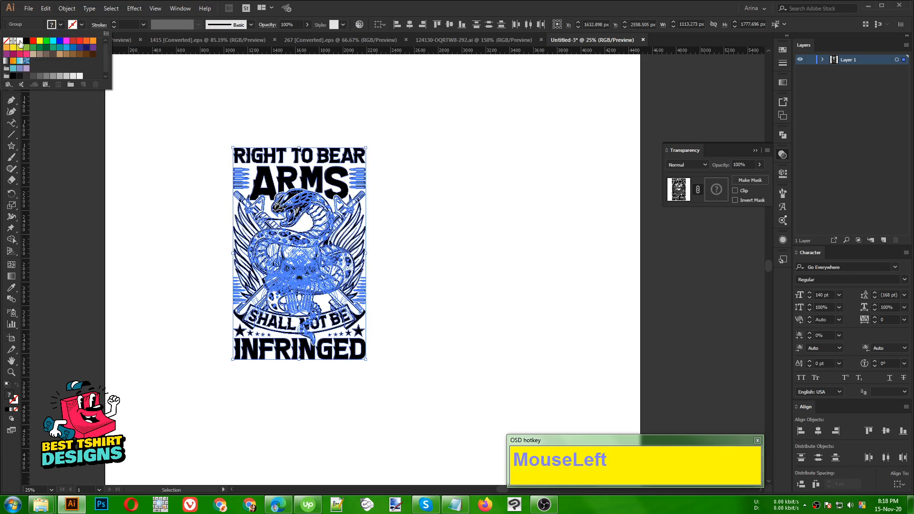
click(73, 41)
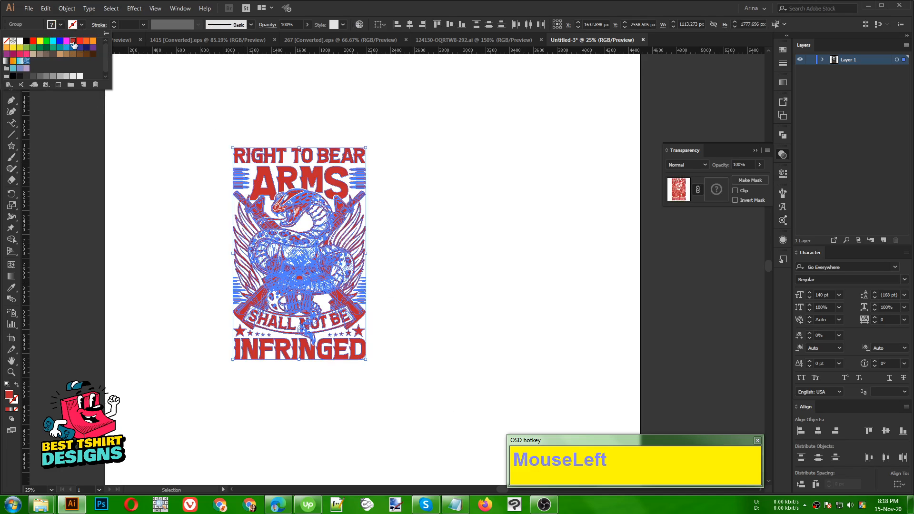
click(172, 191)
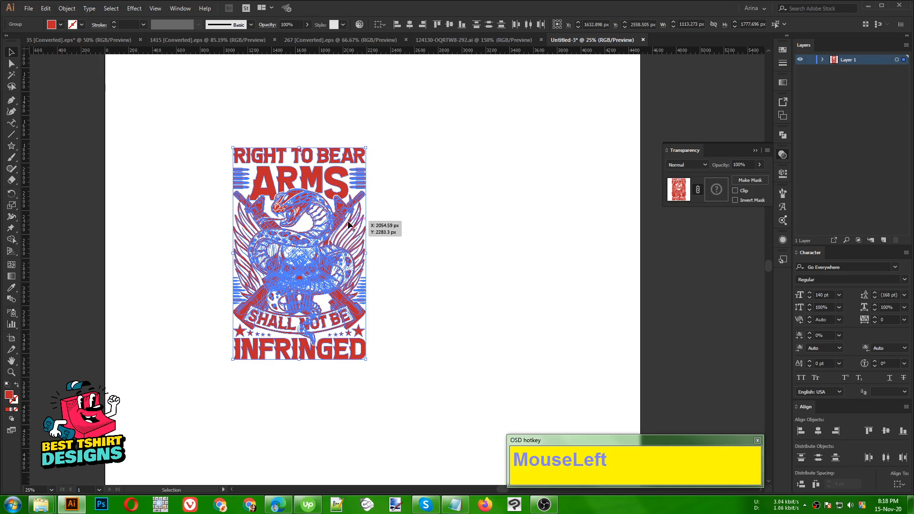
key(ctrl+z)
click(447, 238)
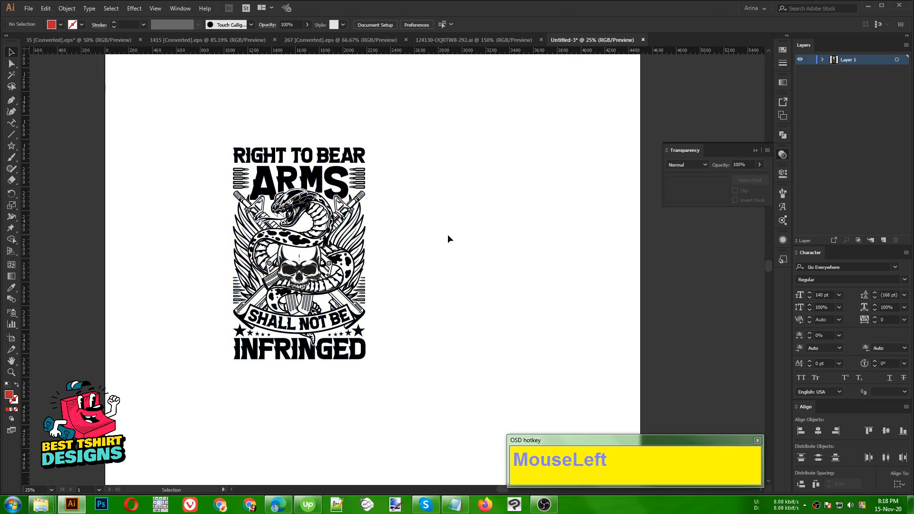
Examine the rifles, snake and skull group around the banner in isolation mode and return to the full design.
drag(164, 121, 480, 414)
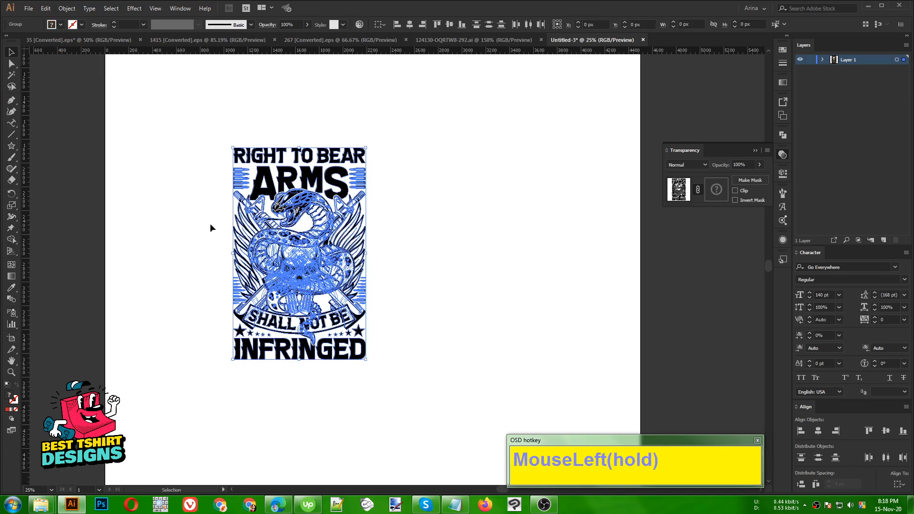
click(174, 203)
alt+scroll(310, 302, up, 3)
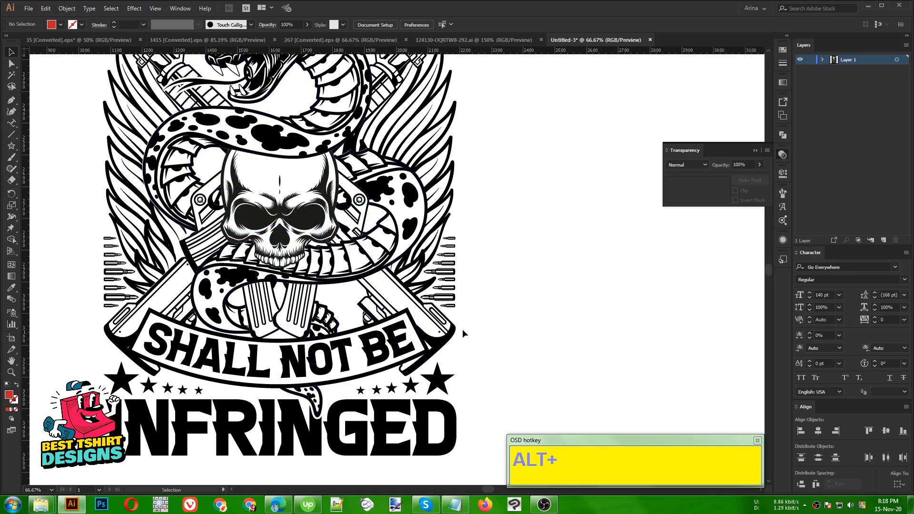
double_click(454, 329)
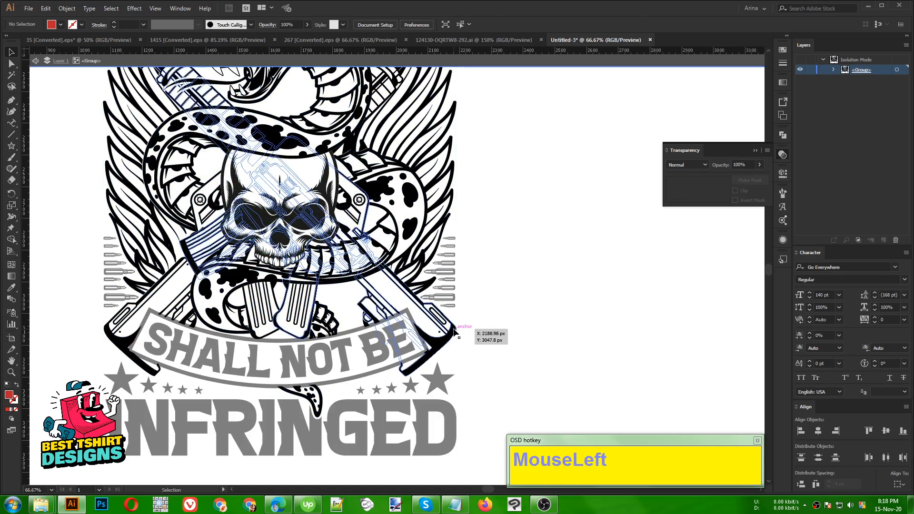
alt+scroll(454, 329, down, 3)
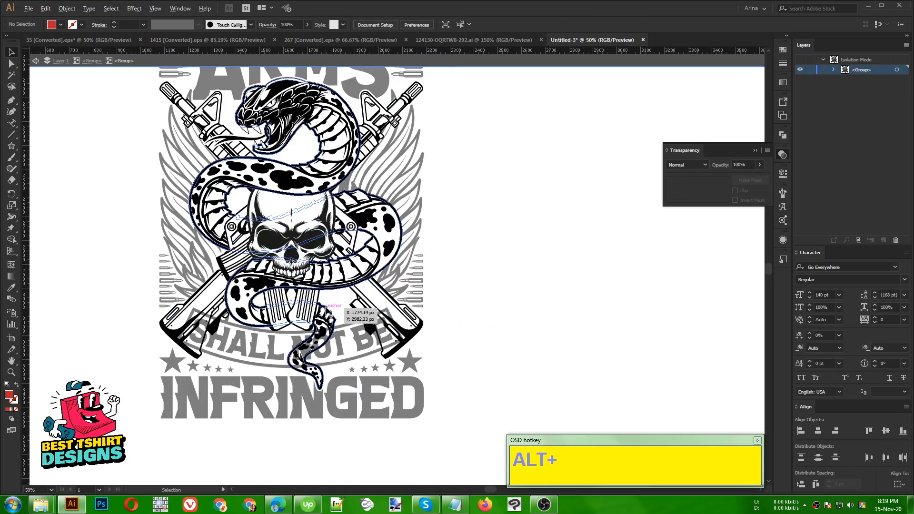
double_click(454, 315)
Find and select the crossed rifles subgroup nested within the masked skull and snake group in the layer hierarchy.
click(385, 320)
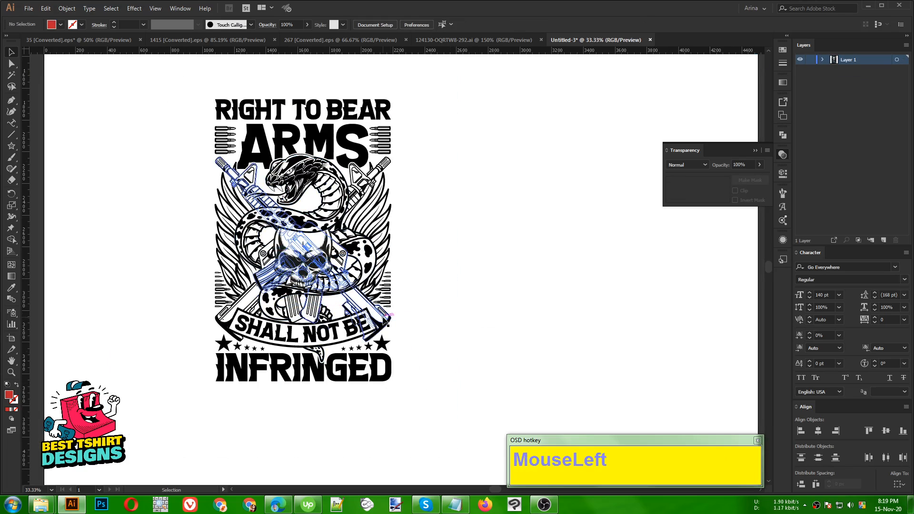
click(386, 319)
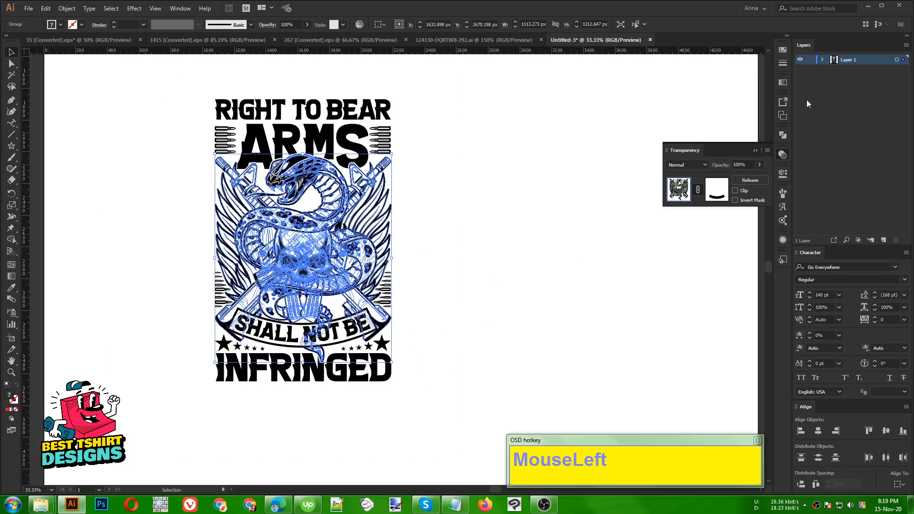
click(823, 60)
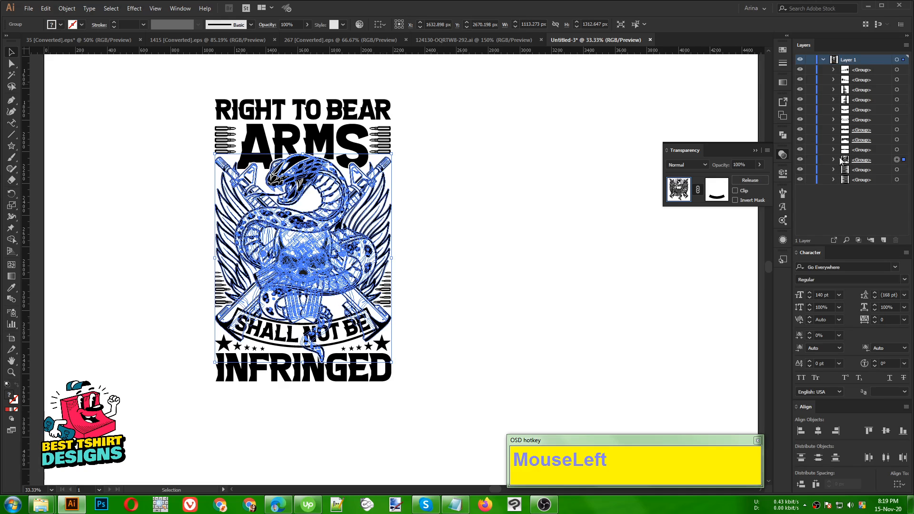
click(834, 159)
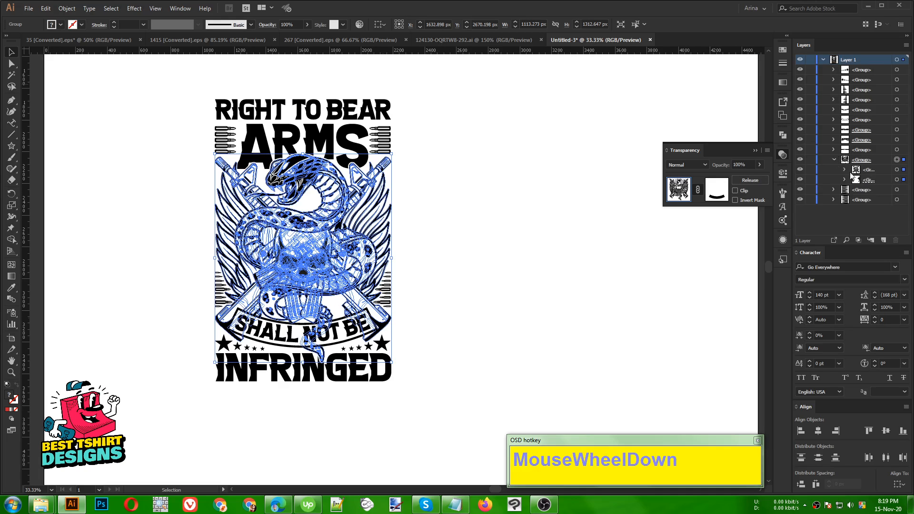
click(845, 170)
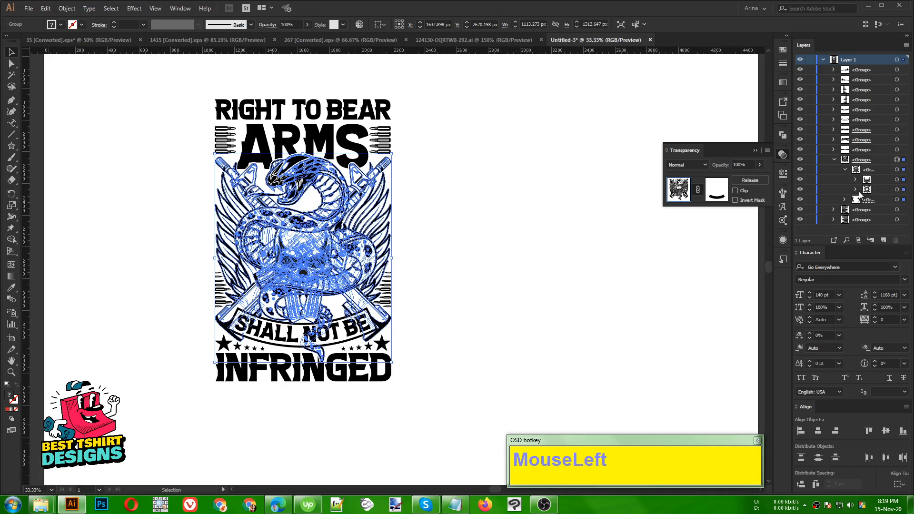
click(855, 190)
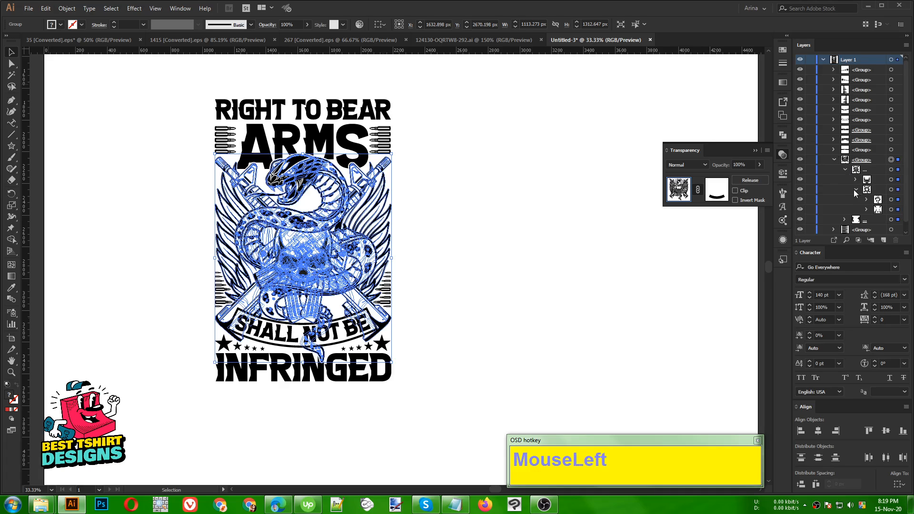
scroll(854, 193, down, 1)
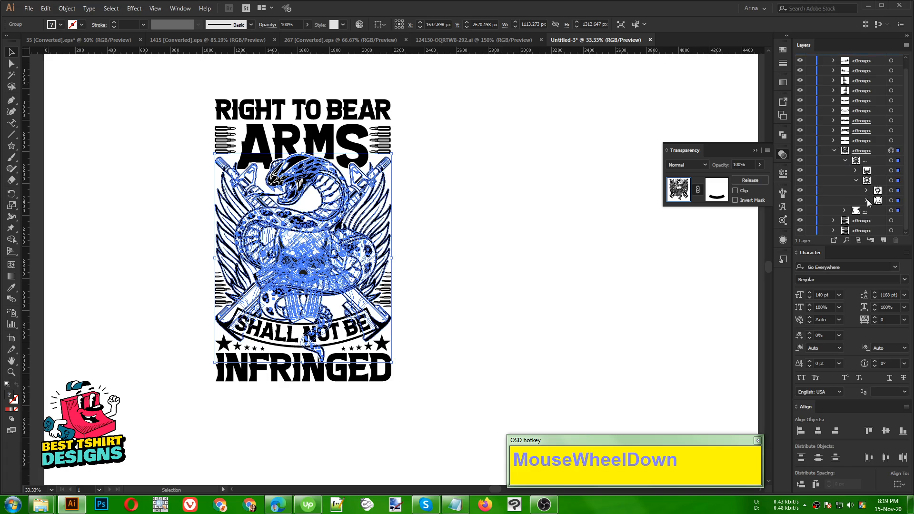
click(889, 201)
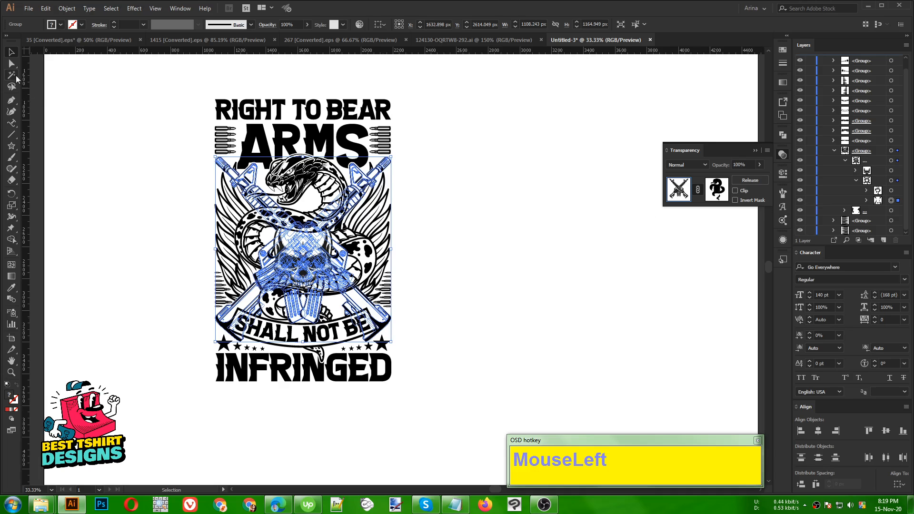
Try picking the white parts of the rifles with the Magic Wand, return to the rifles group and deselect it.
click(12, 75)
alt+scroll(223, 362, up, 3)
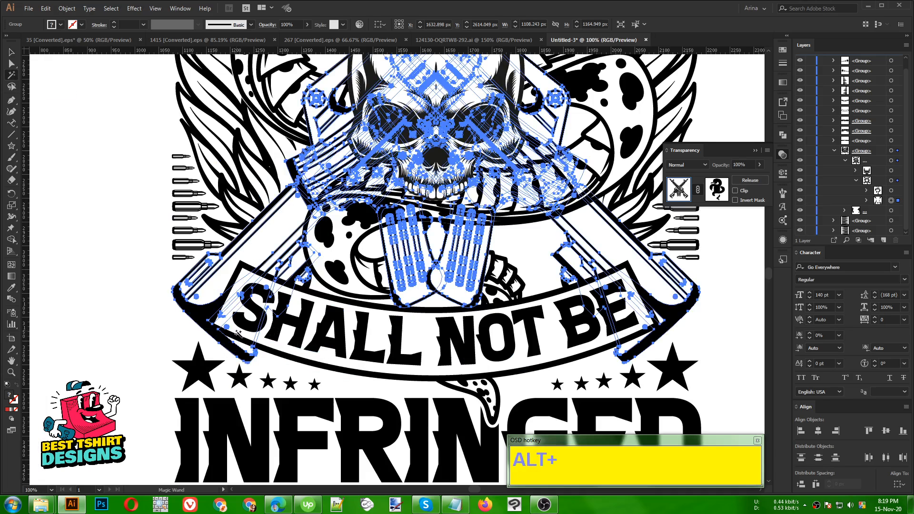
click(188, 310)
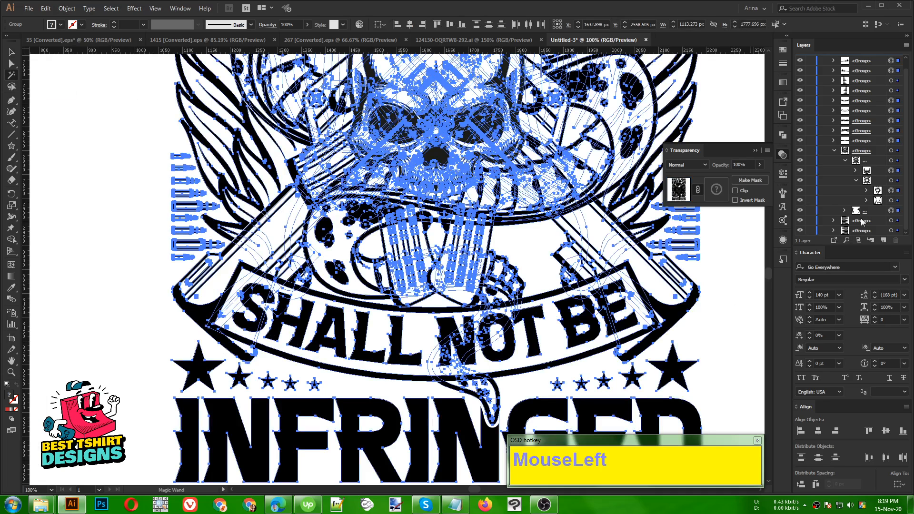
key(v)
click(890, 201)
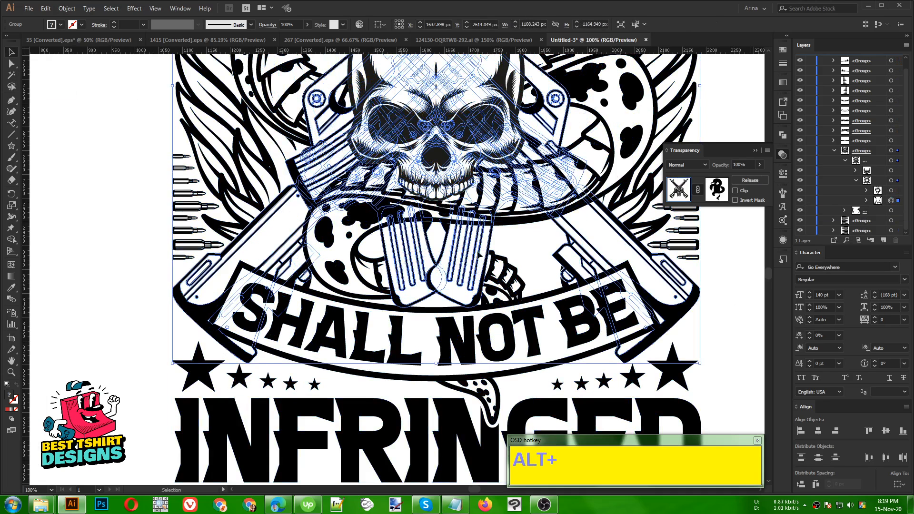
scroll(286, 250, down, 1)
click(96, 219)
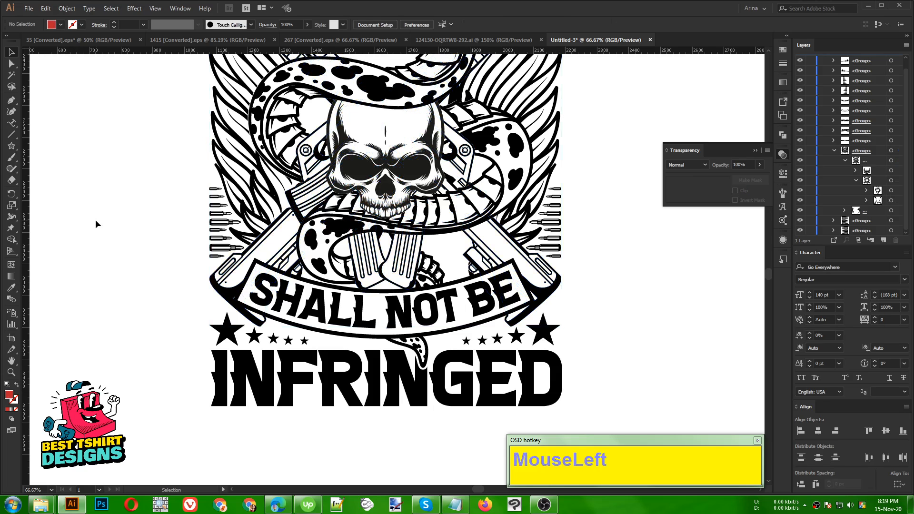
scroll(338, 252, down, 1)
scroll(518, 255, up, 2)
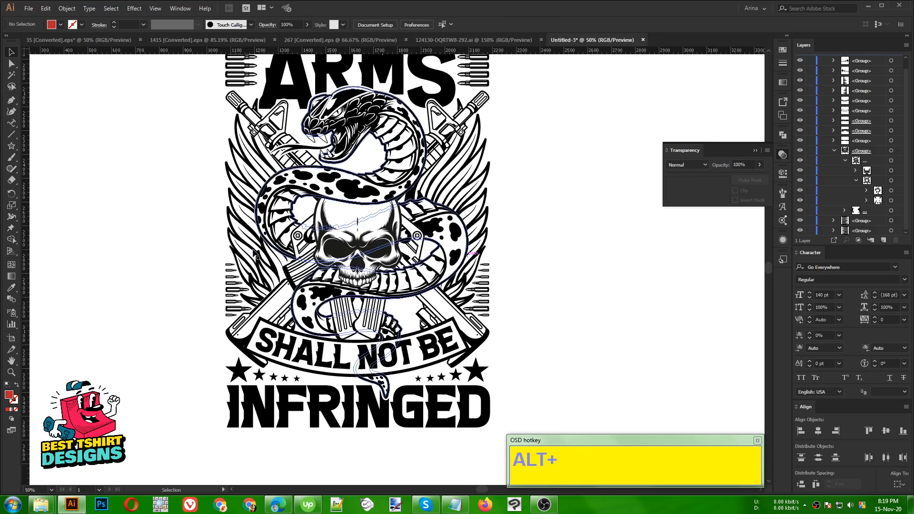
scroll(256, 255, down, 1)
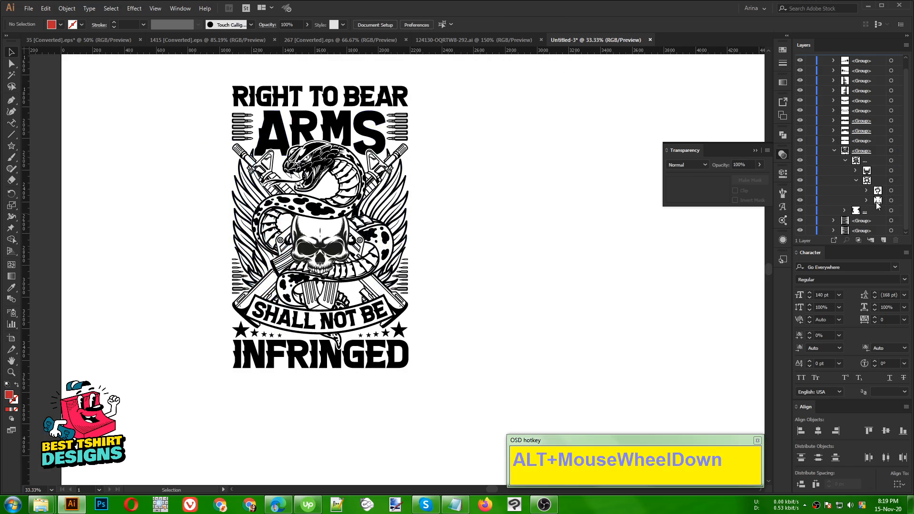
Lock the rifles subgroup, try a black fill on the whole design, undo it and deselect the artwork.
click(809, 201)
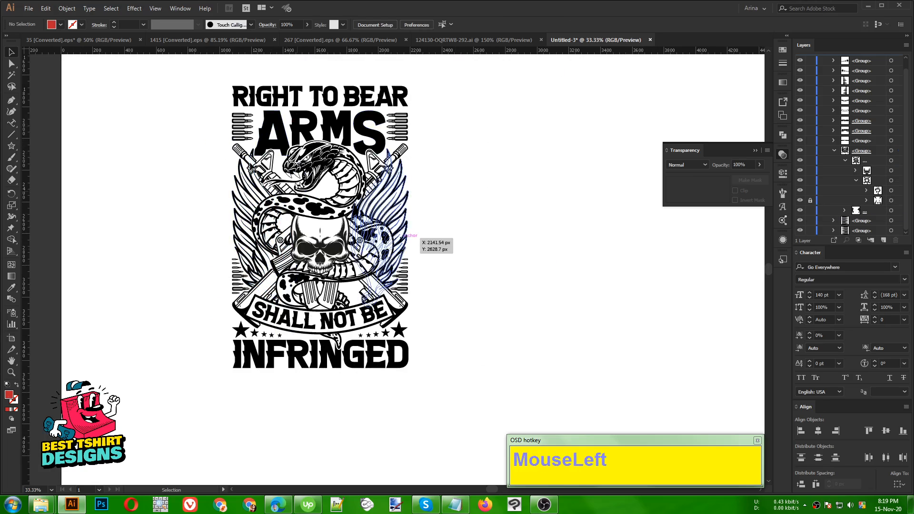
drag(194, 75, 487, 407)
click(60, 24)
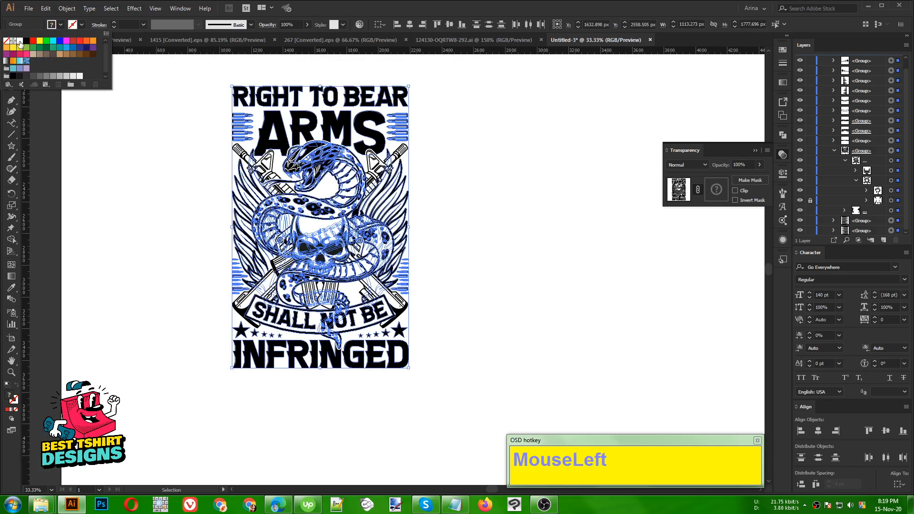
click(26, 41)
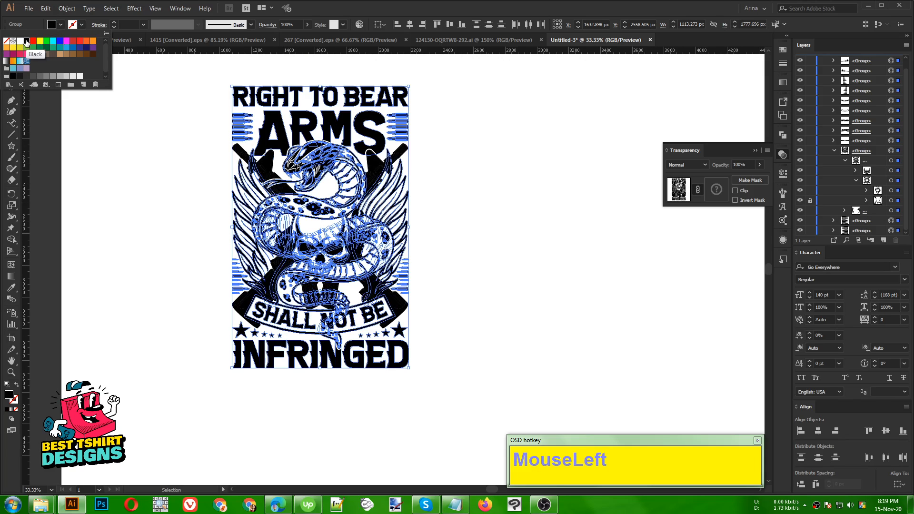
key(ctrl+z)
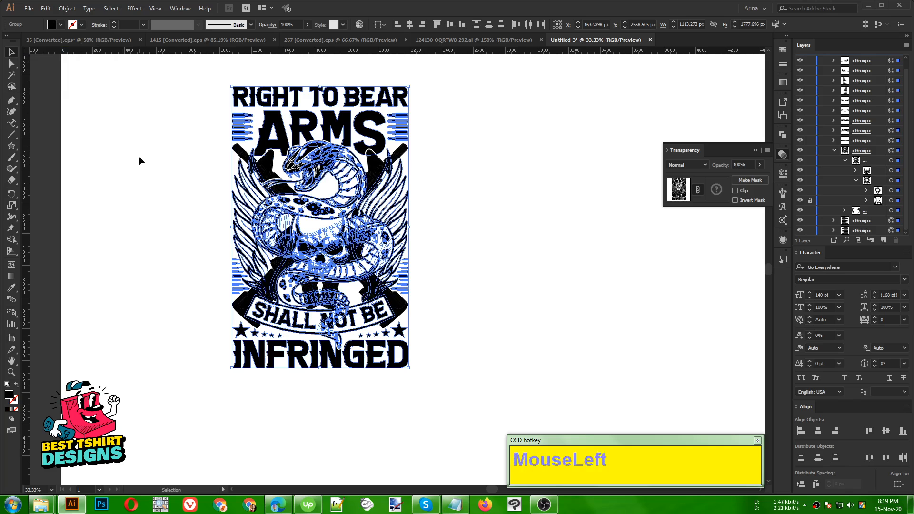
key(ctrl+z)
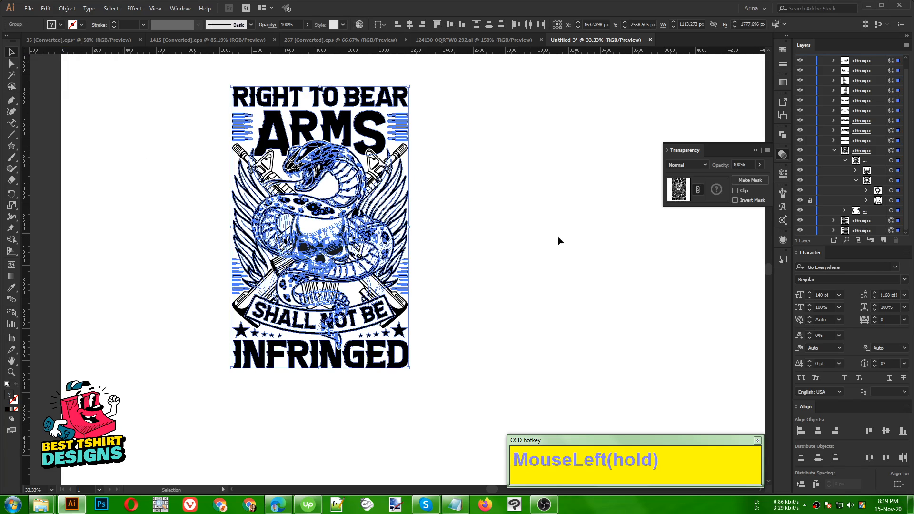
click(559, 240)
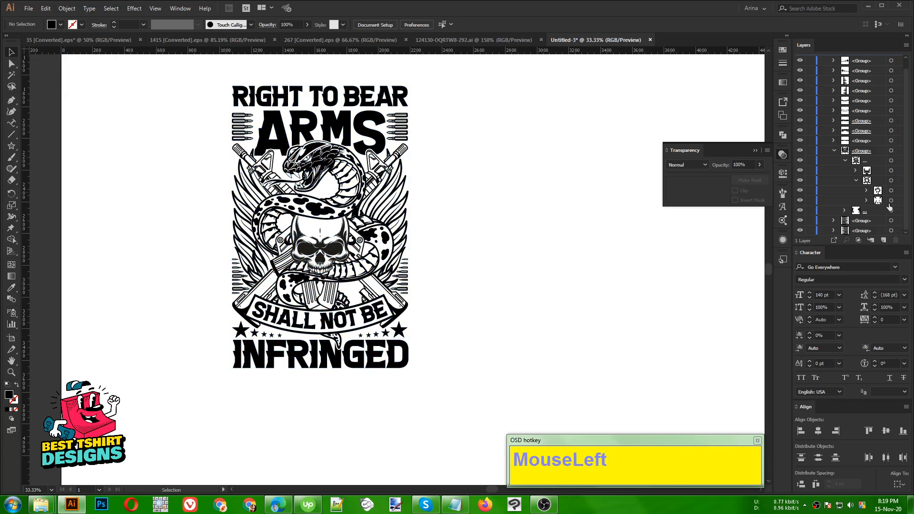
Hide the rifles subgroup and try a black fill on the remaining artwork.
click(890, 201)
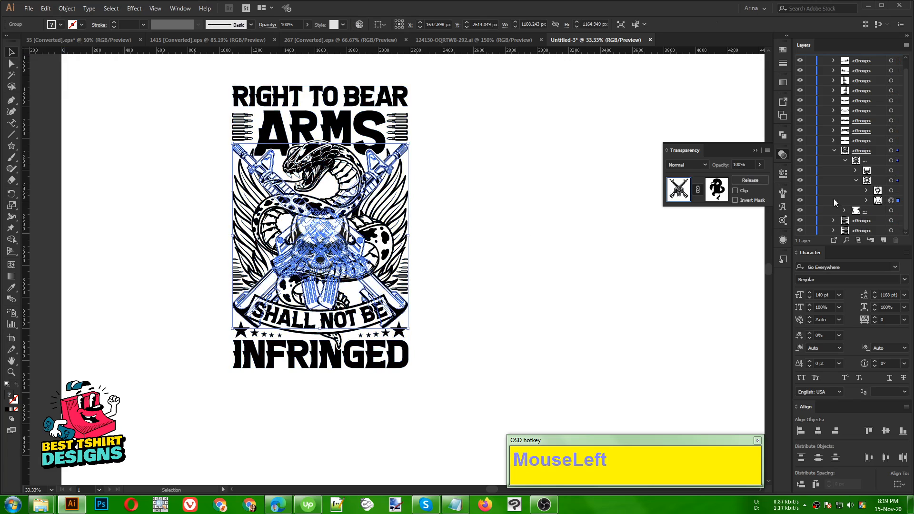
click(801, 202)
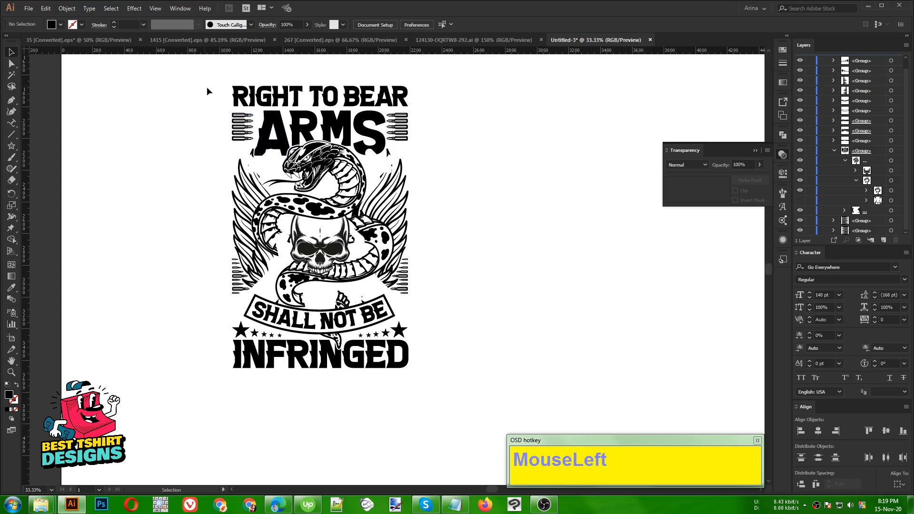
drag(197, 76, 493, 407)
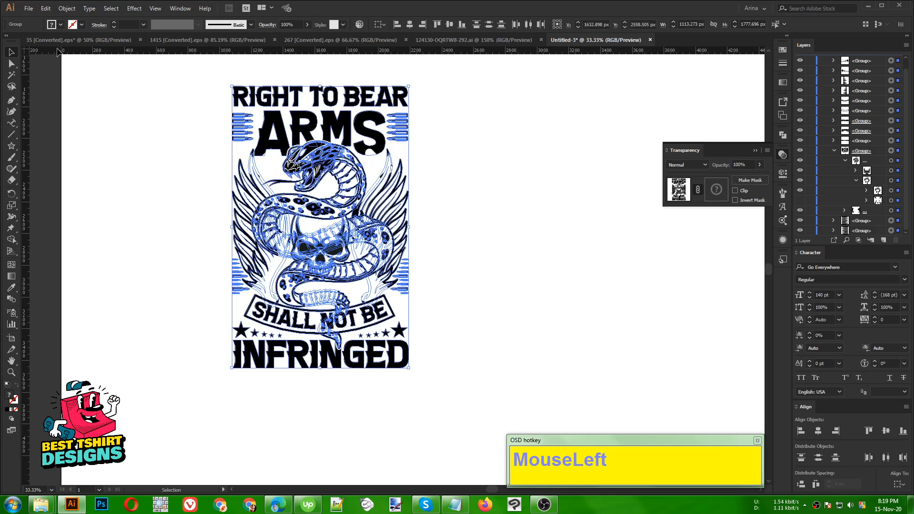
click(60, 24)
click(25, 41)
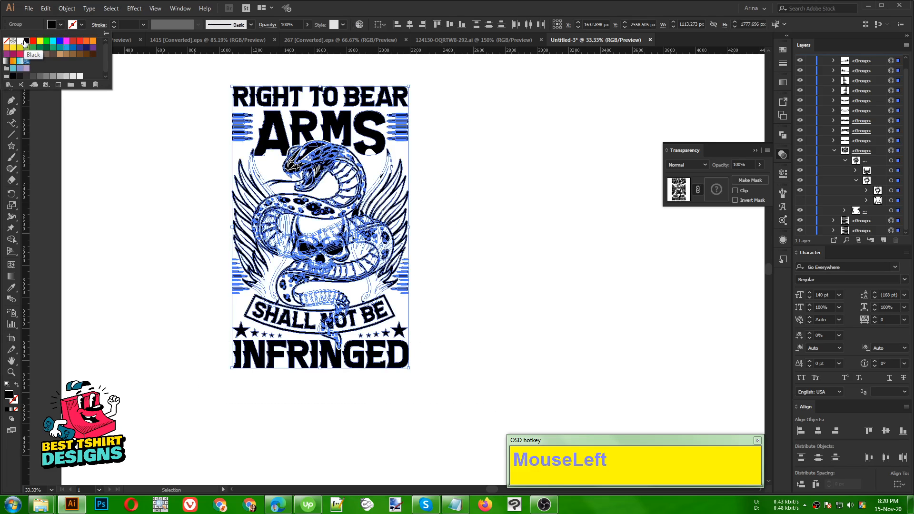
click(117, 154)
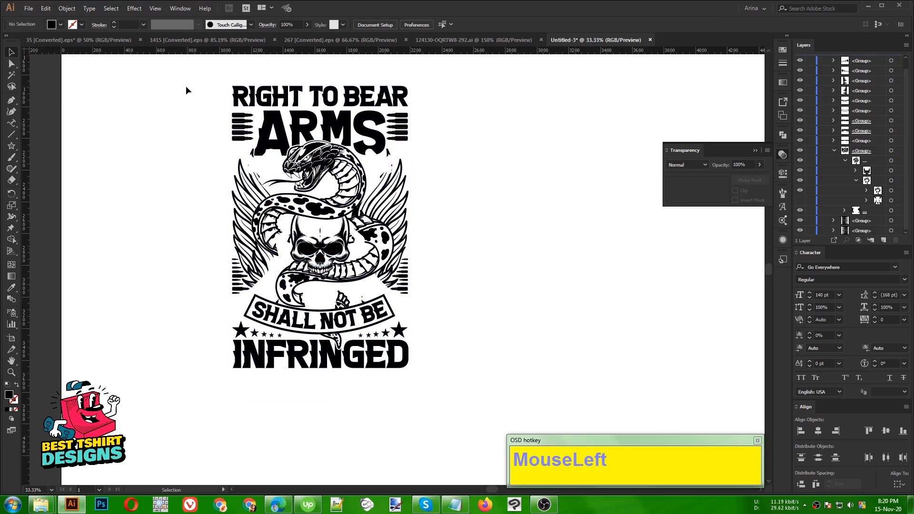
Check the original rifle artwork in 267 [Converted].eps, return to the design and undo the black fill and the hiding of the rifles.
click(341, 41)
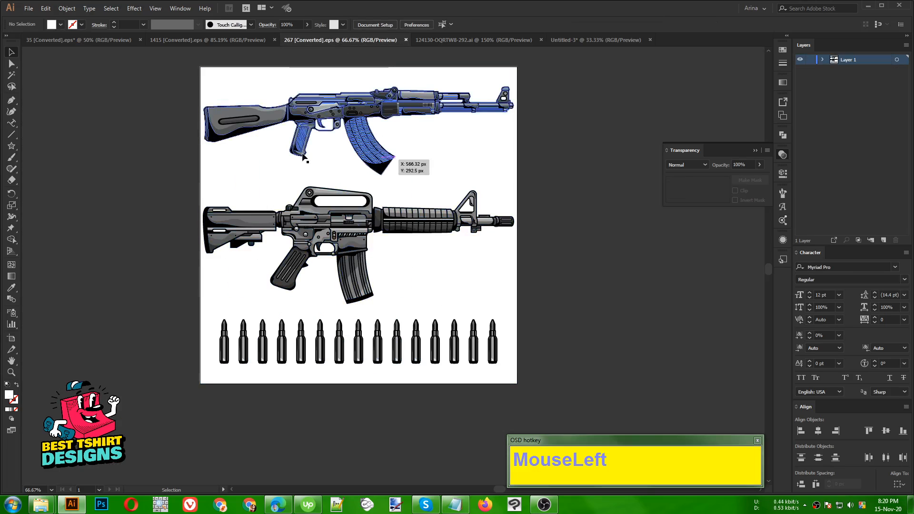
click(605, 40)
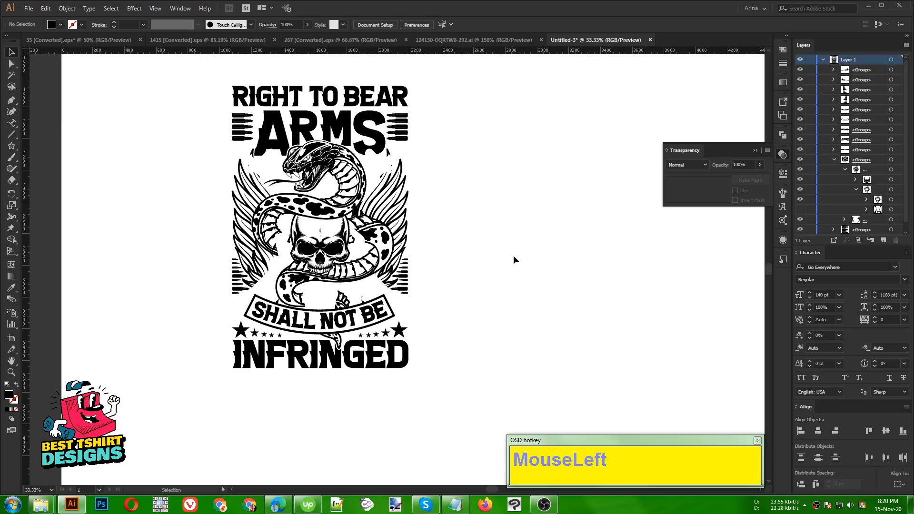
key(ctrl+z)
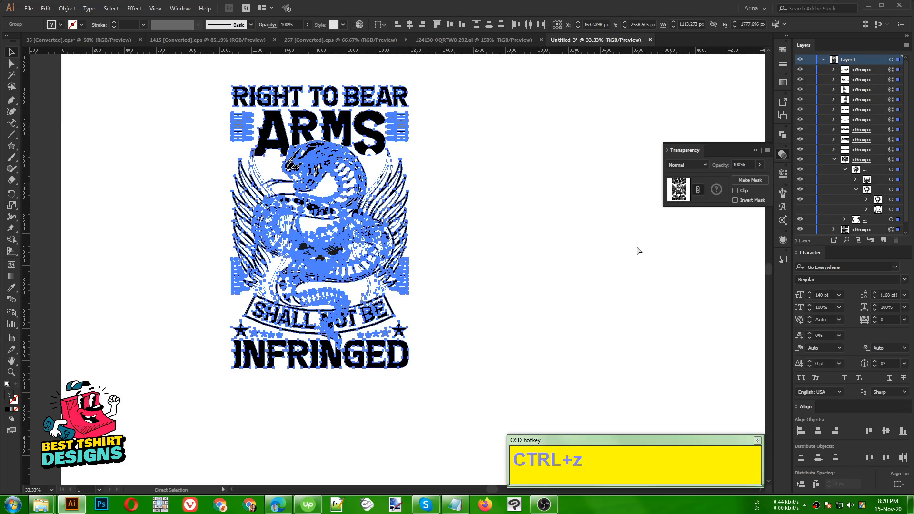
key(ctrl+z)
click(531, 251)
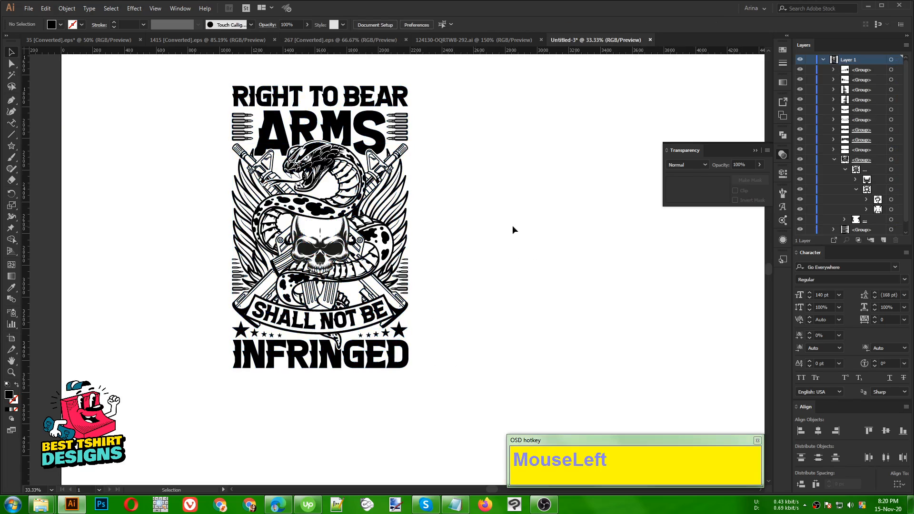
Move the whole design to the artboard's left side and scale it down proportionally to about 504 × 805 px.
drag(190, 62, 474, 404)
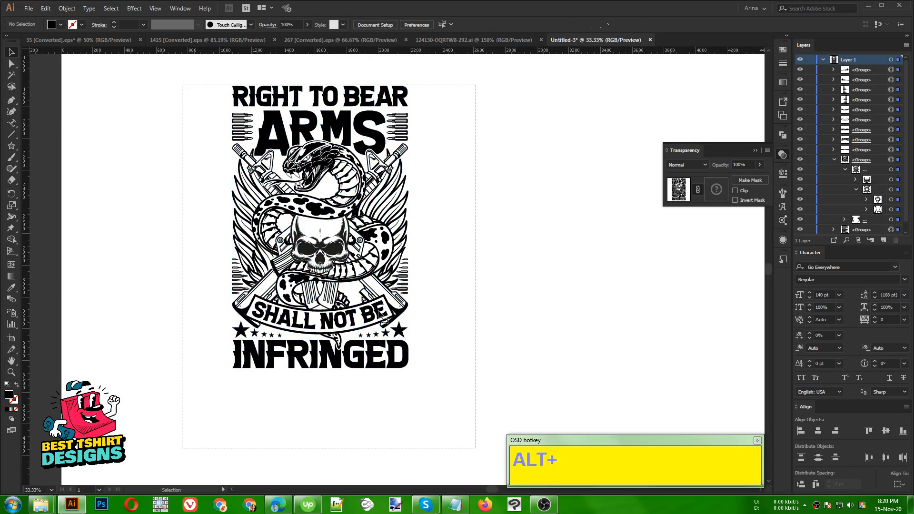
scroll(356, 312, down, 2)
drag(334, 262, 221, 265)
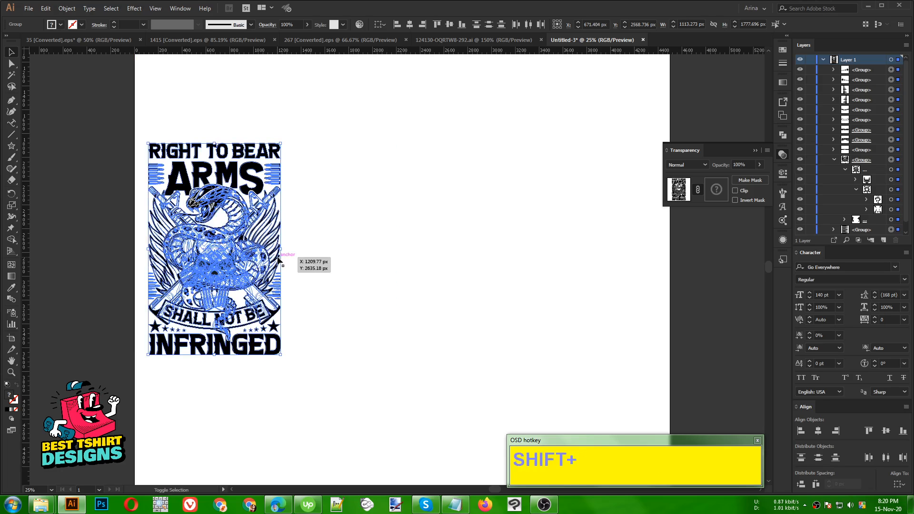
drag(280, 255, 259, 275)
Duplicate the reduced design horizontally to the middle of the artboard and group the copy's parts.
drag(179, 259, 379, 259)
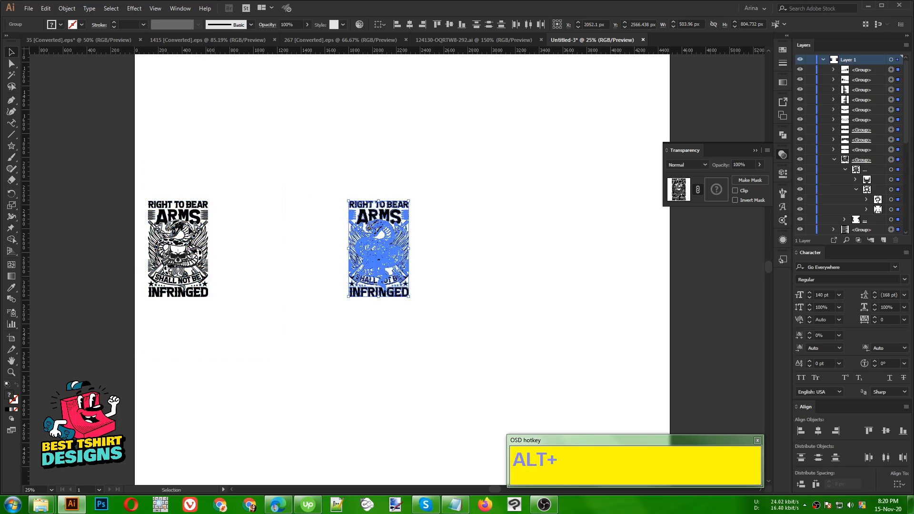
click(253, 279)
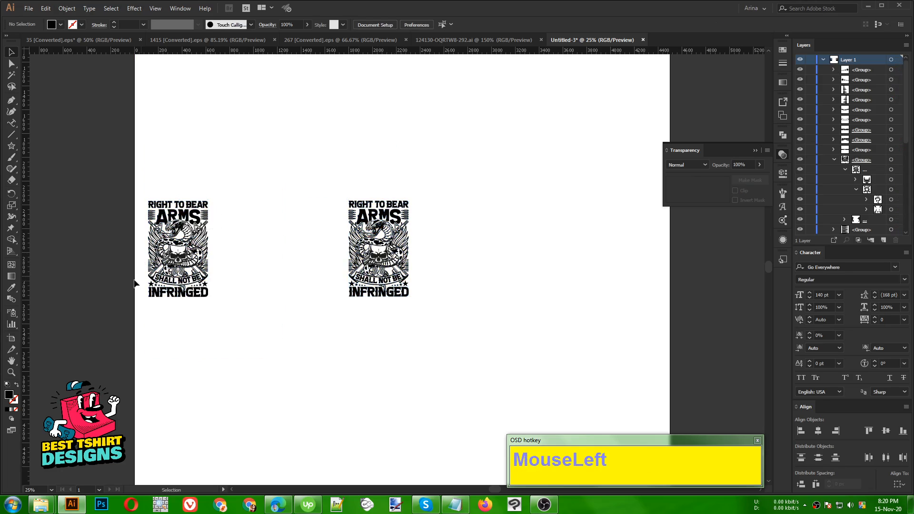
drag(305, 168, 510, 372)
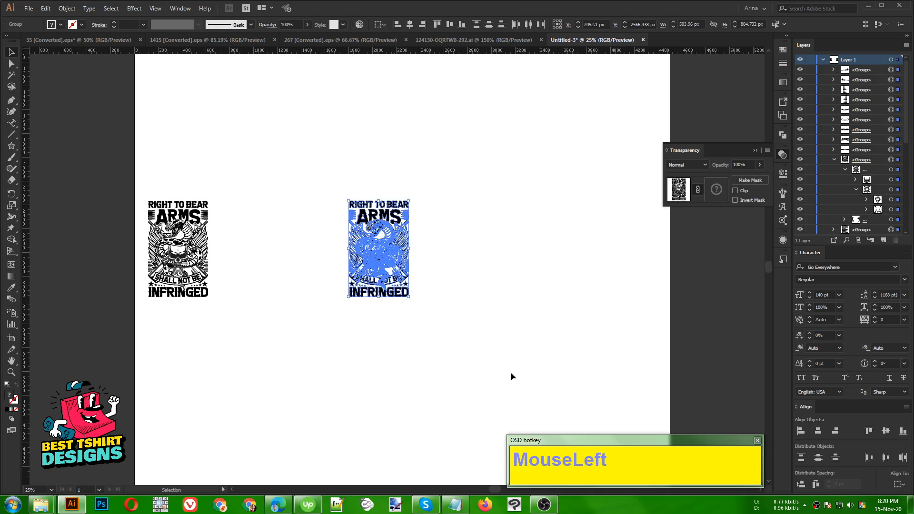
key(ctrl+g)
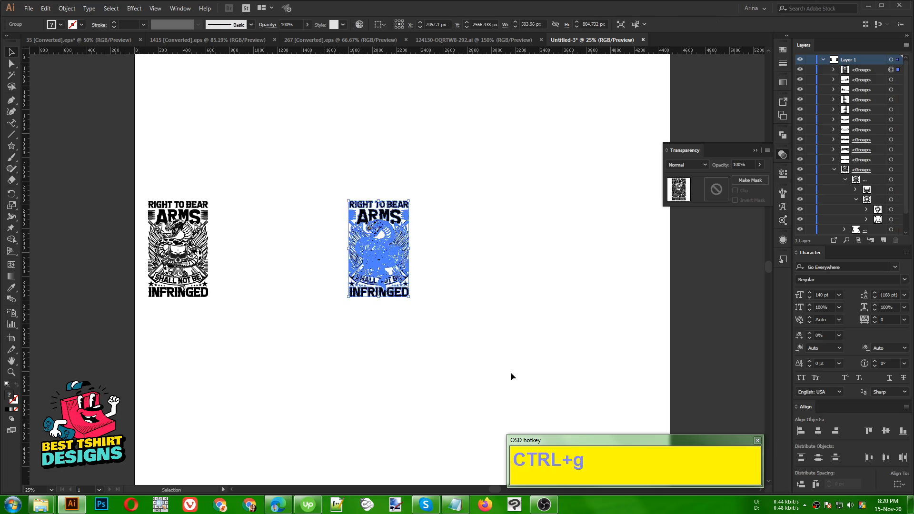
Isolate the grouped copy of the design in the middle of the artboard for editing.
click(511, 372)
double_click(396, 261)
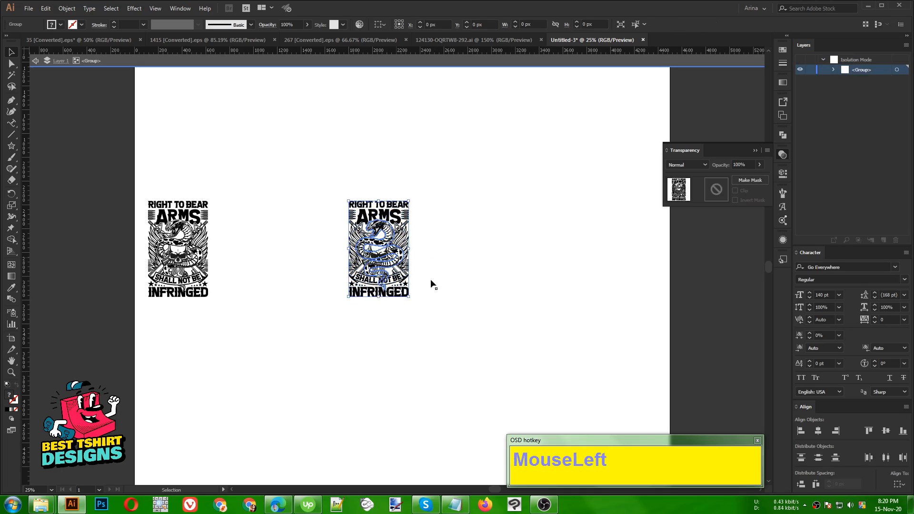
drag(513, 353, 499, 379)
click(285, 129)
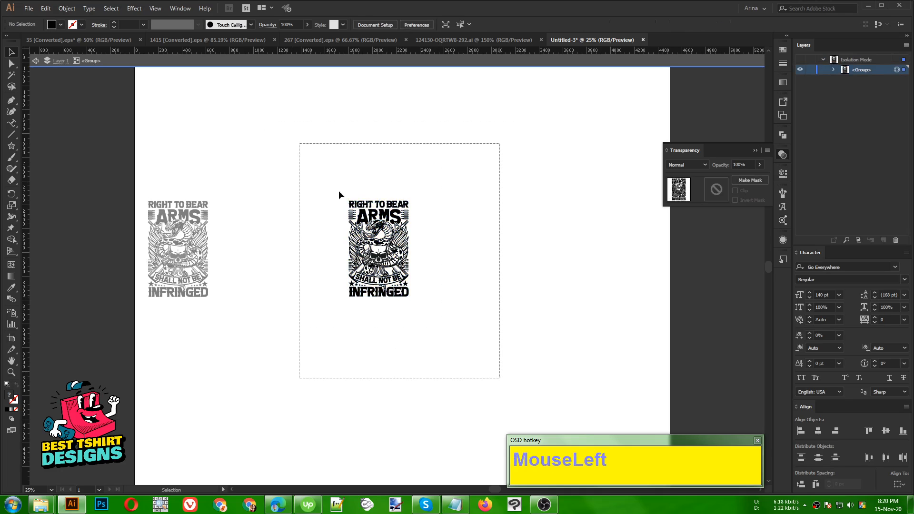
scroll(388, 213, up, 3)
scroll(388, 213, up, 2)
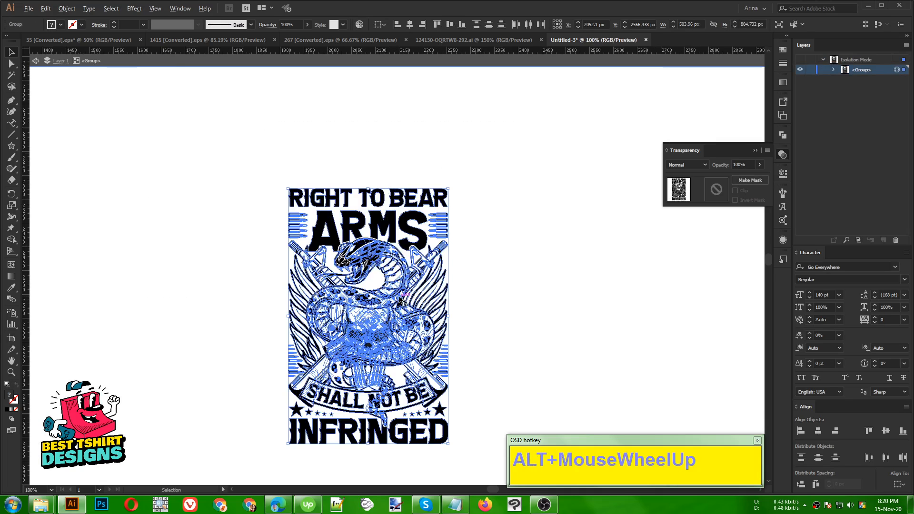
scroll(261, 182, up, 2)
scroll(206, 164, down, 1)
click(147, 150)
scroll(147, 150, up, 1)
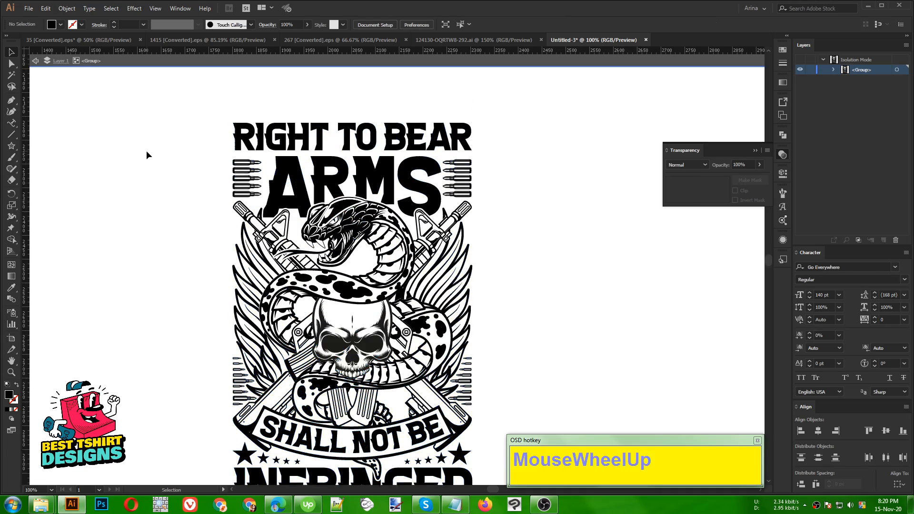
Fill the RIGHT TO BEAR lettering of the copy with a light golden yellow.
click(245, 149)
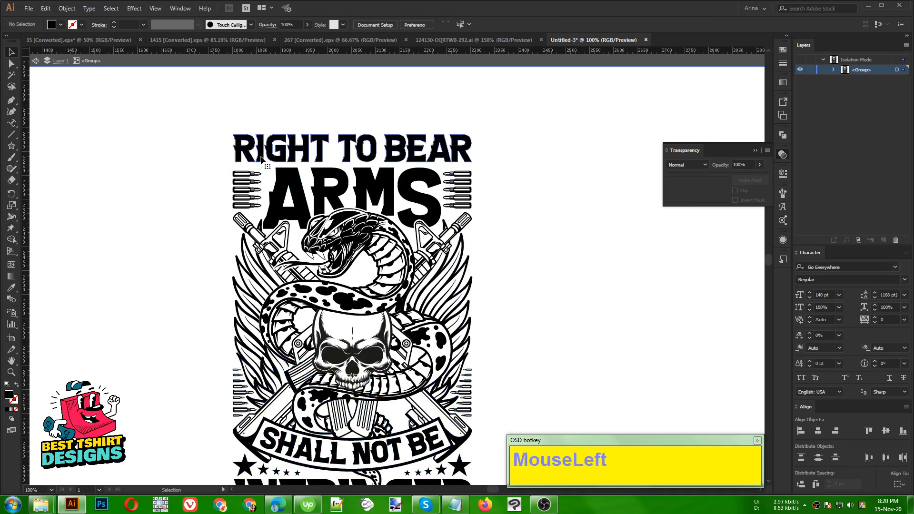
double_click(10, 396)
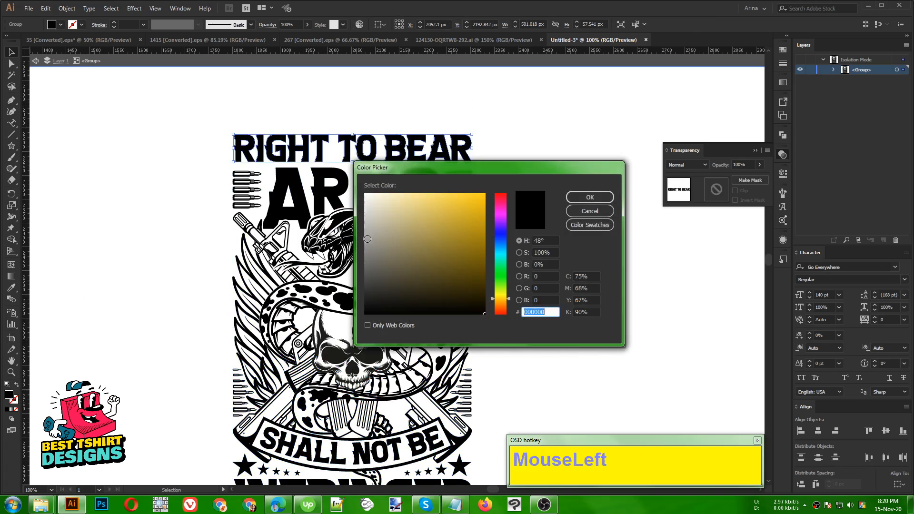
mouse_move(477, 234)
mouse_down()
mouse_move(463, 212)
mouse_move(492, 188)
mouse_move(441, 187)
mouse_up()
click(572, 198)
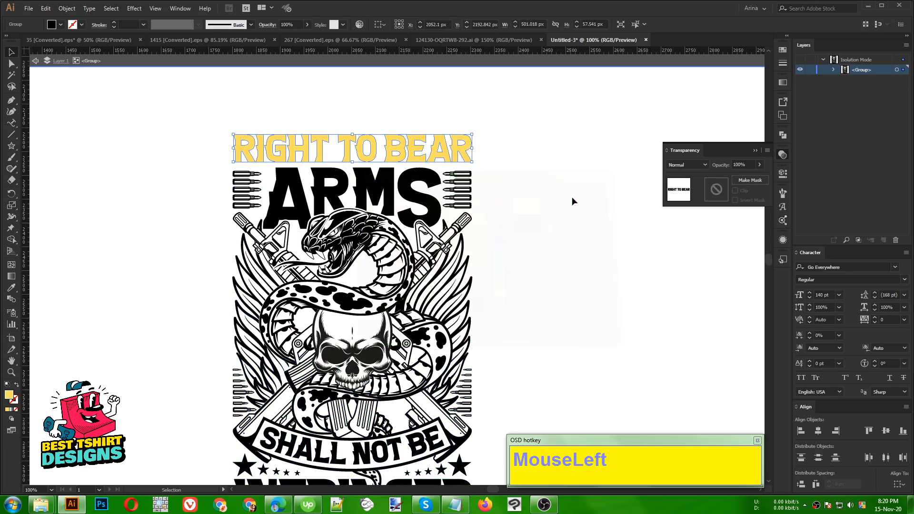
click(159, 194)
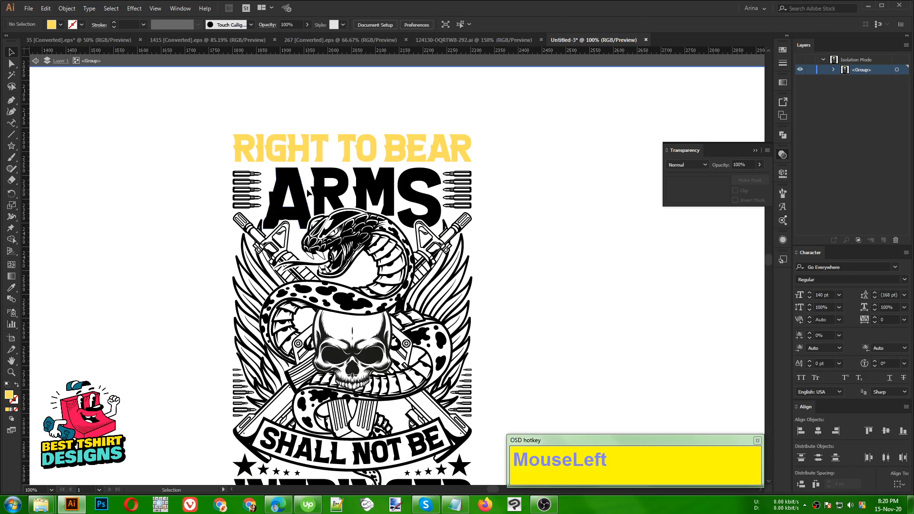
Select all the remaining black artwork with the Magic Wand and give it the yellow sampled from the RIGHT TO BEAR lettering.
click(11, 75)
click(295, 188)
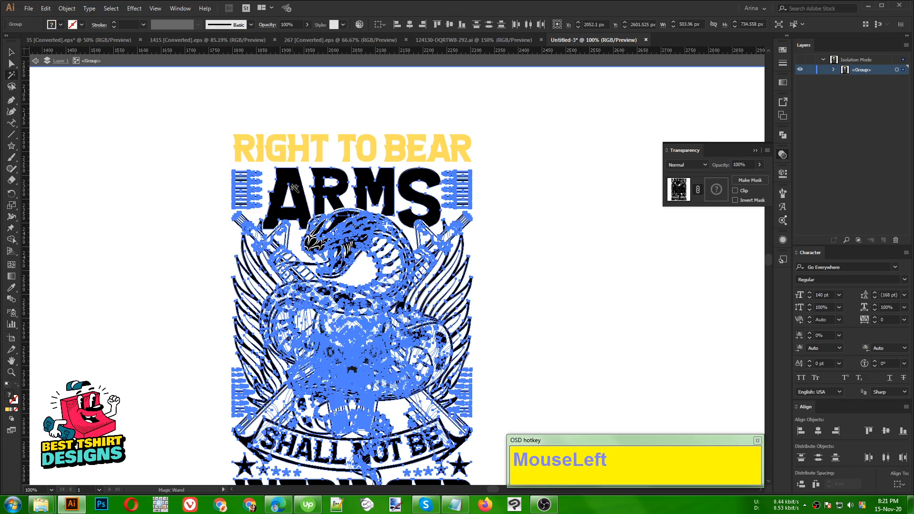
key(i)
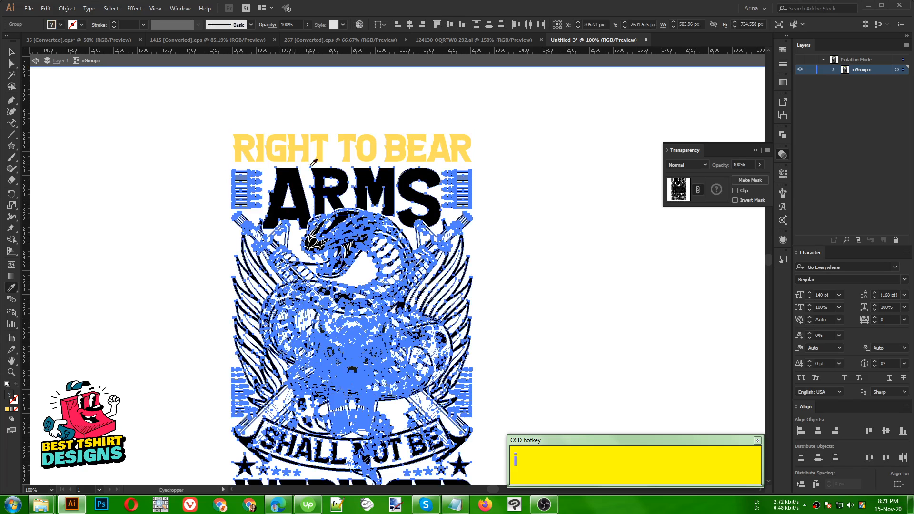
click(305, 152)
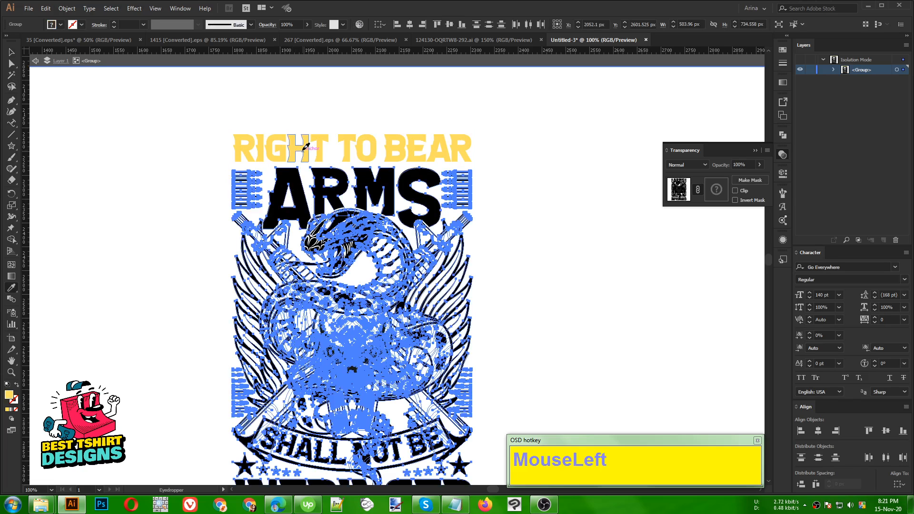
key(v)
click(517, 292)
scroll(517, 293, down, 2)
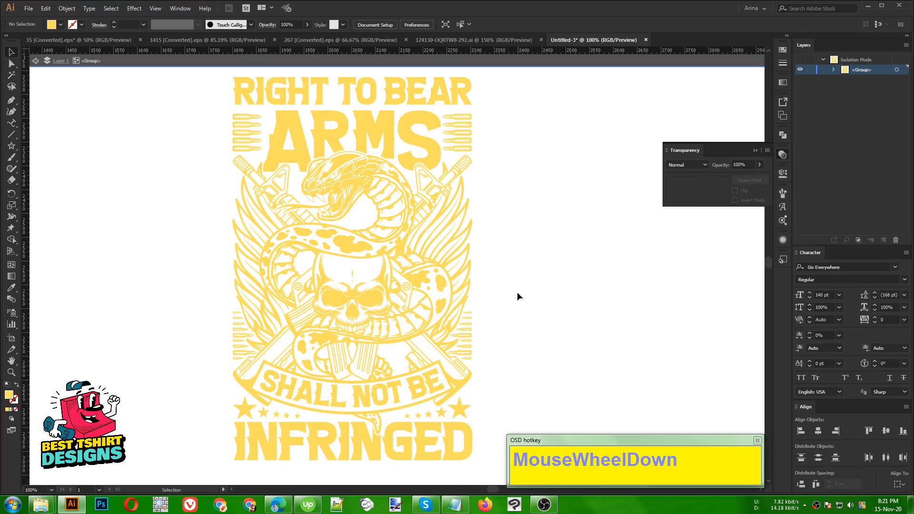
click(576, 342)
scroll(576, 342, up, 1)
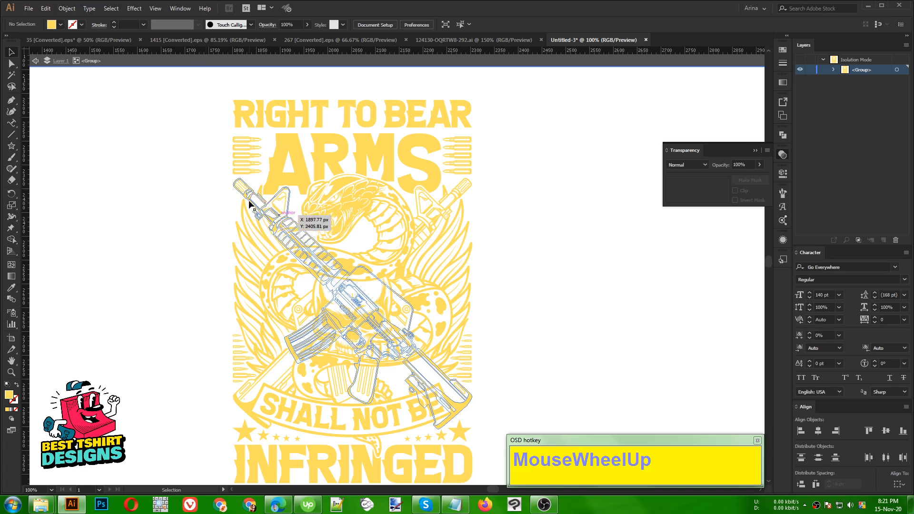
Go into the nested groups of the central illustration until the snake can be selected separately.
click(163, 193)
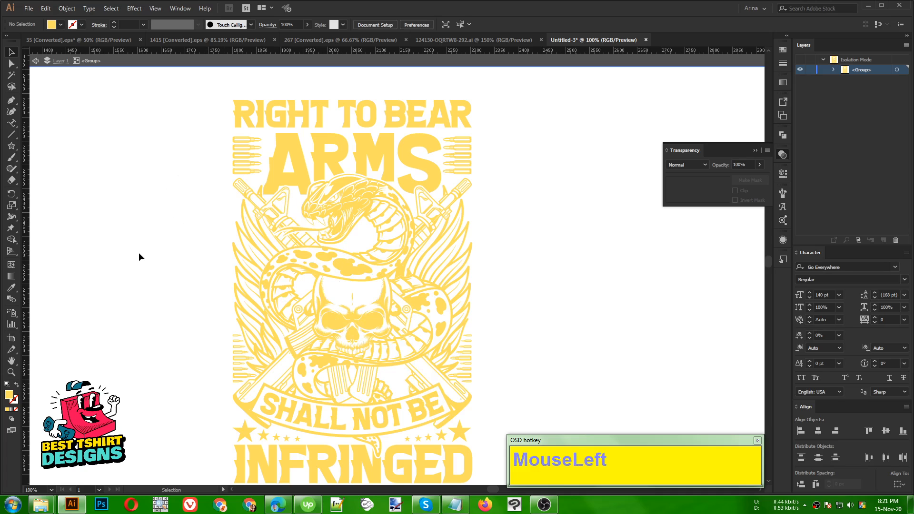
key(space)
drag(138, 252, 125, 238)
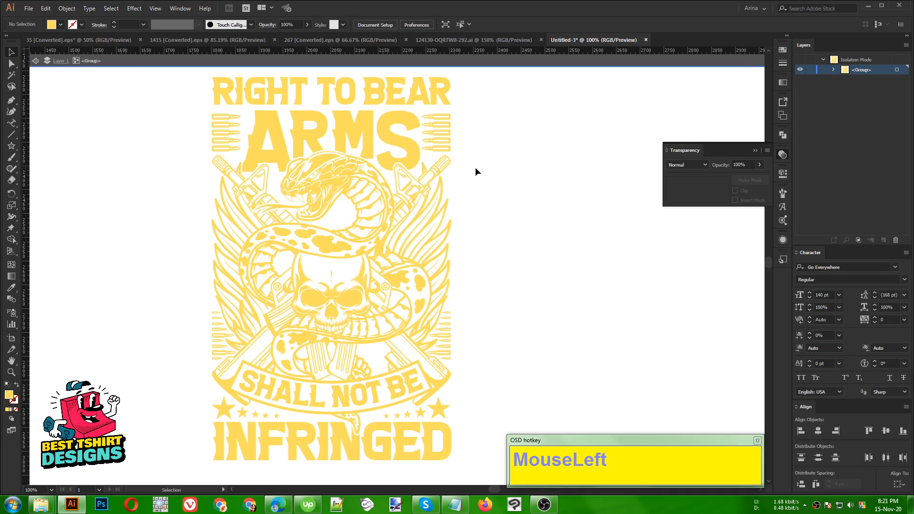
click(329, 195)
double_click(328, 193)
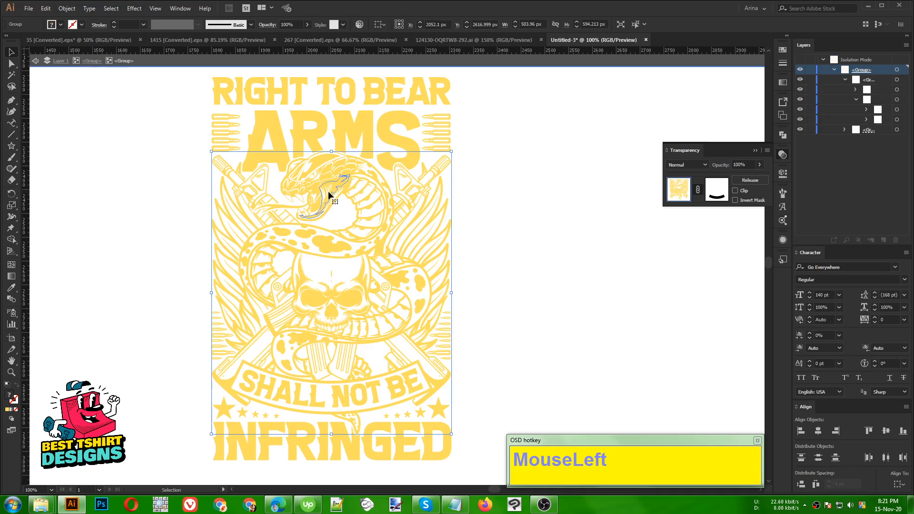
double_click(329, 193)
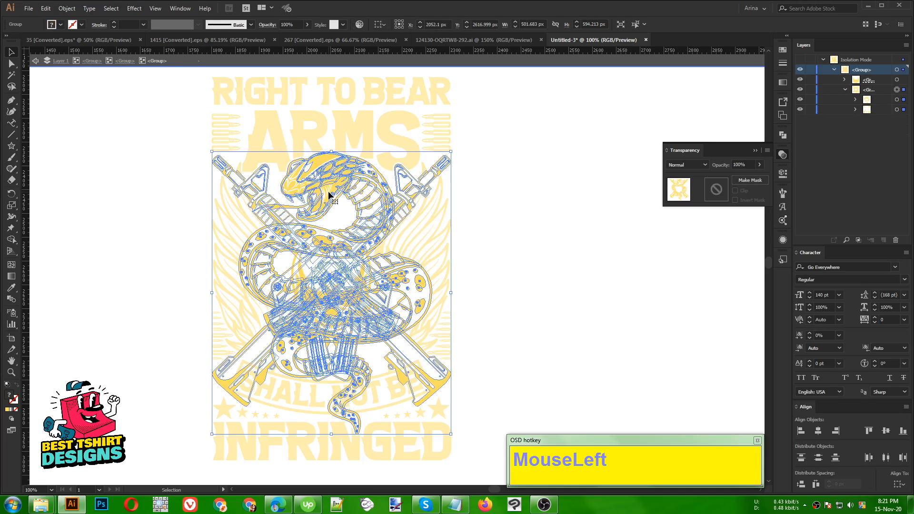
double_click(329, 194)
click(329, 194)
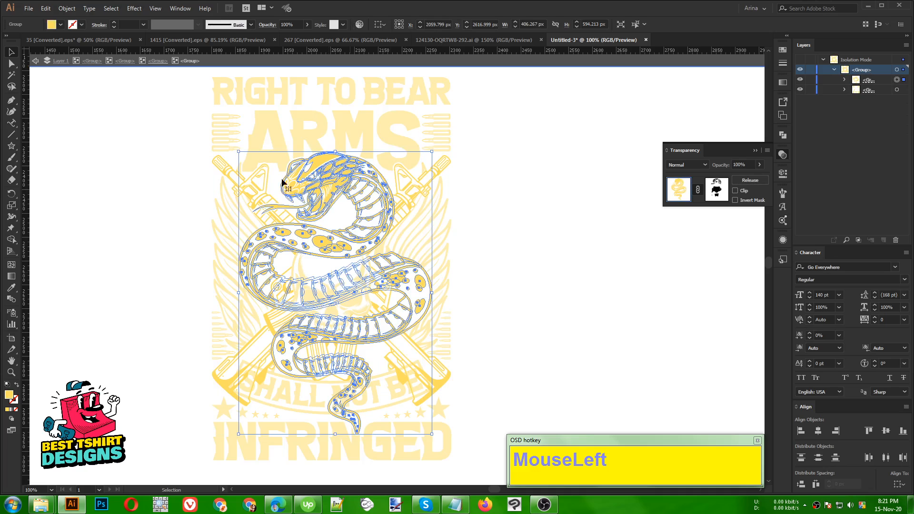
click(527, 296)
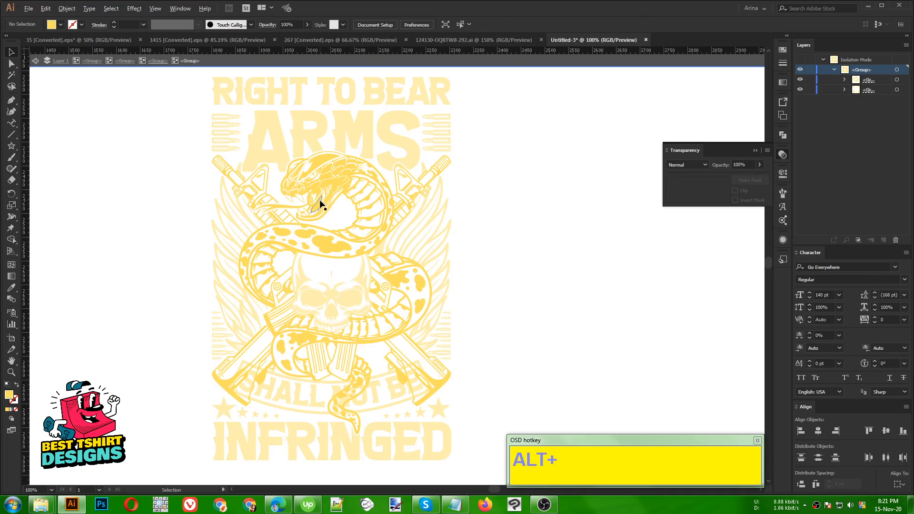
Fill the isolated snake line artwork with black.
scroll(320, 202, up, 1)
click(335, 181)
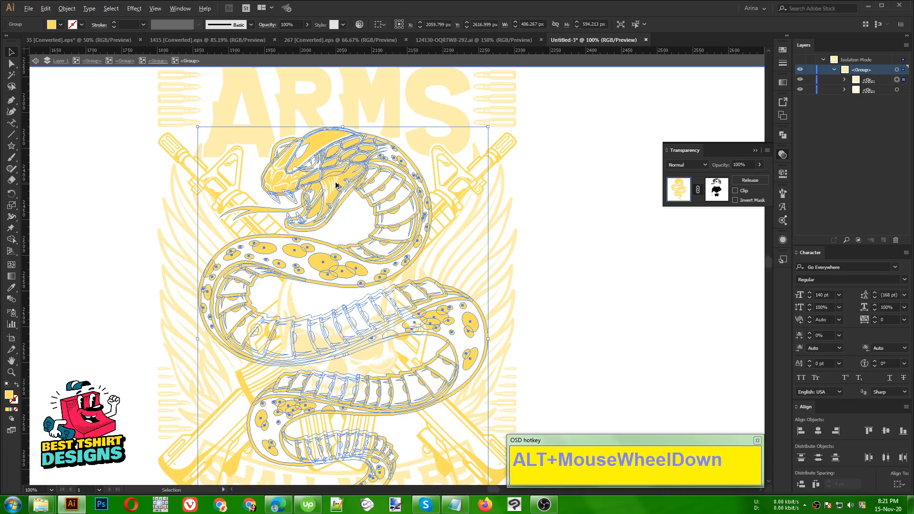
scroll(335, 182, down, 1)
click(59, 24)
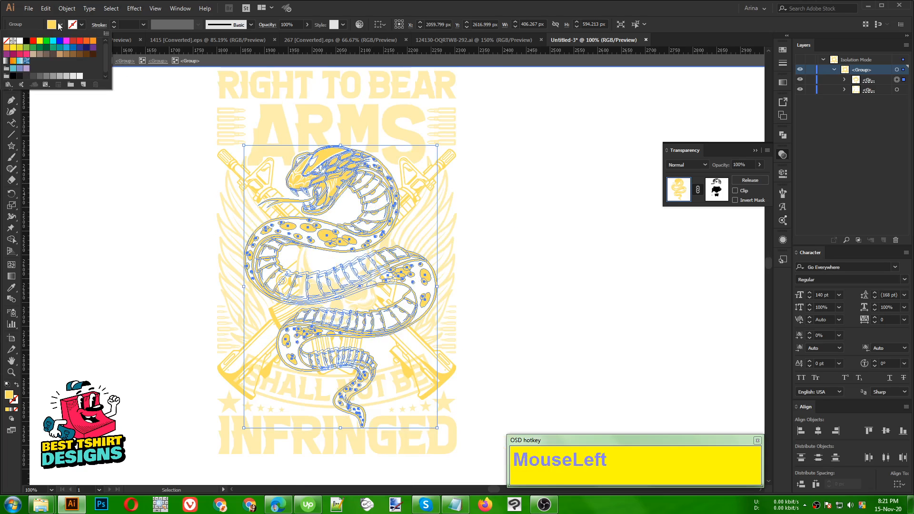
click(28, 41)
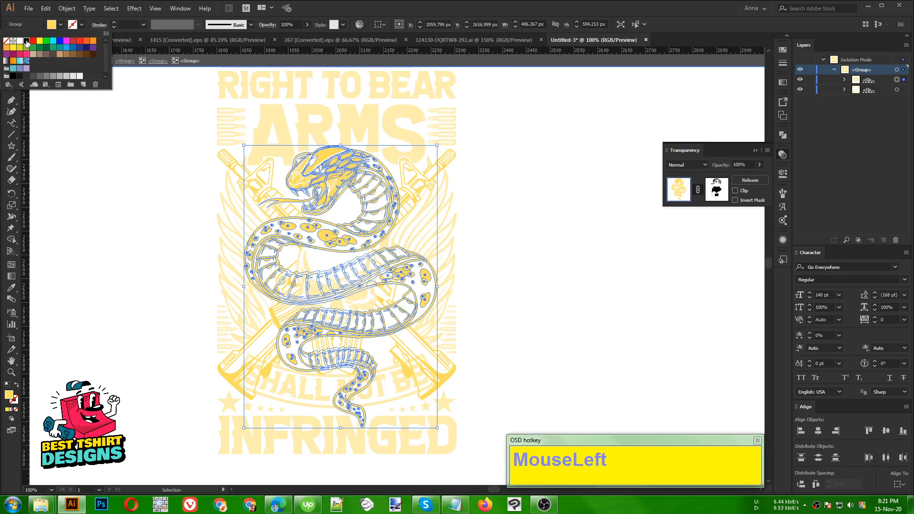
click(147, 205)
Paste a copy of the snake directly behind the original and unite its shapes into one solid silhouette.
key(ctrl)
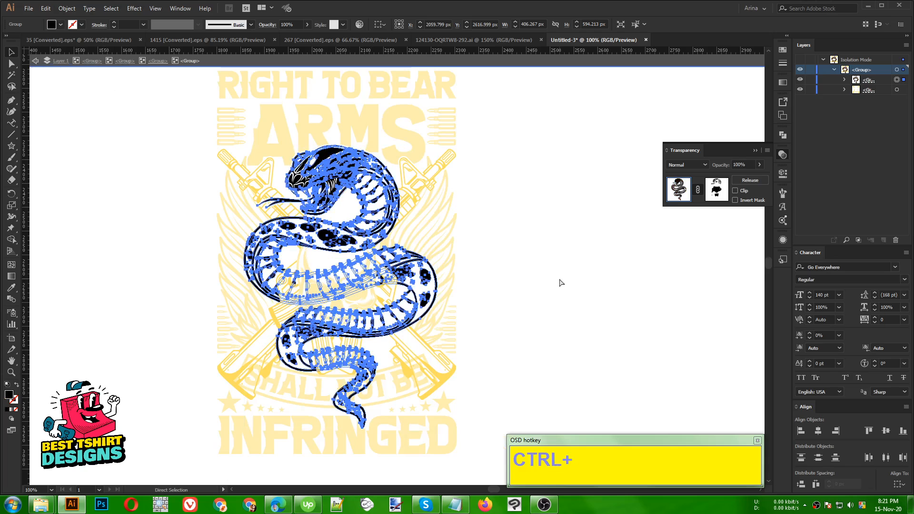
key(ctrl+b)
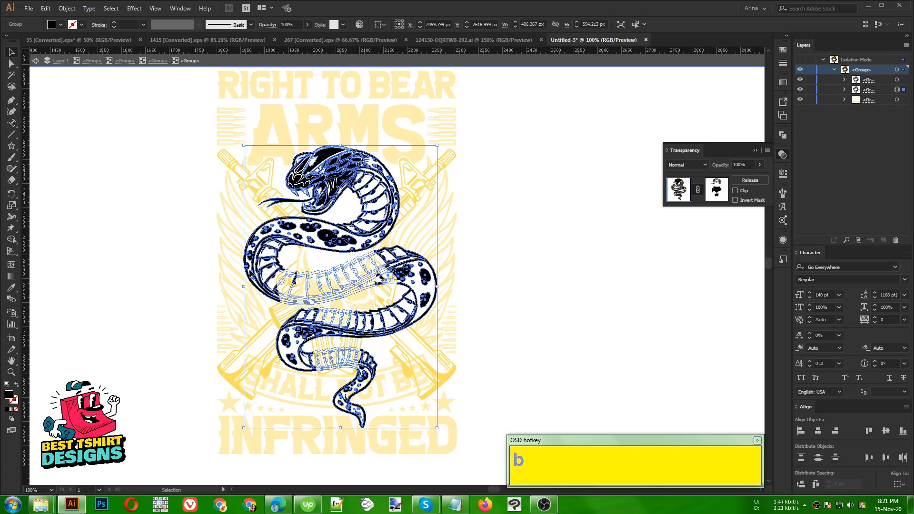
click(780, 136)
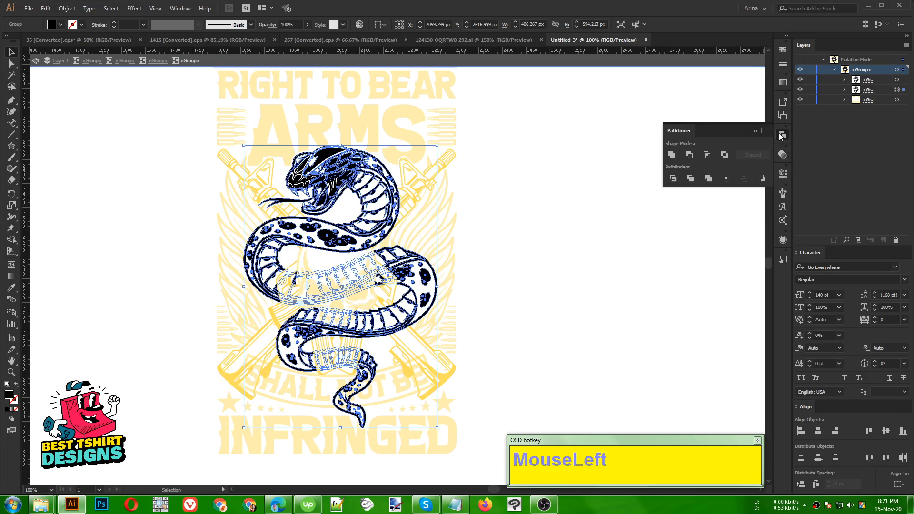
click(672, 155)
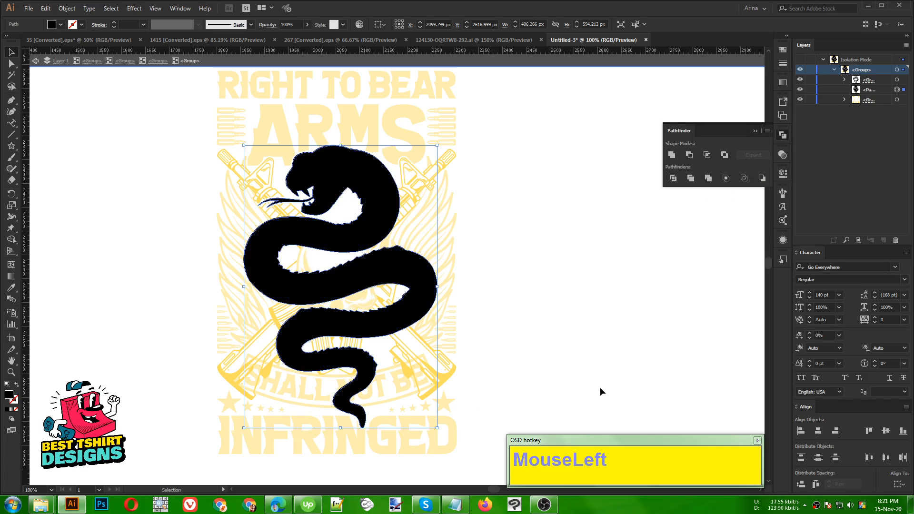
Fill the snake silhouette behind the line artwork with the yellow sampled from the design's lettering.
scroll(506, 276, up, 2)
key(i)
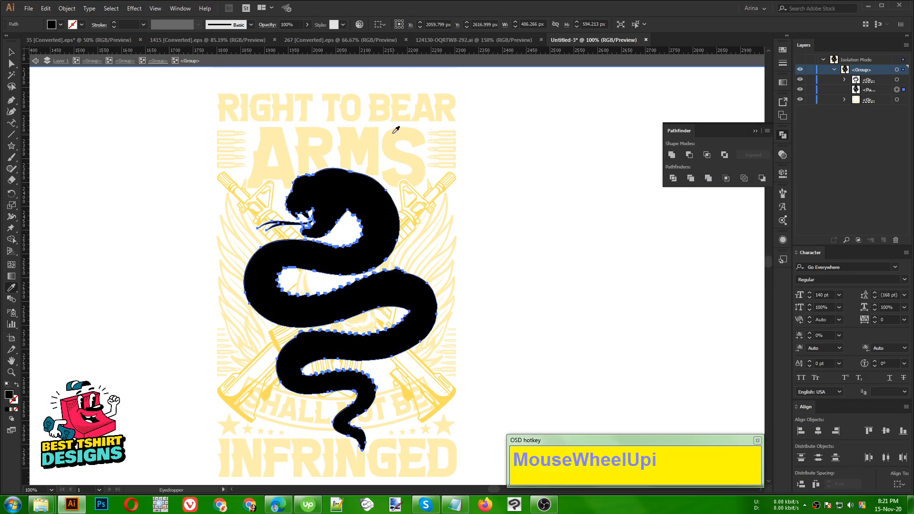
click(393, 133)
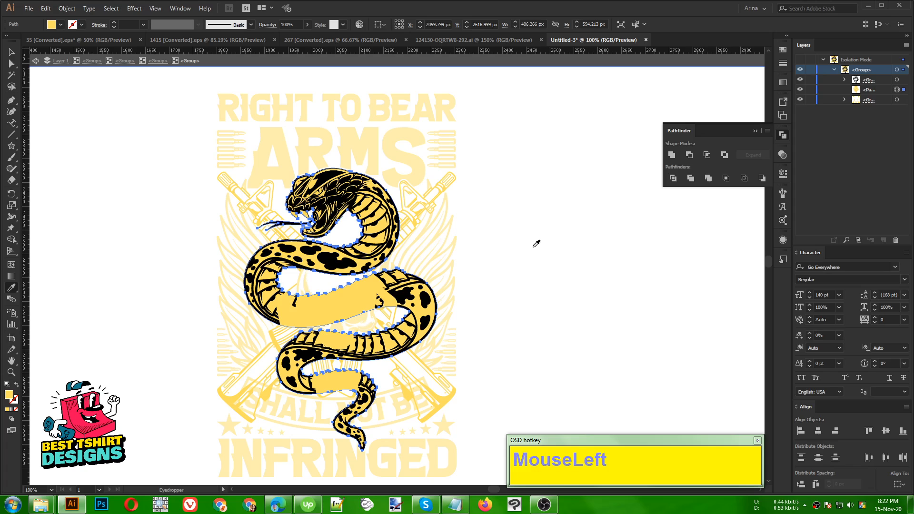
key(v)
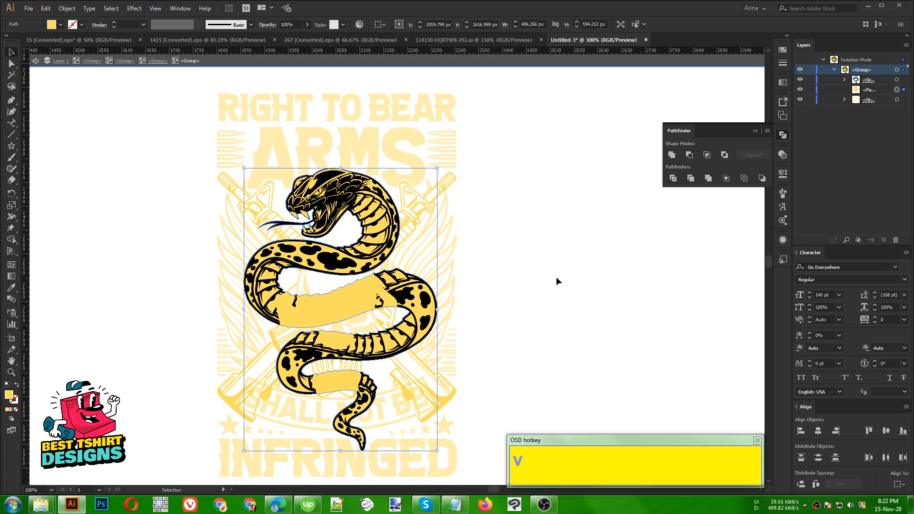
Select the black snake line artwork and show its transparency settings.
alt+scroll(324, 217, up, 3)
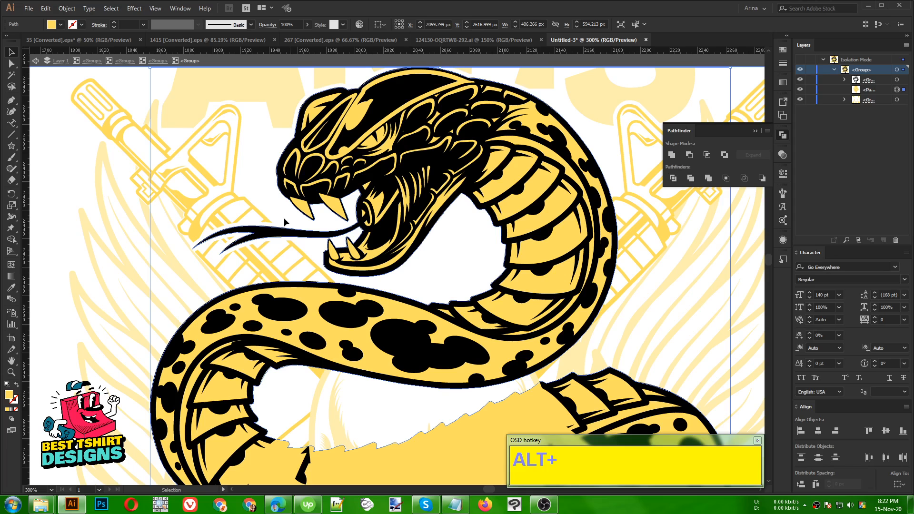
click(275, 237)
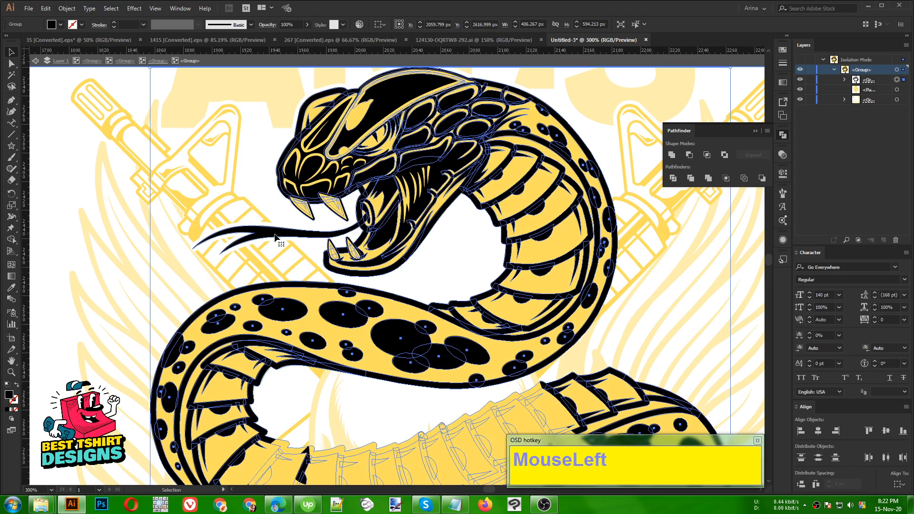
alt+scroll(229, 208, down, 2)
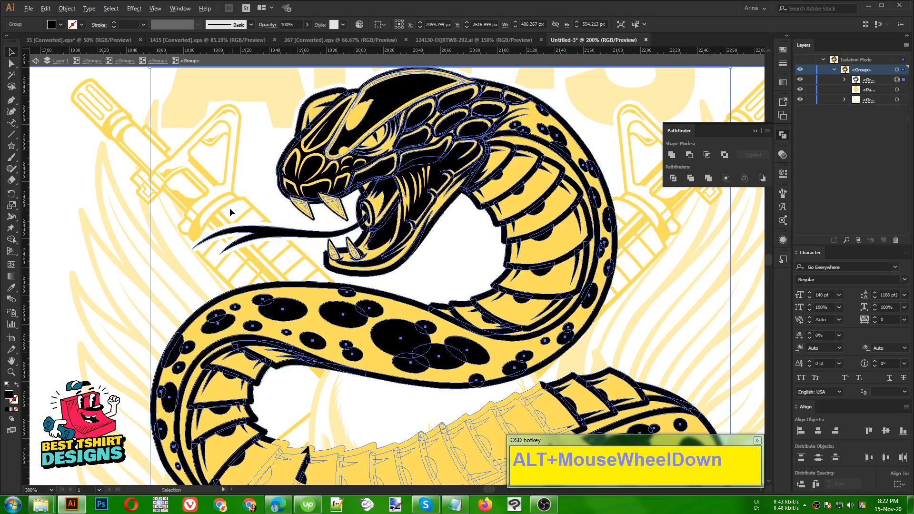
click(367, 252)
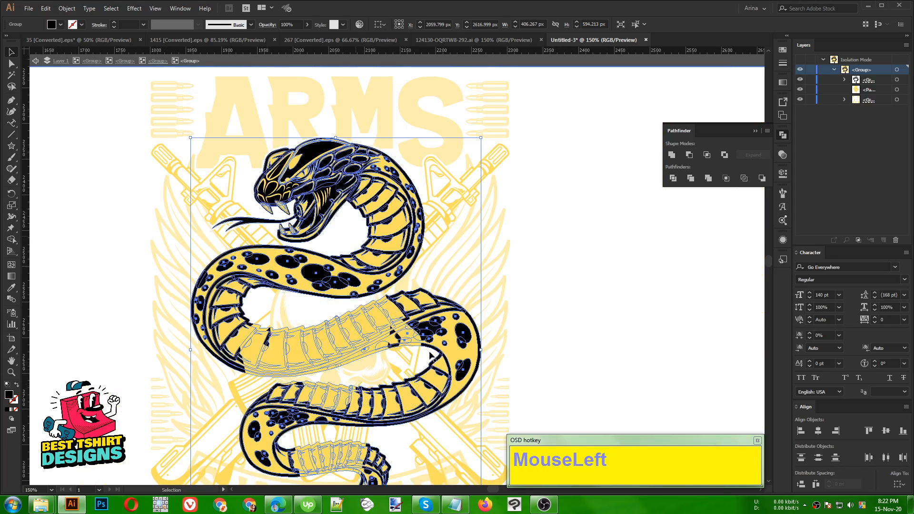
click(589, 310)
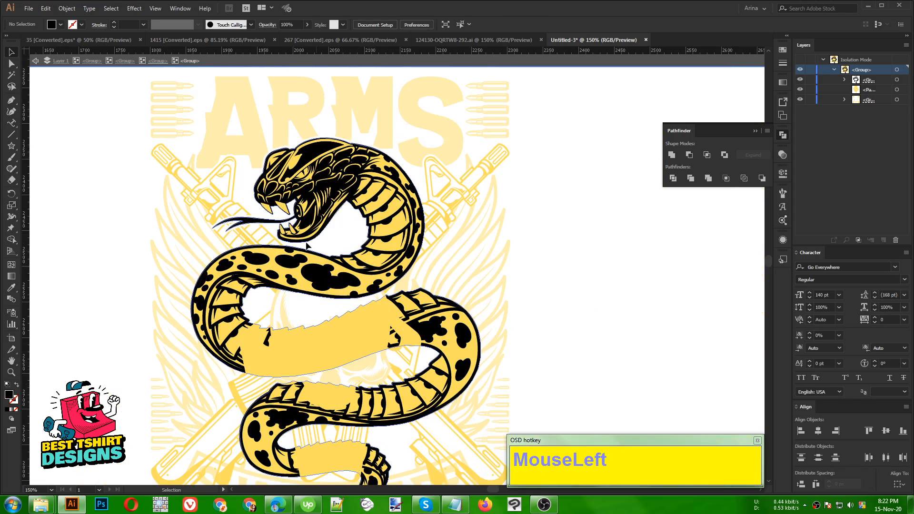
click(268, 225)
click(267, 226)
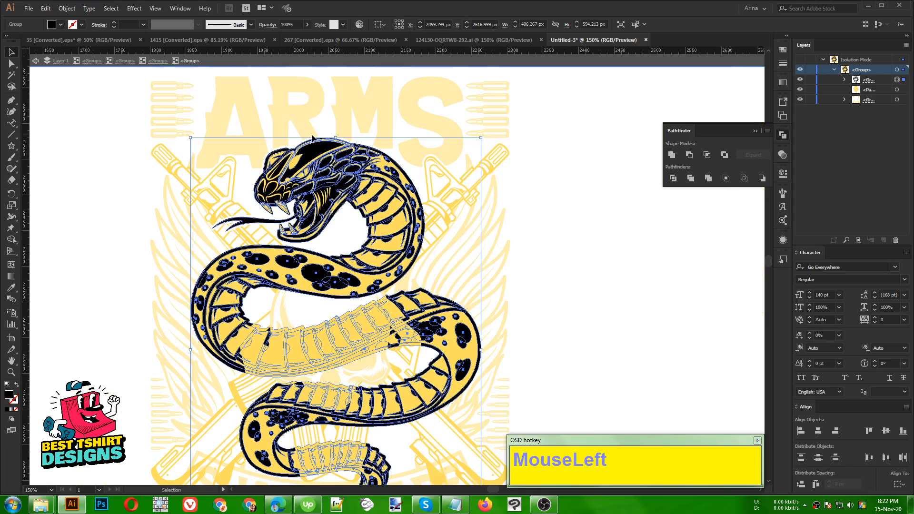
click(782, 156)
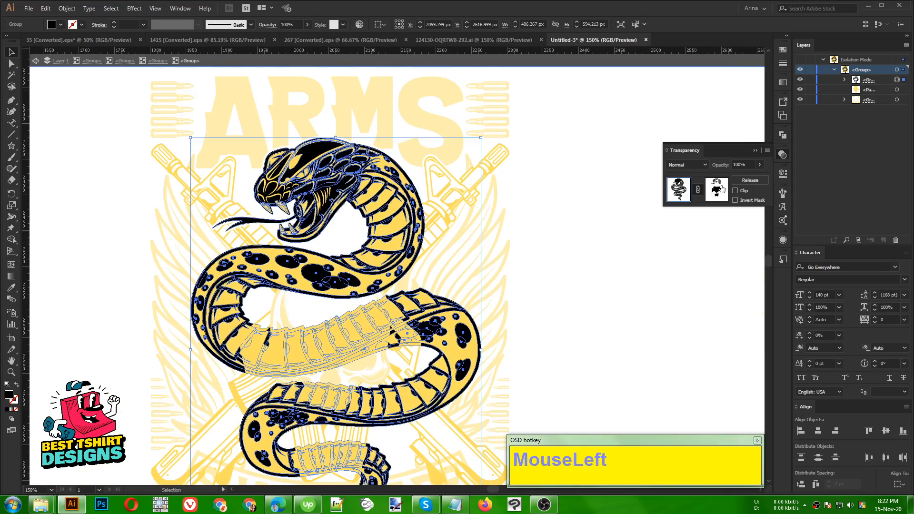
Copy all the artwork inside the snake line art's opacity mask and return to the artwork itself.
click(716, 190)
scroll(492, 206, down, 2)
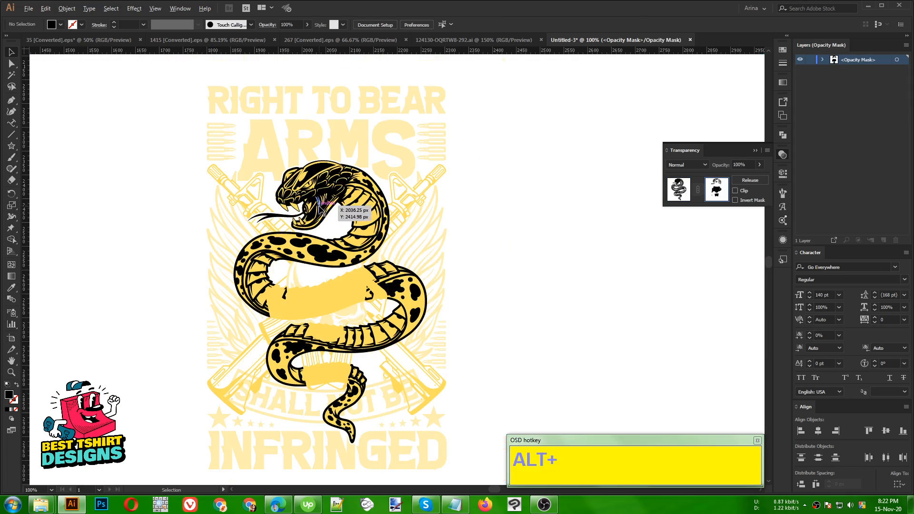
drag(160, 108, 475, 482)
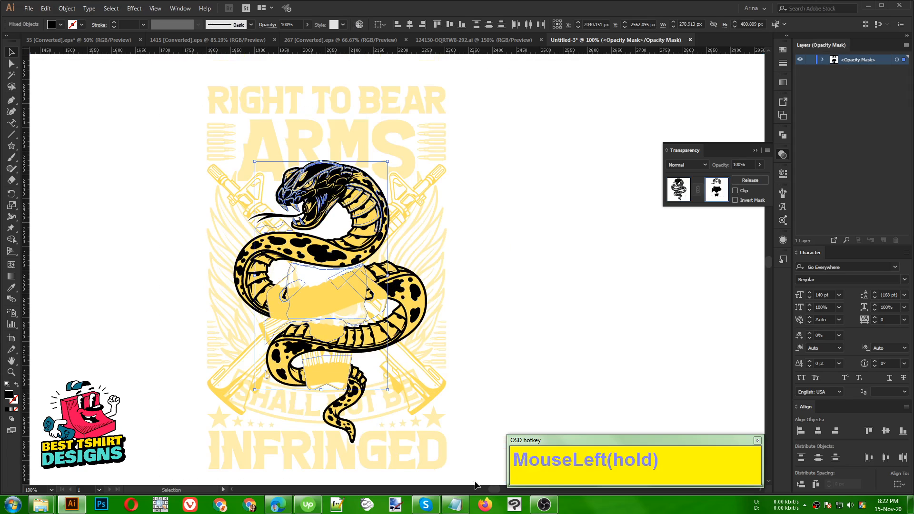
drag(218, 104, 473, 468)
key(ctrl+a)
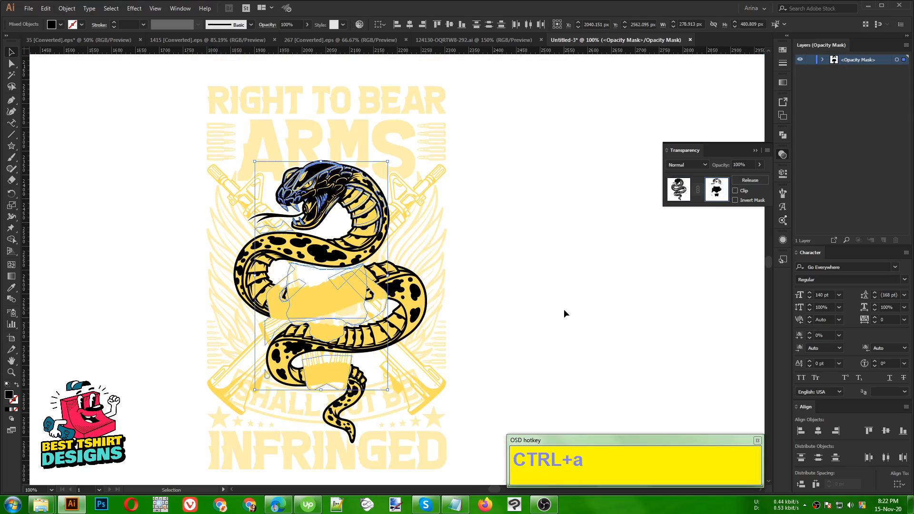
key(a)
key(v)
click(675, 194)
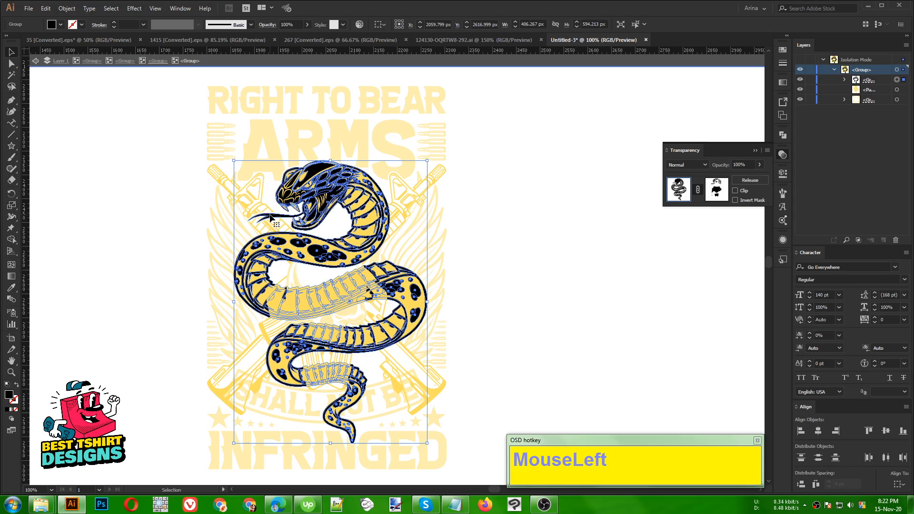
Give the yellow snake silhouette an opacity mask with clipping off and paste the copied mask shapes into it in place.
scroll(375, 224, up, 2)
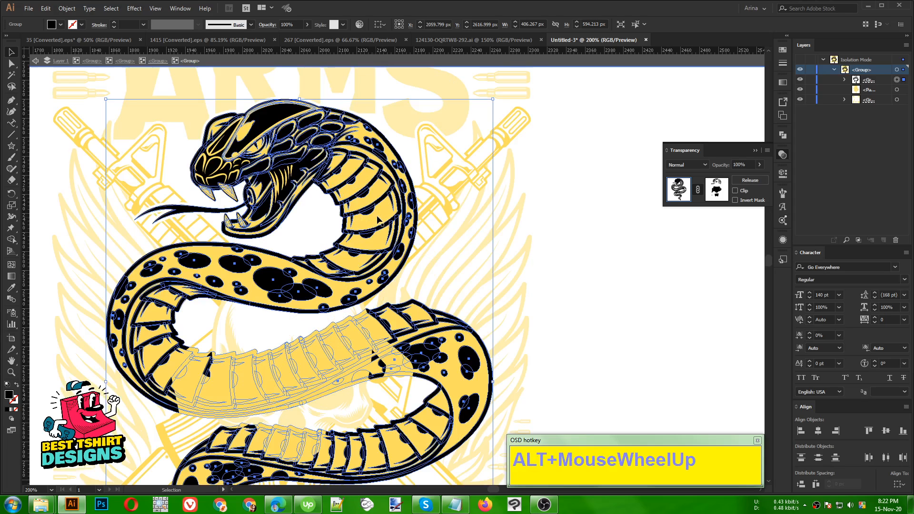
click(379, 219)
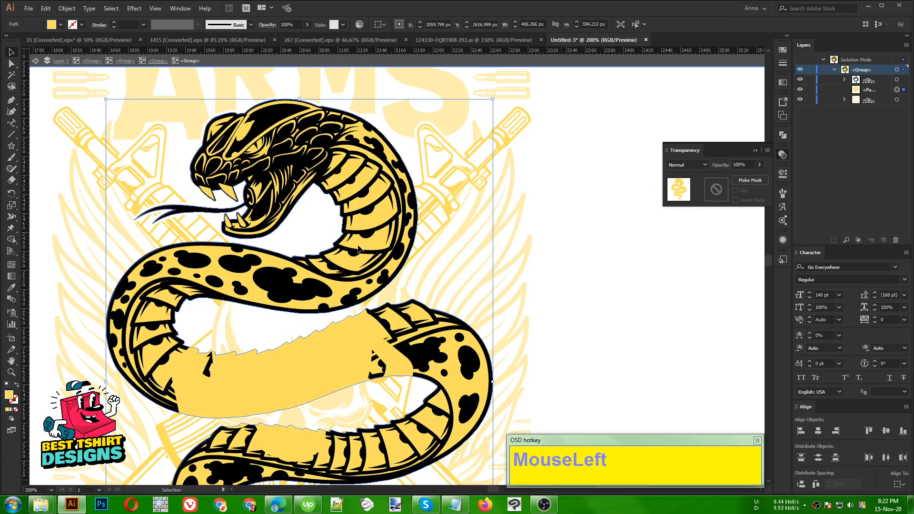
scroll(285, 244, down, 1)
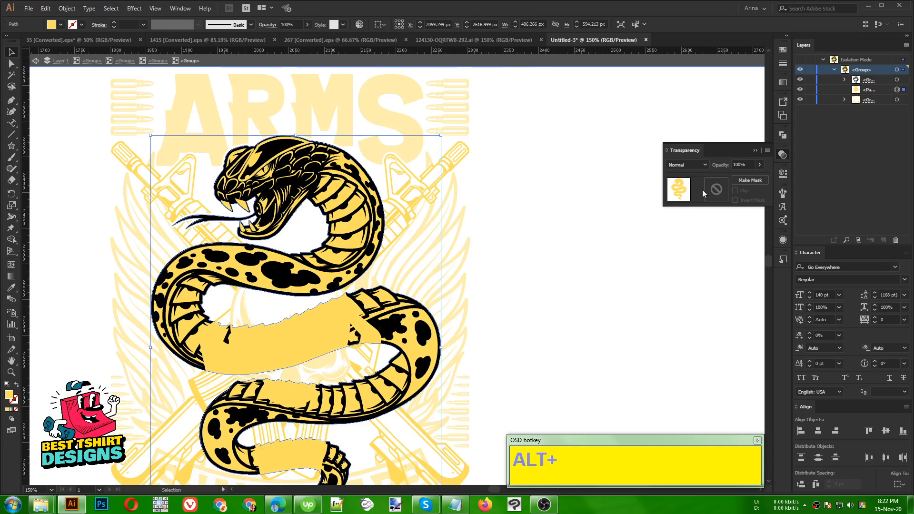
click(715, 189)
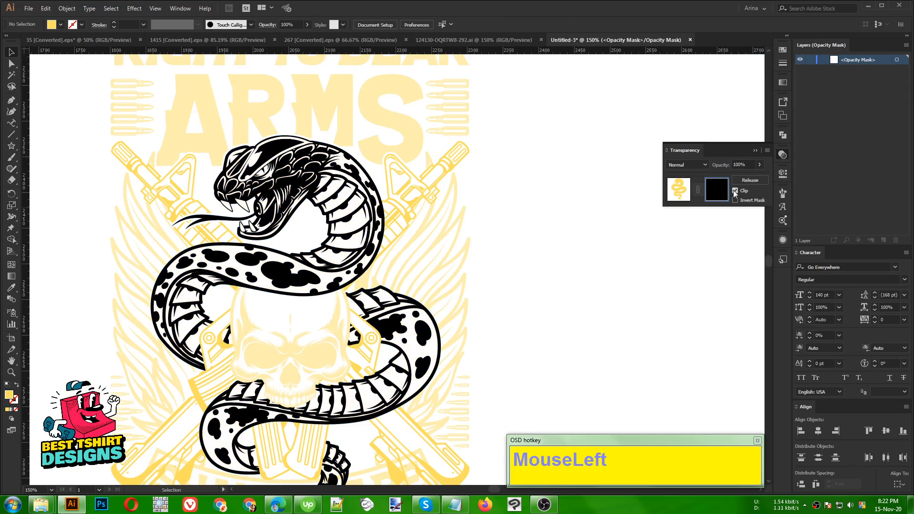
click(735, 191)
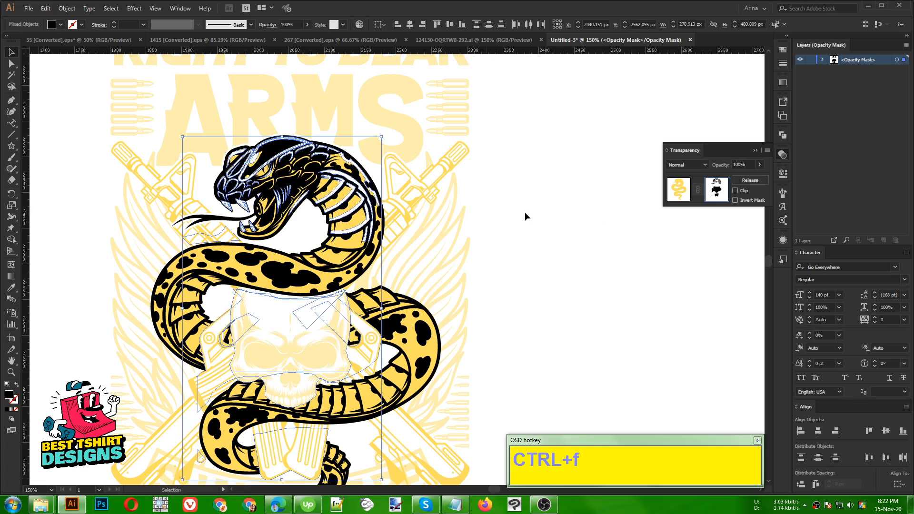
click(61, 24)
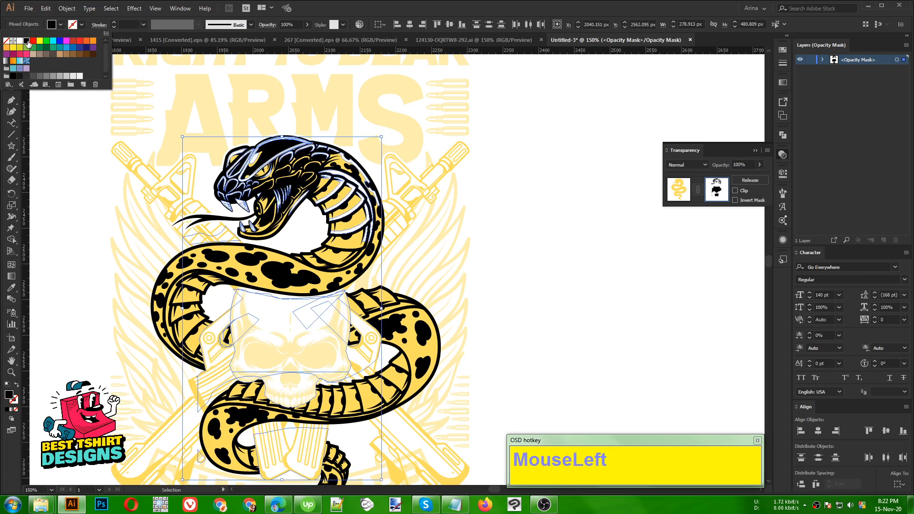
click(512, 226)
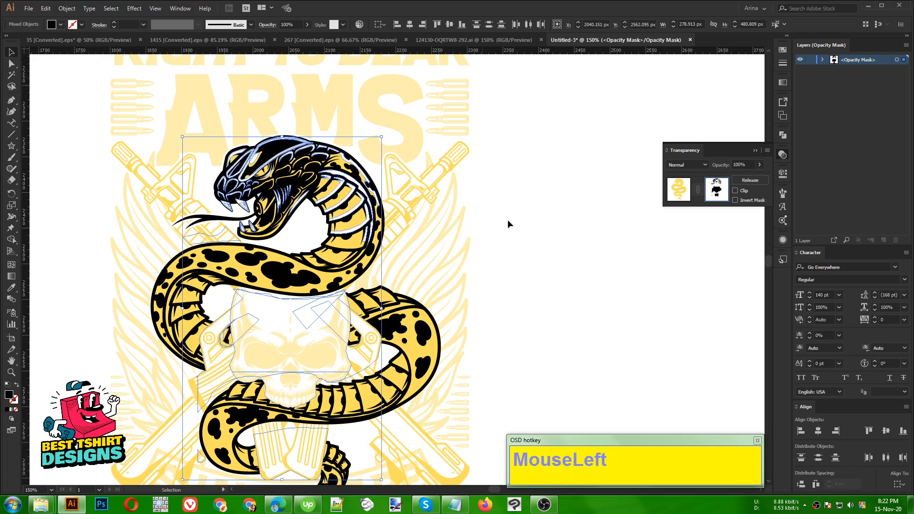
Remove the group of neck and head highlight shapes from the yellow silhouette's opacity mask.
scroll(241, 126, up, 1)
click(578, 303)
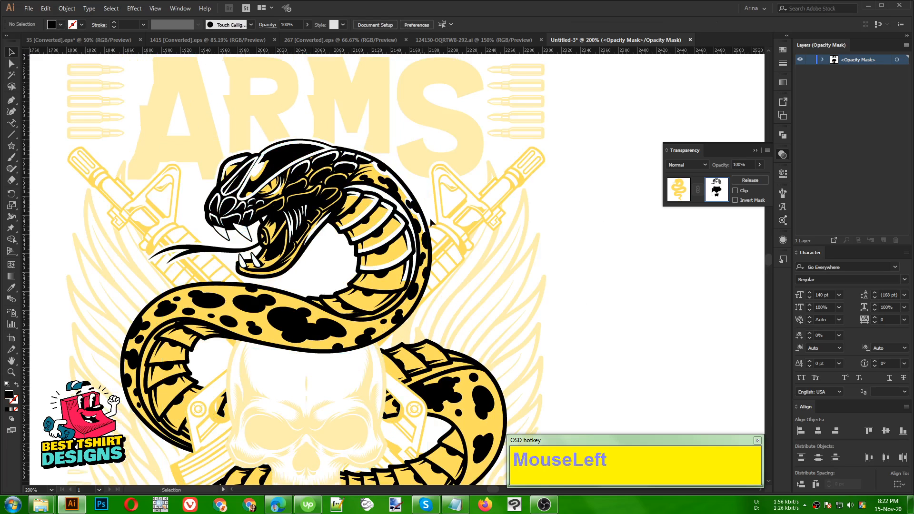
drag(390, 204, 638, 284)
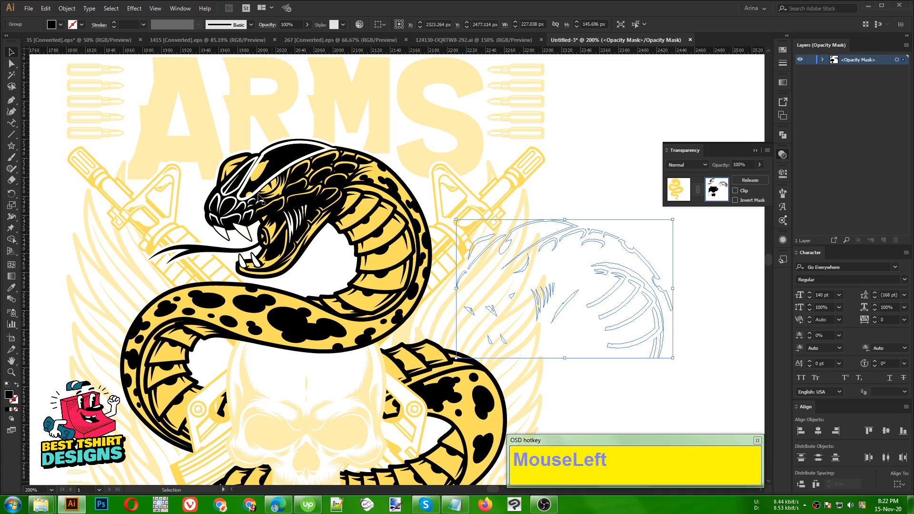
key(Delete)
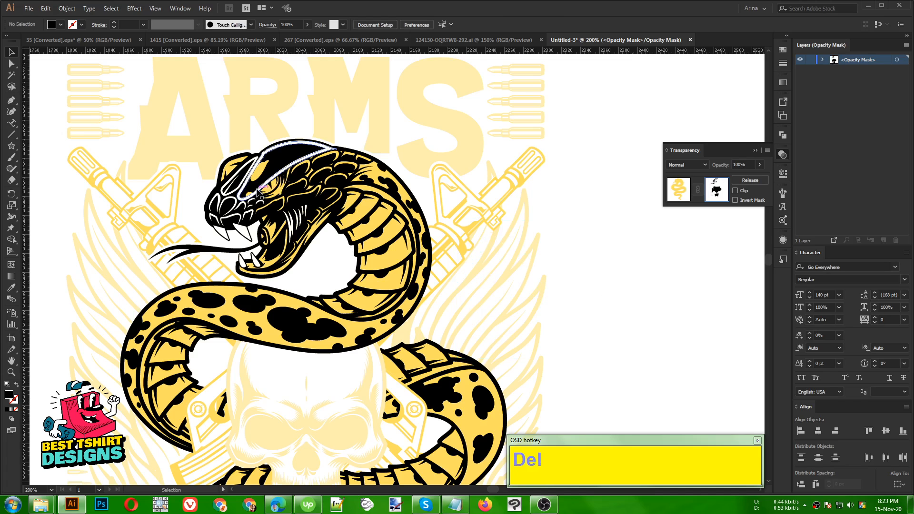
Delete the remaining forehead and fang detail shapes from the silhouette's mask and leave mask editing.
drag(259, 193, 459, 249)
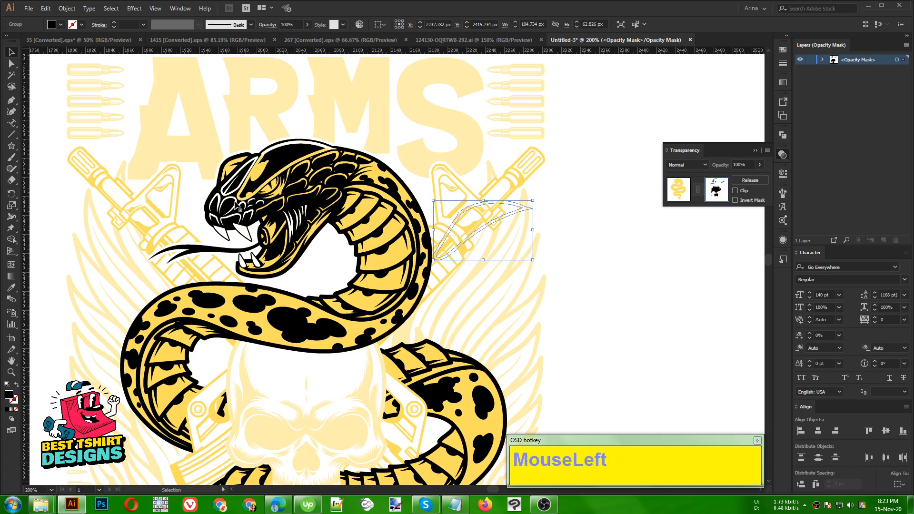
drag(160, 138, 309, 263)
key(Delete)
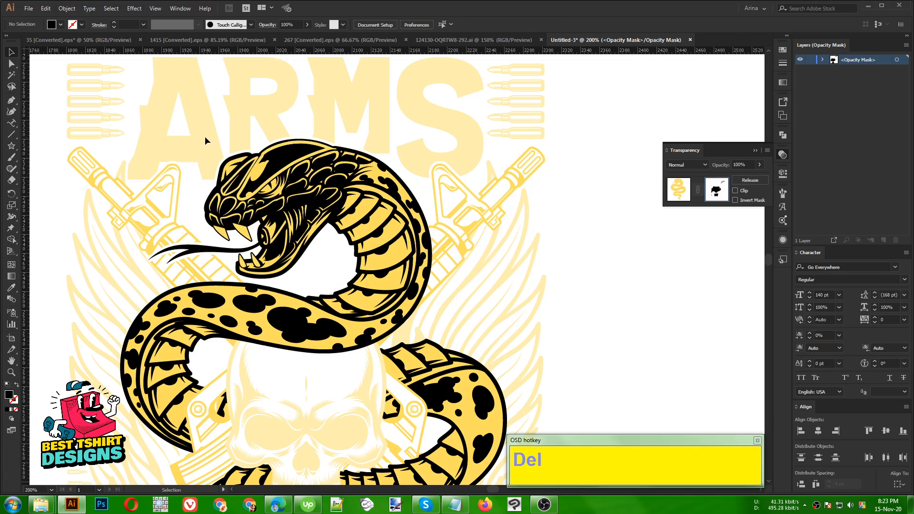
drag(206, 139, 375, 240)
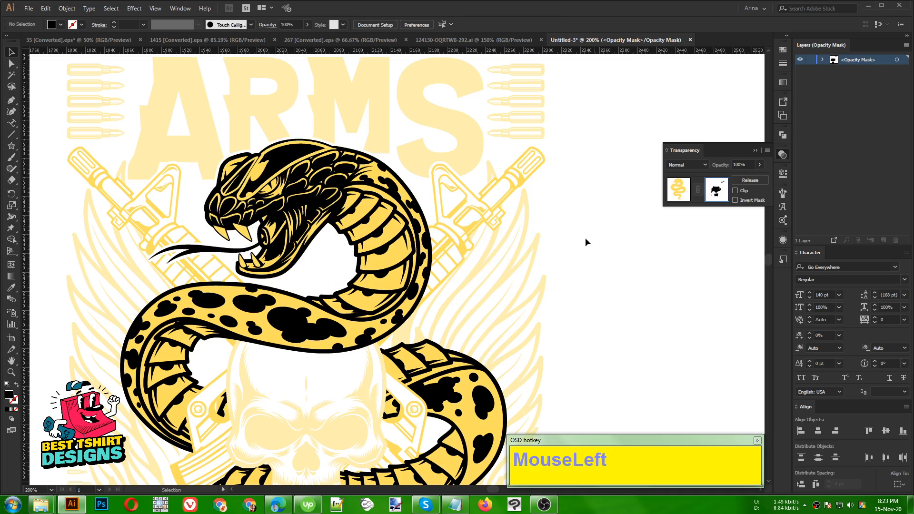
drag(361, 105, 567, 231)
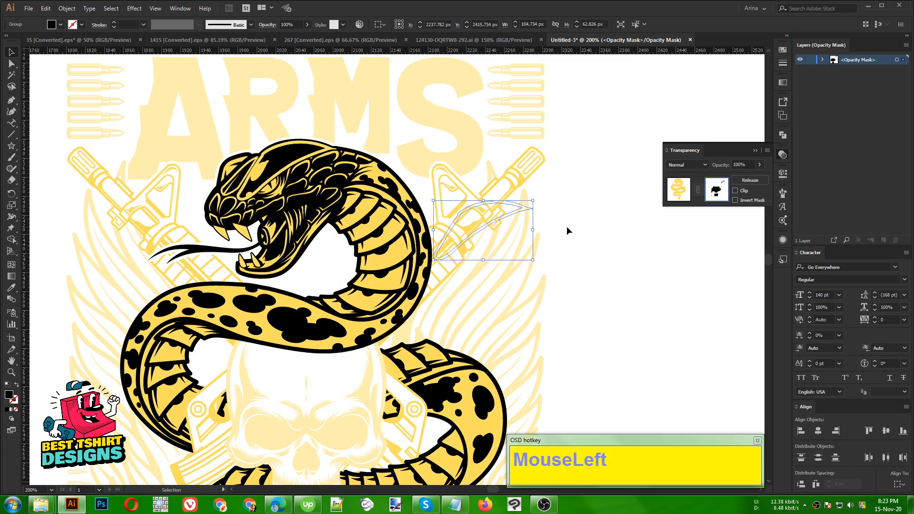
key(Delete)
drag(438, 143, 627, 298)
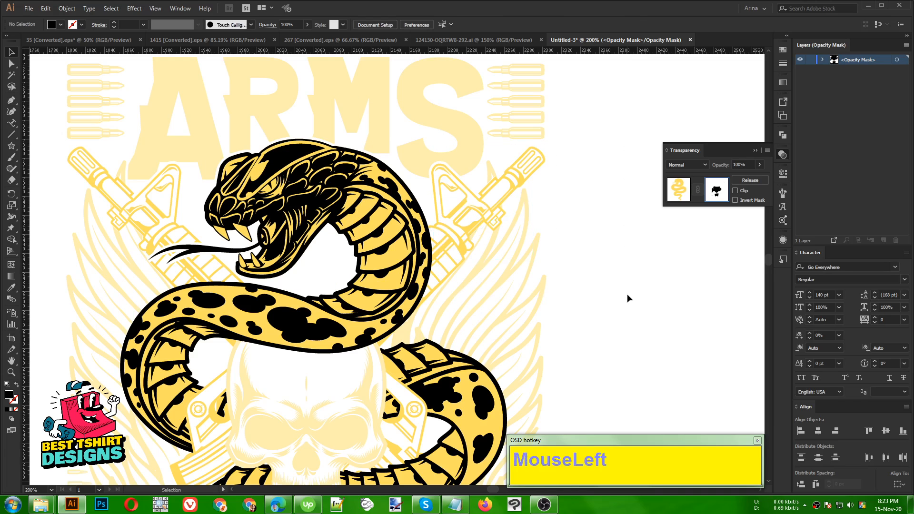
click(678, 189)
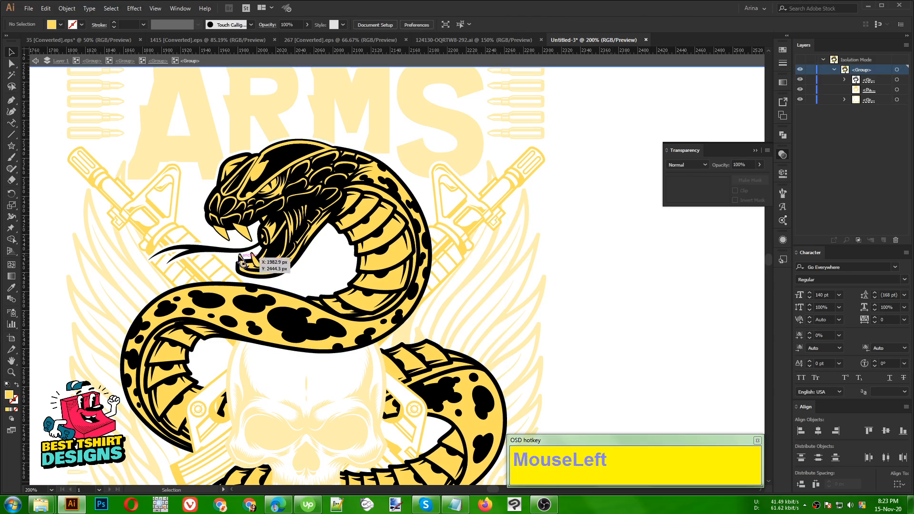
Isolate the snake line artwork and fill the tongue with the yellow sampled from the lettering.
click(201, 251)
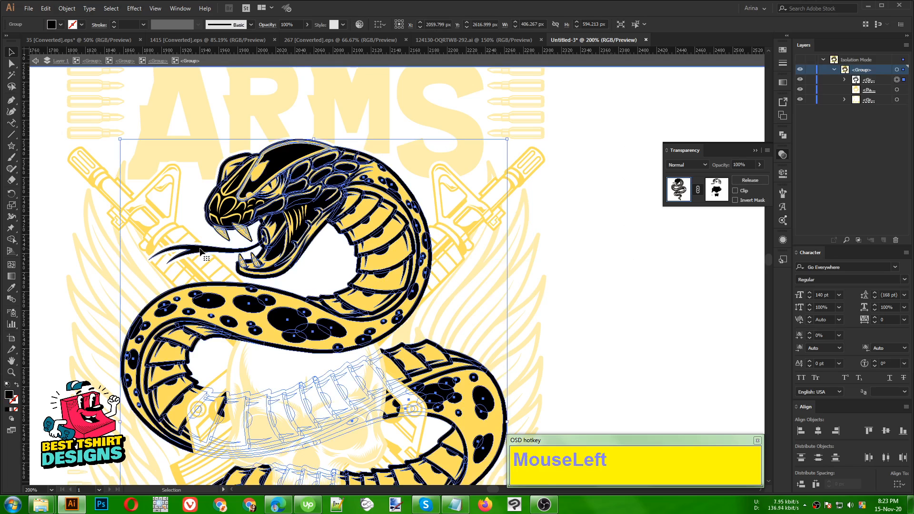
double_click(200, 251)
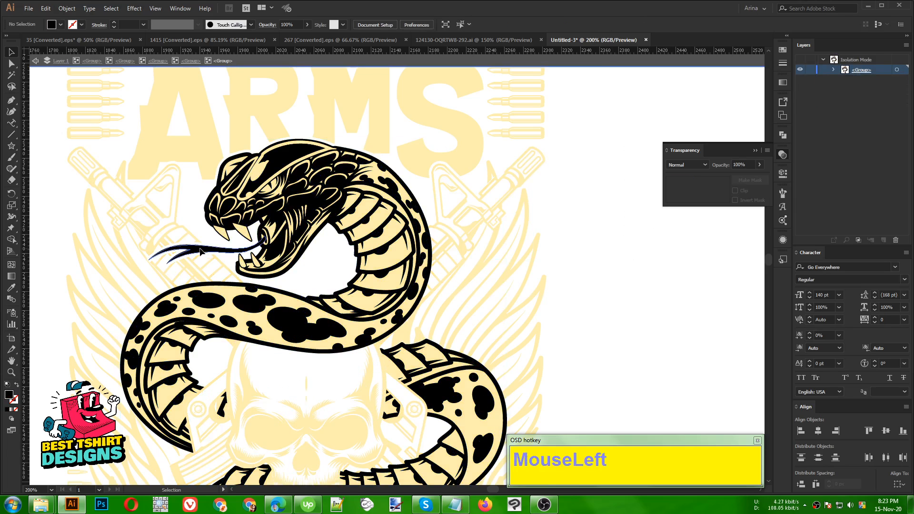
click(200, 251)
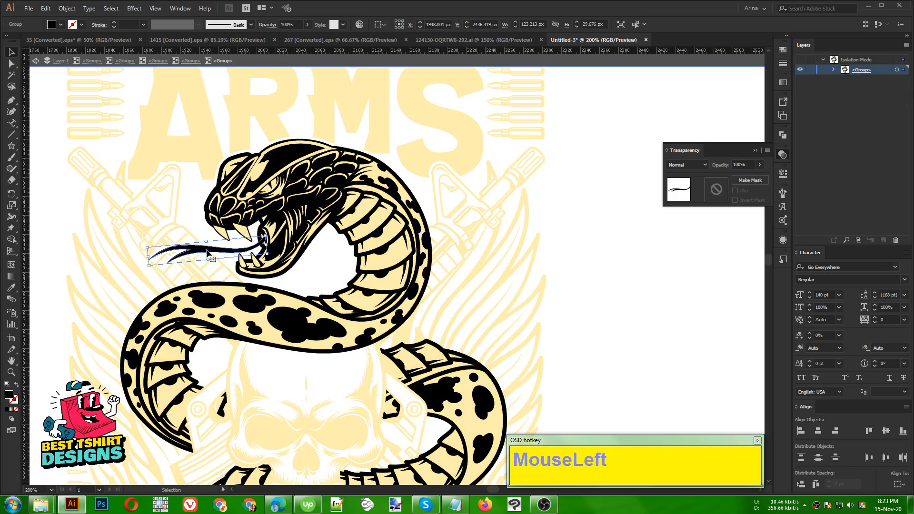
key(i)
click(210, 128)
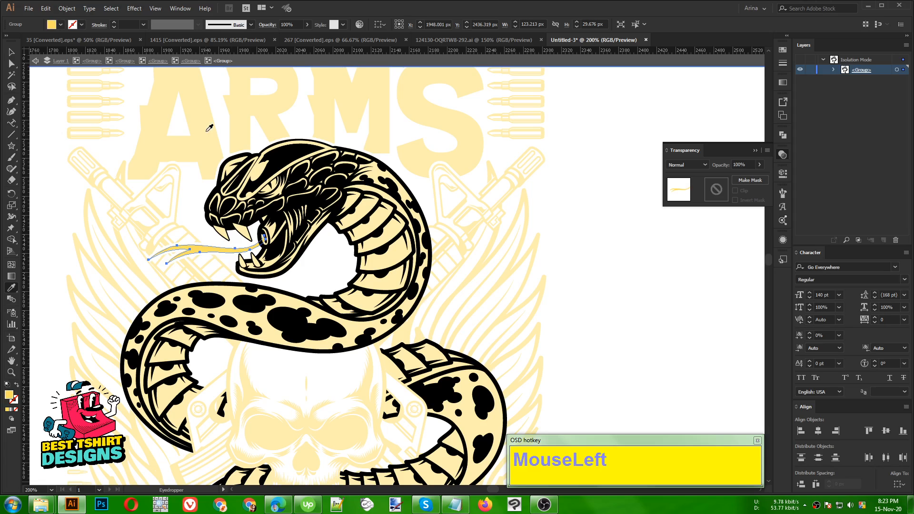
key(v)
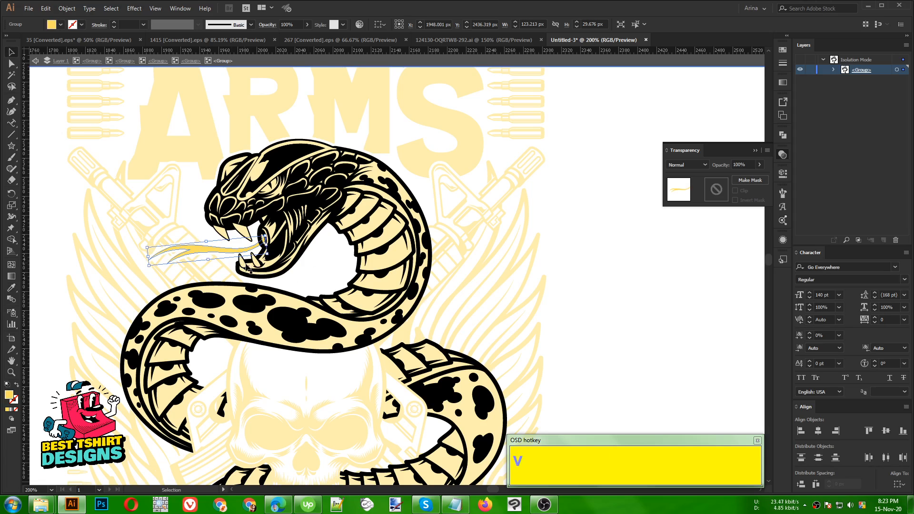
Exit isolation mode and return to the whole T-shirt design with nothing selected.
click(552, 275)
double_click(603, 249)
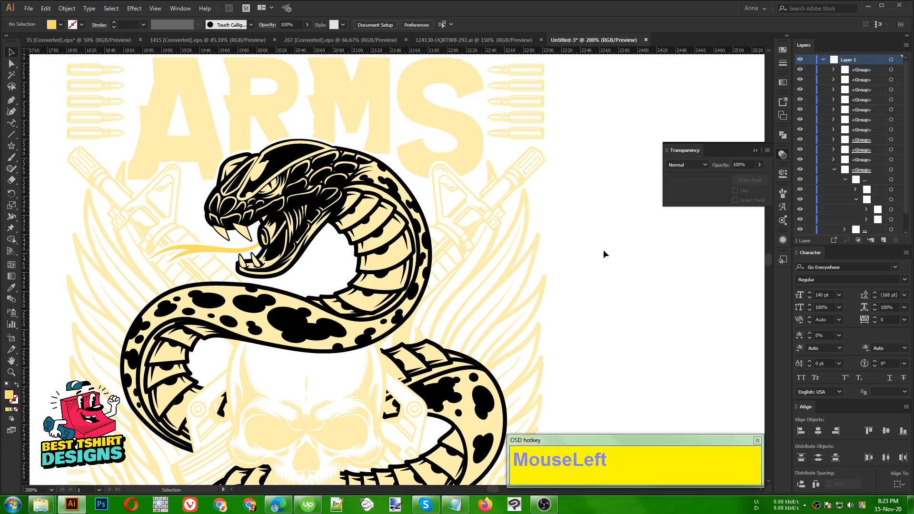
scroll(362, 264, down, 1)
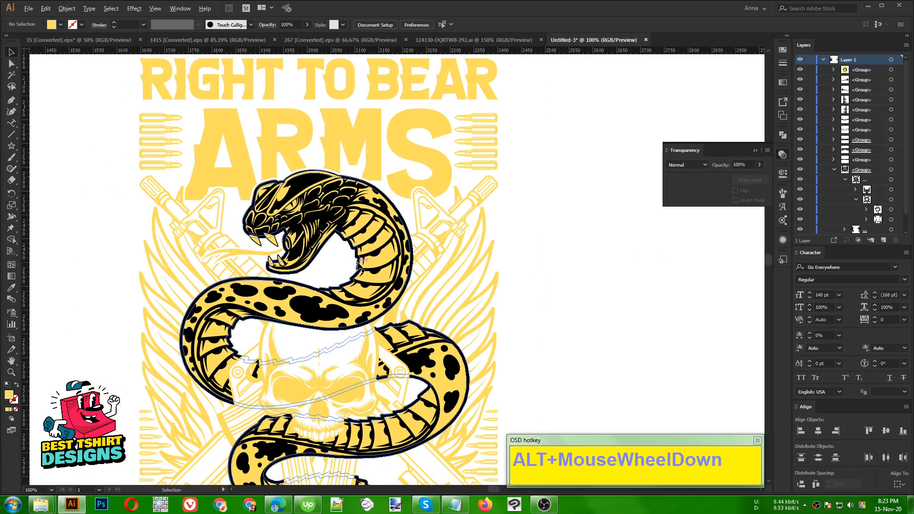
scroll(361, 265, down, 1)
click(518, 290)
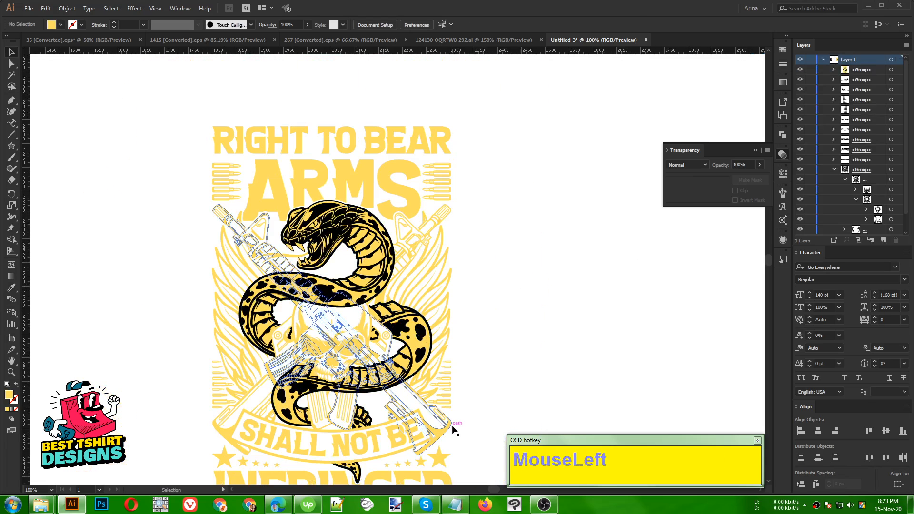
Isolate the pair of wings inside the nested artwork groups and fill both wings with black.
double_click(435, 282)
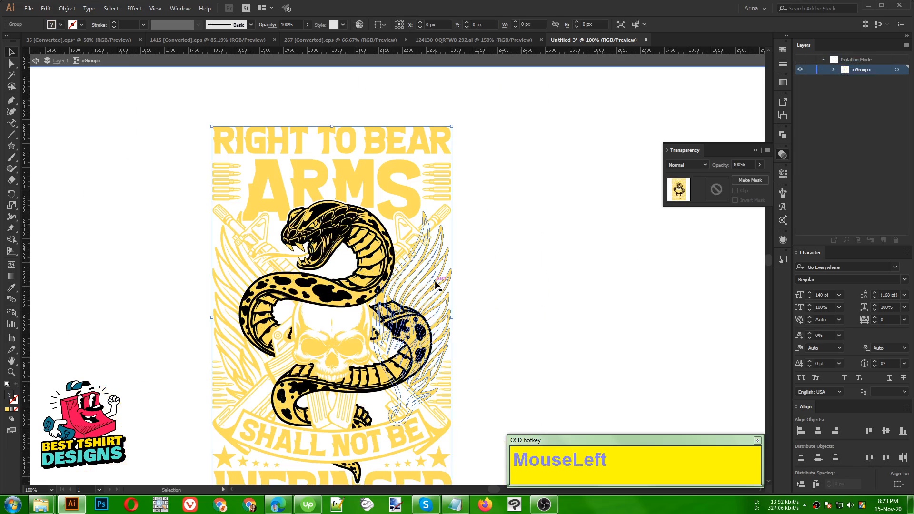
double_click(435, 282)
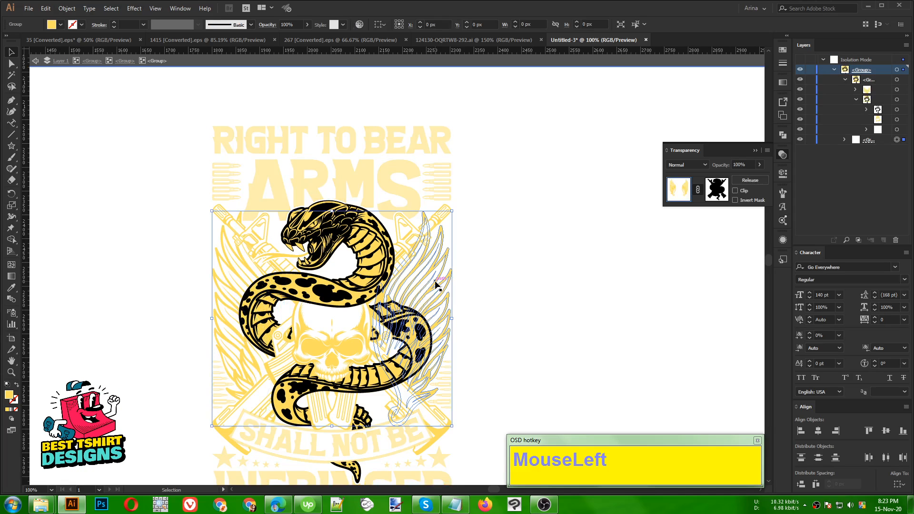
double_click(435, 283)
click(435, 283)
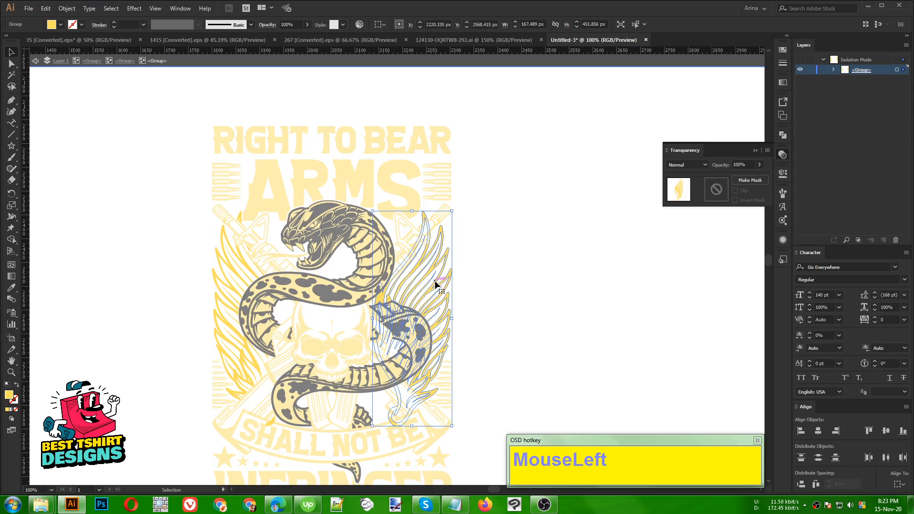
shift+click(214, 310)
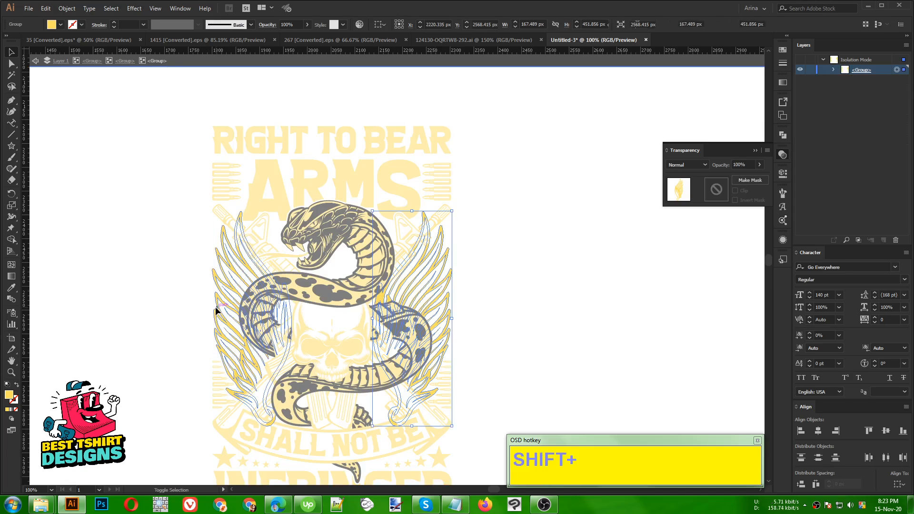
click(546, 320)
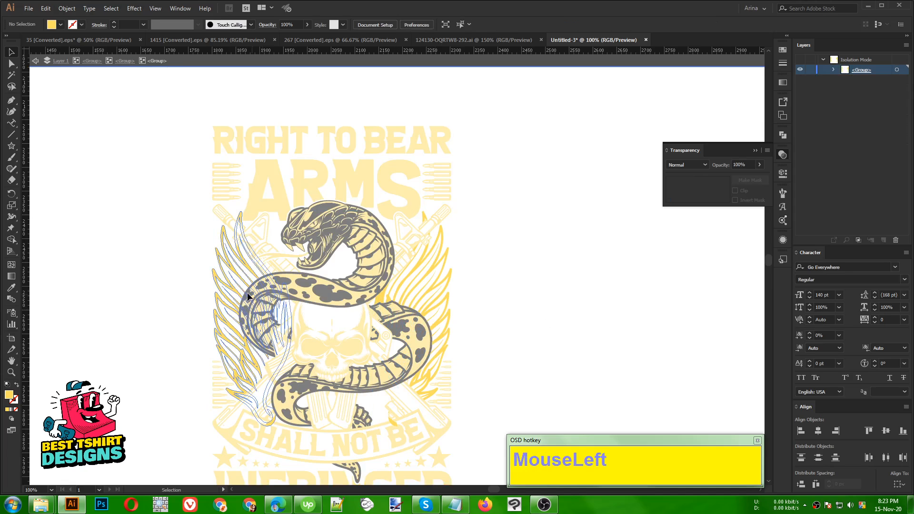
click(229, 288)
shift+click(428, 276)
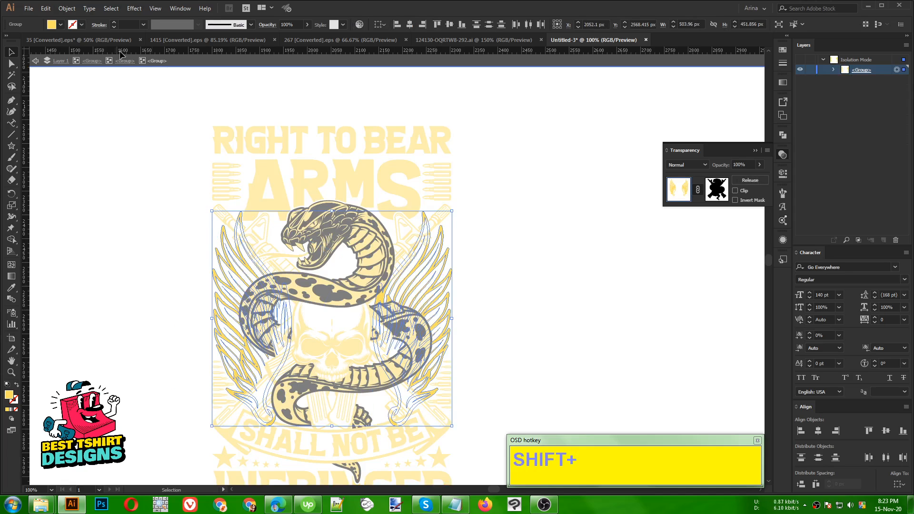
click(61, 25)
click(26, 41)
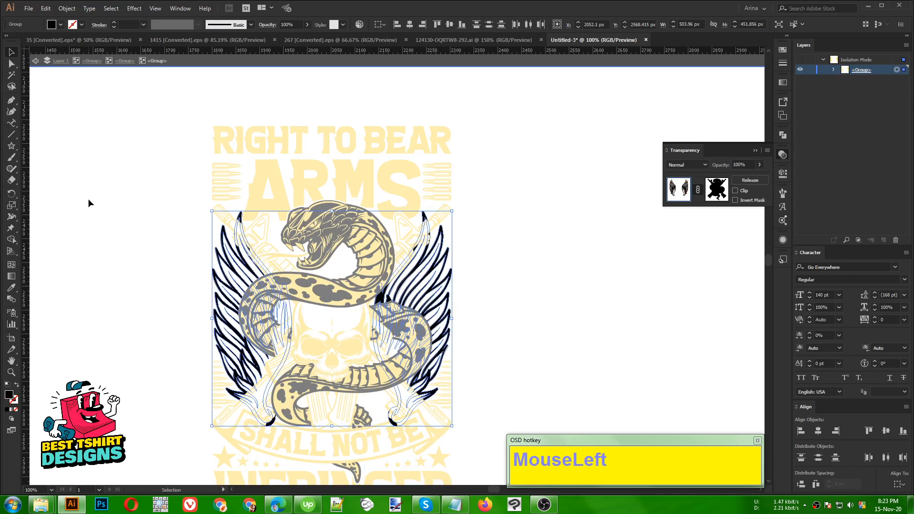
Paste a copy of the black wings directly behind the originals and unite it into solid wing silhouettes.
key(ctrl+c)
key(ctrl+b)
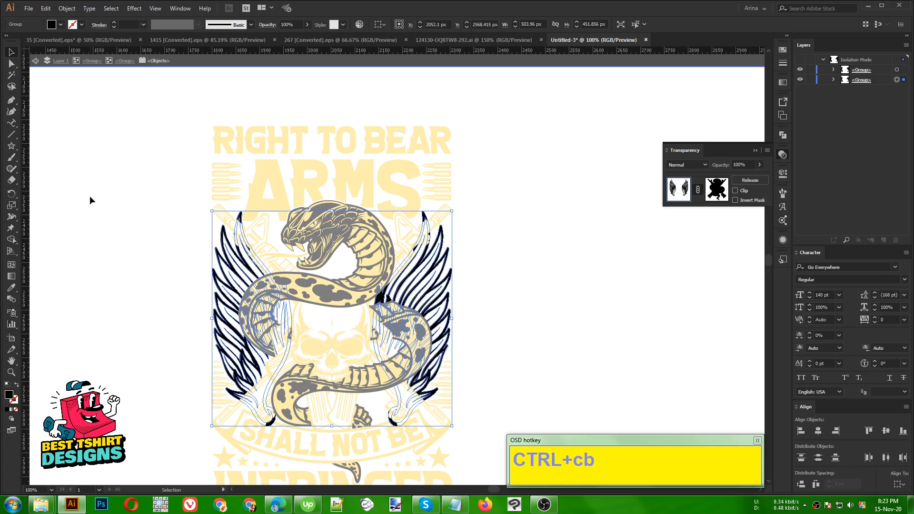
click(782, 135)
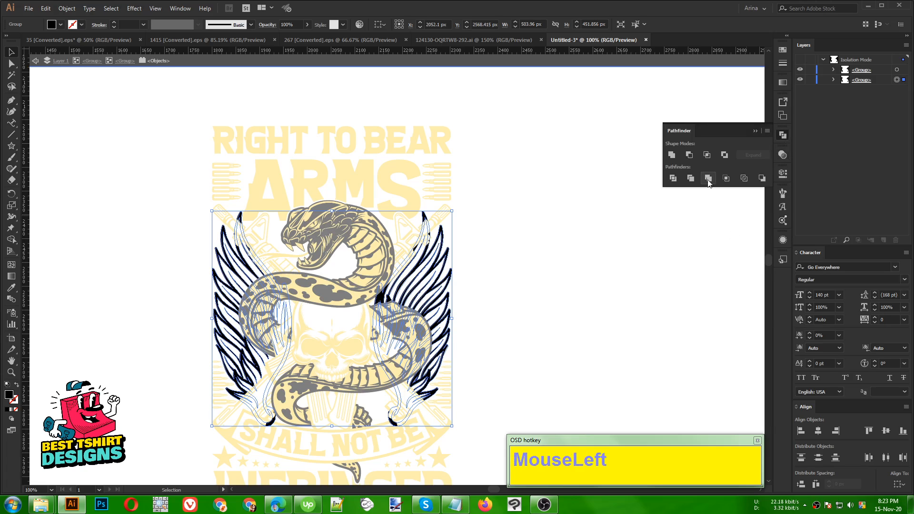
click(672, 155)
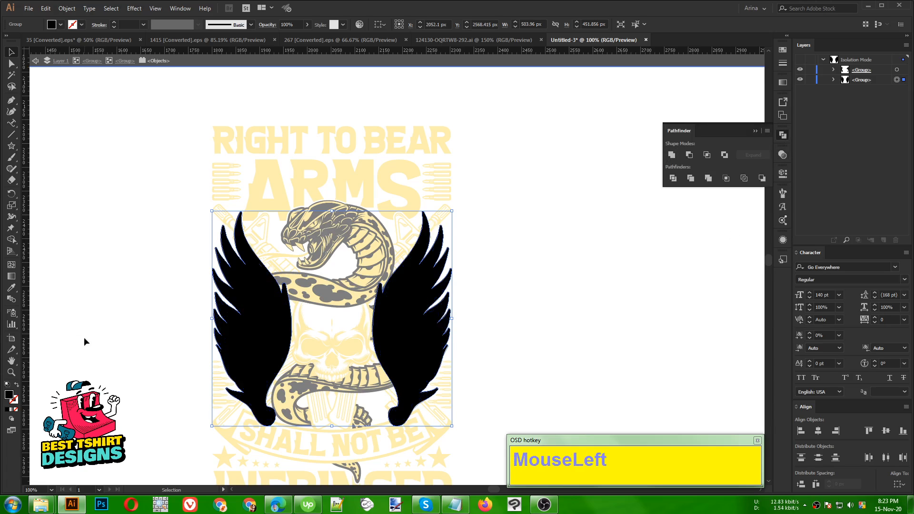
Fill the solid wing silhouettes with the yellow sampled from the ARMS lettering.
key(i)
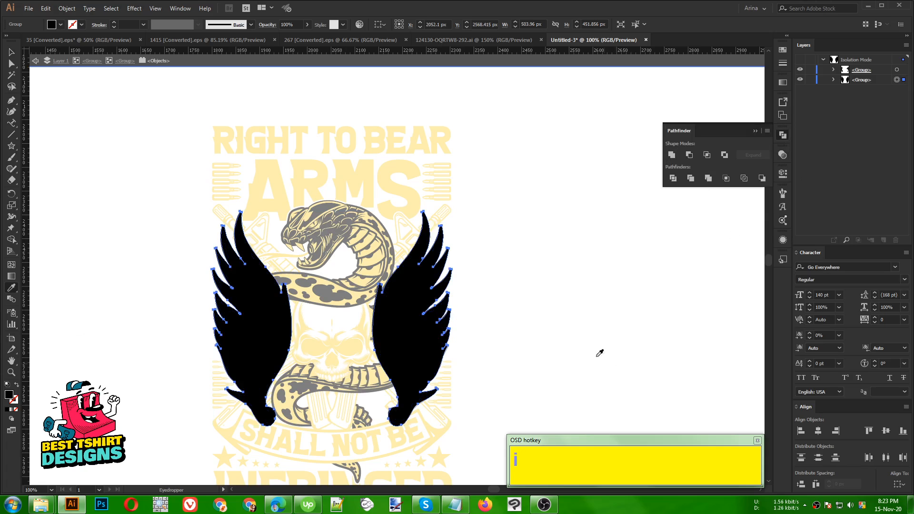
click(372, 173)
key(v)
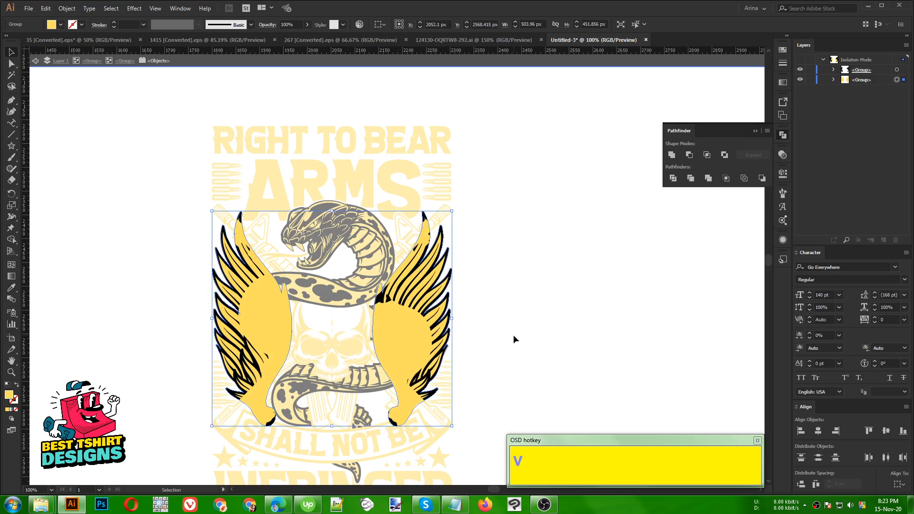
Copy the masking shape from the black wing linework's opacity mask and leave mask editing.
click(442, 323)
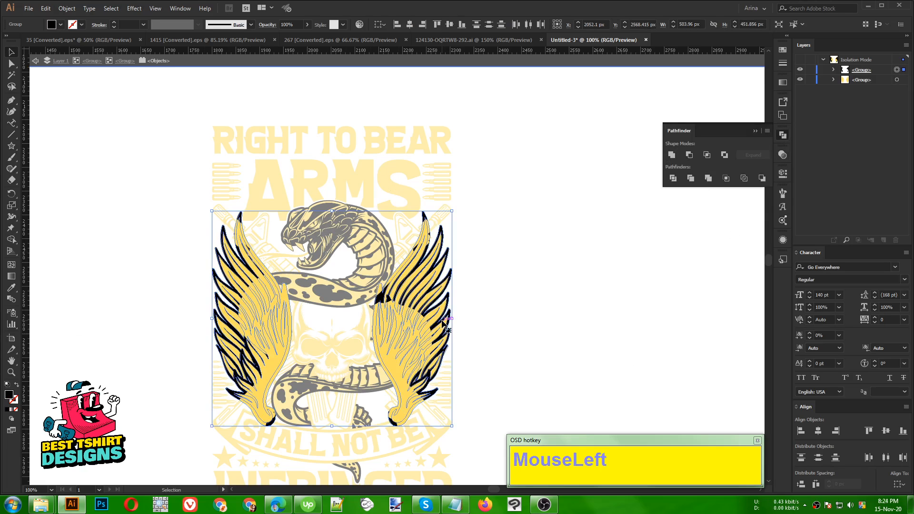
click(508, 319)
click(451, 270)
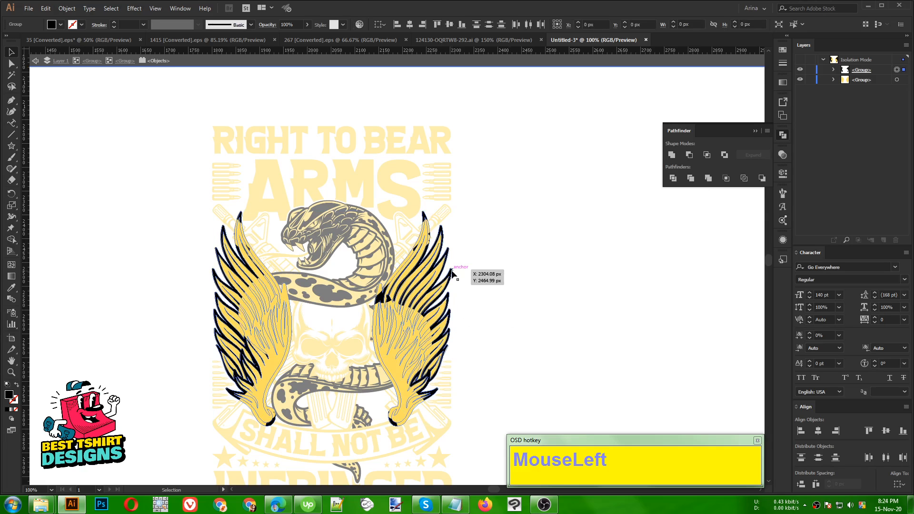
click(783, 155)
click(717, 191)
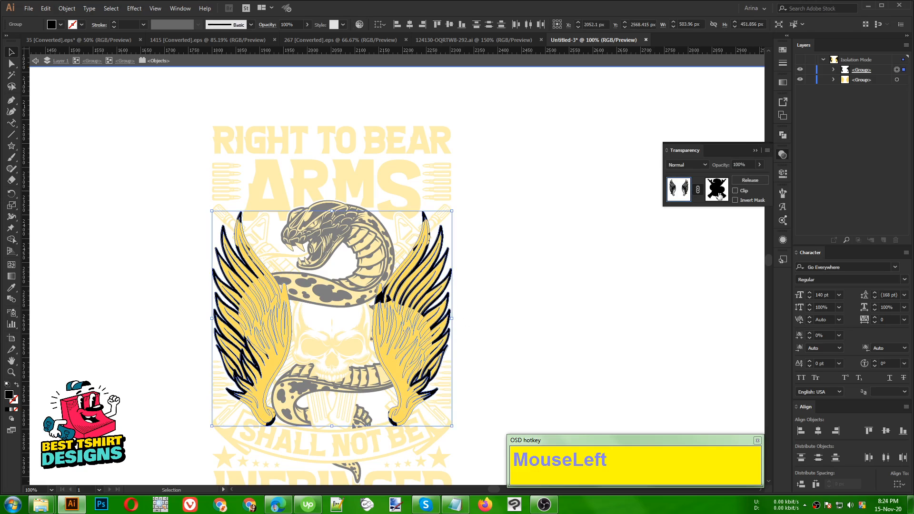
alt+scroll(322, 240, down, 1)
drag(171, 132, 486, 454)
key(ctrl)
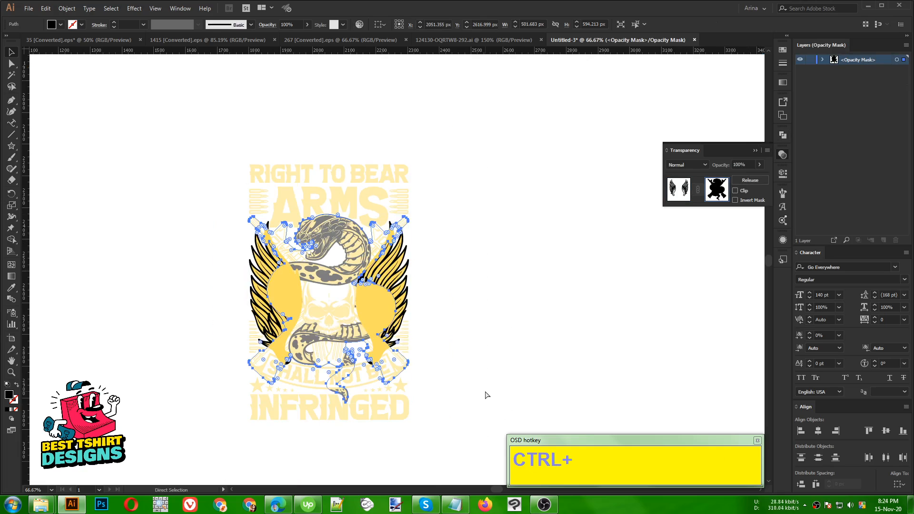
click(678, 189)
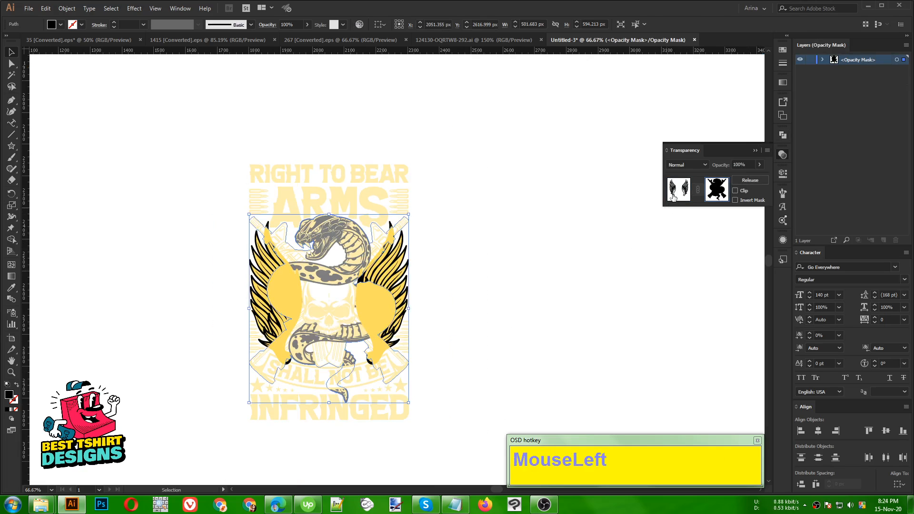
Give the yellow wing silhouettes an unclipped opacity mask with the copied shape pasted in place, and return to the whole design.
alt+scroll(286, 318, up, 2)
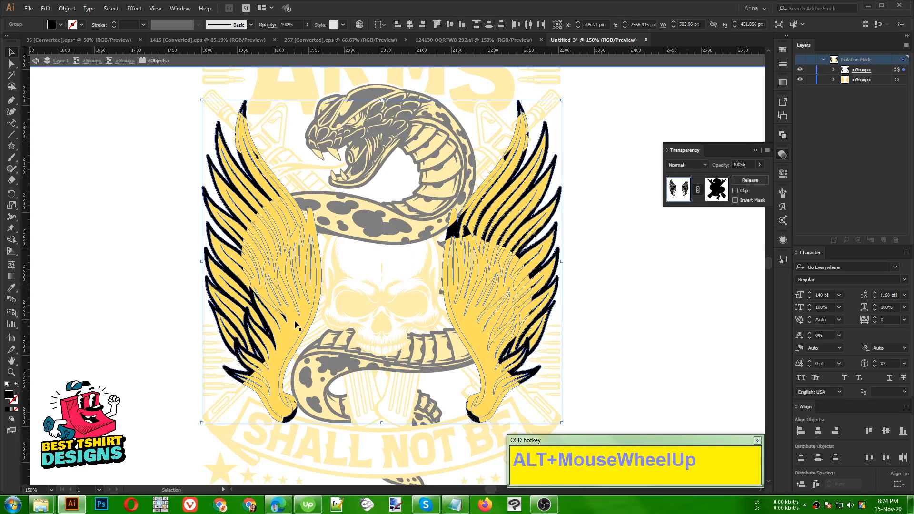
click(265, 228)
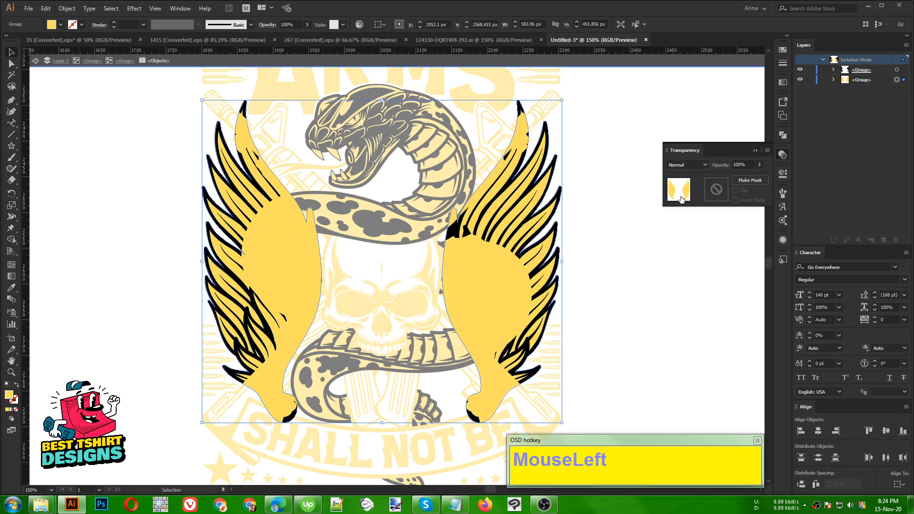
click(717, 189)
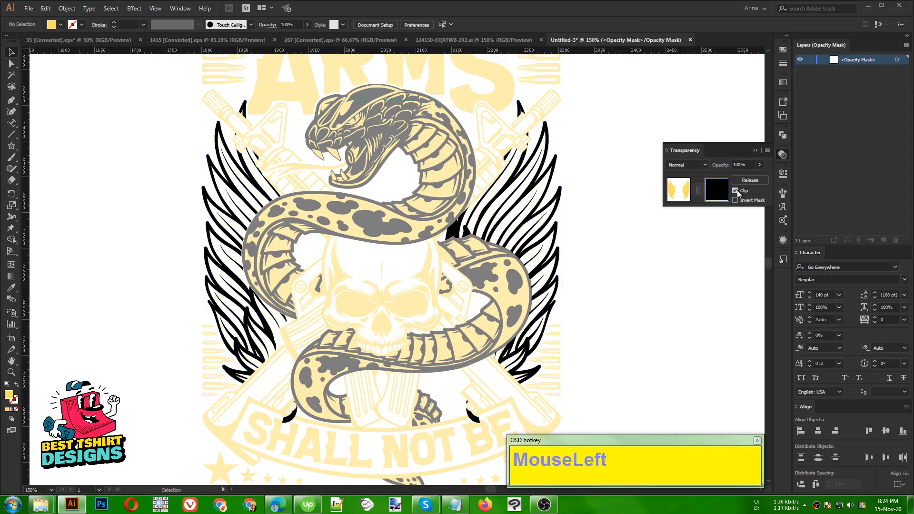
key(ctrl+f)
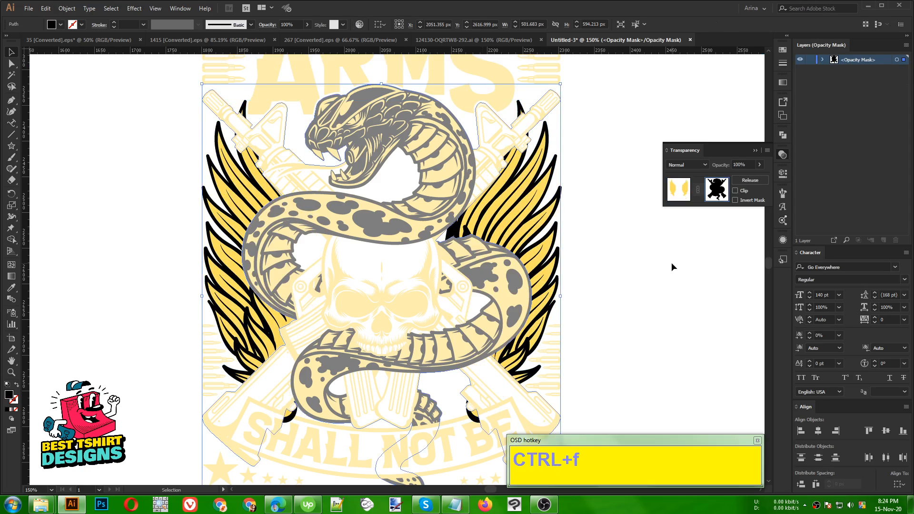
click(60, 24)
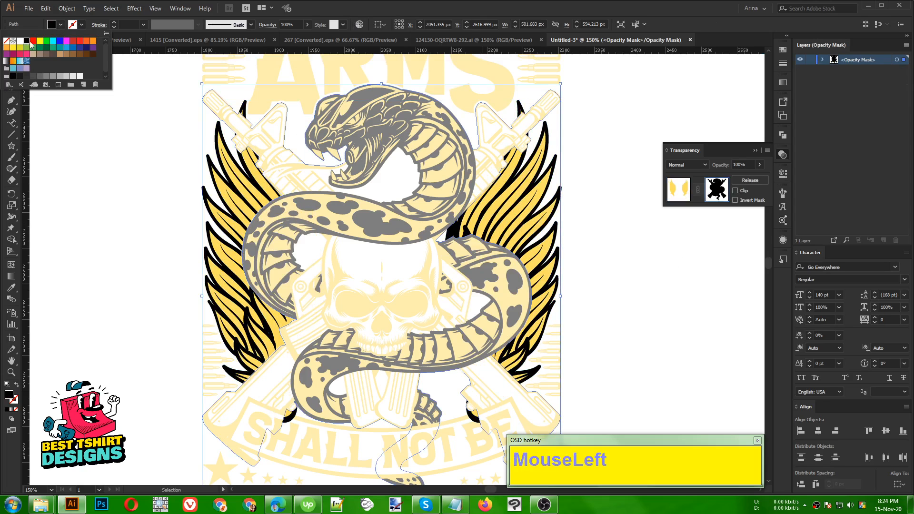
click(257, 216)
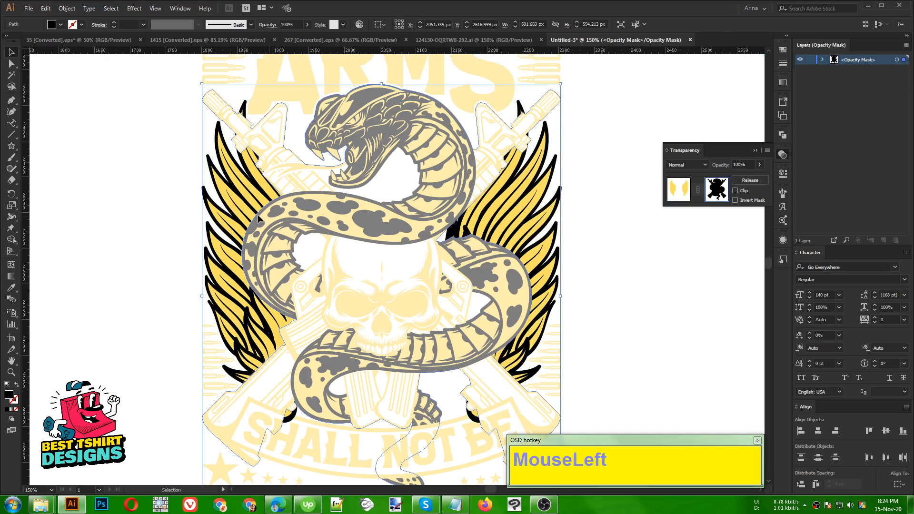
click(676, 193)
click(610, 254)
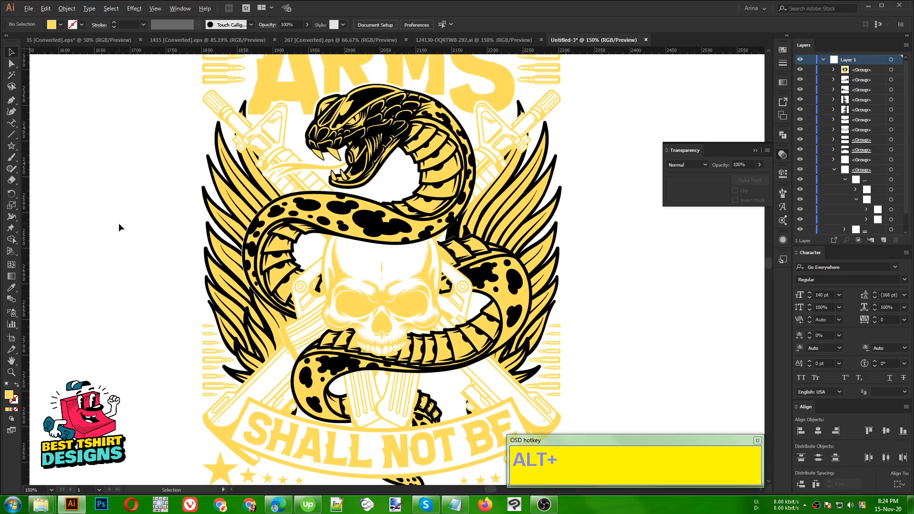
Isolate the nested group that holds the snake, skull and rifles, leaving out the wings.
scroll(120, 227, down, 1)
click(484, 288)
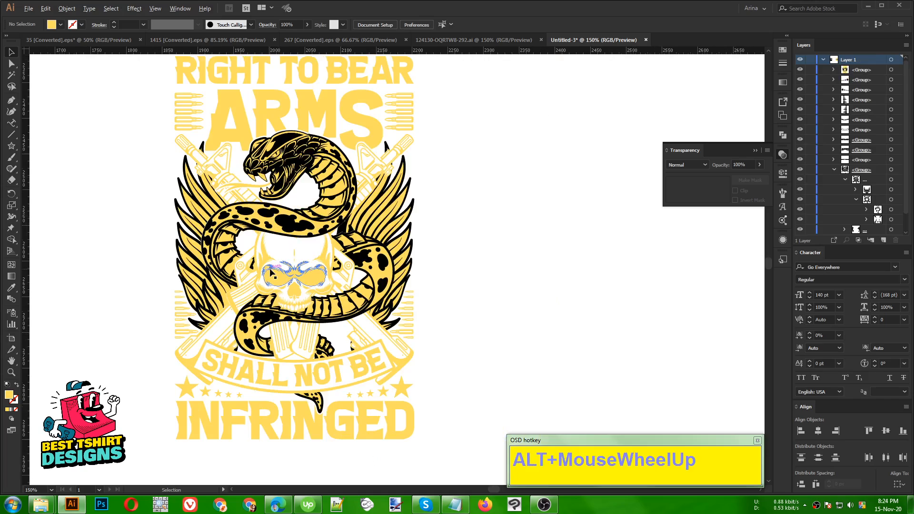
scroll(276, 276, up, 1)
double_click(469, 411)
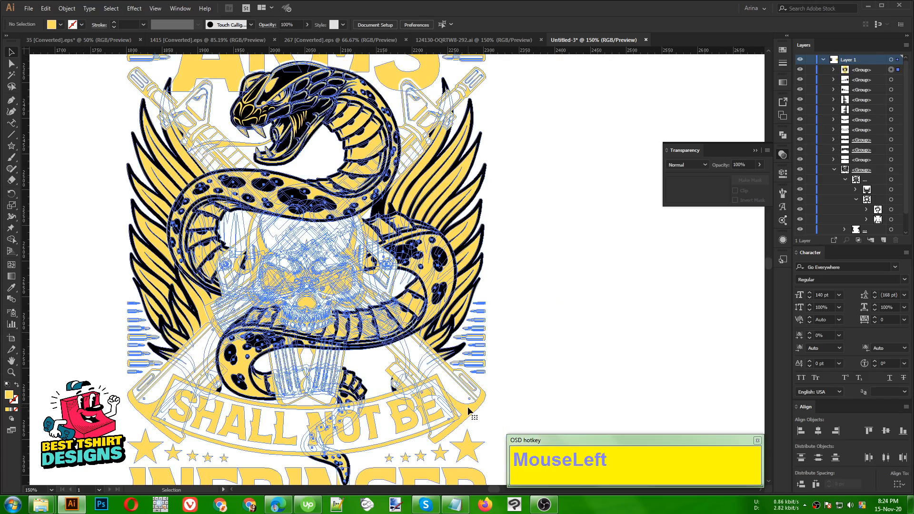
click(468, 410)
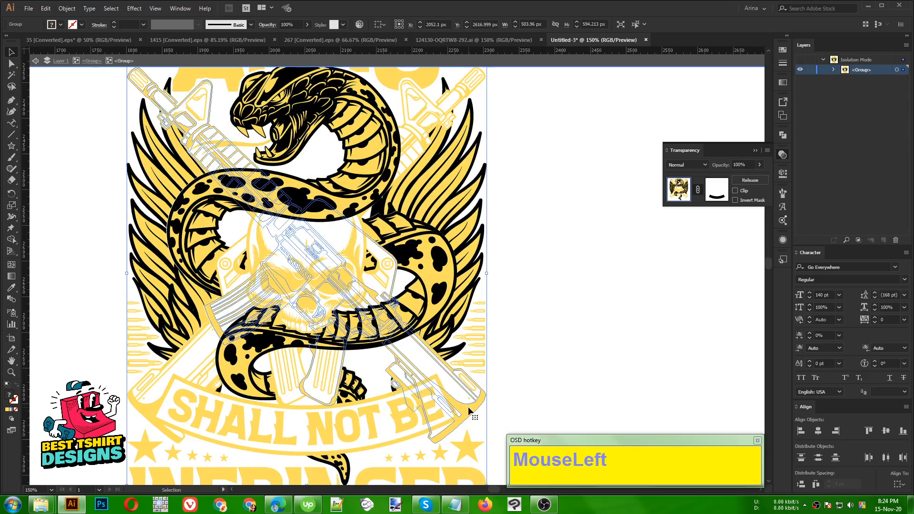
double_click(469, 411)
click(468, 411)
double_click(469, 410)
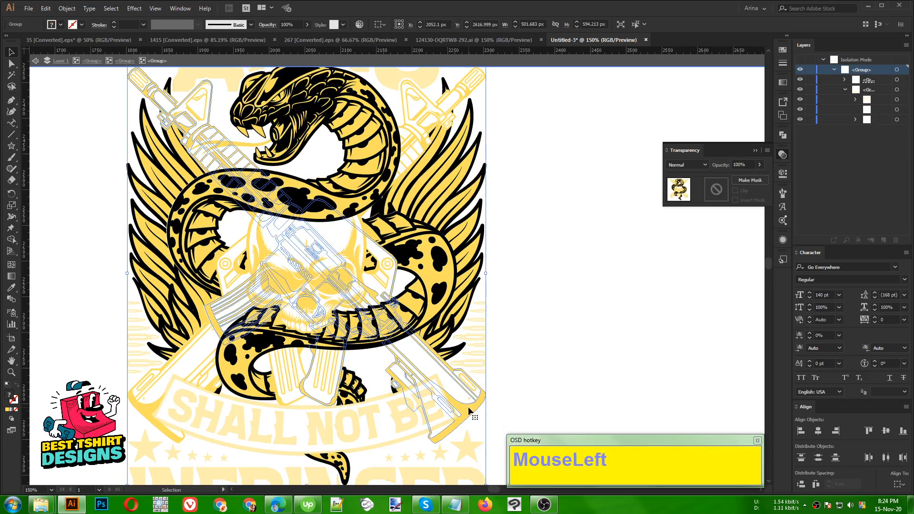
click(469, 410)
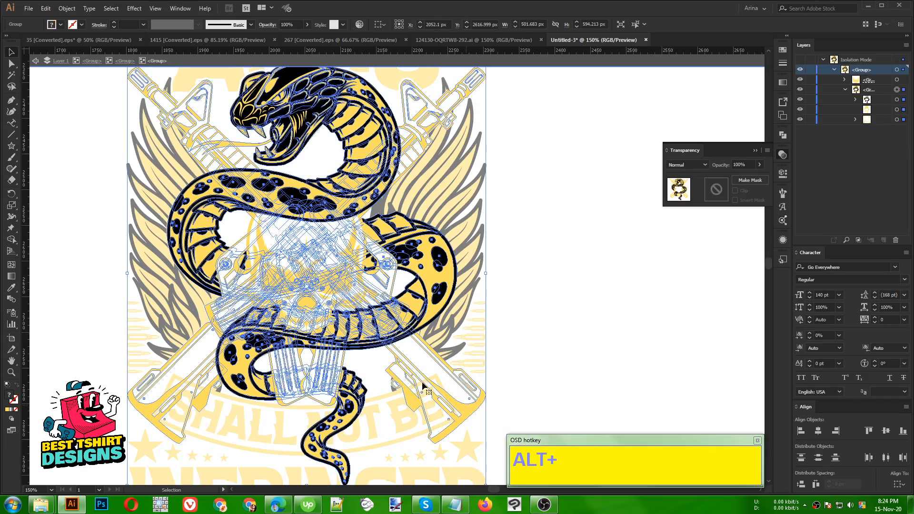
scroll(428, 384, down, 1)
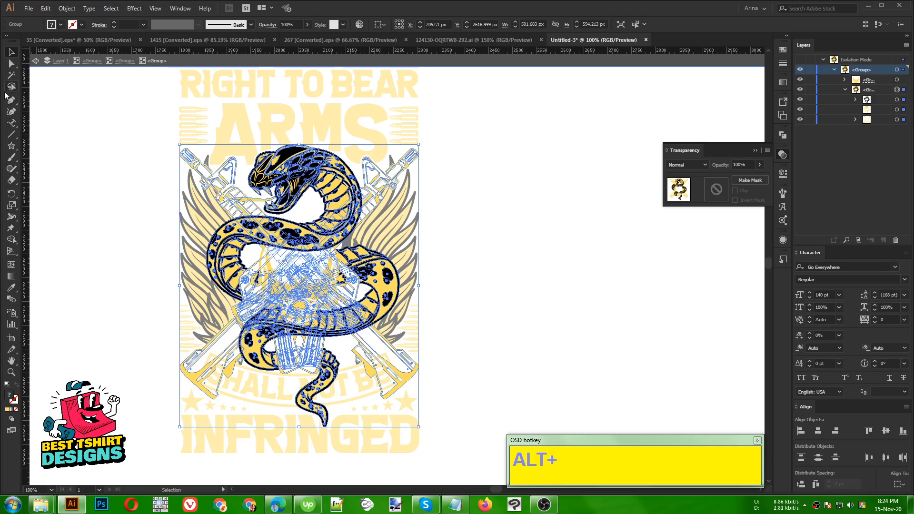
Isolate the crossed rifles' own group within the snake, skull and rifles artwork.
click(13, 75)
key(v)
click(455, 348)
double_click(406, 376)
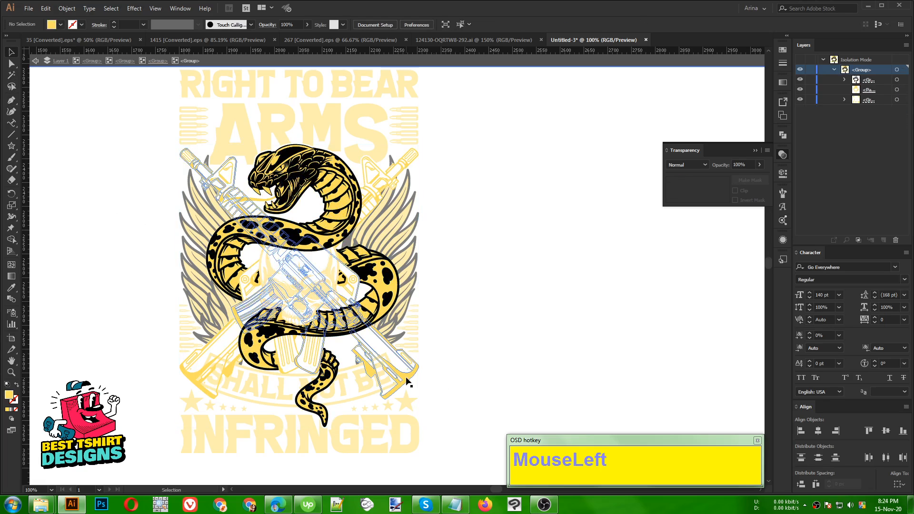
click(405, 376)
double_click(406, 377)
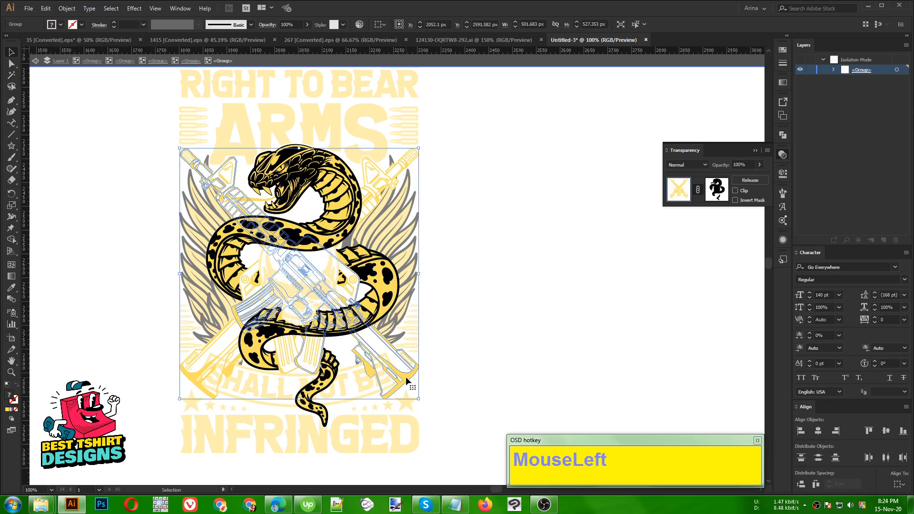
Select all the yellow rifle shapes inside the isolated group by matching fill and recolour them black.
click(213, 376)
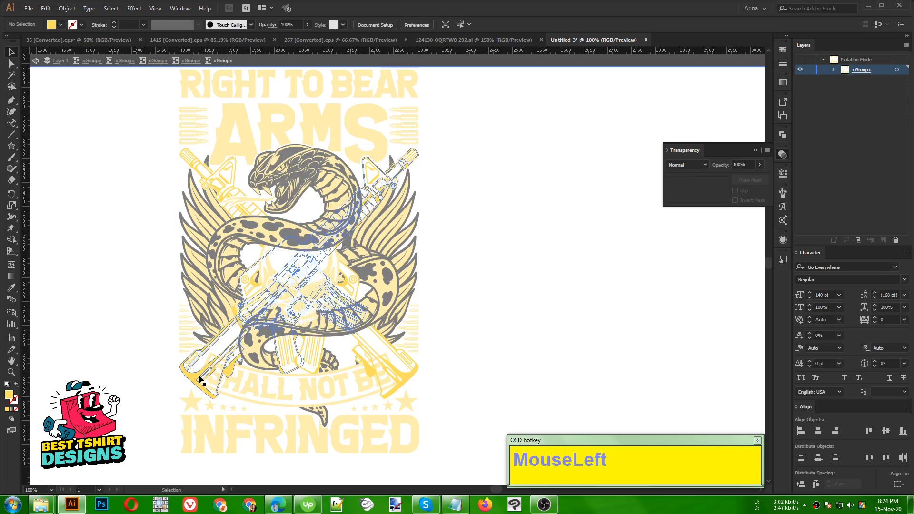
shift+click(391, 375)
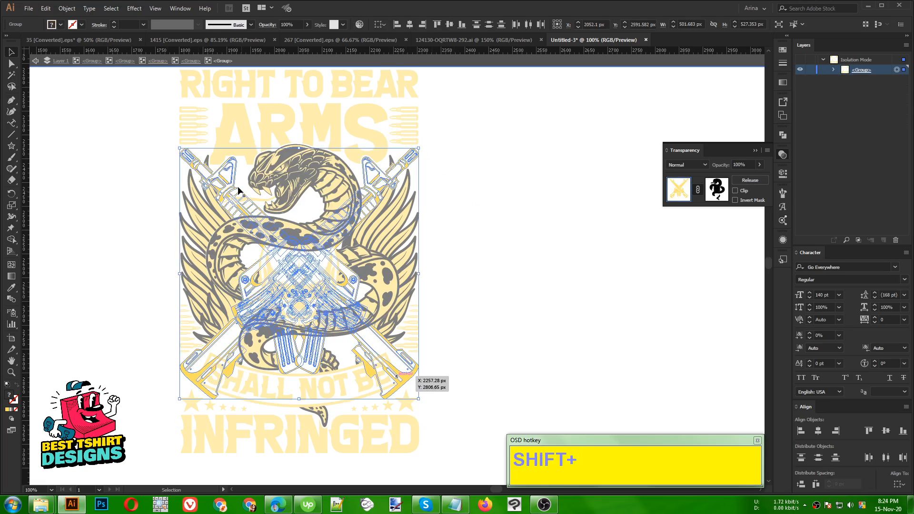
click(85, 118)
click(11, 75)
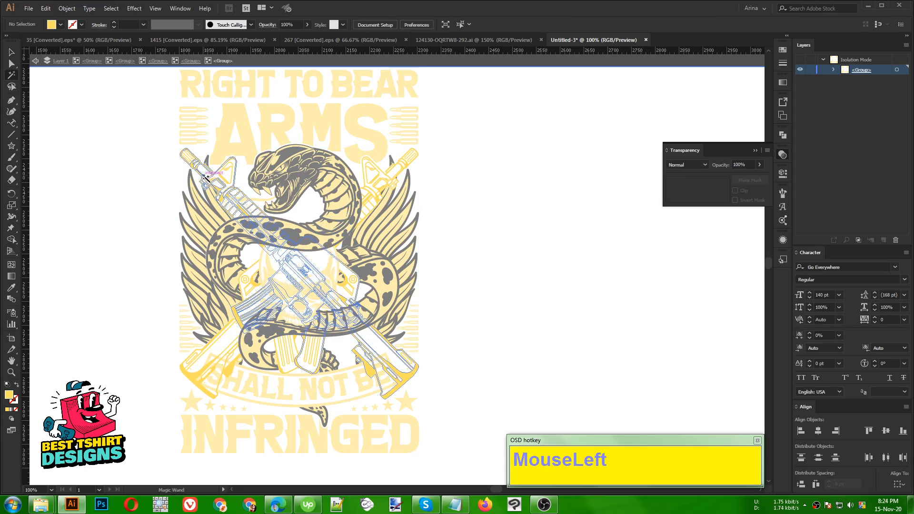
click(188, 161)
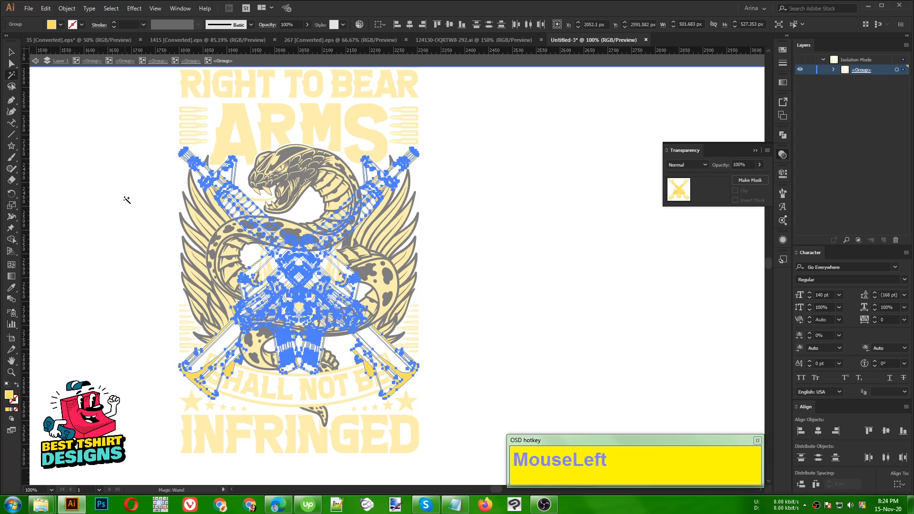
key(v)
click(60, 24)
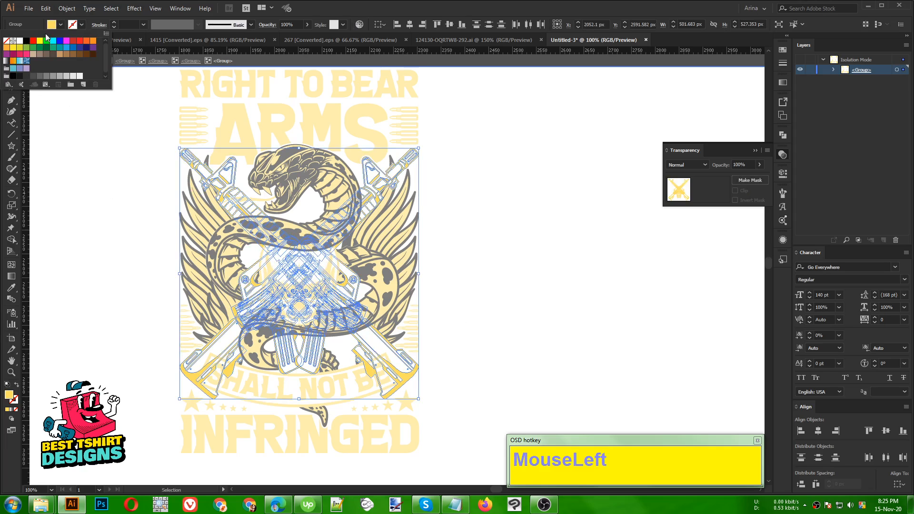
click(27, 41)
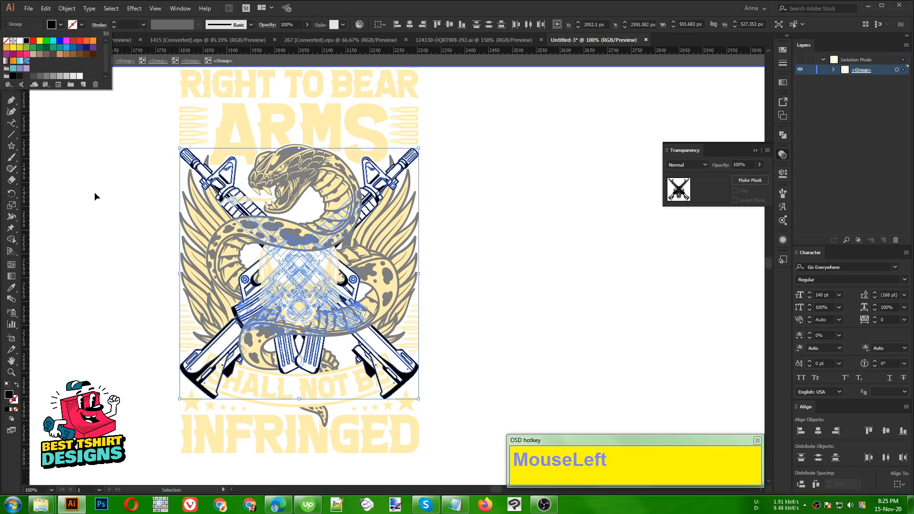
click(94, 193)
Try to make a united copy of the crossed rifles behind the linework and fill it with the lettering's yellow.
key(ctrl)
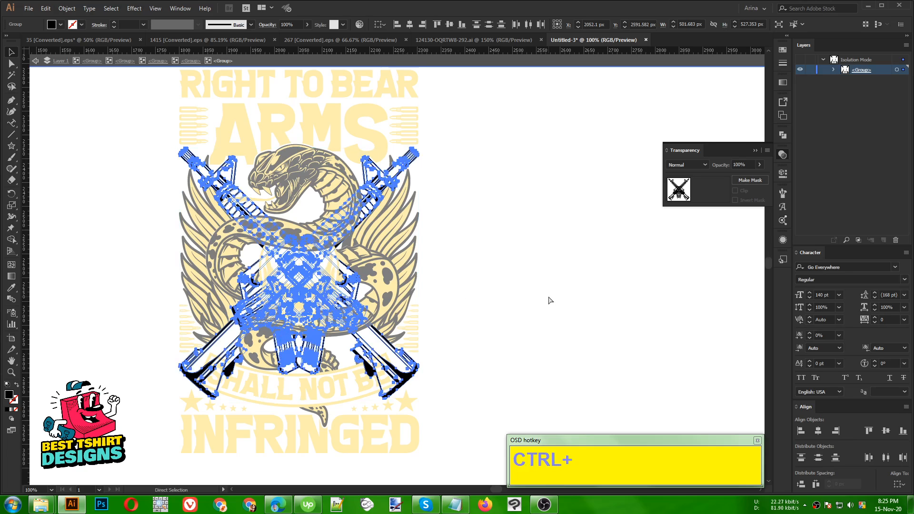
key(ctrl+b)
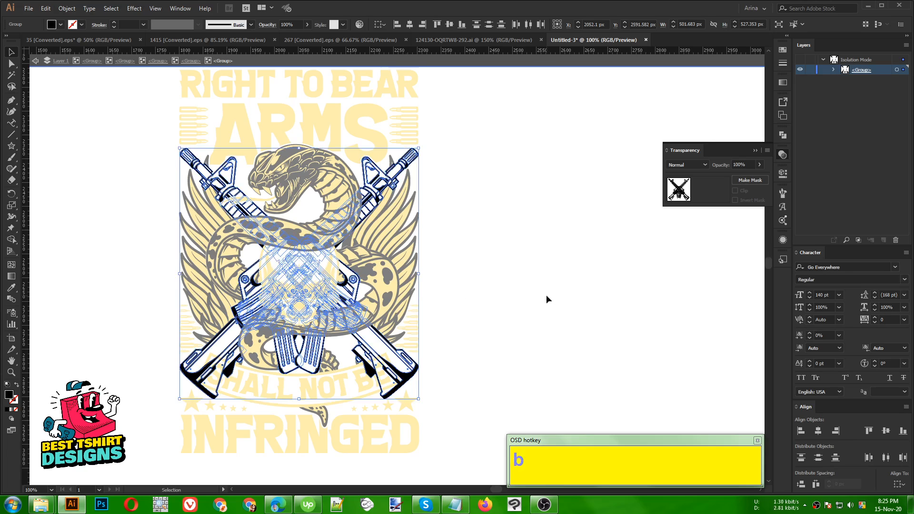
click(781, 138)
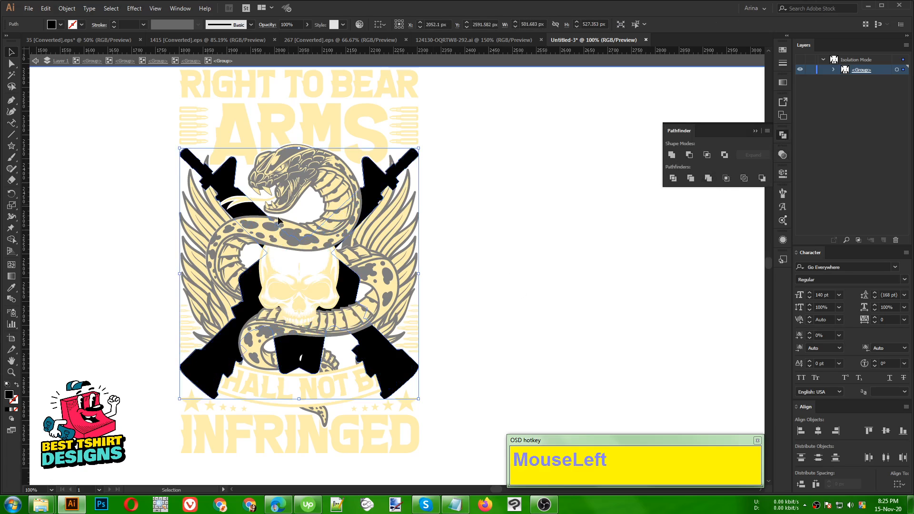
key(i)
click(334, 121)
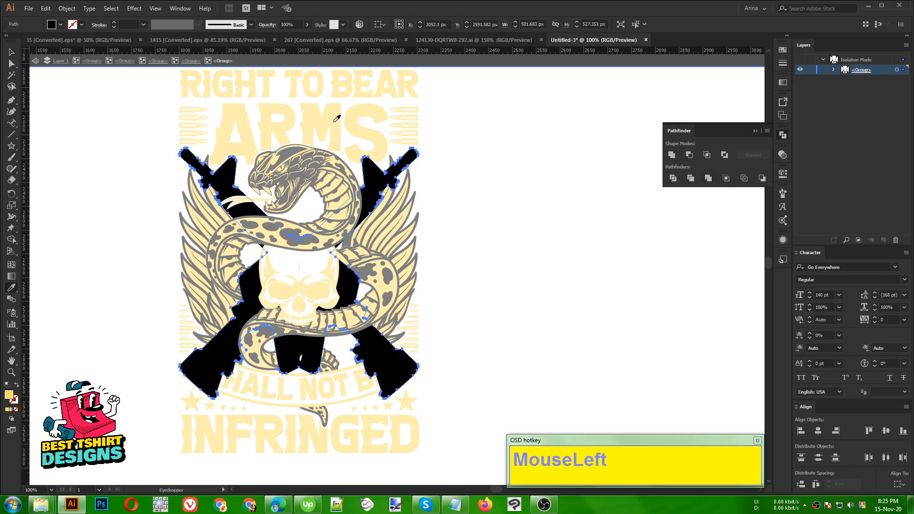
key(v)
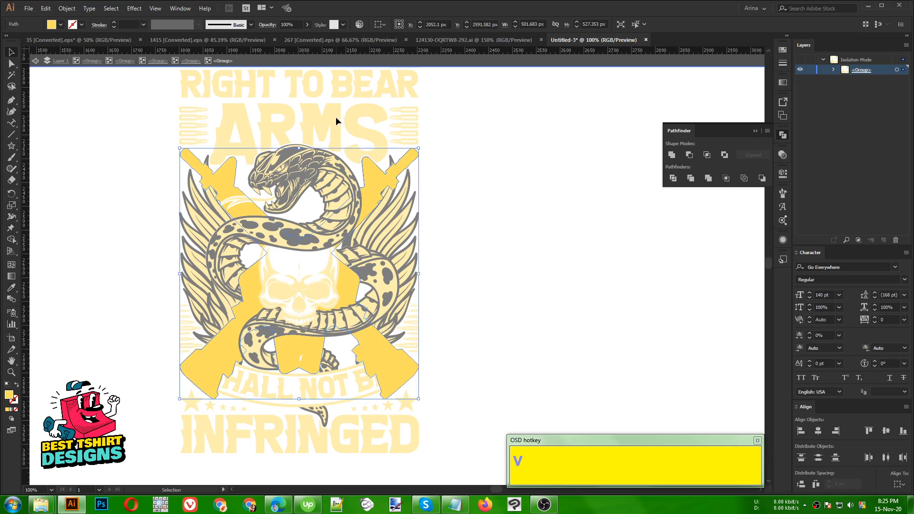
Try cutting out the yellow rifle silhouette, and undo back to the plain black rifle linework.
key(ctrl)
key(ctrl+x)
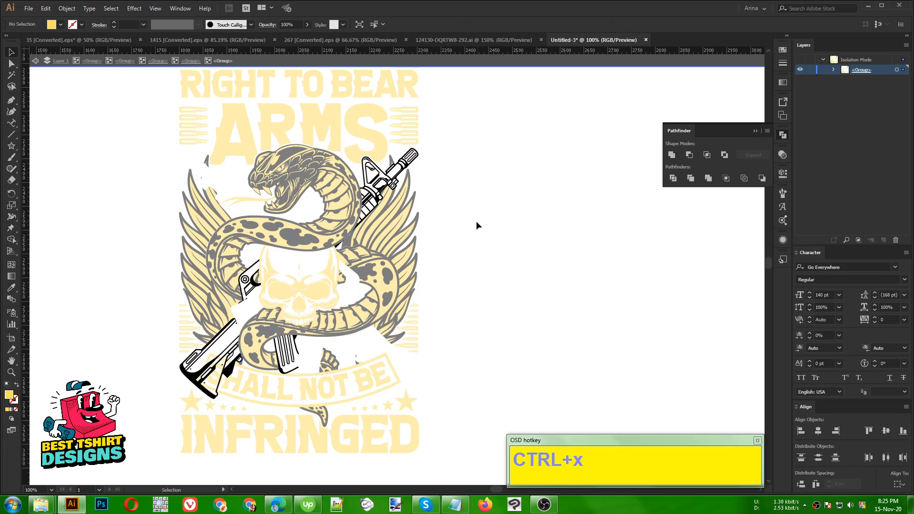
click(224, 374)
click(412, 367)
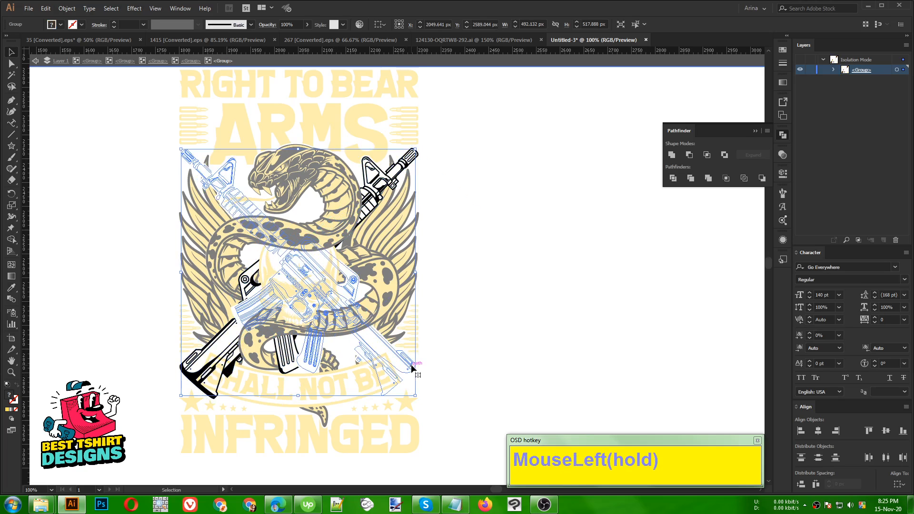
key(ctrl+z)
key(ctrl+z)
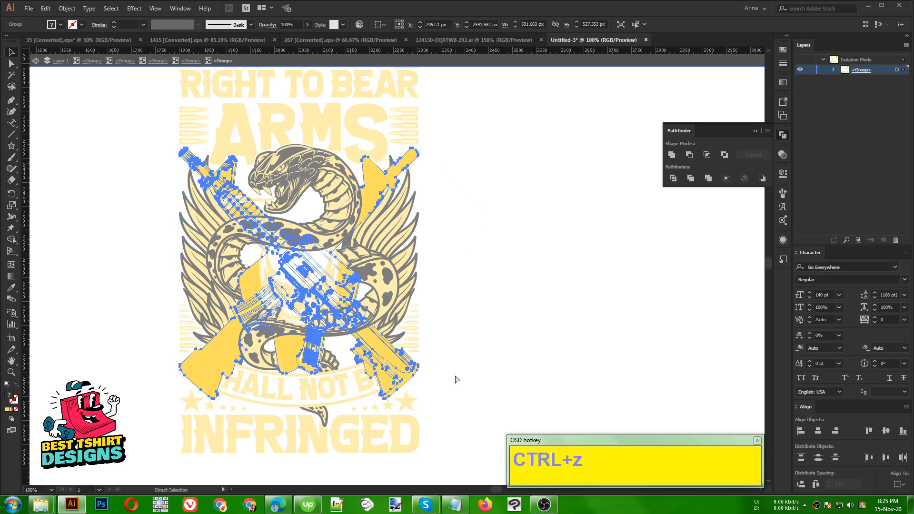
key(ctrl+z)
click(465, 368)
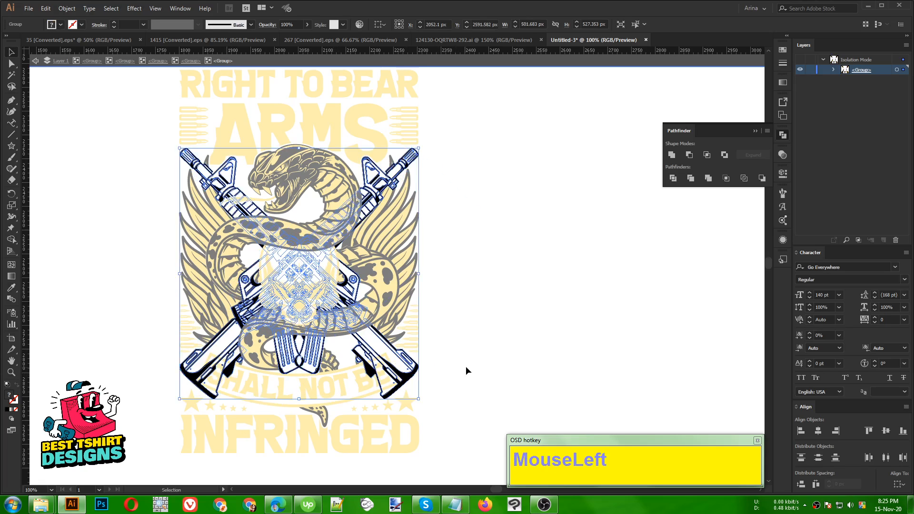
Paste a copy of the rifle linework behind it, unite it into one silhouette and fill it with the lettering's yellow.
click(410, 379)
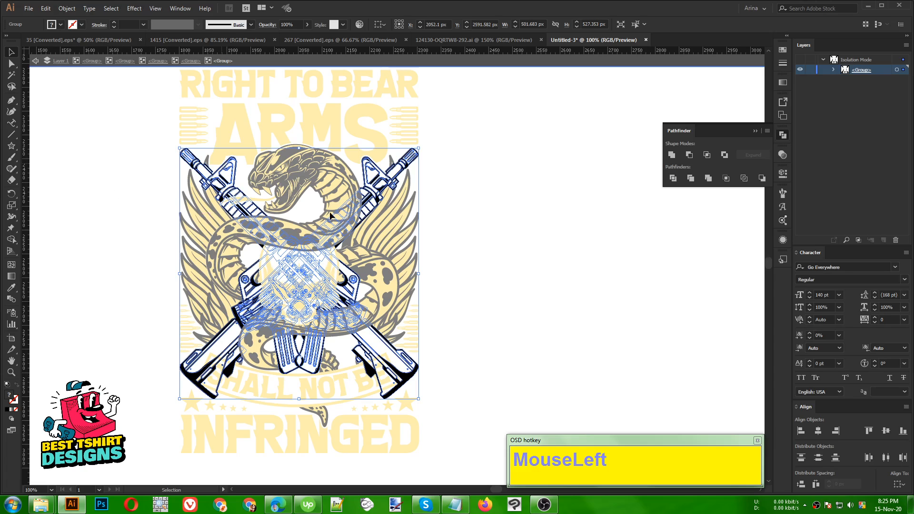
key(ctrl)
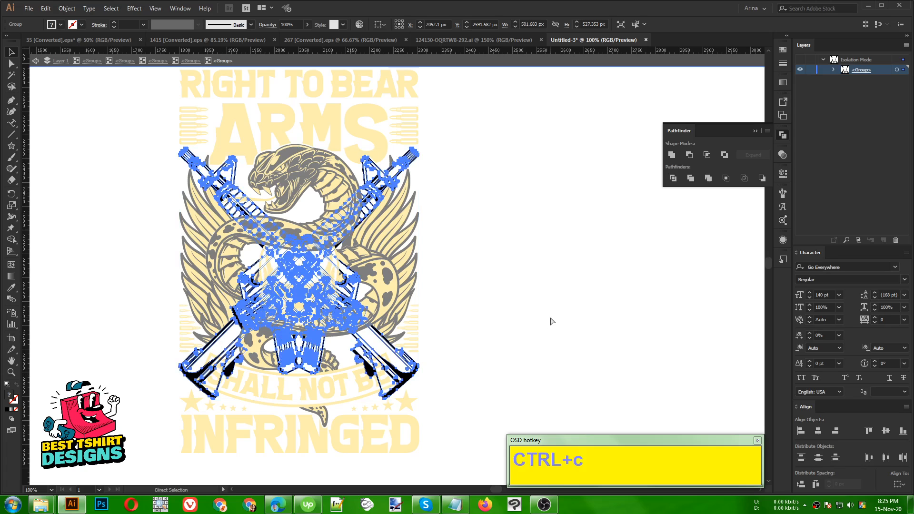
key(ctrl+b)
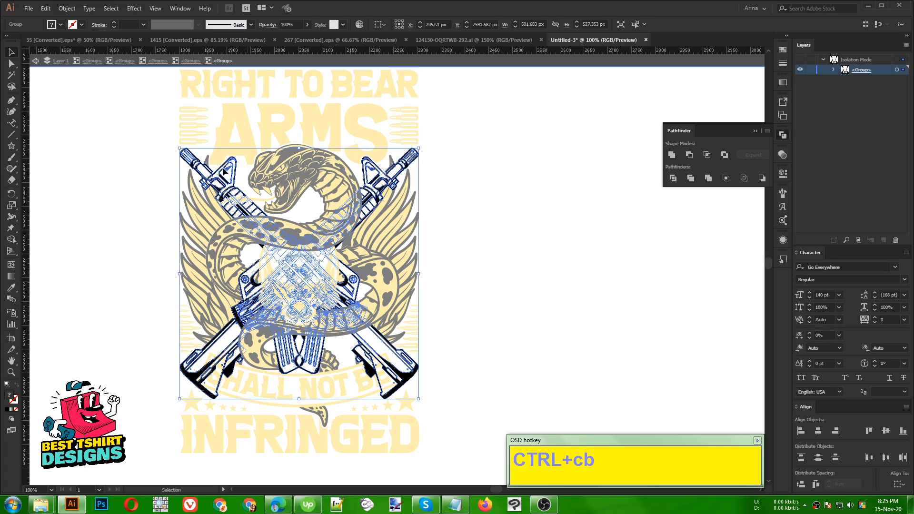
click(711, 180)
click(673, 157)
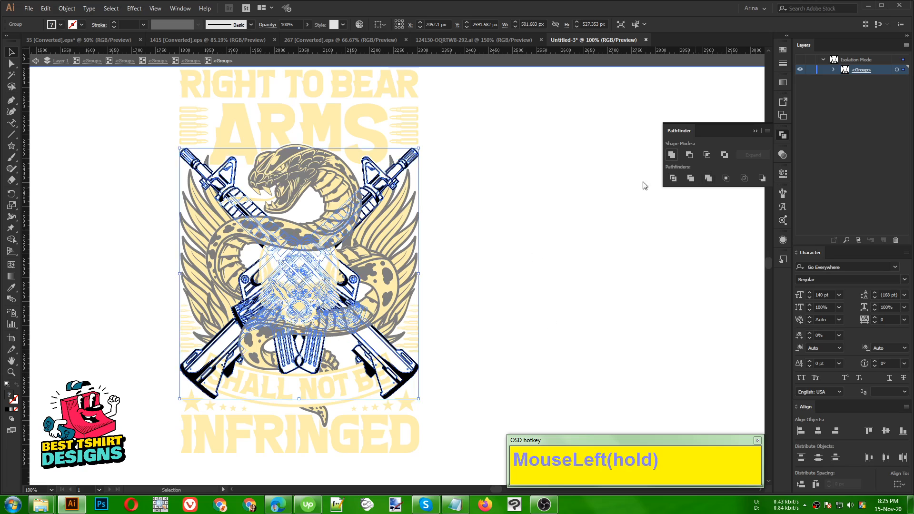
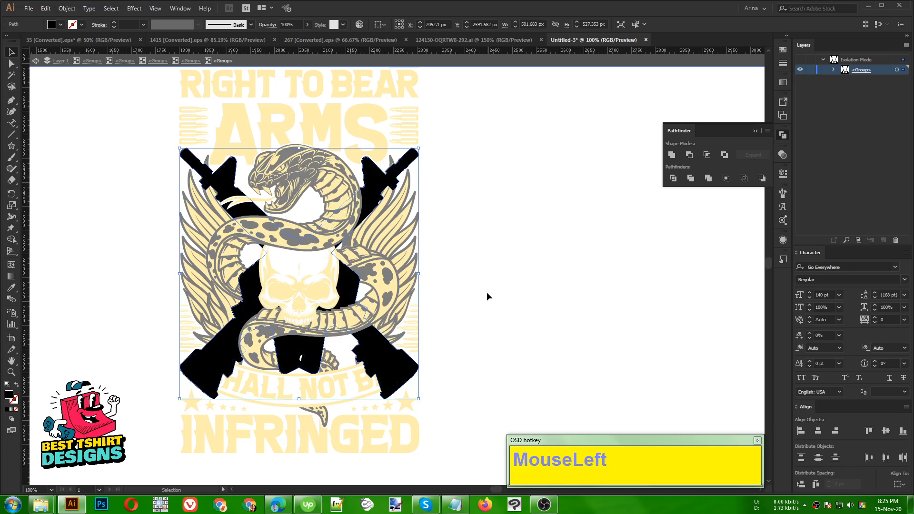
key(i)
click(340, 119)
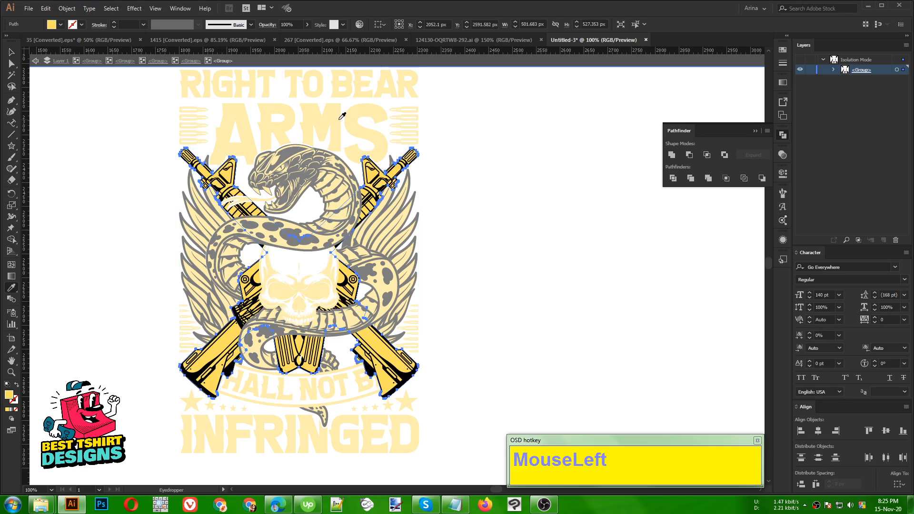
key(v)
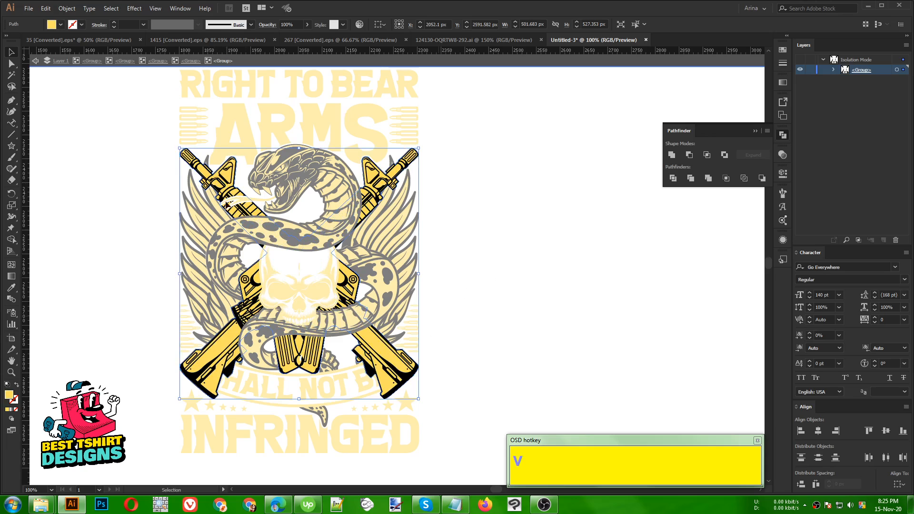
click(550, 364)
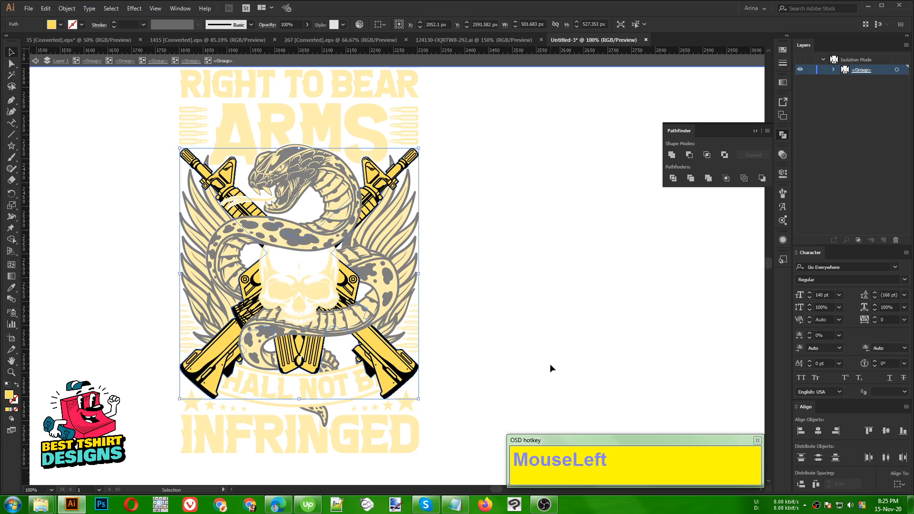
Leave the rifles' group, isolate the skull's own nested group and fill its linework black.
double_click(450, 309)
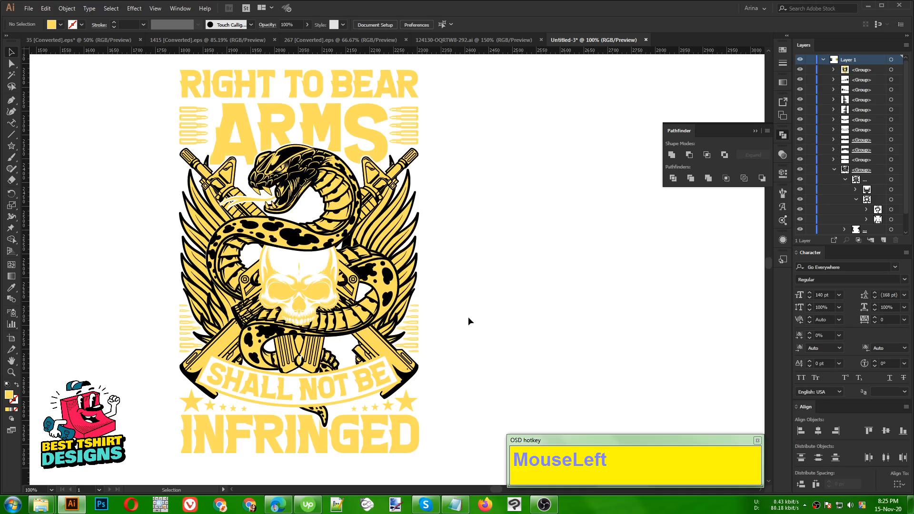
double_click(326, 293)
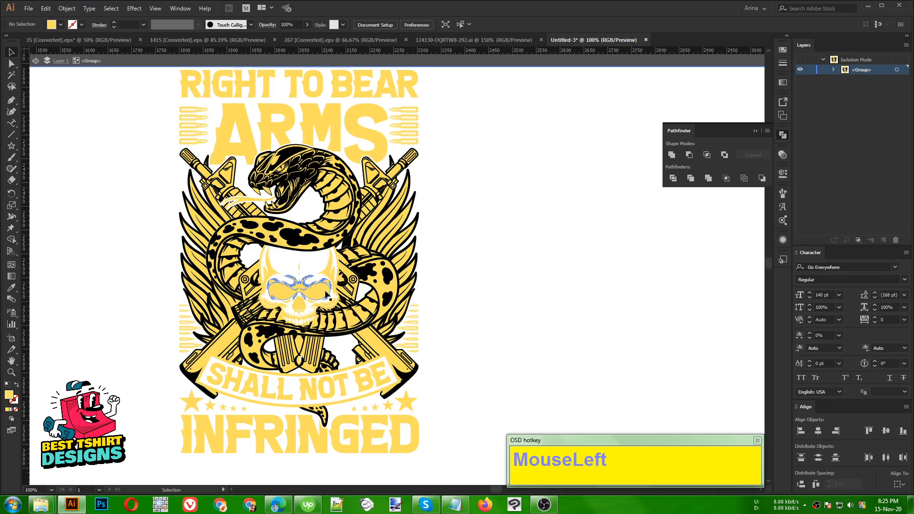
double_click(325, 290)
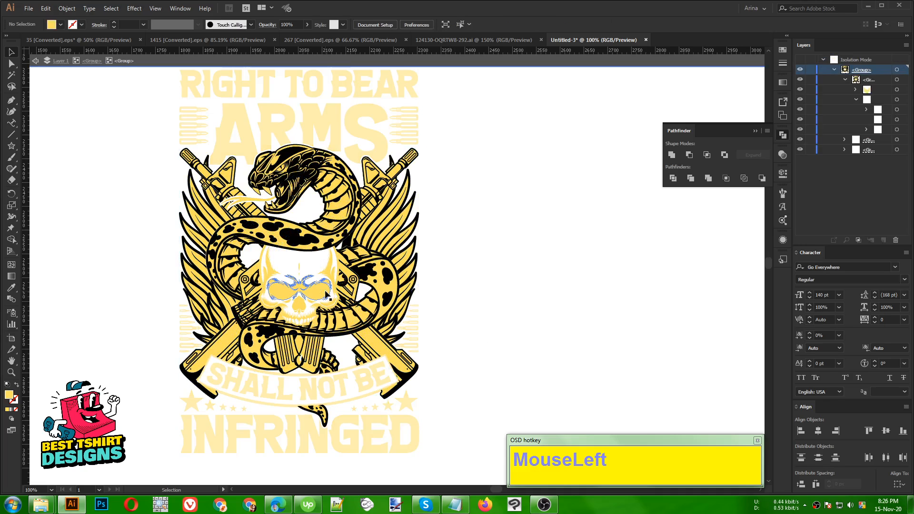
click(326, 295)
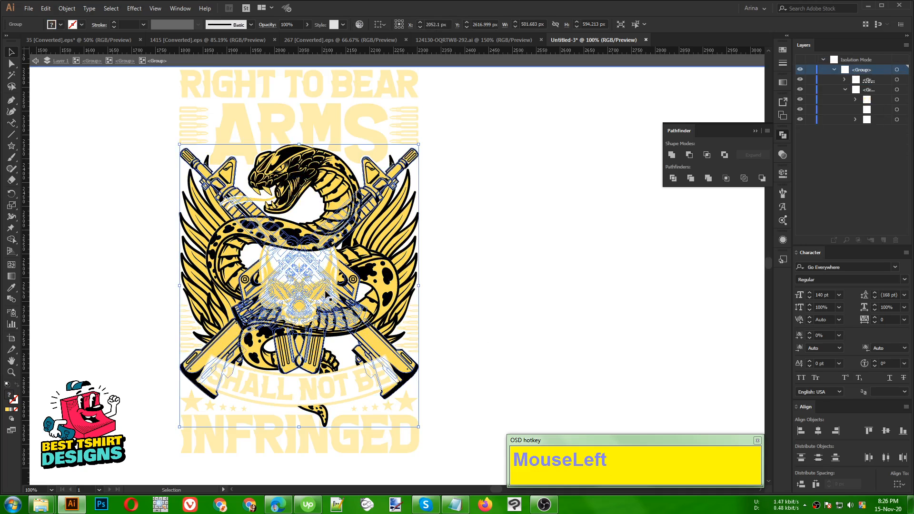
double_click(326, 294)
click(327, 294)
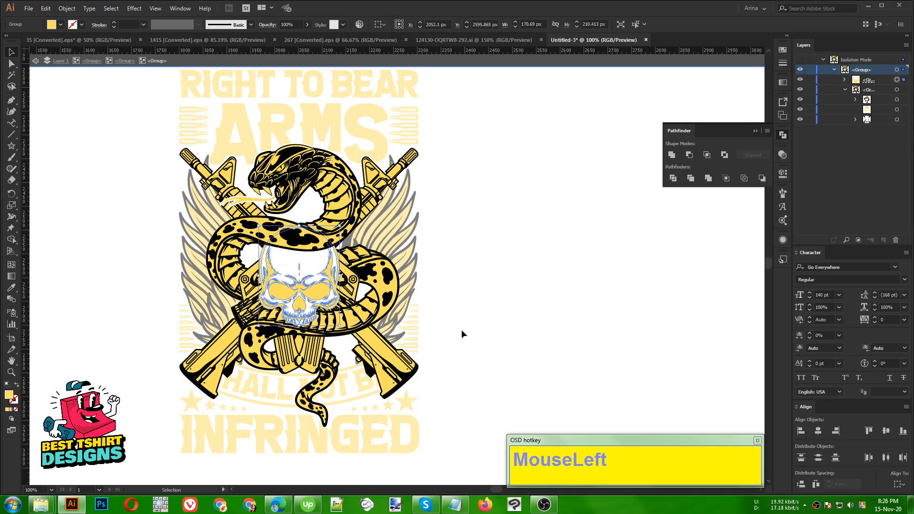
double_click(319, 291)
click(319, 291)
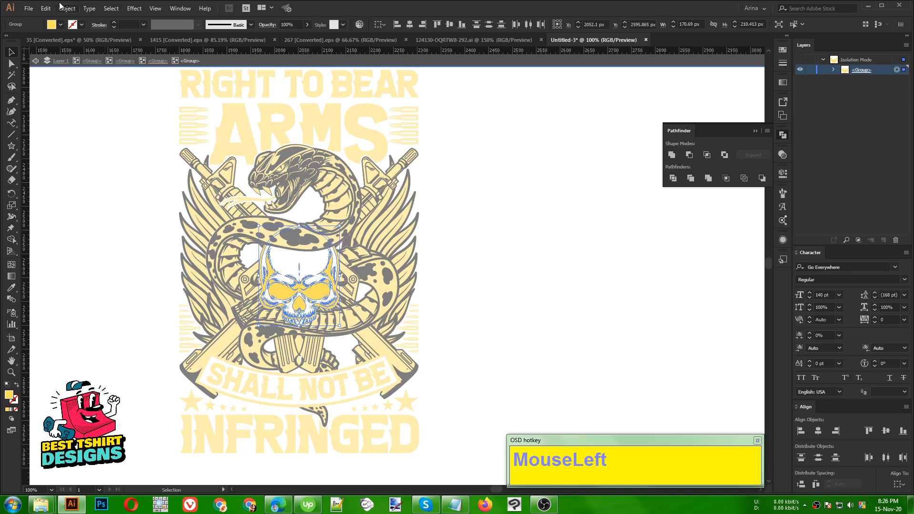
click(62, 25)
click(27, 41)
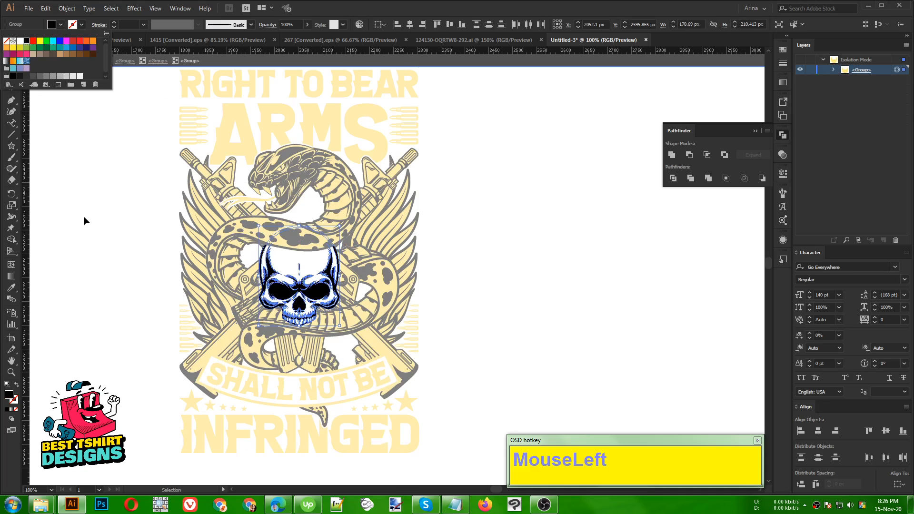
Paste a copy of the skull linework behind it, unite it into one silhouette and fill it with the lettering's yellow.
key(ctrl)
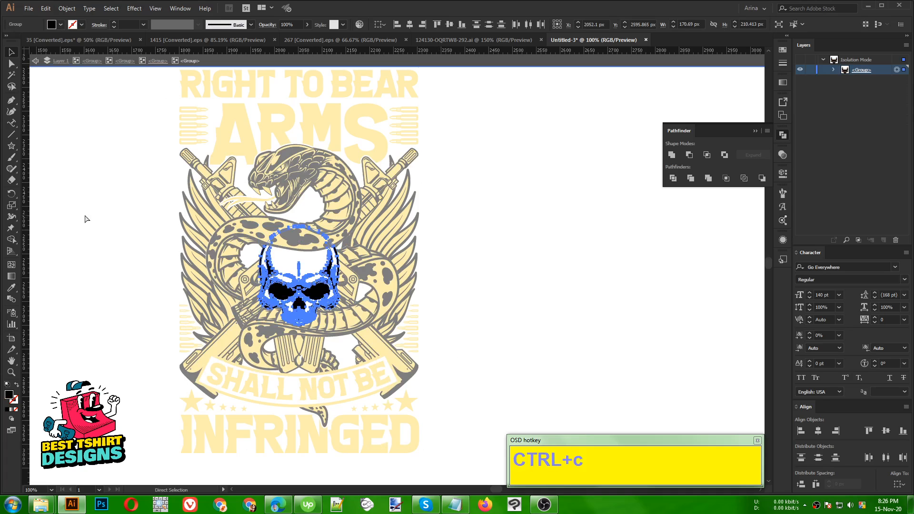
key(ctrl+b)
click(671, 155)
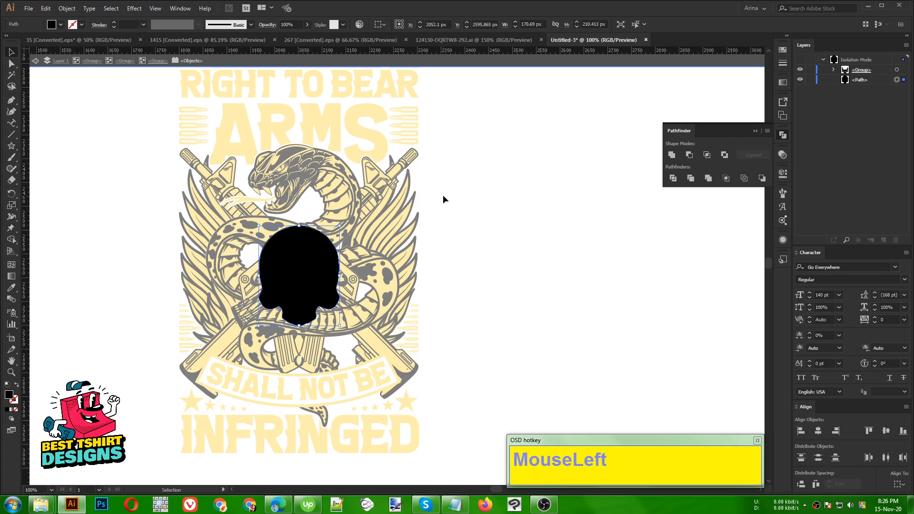
key(i)
click(359, 110)
key(v)
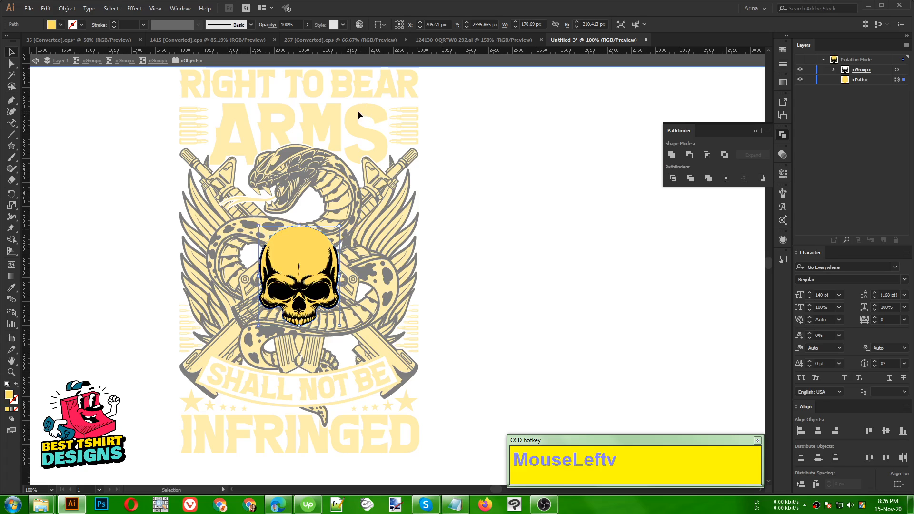
click(475, 242)
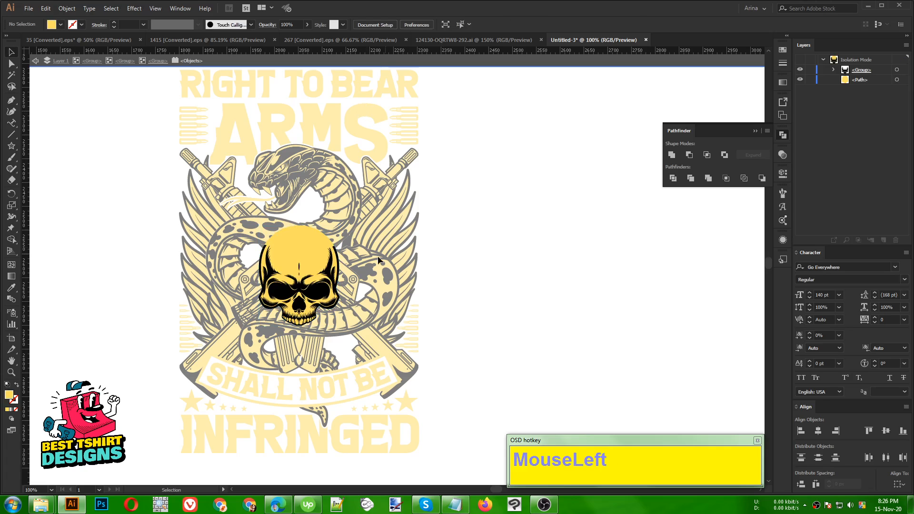
click(333, 275)
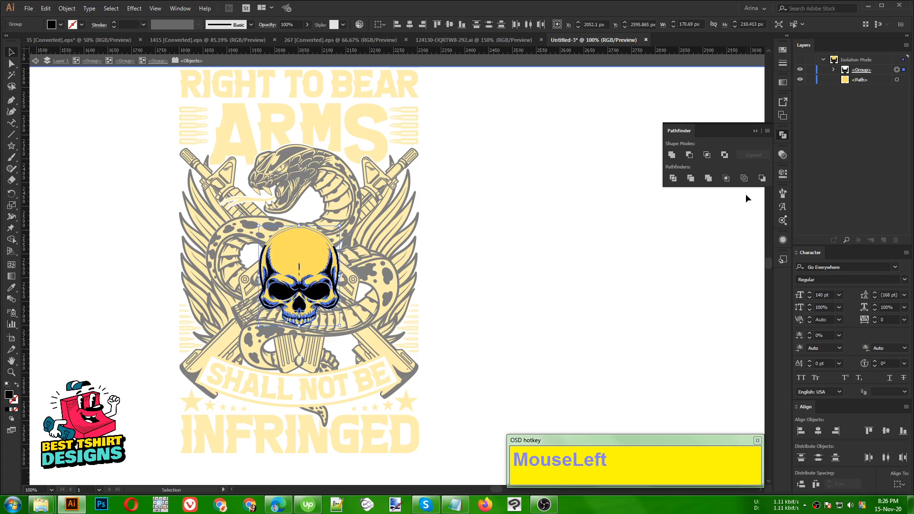
Open the skull linework's opacity mask and copy the shape inside it.
click(782, 154)
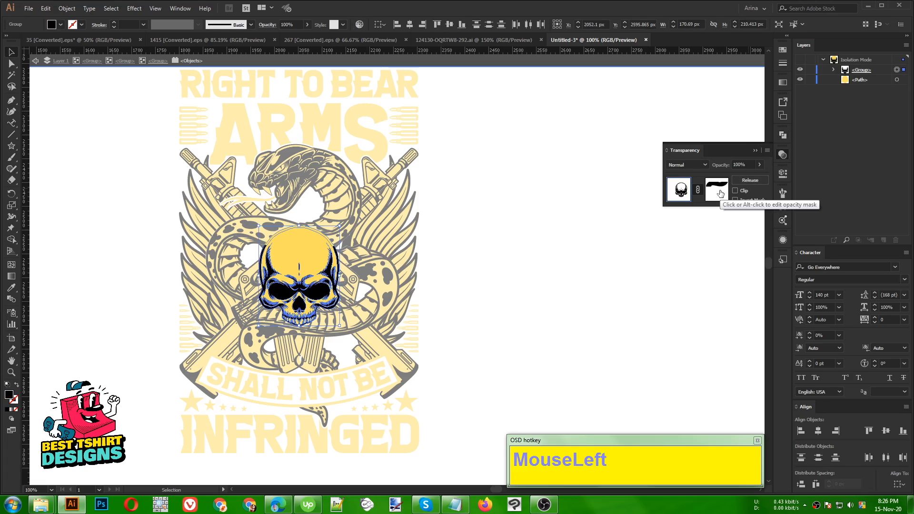
click(719, 192)
drag(175, 180, 510, 376)
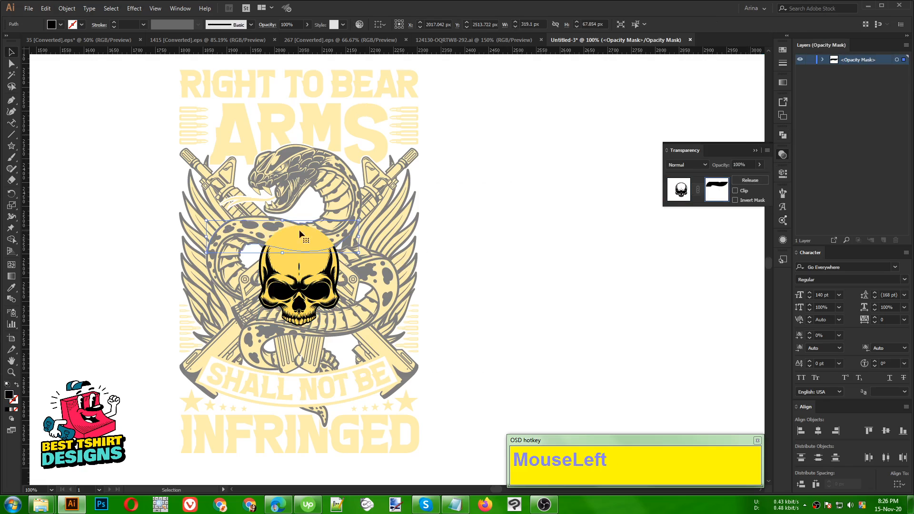
key(ctrl+c)
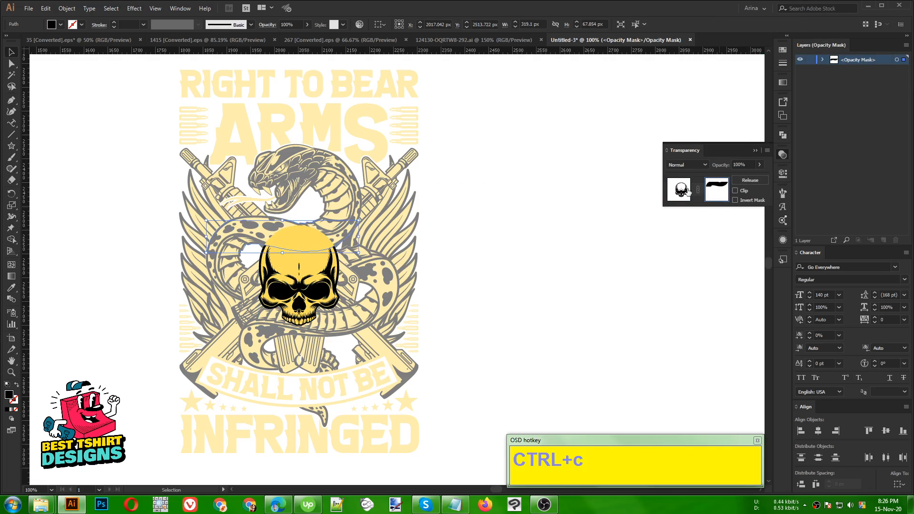
Paste the copied shape in place into a non-clipping opacity mask on the skull's yellow silhouette, and leave isolation mode.
click(687, 190)
click(307, 261)
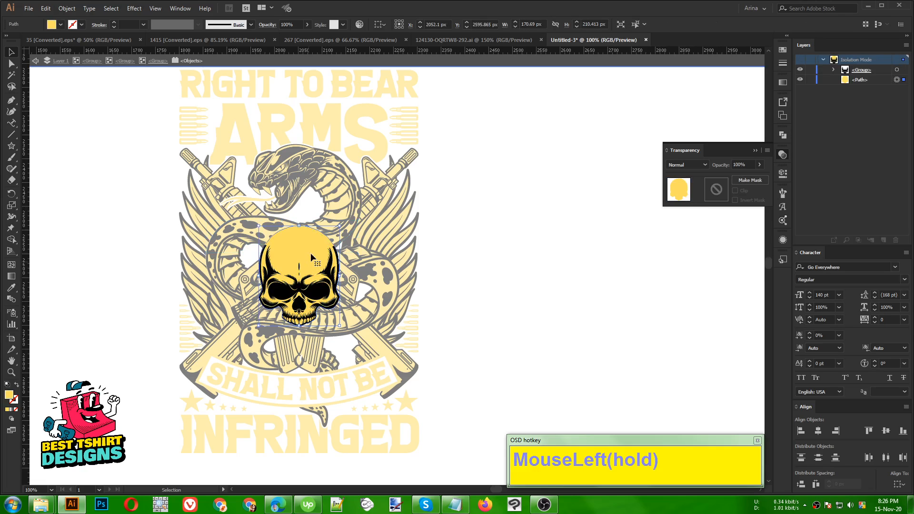
click(716, 190)
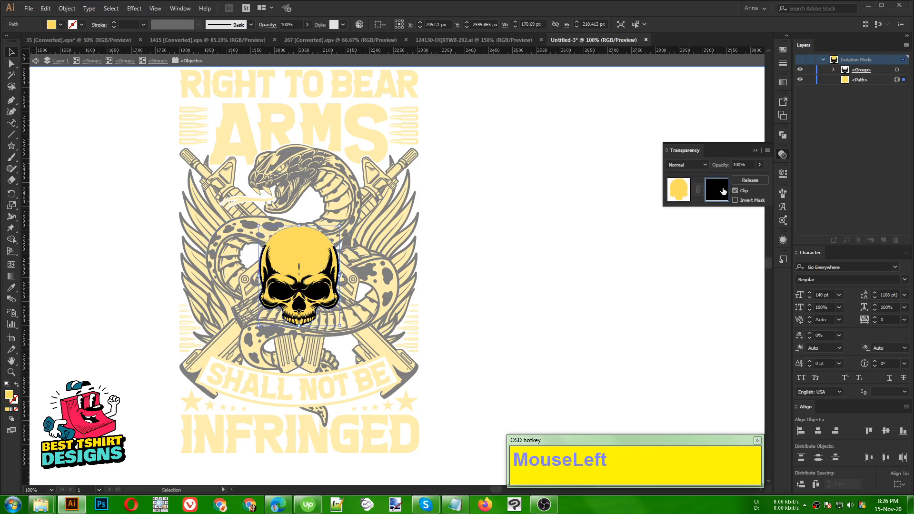
key(ctrl+f)
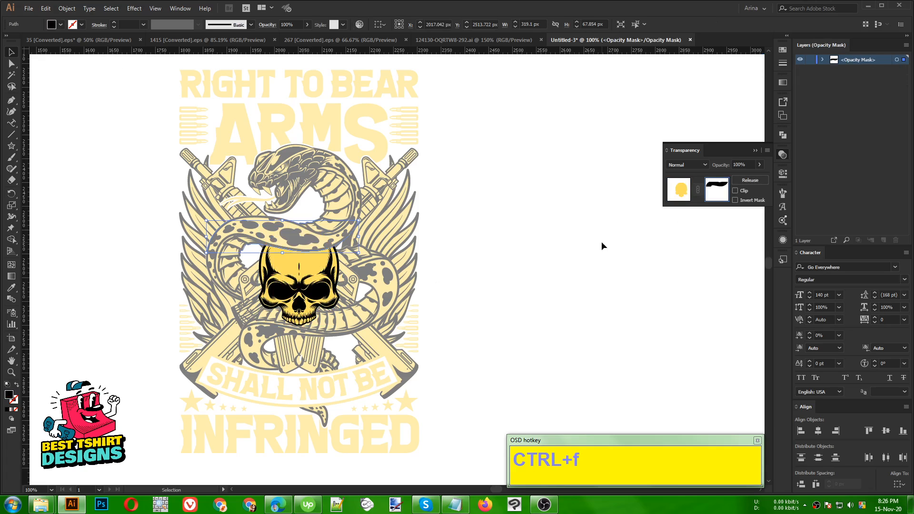
click(687, 193)
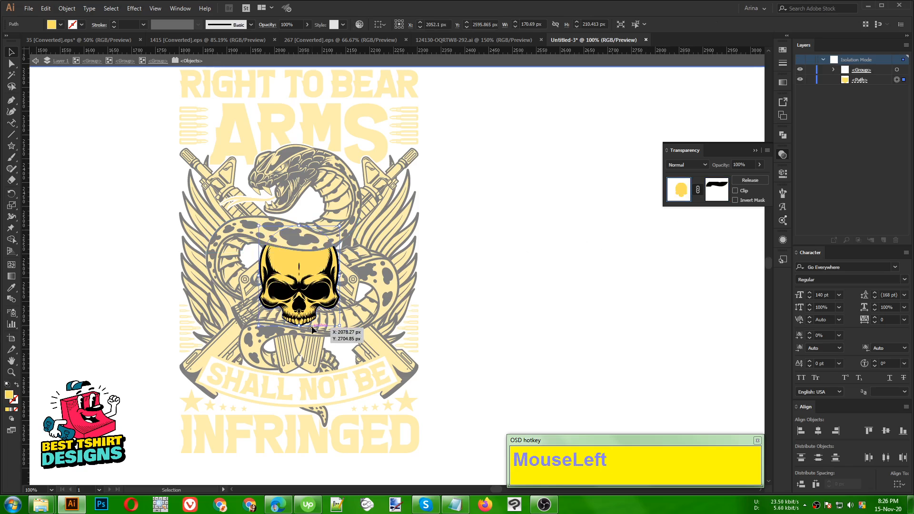
click(459, 345)
double_click(485, 322)
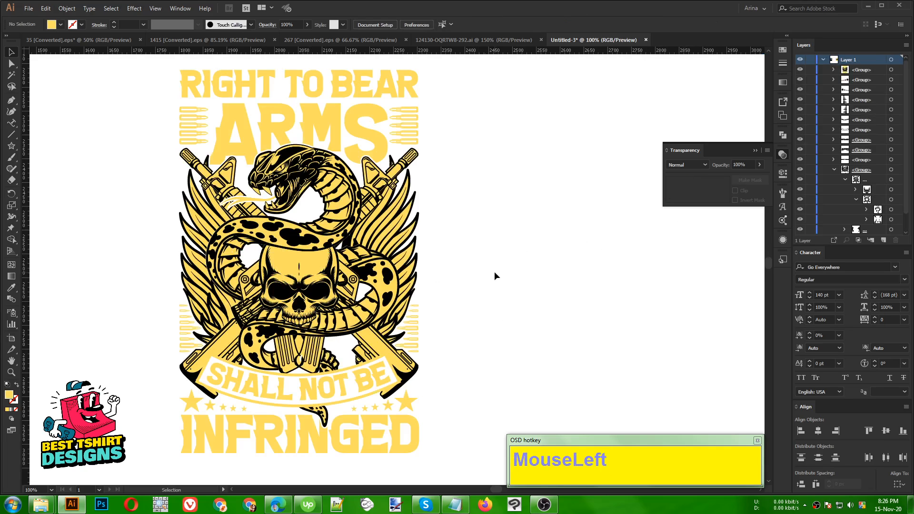
Draw a rectangle about 744 by 951 px over the whole design and fill it black.
alt+scroll(474, 270, down, 1)
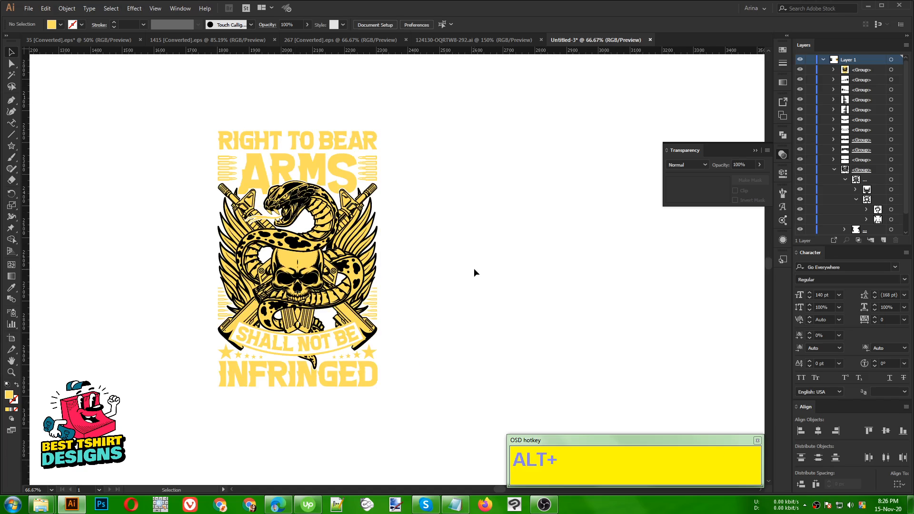
drag(12, 147, 86, 146)
drag(192, 115, 429, 416)
click(58, 26)
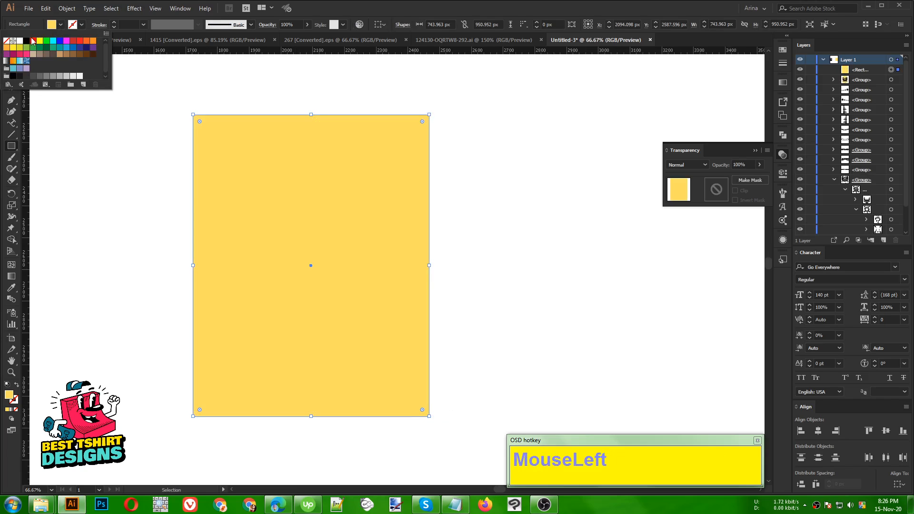
click(27, 41)
Cut the black rectangle and paste it behind all the artwork as the design's background, leaving it deselected.
key(ctrl+x)
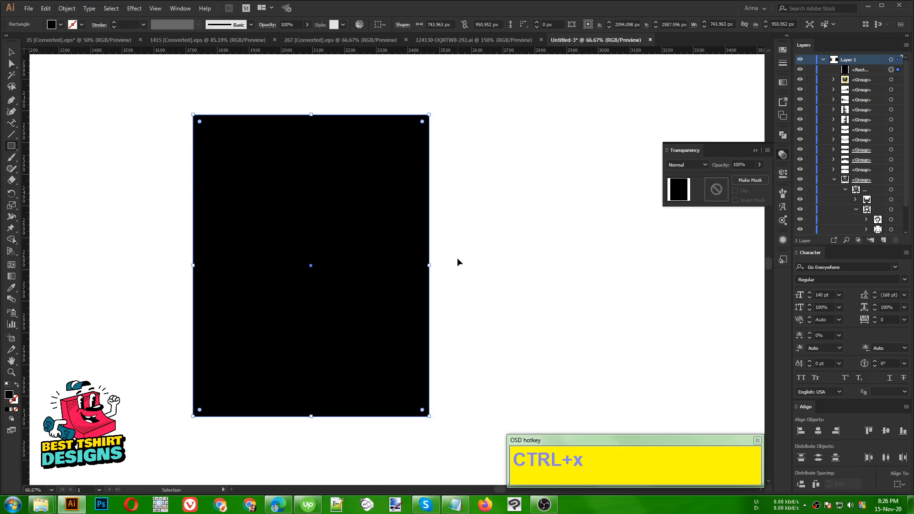
key(ctrl+b)
key(v)
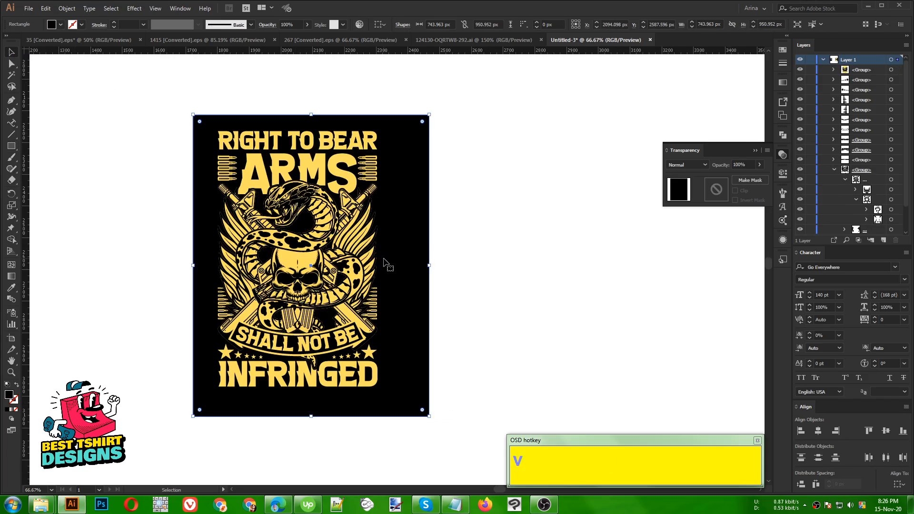
click(110, 228)
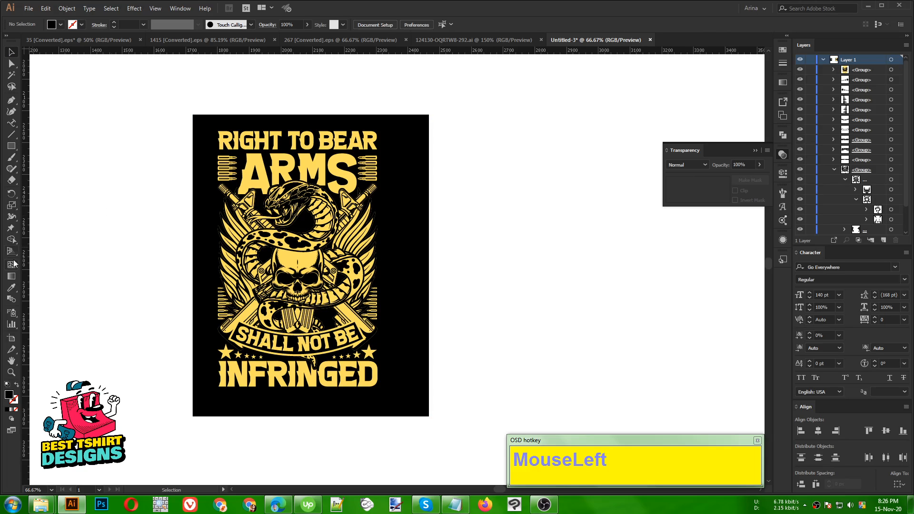
Examine the coloured design against the black background at close zoom, from the upper lettering down to INFRINGED.
click(11, 372)
drag(202, 122, 403, 160)
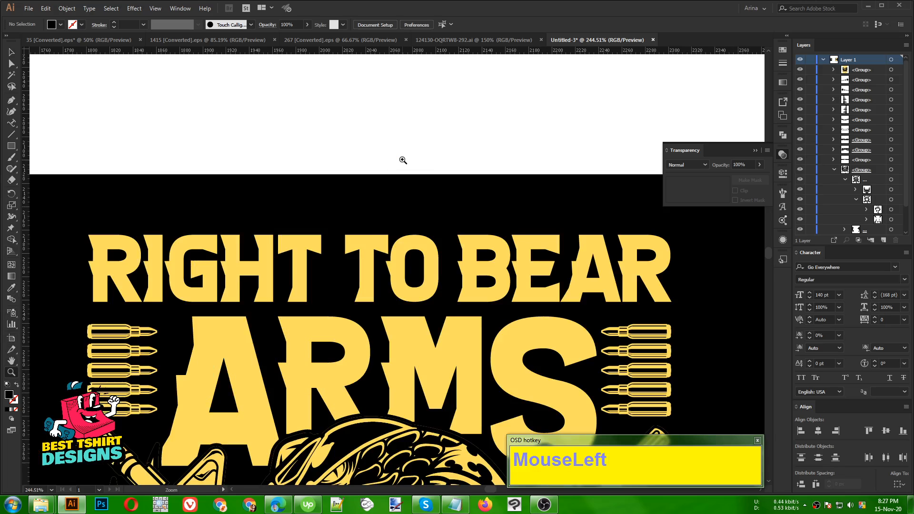
scroll(402, 160, down, 6)
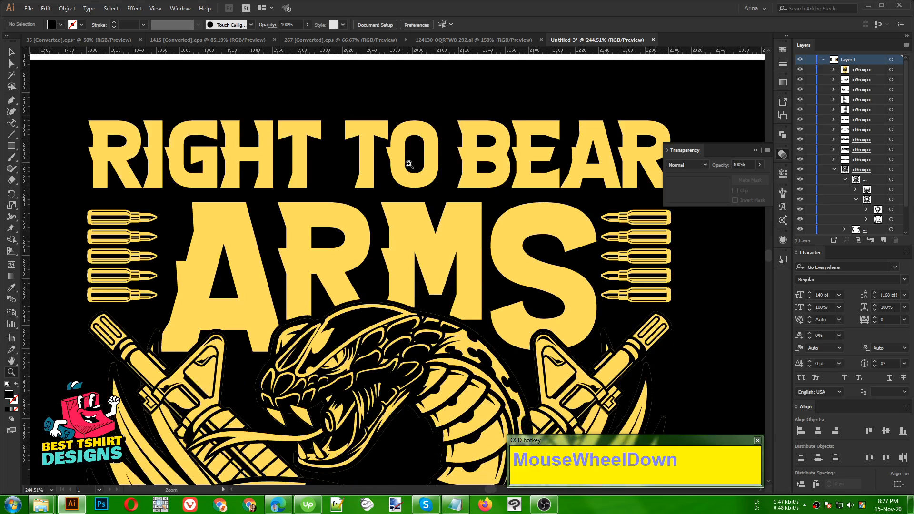
scroll(409, 164, down, 3)
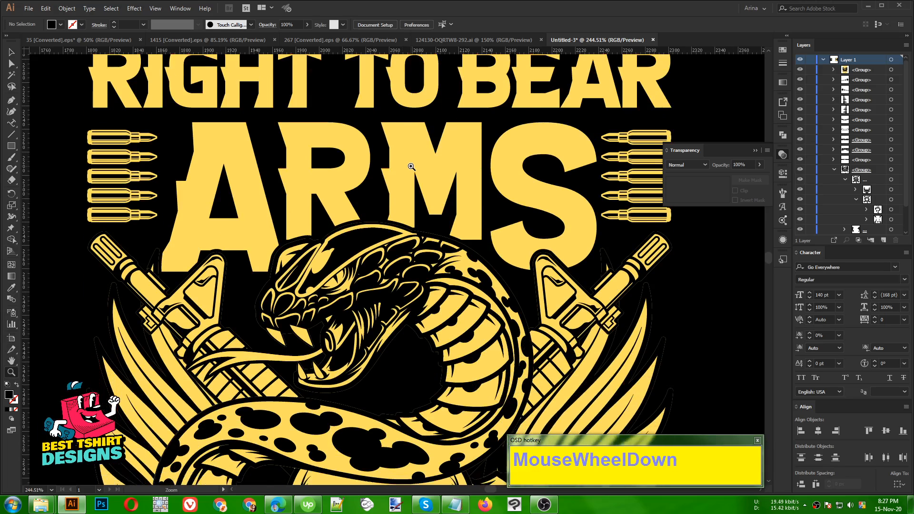
scroll(411, 166, down, 2)
scroll(411, 167, up, 1)
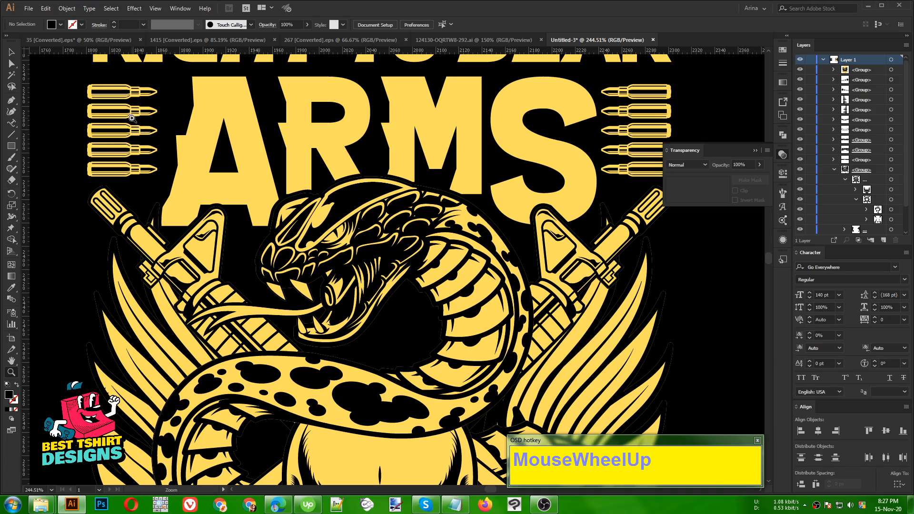
click(782, 156)
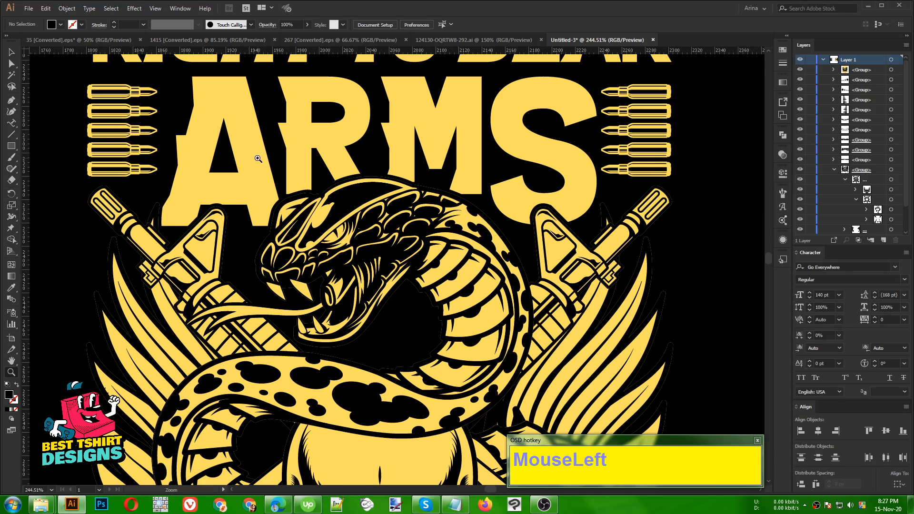
scroll(275, 163, down, 1)
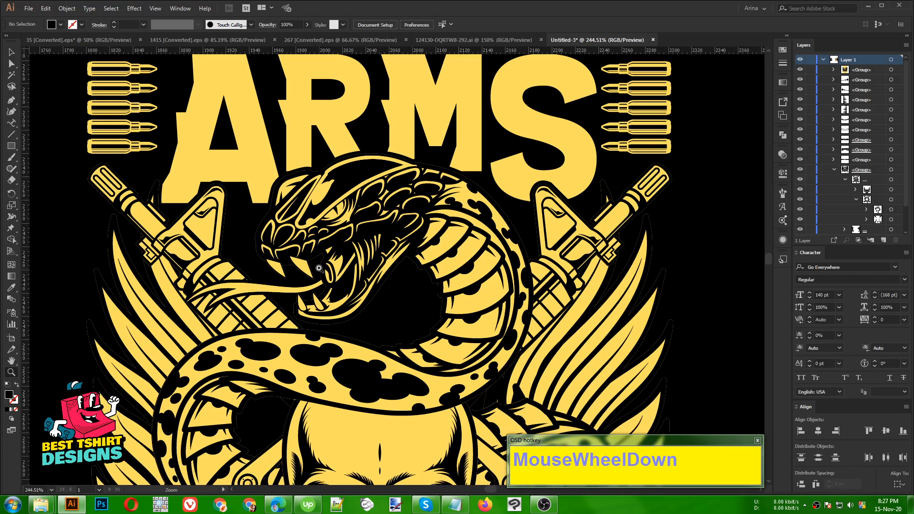
scroll(319, 268, down, 5)
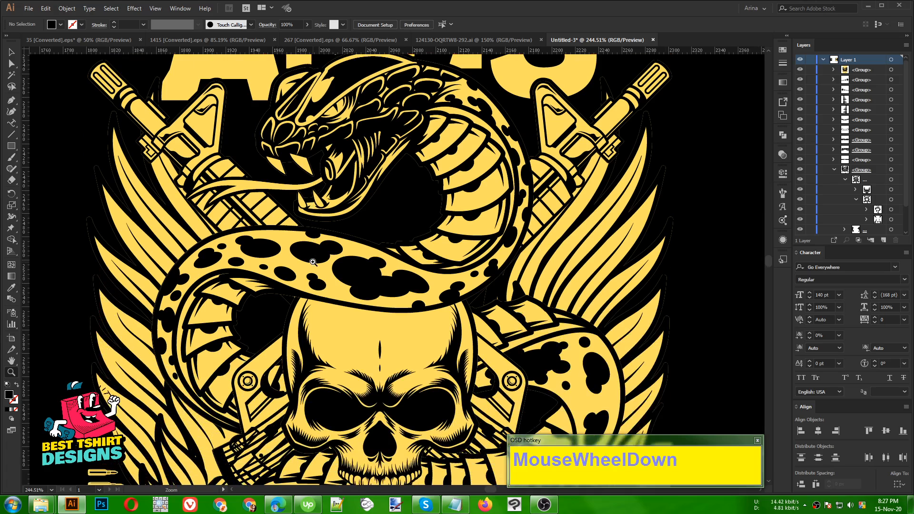
scroll(313, 262, down, 6)
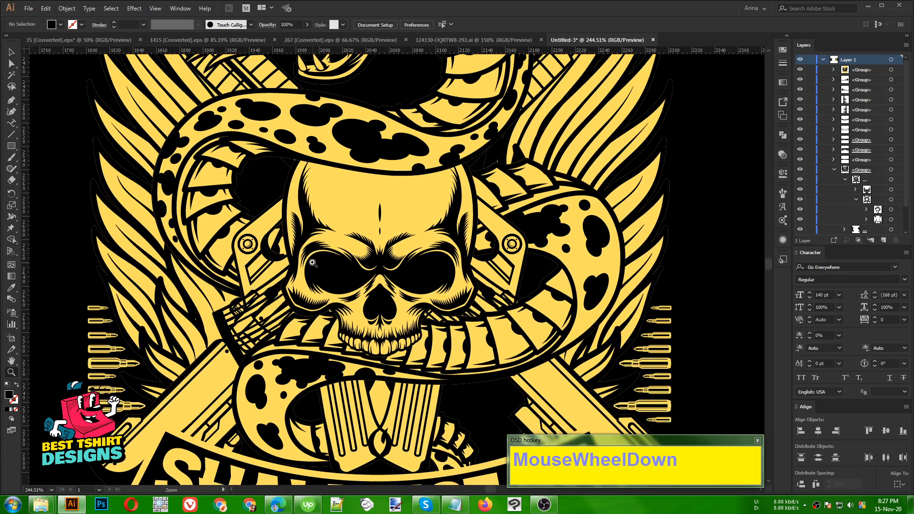
scroll(313, 263, down, 6)
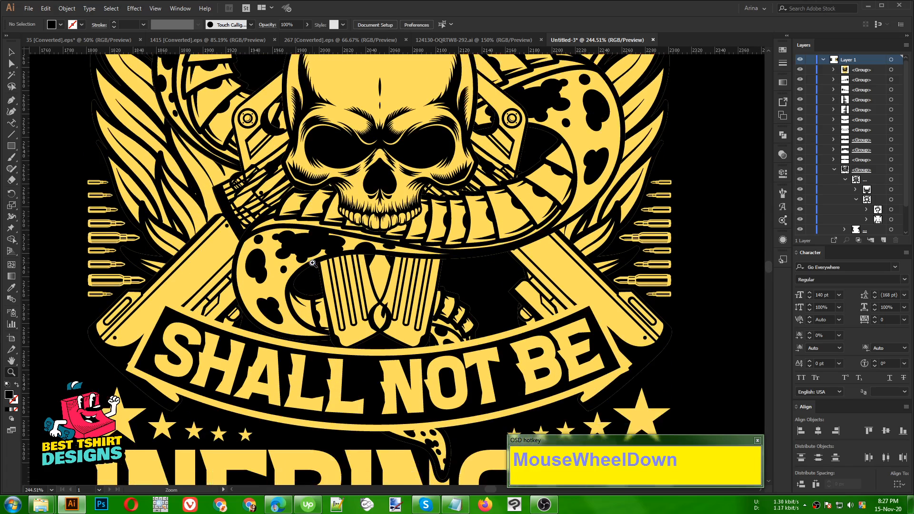
scroll(313, 263, down, 2)
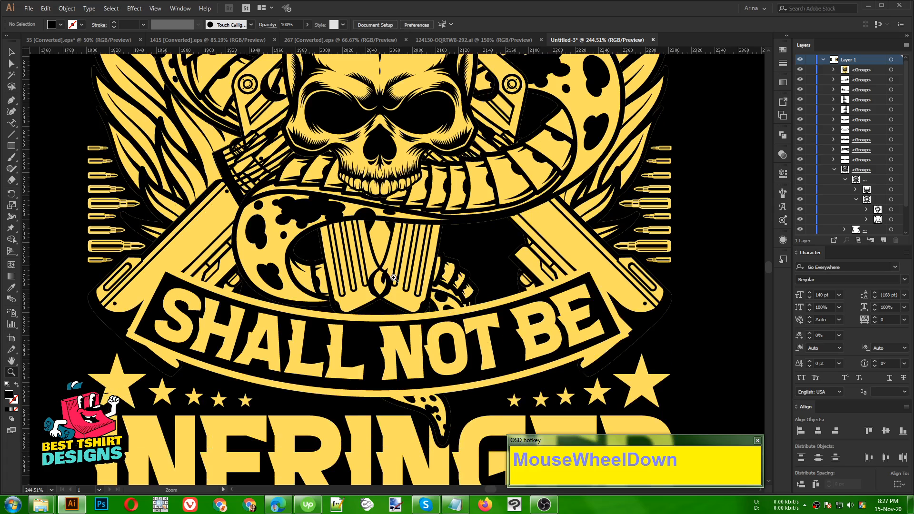
scroll(388, 283, down, 5)
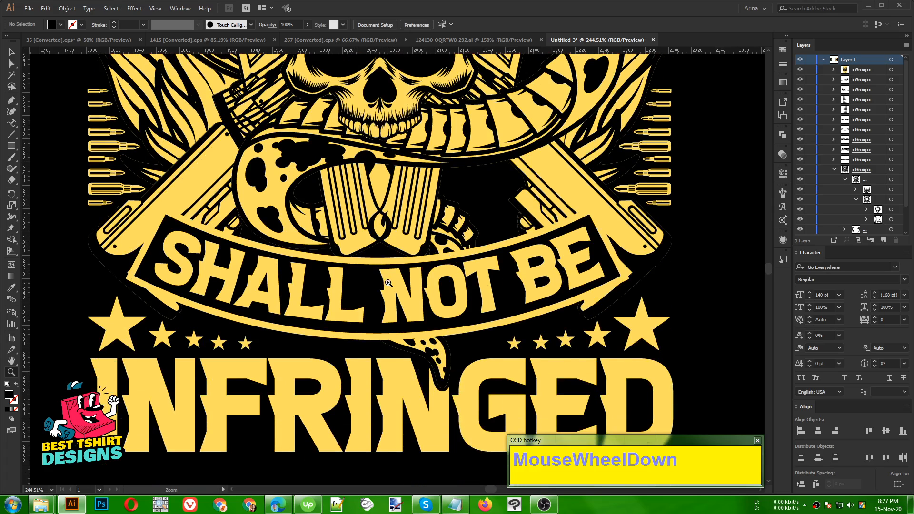
scroll(389, 286, up, 3)
Select the artwork between the two rifle magazines and isolate the nested group that holds the snake and rifles.
key(v)
click(393, 229)
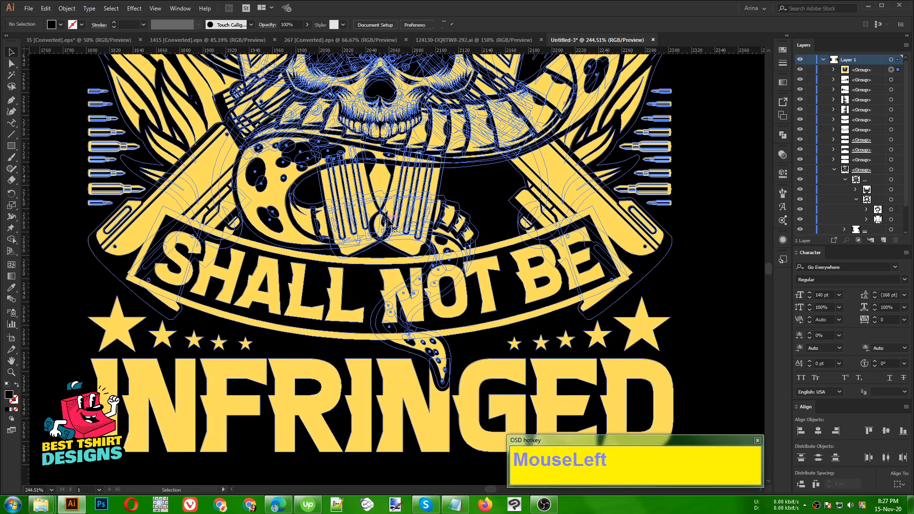
scroll(394, 229, up, 2)
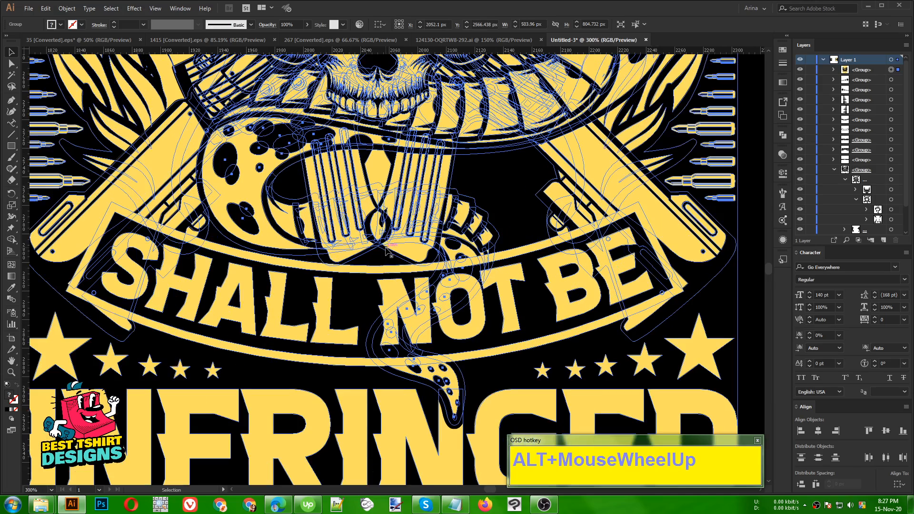
click(386, 251)
double_click(386, 250)
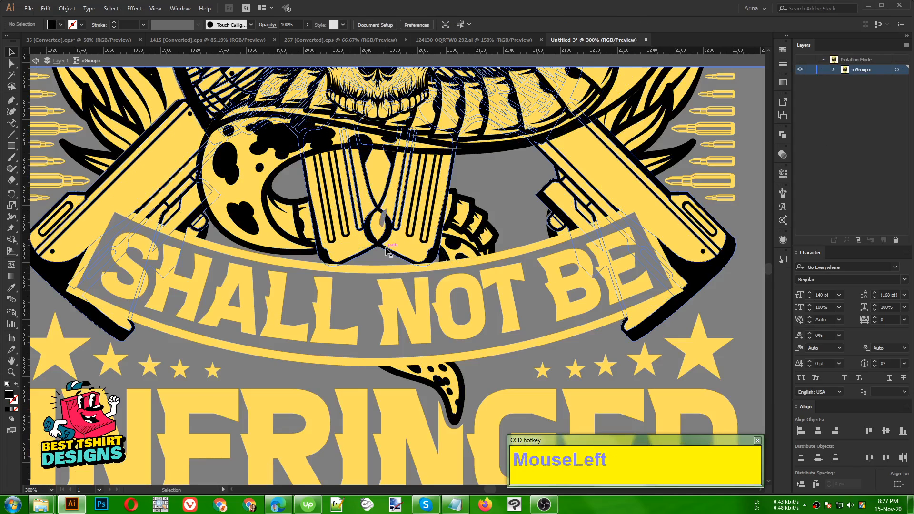
double_click(393, 254)
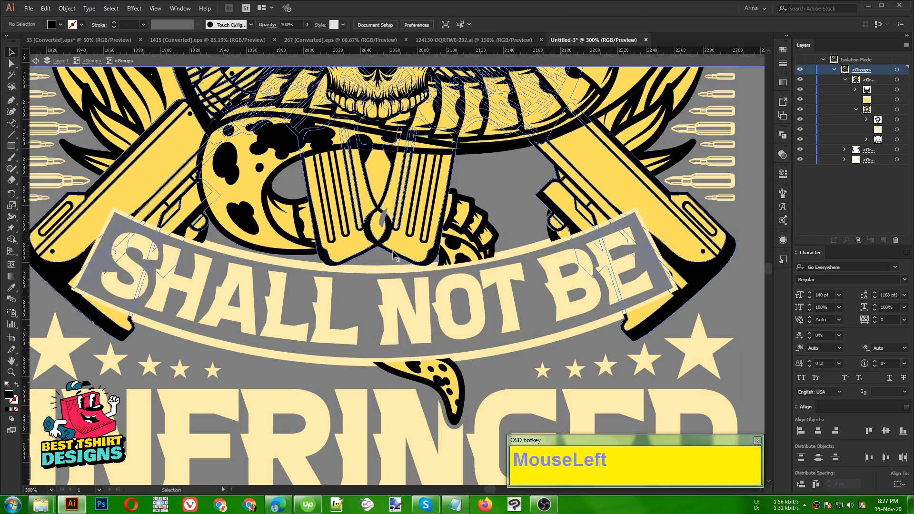
double_click(393, 254)
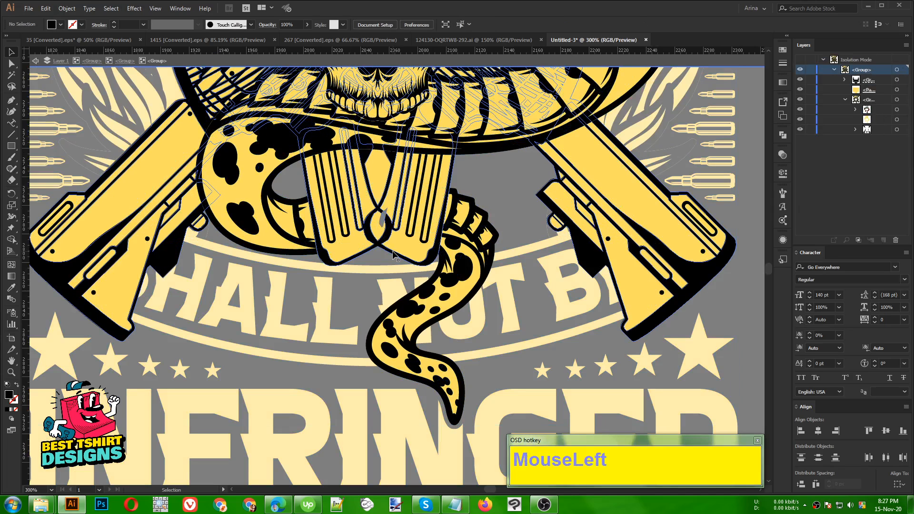
double_click(393, 254)
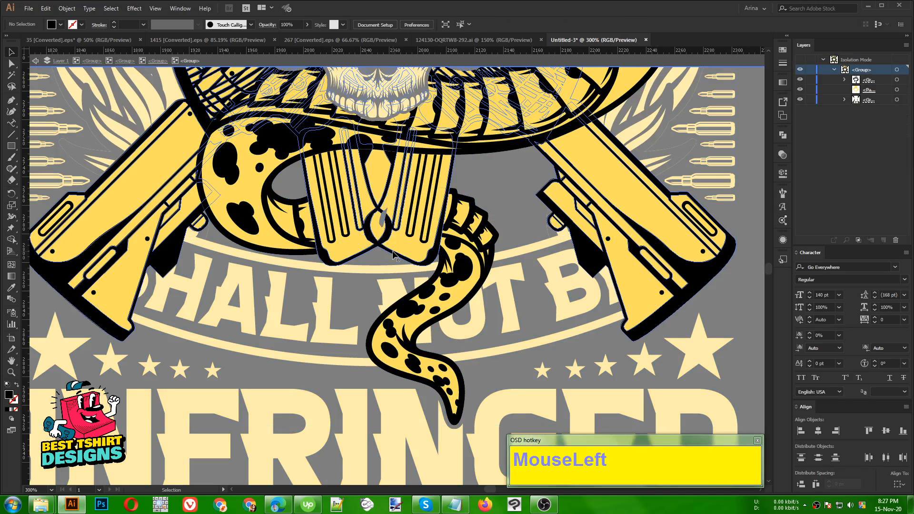
Isolate the nested group holding only the rifle outlines, drilling down from the crossing point of the two magazines.
click(393, 254)
alt+scroll(392, 249, up, 2)
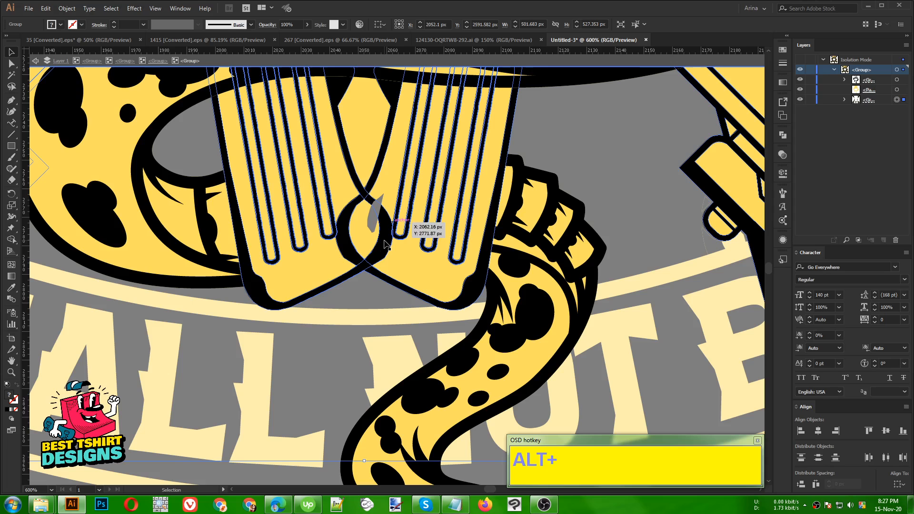
click(381, 265)
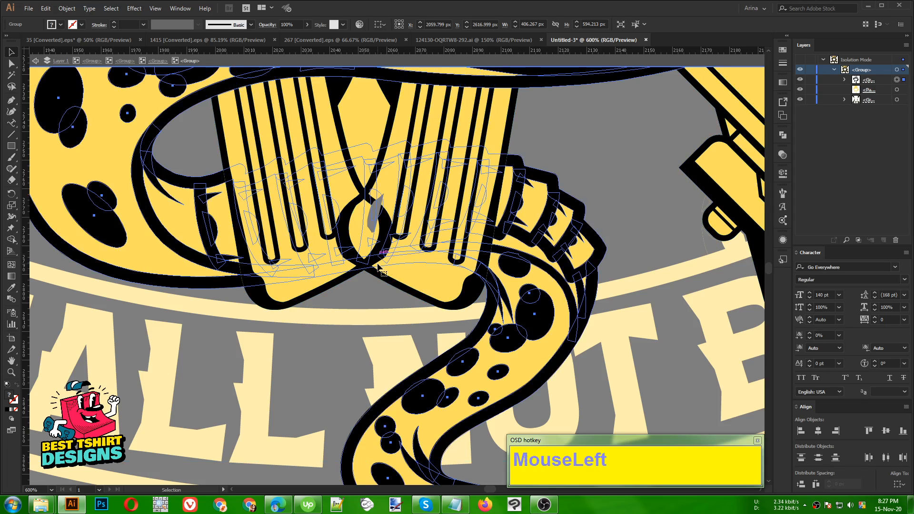
click(355, 280)
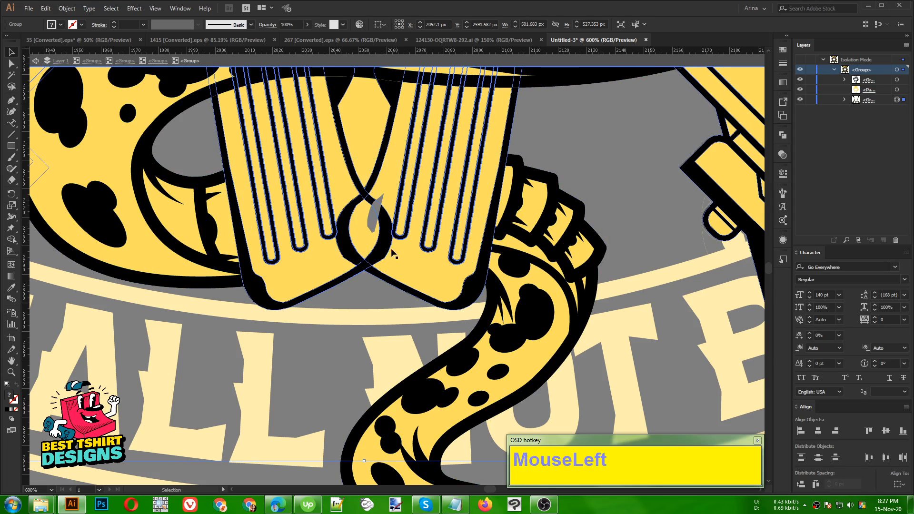
double_click(343, 277)
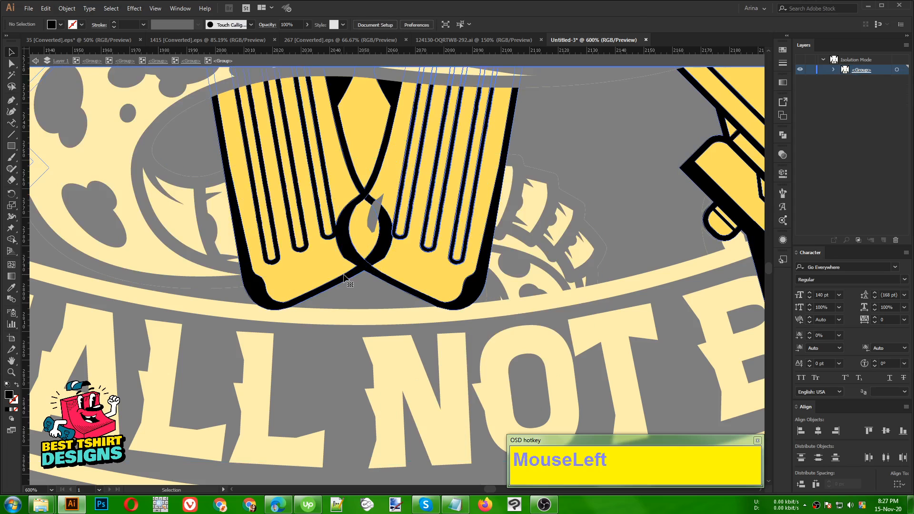
click(344, 277)
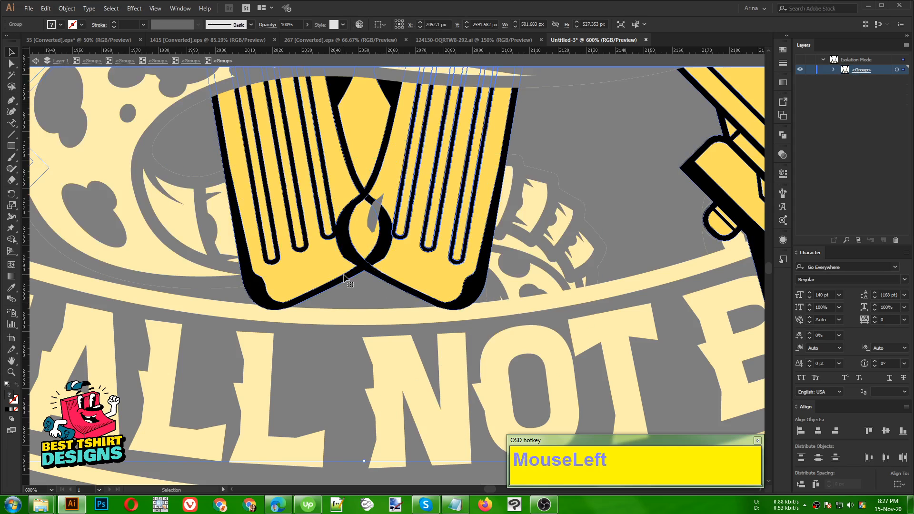
double_click(388, 249)
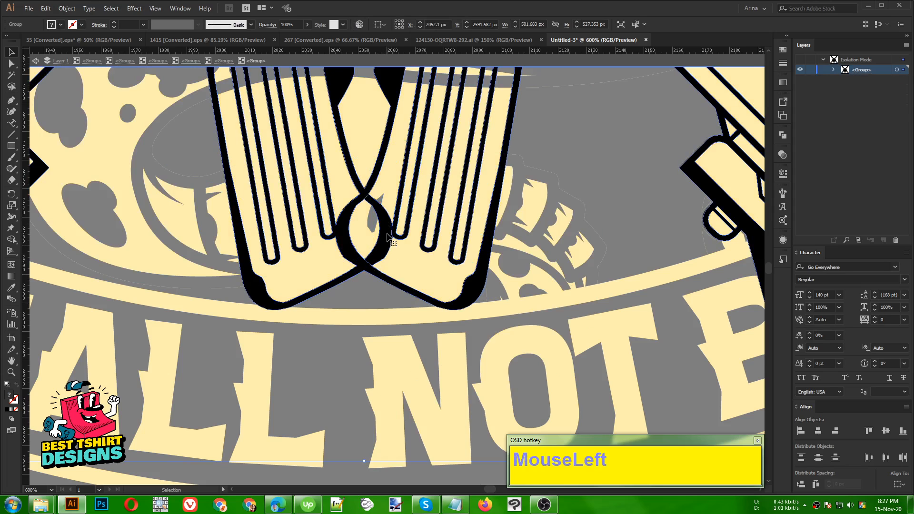
double_click(387, 235)
scroll(313, 259, down, 2)
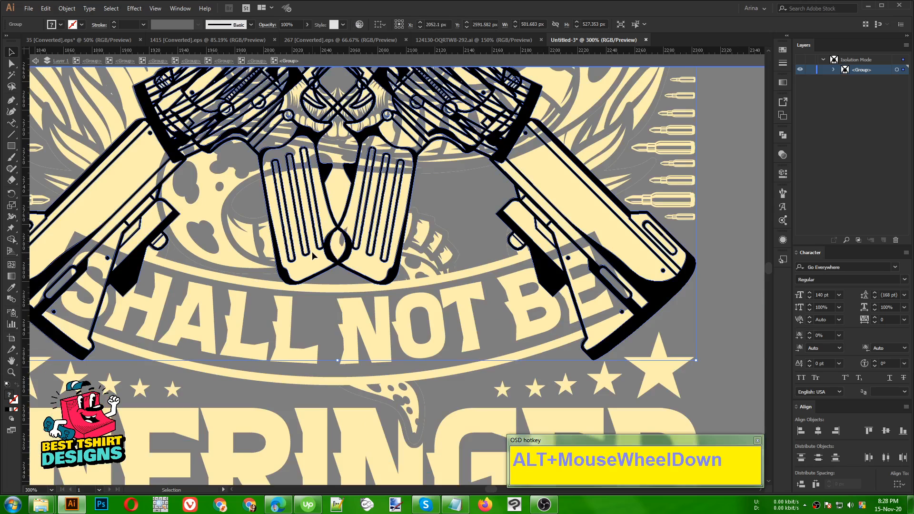
scroll(362, 233, up, 2)
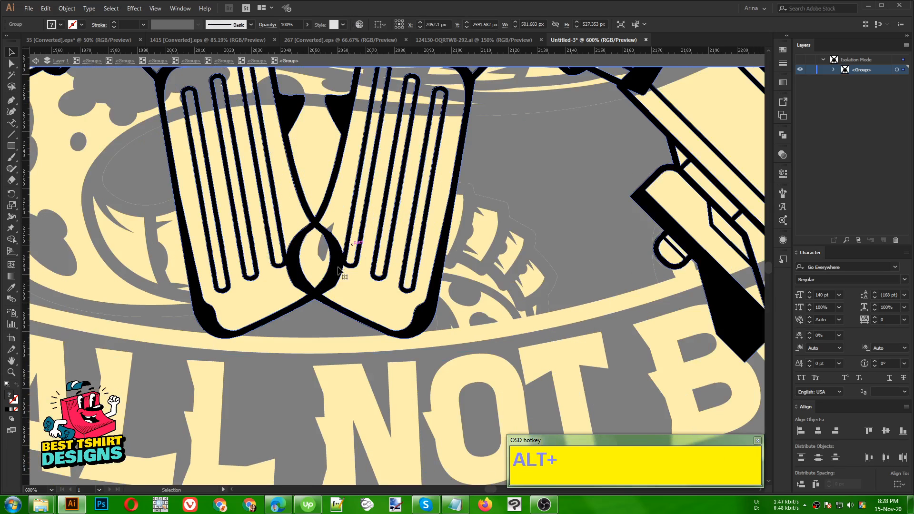
With a smaller eraser, remove the left magazine's outline where it overlaps the right magazine, and leave isolation mode.
key(shift+e)
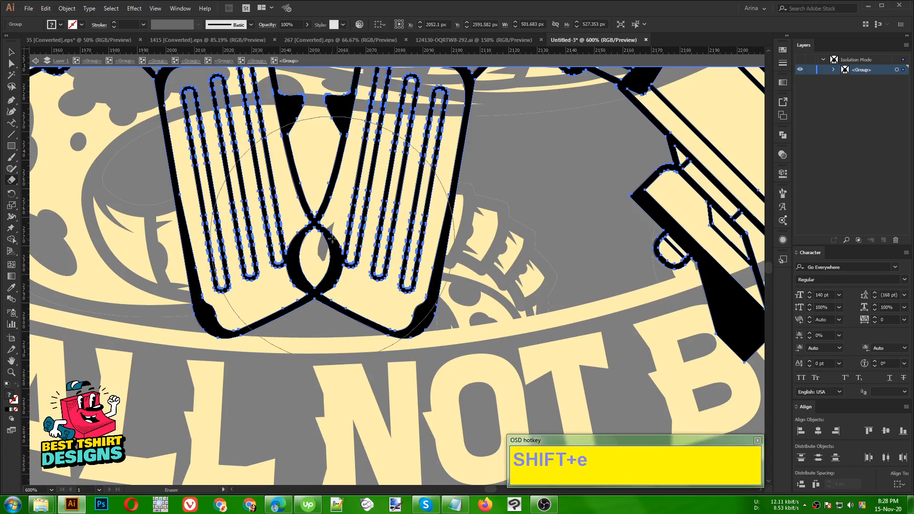
click(327, 231)
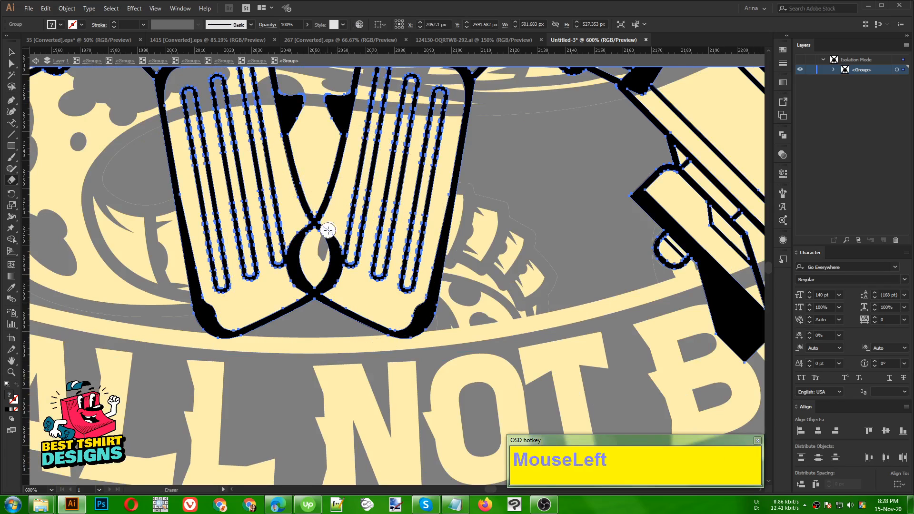
mouse_move(327, 231)
mouse_down()
mouse_move(319, 253)
mouse_move(332, 236)
mouse_move(335, 269)
mouse_move(359, 282)
mouse_move(325, 269)
mouse_move(320, 278)
mouse_move(355, 290)
mouse_up()
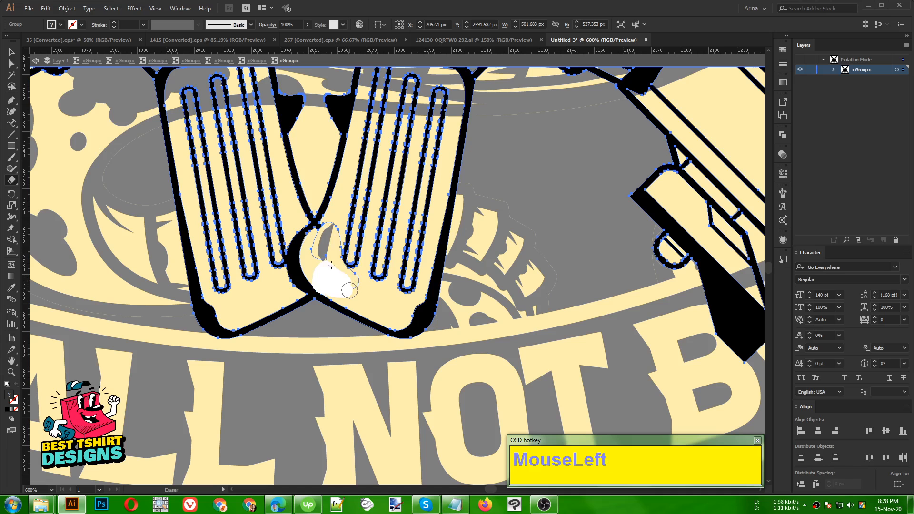
drag(317, 237, 335, 219)
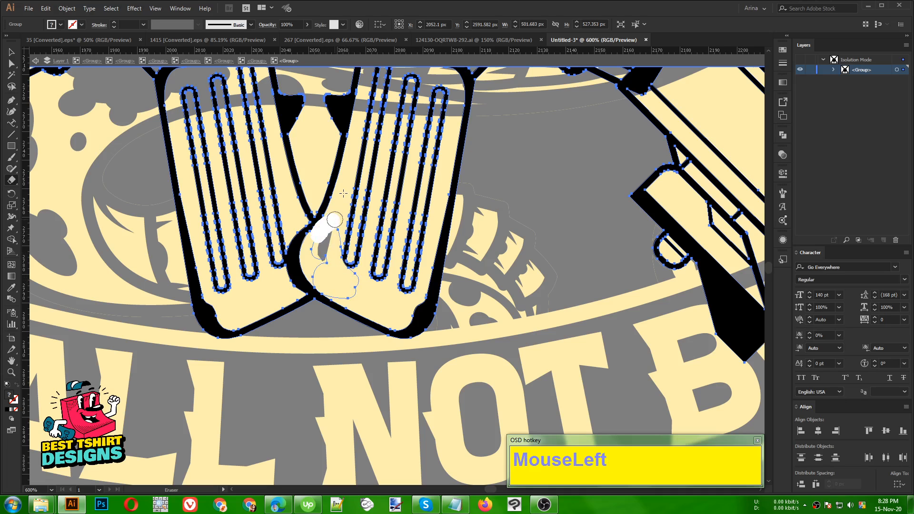
scroll(343, 193, down, 2)
key(v)
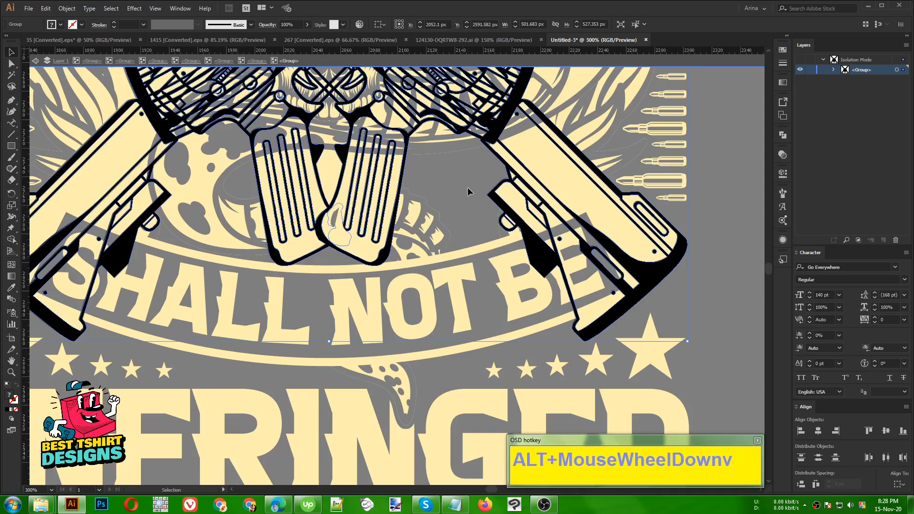
click(467, 187)
double_click(441, 184)
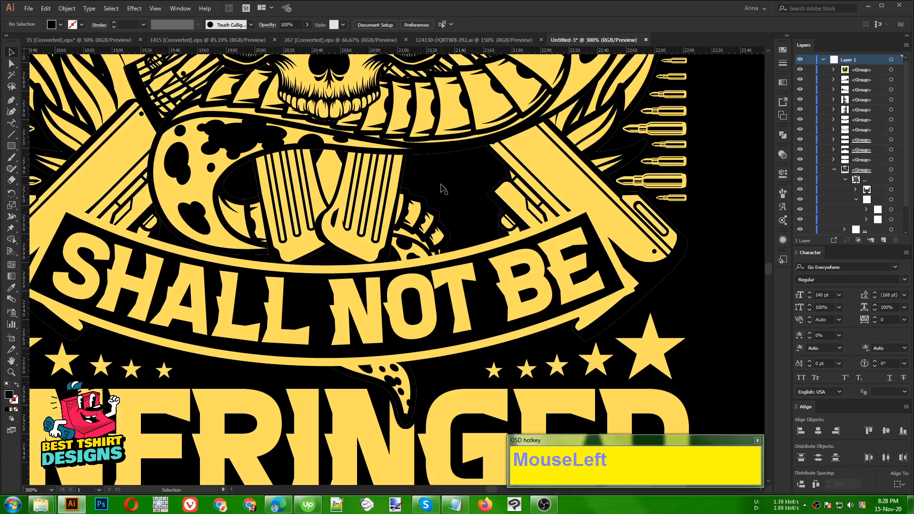
Examine the whole design on its black background, from RIGHT TO BEAR ARMS down to INFRINGED.
scroll(333, 244, down, 2)
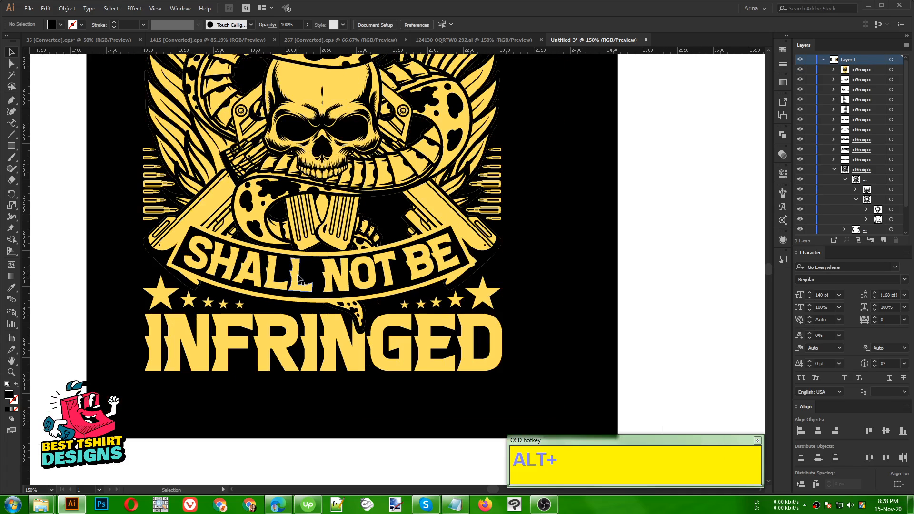
scroll(593, 296, up, 2)
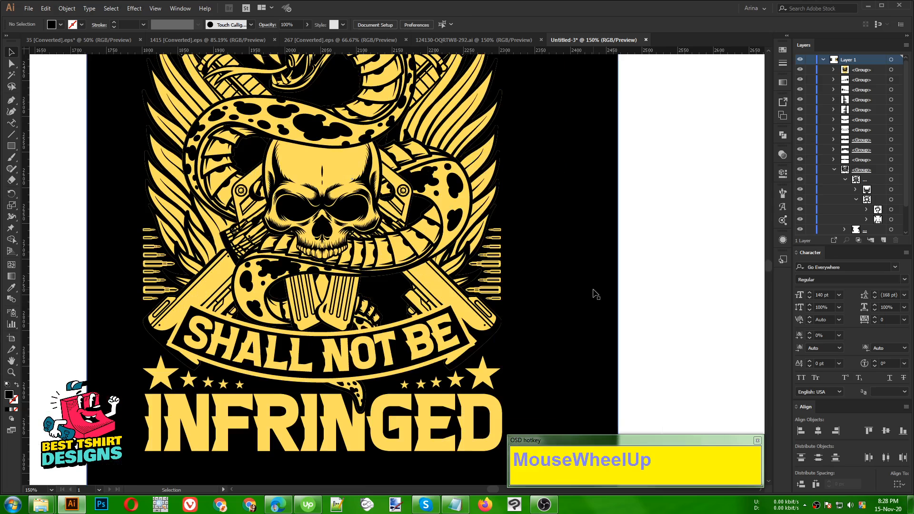
scroll(595, 294, up, 2)
scroll(547, 280, down, 1)
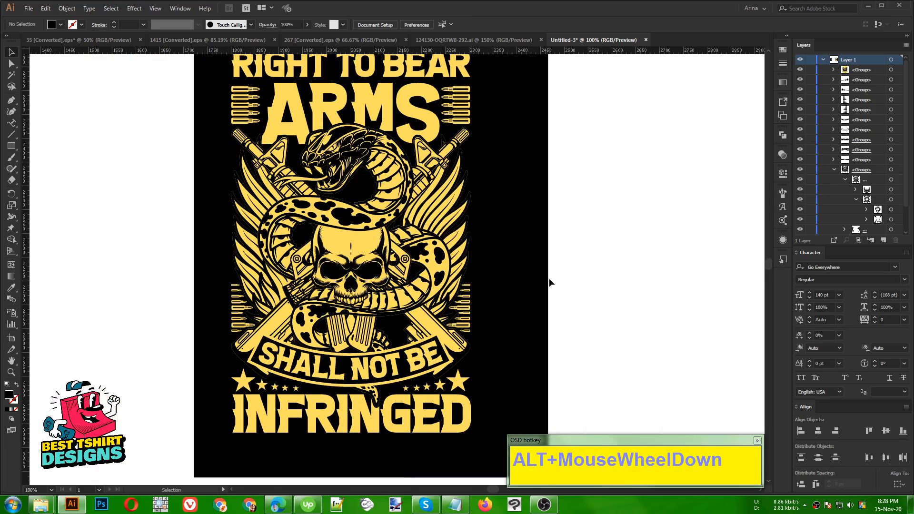
drag(548, 281, 450, 297)
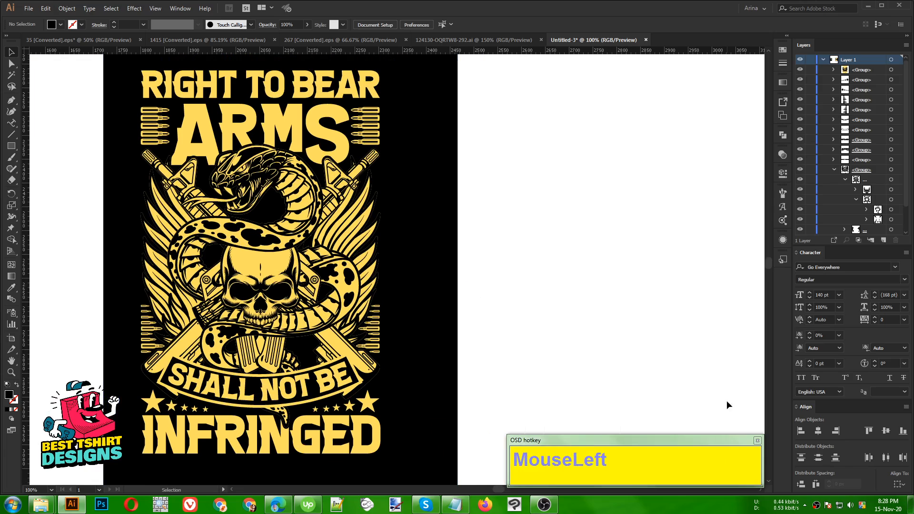
scroll(497, 283, up, 1)
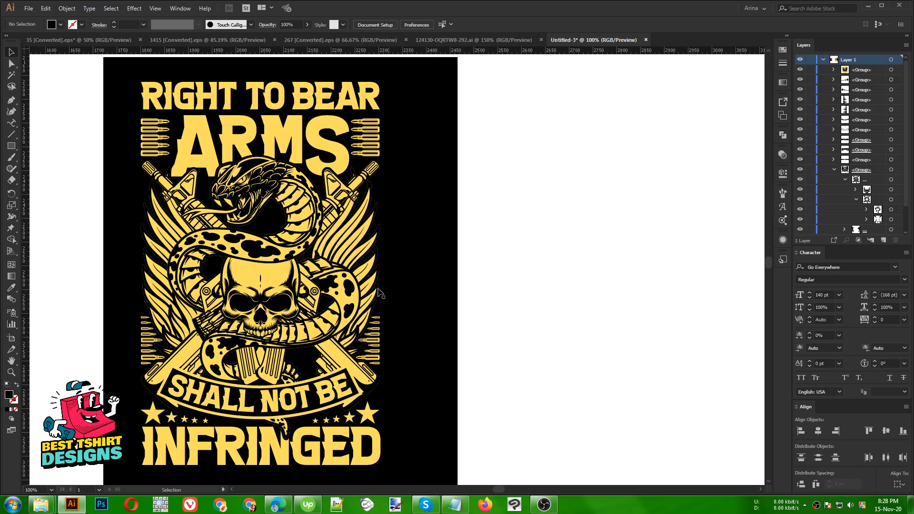
click(544, 506)
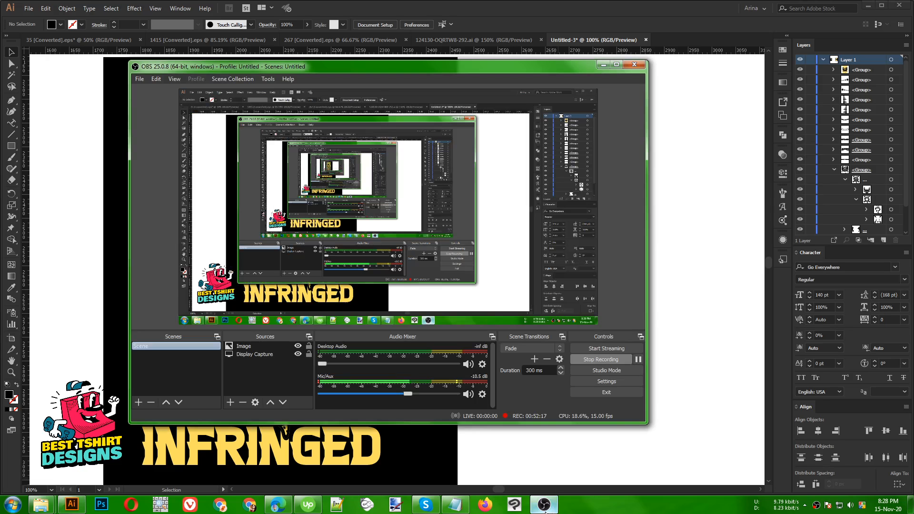
click(545, 508)
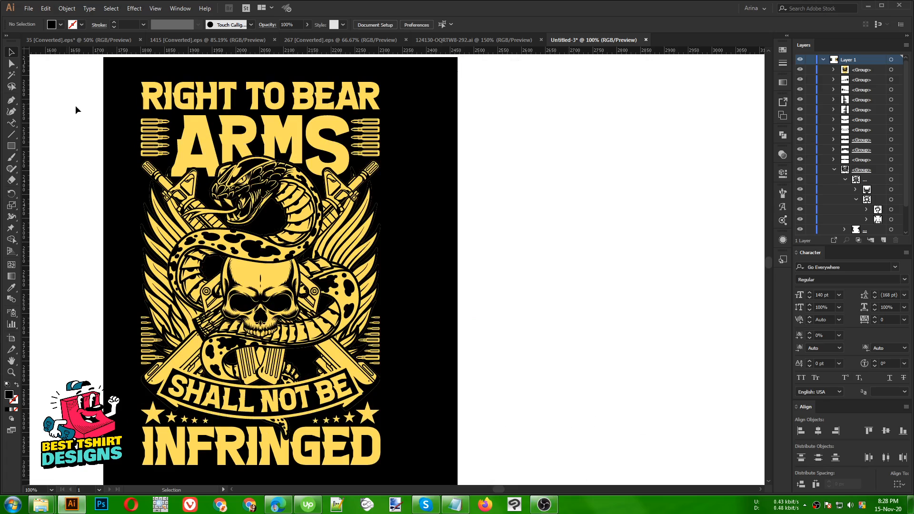
Zoom to the lettering and artwork so the complete design fills the view's height, and return to the Selection tool.
click(12, 372)
drag(119, 71, 390, 475)
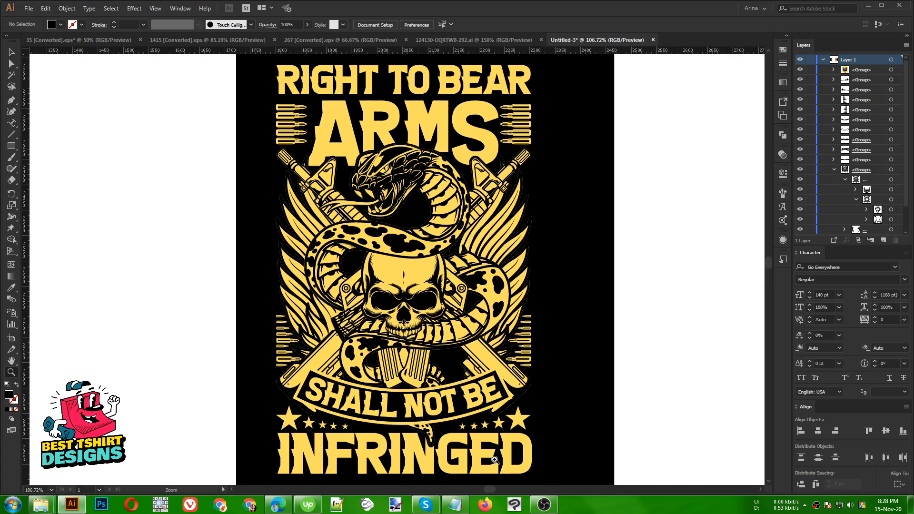
drag(463, 405, 377, 412)
key(v)
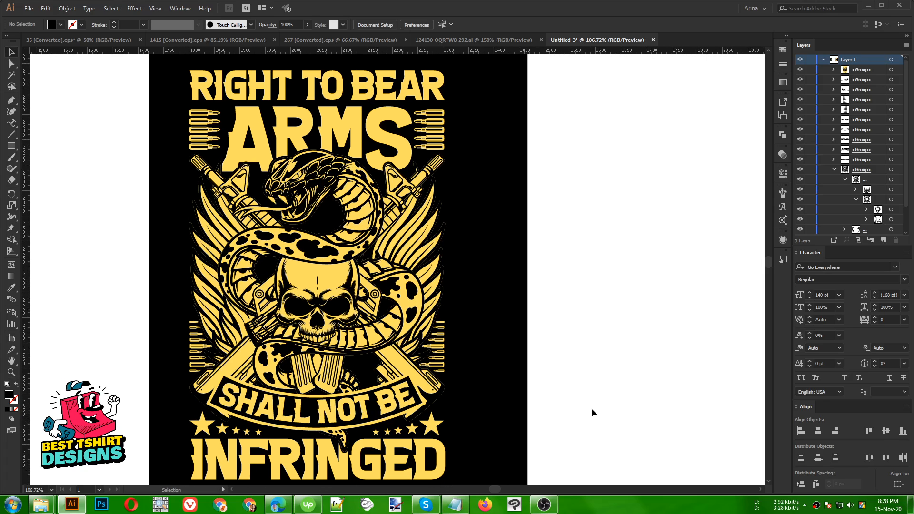